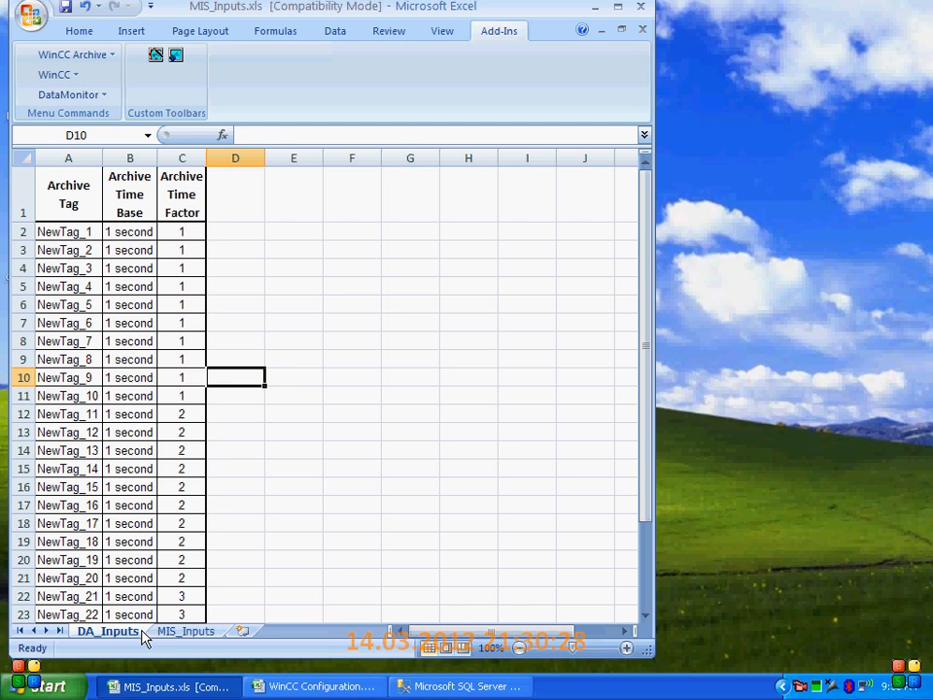
Review the archive tags NewTag_1 to NewTag_30 on the DA_Inputs sheet, with their archive time bases and time factors
{"action": "left_click", "coordinate": [170, 483]}
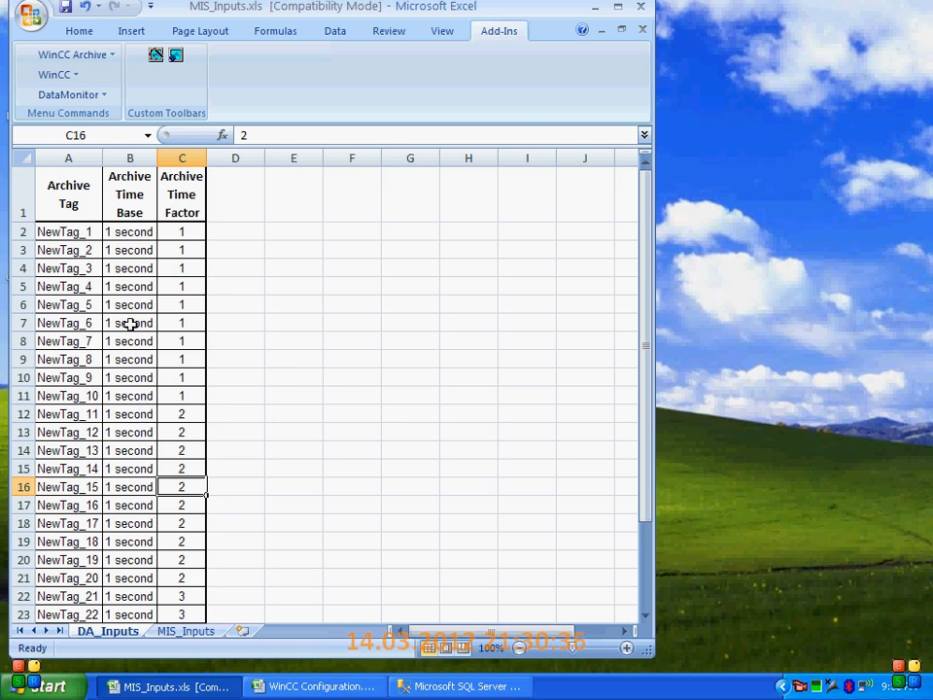
{"action": "left_click", "coordinate": [92, 233]}
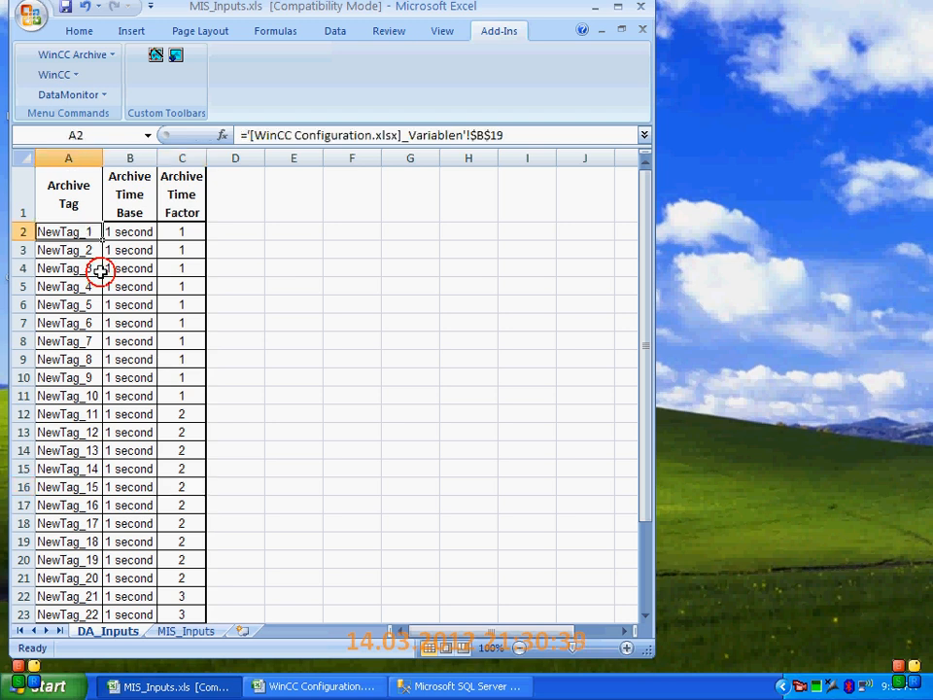
{"action": "left_click", "coordinate": [93, 394]}
{"action": "left_click_drag", "start_coordinate": [188, 230], "coordinate": [77, 579]}
{"action": "left_click_drag", "start_coordinate": [139, 415], "coordinate": [195, 583]}
{"action": "scroll", "coordinate": [156, 558], "scroll_direction": "down", "scroll_amount": 4}
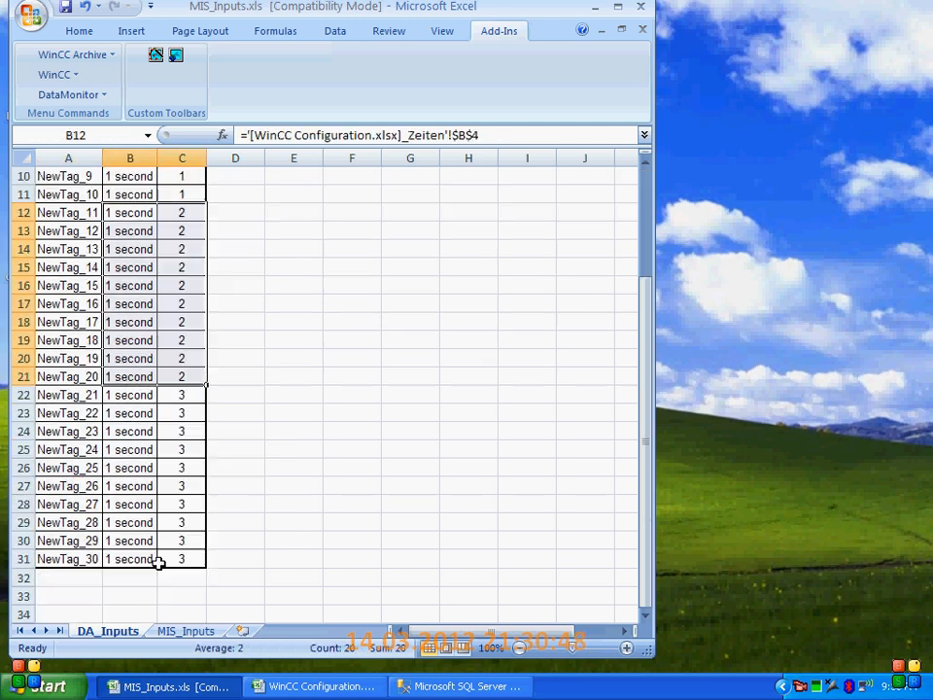
{"action": "left_click_drag", "start_coordinate": [75, 341], "coordinate": [76, 503]}
{"action": "left_click_drag", "start_coordinate": [143, 336], "coordinate": [185, 505]}
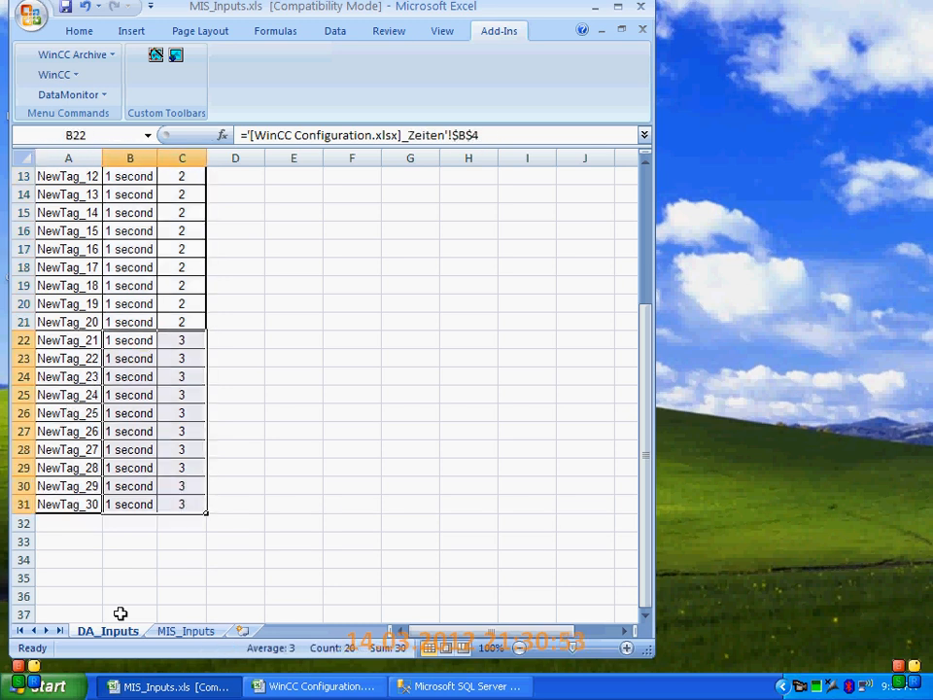
Switch to the MIS_Inputs sheet and examine the Grp_Rise group's name, type, trigger, column names and column expressions
{"action": "left_click", "coordinate": [182, 632]}
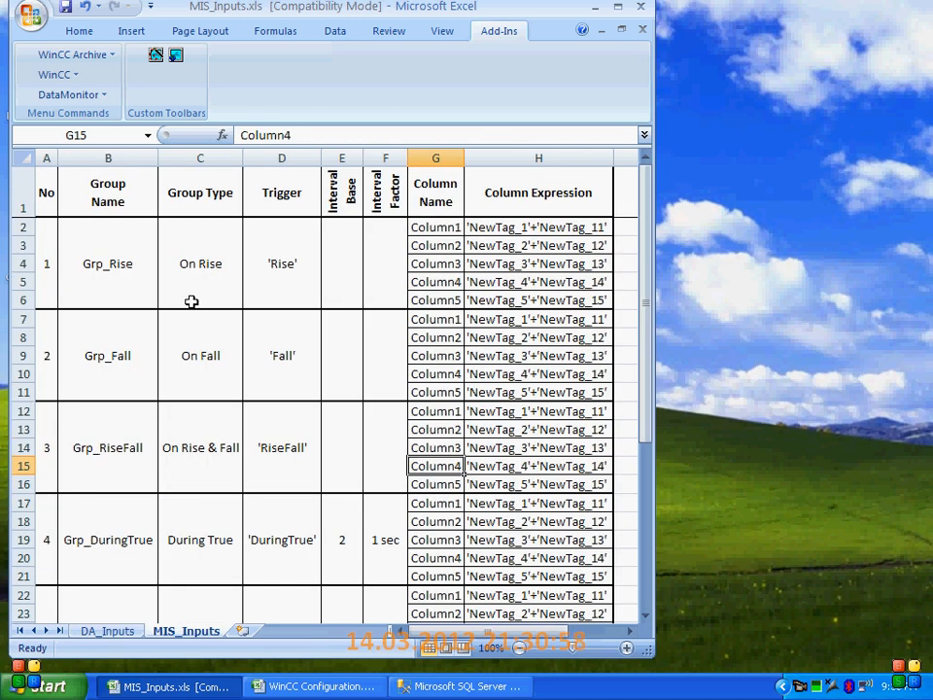
{"action": "left_click", "coordinate": [104, 266]}
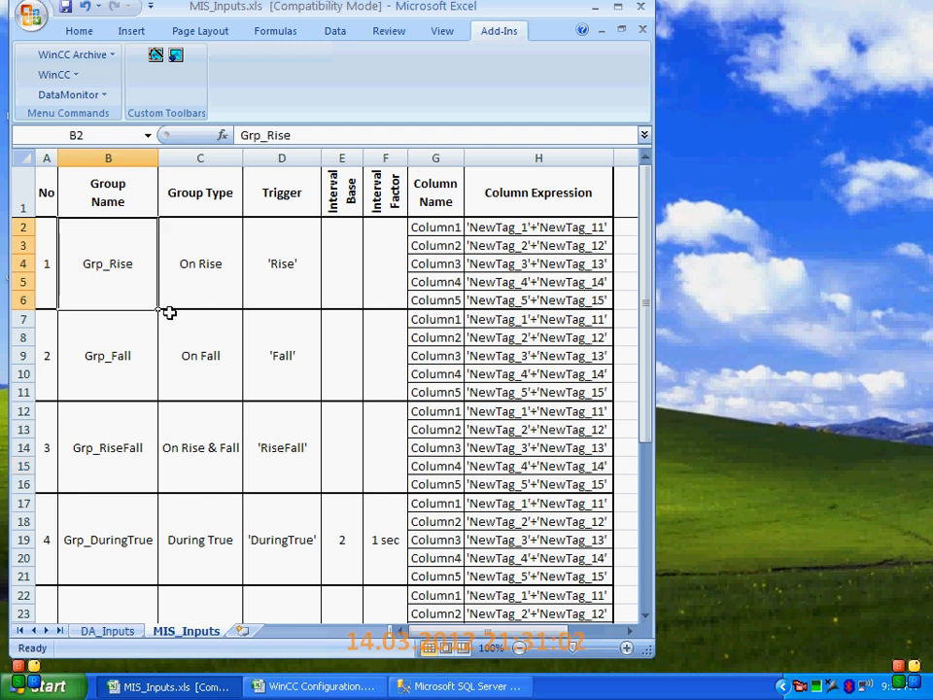
{"action": "left_click", "coordinate": [219, 270]}
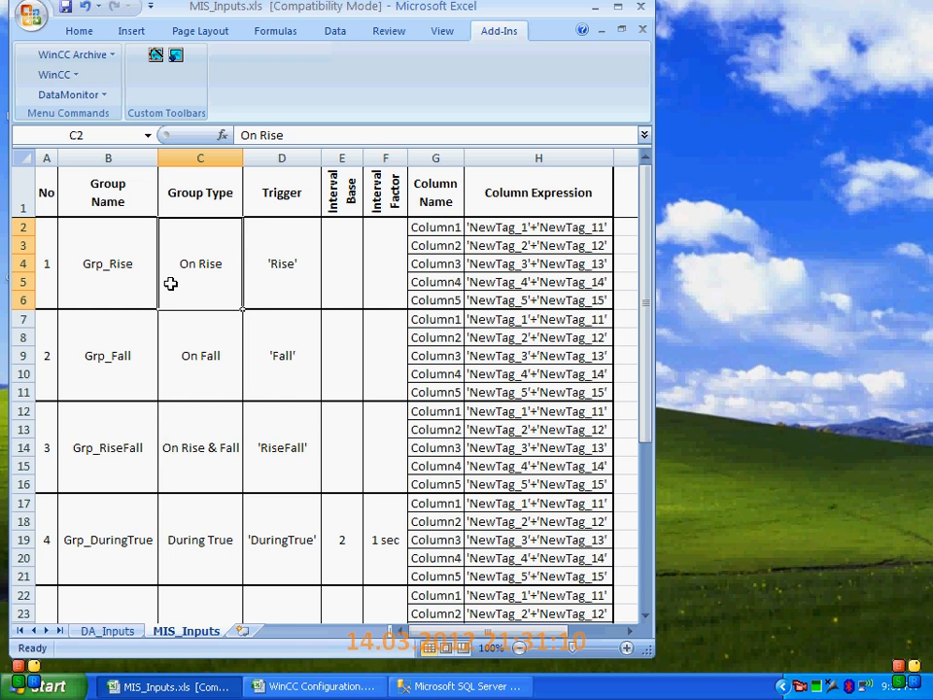
{"action": "left_click", "coordinate": [283, 273]}
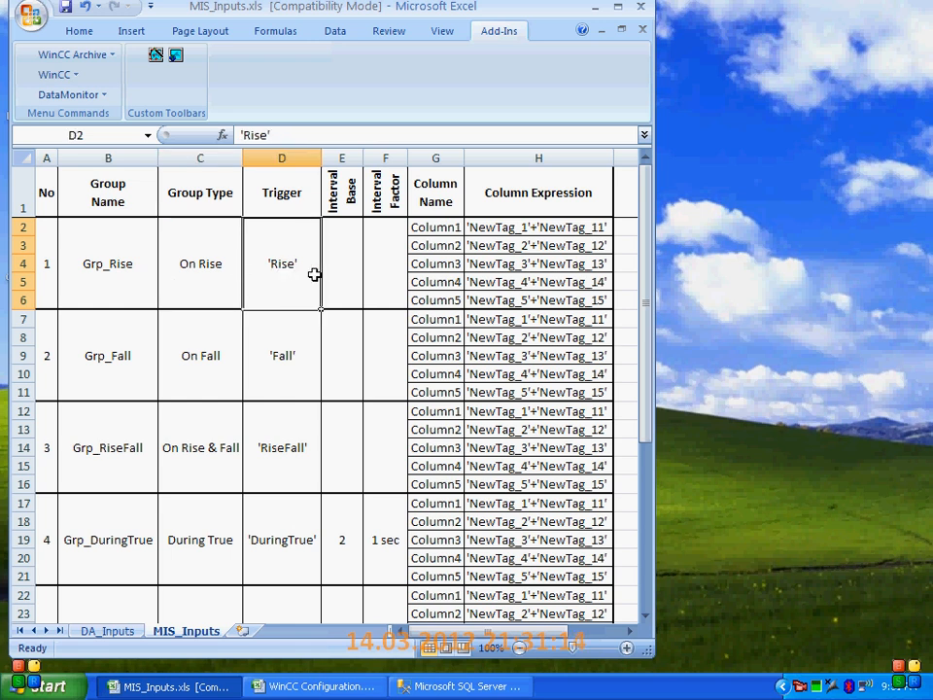
{"action": "left_click_drag", "start_coordinate": [417, 229], "coordinate": [440, 300]}
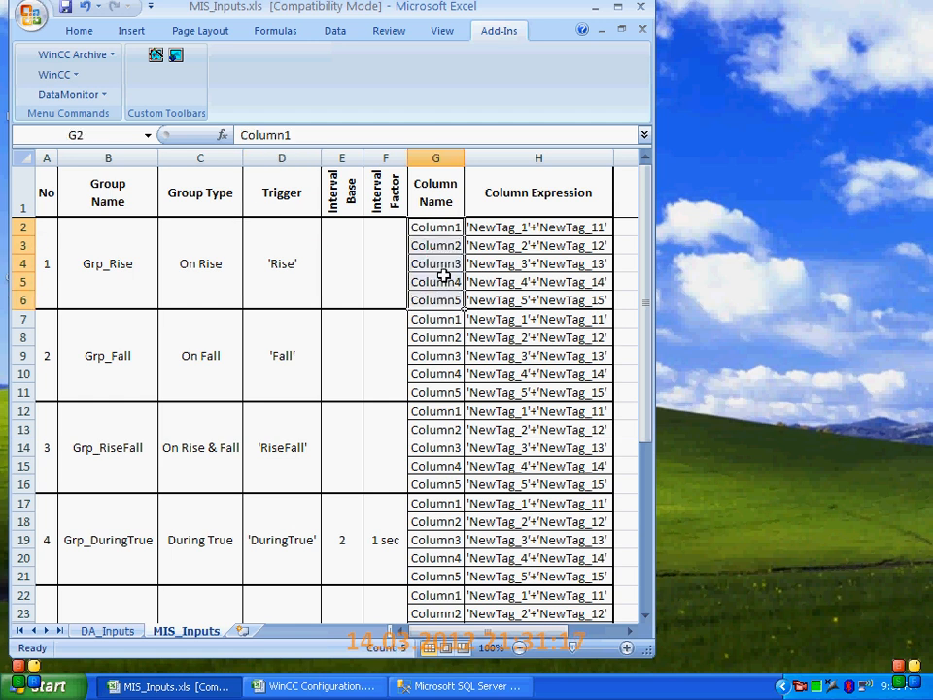
{"action": "left_click", "coordinate": [512, 228]}
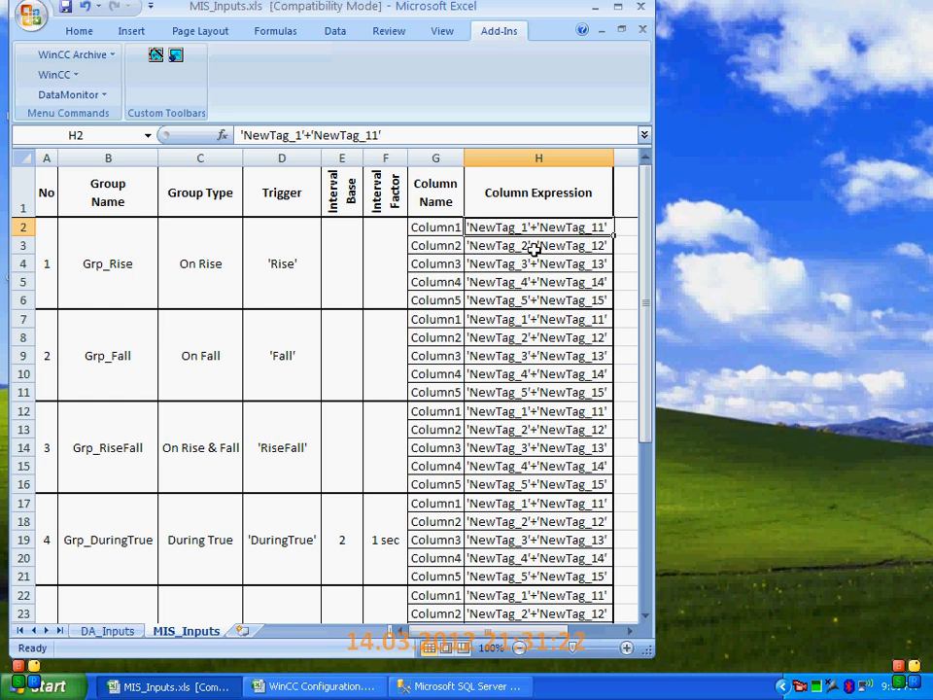
{"action": "left_click", "coordinate": [510, 244]}
{"action": "left_click", "coordinate": [506, 266]}
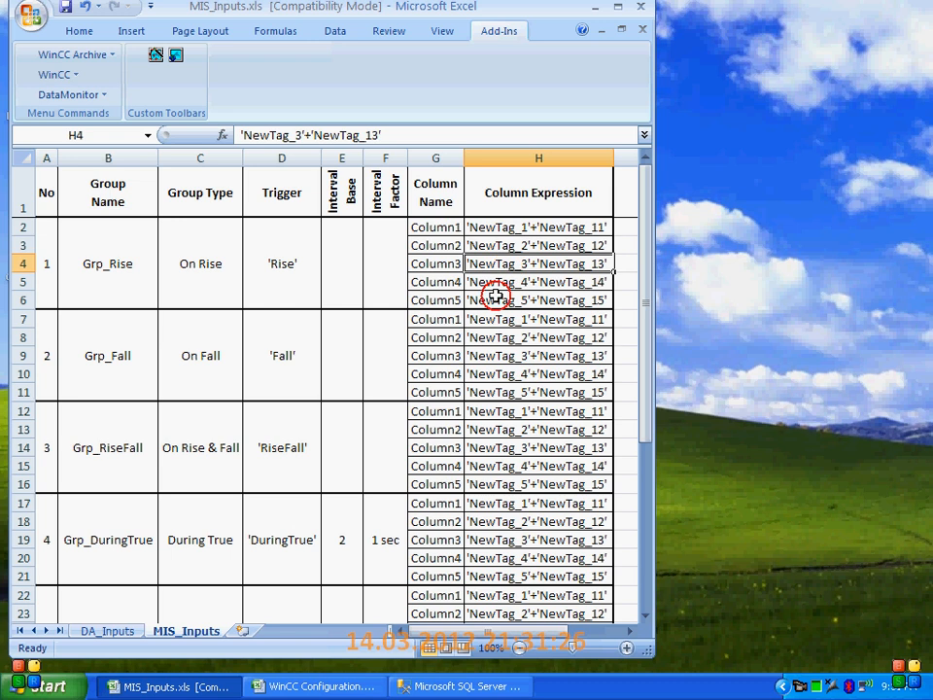
{"action": "left_click", "coordinate": [515, 298]}
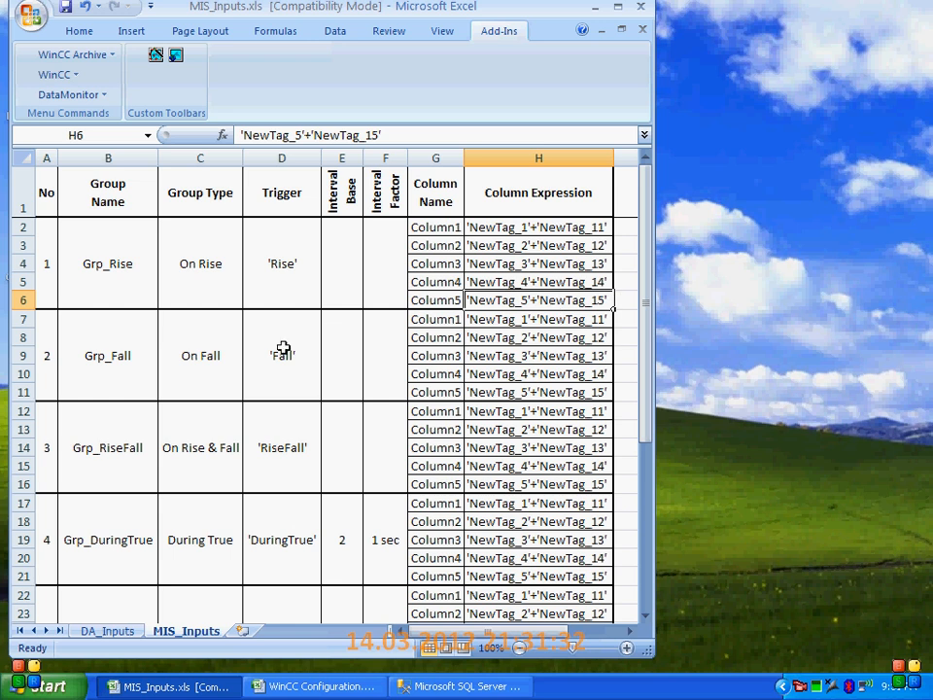
Compare the column names and expressions across the groups, and examine the Grp_Fall group's type and trigger
{"action": "left_click", "coordinate": [128, 365]}
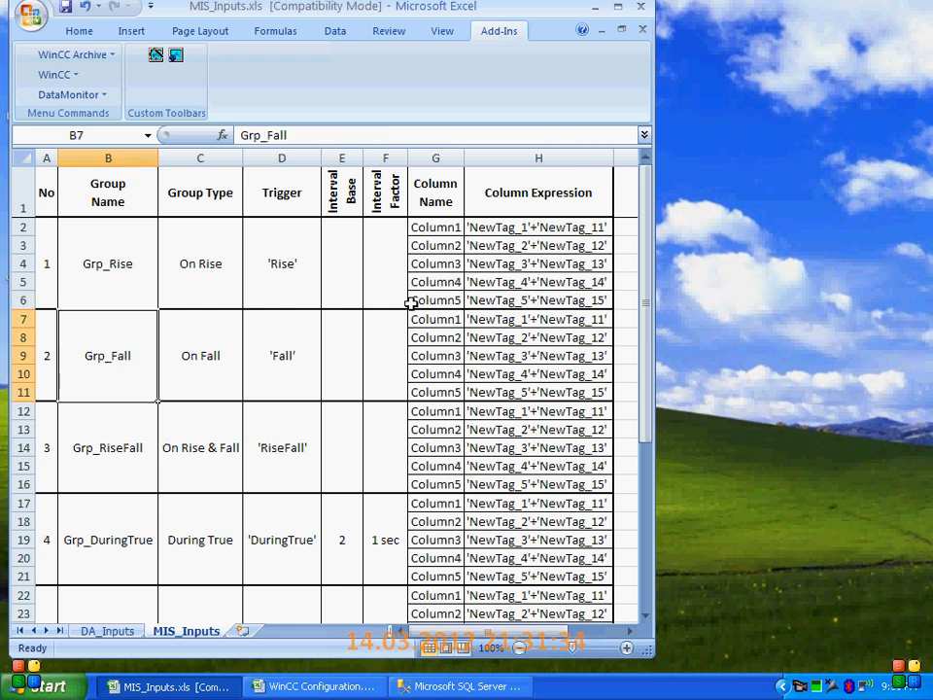
{"action": "left_click_drag", "start_coordinate": [434, 233], "coordinate": [438, 298]}
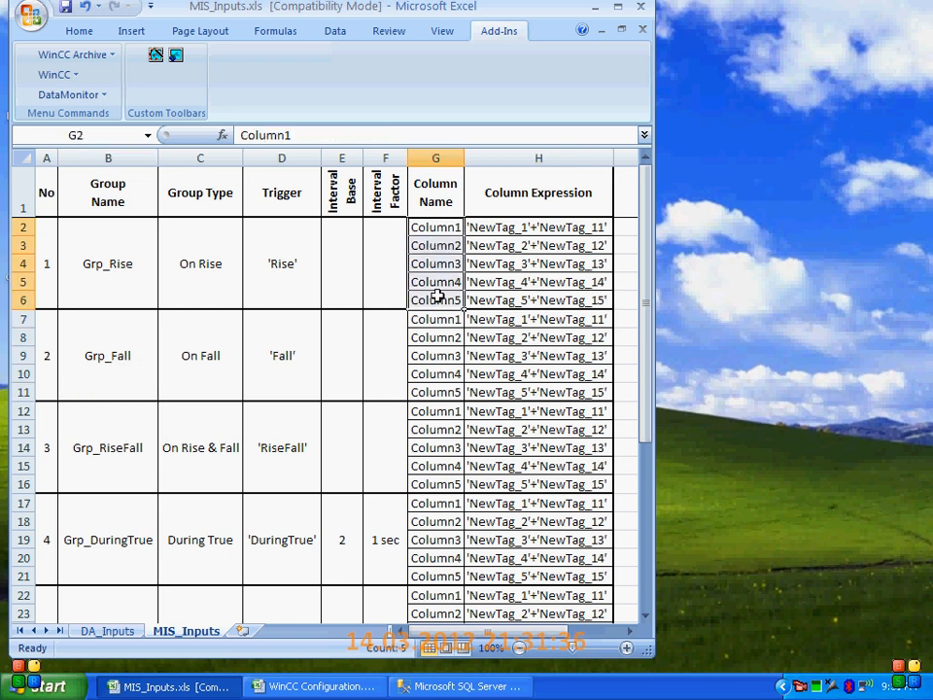
{"action": "left_click_drag", "start_coordinate": [537, 223], "coordinate": [557, 300]}
{"action": "scroll", "coordinate": [510, 350], "scroll_direction": "down", "scroll_amount": 3}
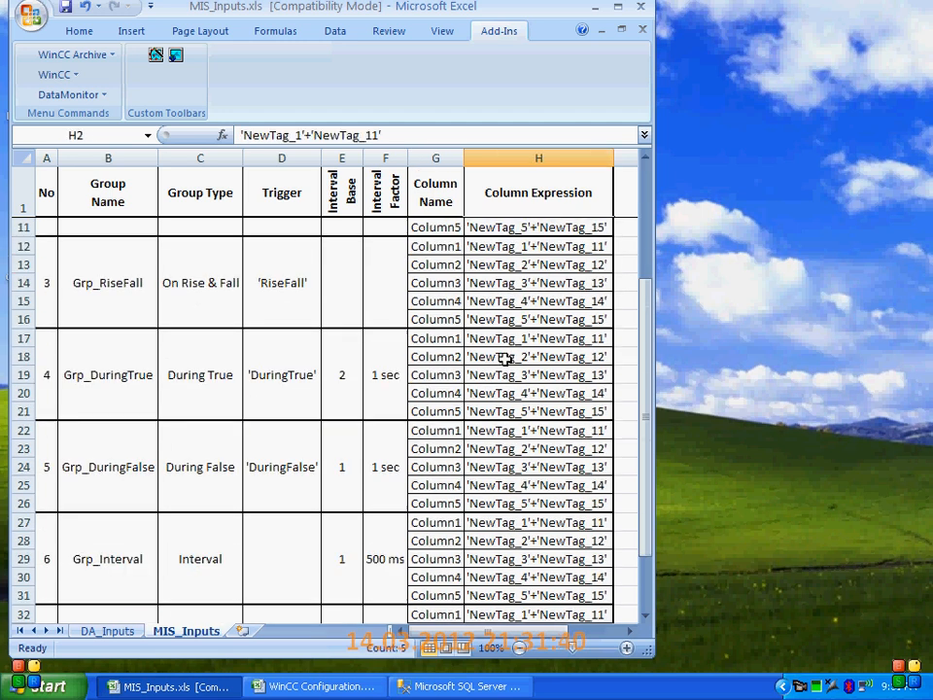
{"action": "scroll", "coordinate": [505, 358], "scroll_direction": "down", "scroll_amount": 2}
{"action": "scroll", "coordinate": [505, 358], "scroll_direction": "up", "scroll_amount": 5}
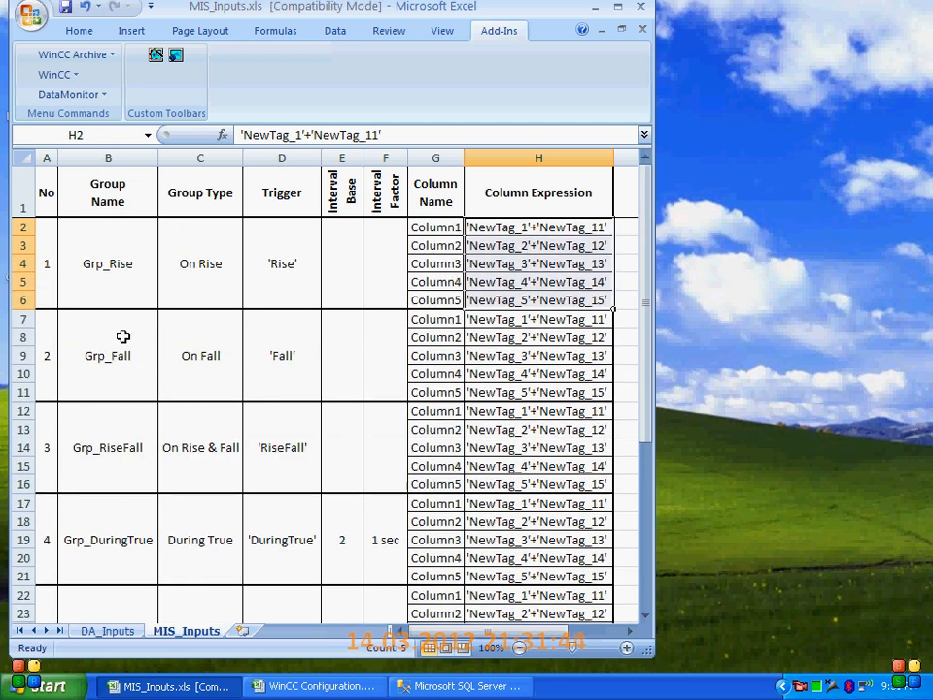
{"action": "left_click", "coordinate": [109, 356]}
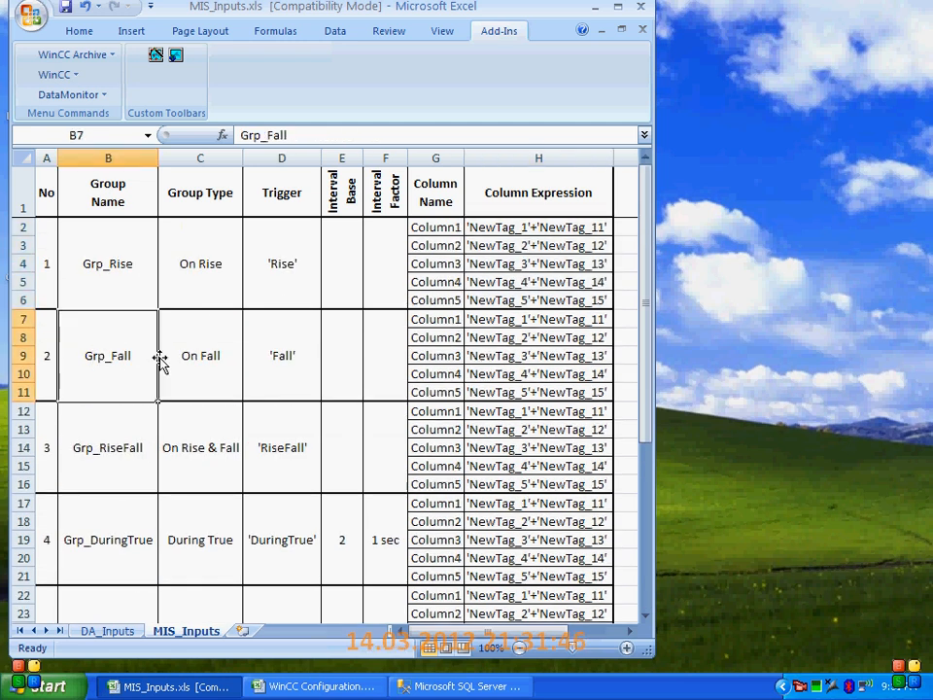
{"action": "left_click", "coordinate": [219, 356]}
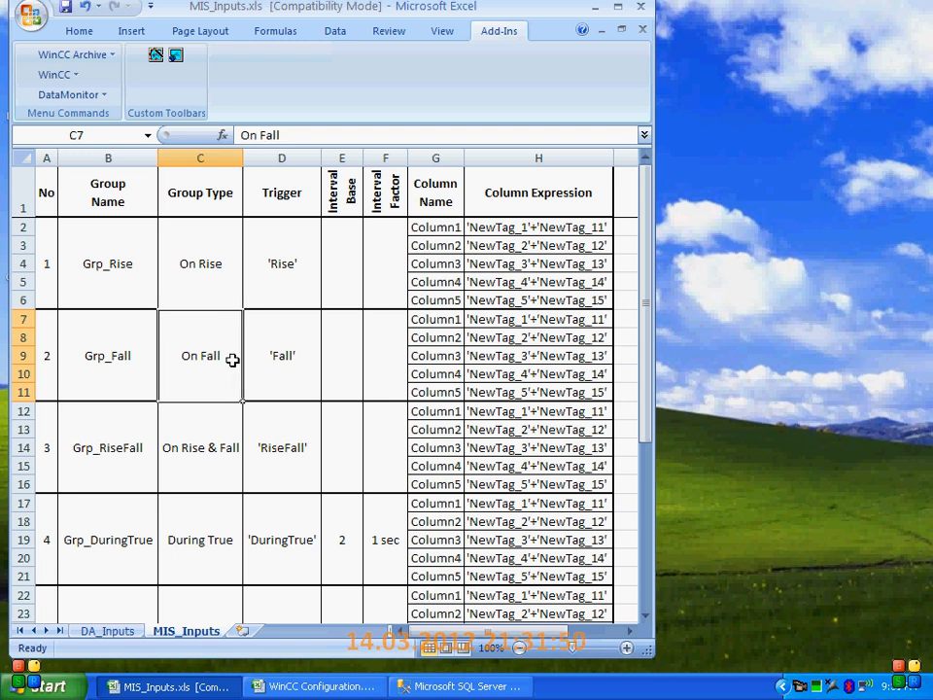
{"action": "left_click", "coordinate": [298, 342]}
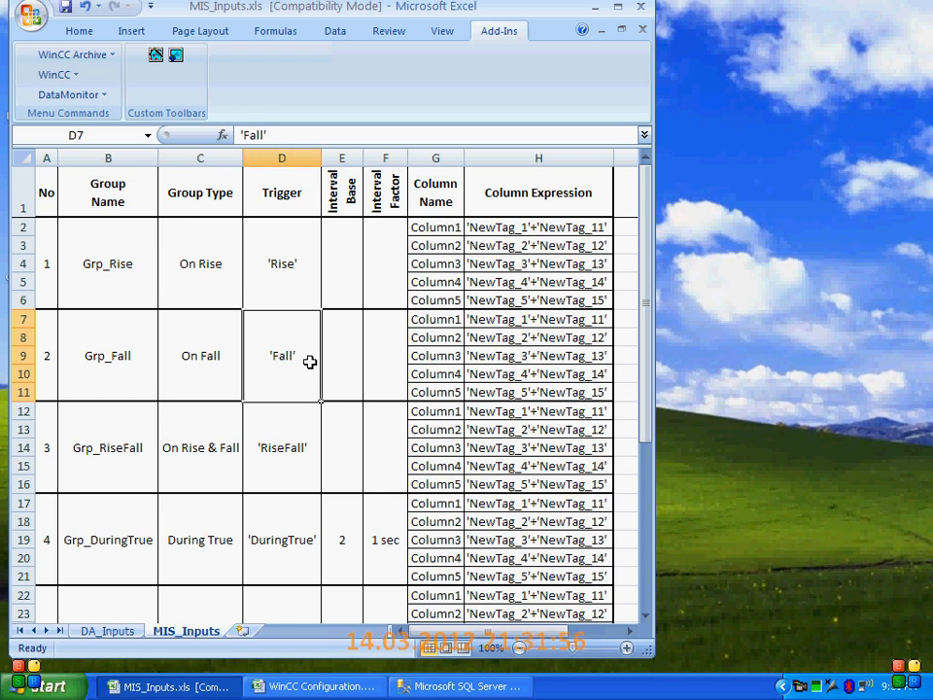
Examine the Grp_RiseFall group's name, trigger, column names and column expressions
{"action": "left_click", "coordinate": [131, 448]}
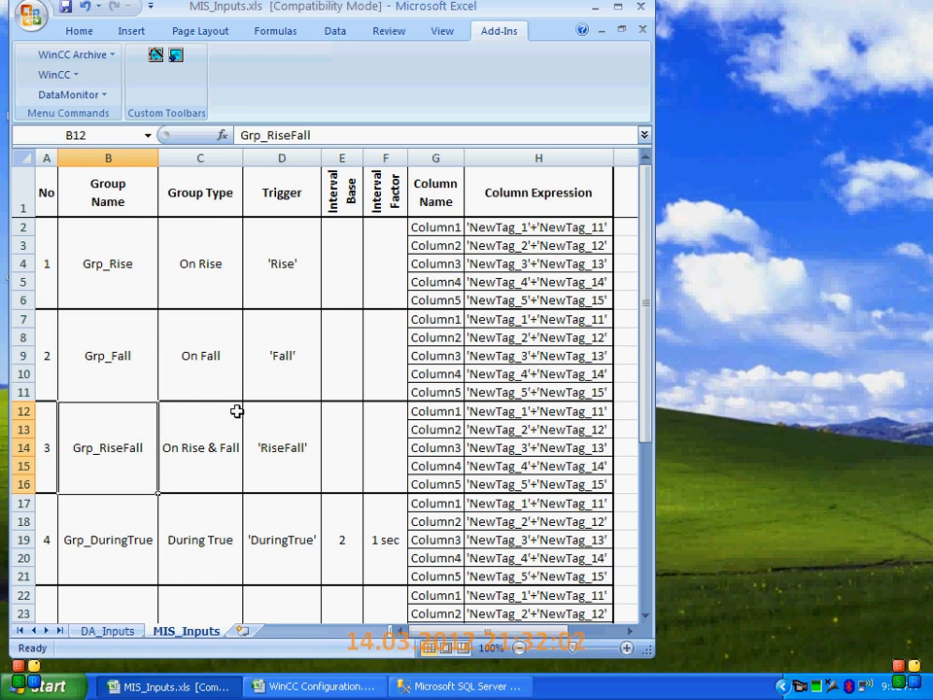
{"action": "left_click", "coordinate": [301, 445]}
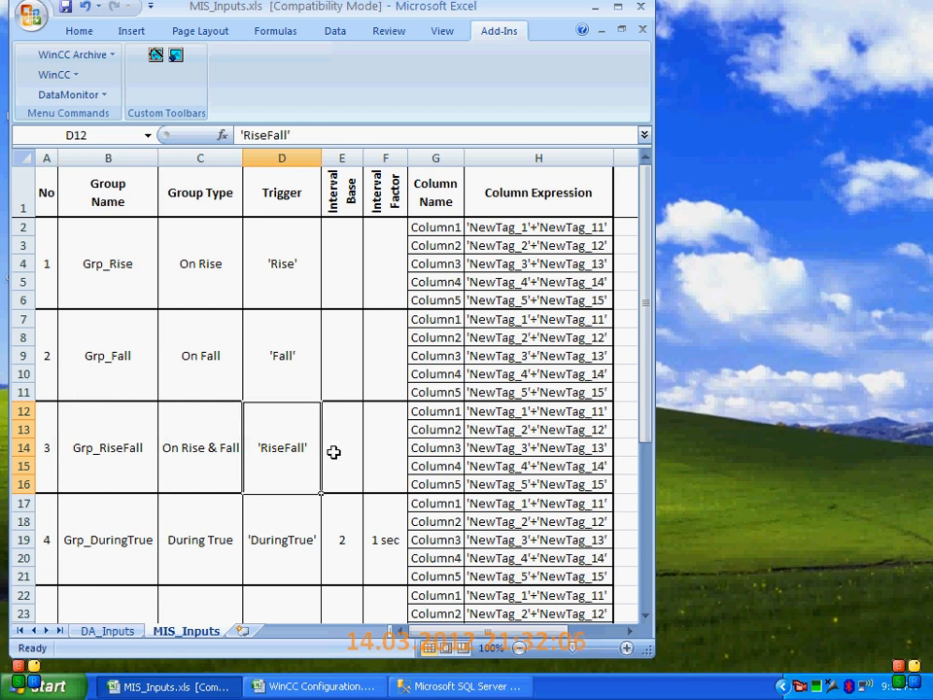
{"action": "left_click_drag", "start_coordinate": [433, 411], "coordinate": [532, 485]}
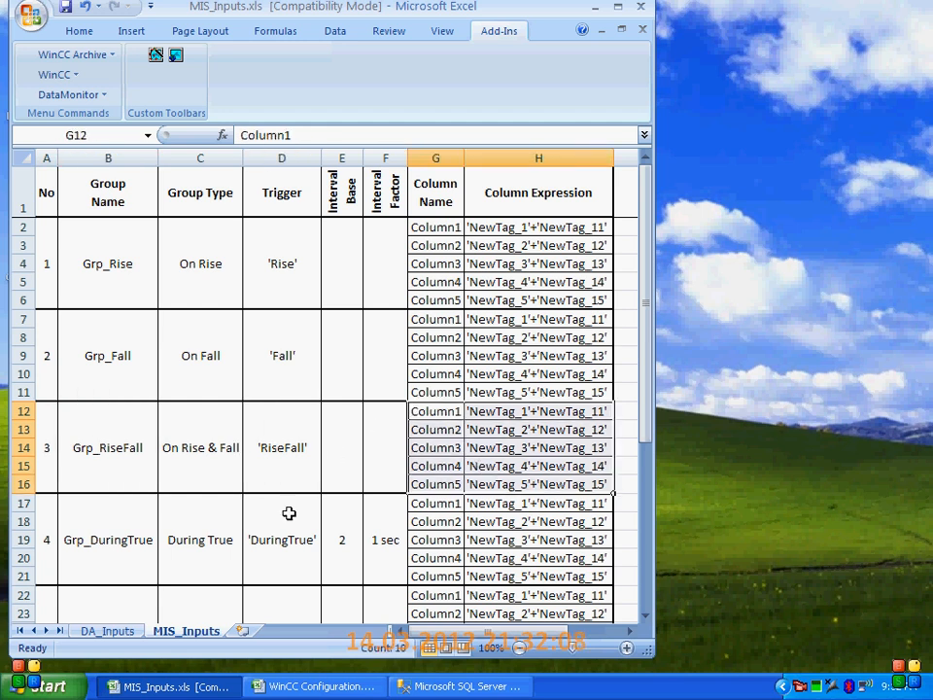
Examine the Grp_DuringTrue group's type, trigger, interval base and factor, and its column names and expressions
{"action": "scroll", "coordinate": [232, 520], "scroll_direction": "down", "scroll_amount": 1}
{"action": "scroll", "coordinate": [232, 520], "scroll_direction": "down", "scroll_amount": 2}
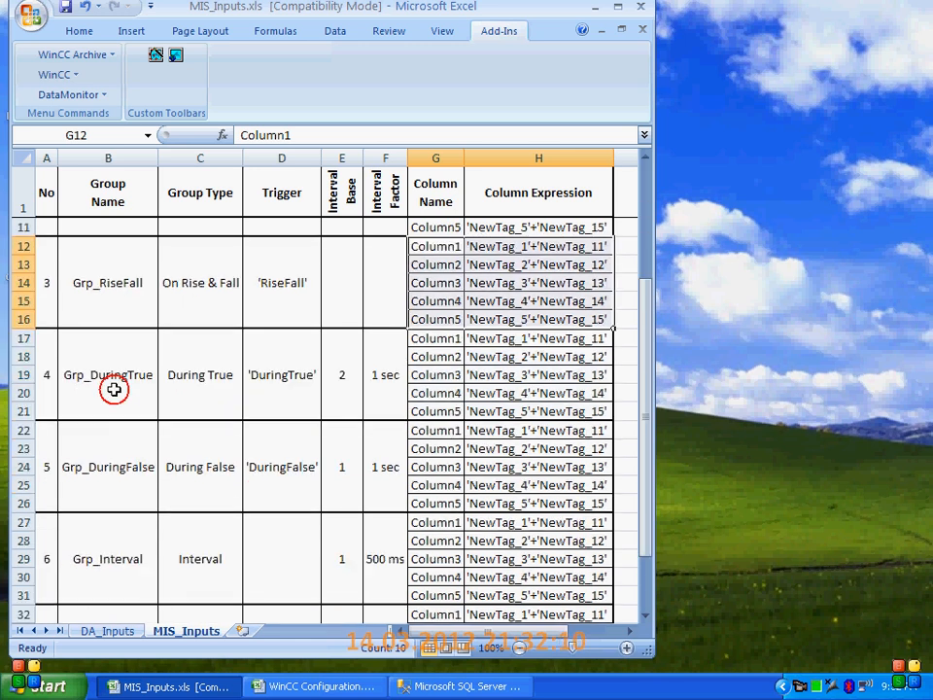
{"action": "left_click", "coordinate": [114, 385]}
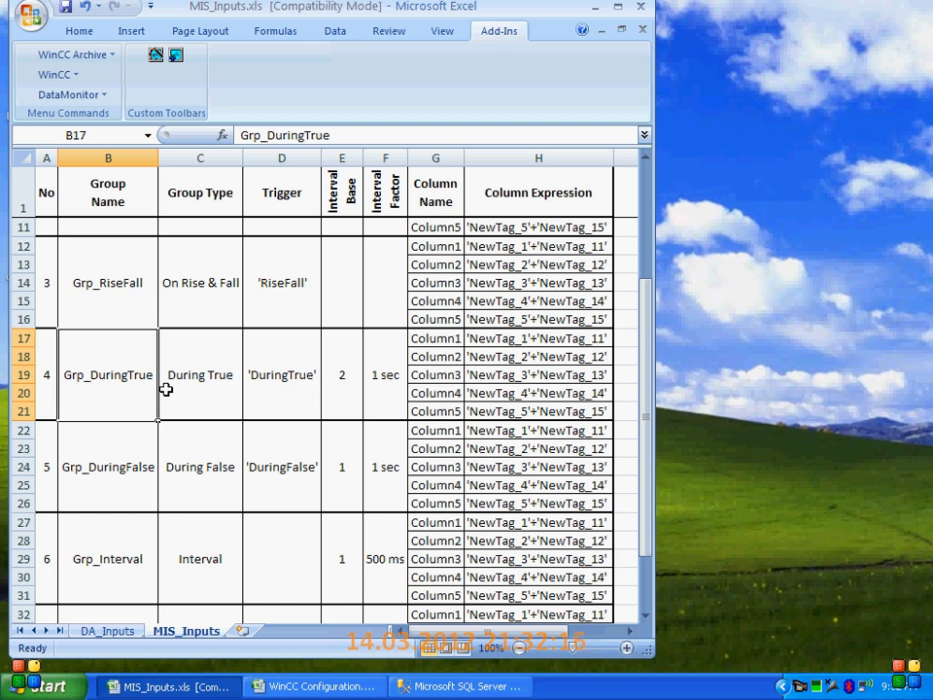
{"action": "left_click", "coordinate": [214, 378]}
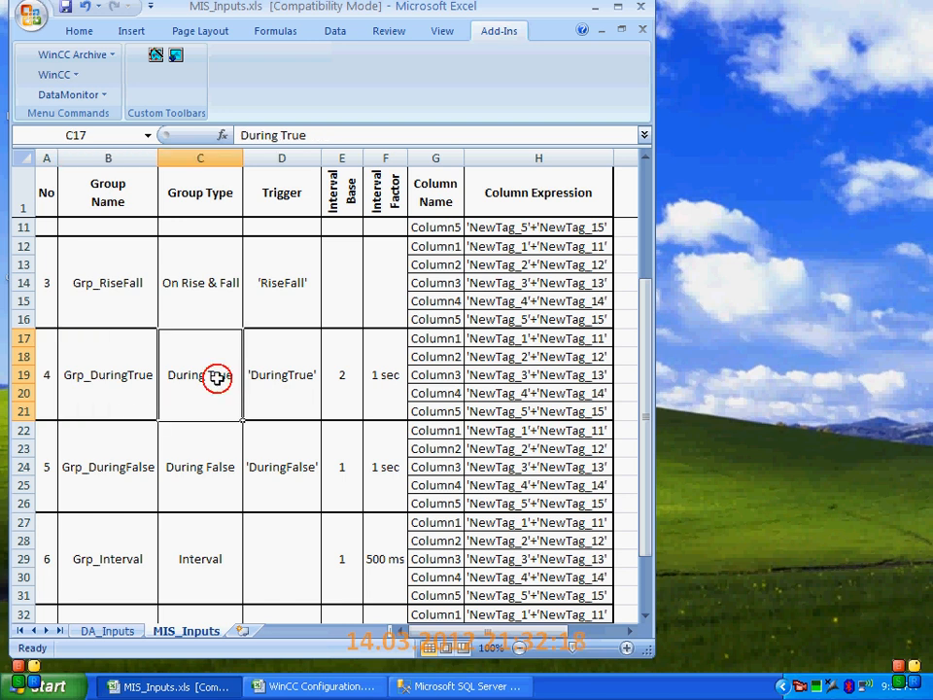
{"action": "left_click", "coordinate": [293, 401]}
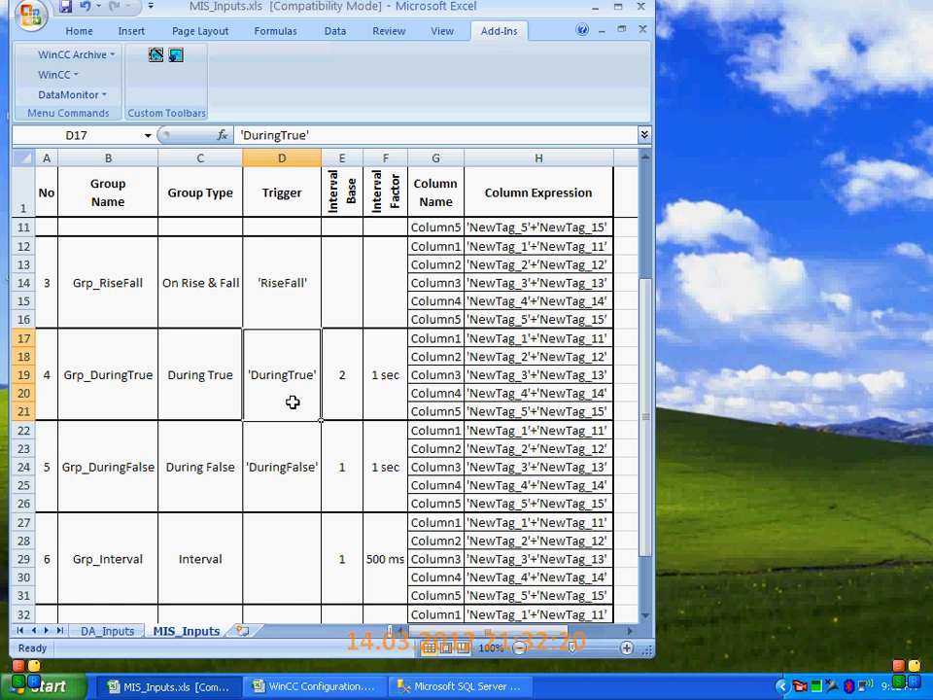
{"action": "left_click", "coordinate": [340, 396]}
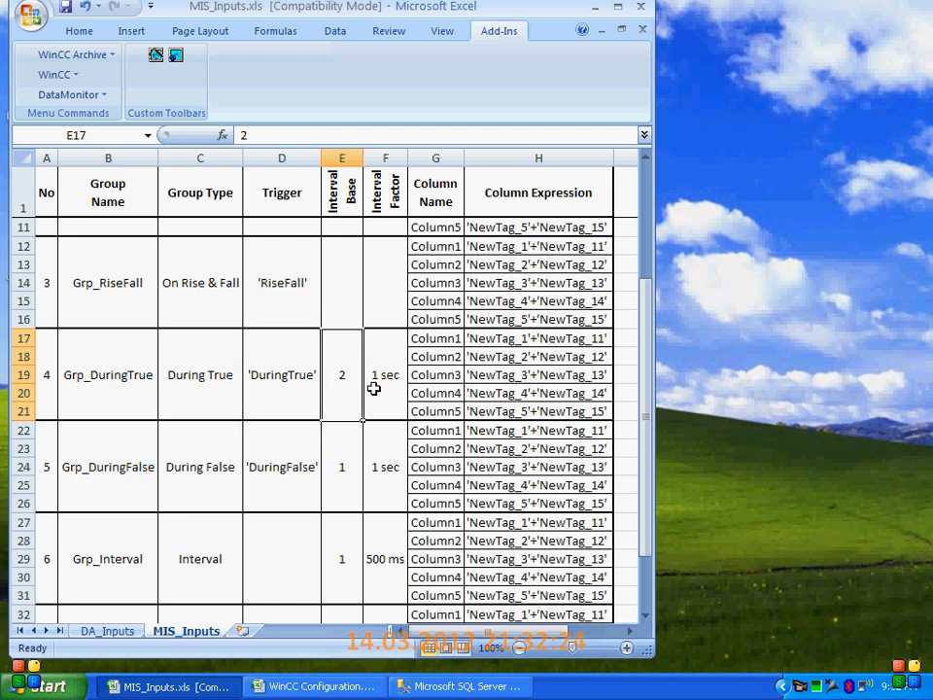
{"action": "left_click_drag", "start_coordinate": [362, 381], "coordinate": [379, 378]}
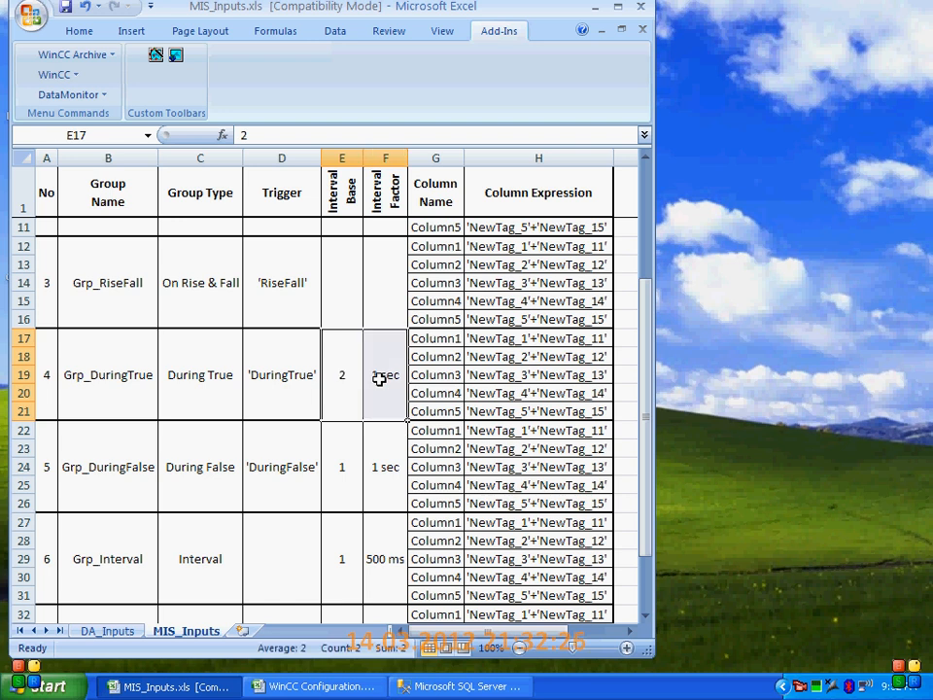
{"action": "left_click", "coordinate": [268, 381]}
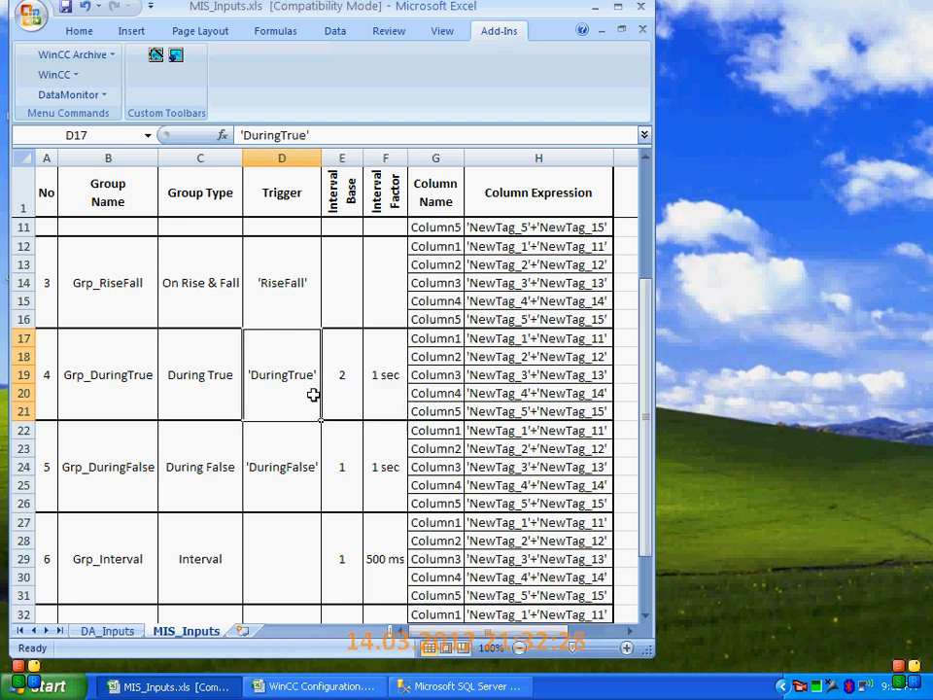
{"action": "left_click_drag", "start_coordinate": [448, 337], "coordinate": [530, 420]}
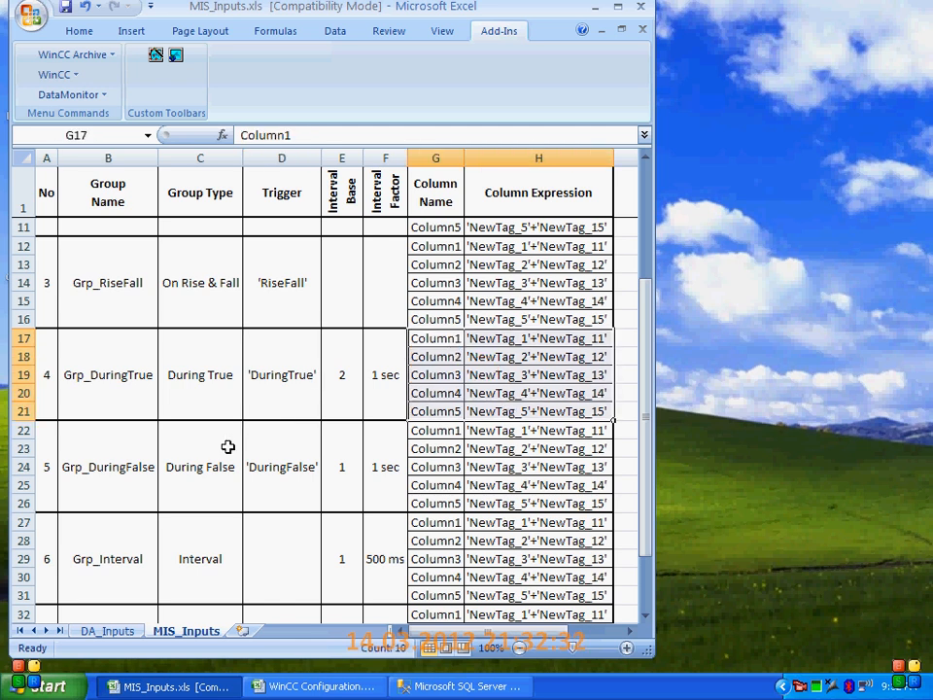
Examine the Grp_DuringFalse group's interval base and factor, and its column names and expressions
{"action": "scroll", "coordinate": [93, 436], "scroll_direction": "down", "scroll_amount": 1}
{"action": "left_click", "coordinate": [93, 435]}
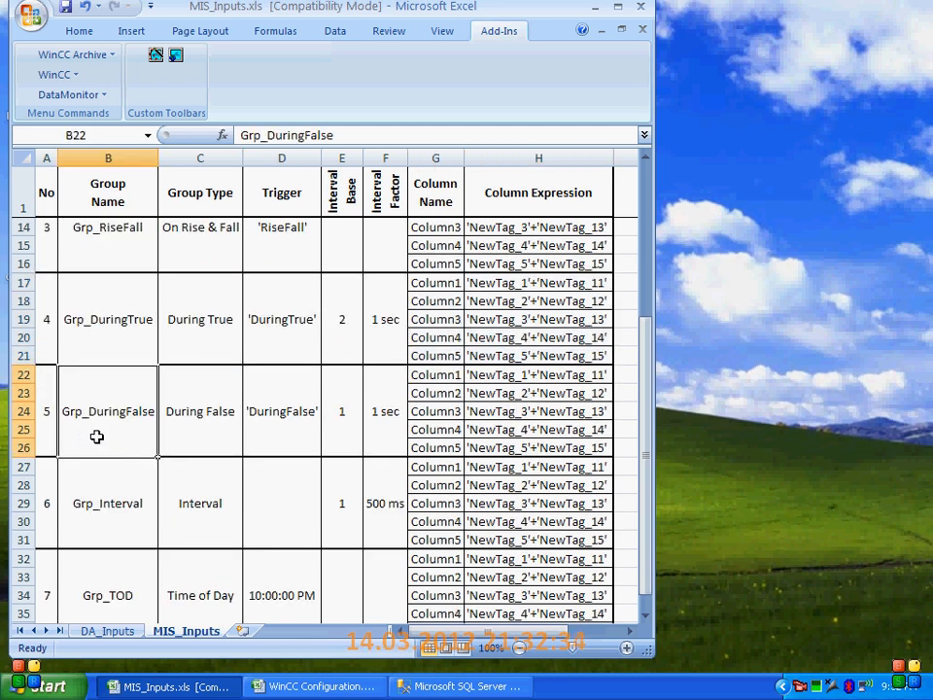
{"action": "left_click", "coordinate": [350, 415]}
{"action": "left_click_drag", "start_coordinate": [372, 415], "coordinate": [403, 427]}
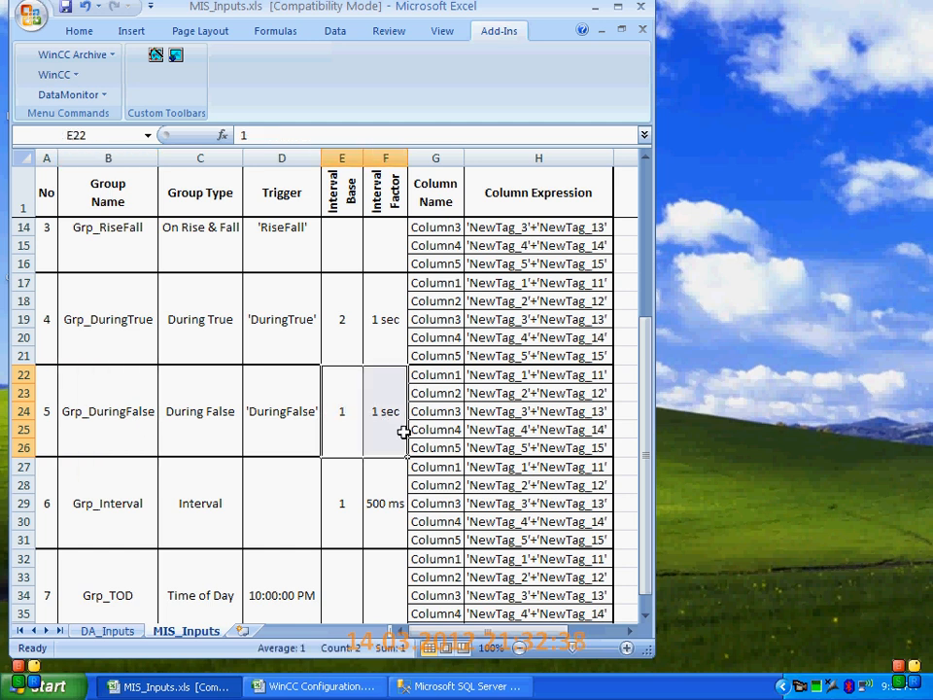
{"action": "left_click_drag", "start_coordinate": [437, 375], "coordinate": [495, 444]}
Examine the Grp_Interval group's interval base and factor, and its column names and expressions
{"action": "left_click", "coordinate": [93, 521]}
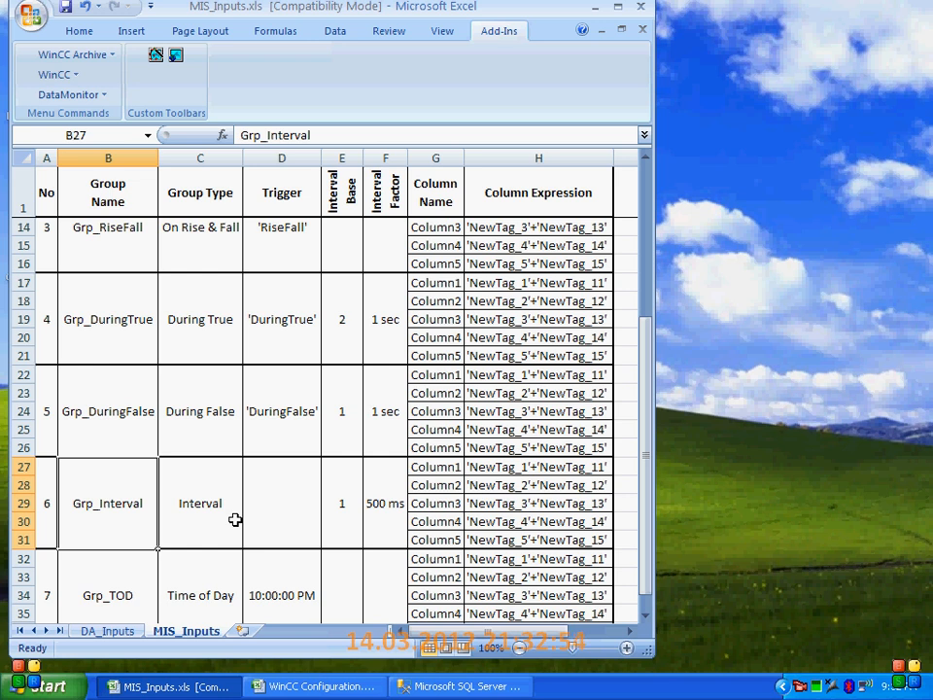
{"action": "left_click_drag", "start_coordinate": [352, 502], "coordinate": [379, 502]}
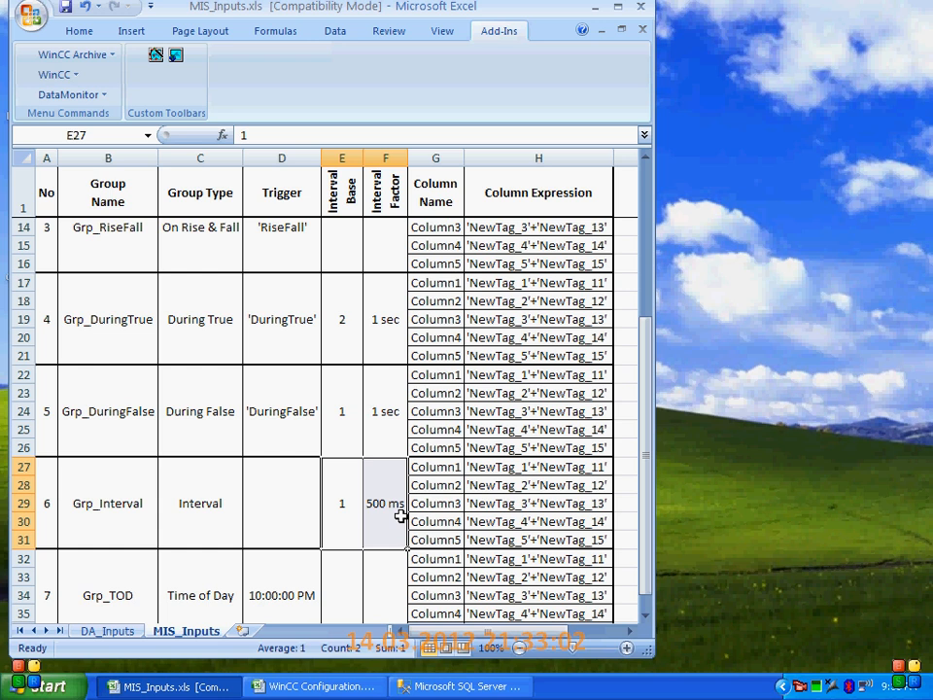
{"action": "left_click_drag", "start_coordinate": [443, 471], "coordinate": [483, 545]}
{"action": "left_click_drag", "start_coordinate": [385, 530], "coordinate": [354, 530]}
{"action": "scroll", "coordinate": [354, 530], "scroll_direction": "down", "scroll_amount": 1}
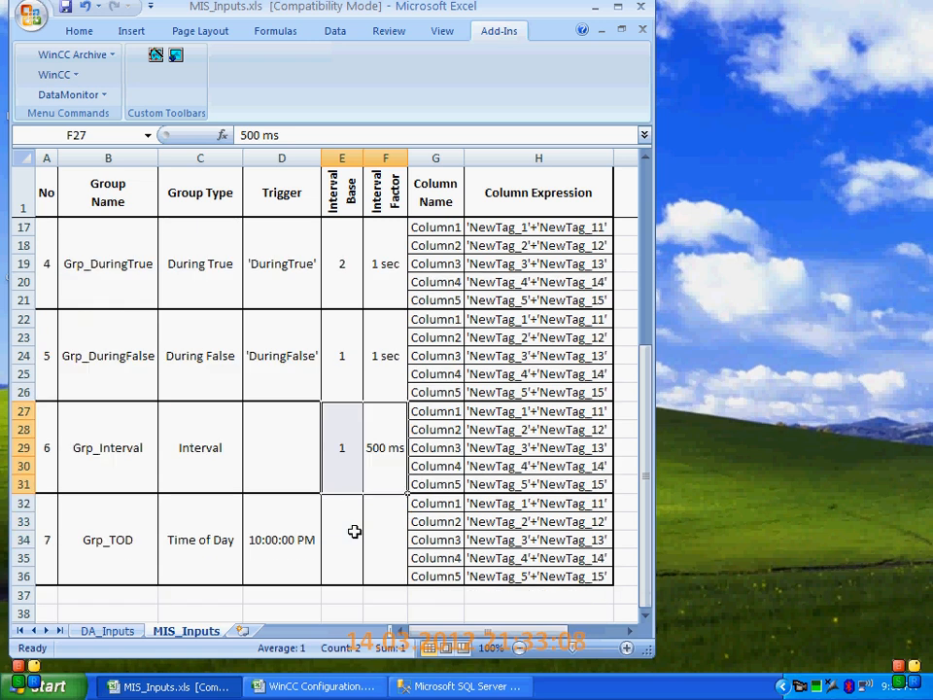
Examine the Grp_TOD group's name, type and trigger, and its column names and expressions
{"action": "left_click", "coordinate": [131, 546]}
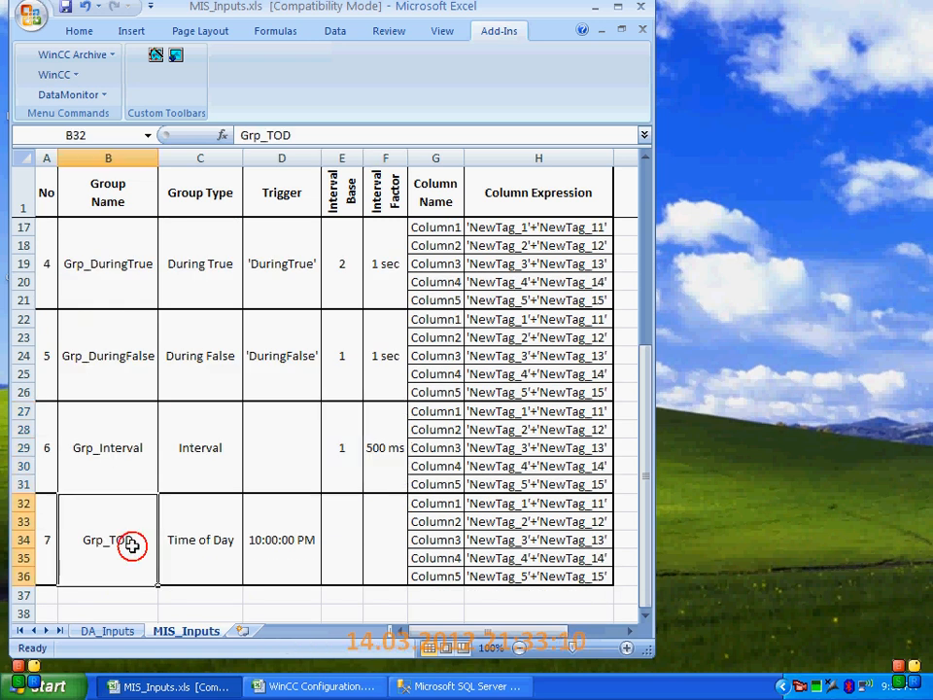
{"action": "left_click", "coordinate": [199, 558]}
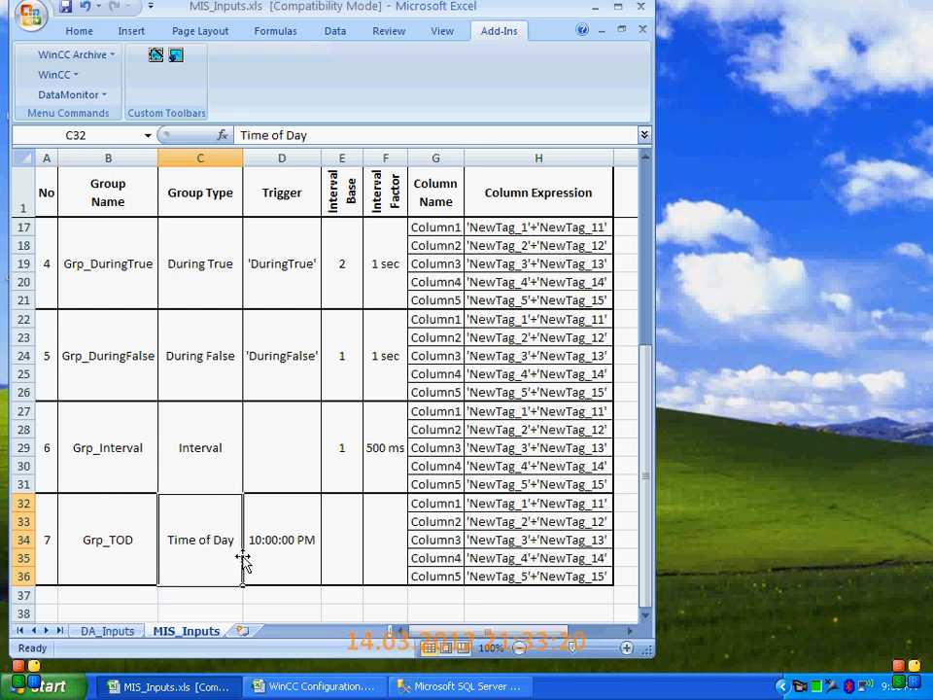
{"action": "left_click", "coordinate": [272, 552]}
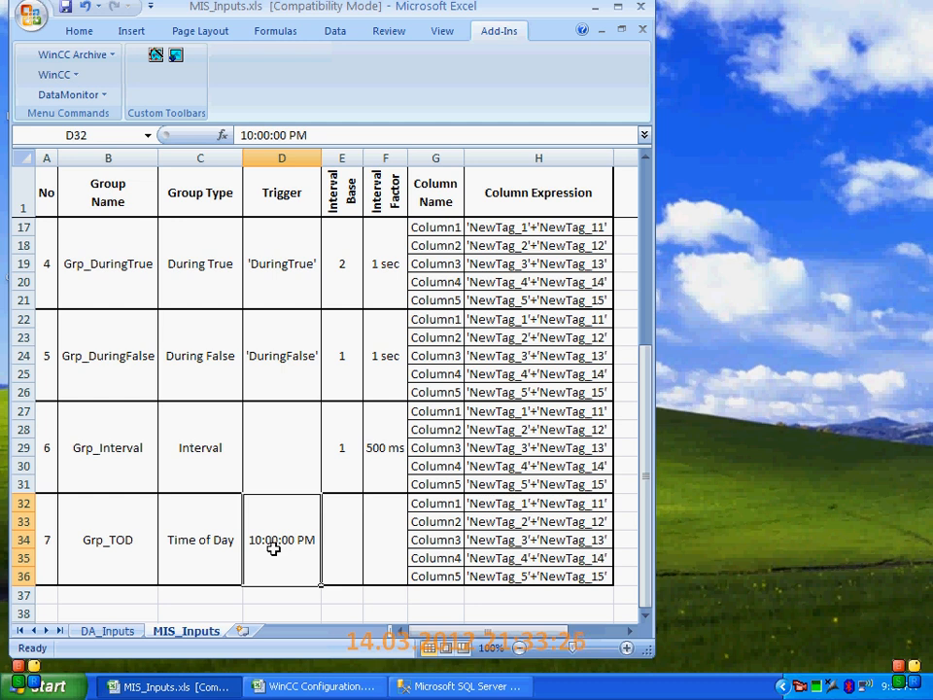
{"action": "left_click_drag", "start_coordinate": [435, 484], "coordinate": [488, 577]}
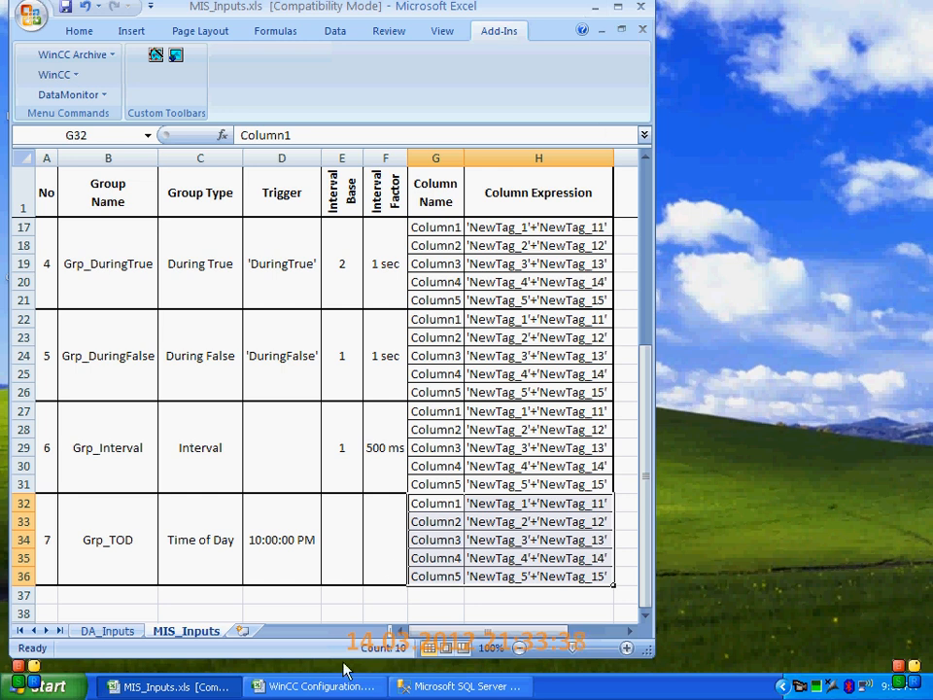
Switch to the WinCC Configuration.xlsx workbook and begin a new single-user WinCC project from the Project properties sheet
{"action": "left_click", "coordinate": [328, 688]}
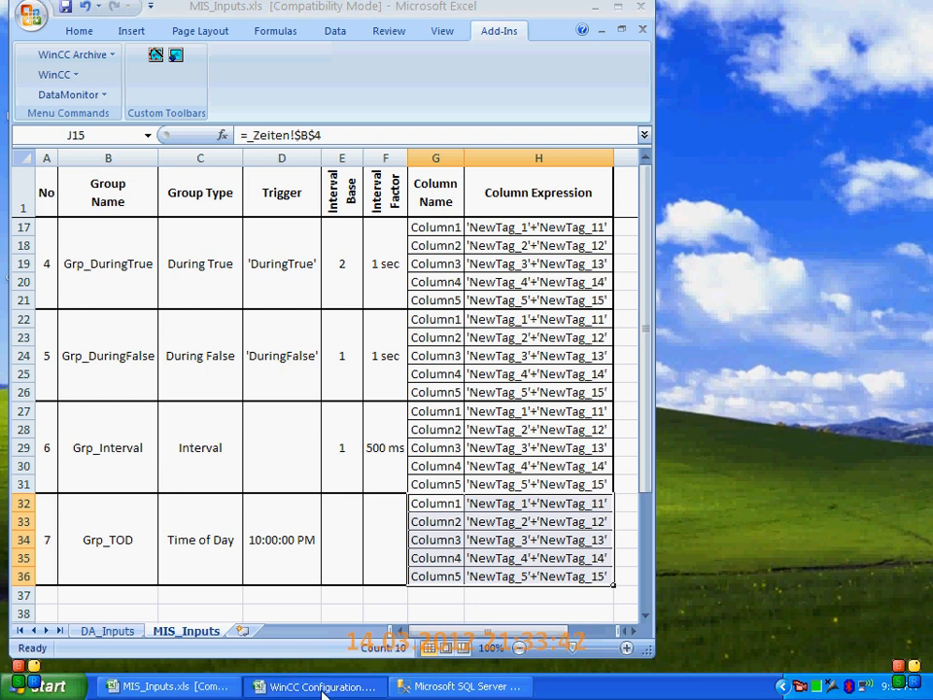
{"action": "left_click", "coordinate": [209, 446]}
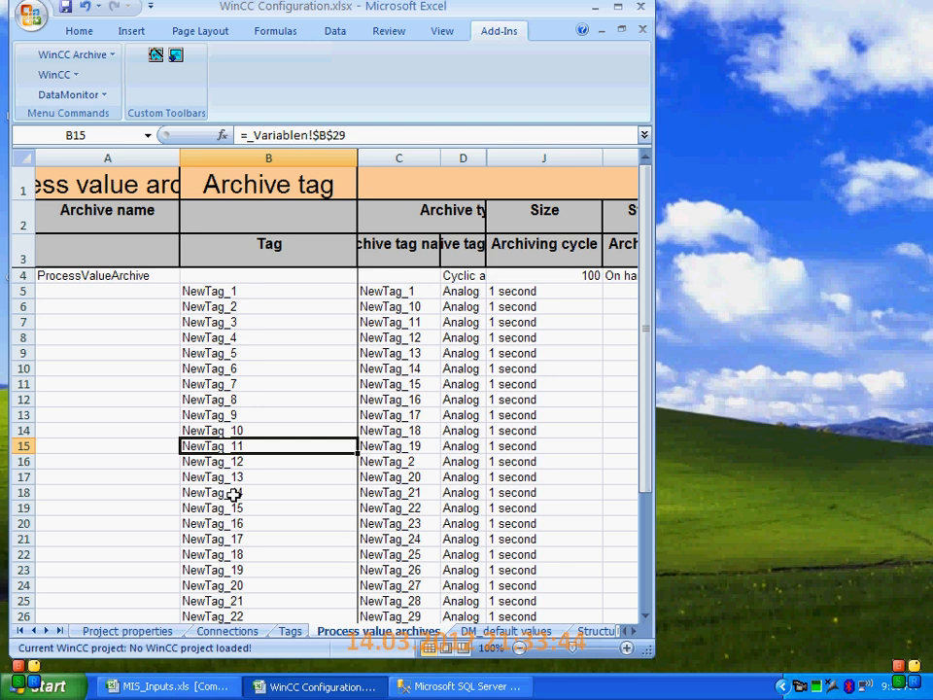
{"action": "left_click", "coordinate": [124, 631]}
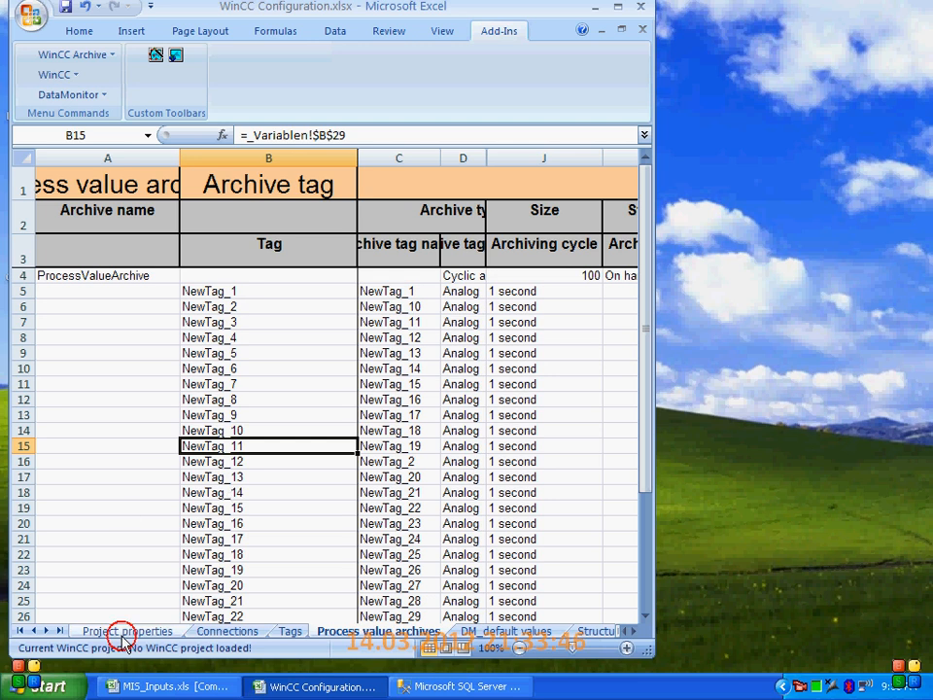
{"action": "left_click", "coordinate": [65, 77]}
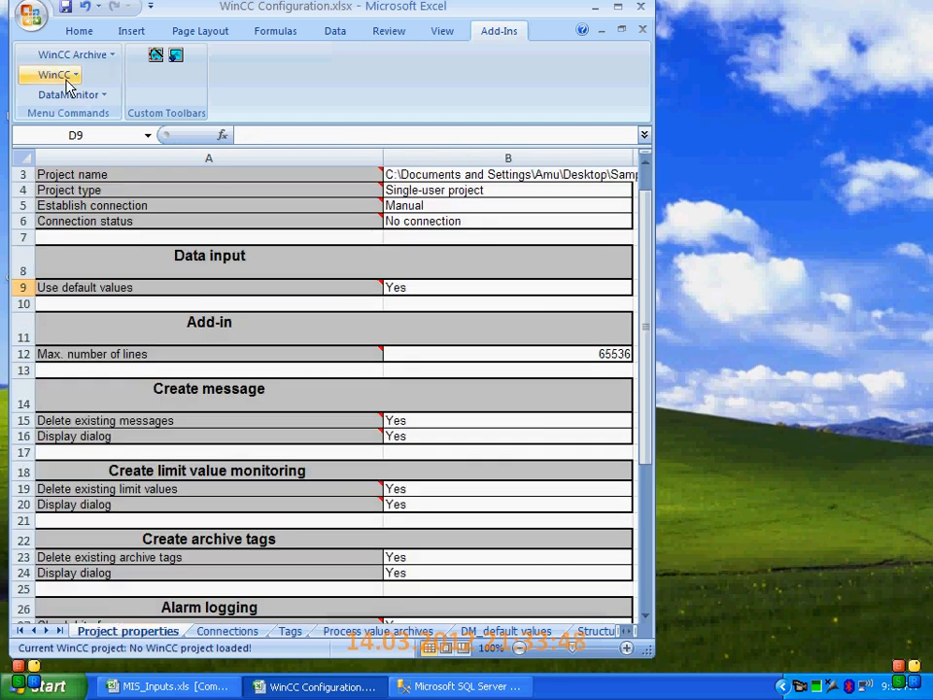
{"action": "left_click", "coordinate": [94, 182]}
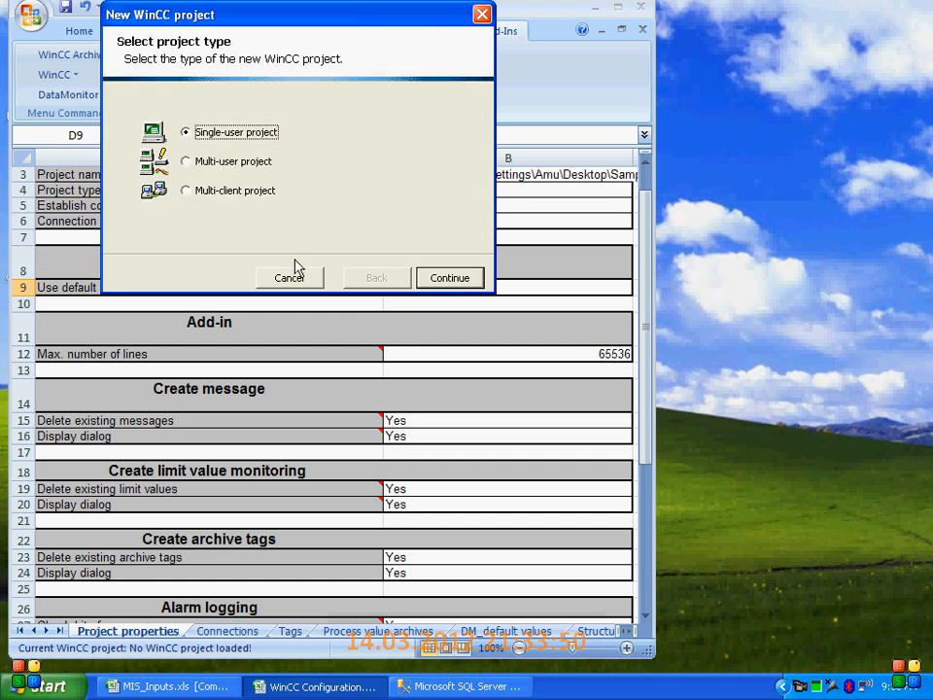
{"action": "left_click", "coordinate": [443, 275]}
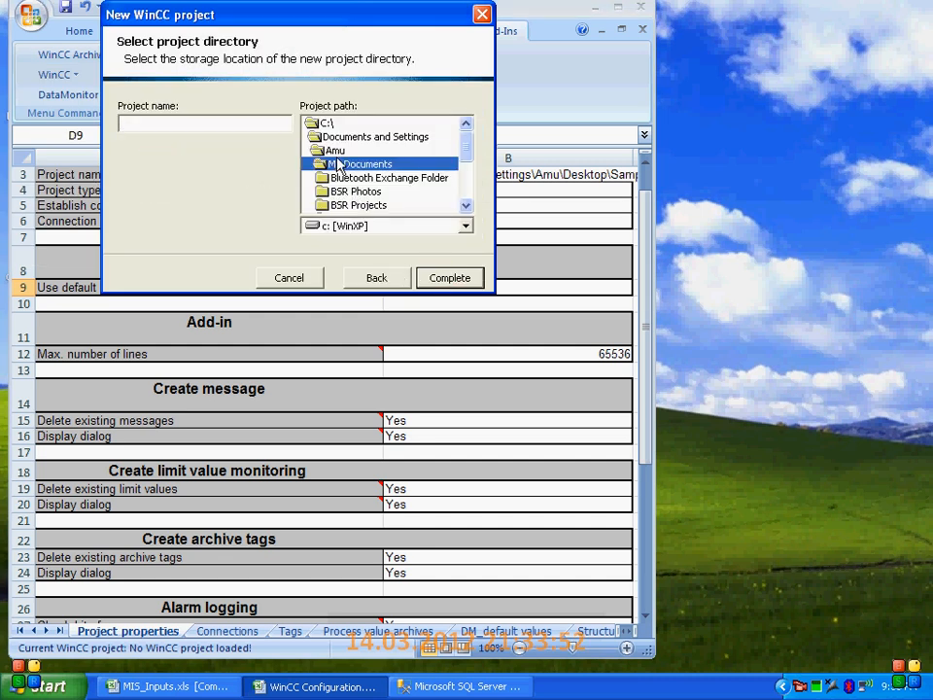
Choose the Desktop folder as the project path, name the project SampleProj and complete its creation
{"action": "left_click", "coordinate": [336, 150]}
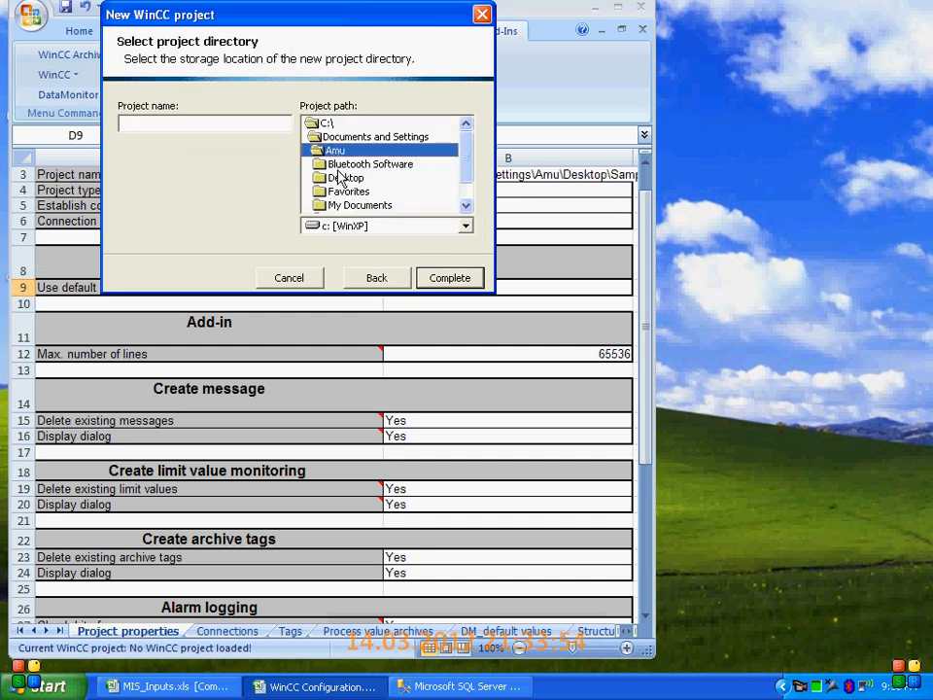
{"action": "double_click", "coordinate": [340, 179]}
{"action": "left_click", "coordinate": [212, 126]}
{"action": "type", "text": "SampleProj"}
{"action": "left_click", "coordinate": [447, 278]}
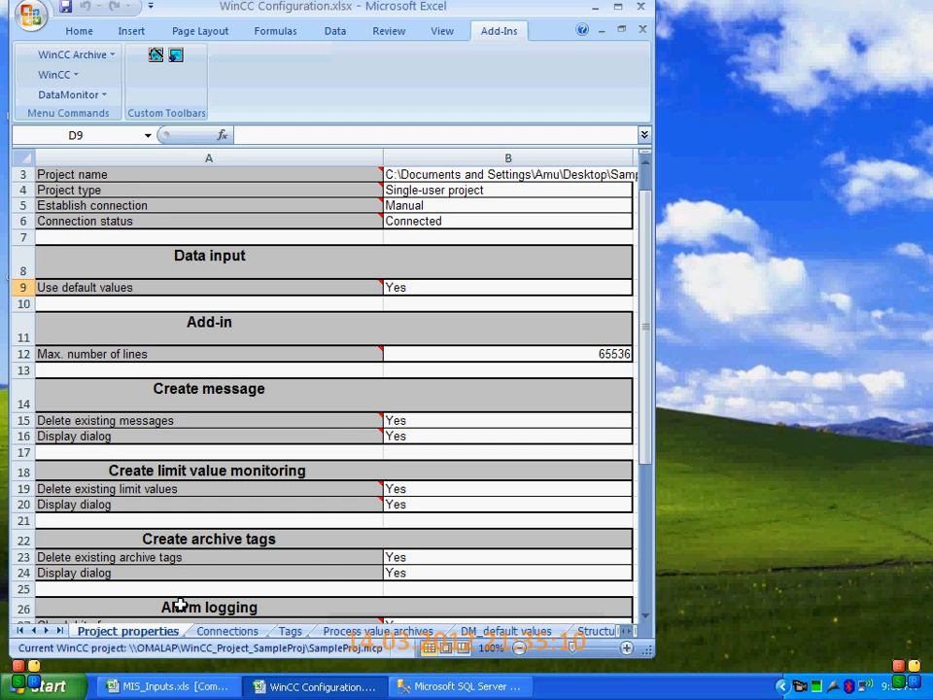
Write the Connections sheet to the WinCC project
{"action": "left_click", "coordinate": [209, 633]}
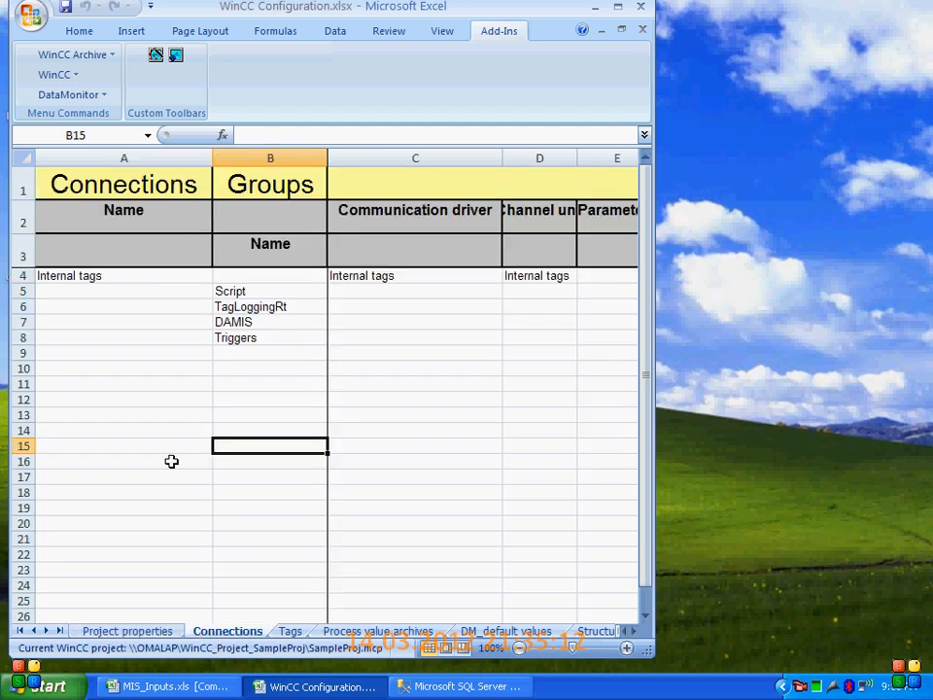
{"action": "left_click", "coordinate": [54, 75]}
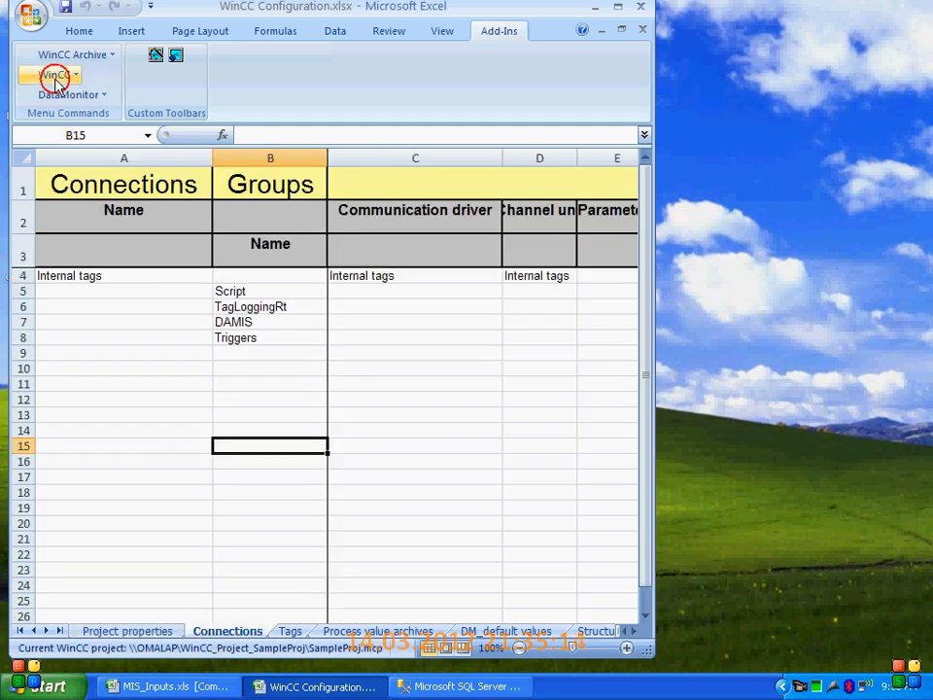
{"action": "left_click", "coordinate": [78, 281]}
{"action": "left_click", "coordinate": [238, 372]}
Review the Tags sheet and write the Tags and Structure tag tables to the WinCC project, changes only
{"action": "left_click", "coordinate": [290, 631]}
{"action": "left_click", "coordinate": [208, 596]}
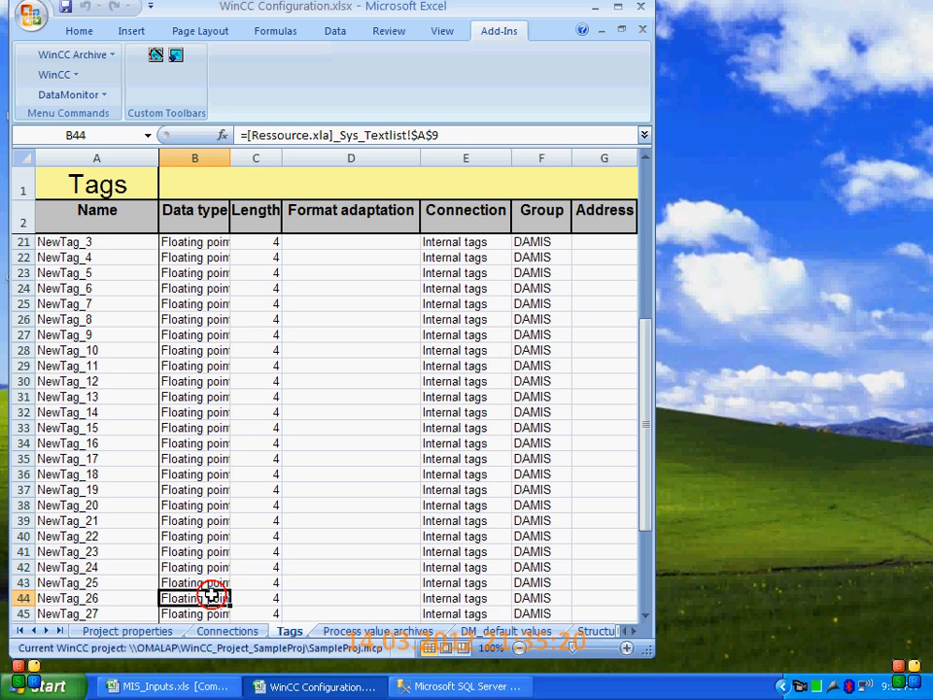
{"action": "scroll", "coordinate": [210, 595], "scroll_direction": "down", "scroll_amount": 4}
{"action": "scroll", "coordinate": [209, 594], "scroll_direction": "up", "scroll_amount": 2}
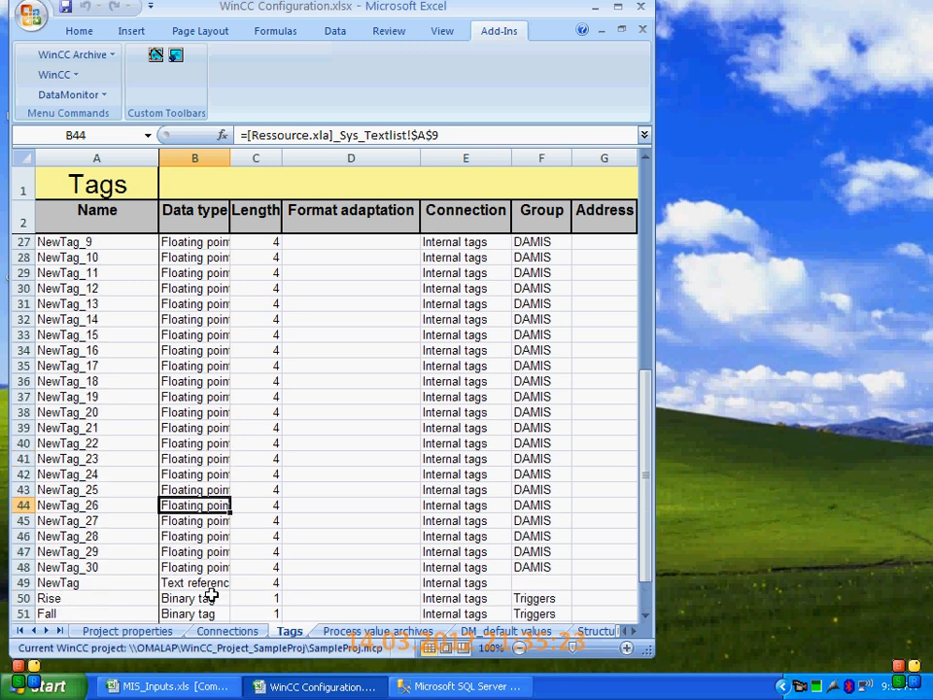
{"action": "left_click", "coordinate": [56, 74]}
{"action": "left_click", "coordinate": [94, 278]}
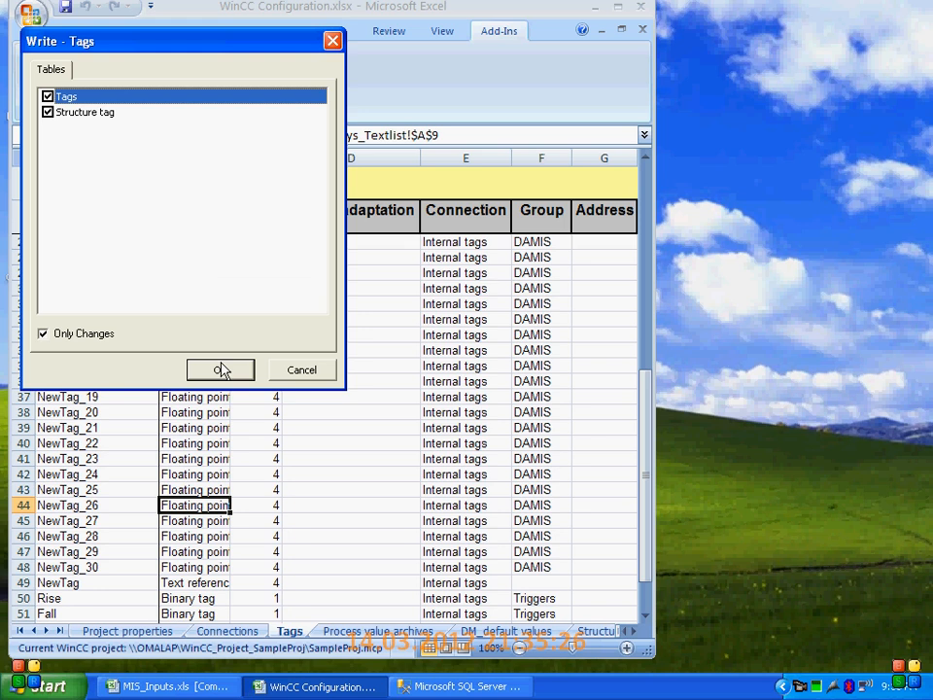
{"action": "left_click", "coordinate": [220, 372]}
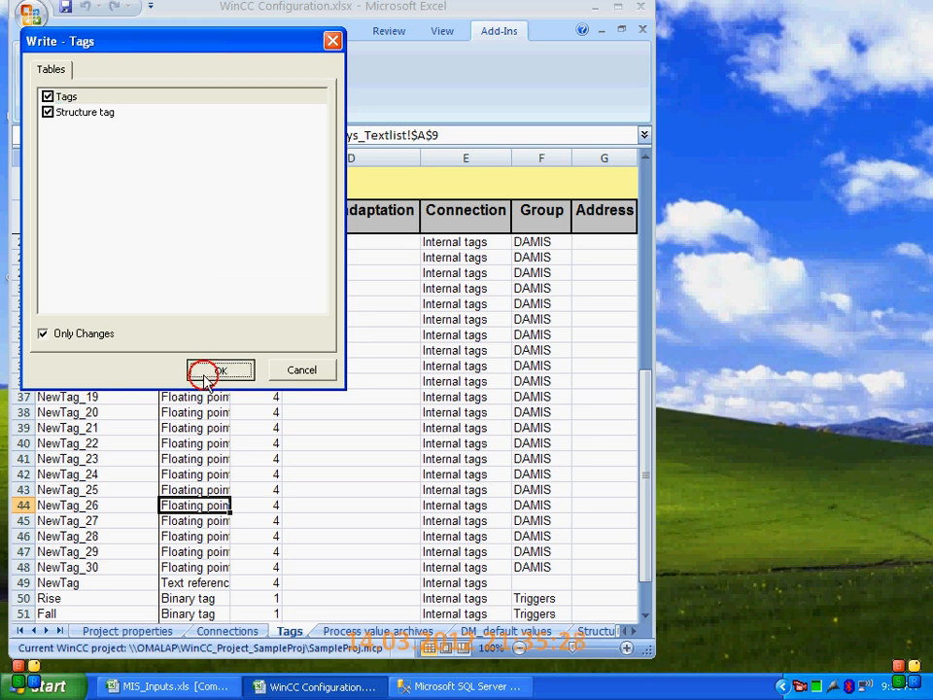
Write the Process value archives table to the WinCC project, changes only
{"action": "left_click", "coordinate": [385, 633]}
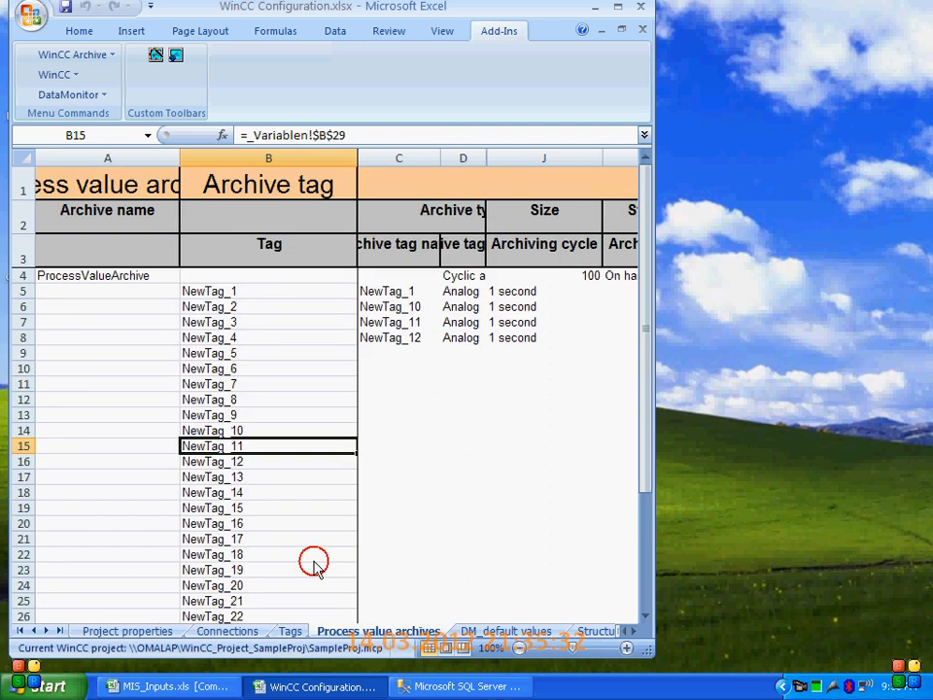
{"action": "left_click", "coordinate": [56, 75]}
{"action": "left_click", "coordinate": [93, 282]}
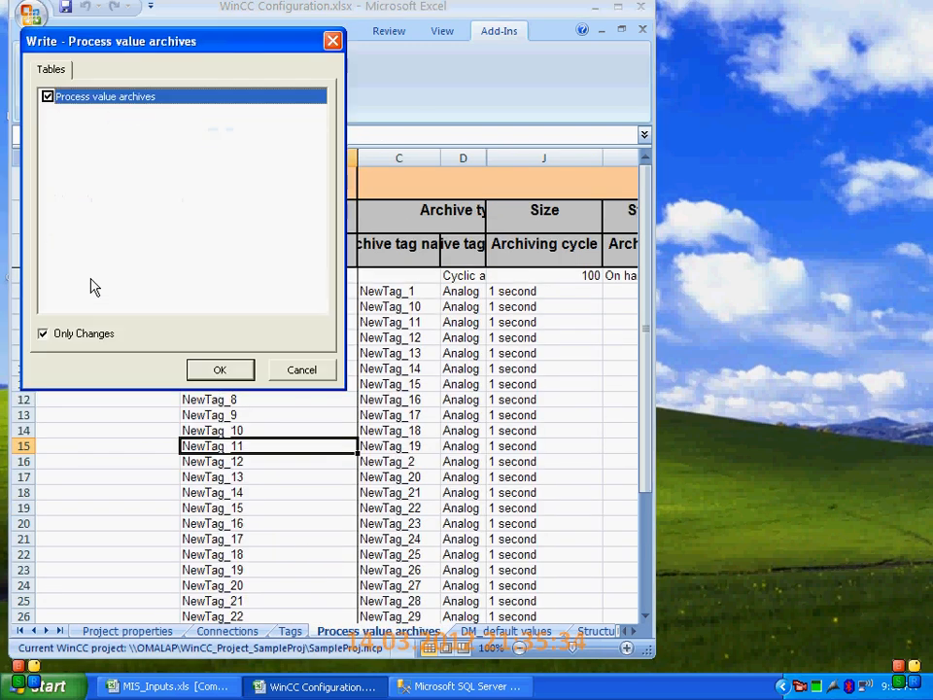
{"action": "left_click", "coordinate": [216, 369]}
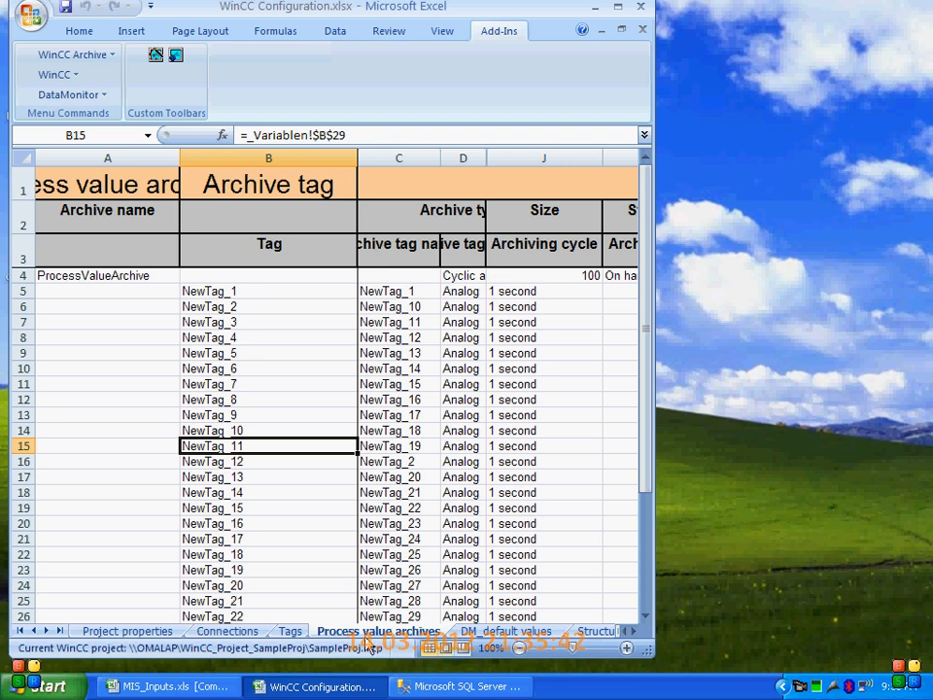
Close WinCC Configuration.xlsx with its changes saved and open WinCC Explorer from the desktop
{"action": "left_click", "coordinate": [643, 32]}
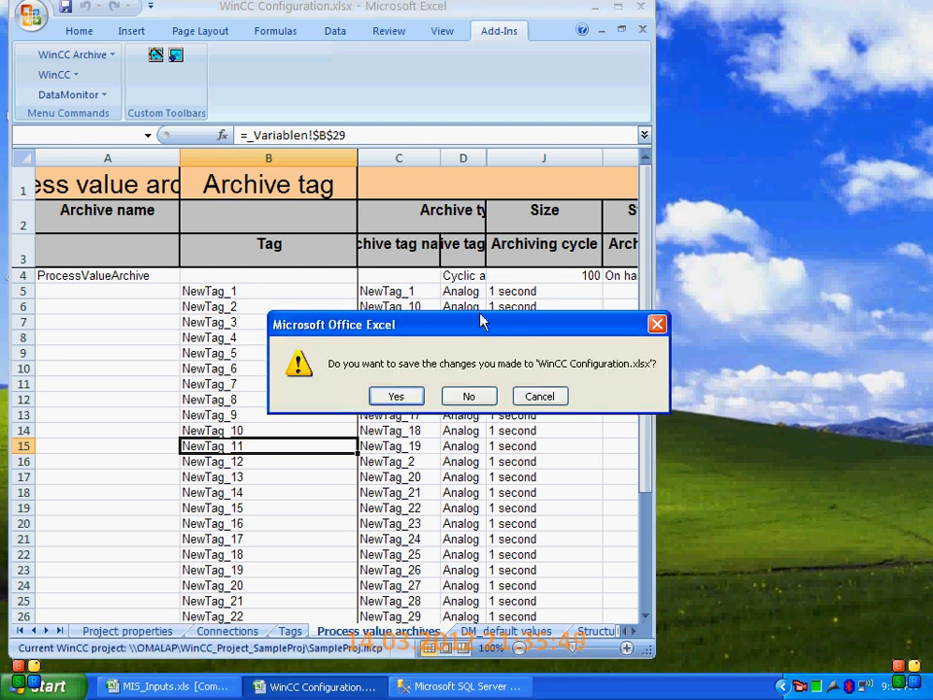
{"action": "left_click", "coordinate": [406, 394]}
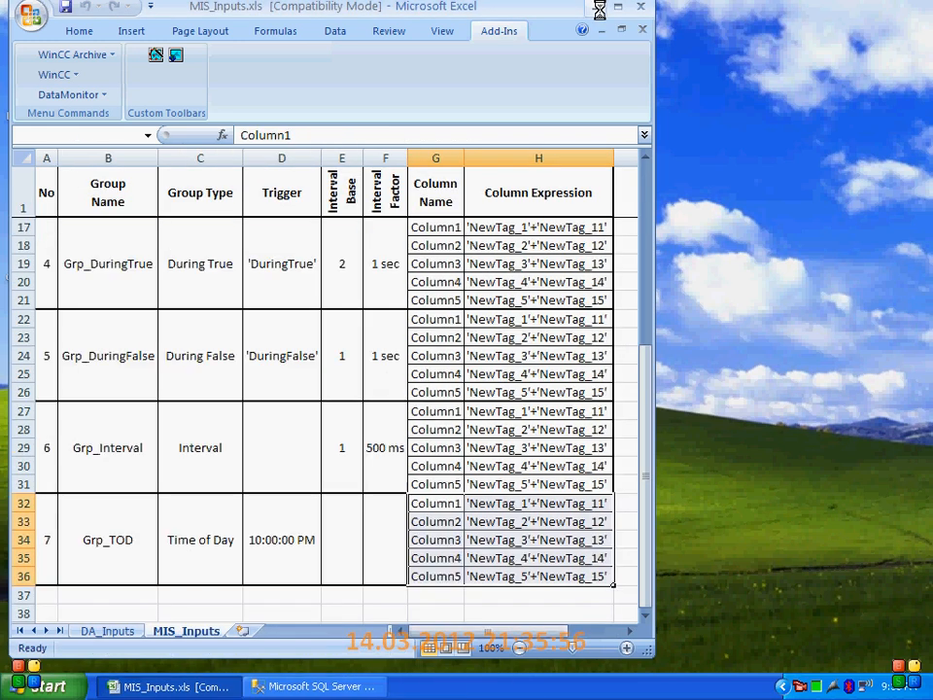
{"action": "left_click", "coordinate": [603, 11]}
{"action": "double_click", "coordinate": [315, 171]}
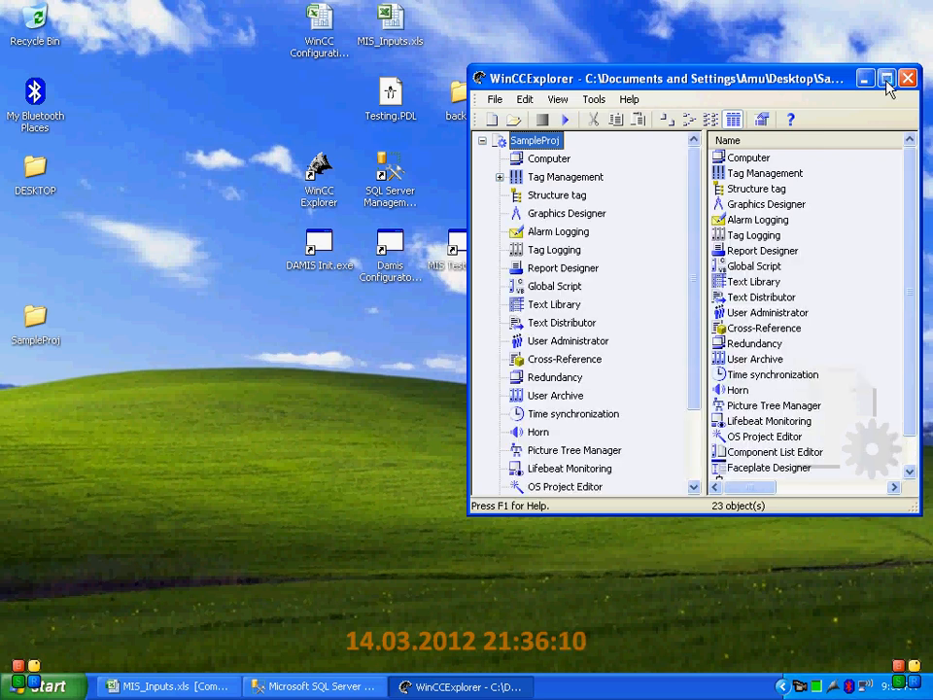
Copy Testing.PDL from the desktop and move the SampleProj folder beside it
{"action": "double_click", "coordinate": [391, 95]}
{"action": "right_click", "coordinate": [395, 98]}
{"action": "left_click", "coordinate": [443, 289]}
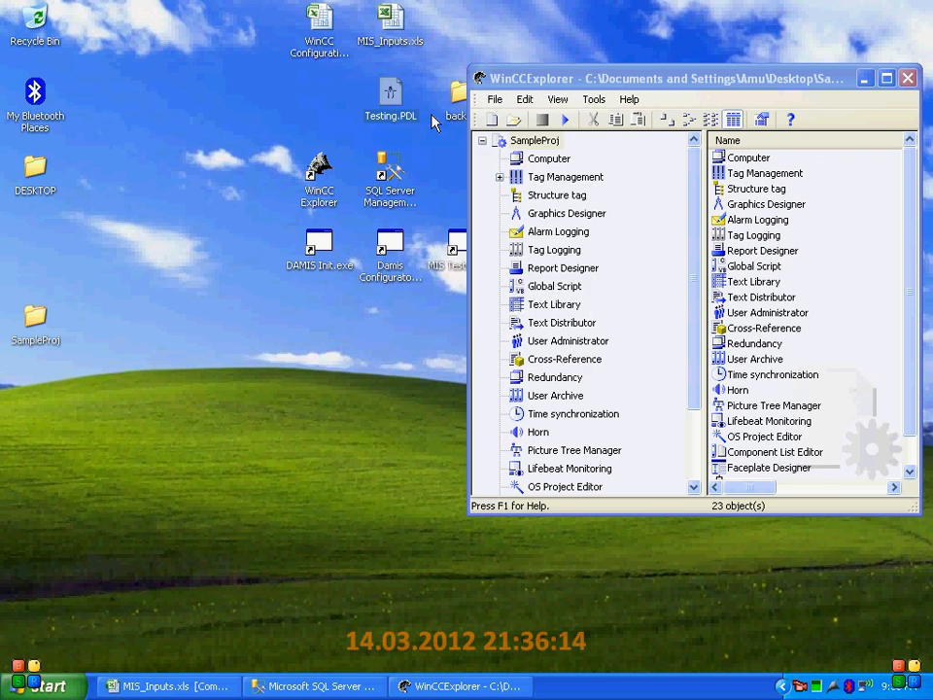
{"action": "left_click", "coordinate": [35, 324]}
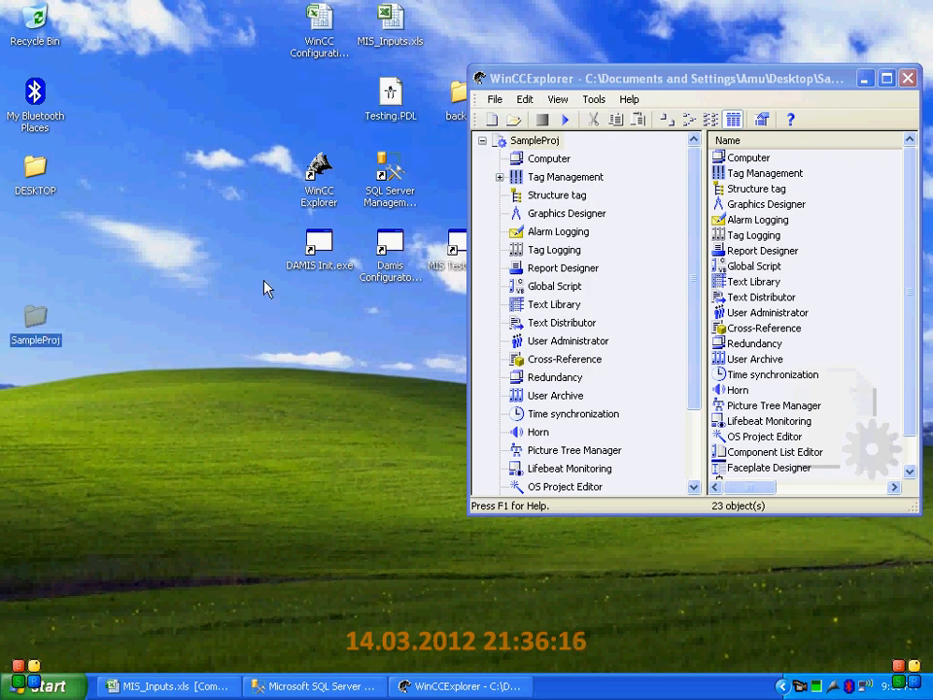
{"action": "left_click_drag", "start_coordinate": [441, 189], "coordinate": [305, 103]}
{"action": "double_click", "coordinate": [308, 100]}
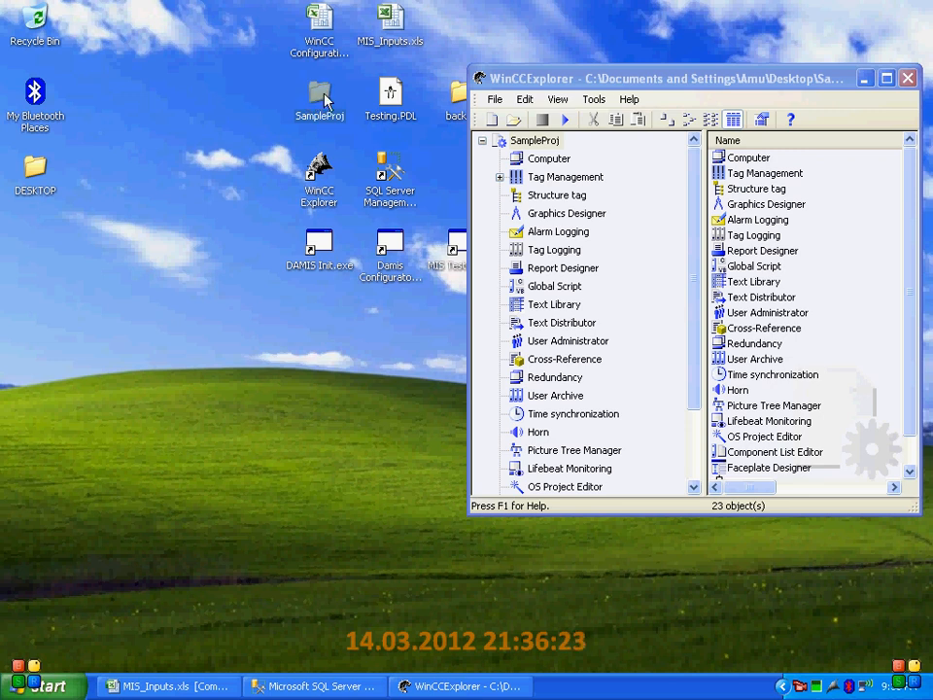
Paste Testing.PDL into the GraCS subfolder of SampleProj and close the folder window
{"action": "double_click", "coordinate": [324, 98]}
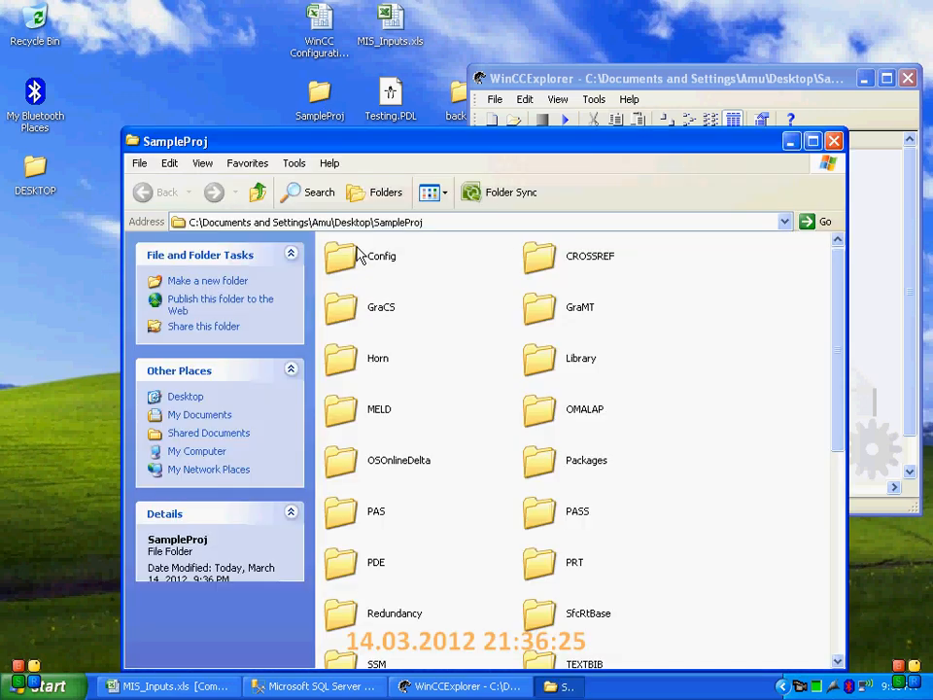
{"action": "double_click", "coordinate": [370, 308]}
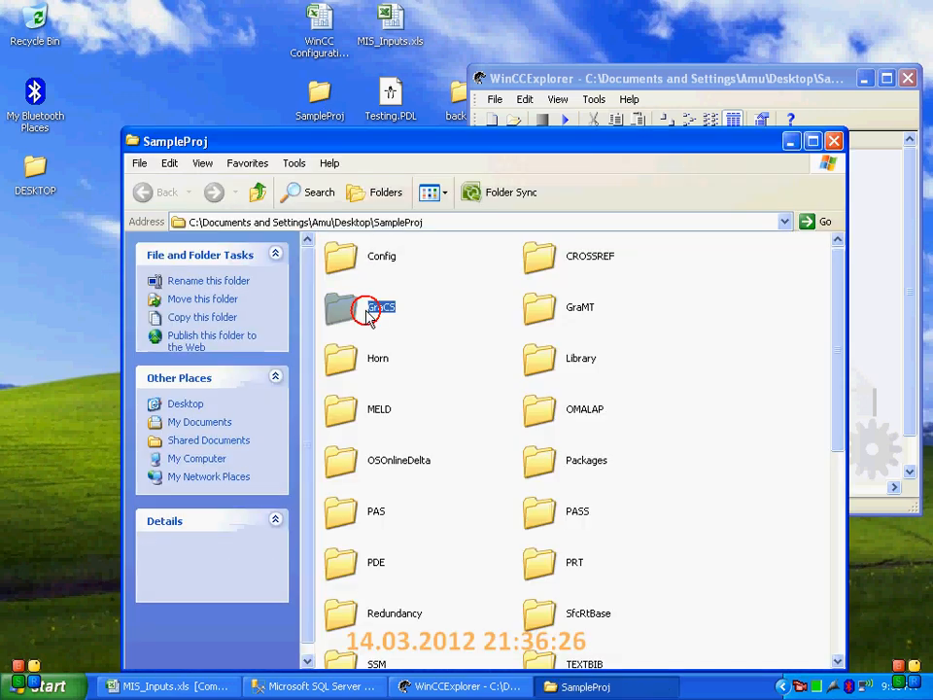
{"action": "right_click", "coordinate": [408, 374]}
{"action": "left_click", "coordinate": [447, 468]}
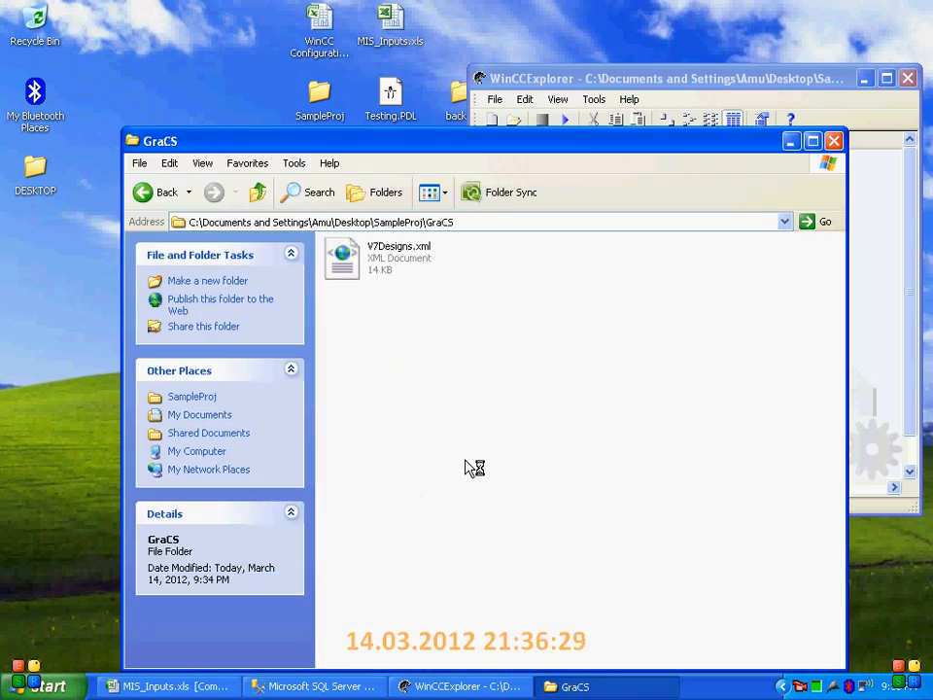
{"action": "left_click_drag", "start_coordinate": [843, 155], "coordinate": [832, 144]}
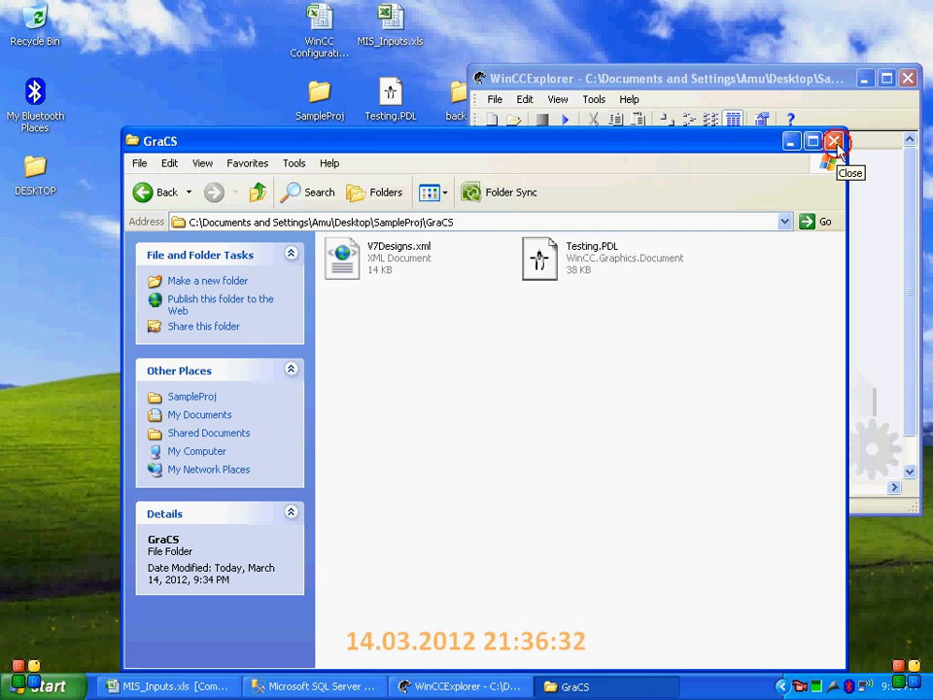
{"action": "left_click", "coordinate": [834, 142]}
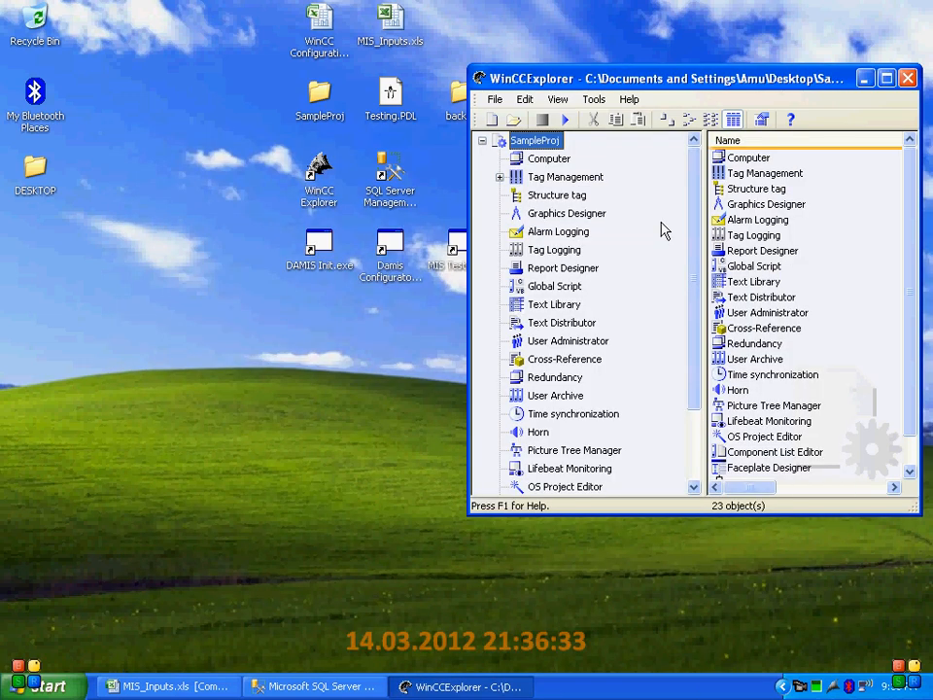
Open Testing.PDL in Graphics Designer and examine the Background Color dynamic of the round button beside Rise
{"action": "left_click", "coordinate": [551, 215]}
{"action": "double_click", "coordinate": [748, 156]}
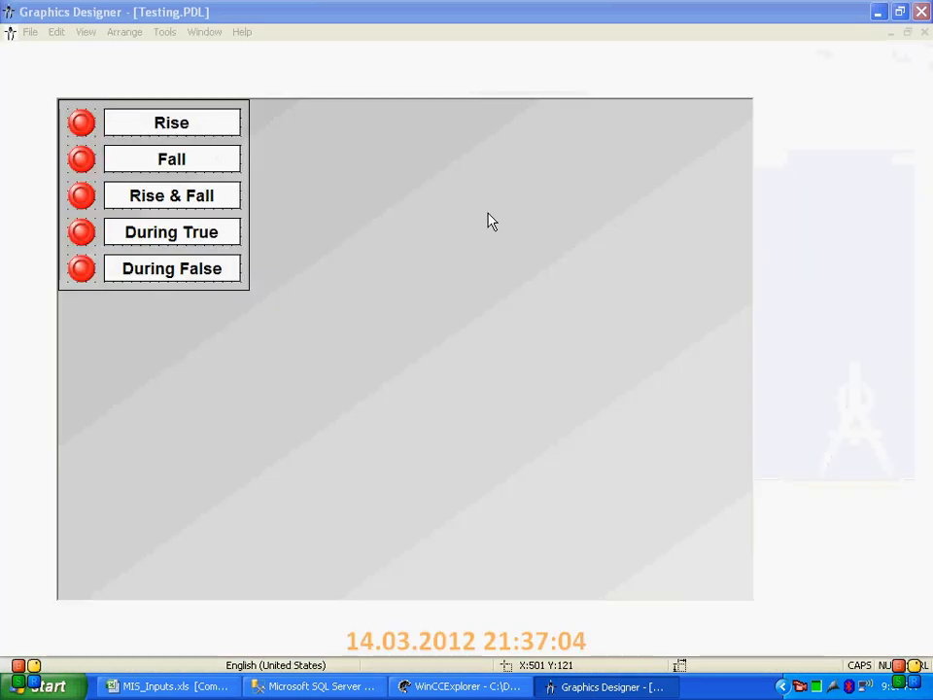
{"action": "double_click", "coordinate": [82, 125]}
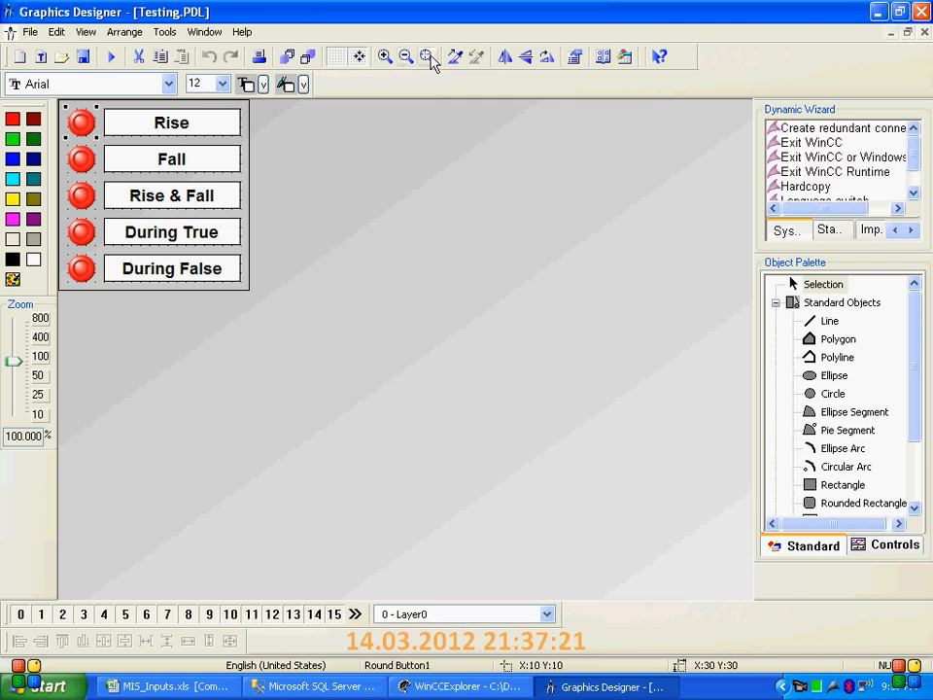
{"action": "left_click", "coordinate": [574, 57]}
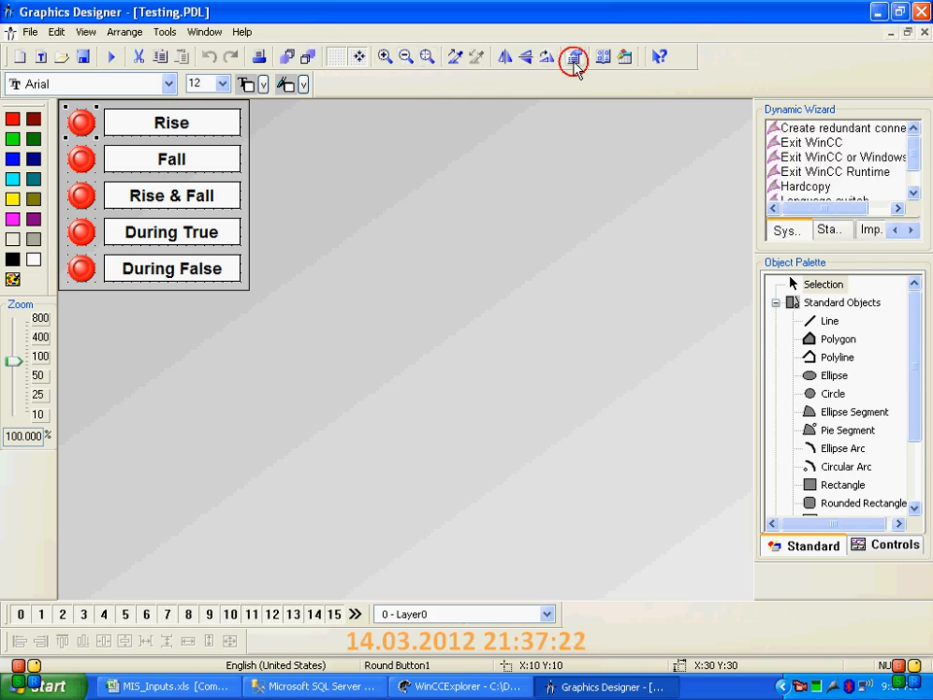
{"action": "left_click", "coordinate": [384, 280]}
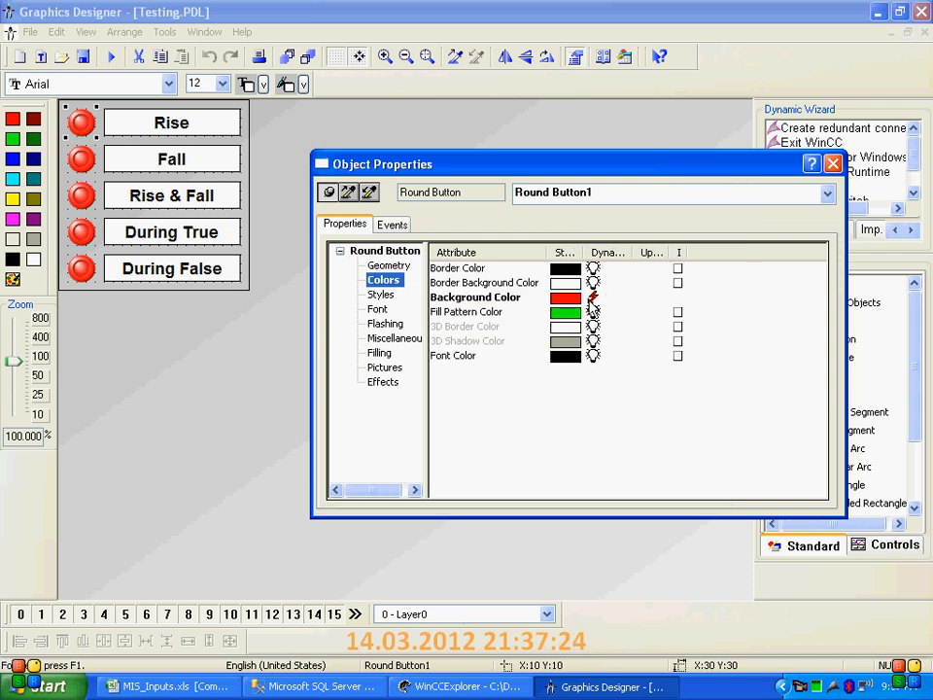
{"action": "double_click", "coordinate": [589, 300]}
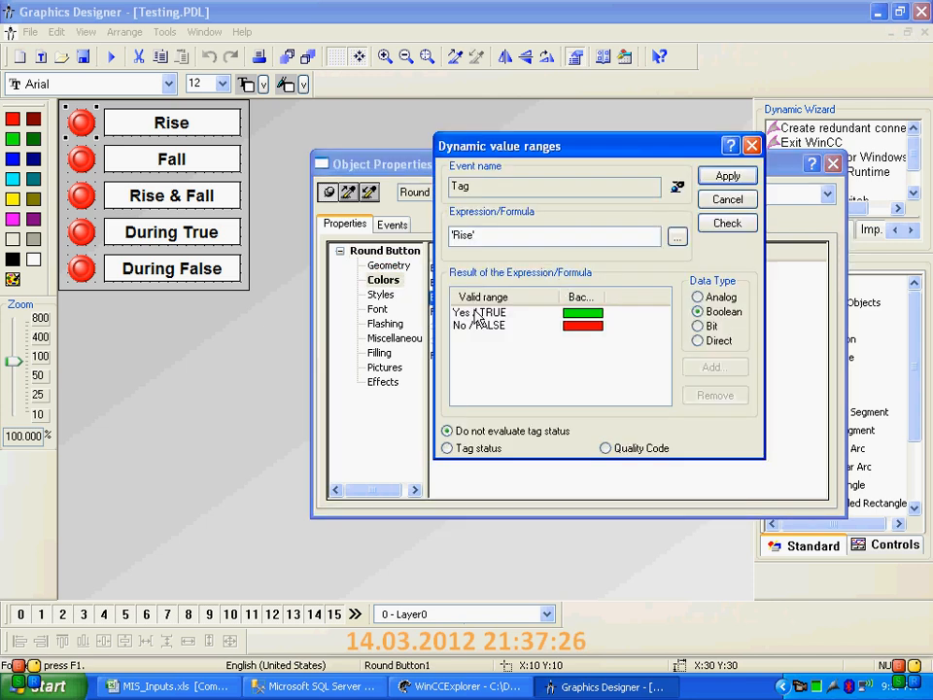
{"action": "left_click", "coordinate": [479, 312]}
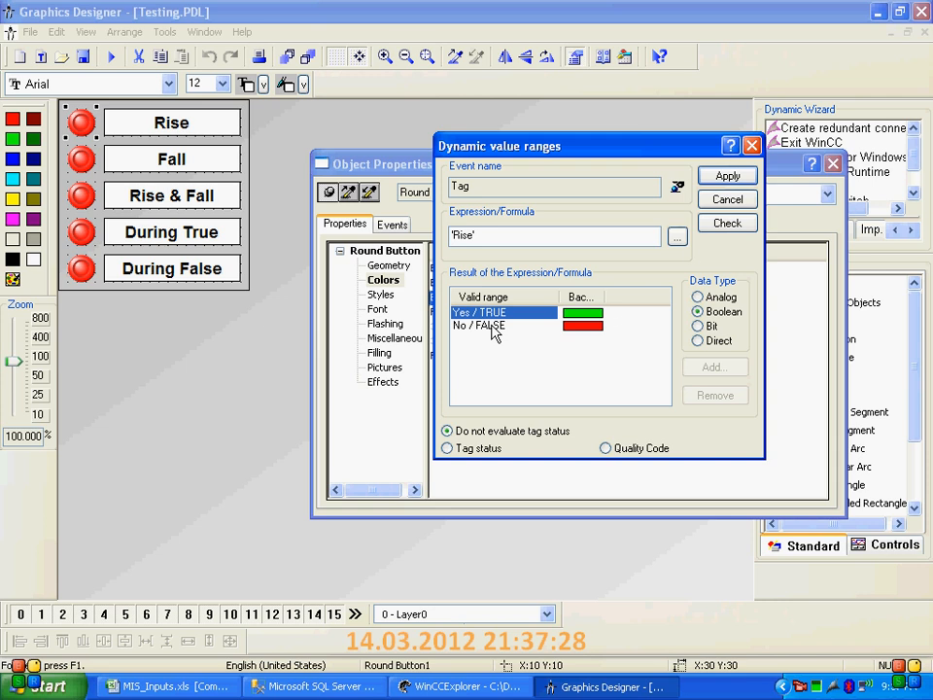
{"action": "left_click", "coordinate": [478, 238]}
{"action": "left_click", "coordinate": [751, 146]}
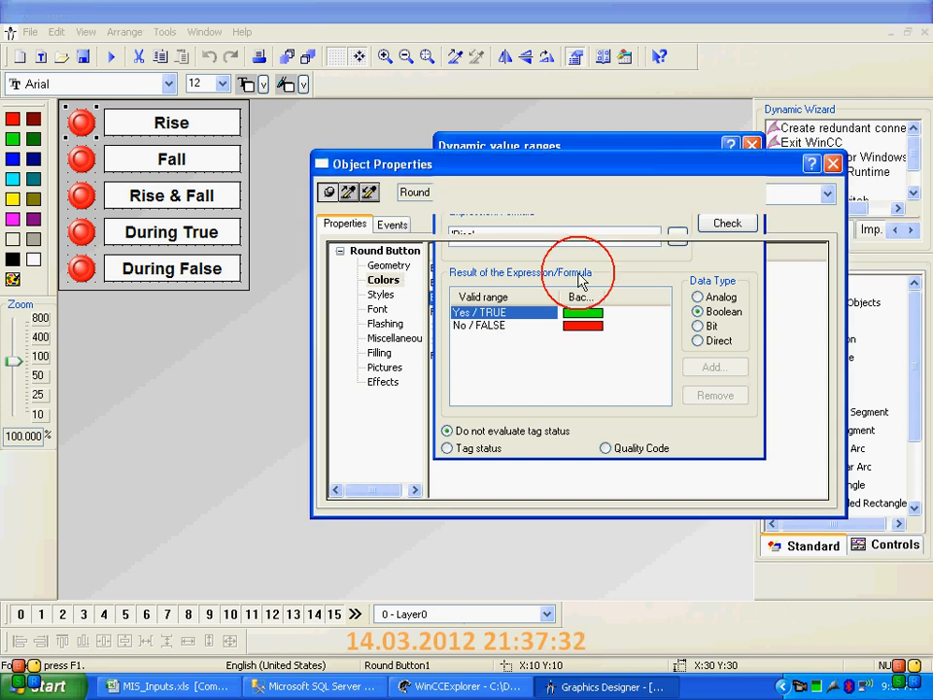
Examine the VB action on the Rise round button's mouse event, leaving the script and object properties as they are
{"action": "left_click", "coordinate": [393, 224]}
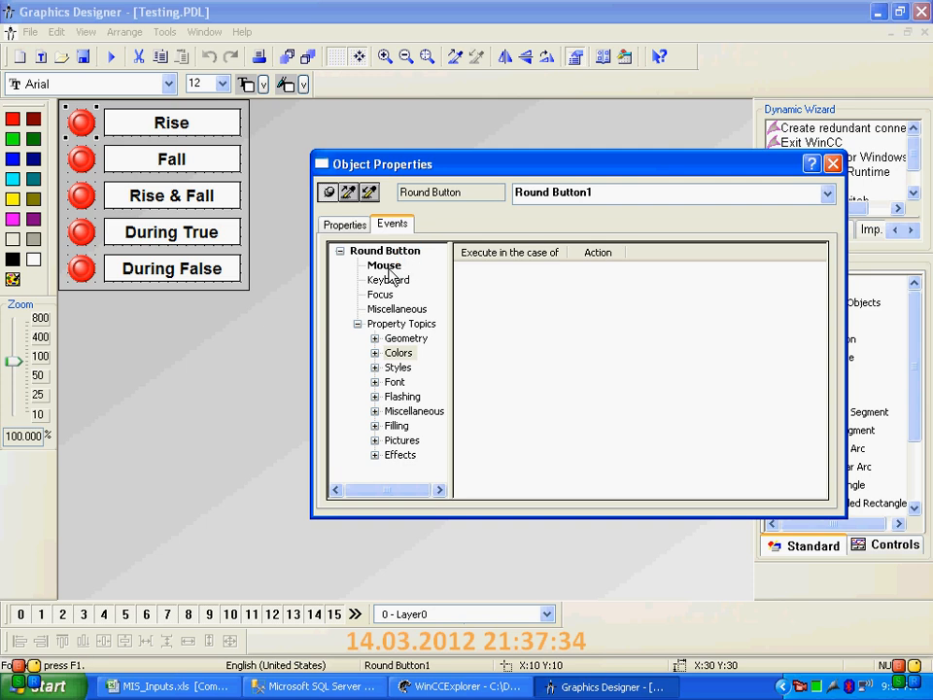
{"action": "left_click", "coordinate": [384, 266]}
{"action": "left_click", "coordinate": [579, 269]}
{"action": "double_click", "coordinate": [579, 269]}
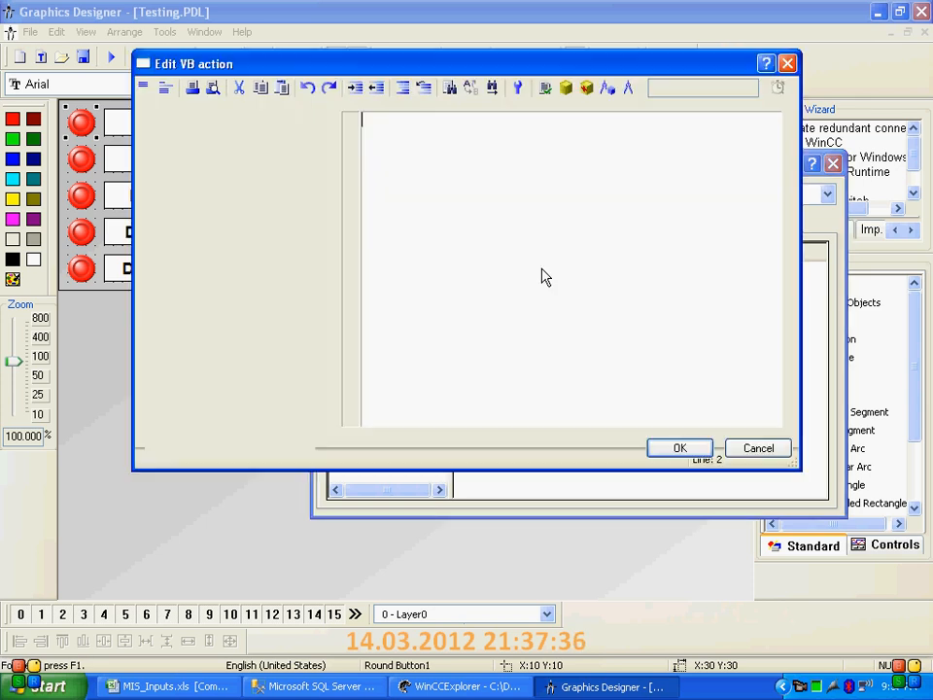
{"action": "left_click", "coordinate": [536, 159]}
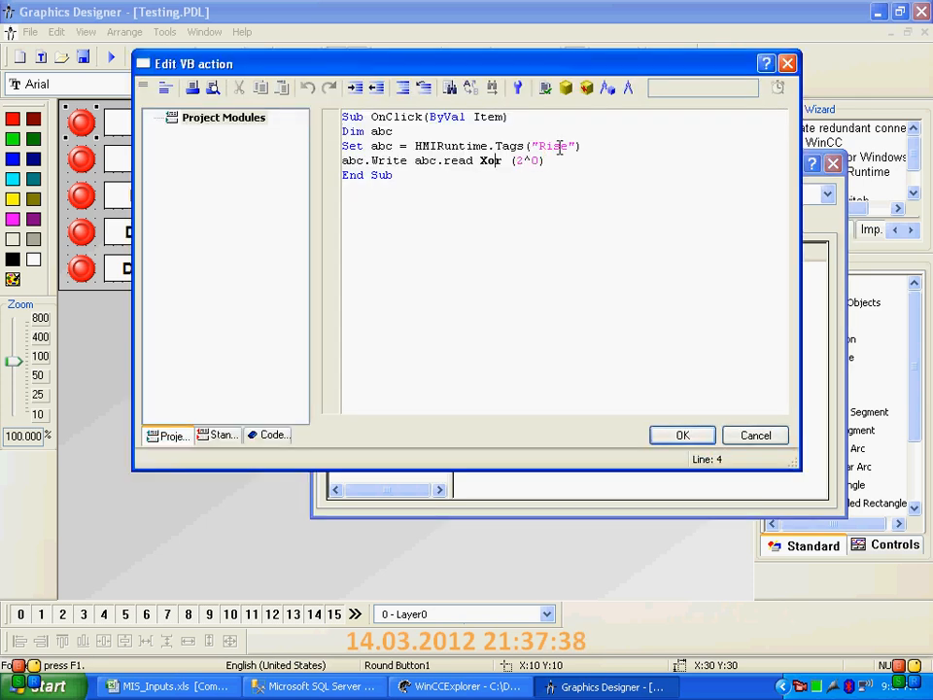
{"action": "left_click", "coordinate": [787, 63]}
{"action": "left_click", "coordinate": [834, 165]}
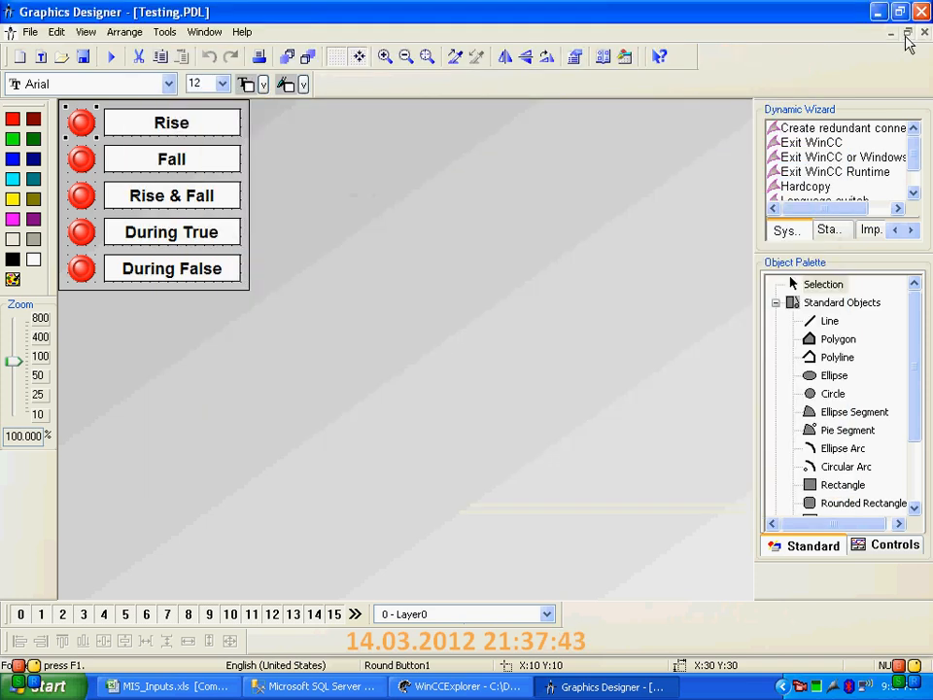
Return to WinCC Explorer and define Testing.PDL as the project's start screen
{"action": "left_click", "coordinate": [877, 12]}
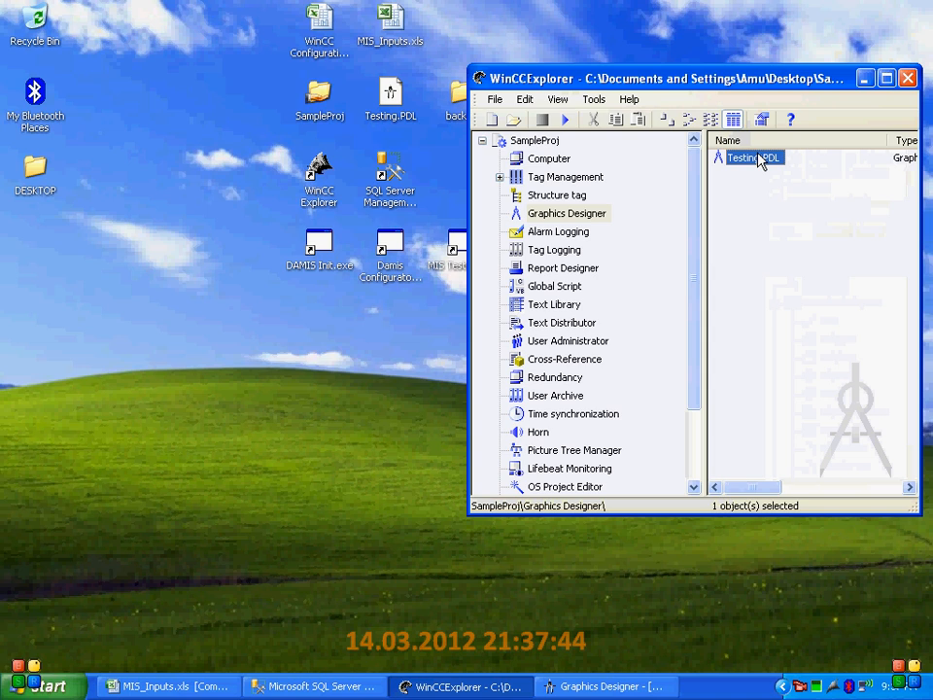
{"action": "right_click", "coordinate": [762, 157]}
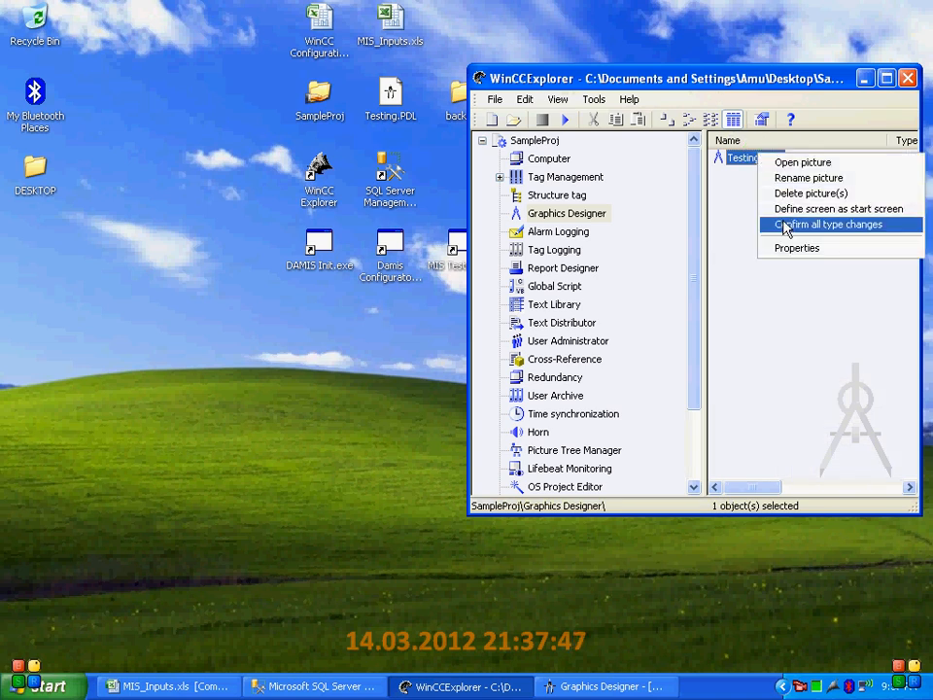
{"action": "left_click", "coordinate": [789, 217]}
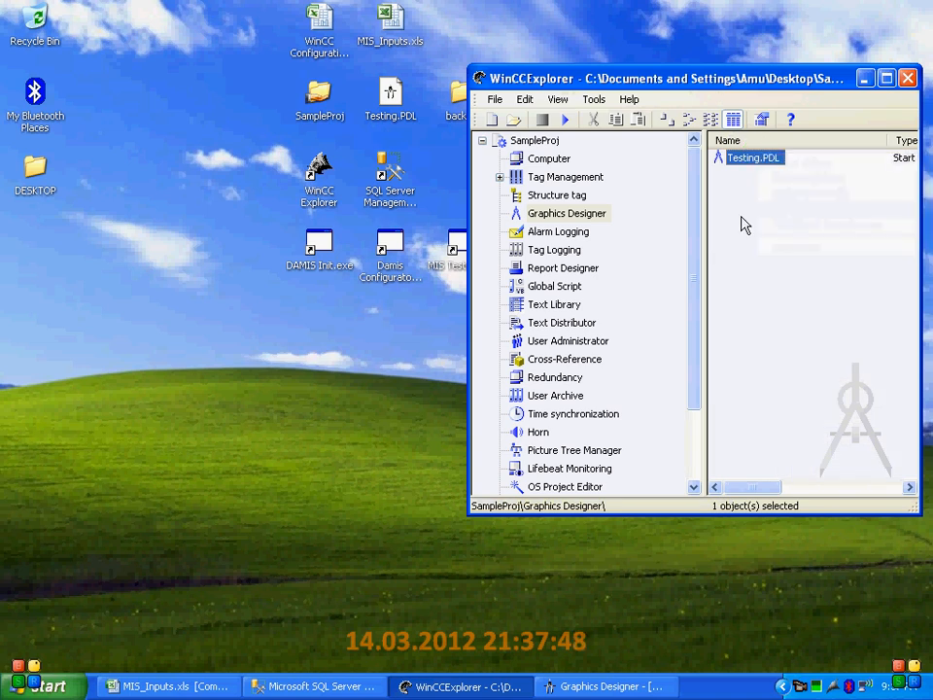
Open the VBS-Editor of Global Script and create a new action
{"action": "left_click", "coordinate": [541, 285]}
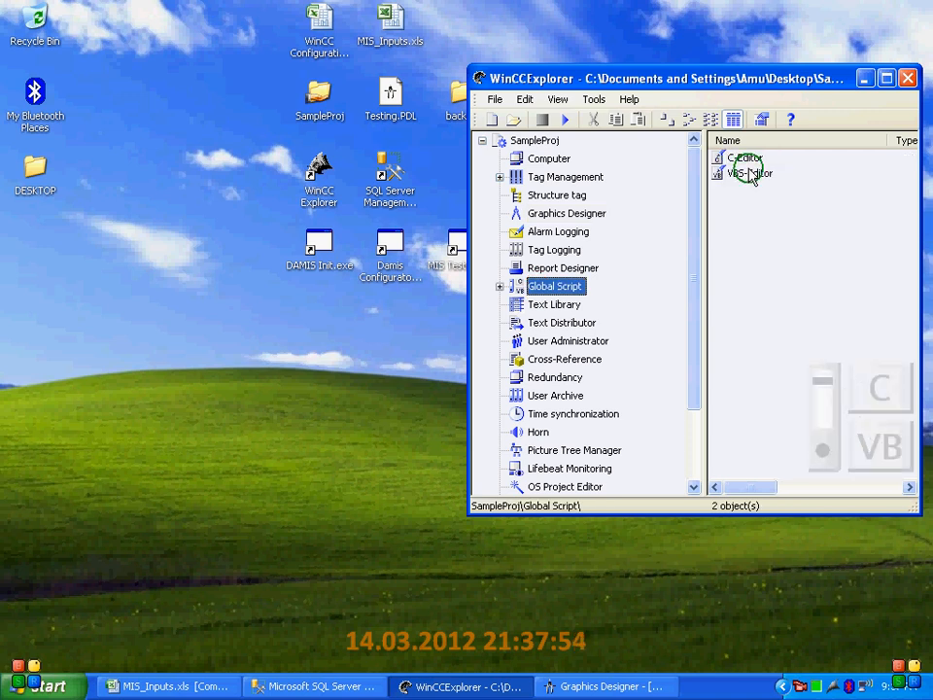
{"action": "right_click", "coordinate": [750, 176]}
{"action": "left_click", "coordinate": [783, 179]}
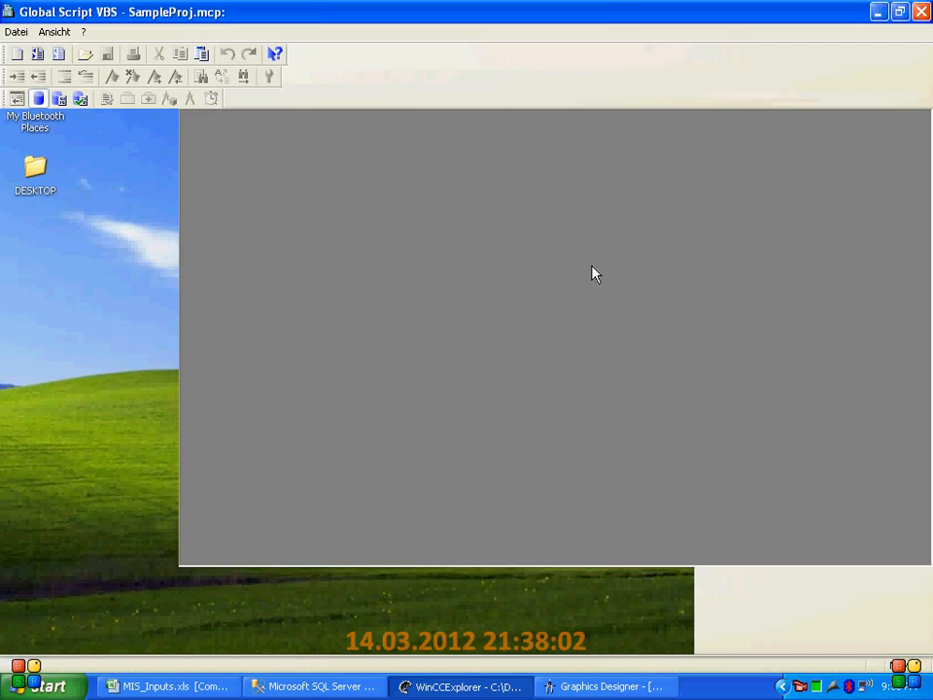
{"action": "left_click", "coordinate": [12, 31]}
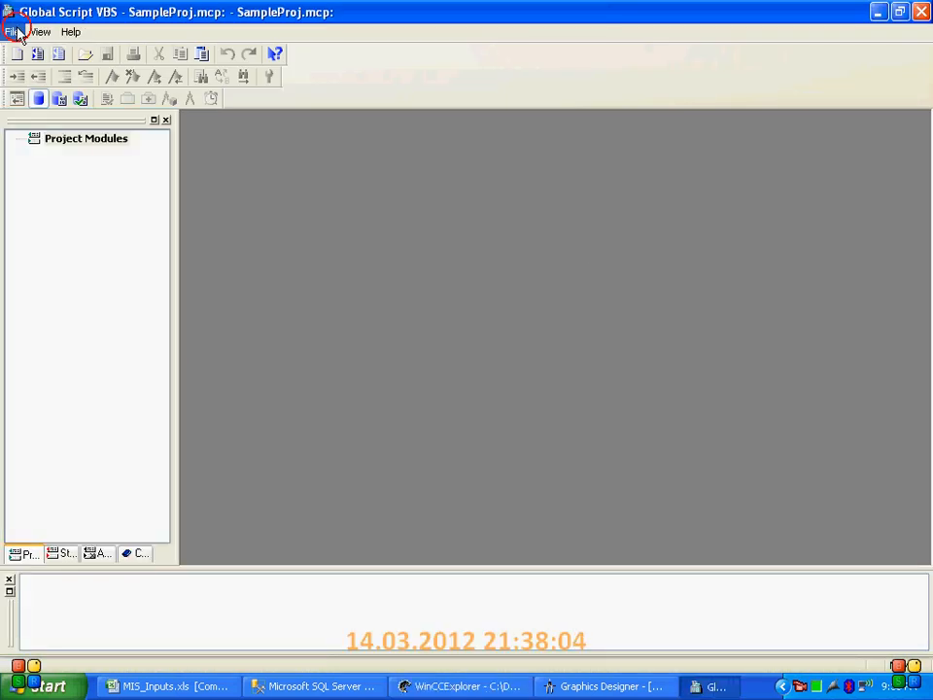
{"action": "left_click", "coordinate": [125, 53]}
{"action": "left_click", "coordinate": [193, 89]}
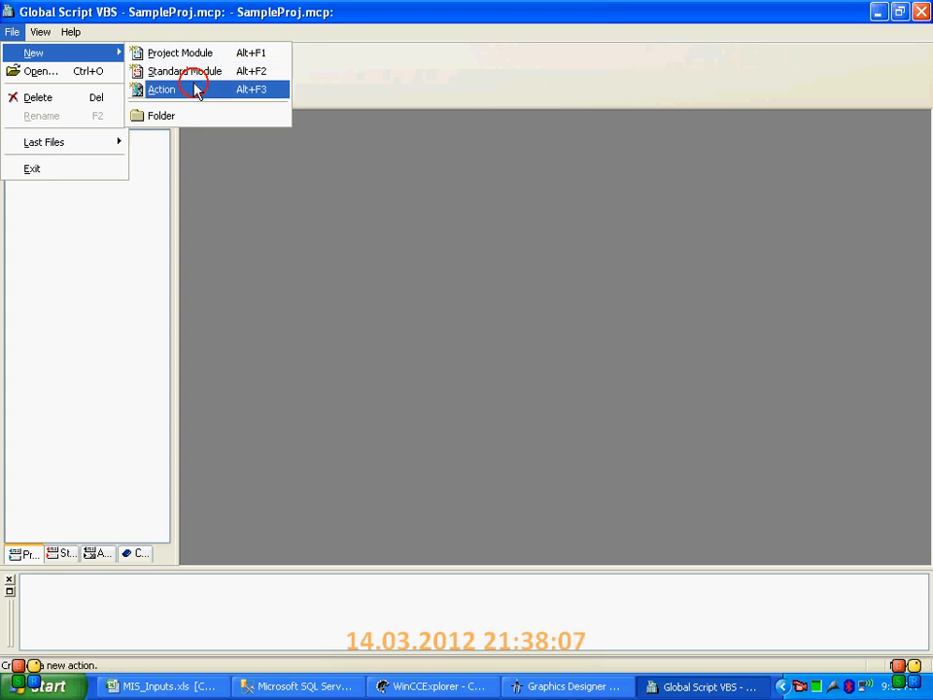
Declare the variable cnt in the action and add an empty For loop running cnt from 1 to 30
{"action": "type", "text": "dim cnt"}
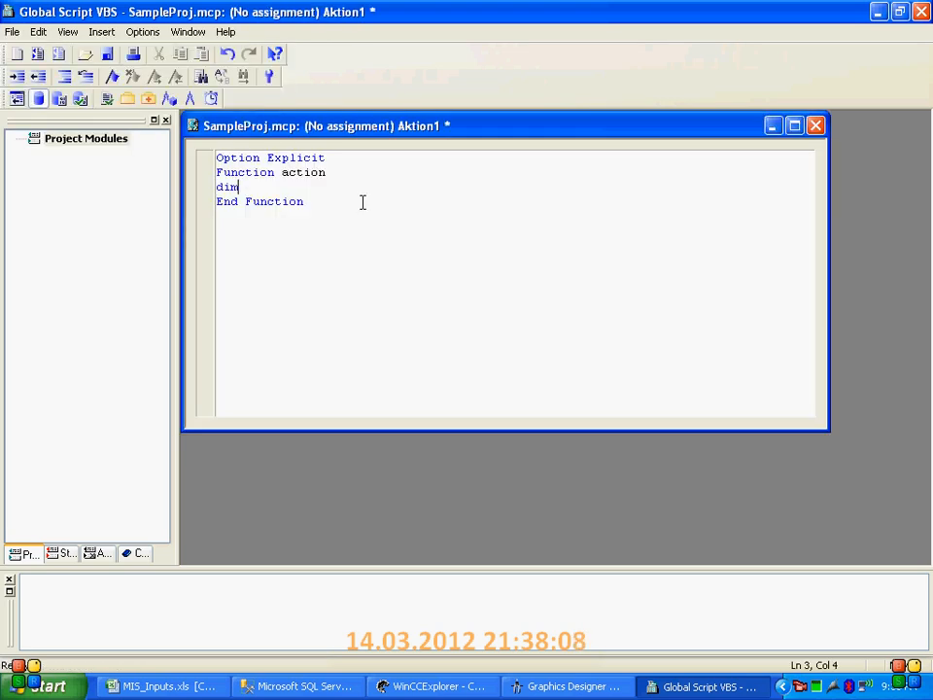
{"action": "key", "text": "Return"}
{"action": "type", "text": "for cnt = 1 "}
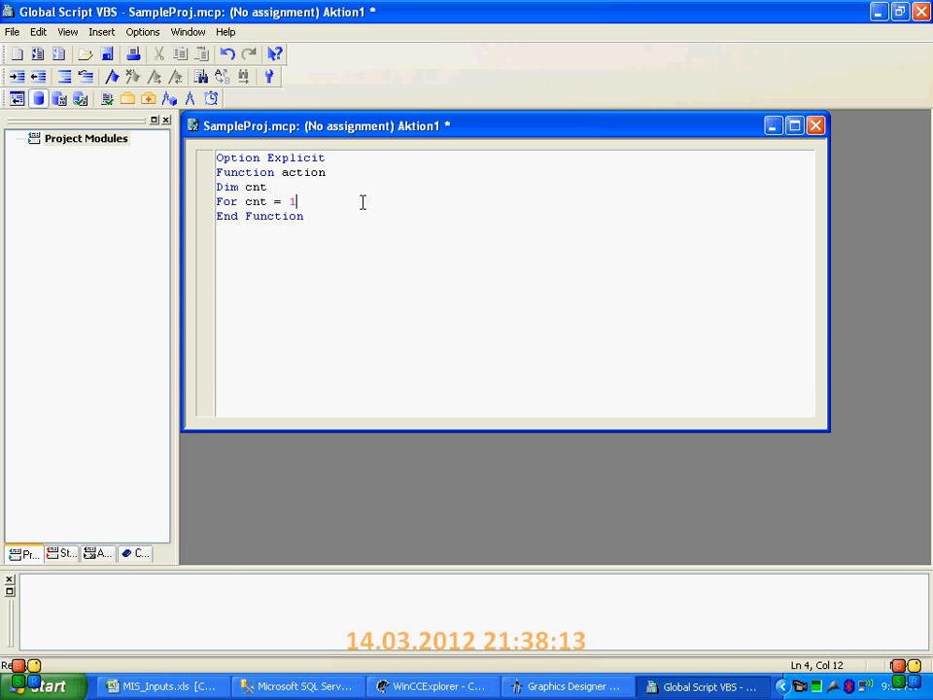
{"action": "type", "text": "To 30"}
{"action": "key", "text": "Return"}
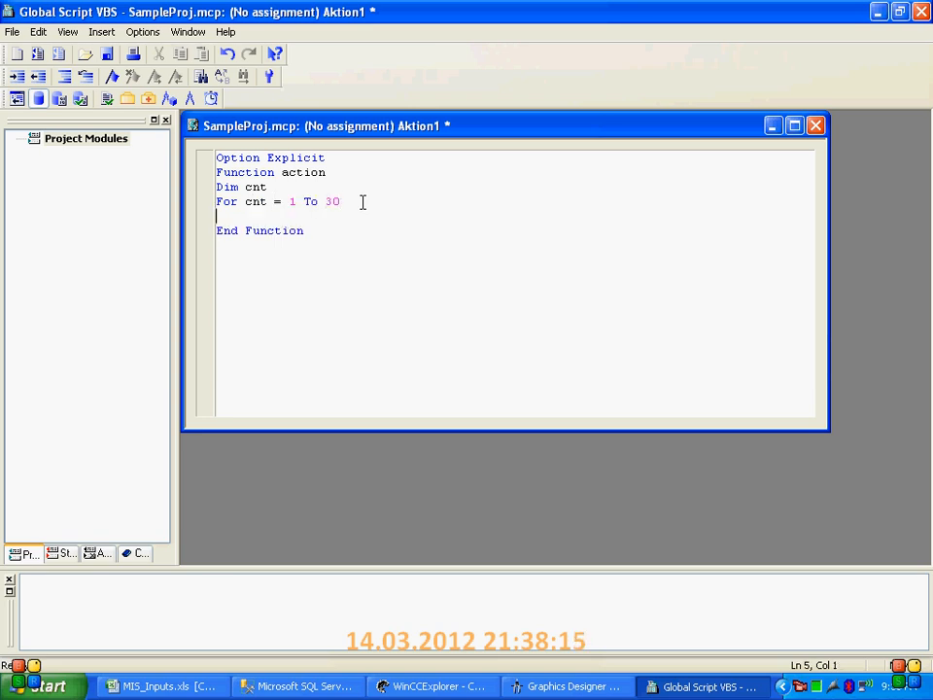
{"action": "key", "text": "Return"}
{"action": "type", "text": "next"}
{"action": "key", "text": "Up"}
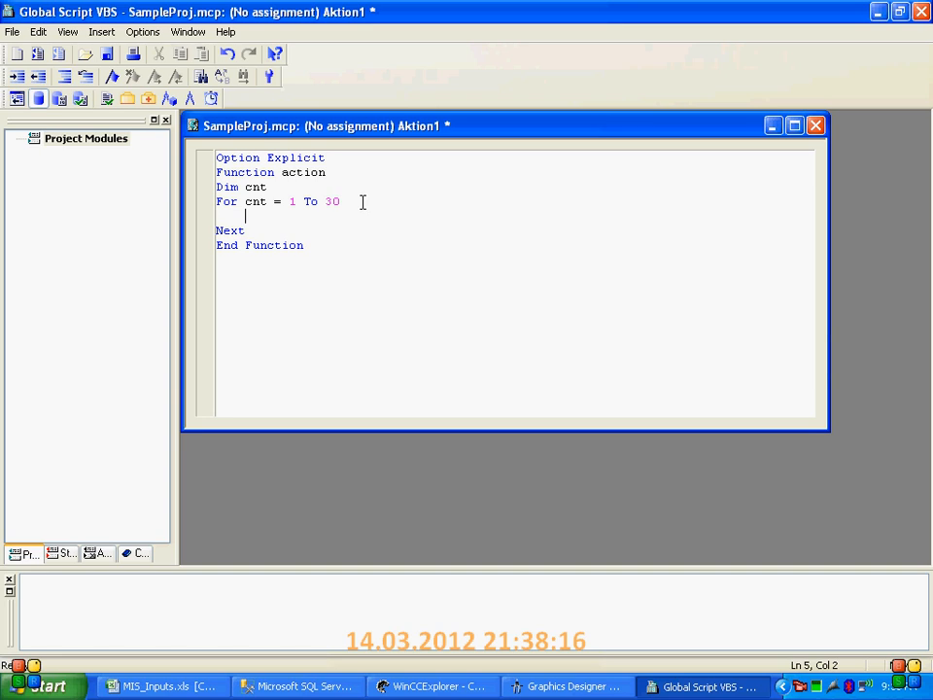
Fill the loop body with HMIRuntime.Tags("NewTag_" & cnt).Write Rnd*10
{"action": "type", "text": "HMIRuntime.ta"}
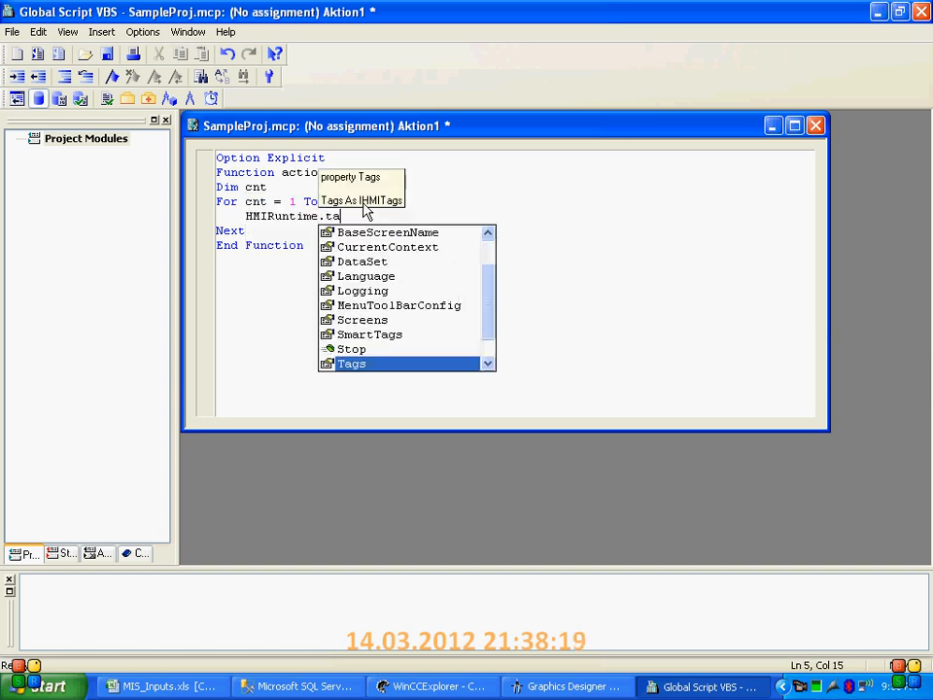
{"action": "key", "text": "Tab"}
{"action": "type", "text": "("}
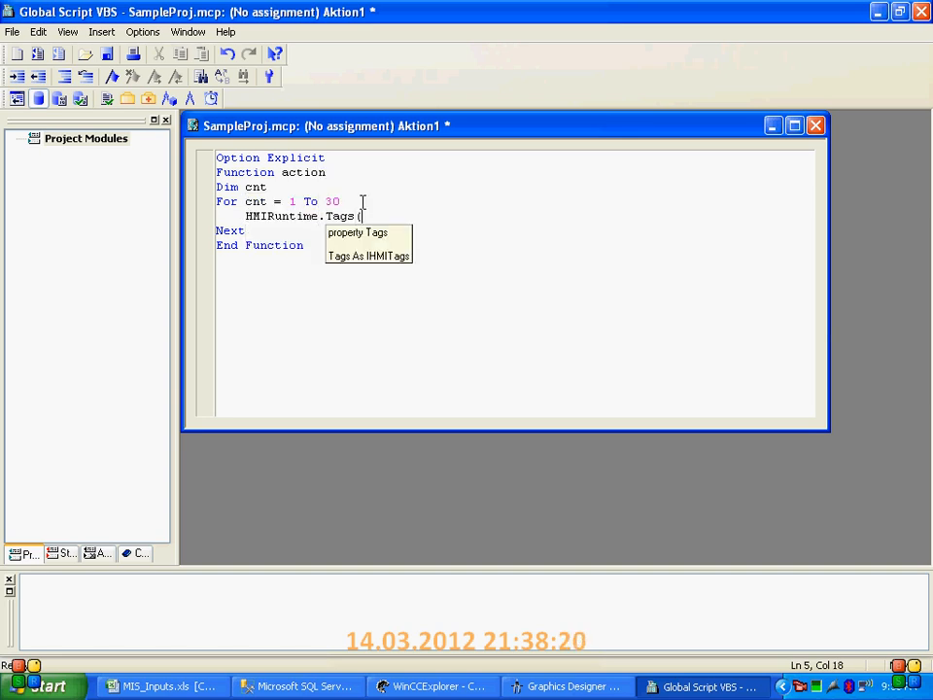
{"action": "type", "text": "\"New"}
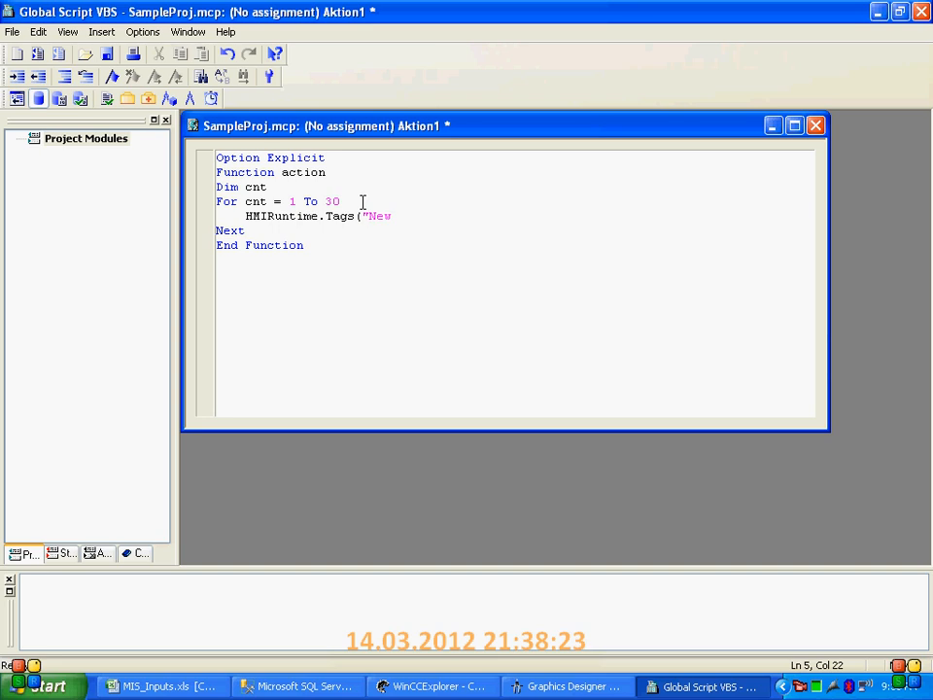
{"action": "type", "text": "Tag_\" & cnt).wr rnd*10"}
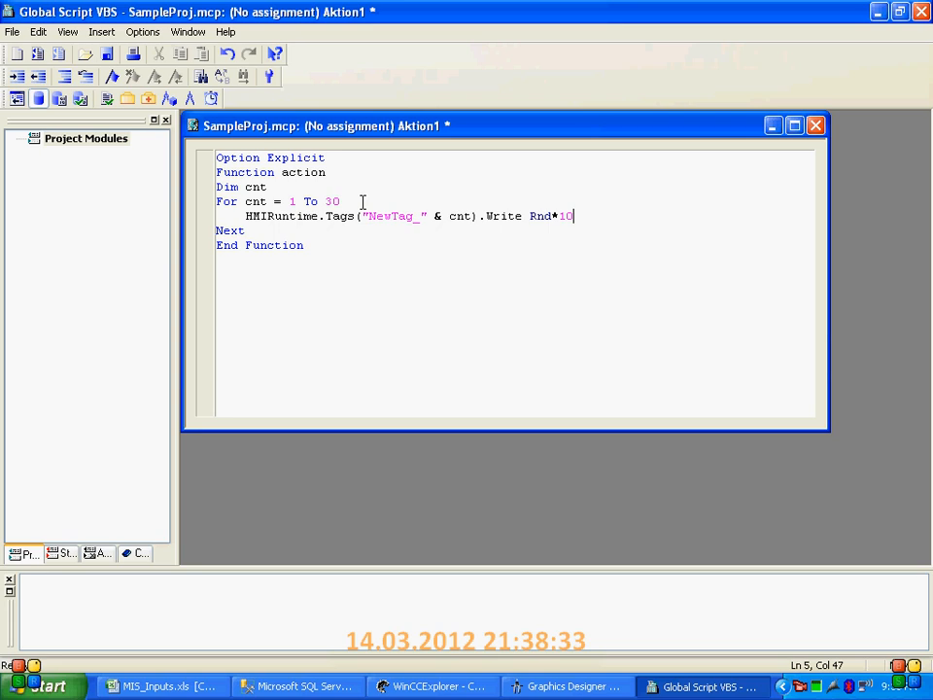
{"action": "left_click", "coordinate": [399, 186]}
Add a cyclic timer trigger to the action with a standard cycle of 500 ms
{"action": "left_click", "coordinate": [213, 98]}
{"action": "left_click", "coordinate": [378, 201]}
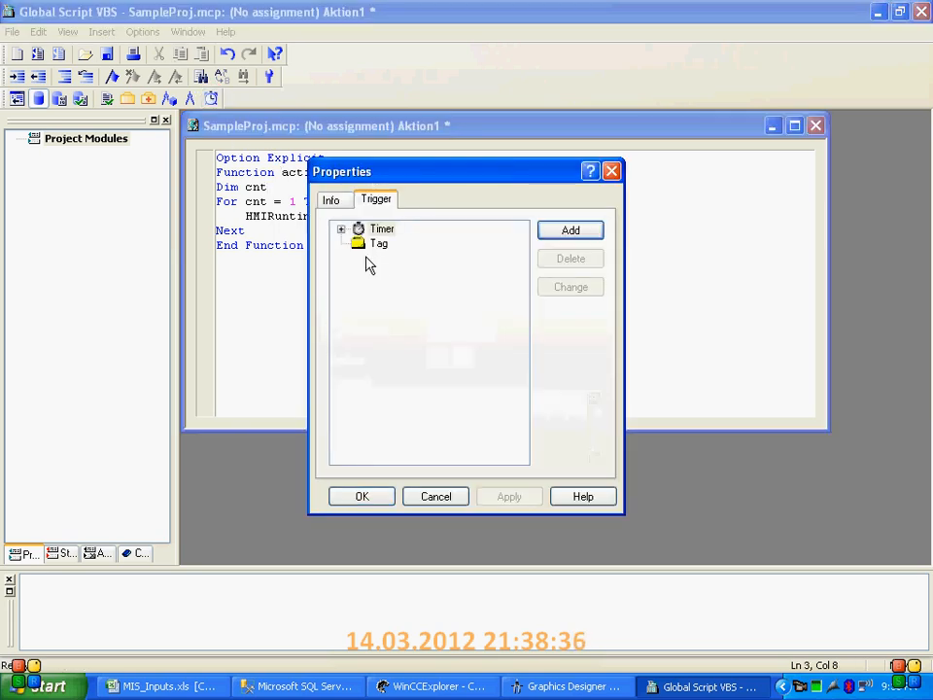
{"action": "double_click", "coordinate": [375, 231]}
{"action": "left_click", "coordinate": [397, 259]}
{"action": "left_click", "coordinate": [562, 230]}
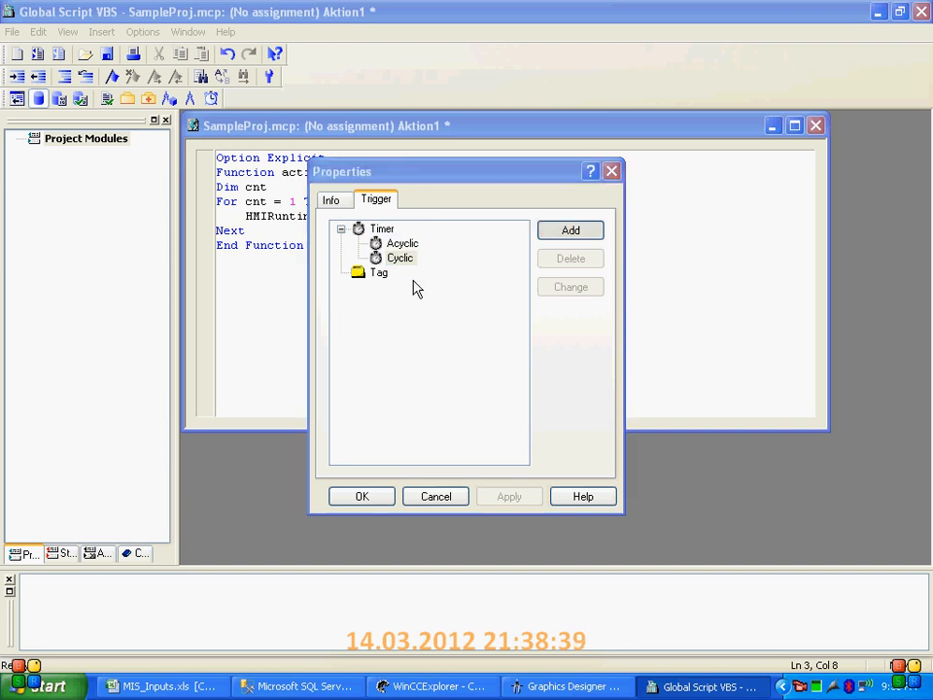
{"action": "left_click", "coordinate": [463, 291]}
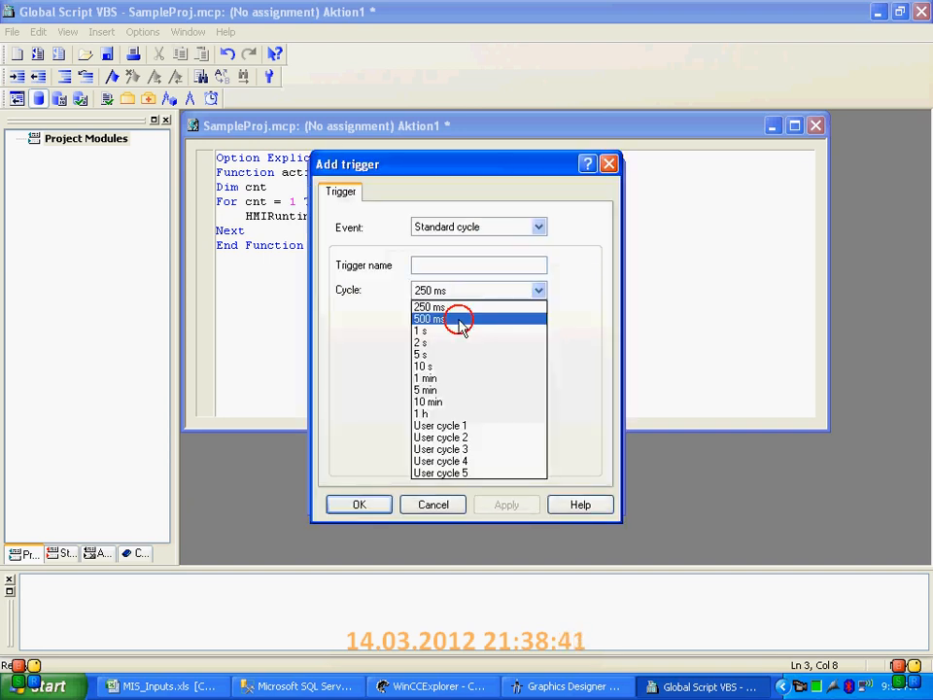
{"action": "left_click", "coordinate": [461, 318]}
{"action": "left_click", "coordinate": [387, 509]}
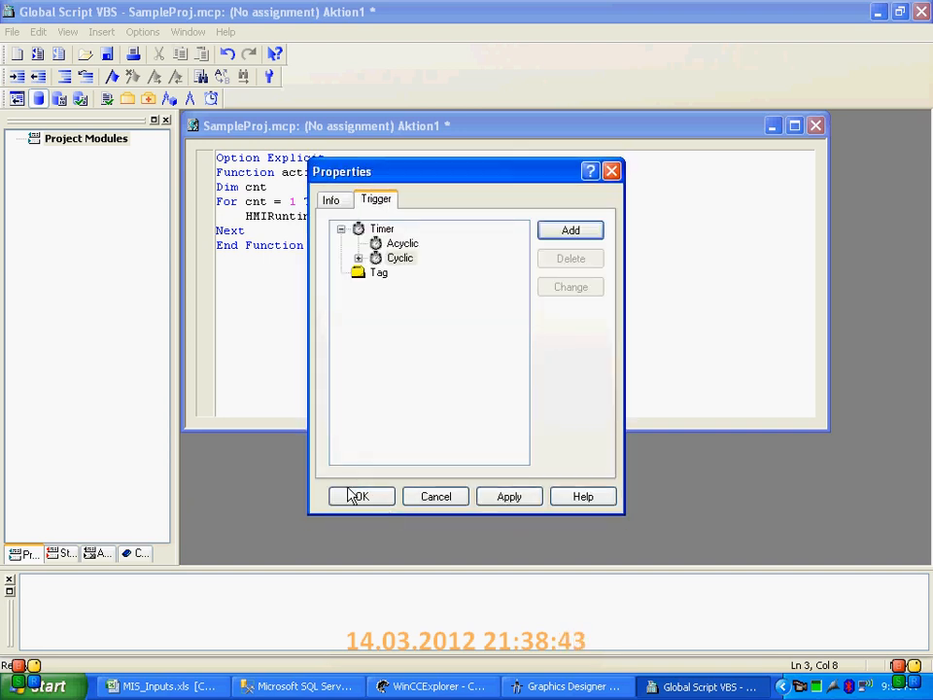
{"action": "left_click", "coordinate": [352, 495]}
Save the action as Aktion1.bac and close the Global Script VBS editor
{"action": "left_click", "coordinate": [108, 53]}
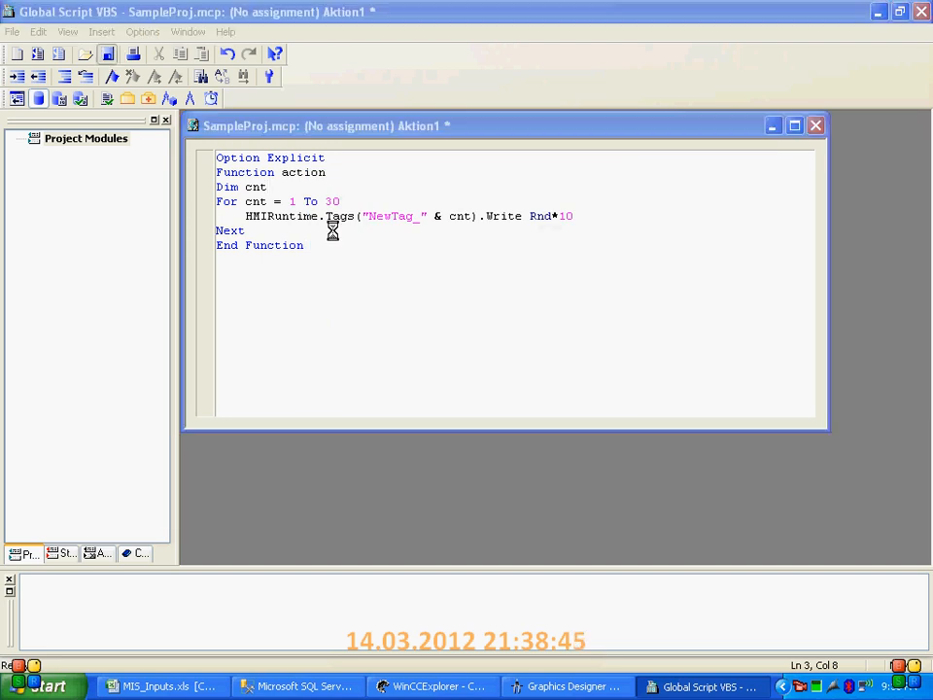
{"action": "left_click", "coordinate": [672, 480]}
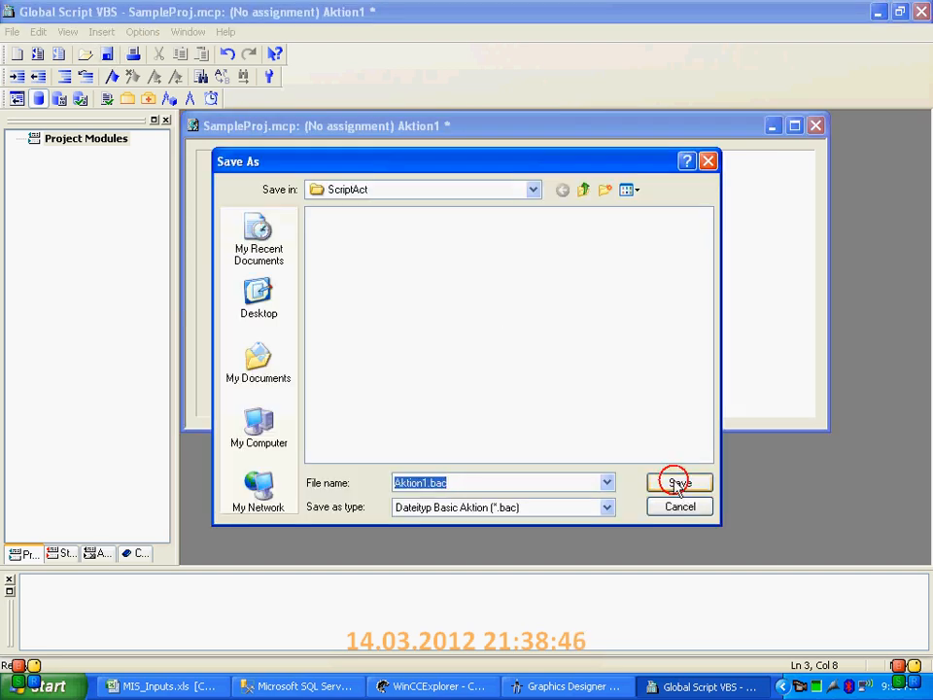
{"action": "left_click", "coordinate": [920, 11]}
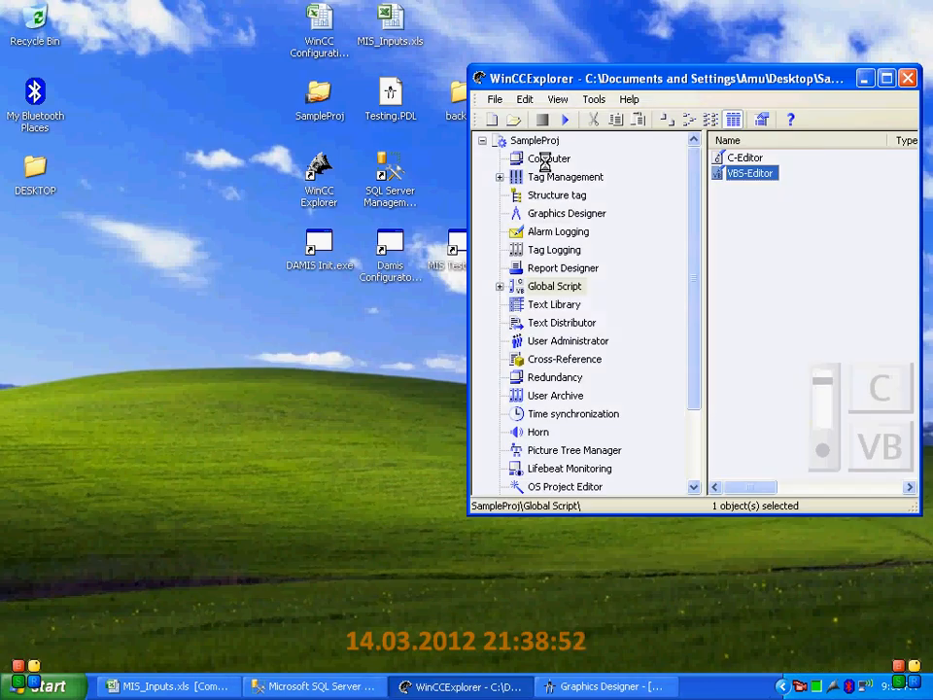
Enable Global Script Runtime in the startup list of the project computer's properties and accept the change
{"action": "left_click", "coordinate": [555, 175]}
{"action": "left_click", "coordinate": [556, 160]}
{"action": "right_click", "coordinate": [738, 159]}
{"action": "left_click", "coordinate": [773, 274]}
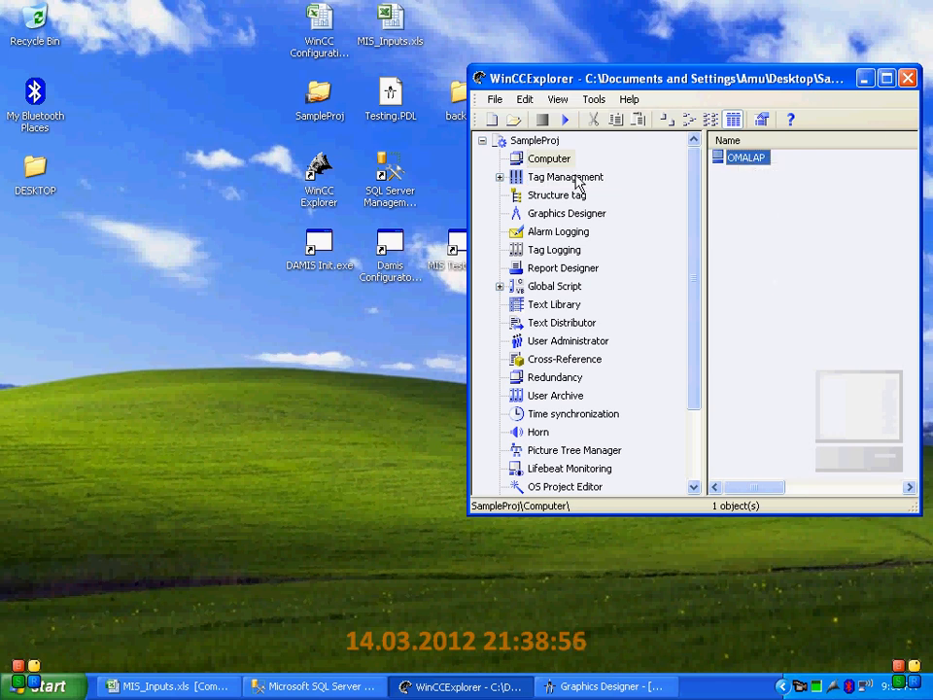
{"action": "left_click", "coordinate": [537, 55]}
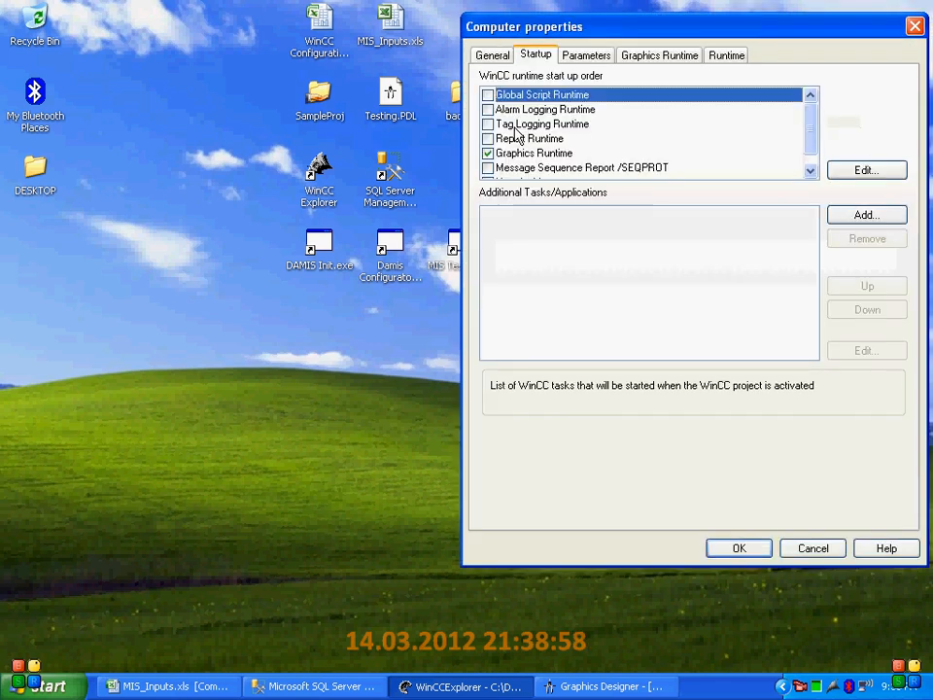
{"action": "left_click", "coordinate": [488, 95]}
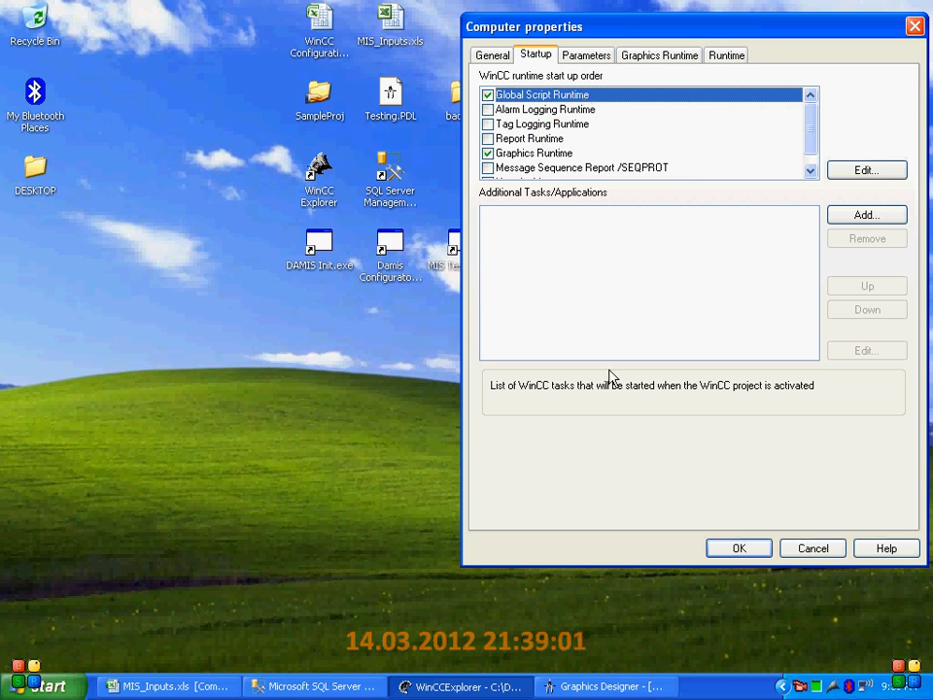
{"action": "mouse_move", "coordinate": [811, 132]}
{"action": "left_mouse_down"}
{"action": "mouse_move", "coordinate": [814, 150]}
{"action": "mouse_move", "coordinate": [818, 130]}
{"action": "left_mouse_up"}
{"action": "left_click", "coordinate": [525, 124]}
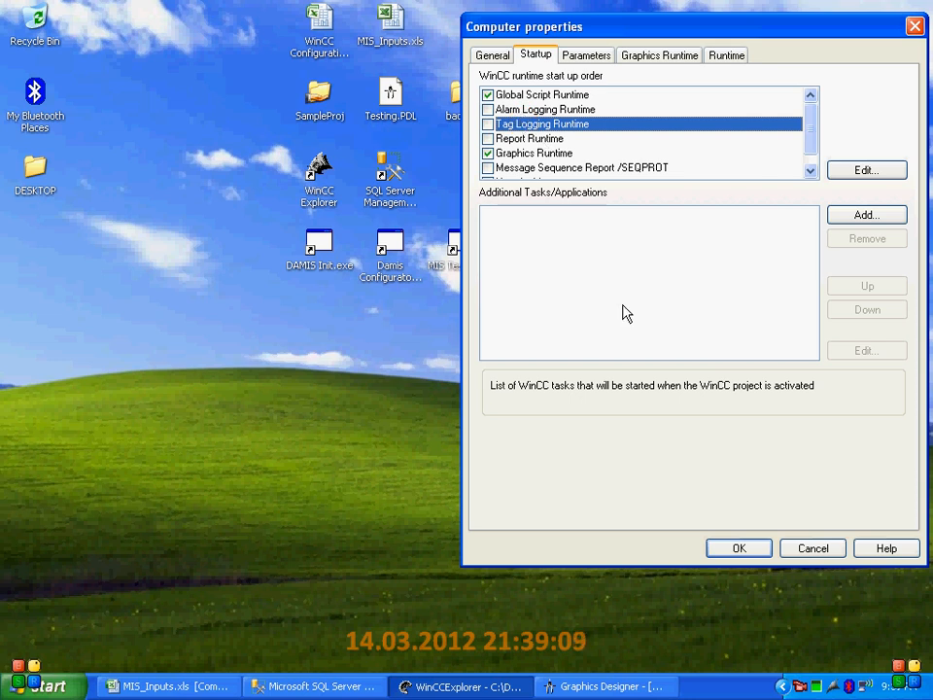
{"action": "left_click", "coordinate": [754, 554]}
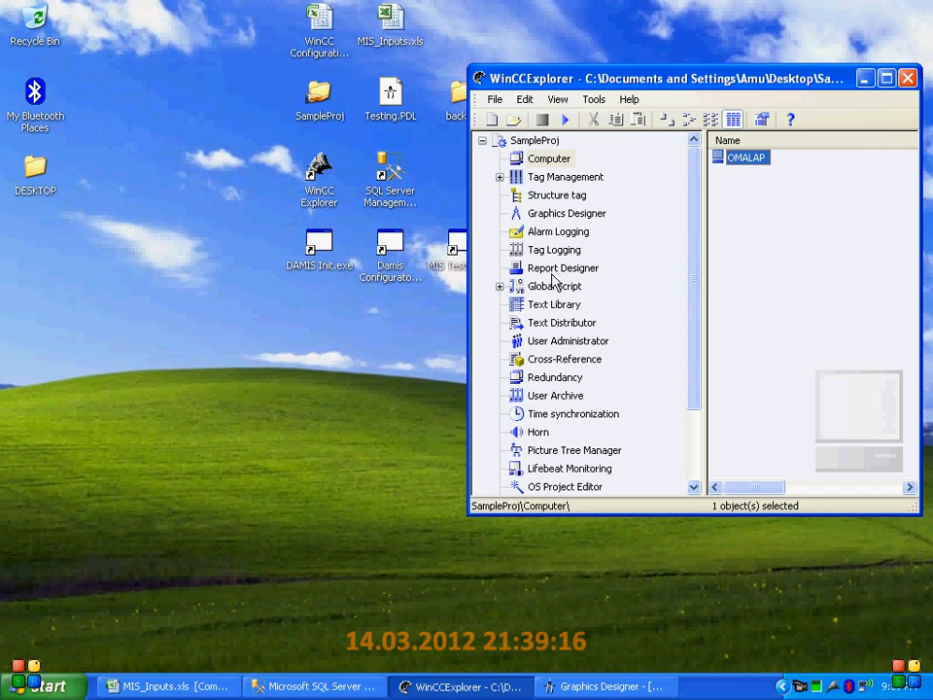
Examine the internal tags in the DAMIS and Triggers groups of Tag Management
{"action": "left_click", "coordinate": [500, 177]}
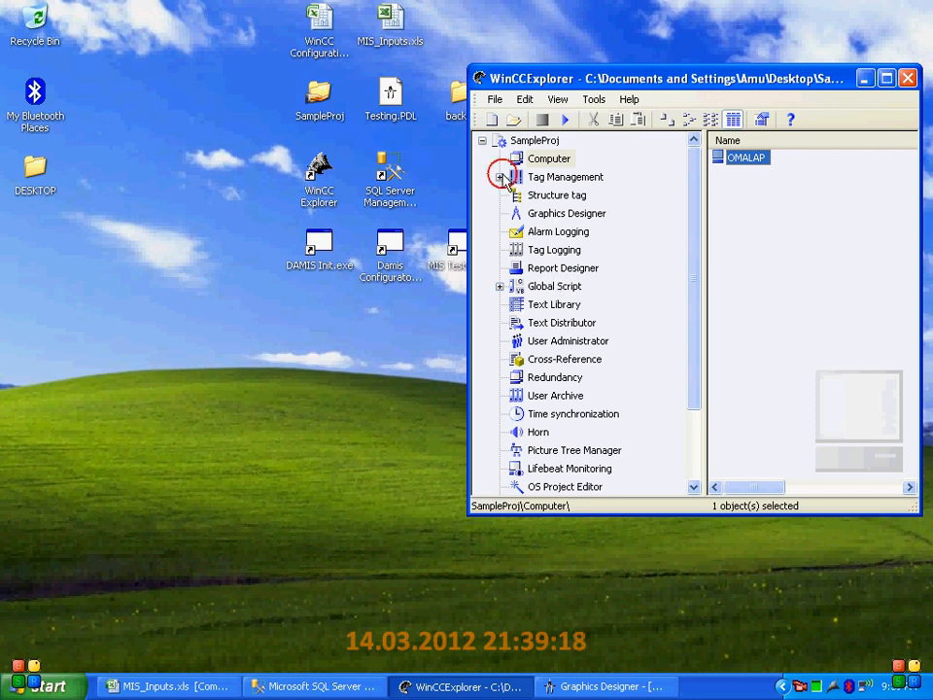
{"action": "double_click", "coordinate": [550, 196]}
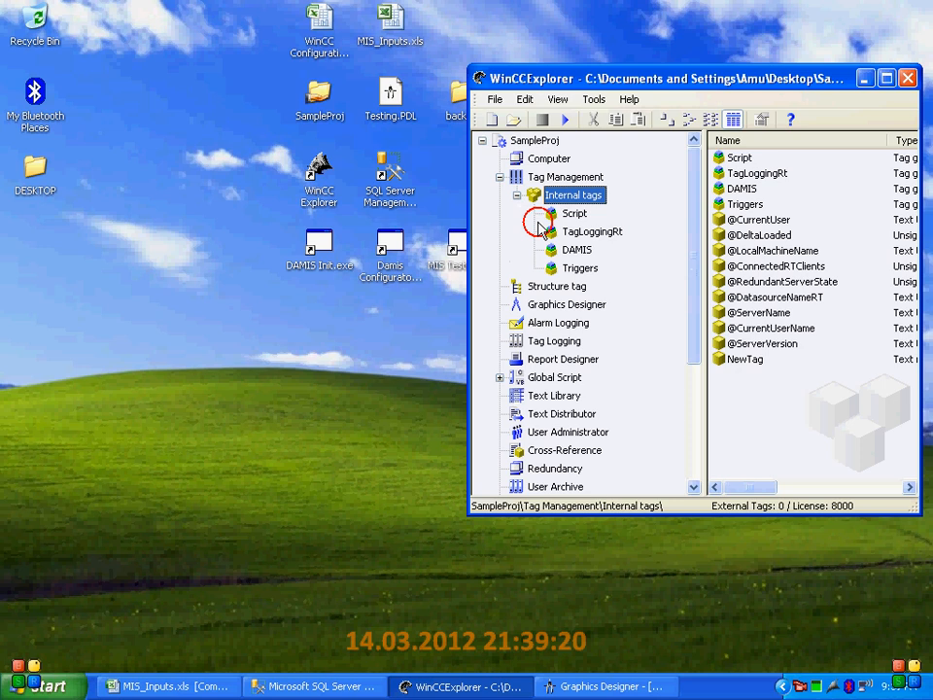
{"action": "left_click", "coordinate": [575, 250]}
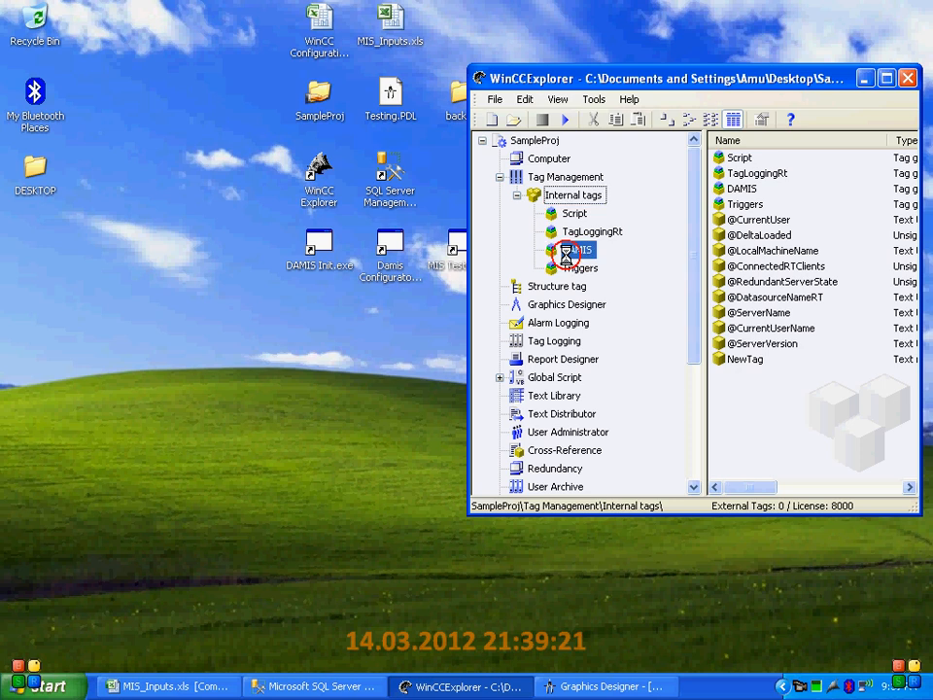
{"action": "double_click", "coordinate": [792, 82]}
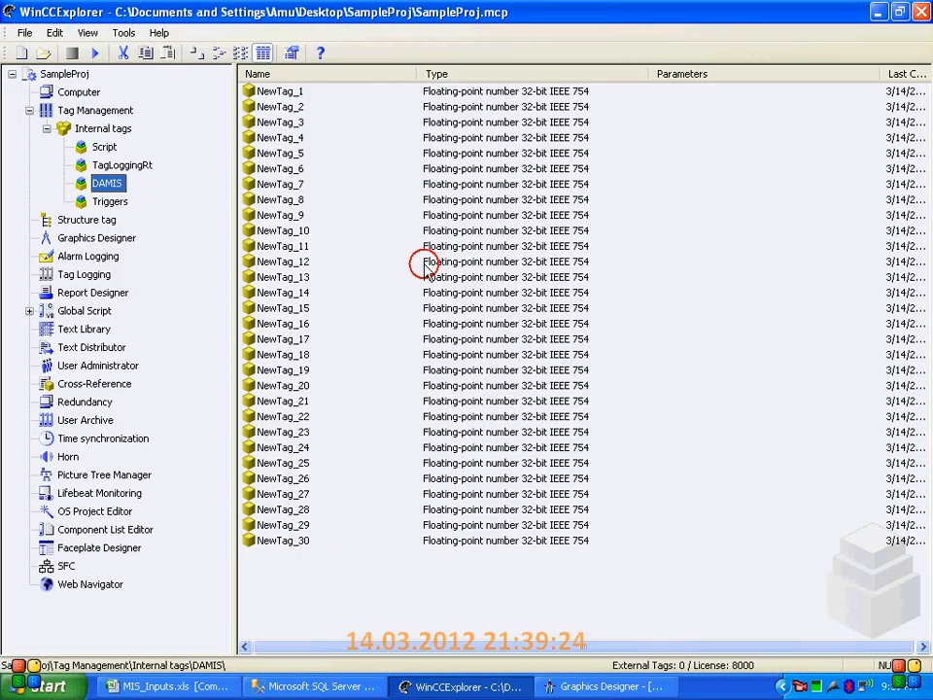
{"action": "left_click", "coordinate": [105, 202]}
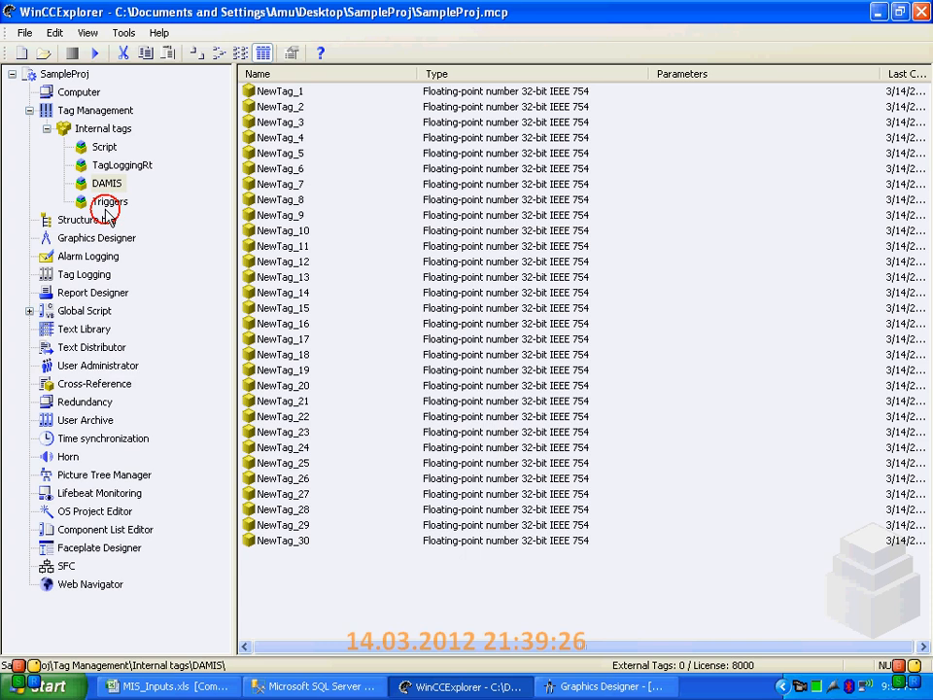
{"action": "left_click", "coordinate": [264, 92]}
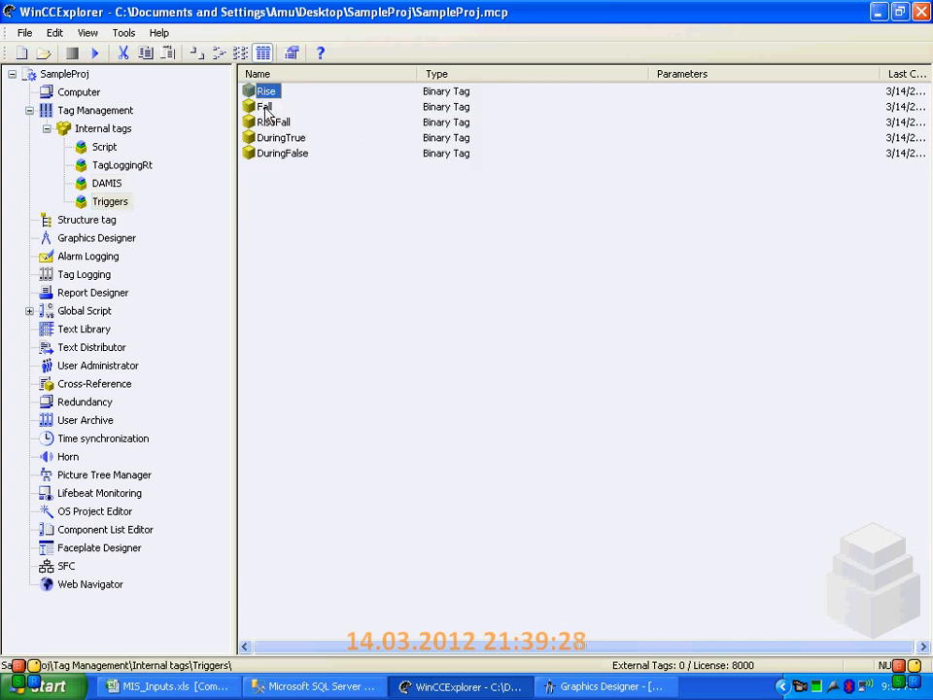
{"action": "left_click", "coordinate": [264, 105]}
{"action": "left_click", "coordinate": [273, 123]}
{"action": "left_click", "coordinate": [276, 138]}
{"action": "left_click", "coordinate": [275, 153]}
{"action": "left_click", "coordinate": [47, 128]}
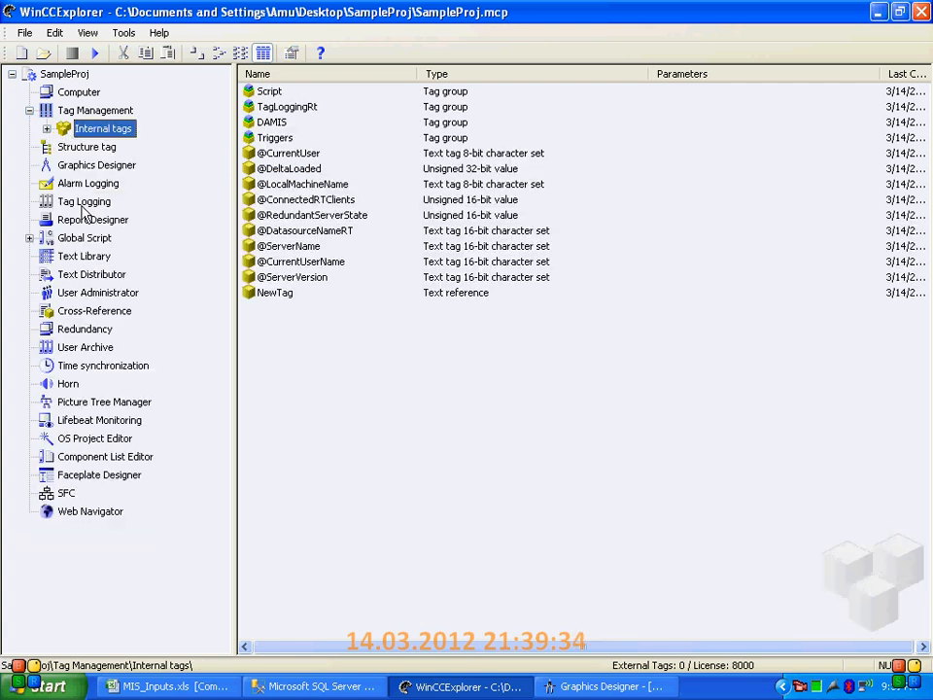
Open the Tag Logging editor at full size and review the archived tags in ProcessValueArchive
{"action": "left_click", "coordinate": [57, 201]}
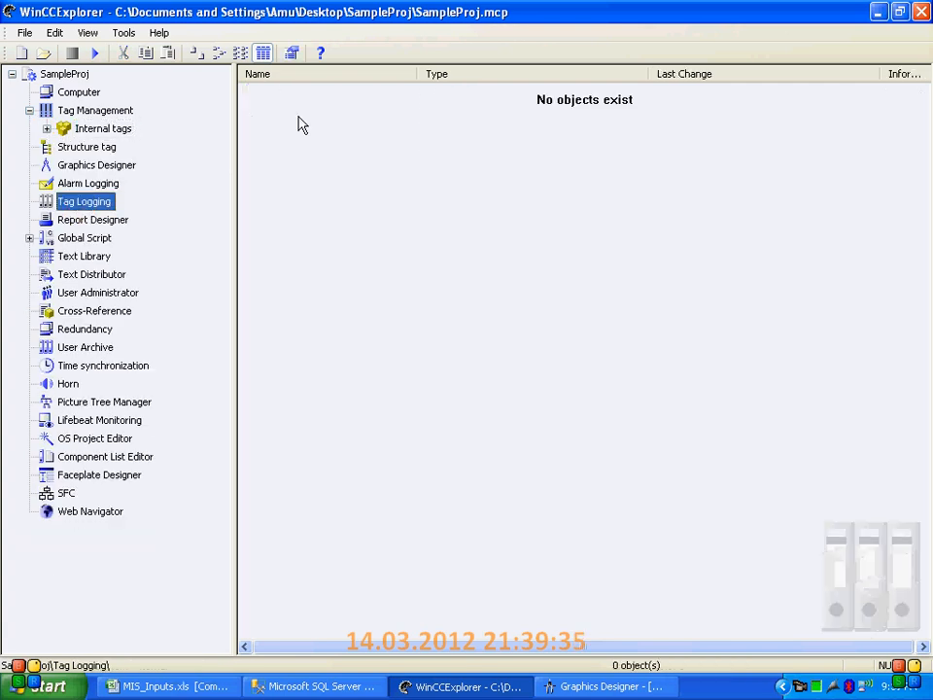
{"action": "right_click", "coordinate": [93, 204]}
{"action": "left_click", "coordinate": [95, 209]}
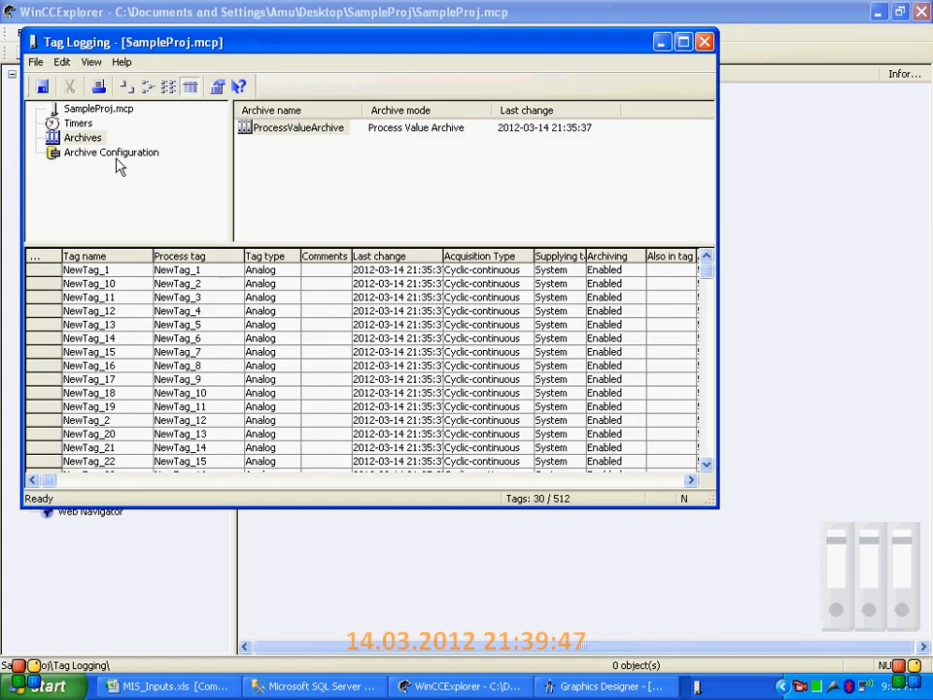
{"action": "left_click", "coordinate": [683, 41]}
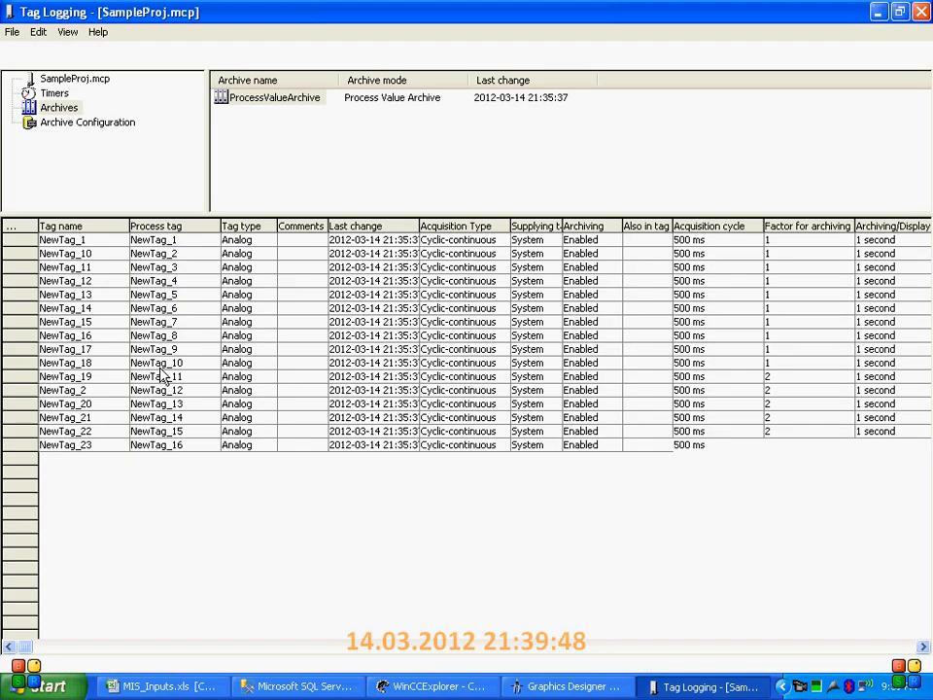
{"action": "left_click", "coordinate": [156, 363]}
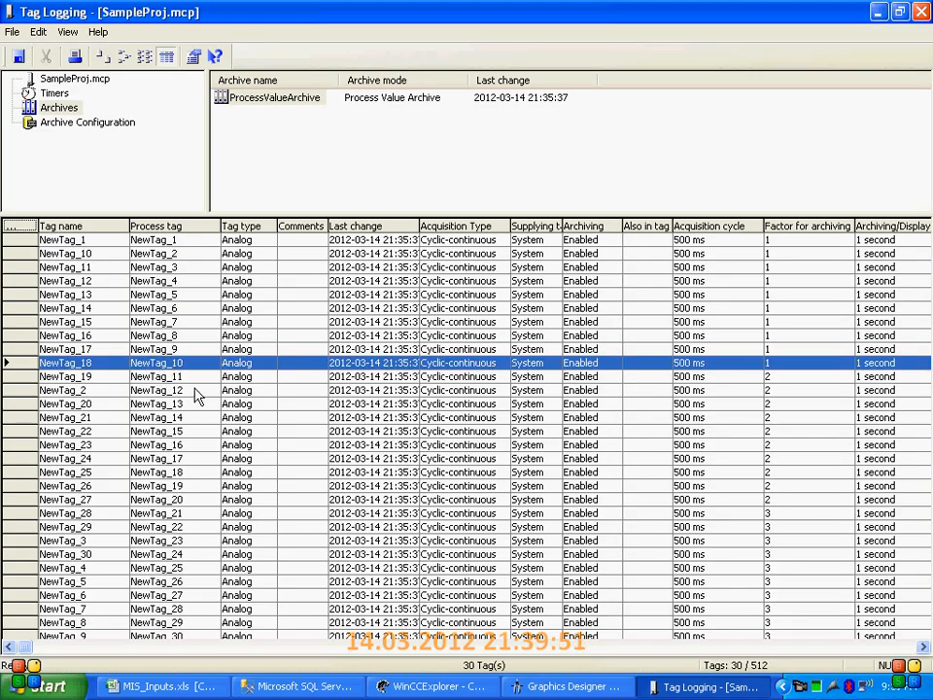
In the TagLogging Slow archive configuration, set the time period of all segments to 3 hours and of a single segment to 1 hour
{"action": "left_click", "coordinate": [101, 125]}
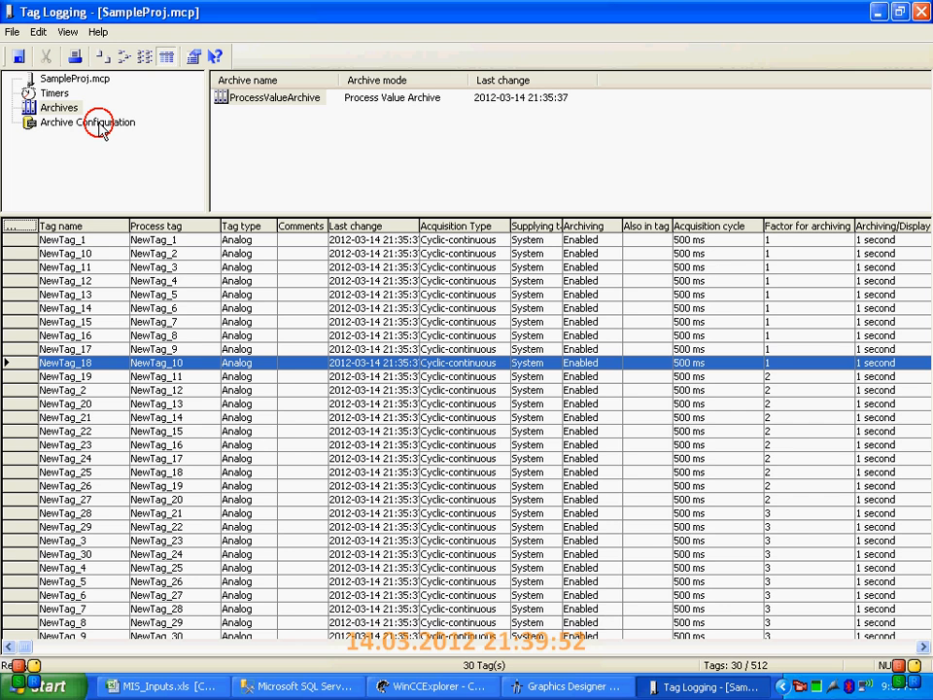
{"action": "left_click", "coordinate": [267, 114]}
{"action": "right_click", "coordinate": [271, 116]}
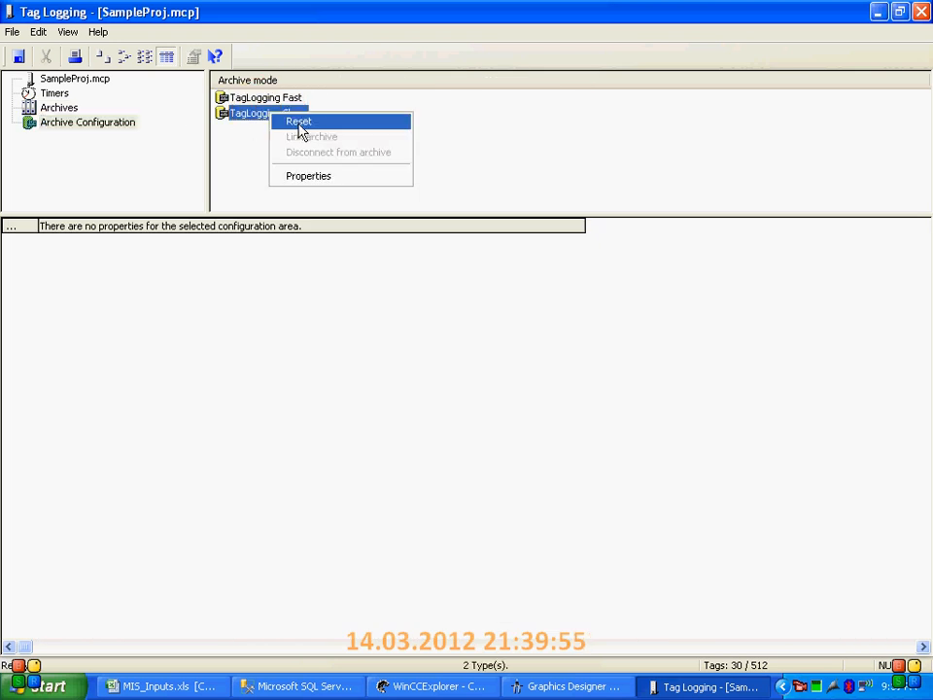
{"action": "left_click", "coordinate": [304, 176]}
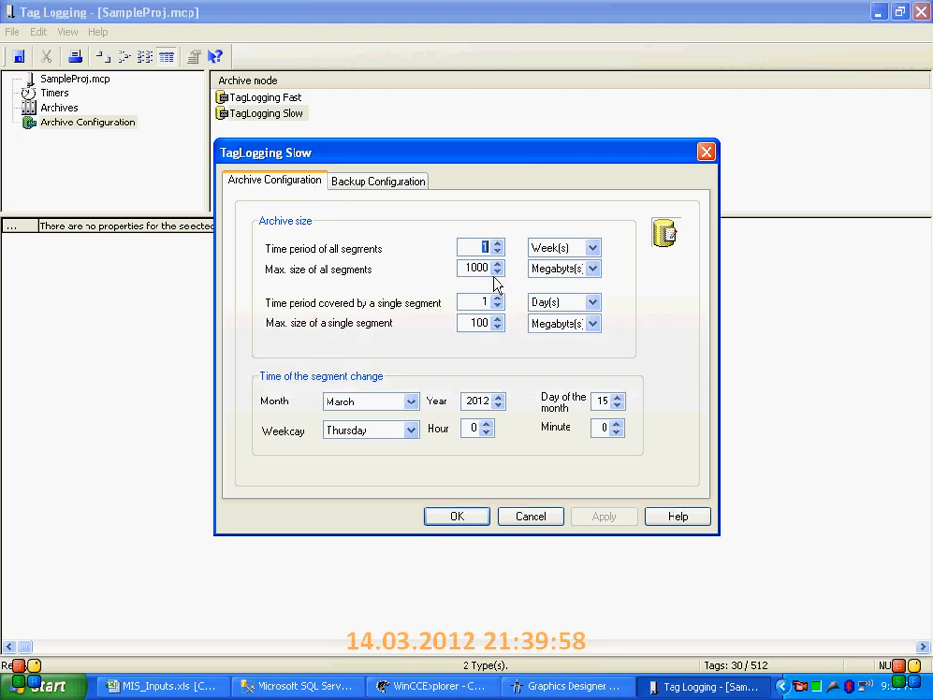
{"action": "type", "text": "3"}
{"action": "left_click", "coordinate": [565, 249]}
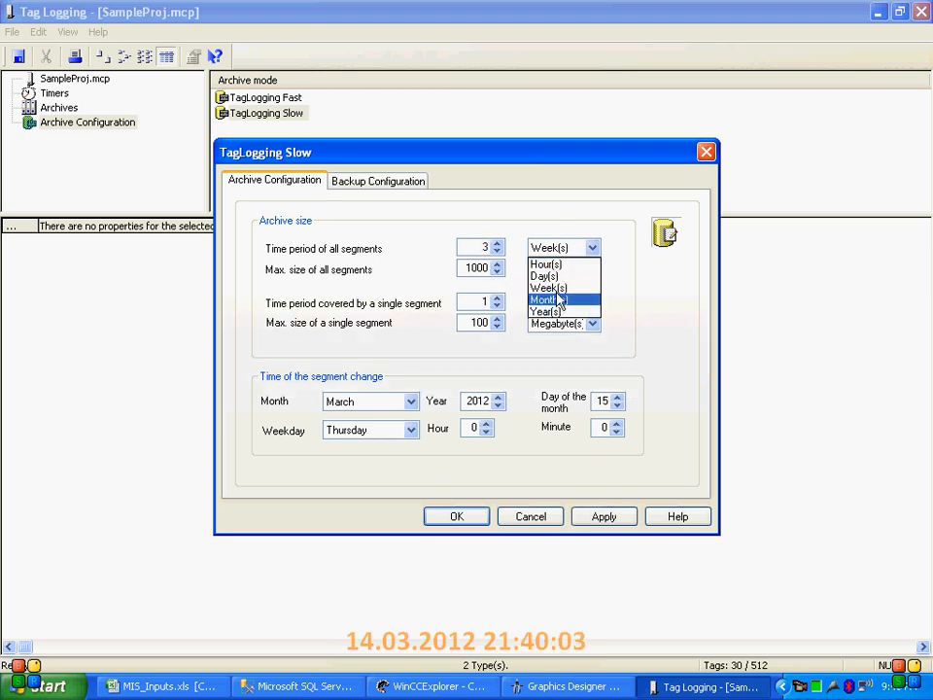
{"action": "left_click", "coordinate": [547, 265]}
{"action": "left_click", "coordinate": [552, 302]}
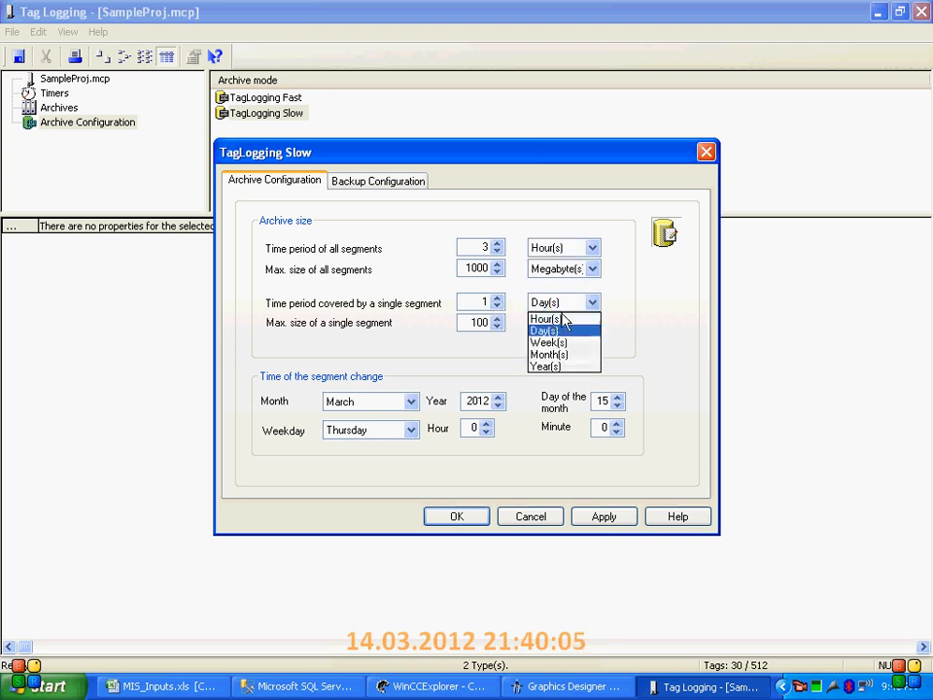
{"action": "left_click", "coordinate": [550, 319]}
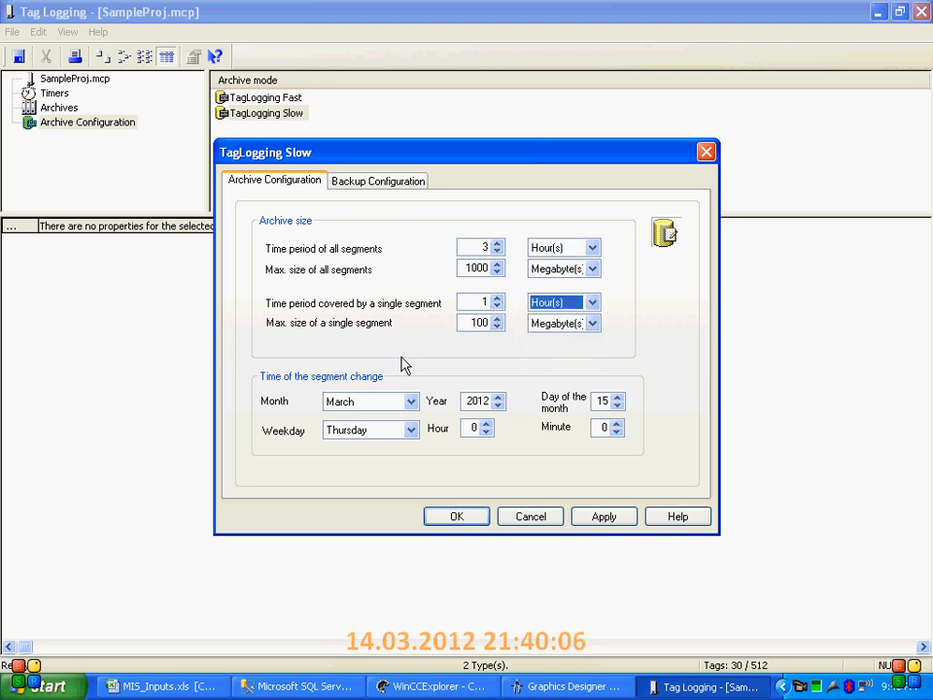
Activate backup for TagLogging Slow with the desktop's backup folder as destination path, and accept the archive settings
{"action": "left_click", "coordinate": [375, 182]}
{"action": "left_click", "coordinate": [277, 243]}
{"action": "left_click", "coordinate": [644, 281]}
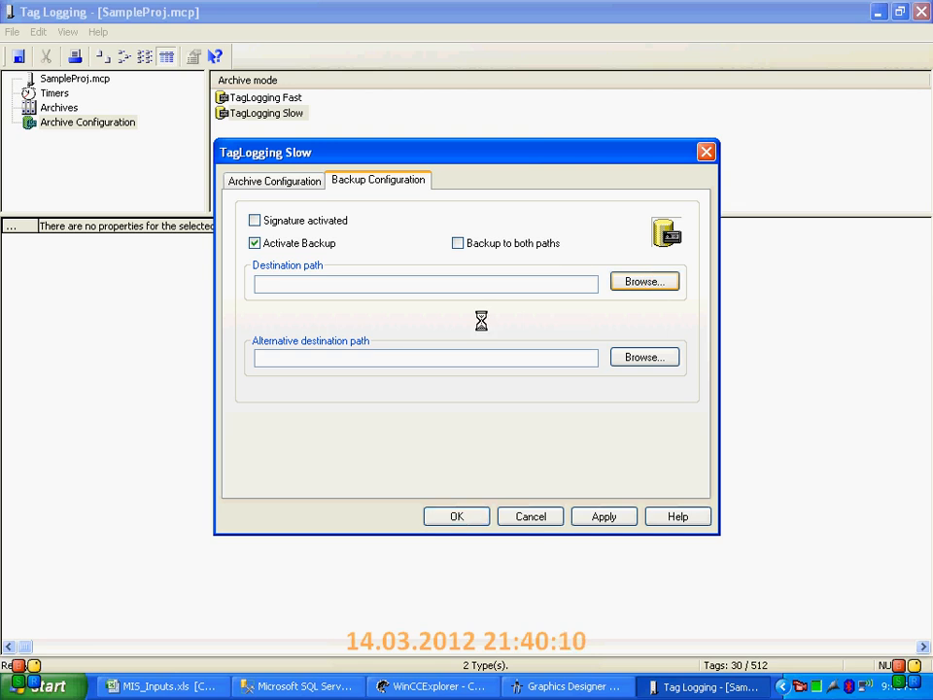
{"action": "left_click", "coordinate": [321, 286]}
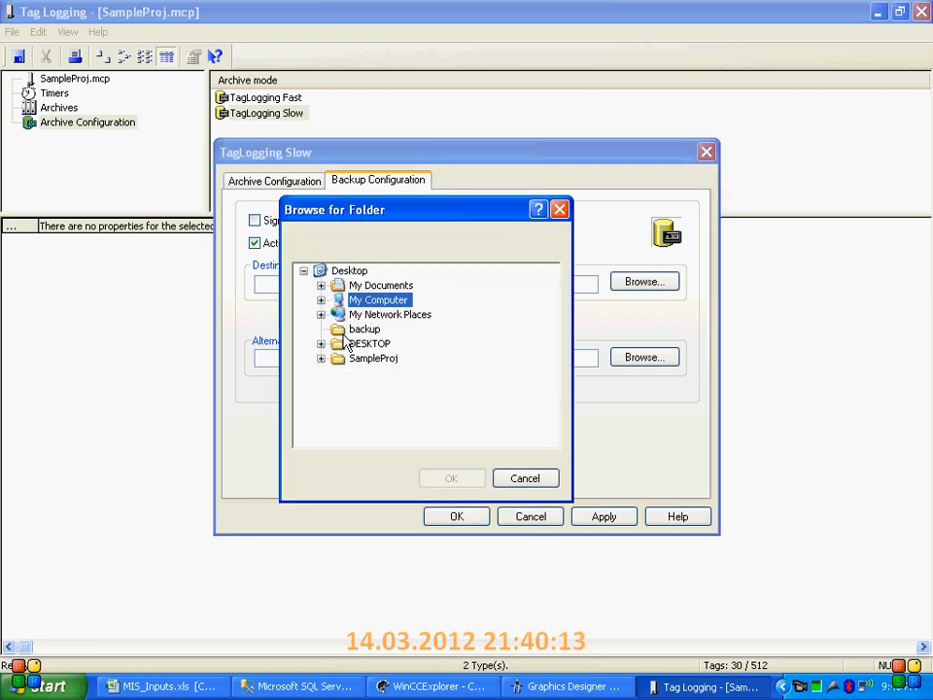
{"action": "left_click", "coordinate": [351, 331]}
{"action": "left_click", "coordinate": [453, 478]}
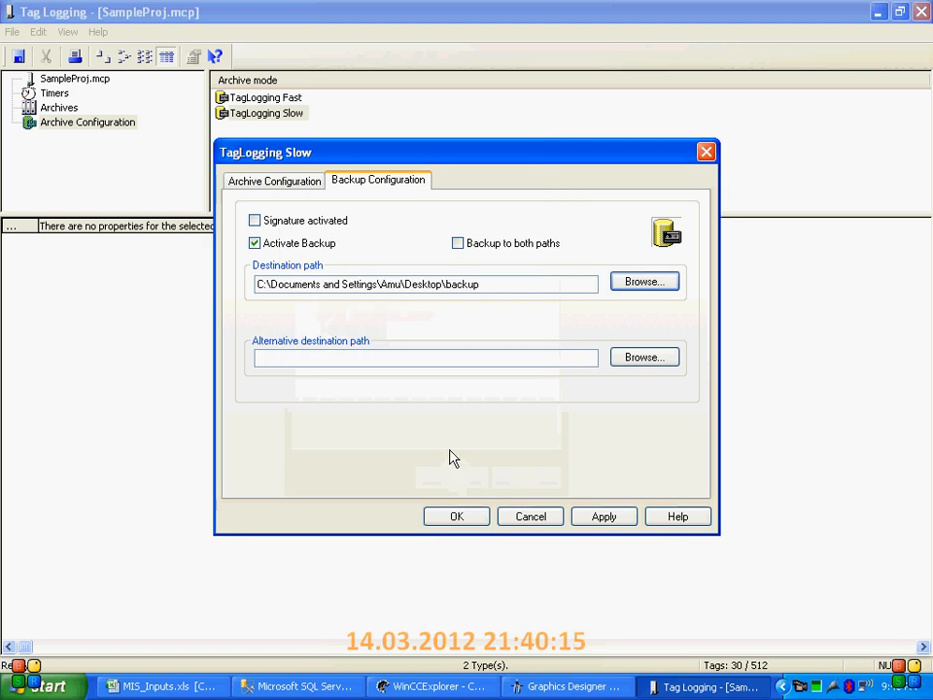
{"action": "left_click", "coordinate": [471, 520]}
Save the Tag Logging configuration, close its editor and restore the WinCC Explorer window to its smaller size
{"action": "left_click", "coordinate": [16, 58]}
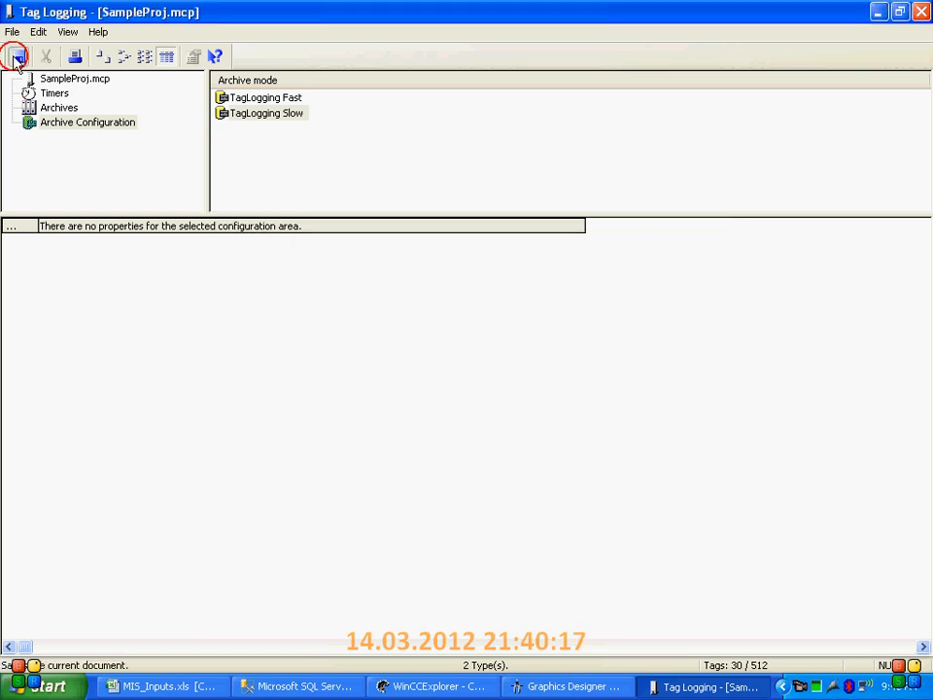
{"action": "left_click", "coordinate": [920, 13]}
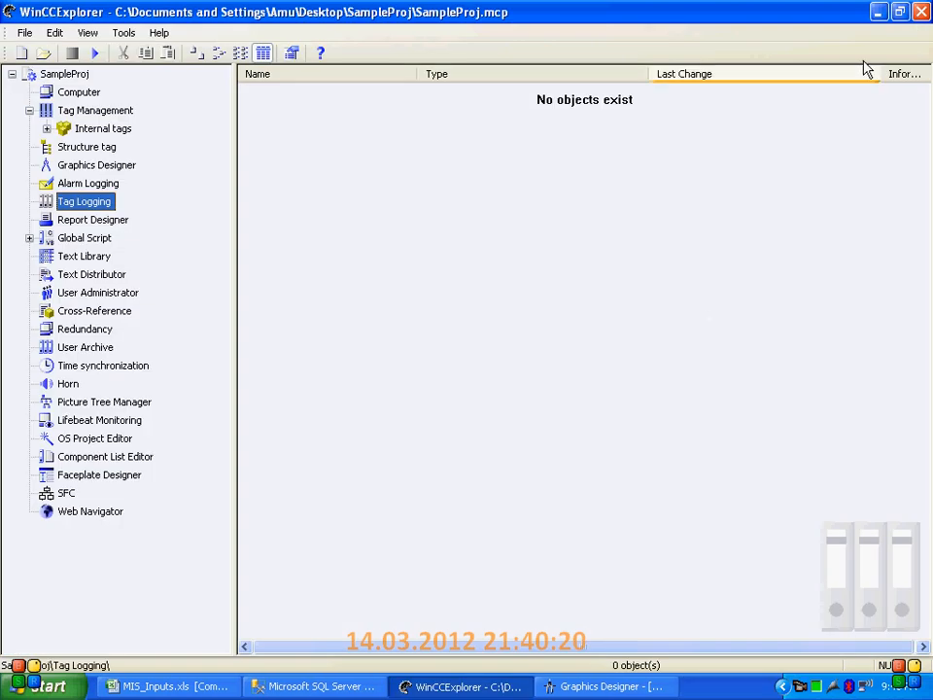
{"action": "left_click", "coordinate": [900, 14]}
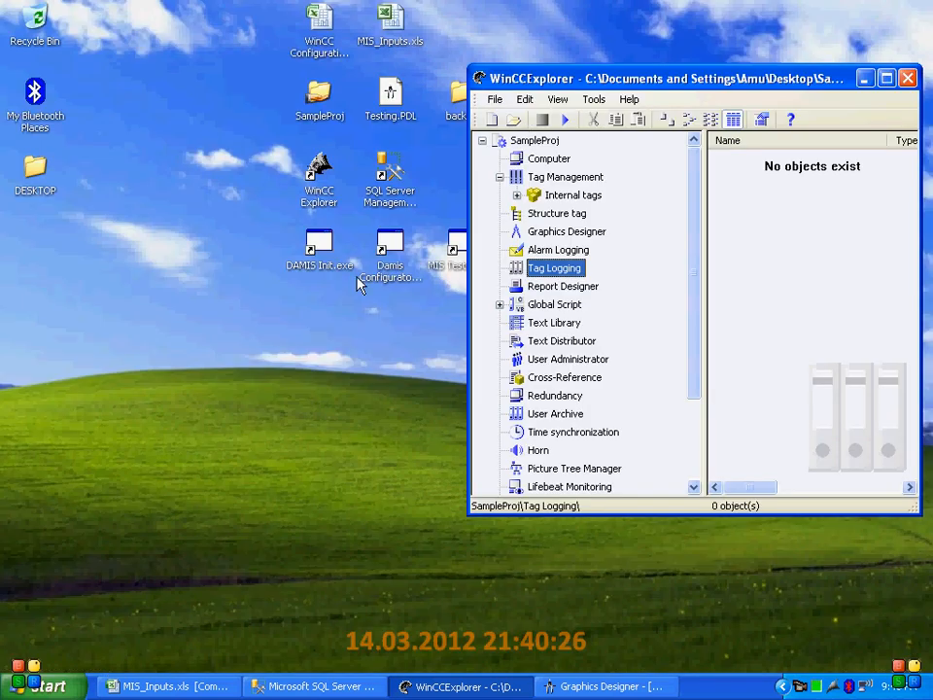
Run DAMIS Init.exe from the desktop and acknowledge its completion
{"action": "left_click", "coordinate": [314, 253]}
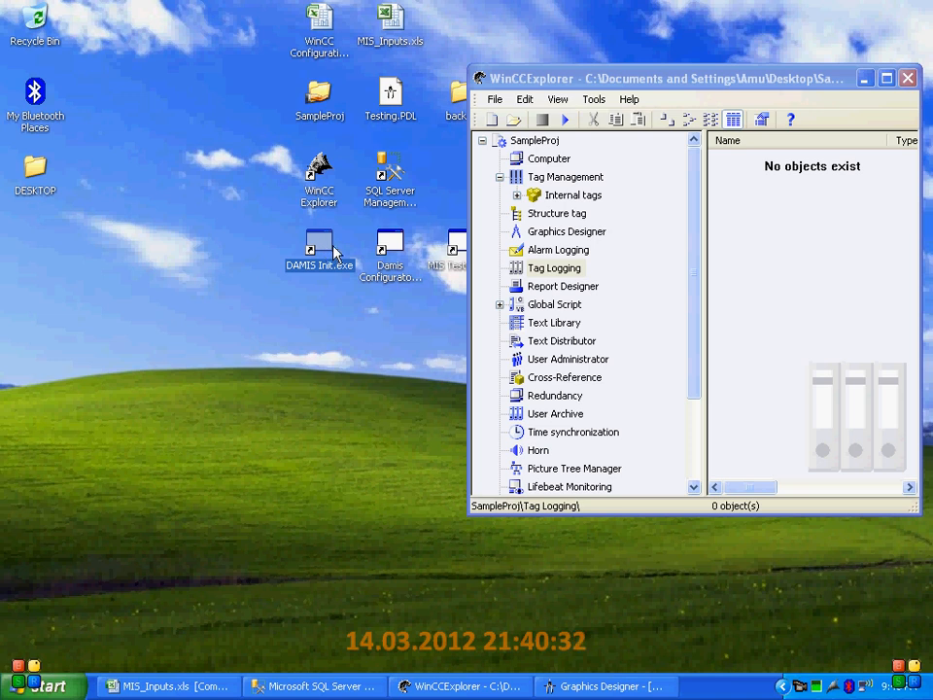
{"action": "double_click", "coordinate": [328, 245]}
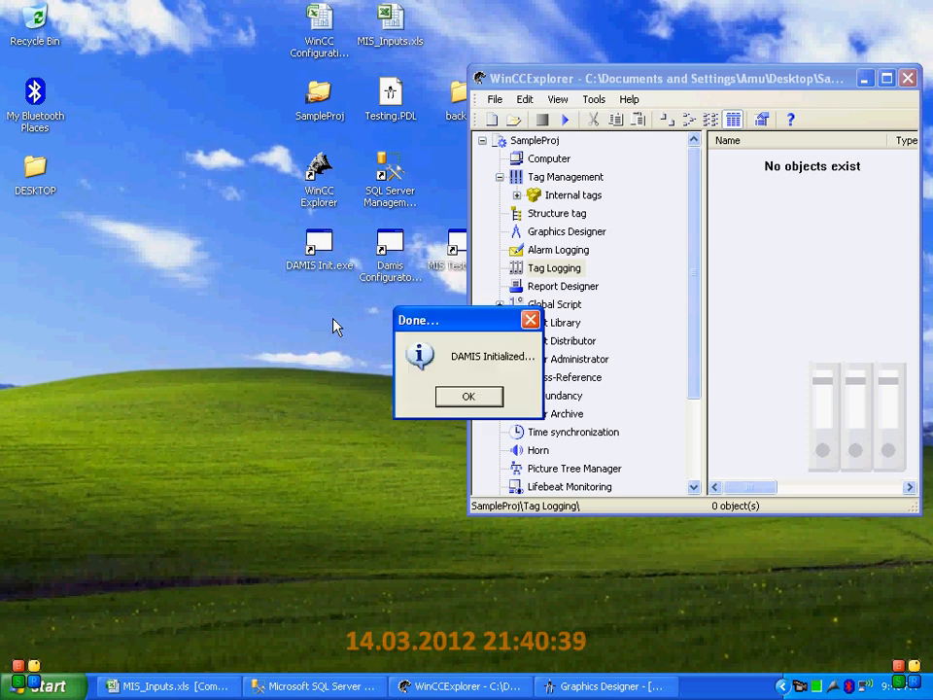
{"action": "left_click", "coordinate": [492, 398]}
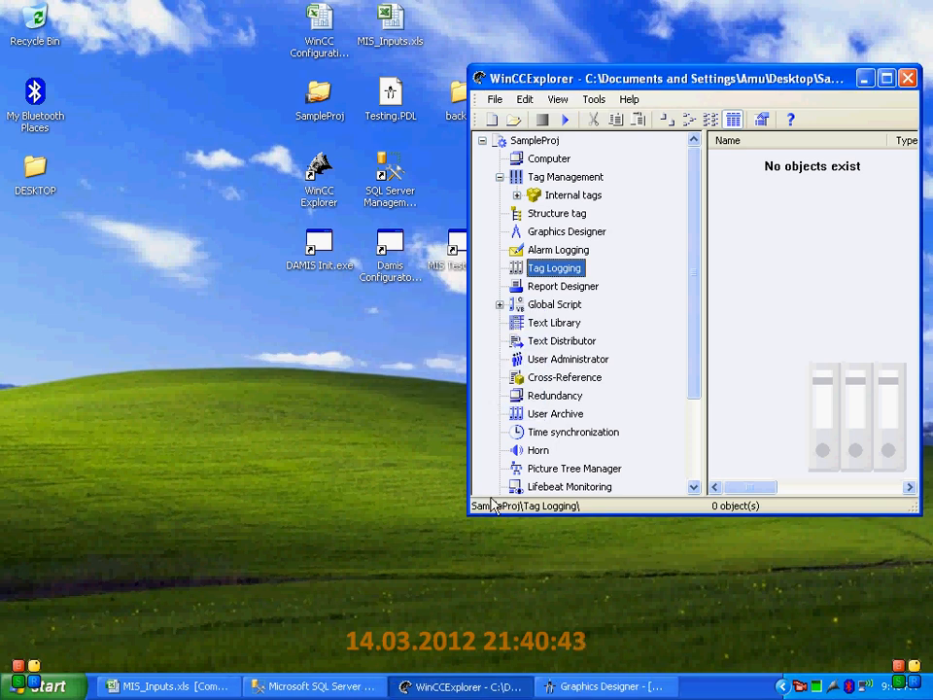
Open the Damis Configurator and arrange it beside the MIS_Inputs.xls workbook, showing the first groups of the MIS_Inputs sheet
{"action": "left_click", "coordinate": [386, 254]}
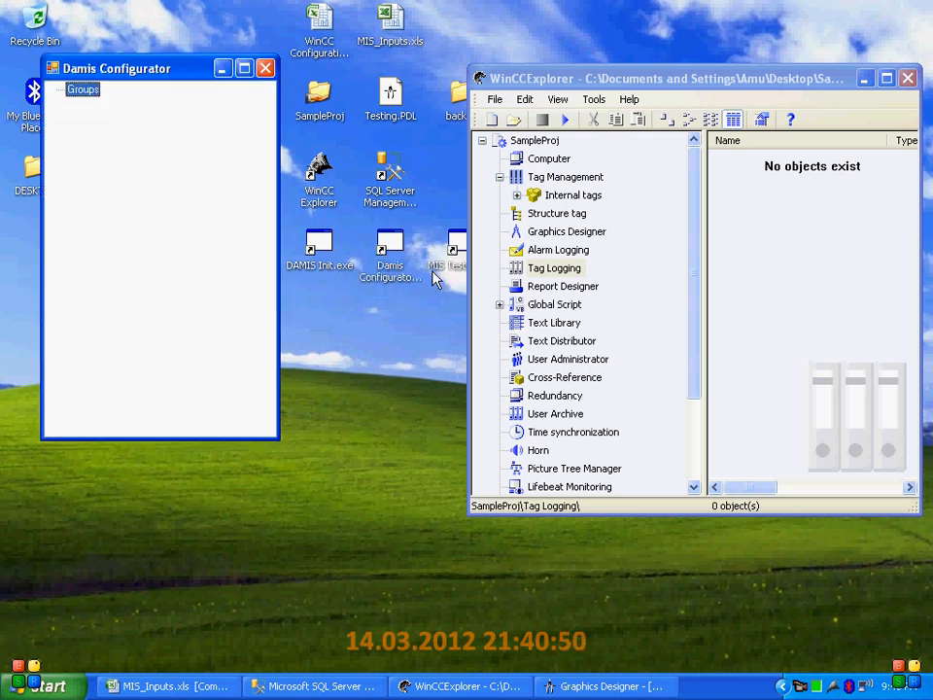
{"action": "left_click_drag", "start_coordinate": [175, 76], "coordinate": [736, 182]}
{"action": "left_click", "coordinate": [154, 686]}
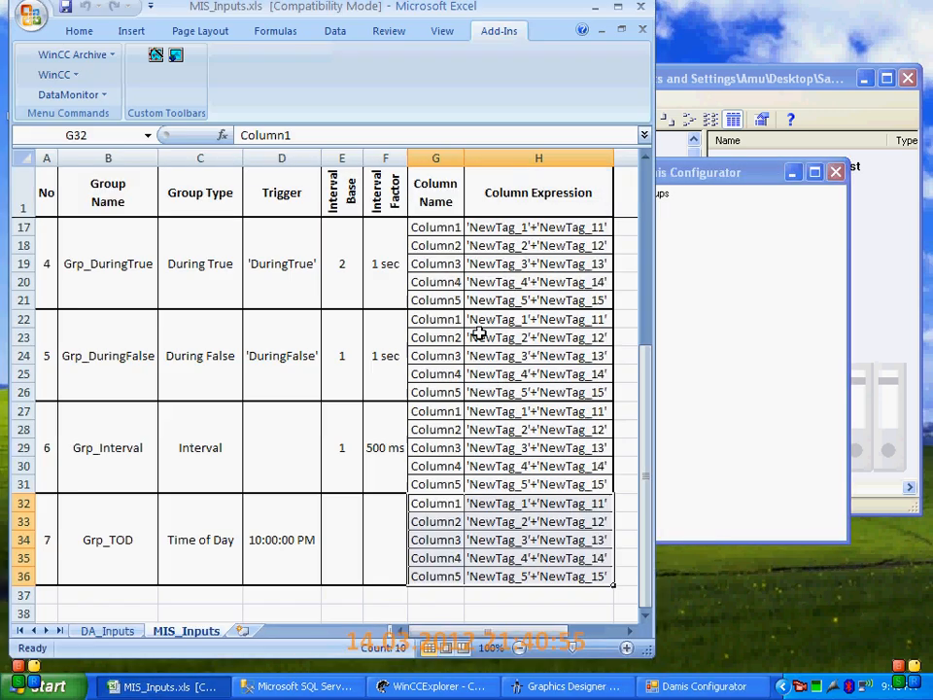
{"action": "left_click_drag", "start_coordinate": [704, 178], "coordinate": [765, 176]}
{"action": "left_click", "coordinate": [256, 359]}
{"action": "scroll", "coordinate": [251, 357], "scroll_direction": "up", "scroll_amount": 5}
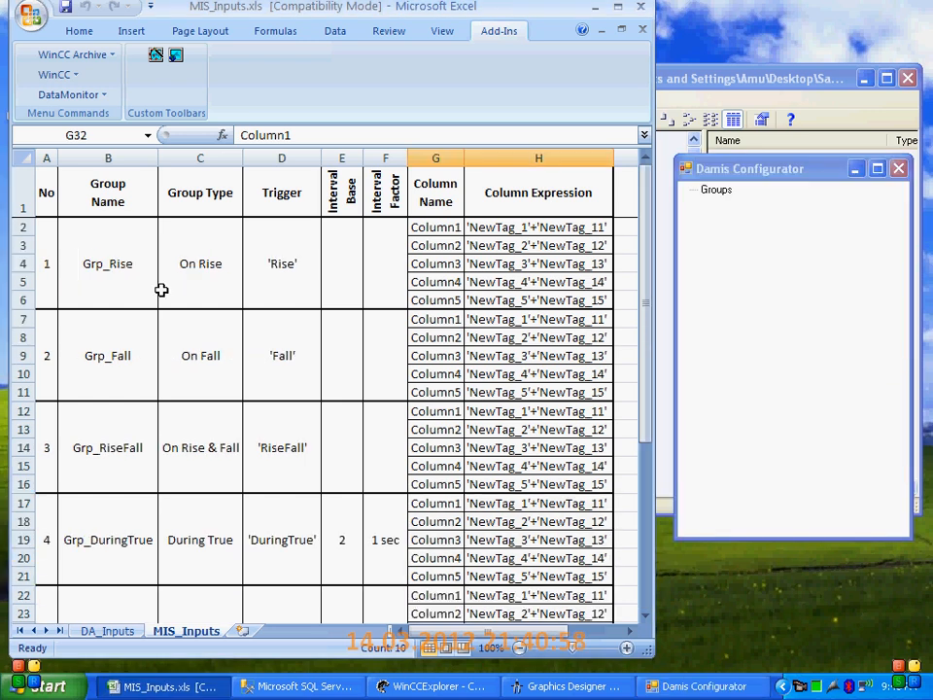
Start a new group named Grp_Rise, copied from the workbook, with Rise Event as its group type
{"action": "left_click", "coordinate": [83, 264]}
{"action": "key", "text": "ctrl+c"}
{"action": "right_click", "coordinate": [716, 191]}
{"action": "left_click", "coordinate": [729, 210]}
{"action": "left_click", "coordinate": [757, 273]}
{"action": "double_click", "coordinate": [757, 273]}
{"action": "key", "text": "ctrl+v"}
{"action": "left_click", "coordinate": [706, 308]}
{"action": "left_click", "coordinate": [724, 327]}
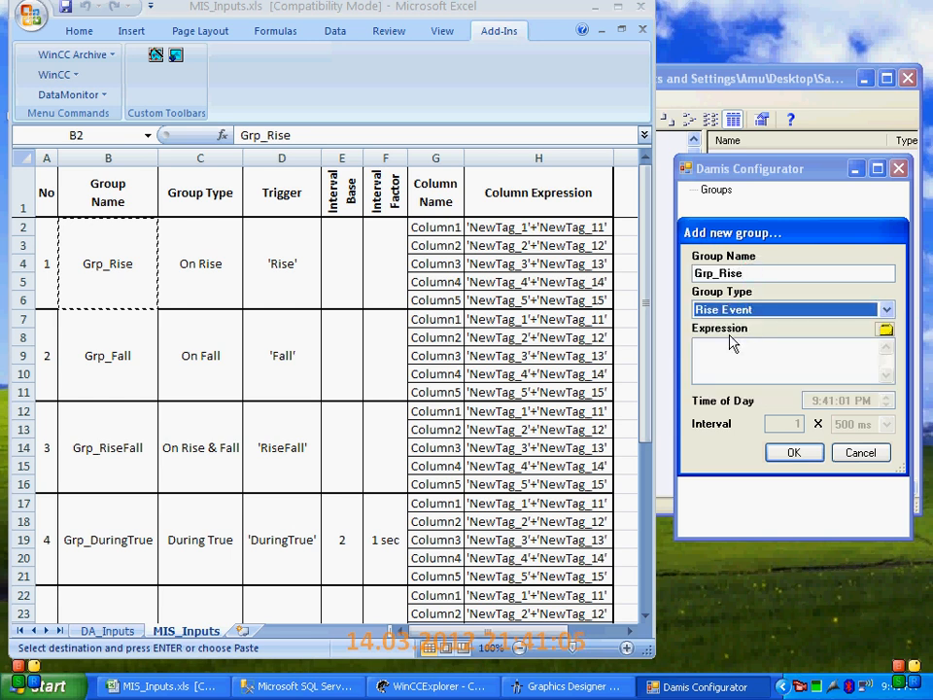
Assign the WinCC tag Rise from the Triggers group as Grp_Rise's expression and accept the group
{"action": "left_click", "coordinate": [361, 308]}
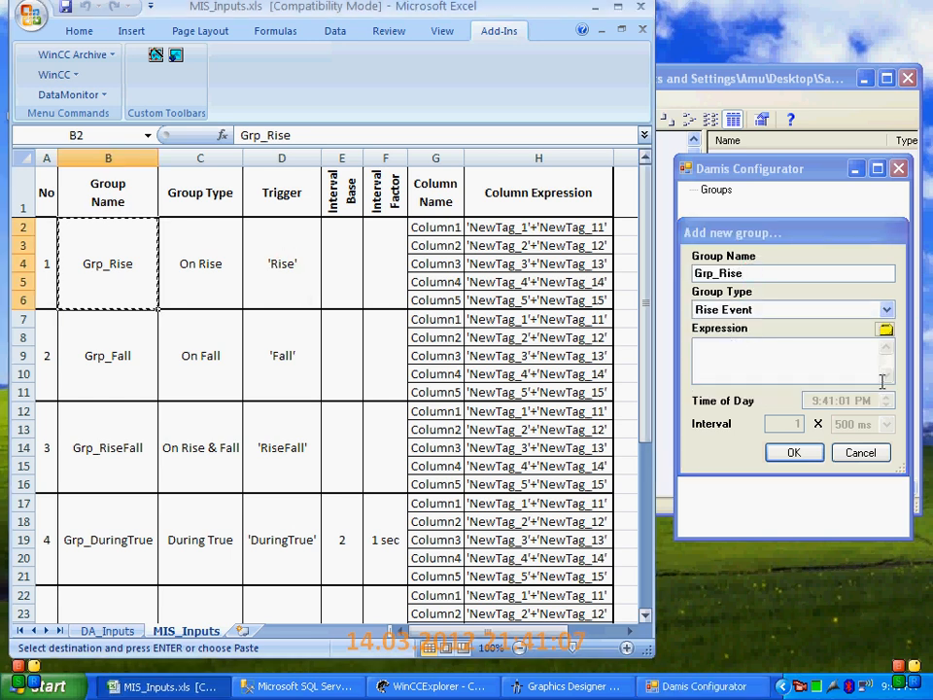
{"action": "left_click", "coordinate": [274, 279]}
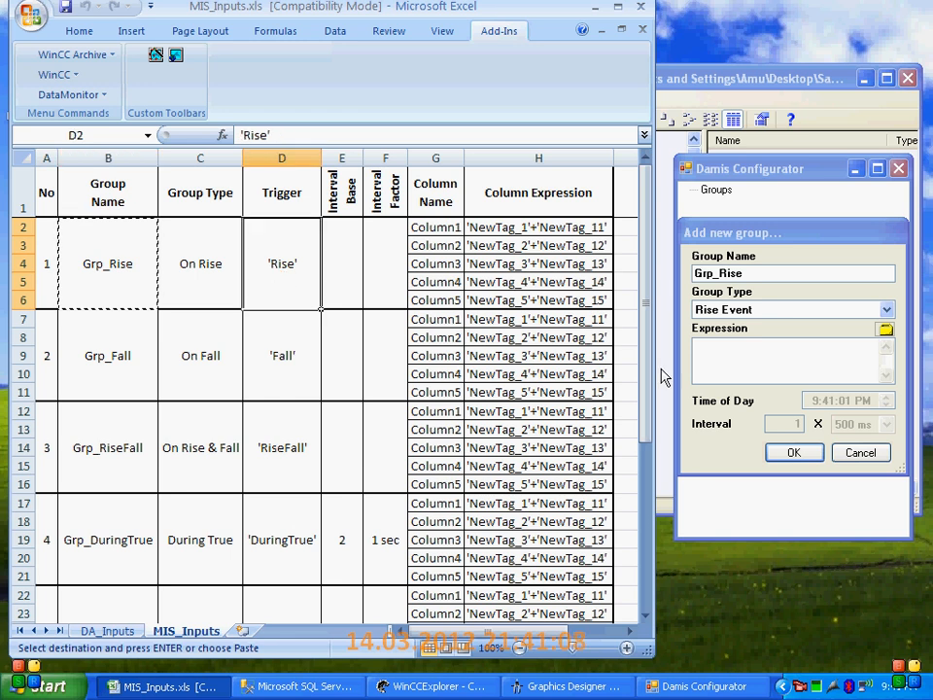
{"action": "left_click", "coordinate": [883, 332]}
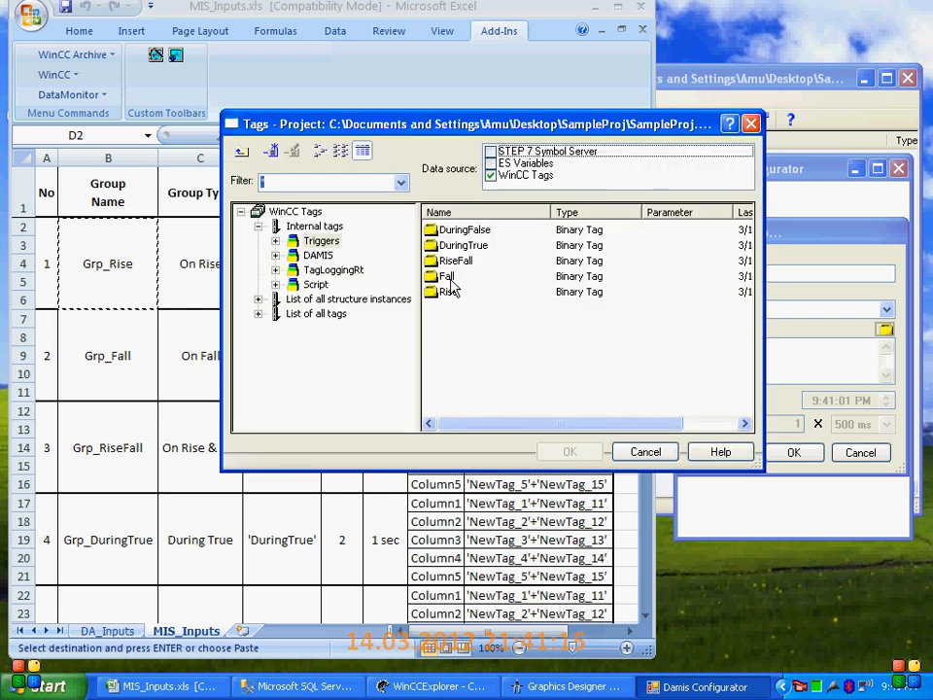
{"action": "left_click", "coordinate": [449, 291]}
{"action": "left_click", "coordinate": [568, 448]}
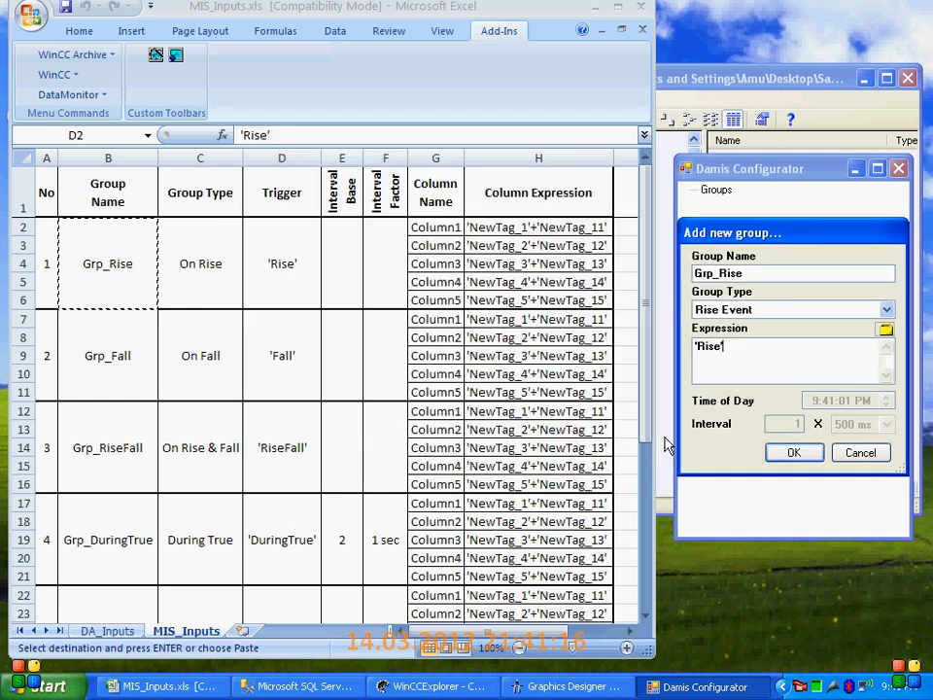
{"action": "left_click", "coordinate": [807, 454]}
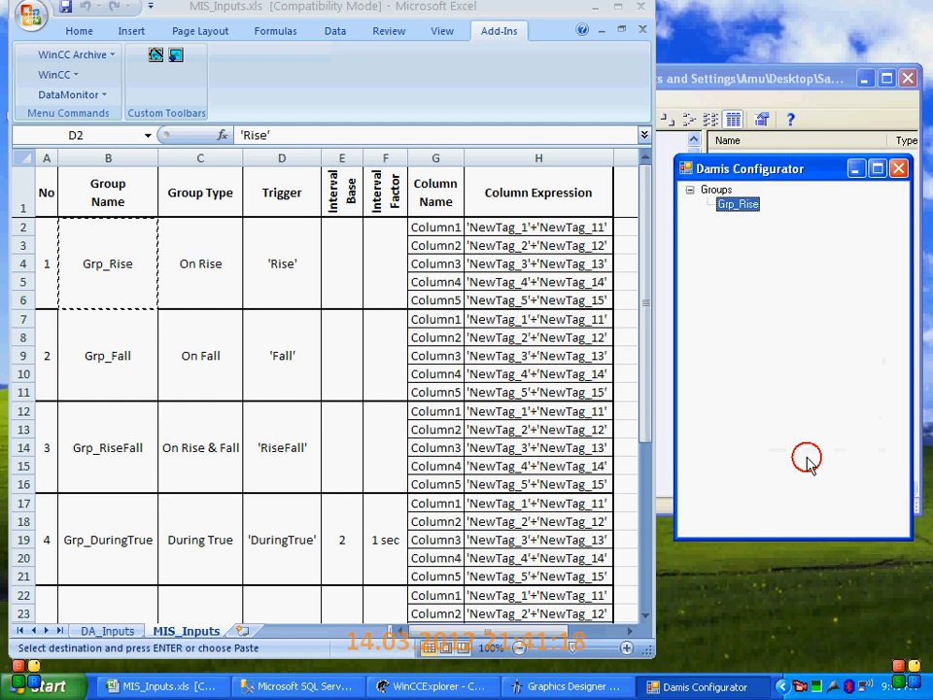
Start a new column in Grp_Rise named Column1 with the type Floating_32_bit real
{"action": "right_click", "coordinate": [729, 206]}
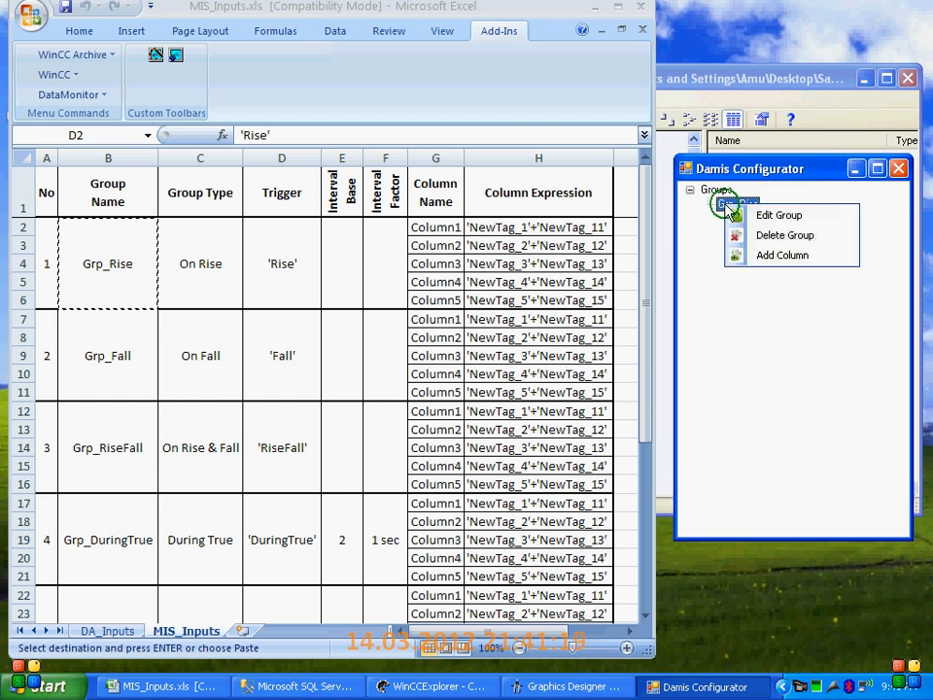
{"action": "left_click", "coordinate": [768, 256]}
{"action": "left_click", "coordinate": [454, 231]}
{"action": "key", "text": "ctrl+c"}
{"action": "double_click", "coordinate": [762, 272]}
{"action": "key", "text": "ctrl+v"}
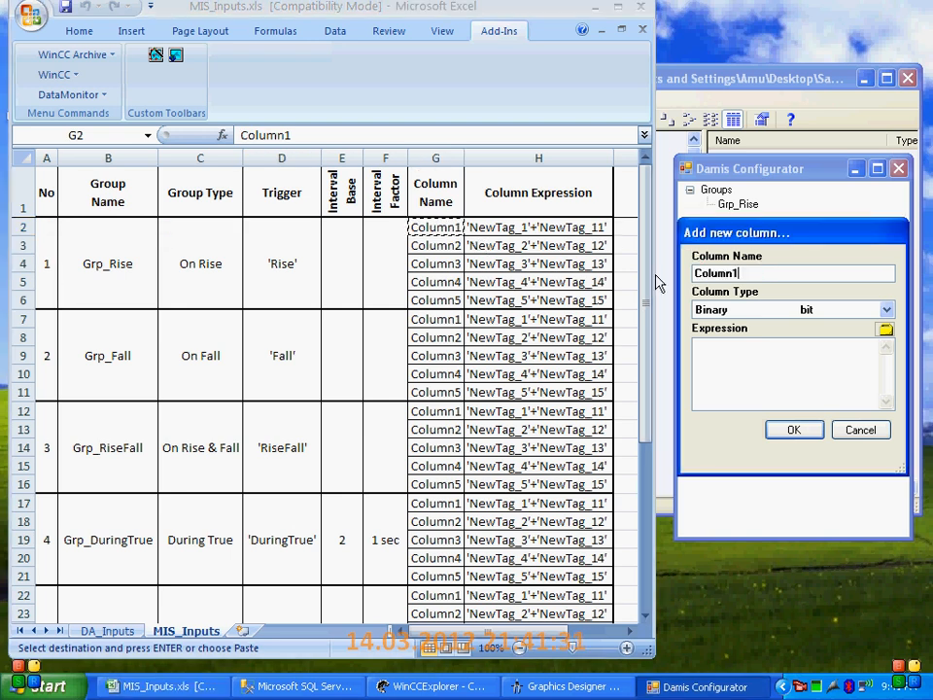
{"action": "left_click", "coordinate": [791, 309]}
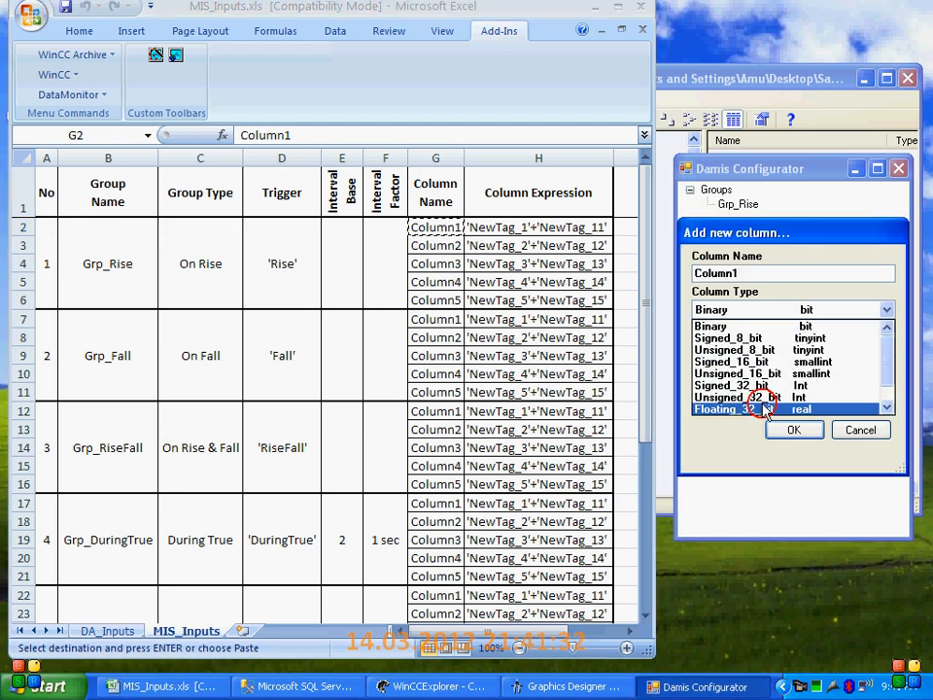
{"action": "left_click", "coordinate": [765, 410]}
{"action": "left_click", "coordinate": [510, 233]}
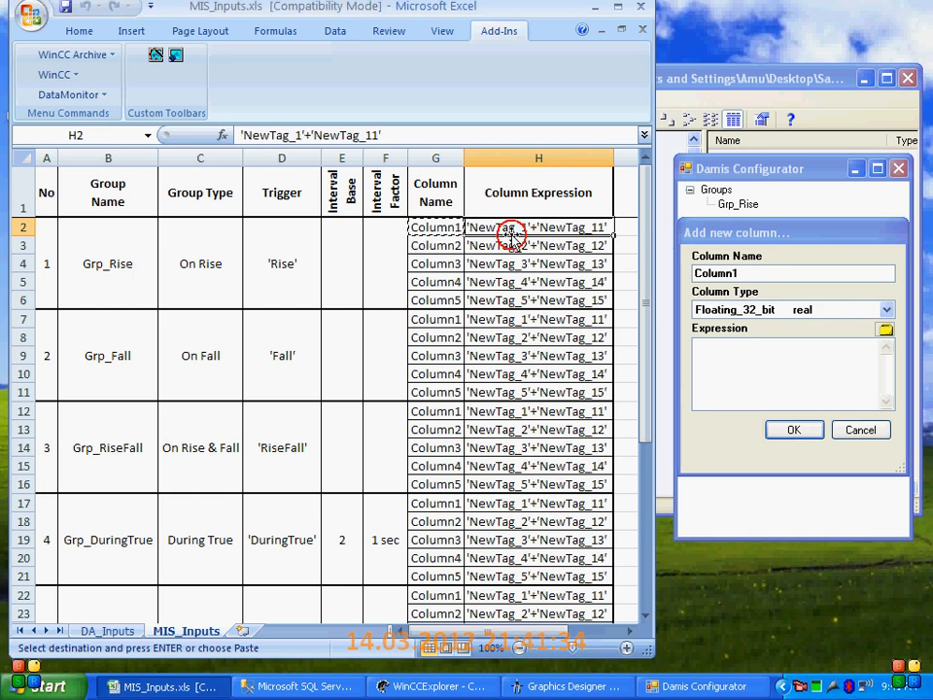
{"action": "key", "text": "ctrl+c"}
{"action": "left_click", "coordinate": [781, 356]}
{"action": "key", "text": "ctrl+v"}
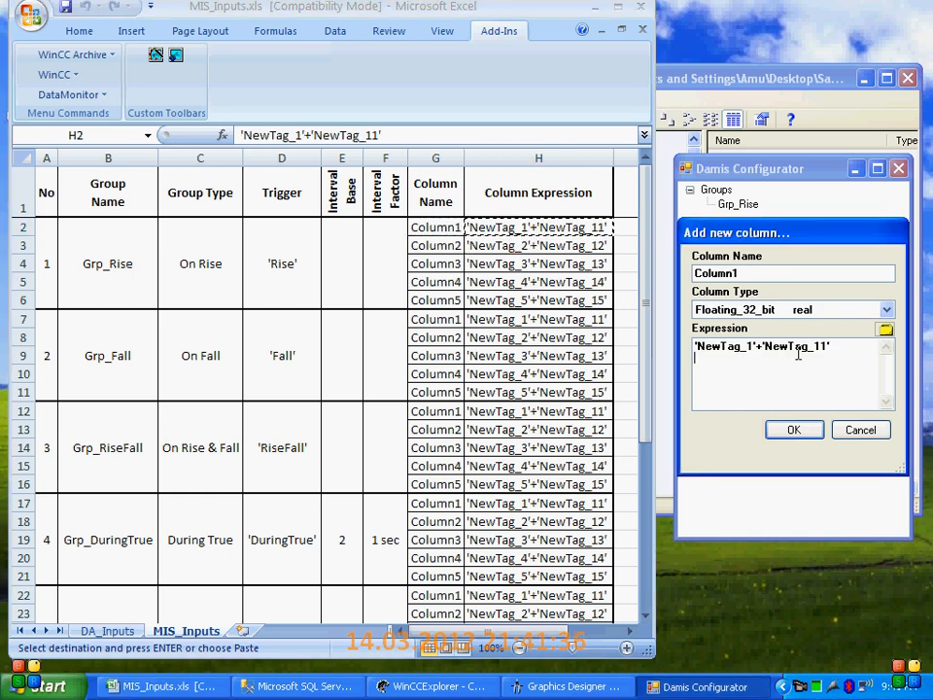
{"action": "left_click_drag", "start_coordinate": [699, 360], "coordinate": [616, 317]}
{"action": "key", "text": "Delete"}
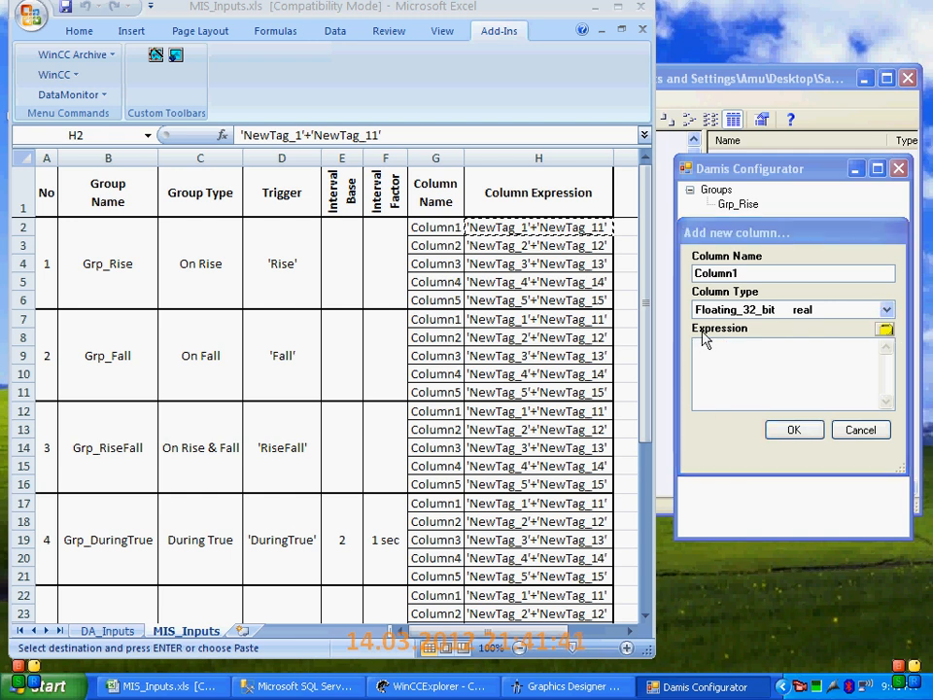
Insert the WinCC tag NewTag_1 from the DAMIS tag group into Column1's expression
{"action": "left_click", "coordinate": [314, 255]}
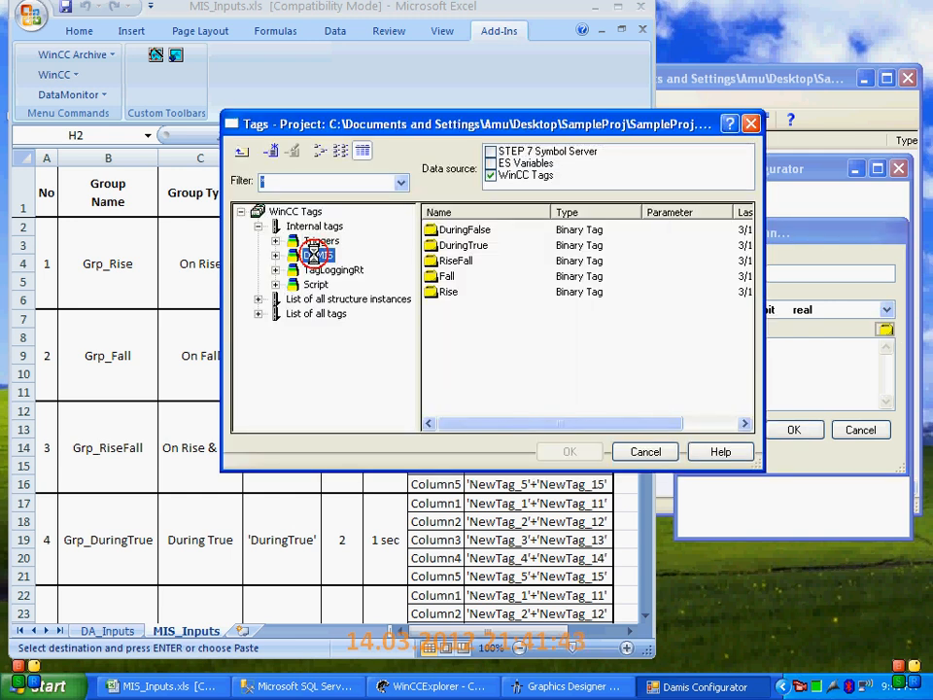
{"action": "left_click", "coordinate": [483, 339]}
{"action": "scroll", "coordinate": [486, 375], "scroll_direction": "down", "scroll_amount": 6}
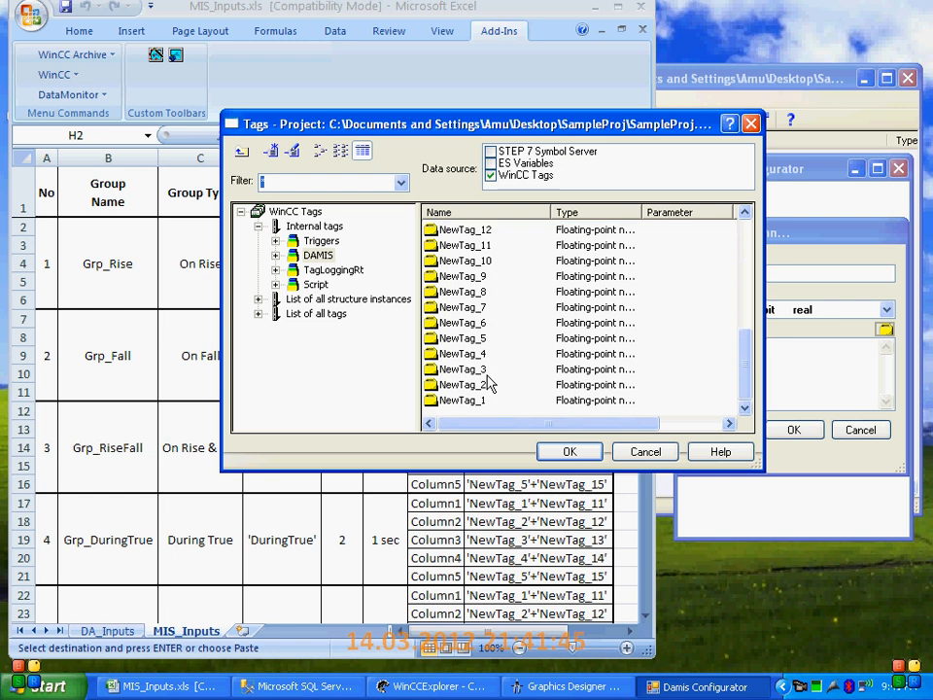
{"action": "left_click", "coordinate": [491, 400]}
{"action": "left_click", "coordinate": [568, 451]}
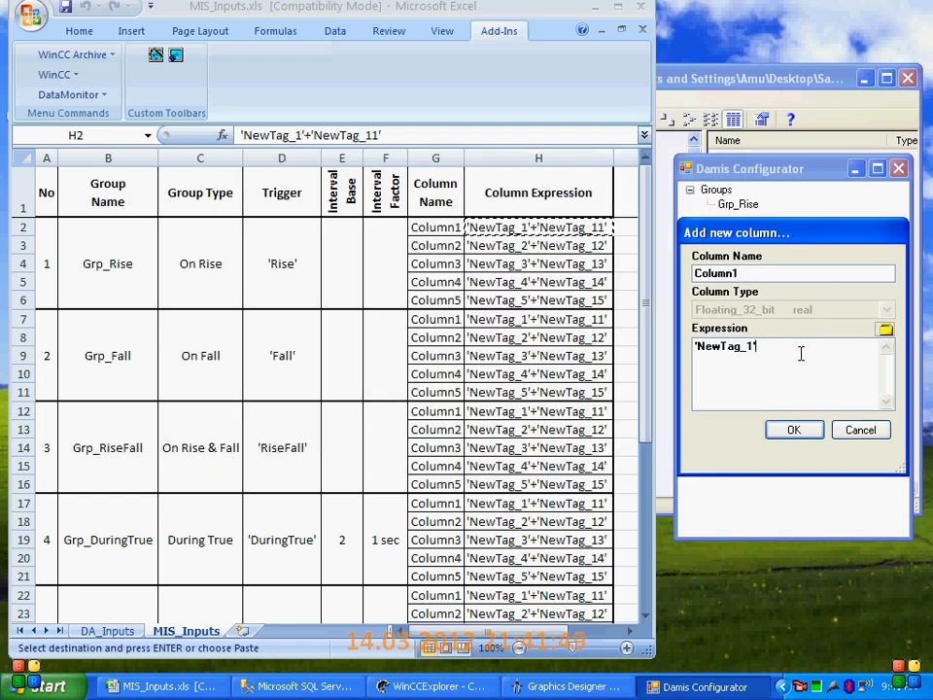
Extend Column1's expression with a plus sign and the tag NewTag_11, and accept the column
{"action": "type", "text": "+"}
{"action": "left_click", "coordinate": [886, 328]}
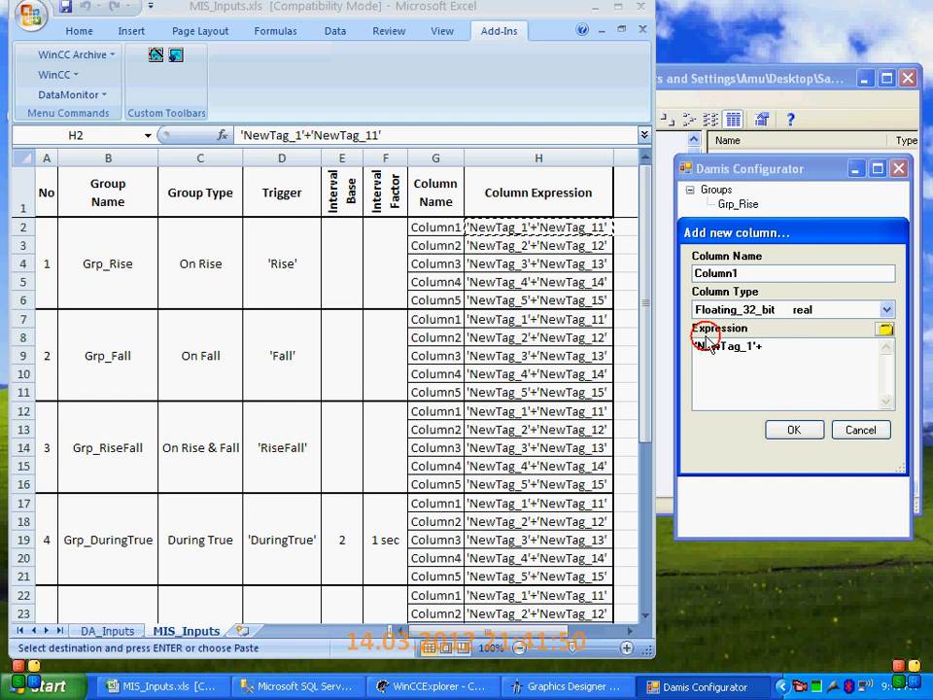
{"action": "left_click", "coordinate": [480, 317]}
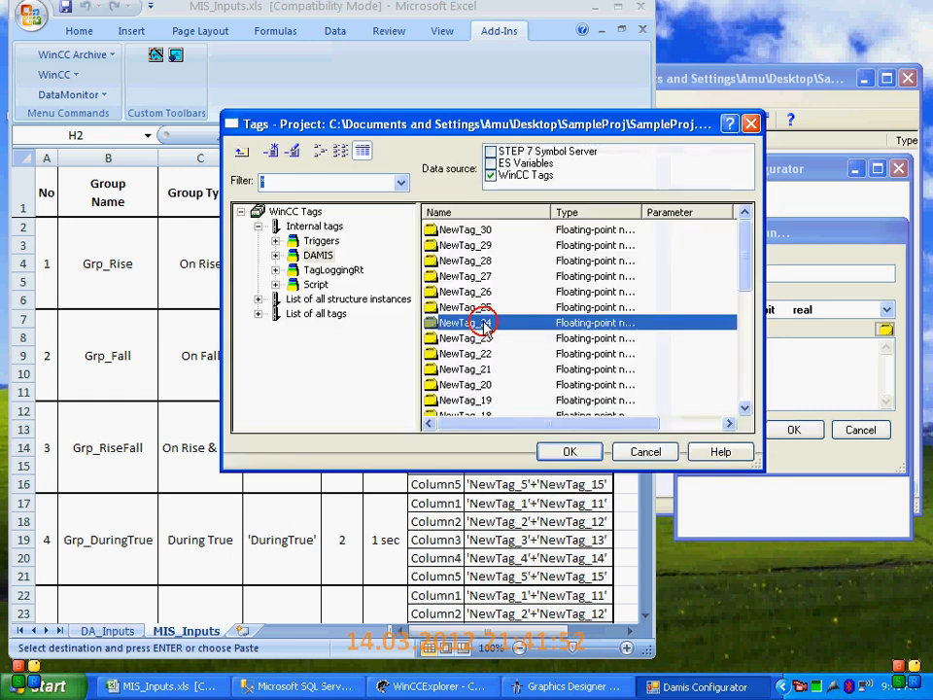
{"action": "scroll", "coordinate": [496, 350], "scroll_direction": "down", "scroll_amount": 2}
{"action": "scroll", "coordinate": [483, 386], "scroll_direction": "down", "scroll_amount": 2}
{"action": "left_click", "coordinate": [487, 337]}
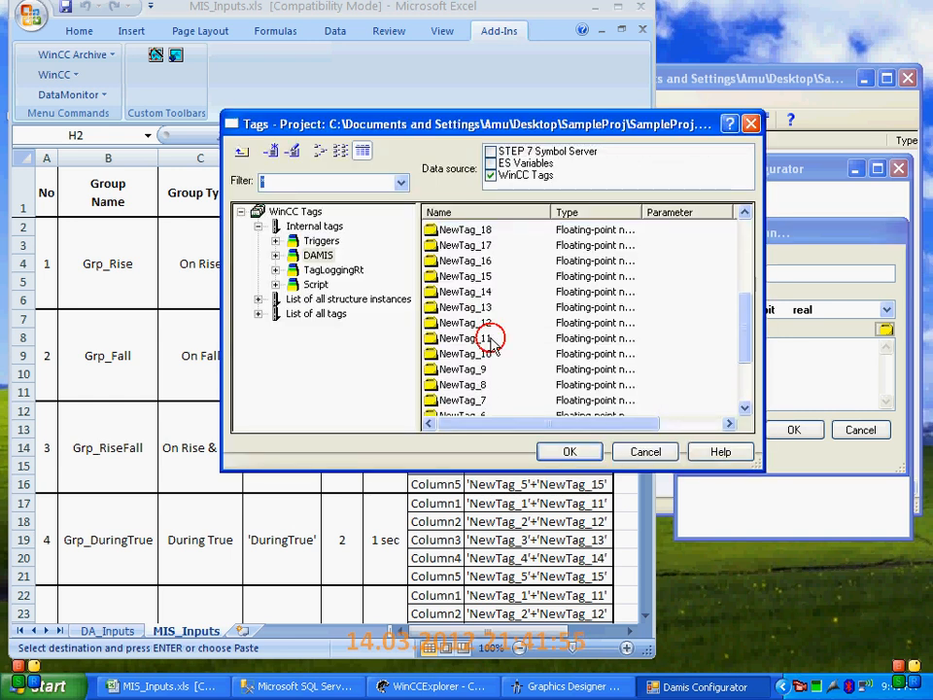
{"action": "left_click", "coordinate": [568, 451]}
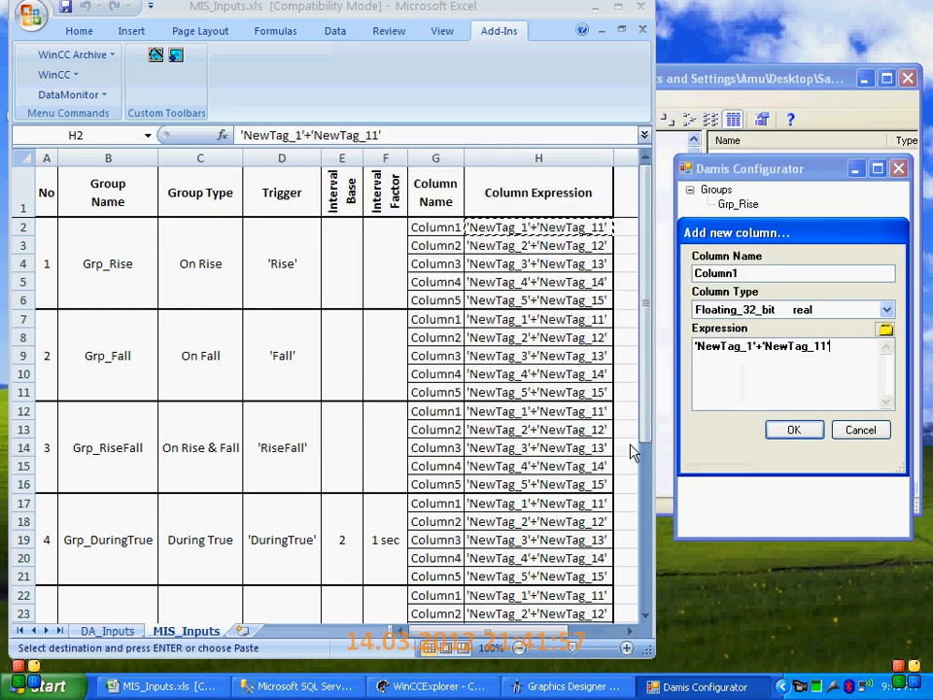
{"action": "left_click", "coordinate": [792, 430]}
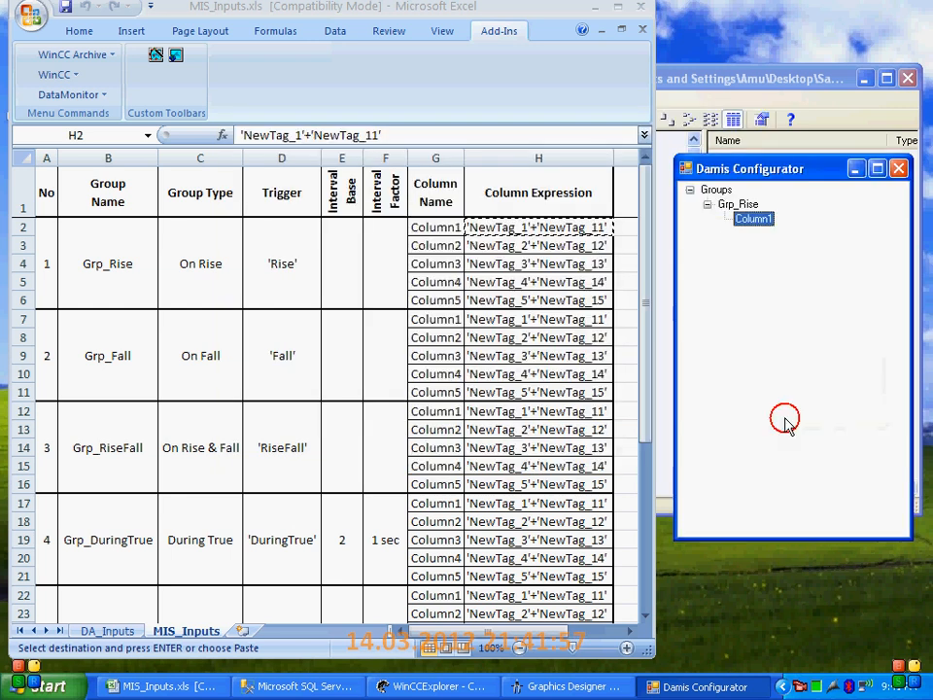
Start a second column in Grp_Rise named Column2 with the type Floating_32_bit real
{"action": "left_click", "coordinate": [446, 248]}
{"action": "key", "text": "ctrl+c"}
{"action": "right_click", "coordinate": [748, 205]}
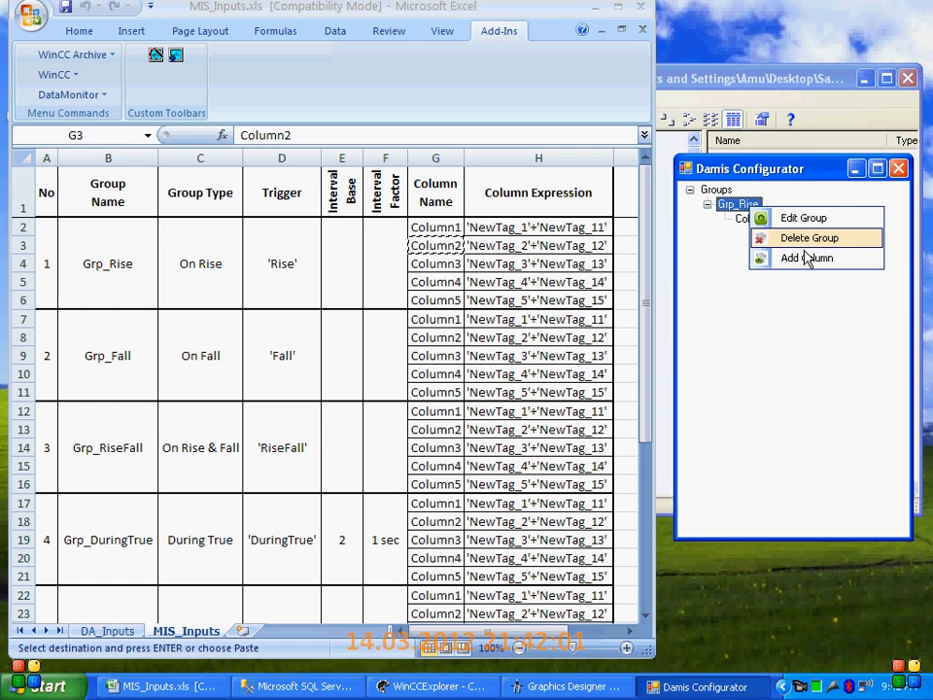
{"action": "left_click", "coordinate": [803, 259]}
{"action": "double_click", "coordinate": [771, 275]}
{"action": "key", "text": "ctrl+v"}
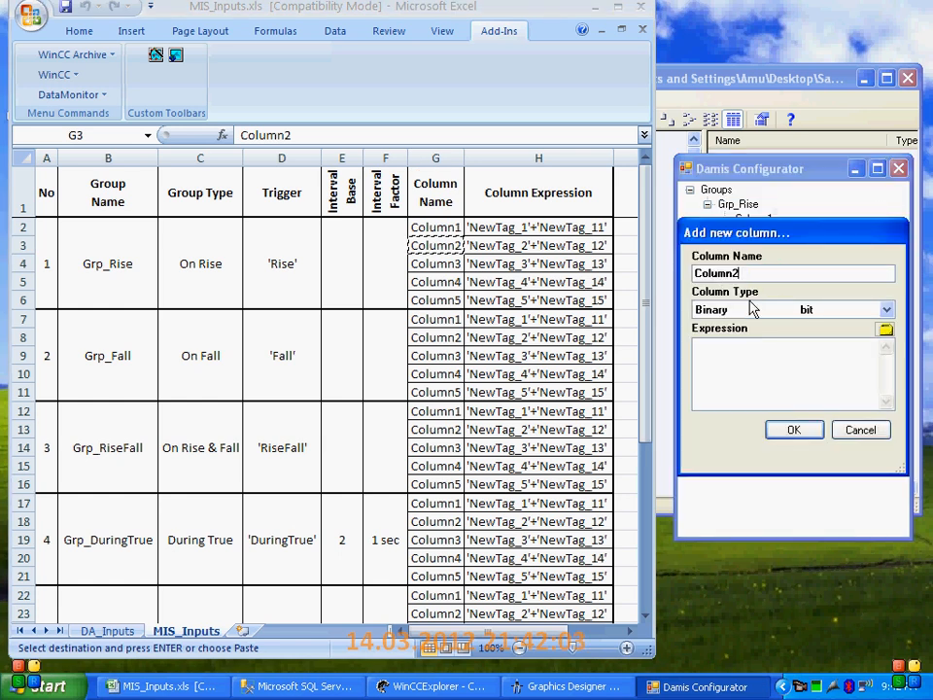
{"action": "left_click", "coordinate": [767, 309]}
{"action": "left_click", "coordinate": [744, 408]}
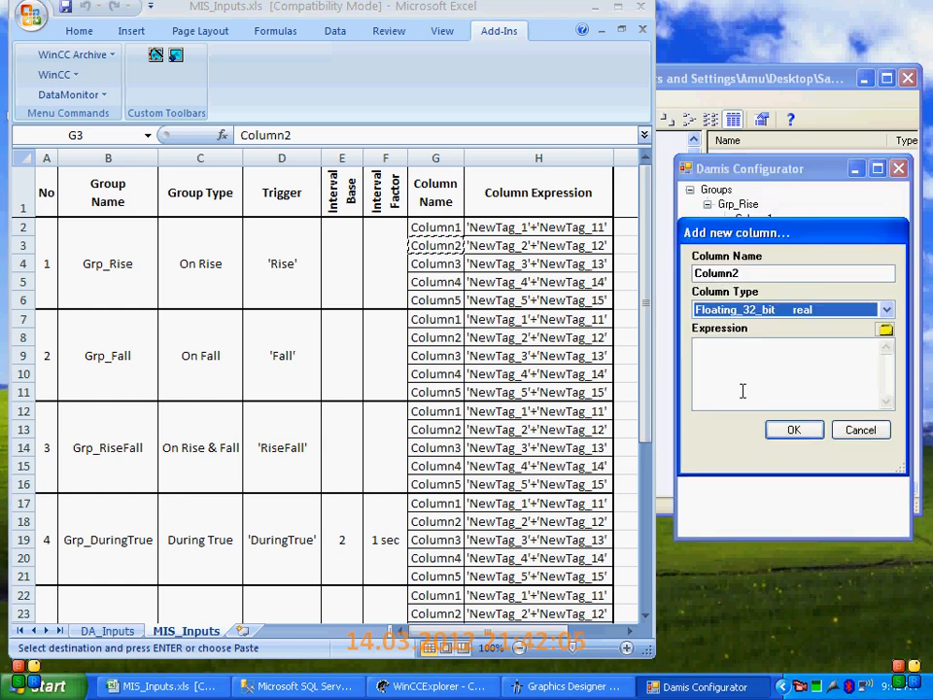
Copy the expression 'NewTag_2'+'NewTag_12' from the workbook into Column2 and accept the column
{"action": "left_click", "coordinate": [529, 246]}
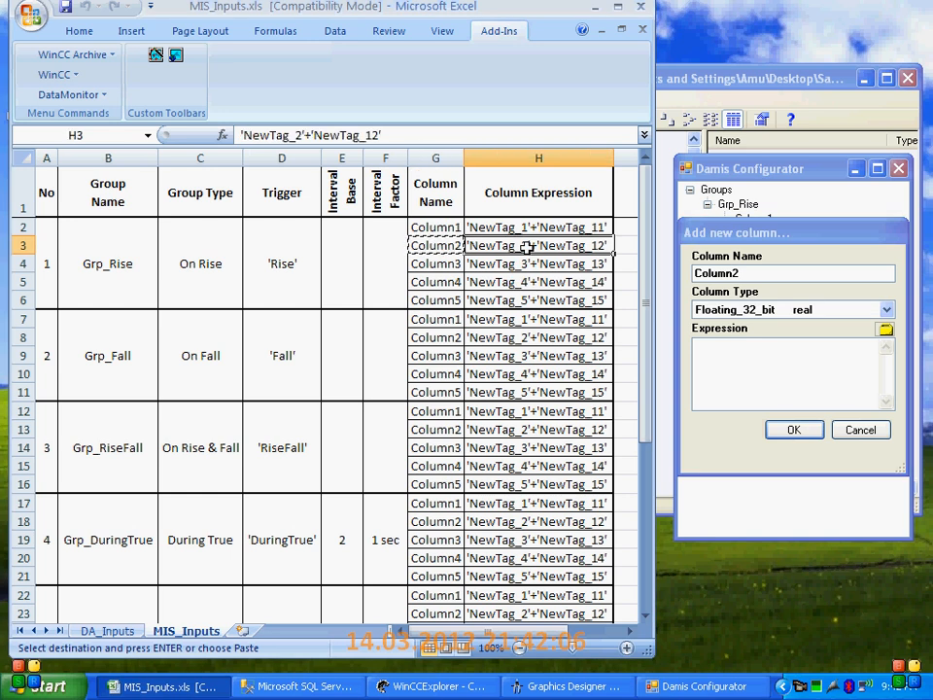
{"action": "key", "text": "ctrl+c"}
{"action": "left_click", "coordinate": [780, 364]}
{"action": "key", "text": "ctrl+v"}
{"action": "left_click", "coordinate": [806, 428]}
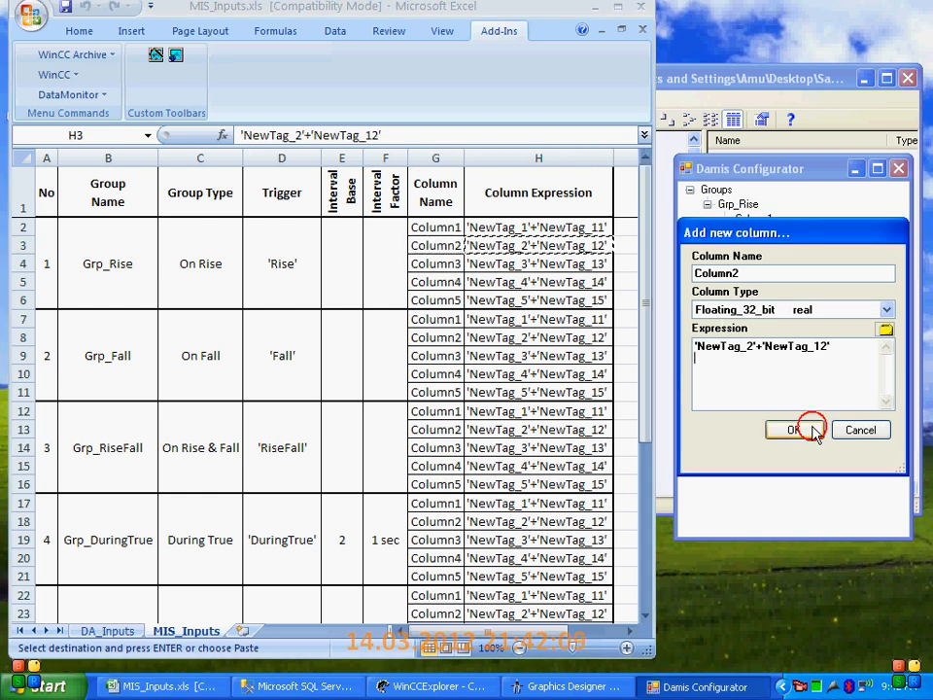
Start a third column in Grp_Rise named Column3 with the type Floating_32_bit real
{"action": "left_click", "coordinate": [438, 264]}
{"action": "key", "text": "ctrl+c"}
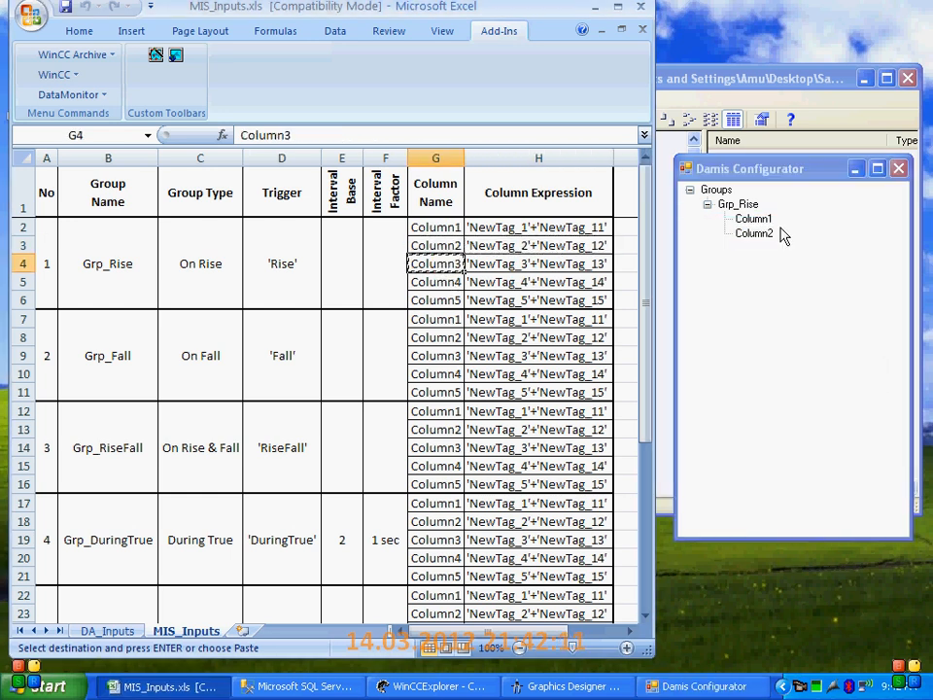
{"action": "right_click", "coordinate": [739, 208]}
{"action": "left_click", "coordinate": [773, 256]}
{"action": "left_click_drag", "start_coordinate": [783, 273], "coordinate": [676, 273]}
{"action": "key", "text": "ctrl+v"}
{"action": "left_click", "coordinate": [775, 309]}
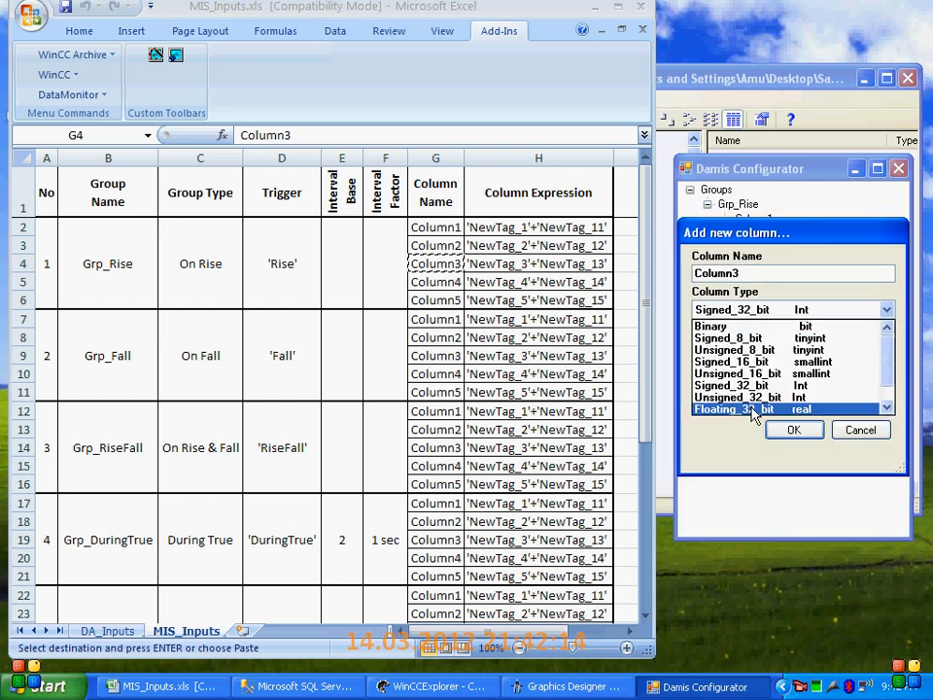
{"action": "left_click", "coordinate": [738, 410]}
Copy the expression 'NewTag_3'+'NewTag_13' from the workbook into Column3 and accept the column
{"action": "left_click", "coordinate": [475, 268]}
{"action": "left_click", "coordinate": [550, 267]}
{"action": "key", "text": "ctrl+c"}
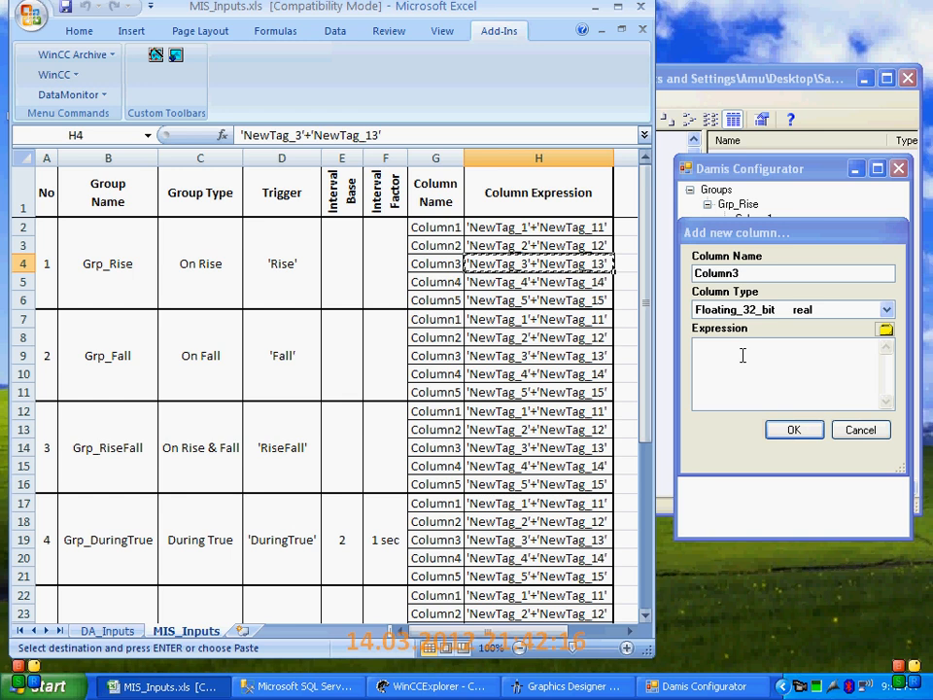
{"action": "left_click", "coordinate": [741, 354]}
{"action": "key", "text": "ctrl+v"}
{"action": "left_click", "coordinate": [800, 430]}
Start a fourth column in Grp_Rise named Column4 with the type Floating_32_bit real
{"action": "right_click", "coordinate": [736, 219]}
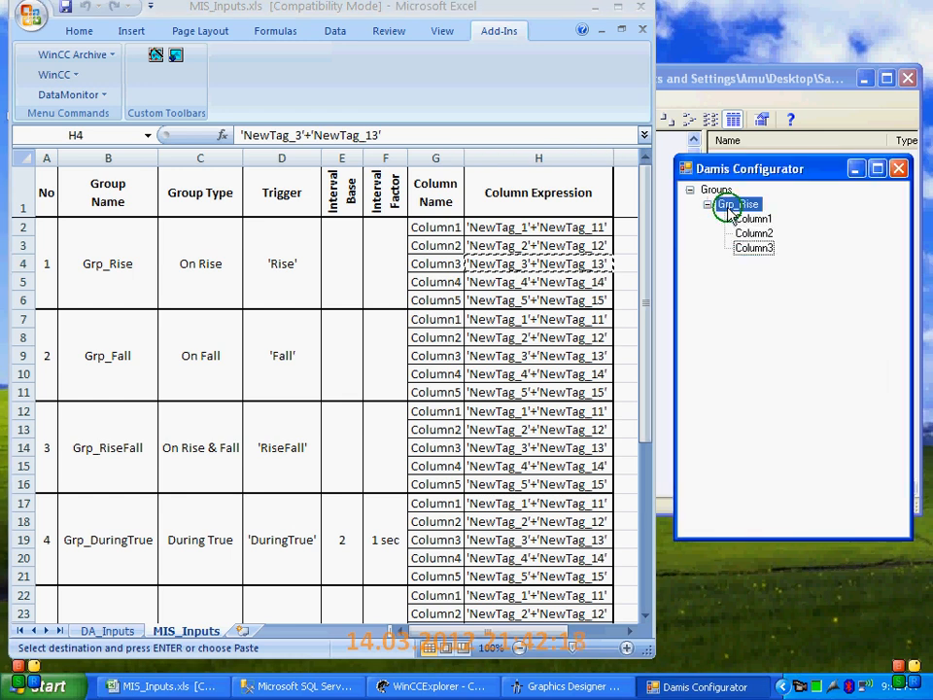
{"action": "right_click", "coordinate": [740, 204]}
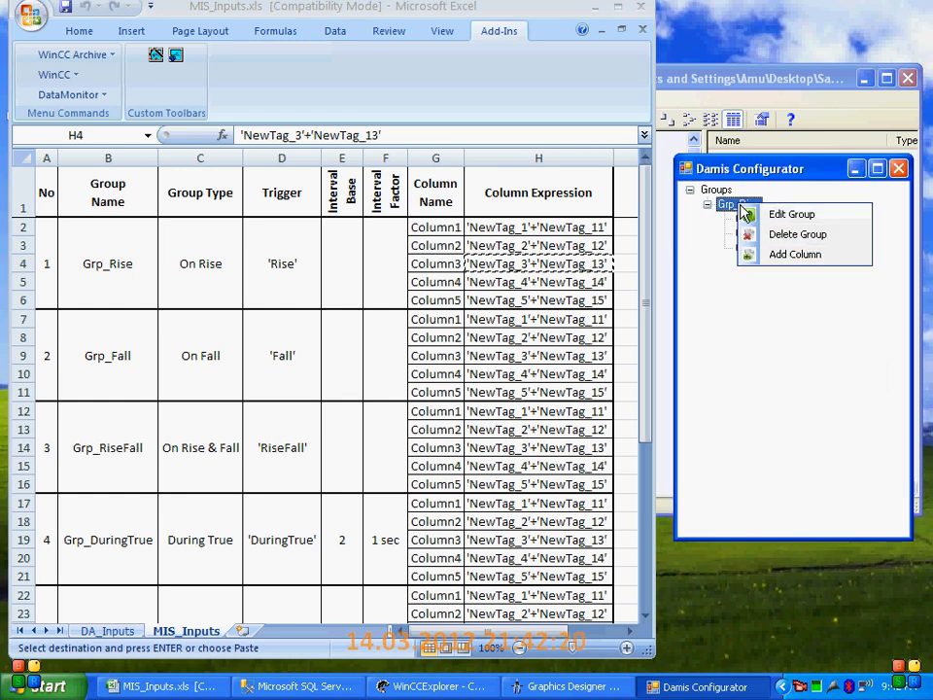
{"action": "left_click", "coordinate": [791, 251]}
{"action": "left_click", "coordinate": [454, 281]}
{"action": "key", "text": "ctrl+c"}
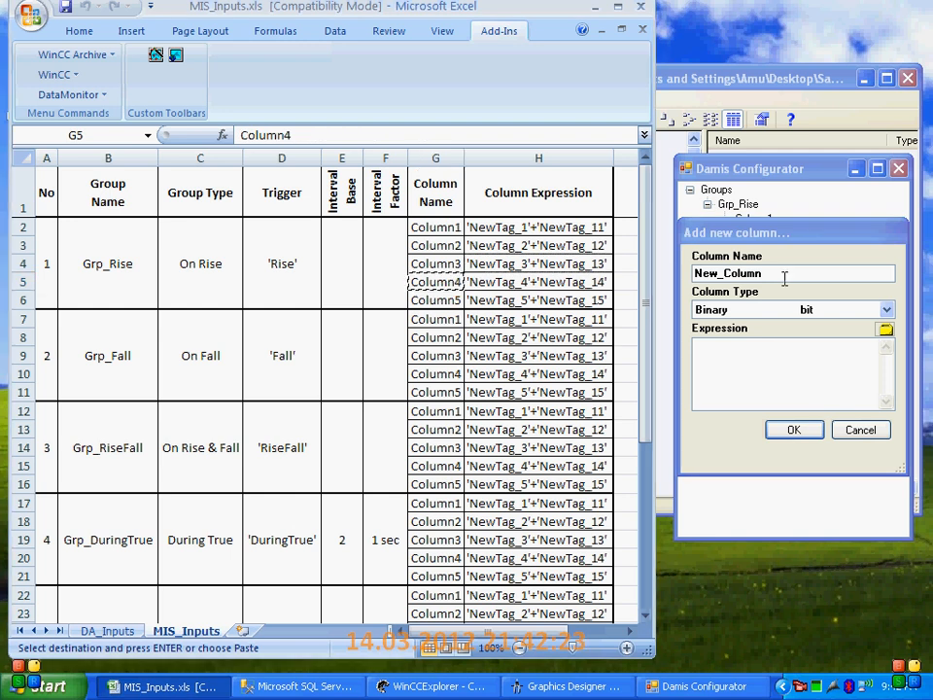
{"action": "left_click_drag", "start_coordinate": [783, 277], "coordinate": [635, 272]}
{"action": "key", "text": "ctrl+v"}
{"action": "left_click", "coordinate": [770, 309]}
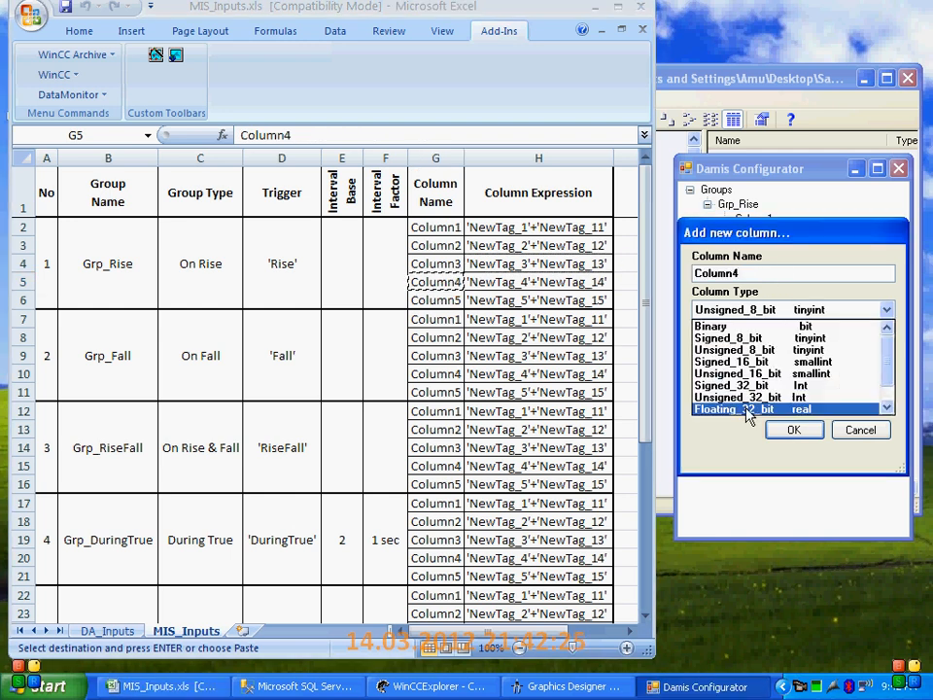
{"action": "left_click", "coordinate": [746, 407]}
Copy the expression 'NewTag_4'+'NewTag_14' from the workbook into Column4 and accept the column
{"action": "left_click", "coordinate": [537, 282]}
{"action": "key", "text": "ctrl+c"}
{"action": "left_click", "coordinate": [769, 357]}
{"action": "key", "text": "ctrl+v"}
{"action": "left_click", "coordinate": [817, 428]}
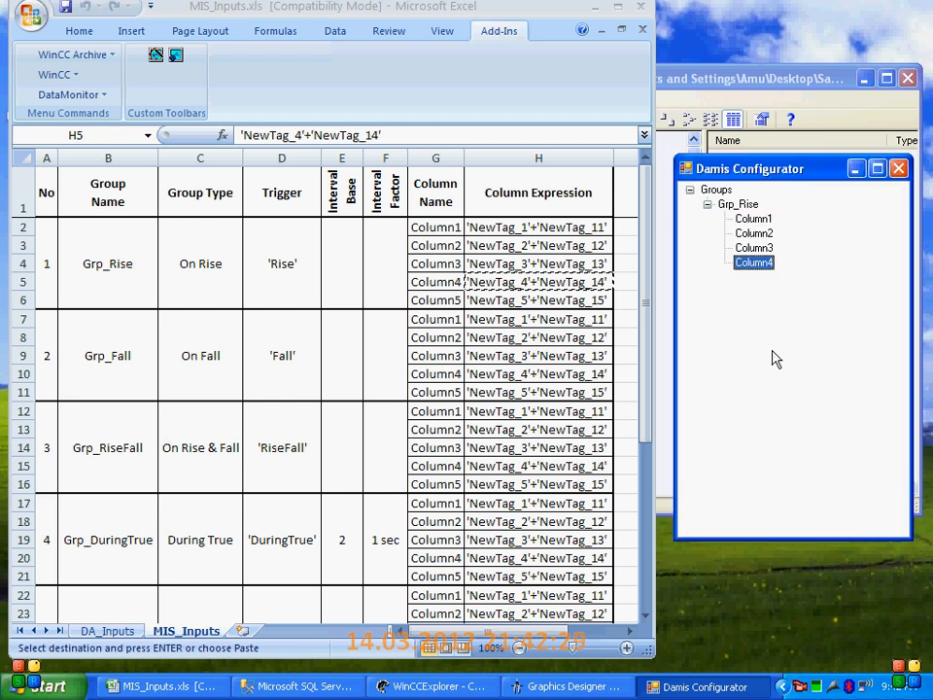
Start a fifth column in Grp_Rise named Column5 with the type Floating_32_bit real
{"action": "right_click", "coordinate": [729, 204]}
{"action": "left_click", "coordinate": [788, 254]}
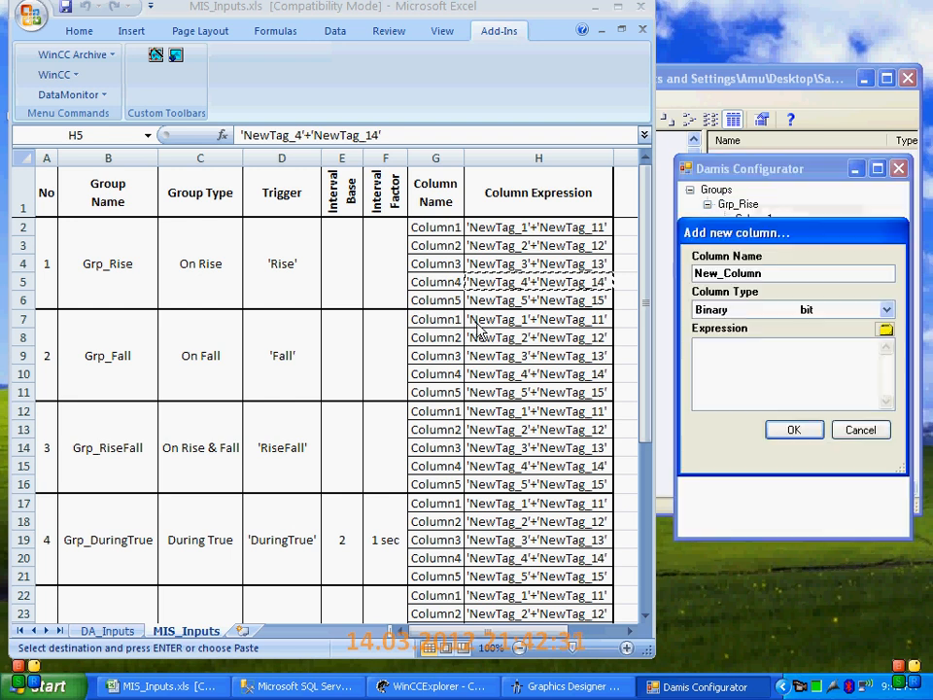
{"action": "left_click", "coordinate": [439, 299]}
{"action": "key", "text": "ctrl+c"}
{"action": "double_click", "coordinate": [764, 276]}
{"action": "key", "text": "ctrl+v"}
{"action": "left_click", "coordinate": [762, 309]}
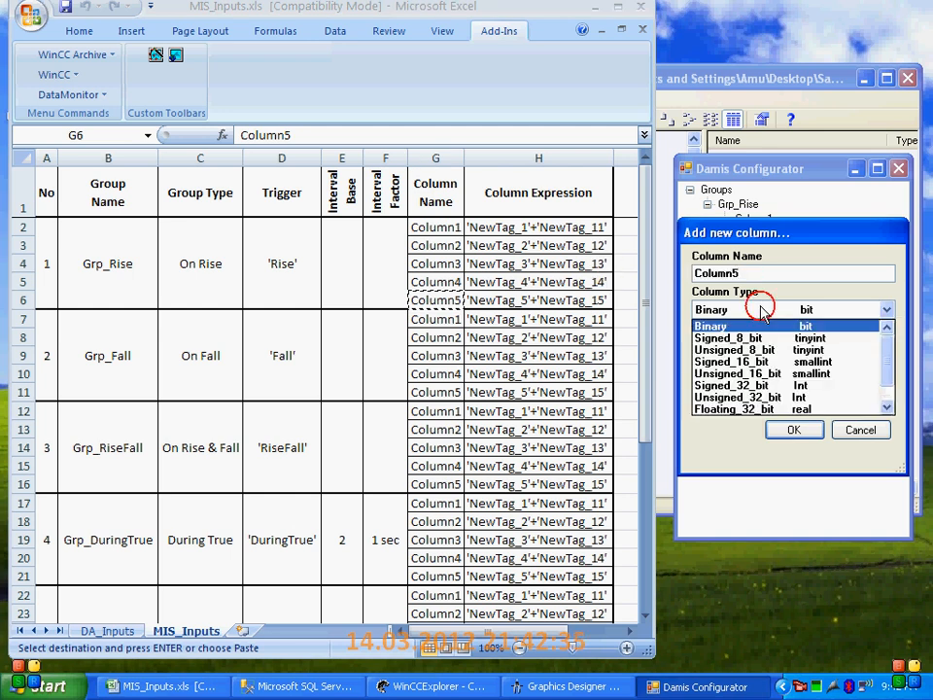
{"action": "left_click", "coordinate": [743, 413]}
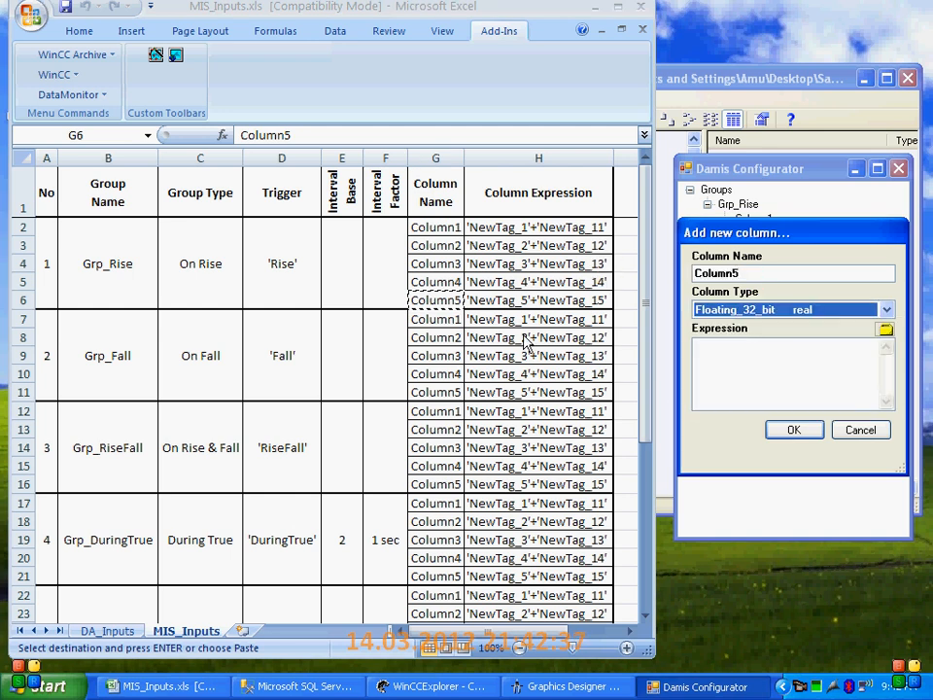
Copy the expression 'NewTag_5'+'NewTag_15' from the workbook into Column5 of Grp_Rise and accept the column
{"action": "left_click", "coordinate": [469, 302]}
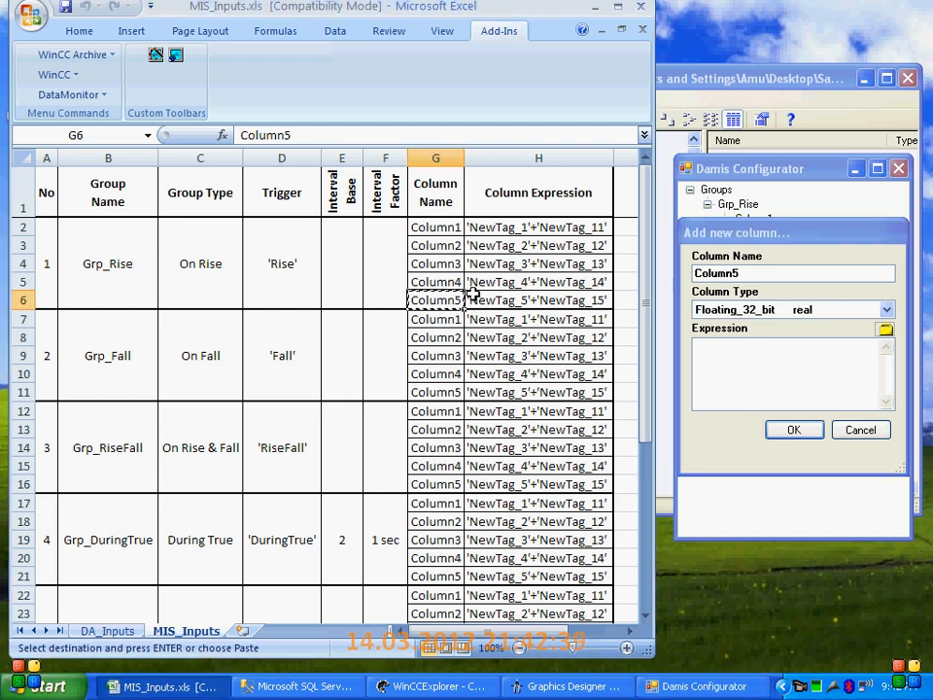
{"action": "left_click", "coordinate": [561, 304]}
{"action": "key", "text": "ctrl+c"}
{"action": "left_click", "coordinate": [757, 356]}
{"action": "key", "text": "ctrl+v"}
{"action": "left_click", "coordinate": [792, 430]}
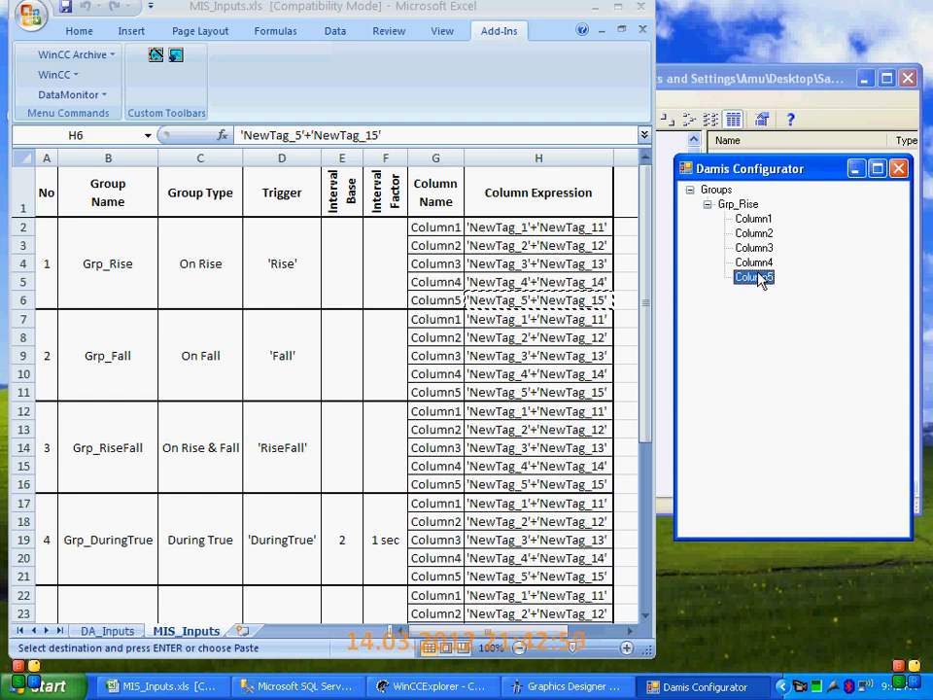
Collapse Grp_Rise and start a new group named Grp_Fall, copied from the workbook, with the type Fall Event
{"action": "left_click", "coordinate": [707, 205]}
{"action": "left_click", "coordinate": [97, 357]}
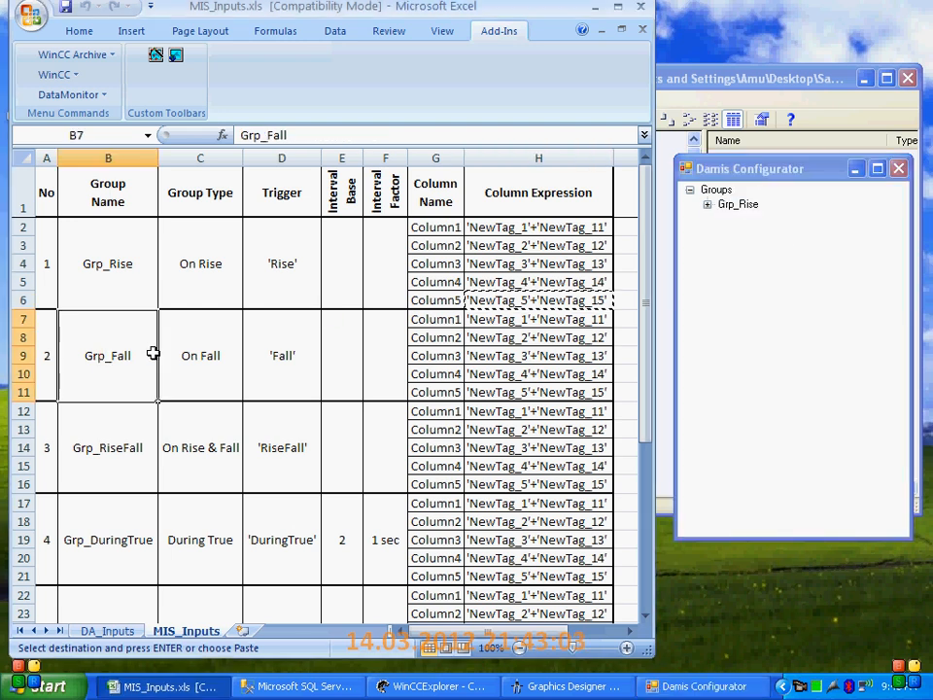
{"action": "key", "text": "ctrl+c"}
{"action": "right_click", "coordinate": [718, 191]}
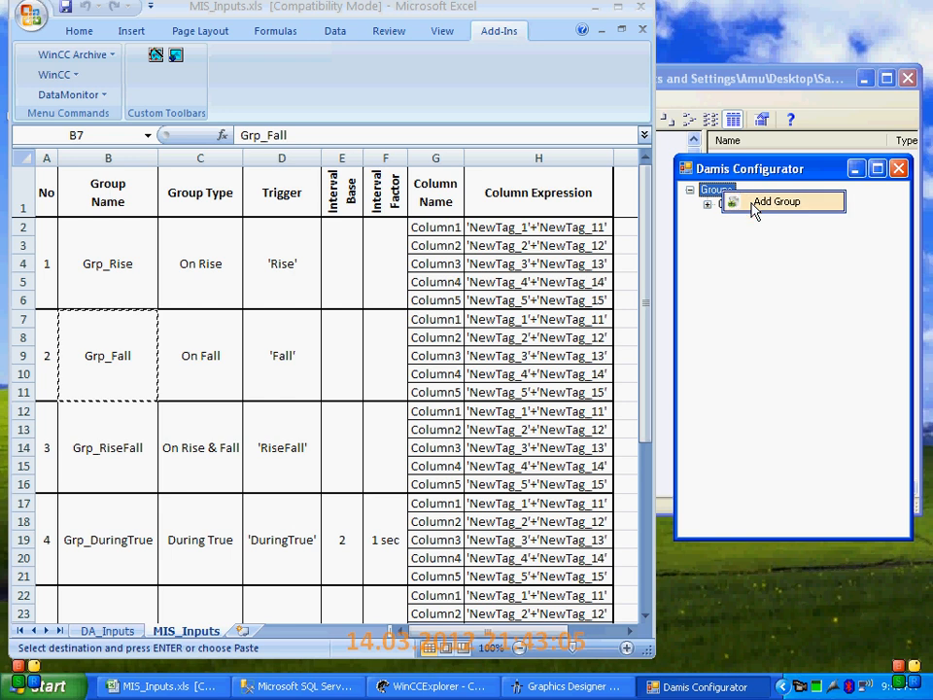
{"action": "left_click", "coordinate": [767, 202]}
{"action": "key", "text": "ctrl+v"}
{"action": "left_click", "coordinate": [790, 309]}
{"action": "left_click", "coordinate": [767, 335]}
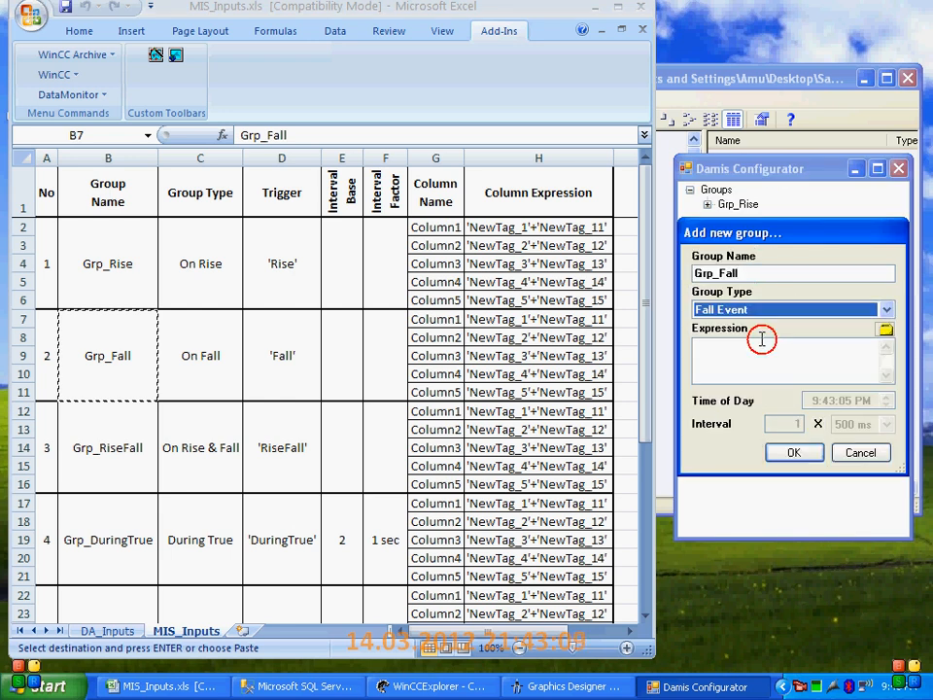
Copy the trigger 'Fall' from the workbook into the Grp_Fall expression and accept the group
{"action": "left_click", "coordinate": [316, 372]}
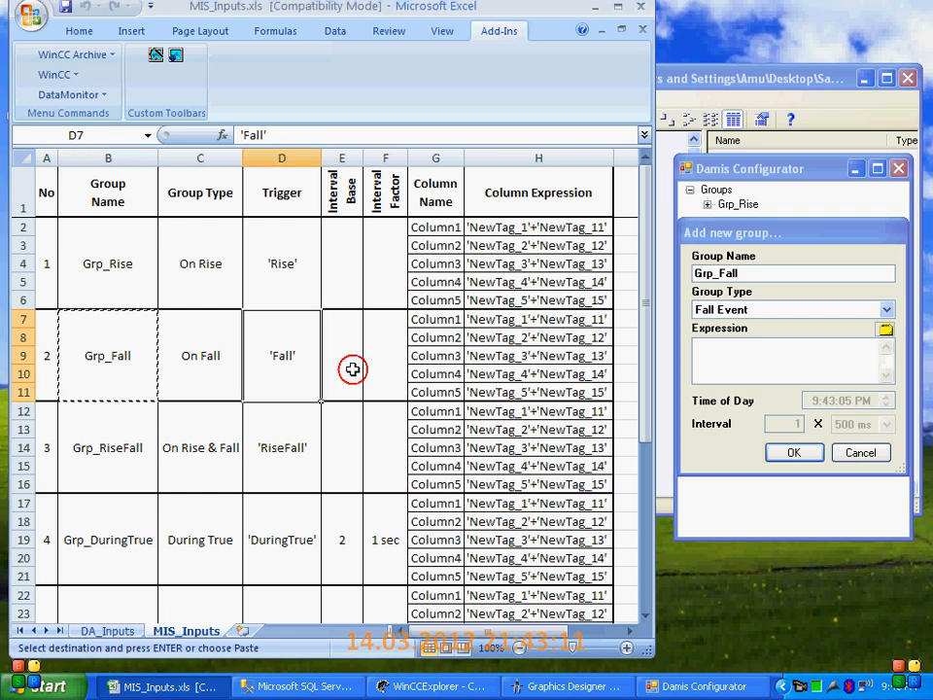
{"action": "key", "text": "ctrl+c"}
{"action": "left_click", "coordinate": [704, 371]}
{"action": "key", "text": "ctrl+v"}
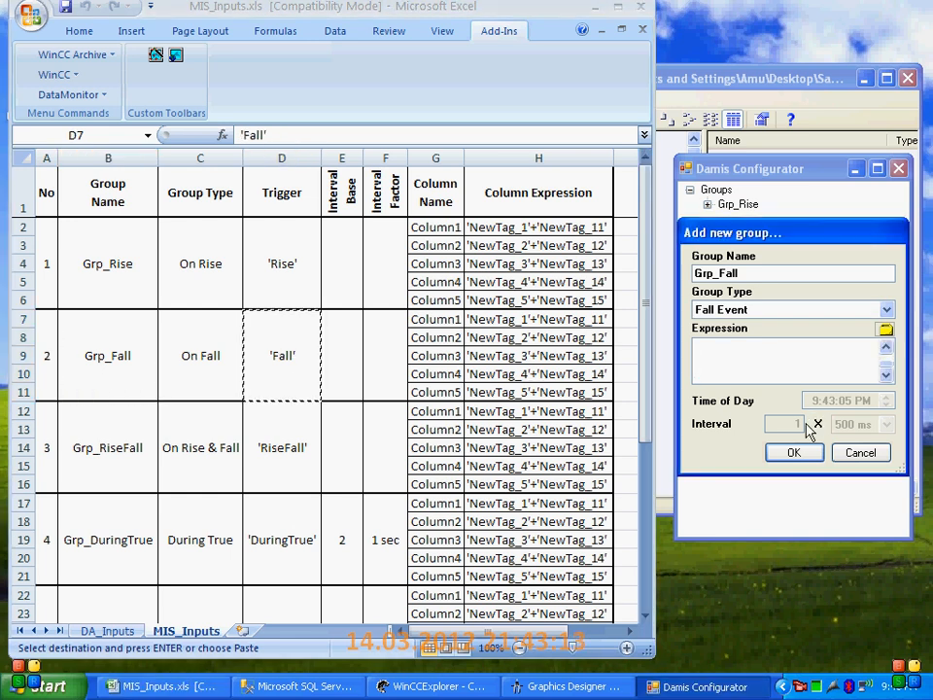
{"action": "left_click", "coordinate": [886, 347]}
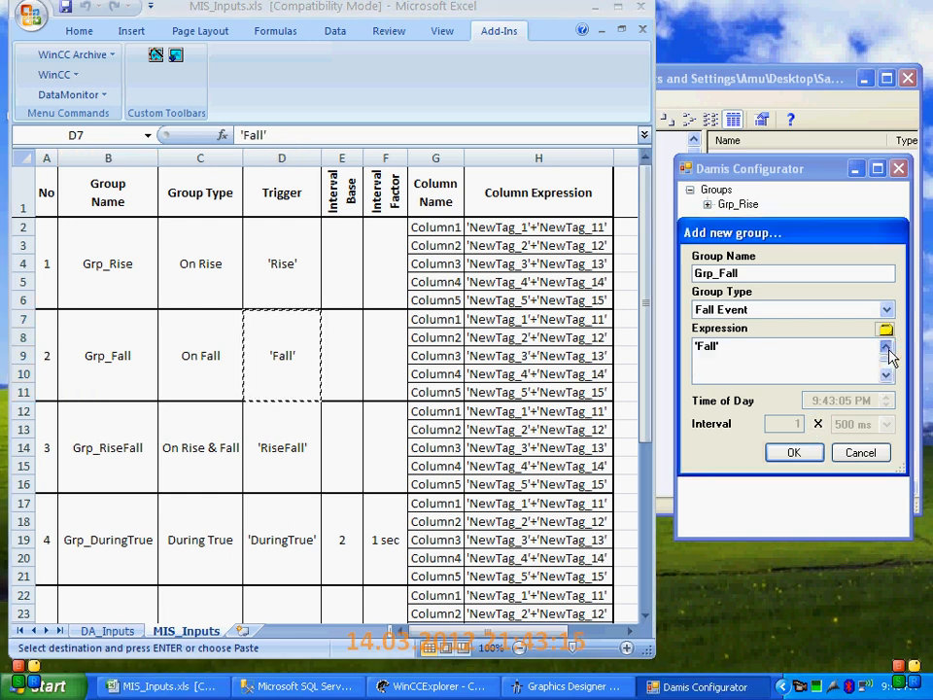
{"action": "left_click", "coordinate": [795, 454]}
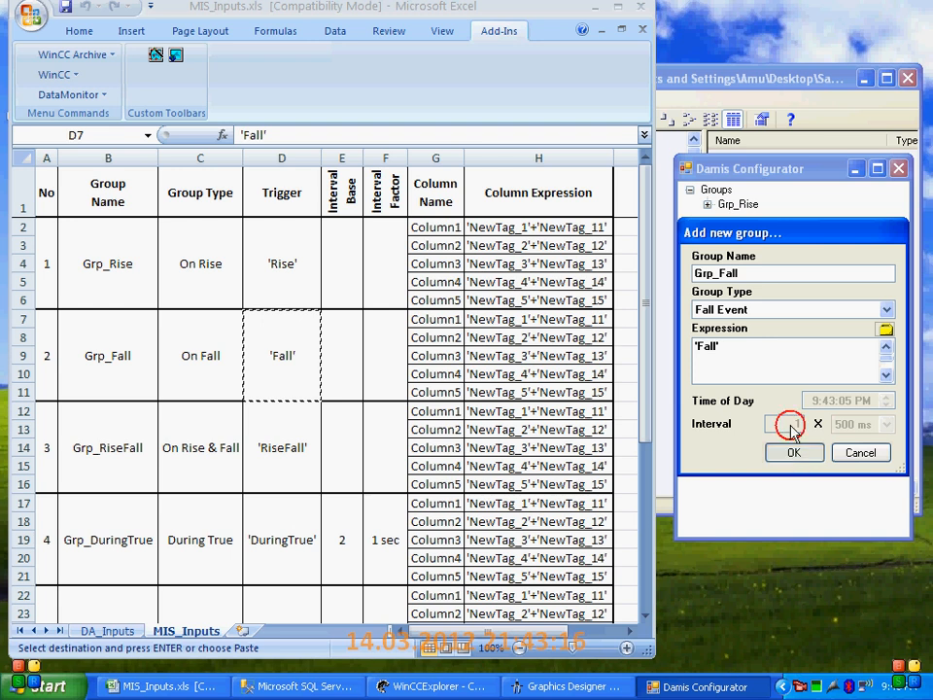
Start the first column in Grp_Fall with the name Column1 copied from the workbook
{"action": "left_click", "coordinate": [427, 319]}
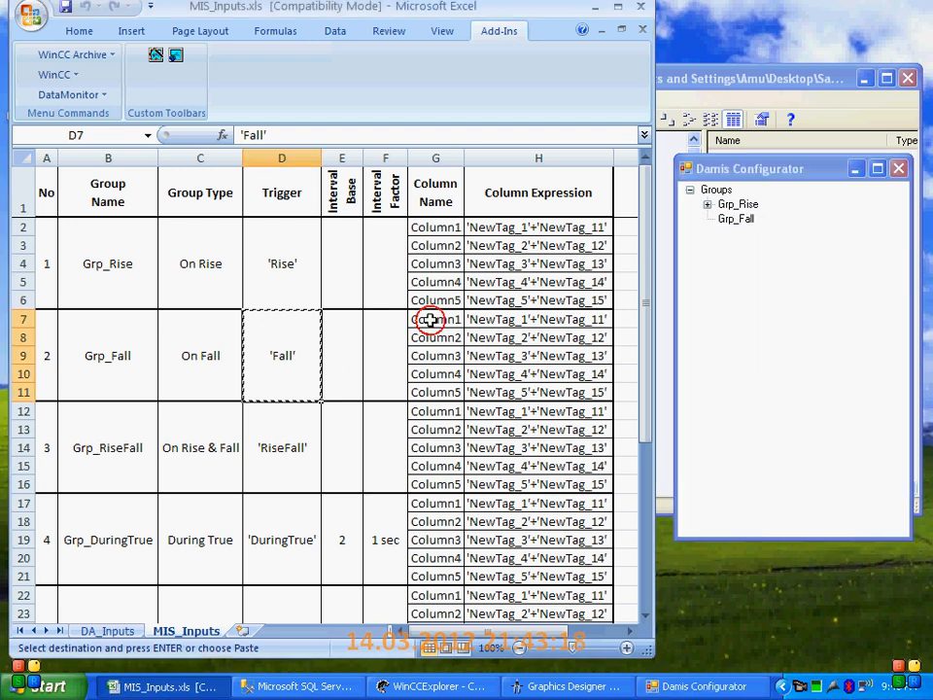
{"action": "key", "text": "ctrl+c"}
{"action": "right_click", "coordinate": [731, 220]}
{"action": "left_click", "coordinate": [769, 266]}
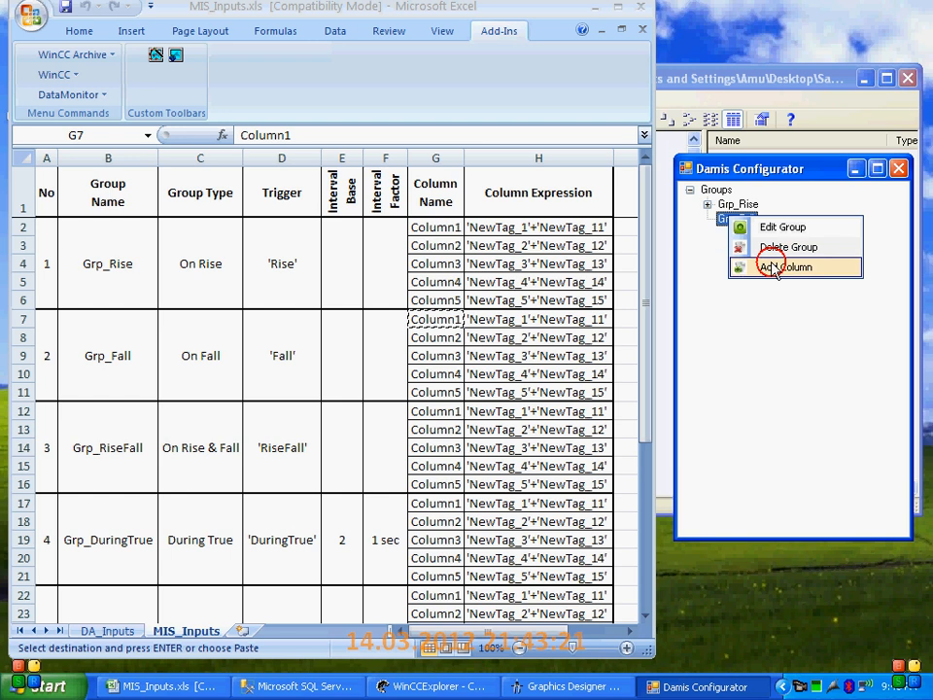
{"action": "double_click", "coordinate": [769, 273]}
{"action": "key", "text": "ctrl+v"}
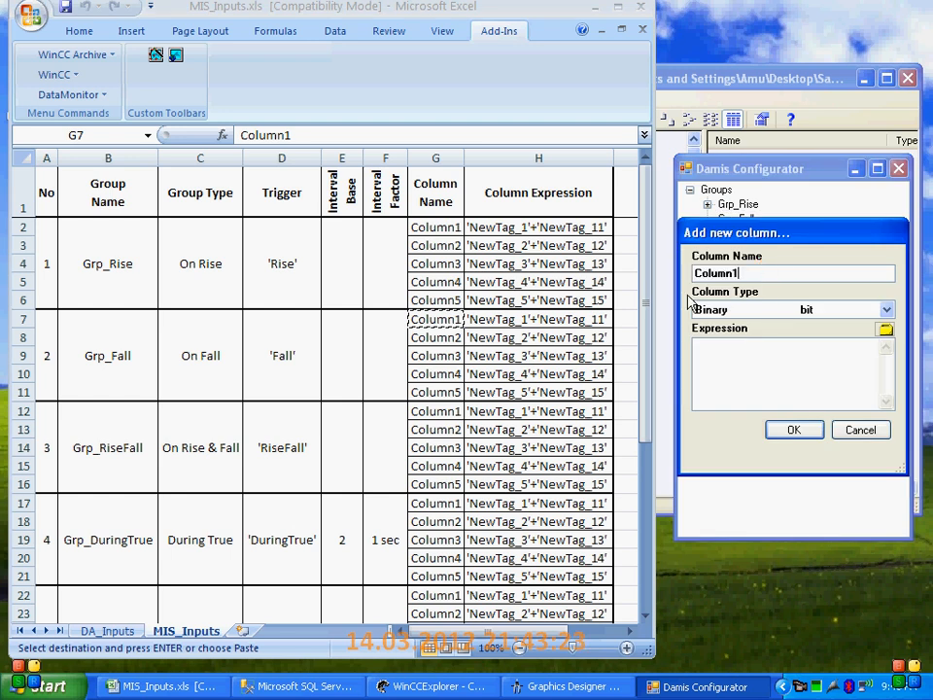
Give Column1 of Grp_Fall the type Floating_32_bit real and the workbook expression 'NewTag_1'+'NewTag_11', and accept the column
{"action": "left_click", "coordinate": [510, 321]}
{"action": "key", "text": "ctrl+c"}
{"action": "left_click", "coordinate": [771, 308]}
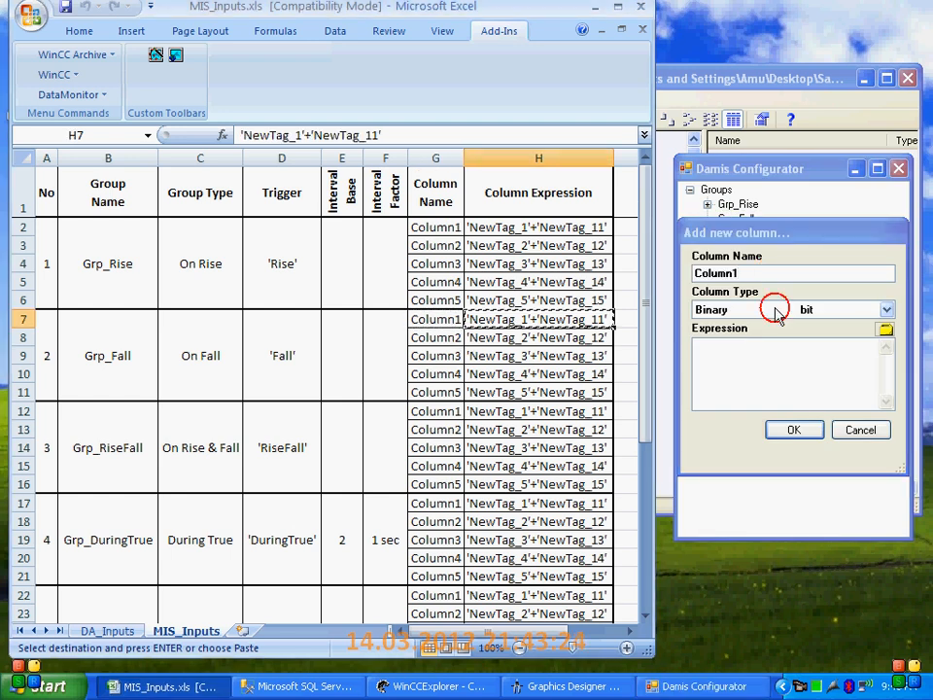
{"action": "left_click", "coordinate": [719, 408]}
{"action": "left_click", "coordinate": [743, 371]}
{"action": "key", "text": "ctrl+v"}
{"action": "left_click", "coordinate": [792, 428]}
Start a second column in Grp_Fall named Column2 with the type Floating_32_bit real
{"action": "right_click", "coordinate": [750, 232]}
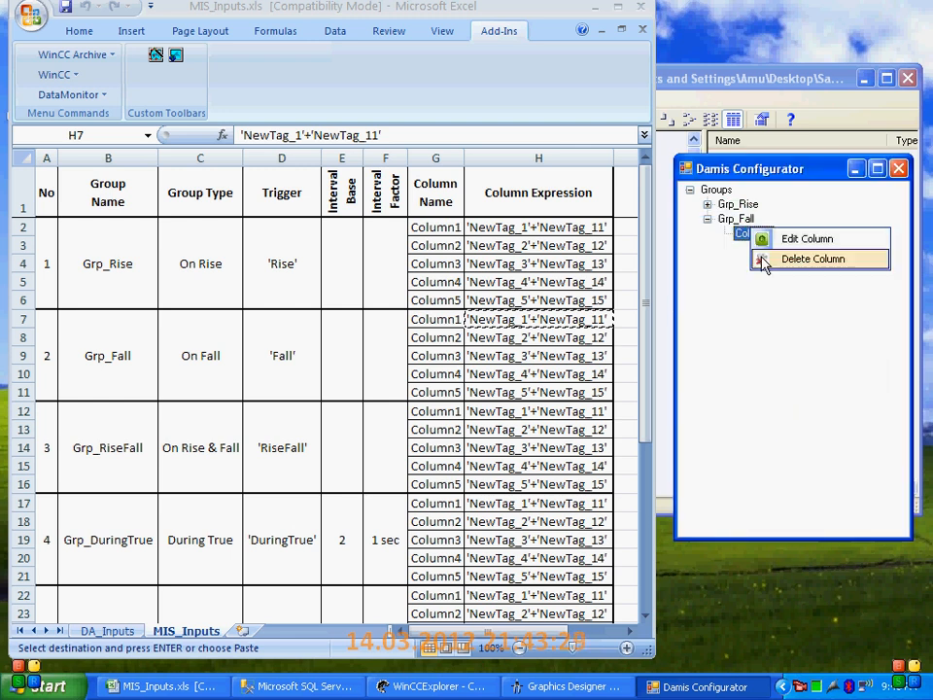
{"action": "left_click", "coordinate": [735, 218]}
{"action": "right_click", "coordinate": [736, 219]}
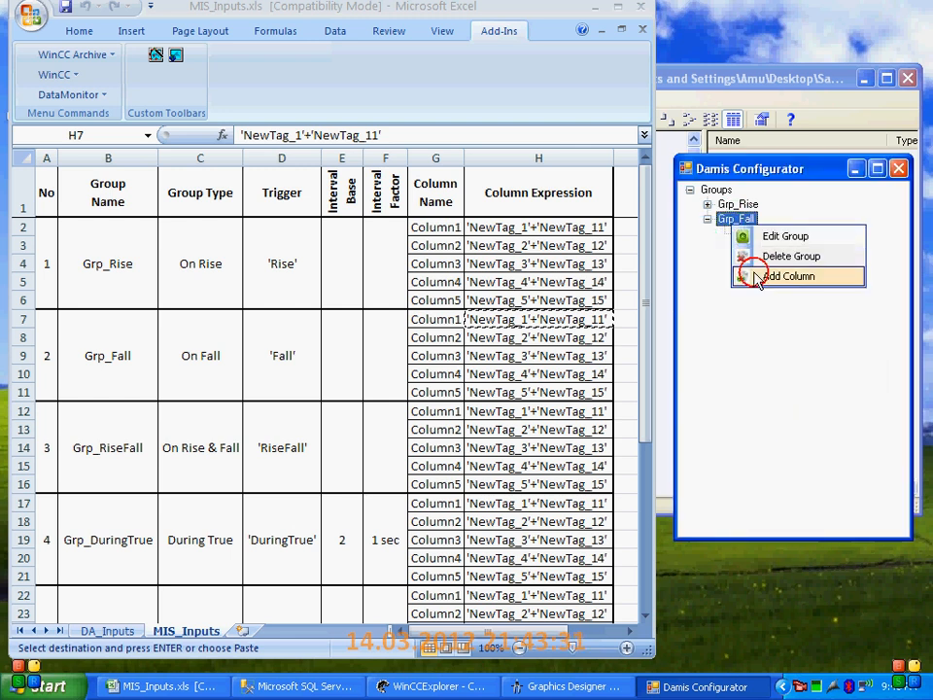
{"action": "left_click", "coordinate": [766, 273]}
{"action": "left_click", "coordinate": [433, 338]}
{"action": "key", "text": "ctrl+c"}
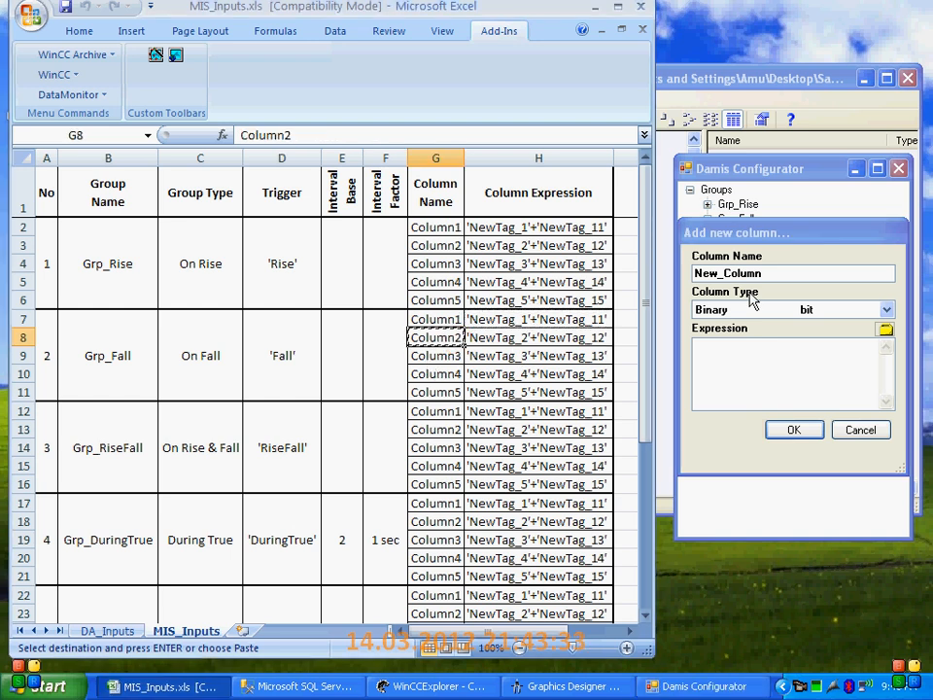
{"action": "double_click", "coordinate": [776, 273]}
{"action": "key", "text": "ctrl+v"}
{"action": "left_click", "coordinate": [740, 308]}
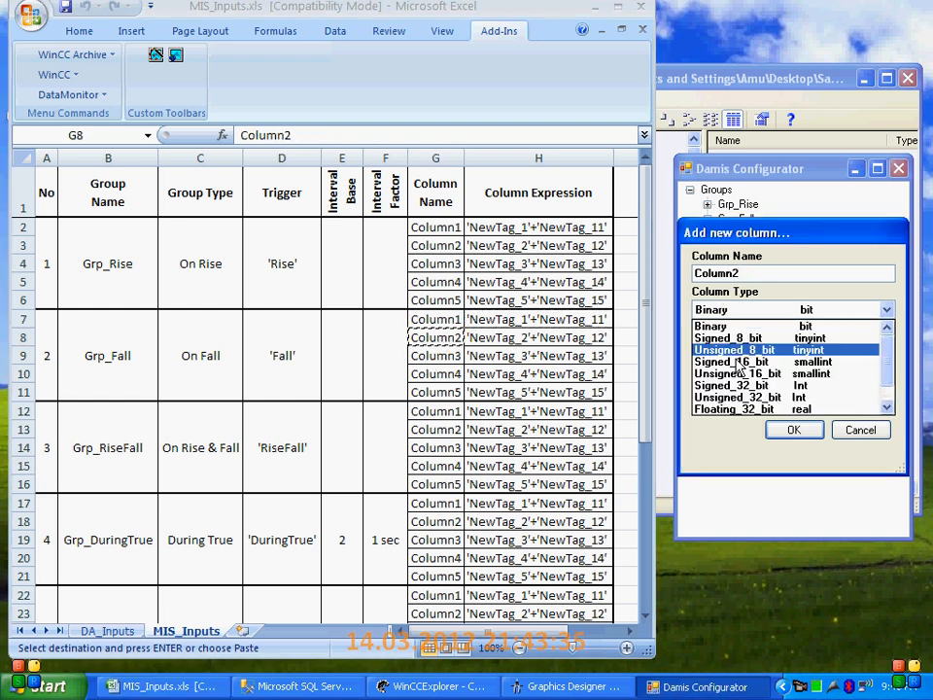
{"action": "left_click", "coordinate": [729, 409]}
Copy the expression 'NewTag_2'+'NewTag_12' from the workbook into Column2 of Grp_Fall and accept the column
{"action": "left_click", "coordinate": [541, 337]}
{"action": "key", "text": "ctrl+c"}
{"action": "left_click", "coordinate": [738, 346]}
{"action": "key", "text": "ctrl+v"}
{"action": "left_click", "coordinate": [792, 430]}
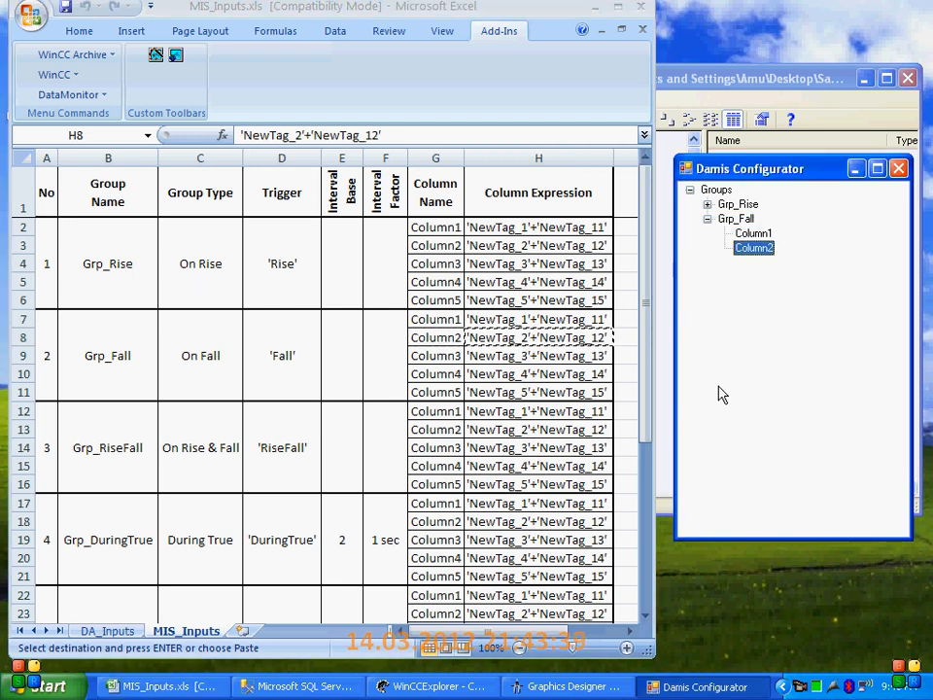
Start a third column in Grp_Fall named Column3 with the type Floating_32_bit real
{"action": "left_click", "coordinate": [437, 355]}
{"action": "key", "text": "ctrl+c"}
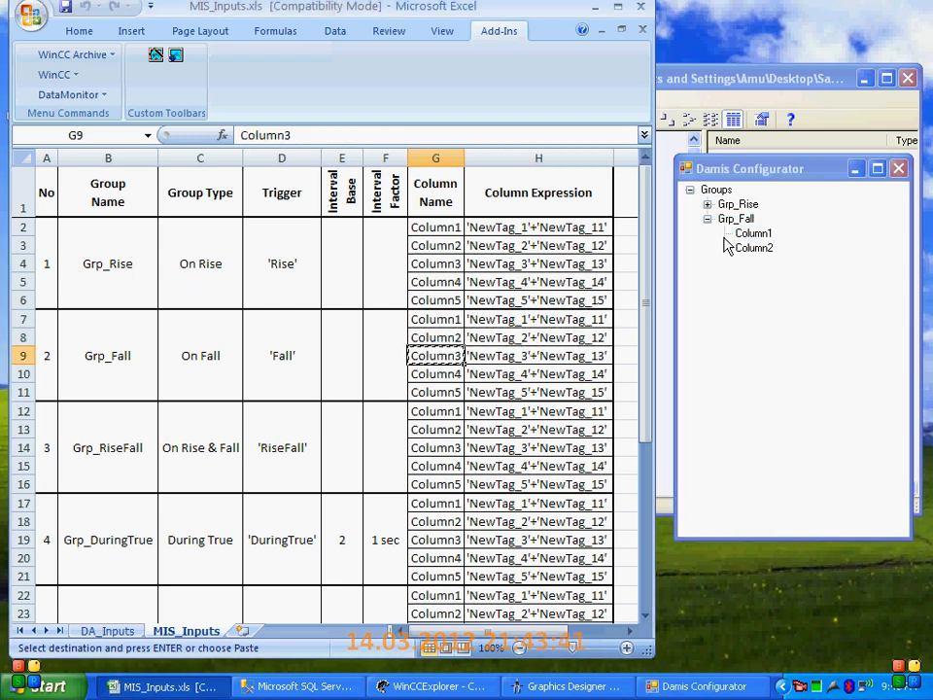
{"action": "right_click", "coordinate": [745, 222]}
{"action": "left_click", "coordinate": [787, 275]}
{"action": "double_click", "coordinate": [753, 274]}
{"action": "key", "text": "ctrl+v"}
{"action": "left_click", "coordinate": [714, 309]}
{"action": "left_click", "coordinate": [727, 409]}
Copy the expression 'NewTag_3'+'NewTag_13' from the workbook into Column3 of Grp_Fall and accept the column
{"action": "left_click", "coordinate": [499, 354]}
{"action": "key", "text": "ctrl+c"}
{"action": "left_click", "coordinate": [711, 357]}
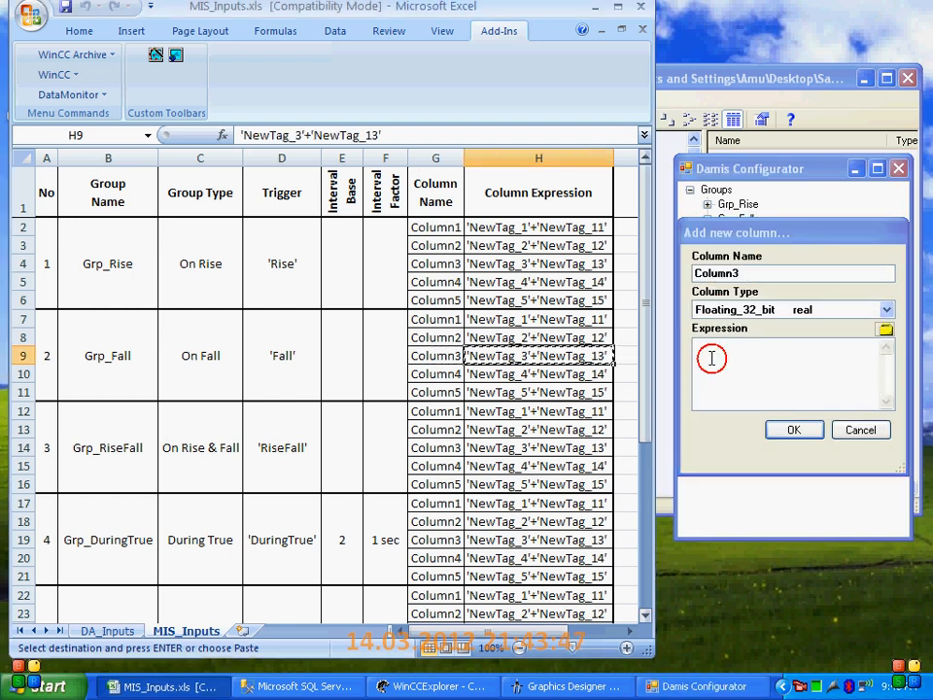
{"action": "key", "text": "ctrl+v"}
{"action": "left_click", "coordinate": [797, 429]}
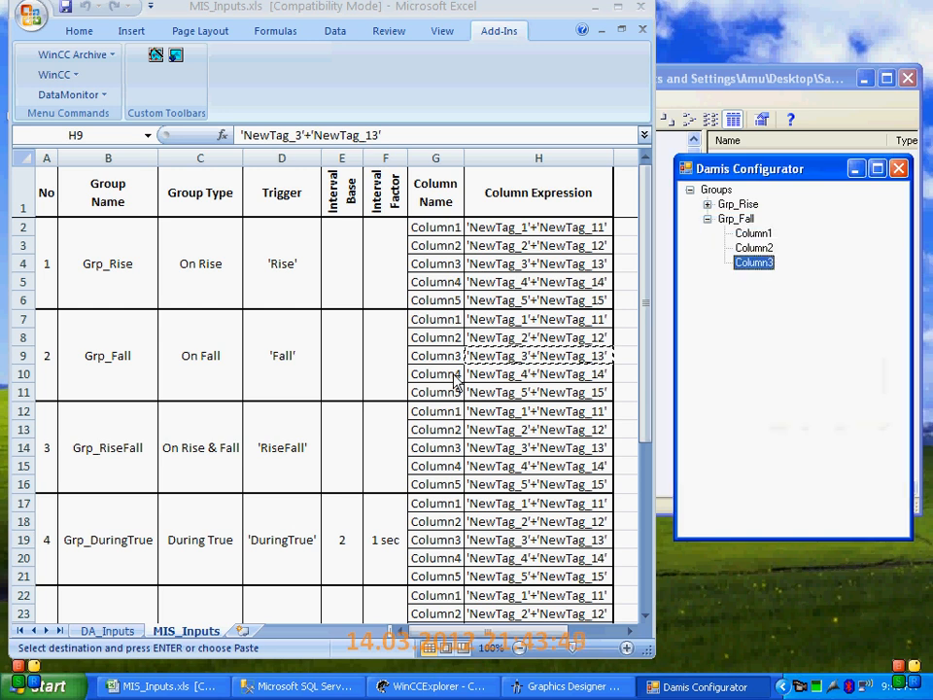
Start a fourth column in Grp_Fall with the name Column4 copied from the workbook
{"action": "left_click", "coordinate": [435, 373]}
{"action": "key", "text": "ctrl+c"}
{"action": "right_click", "coordinate": [751, 219]}
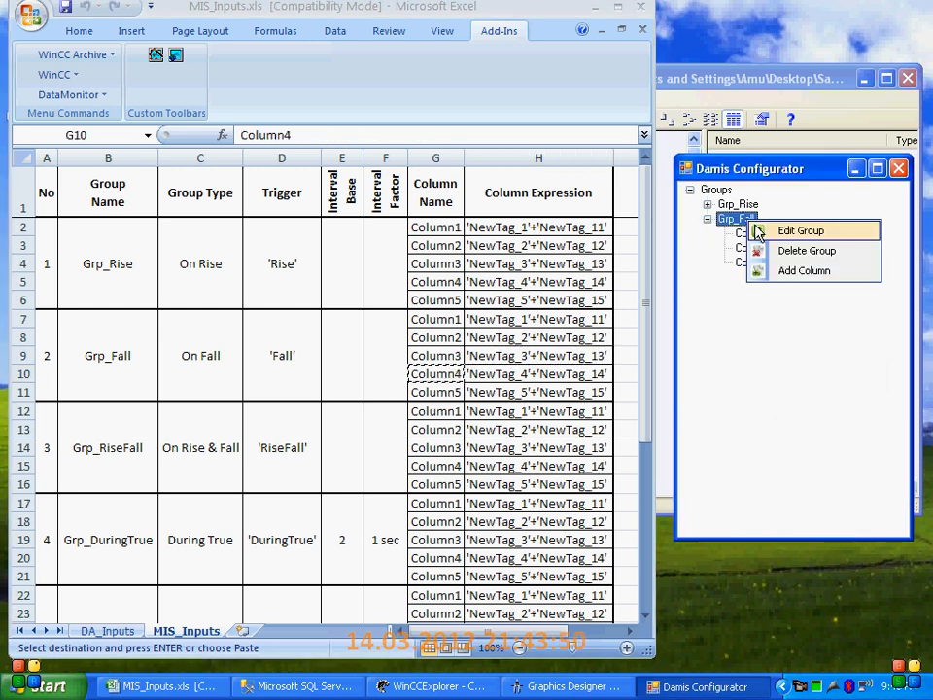
{"action": "left_click", "coordinate": [758, 269]}
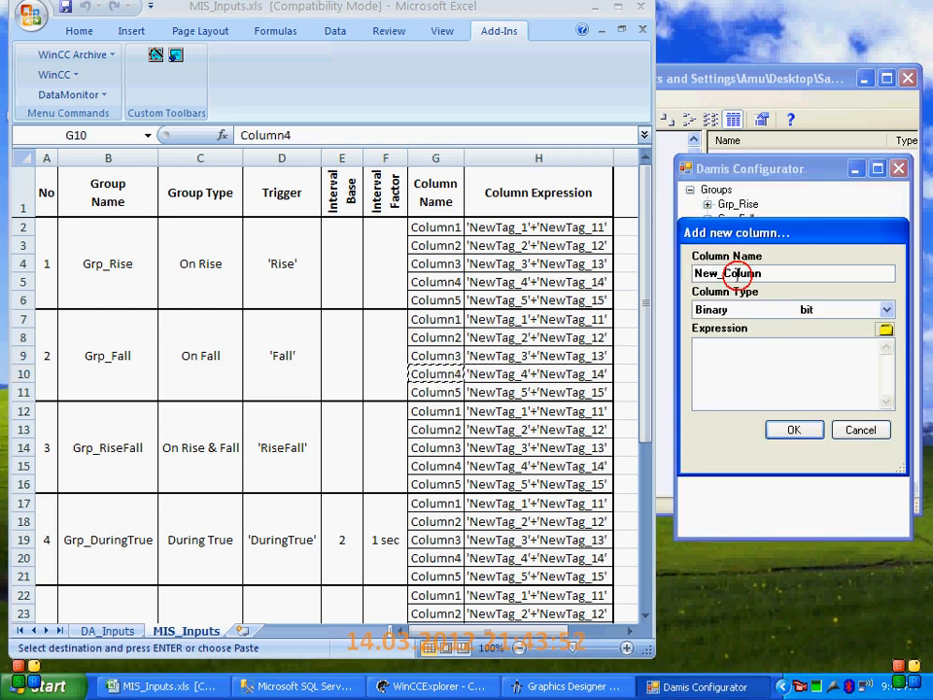
{"action": "key", "text": "ctrl+v"}
Copy the expression 'NewTag_4'+'NewTag_14' from the workbook into Column4 of Grp_Fall and accept the column
{"action": "left_click", "coordinate": [506, 373]}
{"action": "key", "text": "ctrl+c"}
{"action": "left_click", "coordinate": [723, 352]}
{"action": "key", "text": "ctrl+v"}
{"action": "left_click", "coordinate": [791, 430]}
Start a fifth column in Grp_Fall named Column5 with the type Floating_32_bit real
{"action": "left_click", "coordinate": [437, 392]}
{"action": "key", "text": "ctrl+c"}
{"action": "right_click", "coordinate": [738, 218]}
{"action": "left_click", "coordinate": [787, 267]}
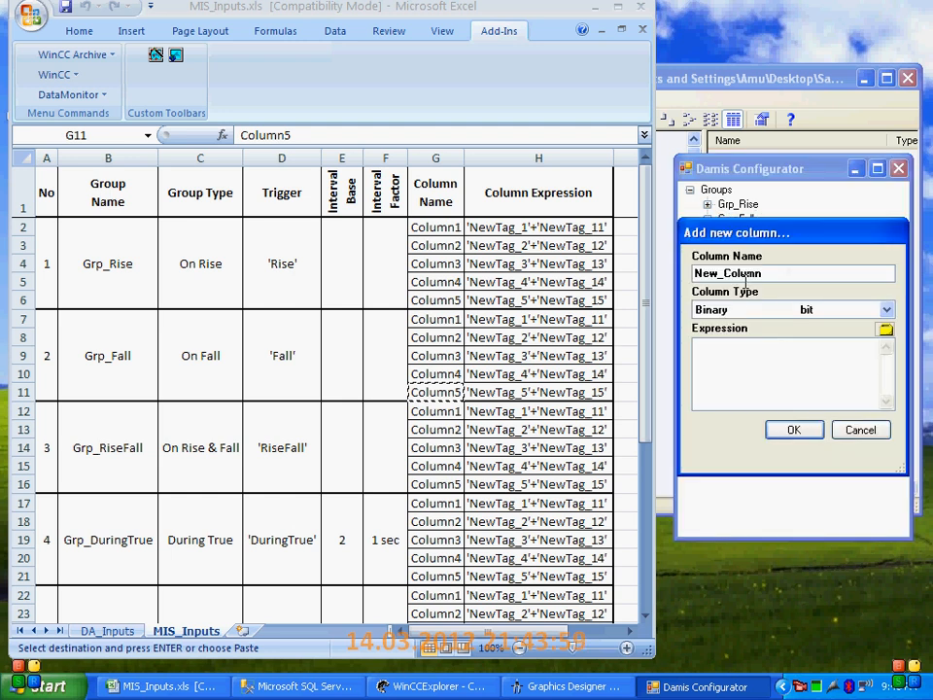
{"action": "double_click", "coordinate": [757, 275]}
{"action": "key", "text": "ctrl+v"}
{"action": "left_click", "coordinate": [771, 309]}
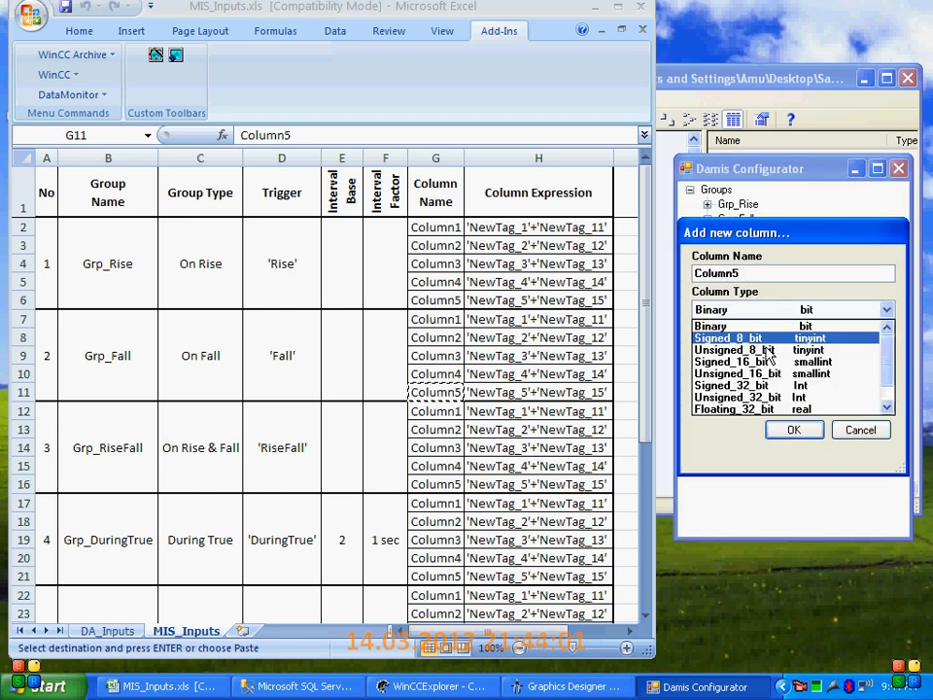
{"action": "left_click", "coordinate": [743, 409]}
Copy the expression 'NewTag_5'+'NewTag_15' from the workbook into Column5 of Grp_Fall and accept the column
{"action": "left_click", "coordinate": [544, 392]}
{"action": "key", "text": "ctrl+c"}
{"action": "left_click", "coordinate": [759, 381]}
{"action": "key", "text": "ctrl+v"}
{"action": "left_click", "coordinate": [795, 429]}
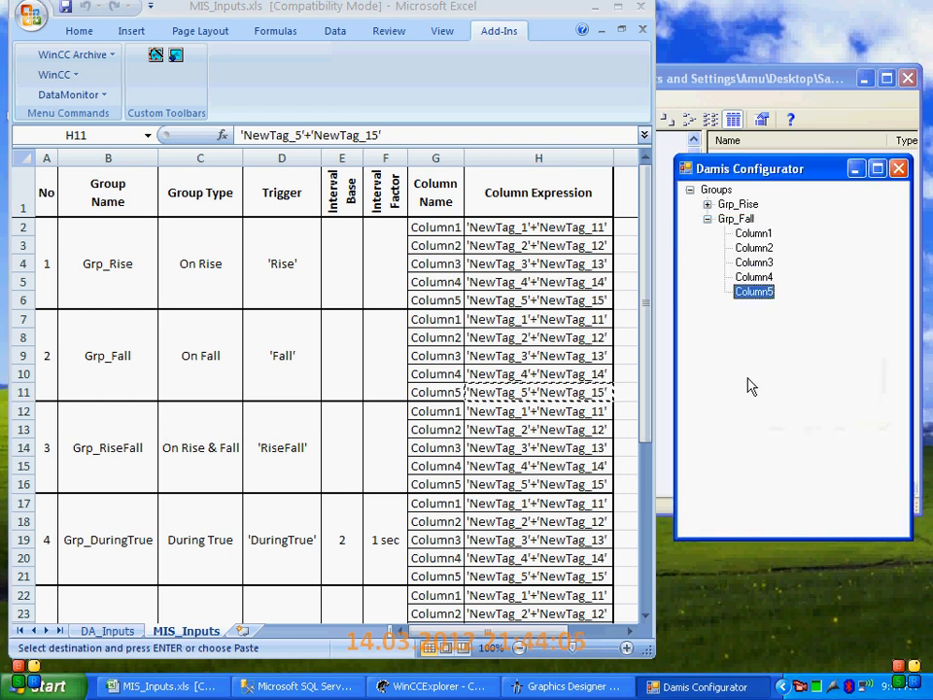
Collapse Grp_Fall and start a new group named Grp_RiseFall with the type Rise and Fall Event
{"action": "left_click", "coordinate": [706, 220]}
{"action": "left_click", "coordinate": [116, 457]}
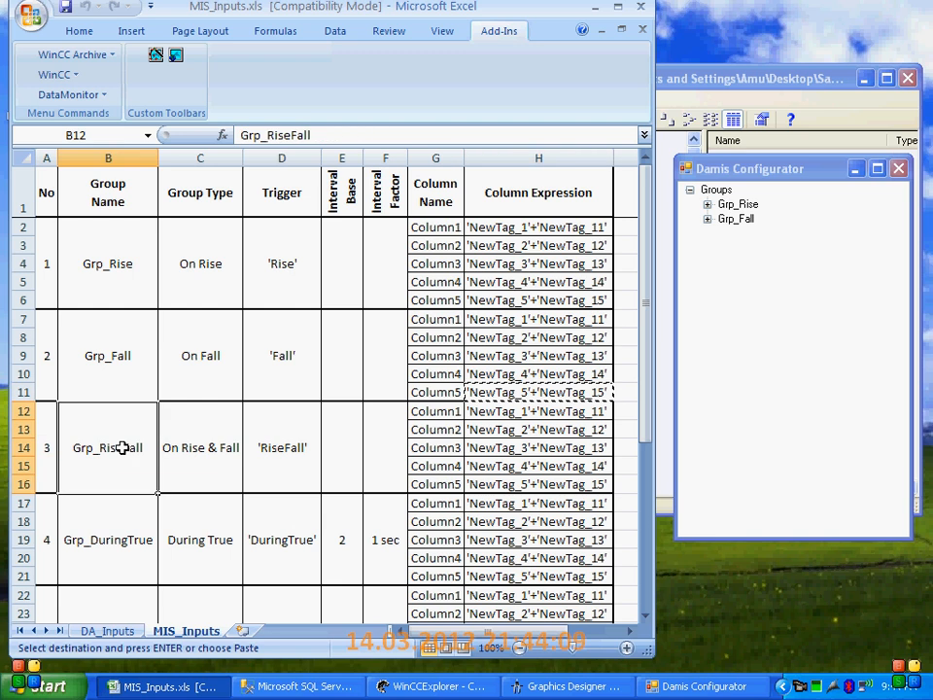
{"action": "key", "text": "ctrl+c"}
{"action": "right_click", "coordinate": [714, 195]}
{"action": "right_click", "coordinate": [718, 191]}
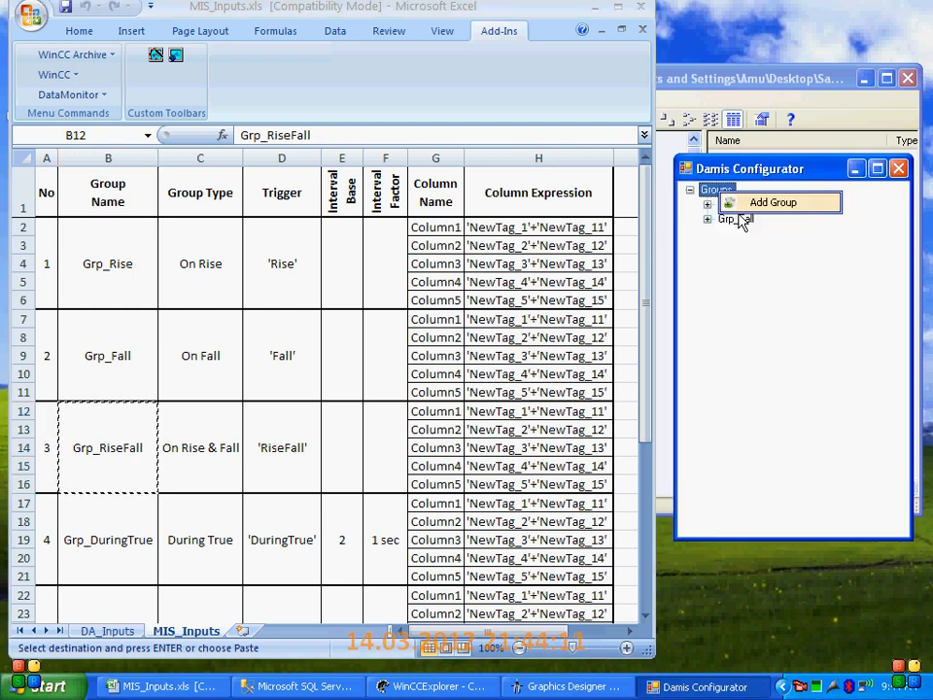
{"action": "left_click", "coordinate": [753, 204]}
{"action": "left_click_drag", "start_coordinate": [773, 273], "coordinate": [673, 275]}
{"action": "key", "text": "ctrl+v"}
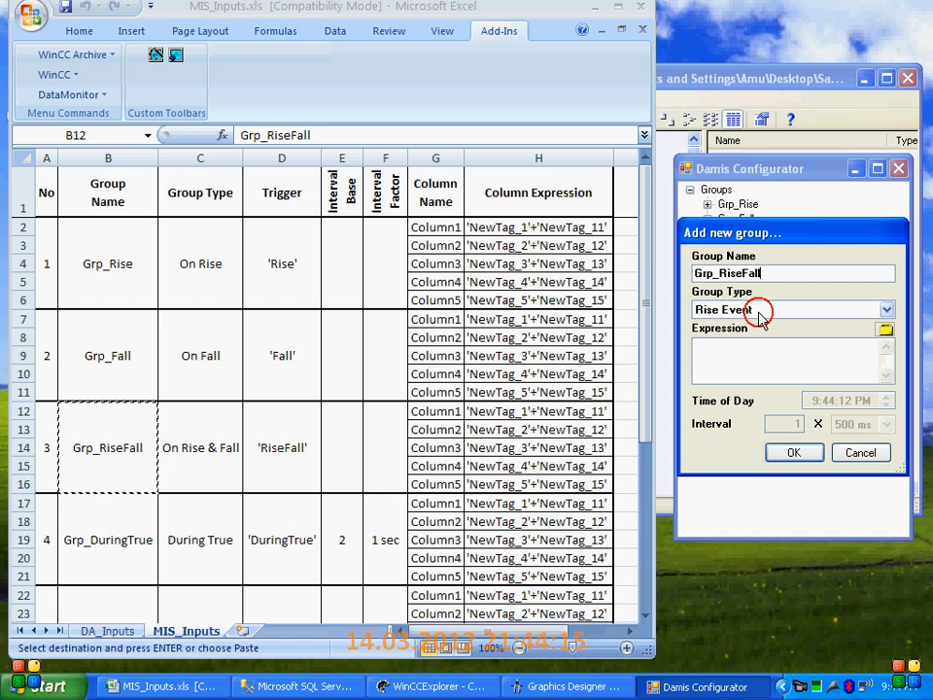
{"action": "left_click", "coordinate": [758, 311]}
{"action": "left_click", "coordinate": [755, 352]}
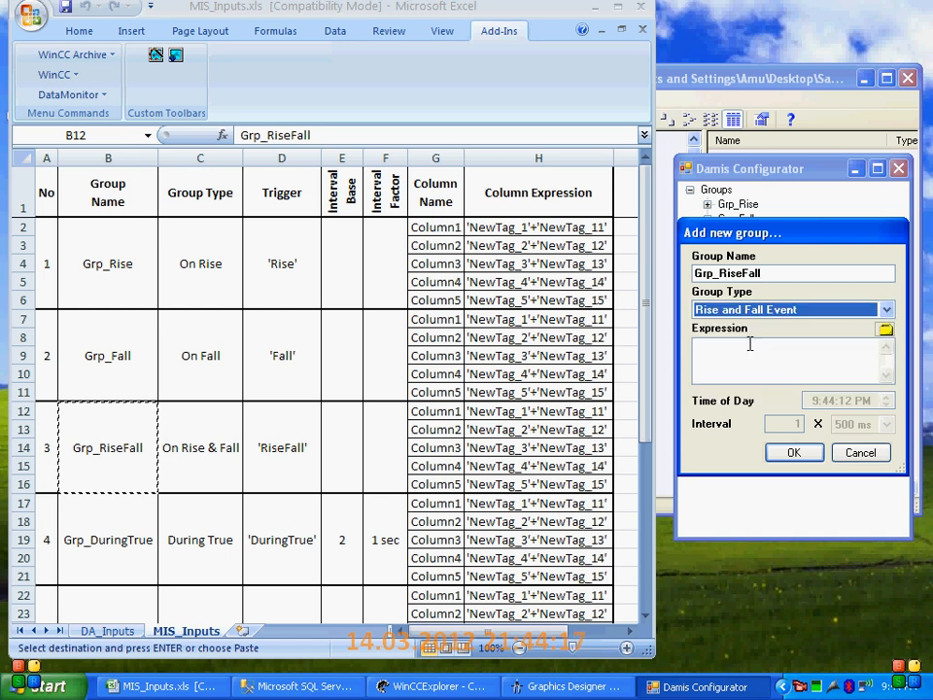
Copy the trigger 'RiseFall' from the workbook into the expression of Grp_RiseFall and accept the group
{"action": "left_click", "coordinate": [295, 434]}
{"action": "key", "text": "ctrl+c"}
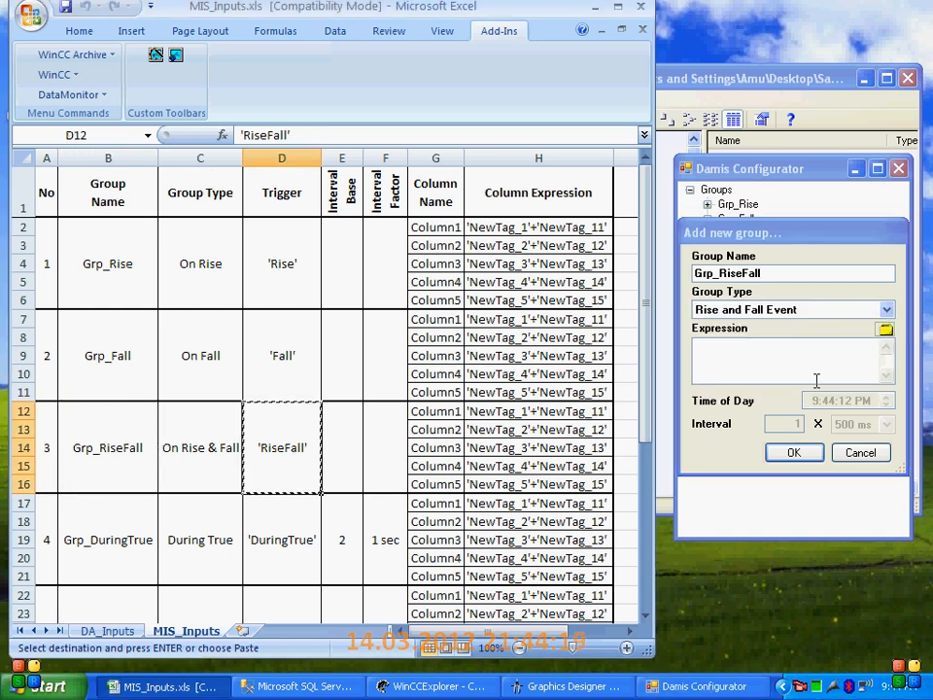
{"action": "left_click", "coordinate": [812, 374]}
{"action": "key", "text": "ctrl+v"}
{"action": "left_click", "coordinate": [806, 451]}
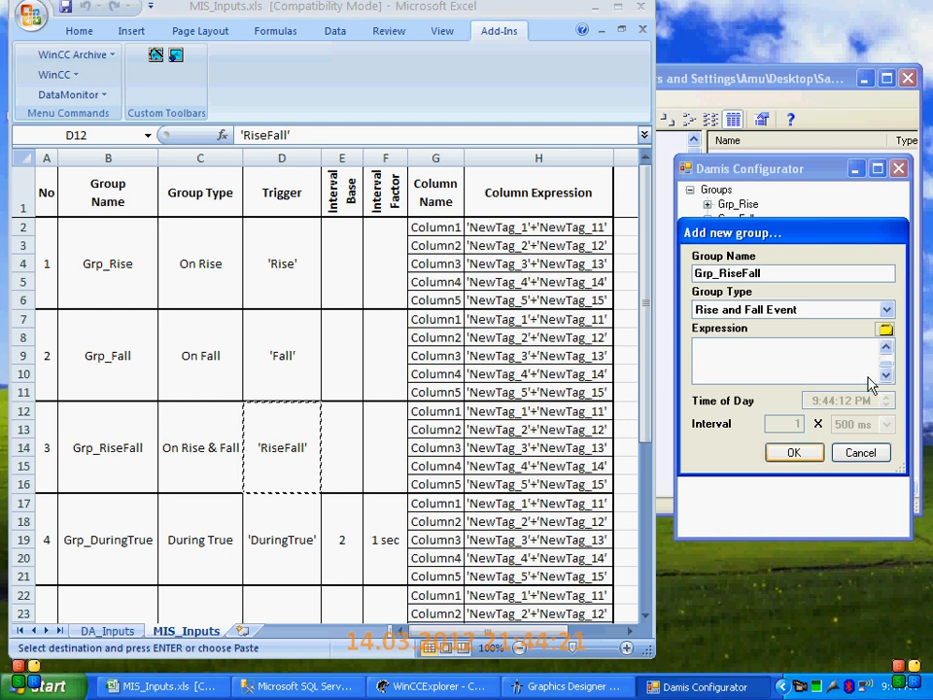
{"action": "left_click", "coordinate": [886, 347]}
{"action": "left_click", "coordinate": [793, 452]}
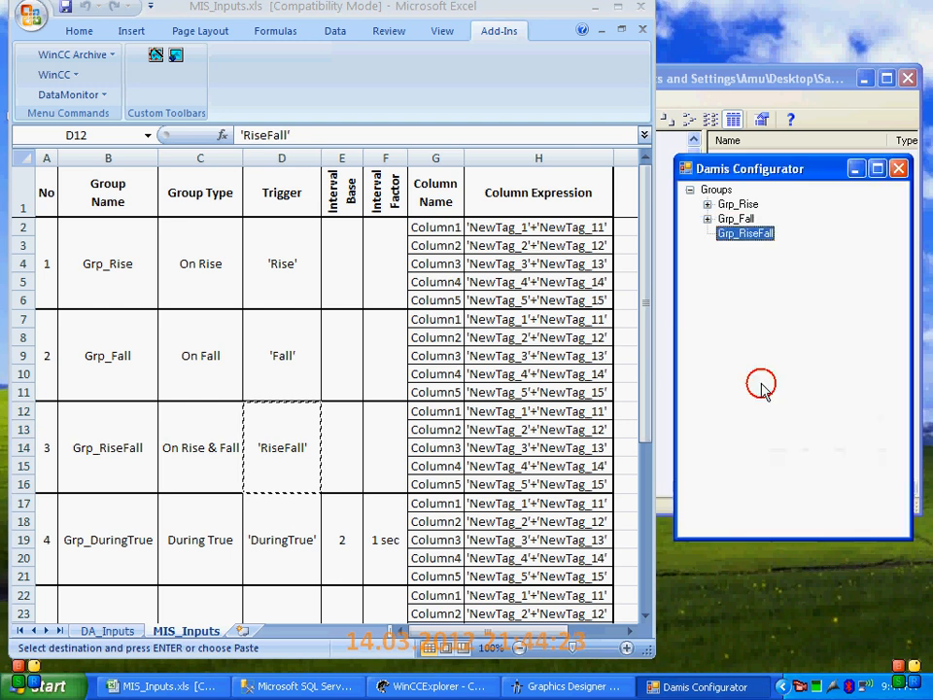
Start a first column in Grp_RiseFall named Column1 with the type Floating_32_bit real
{"action": "left_click", "coordinate": [744, 234]}
{"action": "right_click", "coordinate": [773, 242]}
{"action": "left_click", "coordinate": [802, 283]}
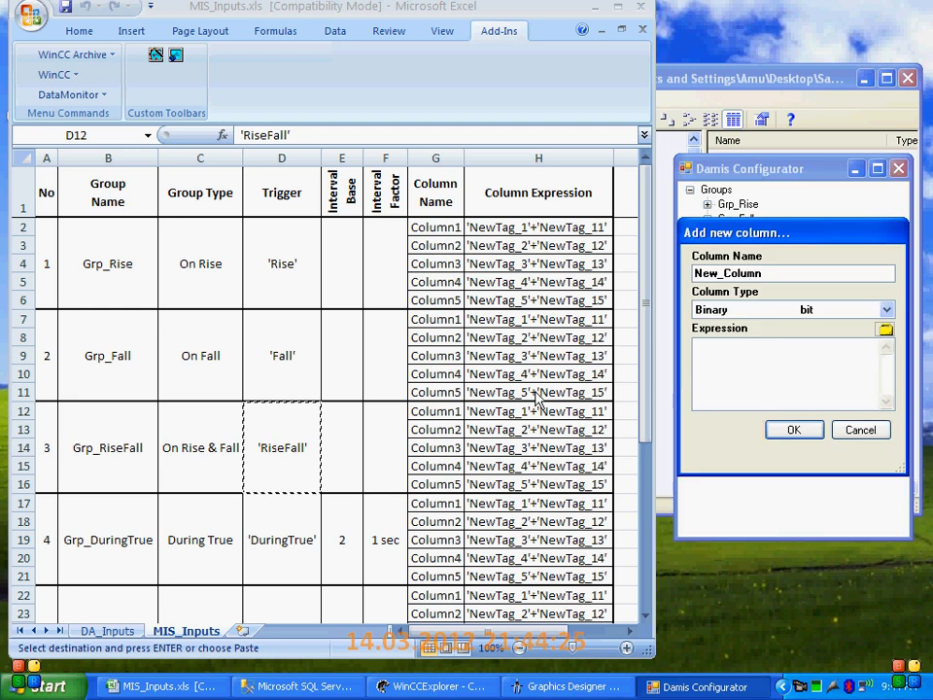
{"action": "left_click", "coordinate": [439, 409]}
{"action": "key", "text": "ctrl+c"}
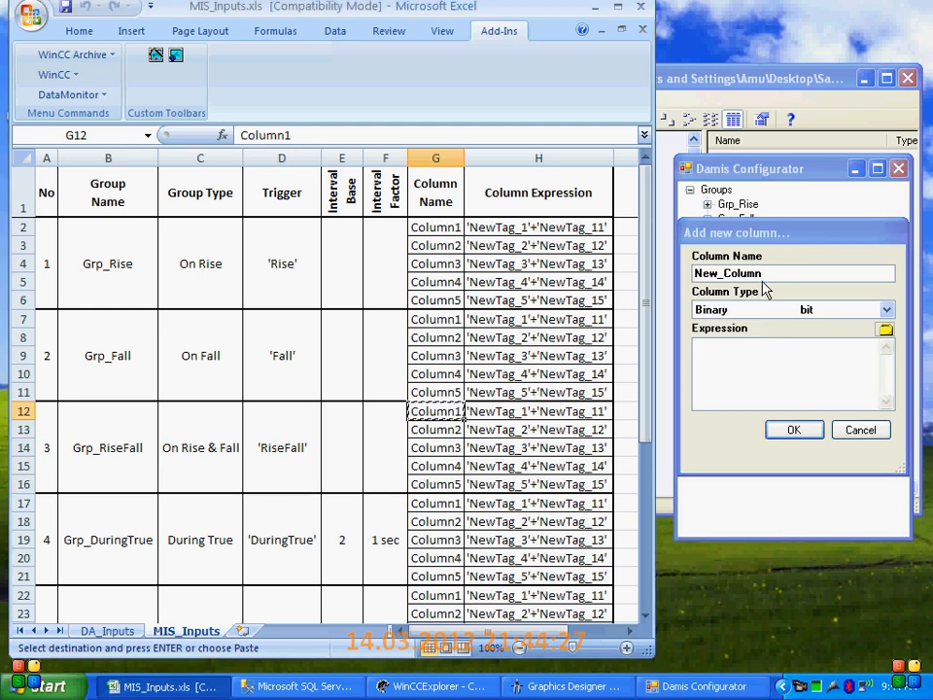
{"action": "left_click", "coordinate": [773, 273]}
{"action": "double_click", "coordinate": [772, 273]}
{"action": "key", "text": "ctrl+v"}
{"action": "left_click", "coordinate": [886, 309]}
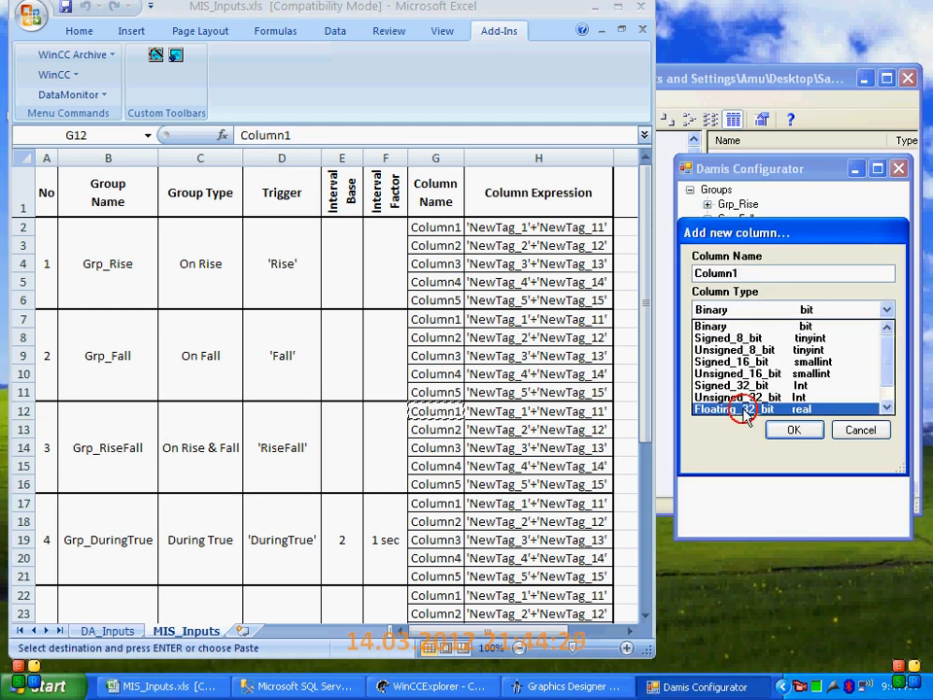
{"action": "left_click", "coordinate": [741, 408]}
Copy the expression 'NewTag_1'+'NewTag_11' from the workbook into Column1 of Grp_RiseFall and accept the column
{"action": "left_click", "coordinate": [508, 410]}
{"action": "key", "text": "ctrl+c"}
{"action": "left_click", "coordinate": [704, 375]}
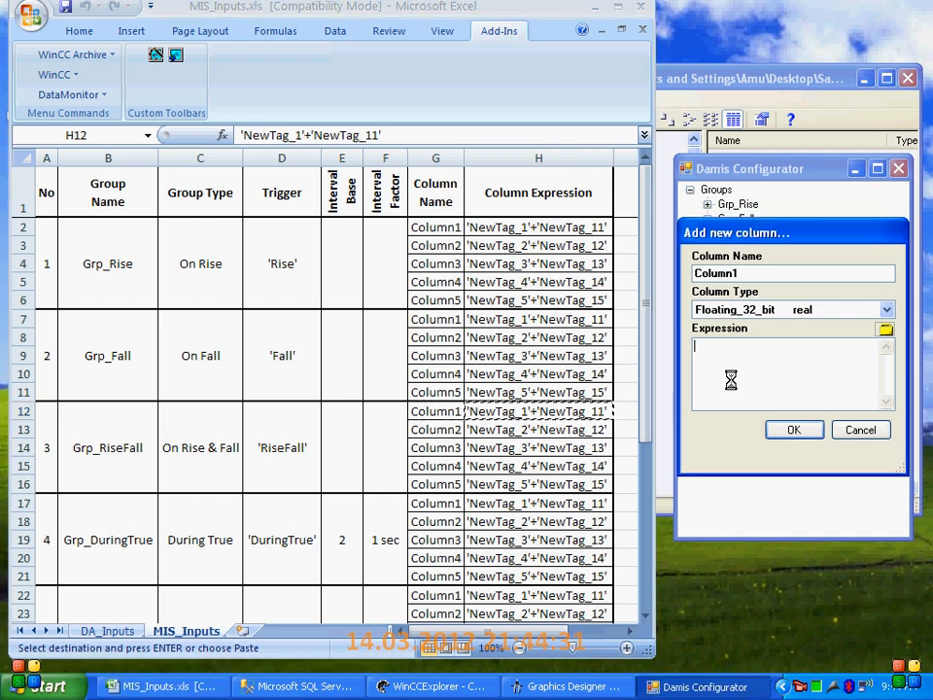
{"action": "key", "text": "ctrl+v"}
{"action": "left_click", "coordinate": [782, 438]}
Start a second column in Grp_RiseFall named Column2 with the type Floating_32_bit real
{"action": "right_click", "coordinate": [741, 235]}
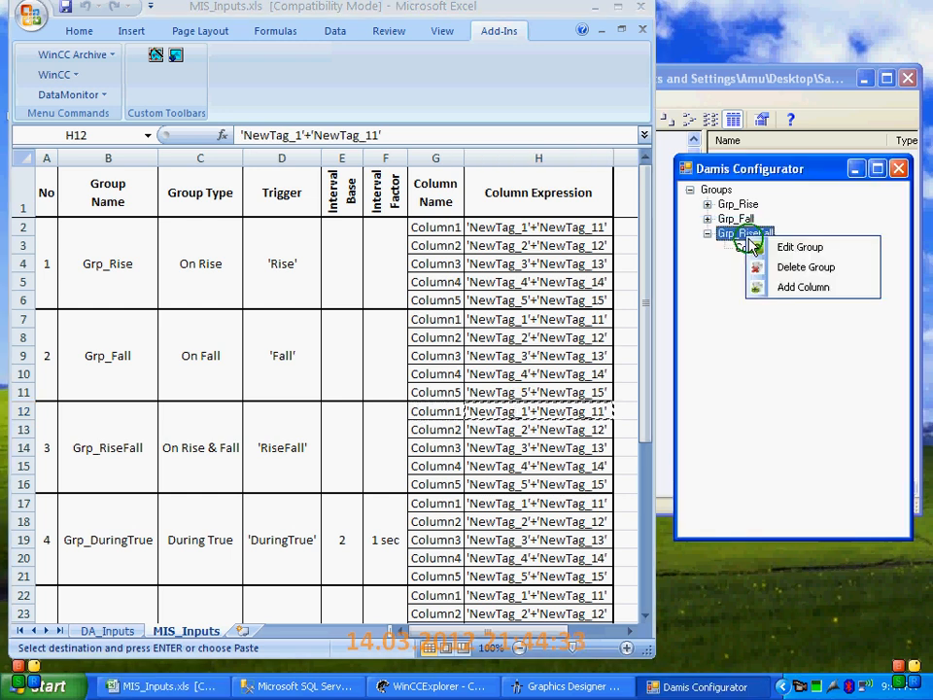
{"action": "left_click", "coordinate": [781, 286]}
{"action": "left_click", "coordinate": [418, 429]}
{"action": "key", "text": "ctrl+c"}
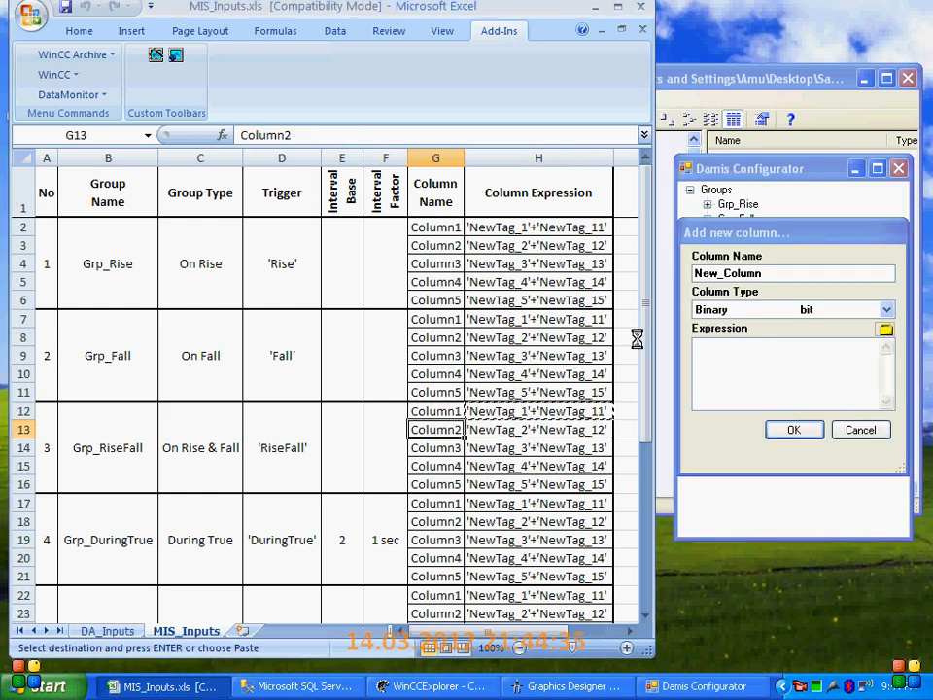
{"action": "left_click", "coordinate": [763, 273]}
{"action": "left_click_drag", "start_coordinate": [763, 273], "coordinate": [658, 271]}
{"action": "key", "text": "ctrl+v"}
{"action": "left_click", "coordinate": [766, 310]}
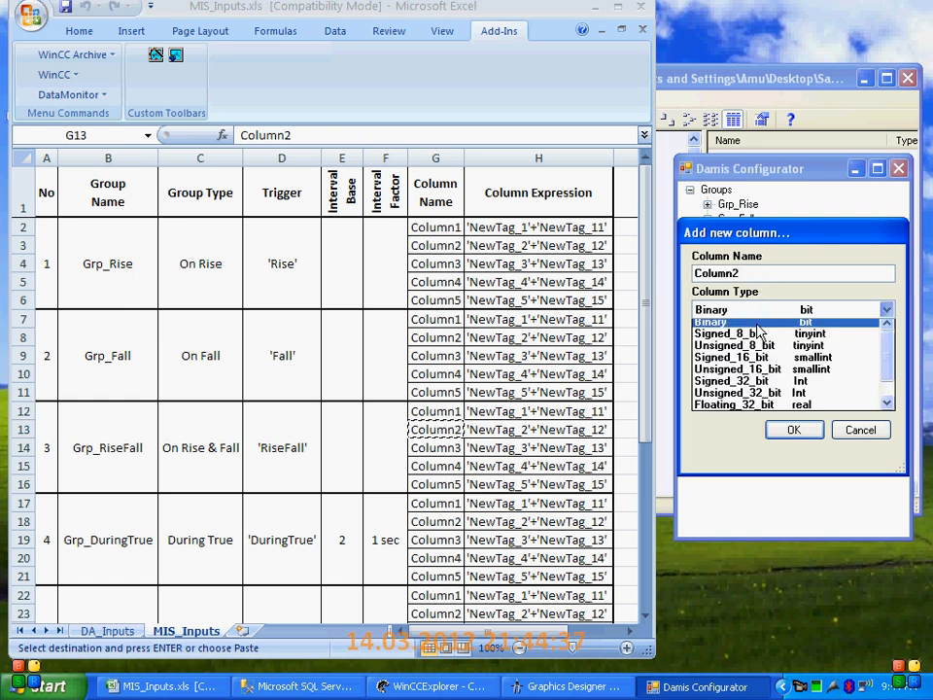
{"action": "left_click", "coordinate": [694, 406]}
Copy the expression 'NewTag_2'+'NewTag_12' from the workbook into Column2 of Grp_RiseFall and accept the column
{"action": "left_click", "coordinate": [493, 431]}
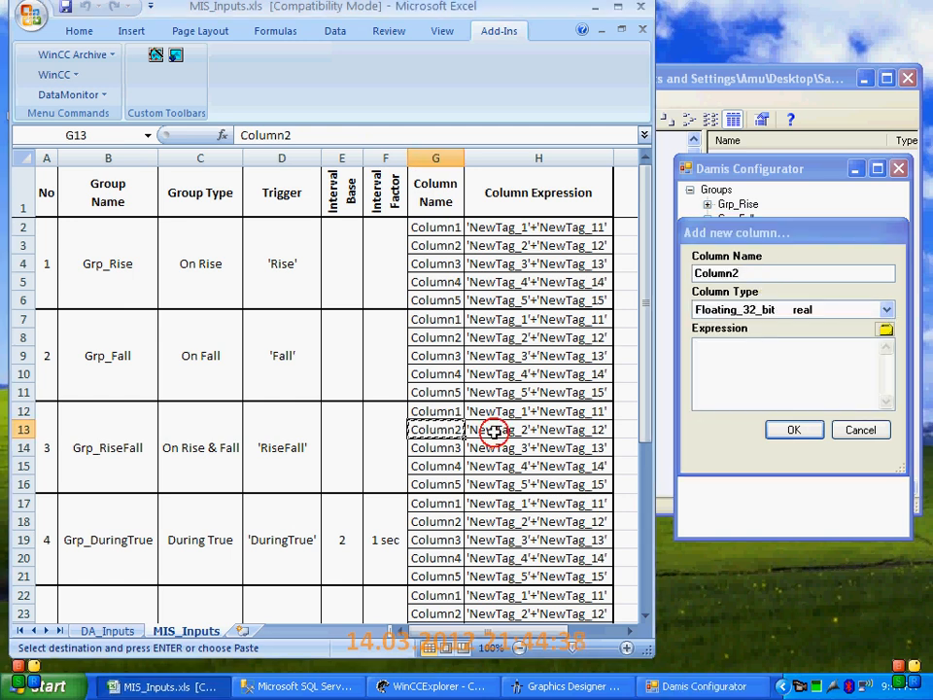
{"action": "key", "text": "ctrl+c"}
{"action": "left_click", "coordinate": [727, 367]}
{"action": "key", "text": "ctrl+v"}
{"action": "left_click", "coordinate": [793, 429]}
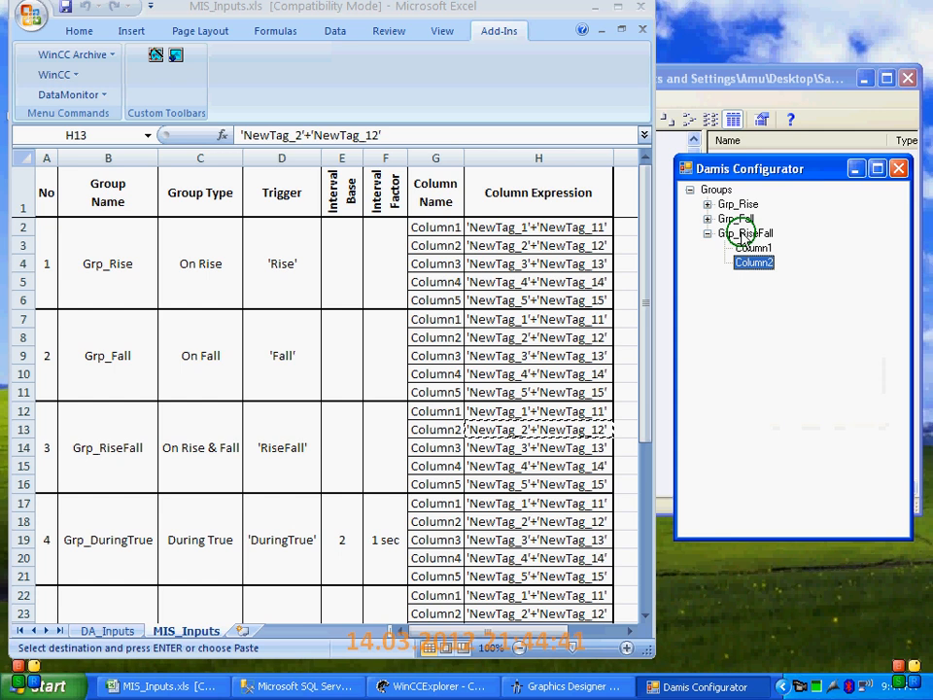
Start a third column in Grp_RiseFall named Column3 with the type Floating_32_bit real
{"action": "right_click", "coordinate": [741, 233]}
{"action": "left_click", "coordinate": [760, 276]}
{"action": "left_click", "coordinate": [430, 446]}
{"action": "key", "text": "ctrl+c"}
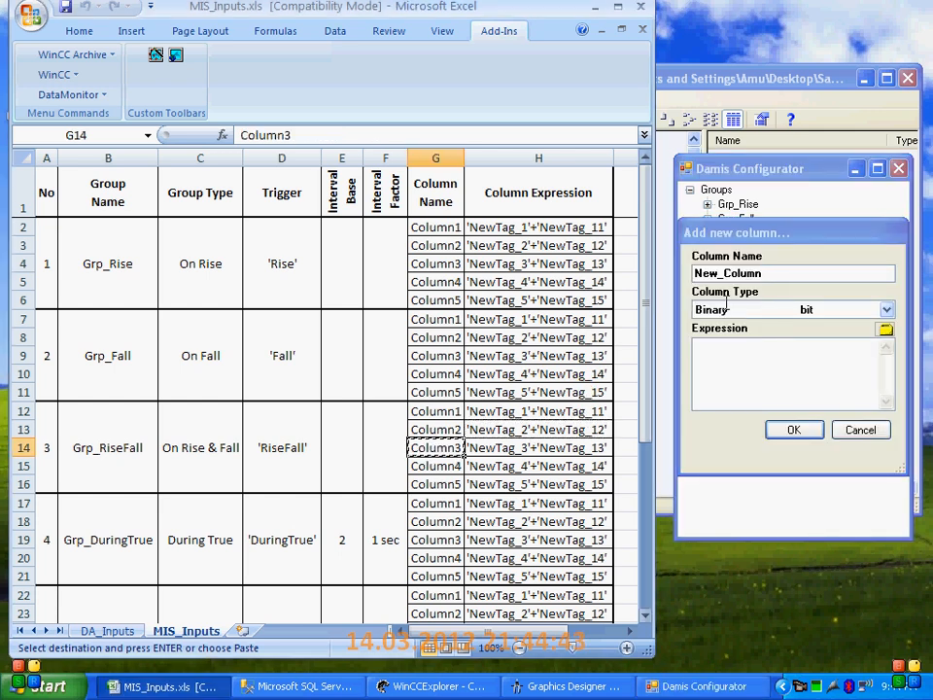
{"action": "left_click", "coordinate": [711, 266]}
{"action": "double_click", "coordinate": [711, 266]}
{"action": "key", "text": "ctrl+v"}
{"action": "left_click", "coordinate": [754, 310]}
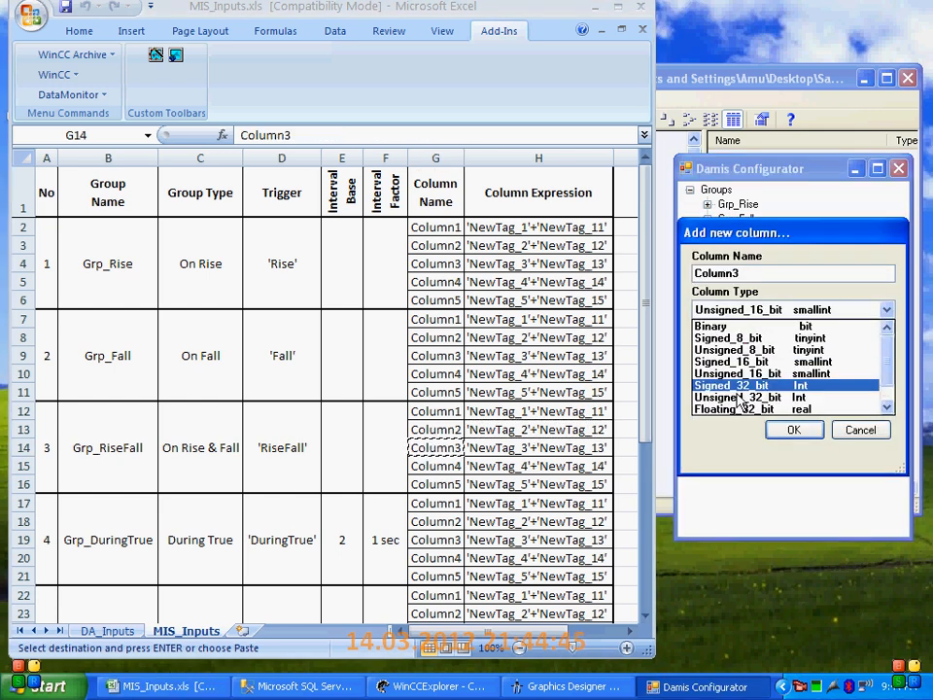
{"action": "left_click", "coordinate": [736, 408]}
Copy the expression 'NewTag_3'+'NewTag_13' from the workbook into Column3 of Grp_RiseFall and accept the column
{"action": "left_click", "coordinate": [500, 446]}
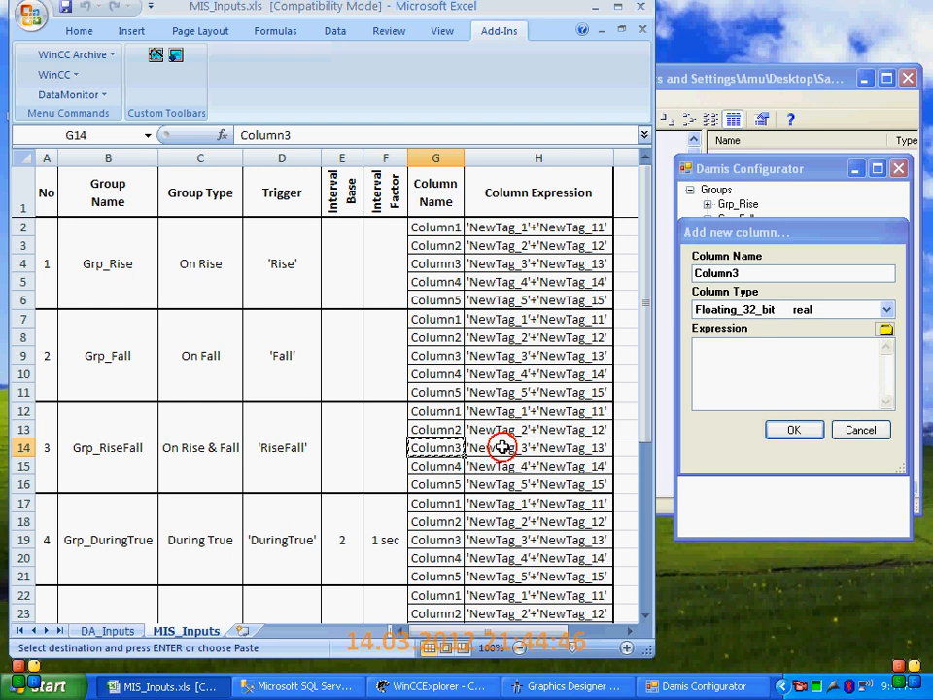
{"action": "key", "text": "ctrl+c"}
{"action": "left_click", "coordinate": [714, 362]}
{"action": "key", "text": "ctrl+v"}
{"action": "left_click", "coordinate": [789, 429]}
Start a fourth column in Grp_RiseFall named Column4 with the type Floating_32_bit real
{"action": "right_click", "coordinate": [747, 223]}
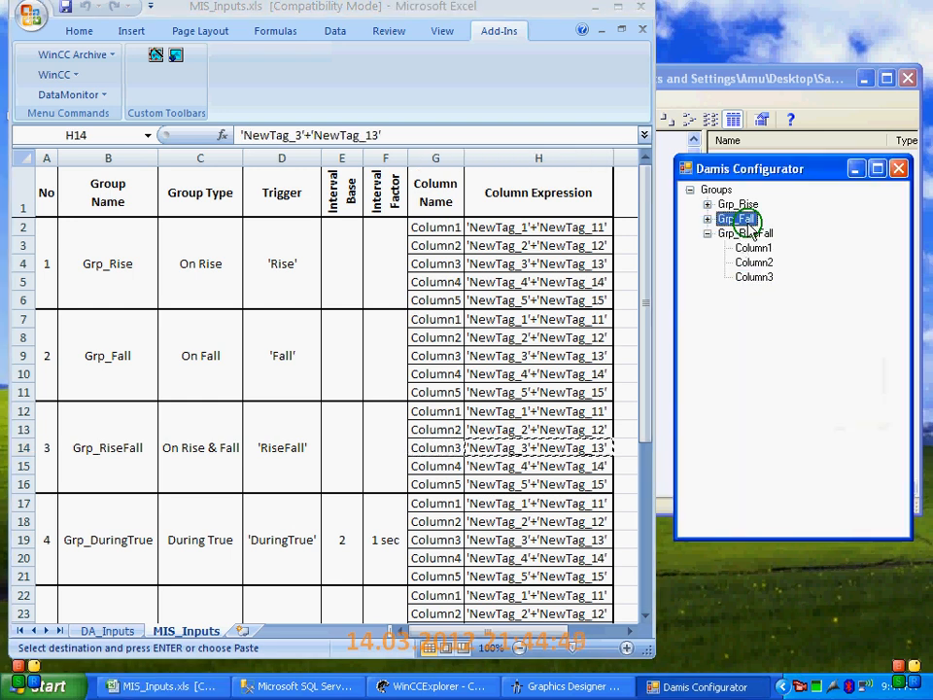
{"action": "left_click", "coordinate": [756, 283]}
{"action": "left_click", "coordinate": [463, 455]}
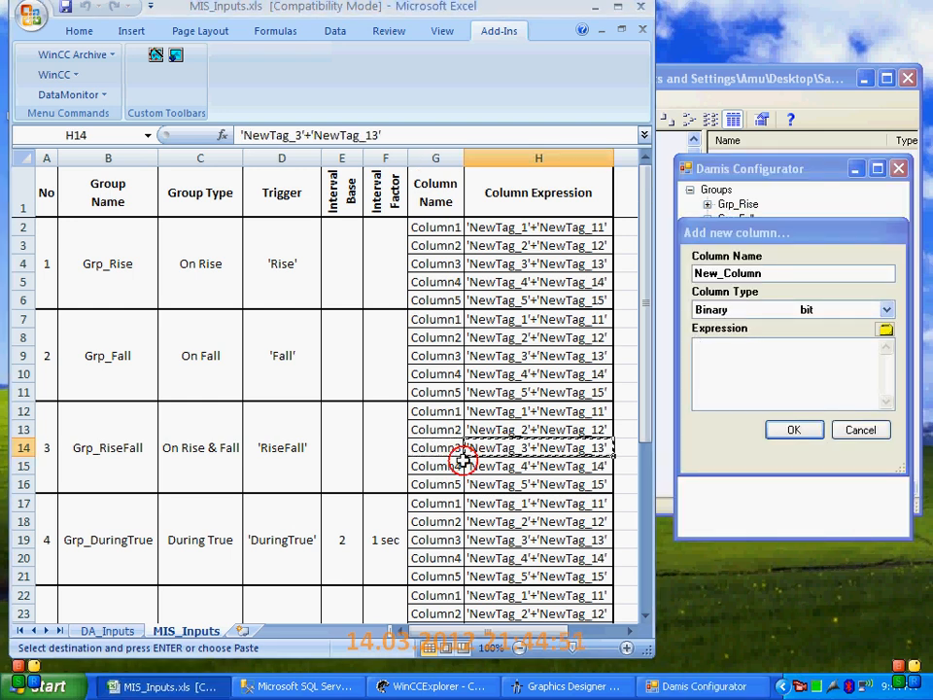
{"action": "key", "text": "ctrl+c"}
{"action": "left_click_drag", "start_coordinate": [769, 270], "coordinate": [693, 274]}
{"action": "key", "text": "ctrl+v"}
{"action": "left_click", "coordinate": [731, 310]}
{"action": "left_click", "coordinate": [724, 410]}
Copy the expression 'NewTag_4'+'NewTag_14' from the workbook into Column4 of Grp_RiseFall and accept the column
{"action": "left_click", "coordinate": [505, 465]}
{"action": "left_click", "coordinate": [533, 464]}
{"action": "key", "text": "ctrl+c"}
{"action": "left_click", "coordinate": [727, 363]}
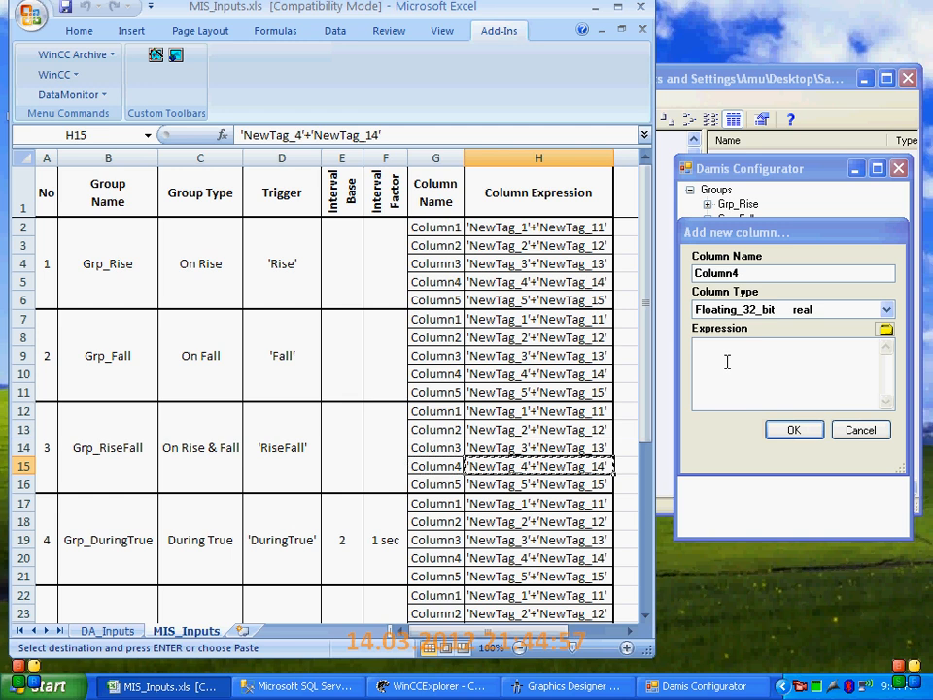
{"action": "key", "text": "ctrl+v"}
{"action": "left_click", "coordinate": [795, 432]}
Start a fifth column in Grp_RiseFall named Column5 with the type Floating_32_bit real
{"action": "right_click", "coordinate": [745, 230]}
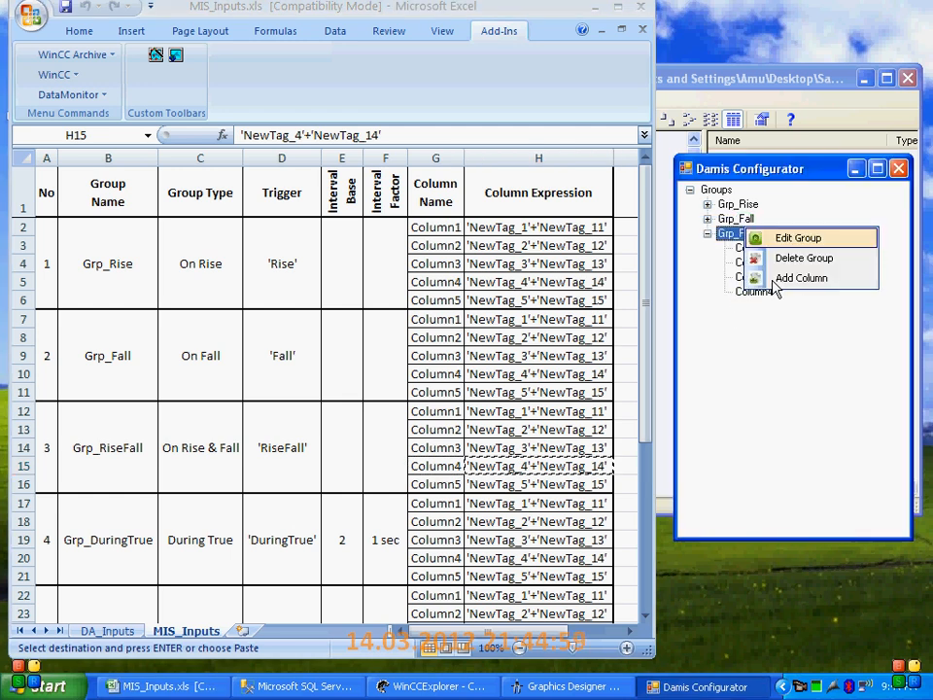
{"action": "left_click", "coordinate": [771, 278]}
{"action": "left_click", "coordinate": [424, 481]}
{"action": "key", "text": "ctrl+c"}
{"action": "left_click", "coordinate": [769, 273]}
{"action": "double_click", "coordinate": [768, 272]}
{"action": "key", "text": "ctrl+v"}
{"action": "left_click", "coordinate": [754, 309]}
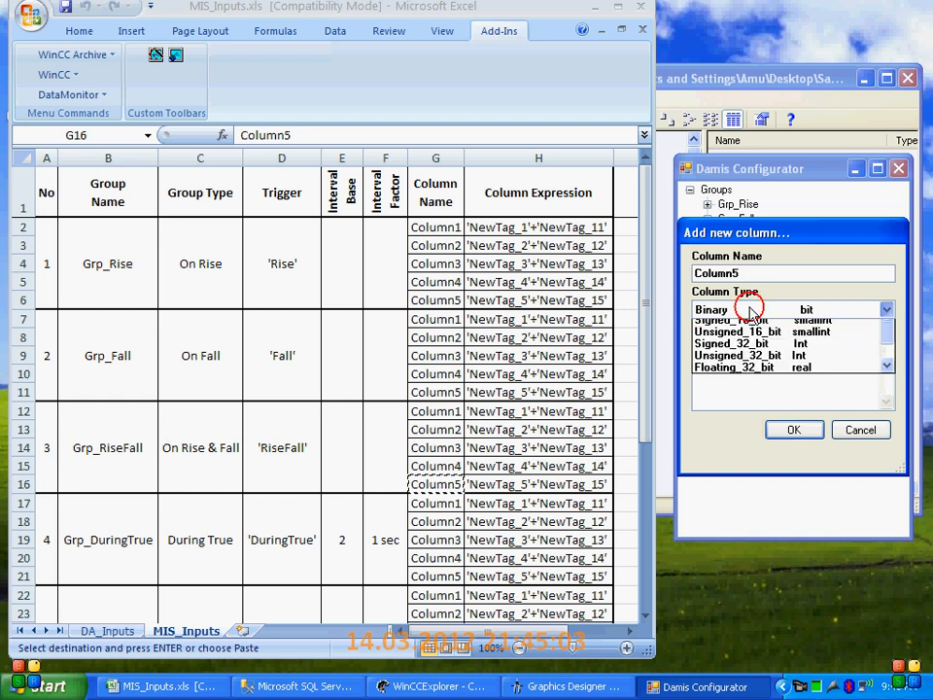
{"action": "left_click", "coordinate": [749, 412]}
Copy the expression 'NewTag_5'+'NewTag_15' from the workbook into Column5 of Grp_RiseFall and accept the column
{"action": "left_click", "coordinate": [510, 483]}
{"action": "key", "text": "ctrl+c"}
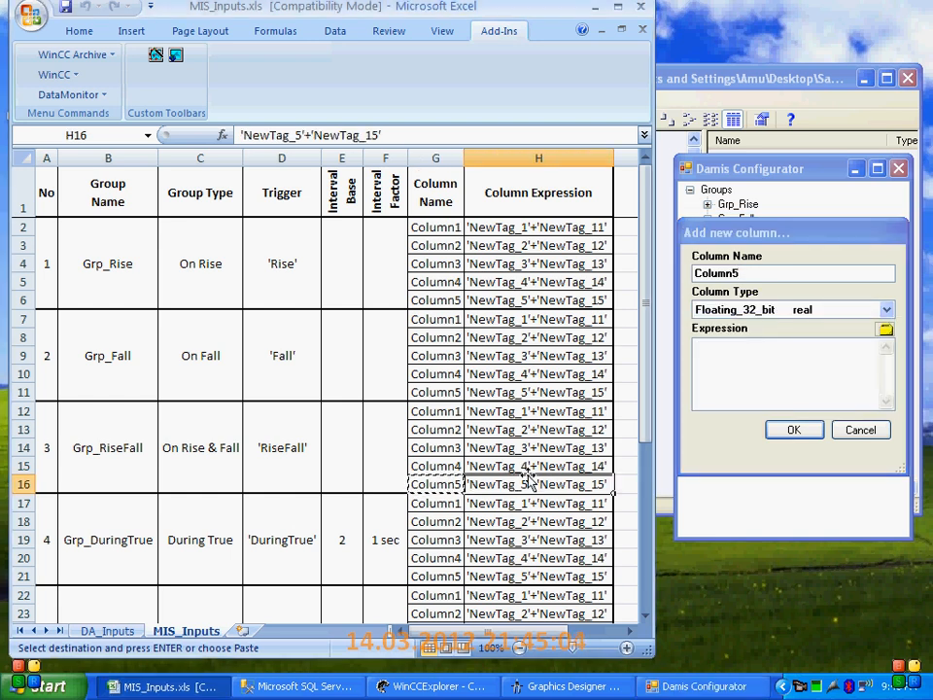
{"action": "left_click", "coordinate": [706, 362]}
{"action": "key", "text": "ctrl+v"}
{"action": "left_click", "coordinate": [797, 429]}
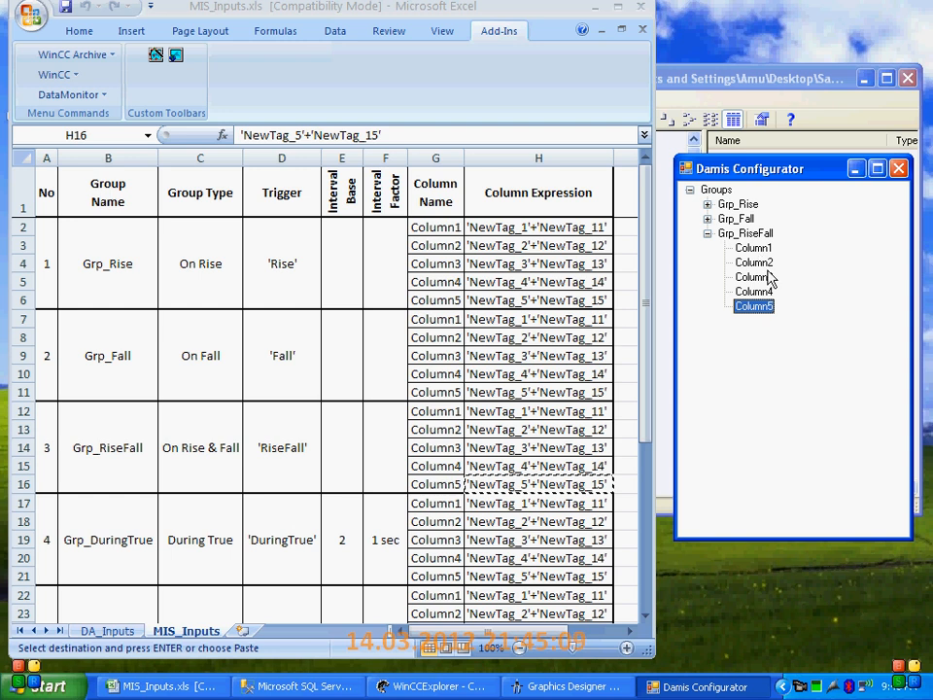
Collapse Grp_RiseFall and start a new group named Grp_DuringTrue with the type During True
{"action": "left_click", "coordinate": [709, 235]}
{"action": "right_click", "coordinate": [718, 189]}
{"action": "left_click", "coordinate": [755, 201]}
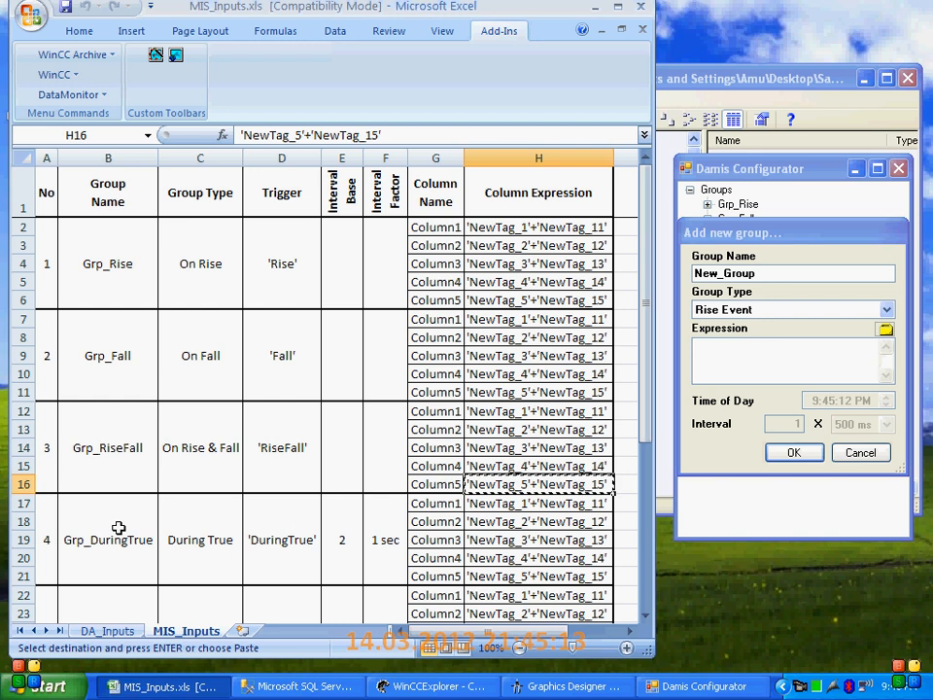
{"action": "left_click", "coordinate": [118, 530]}
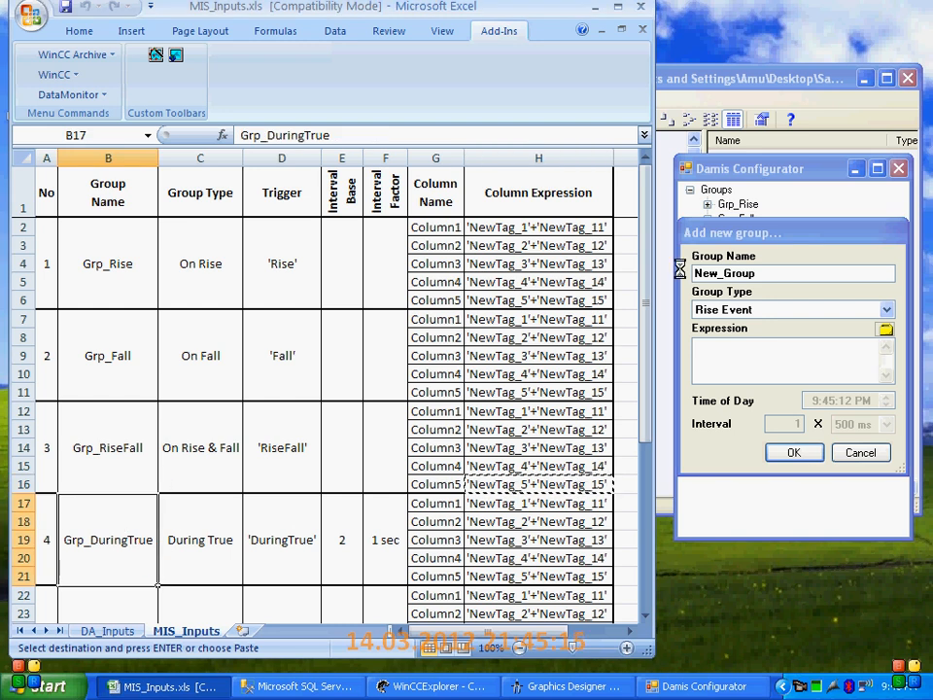
{"action": "left_click_drag", "start_coordinate": [774, 235], "coordinate": [774, 276]}
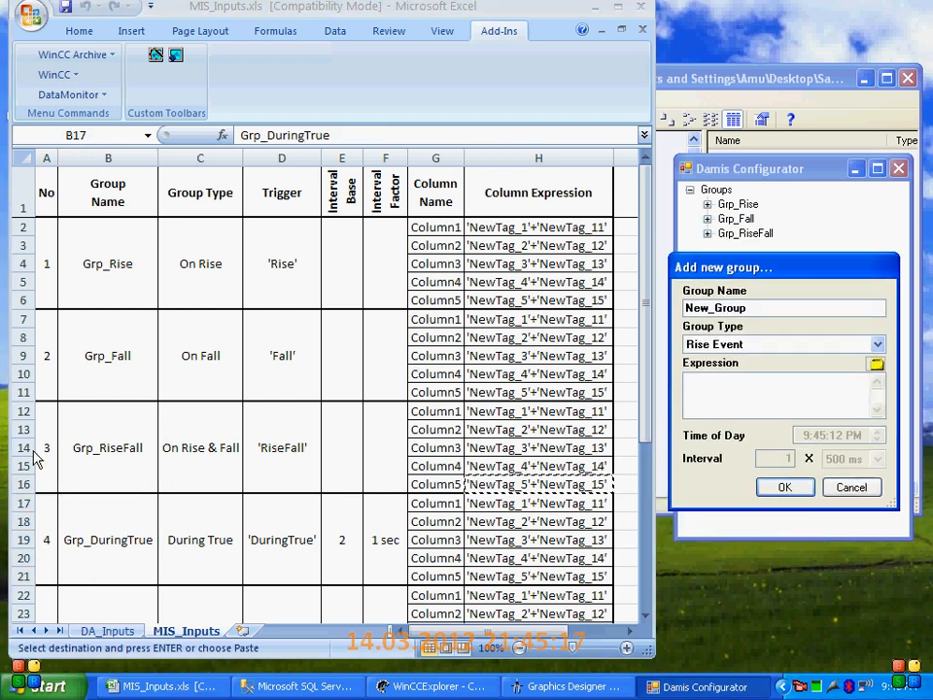
{"action": "left_click", "coordinate": [119, 536]}
{"action": "key", "text": "ctrl+c"}
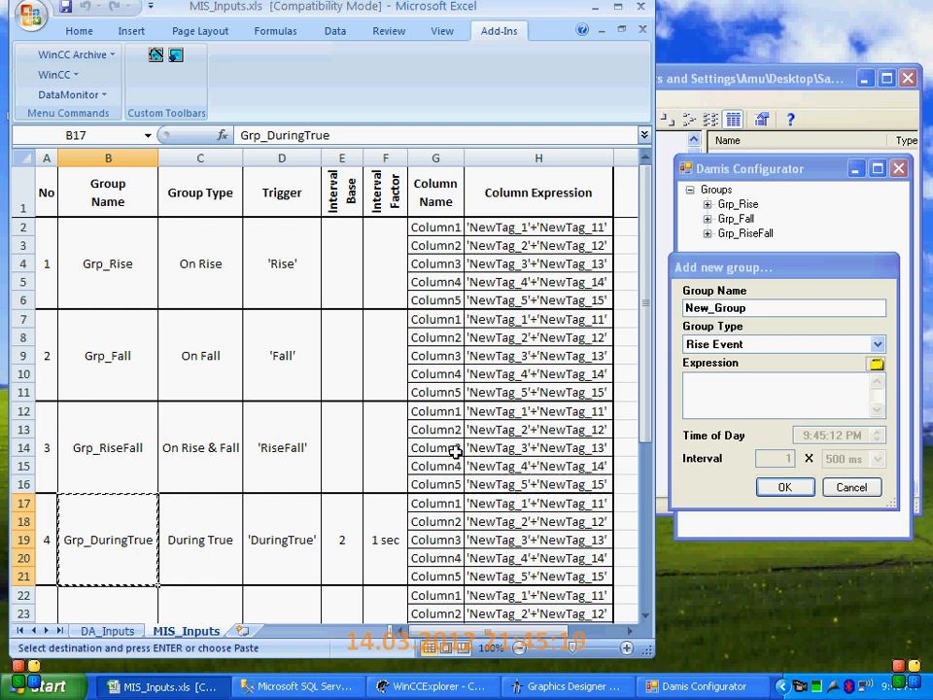
{"action": "left_click", "coordinate": [769, 307]}
{"action": "double_click", "coordinate": [769, 307]}
{"action": "key", "text": "ctrl+v"}
{"action": "left_click", "coordinate": [731, 347]}
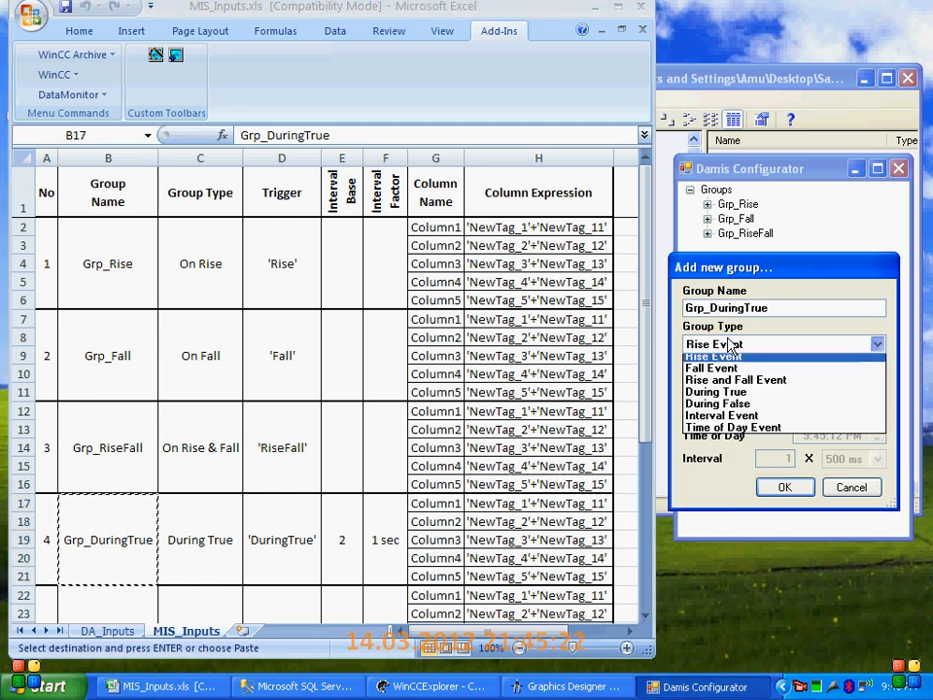
{"action": "left_click", "coordinate": [756, 394]}
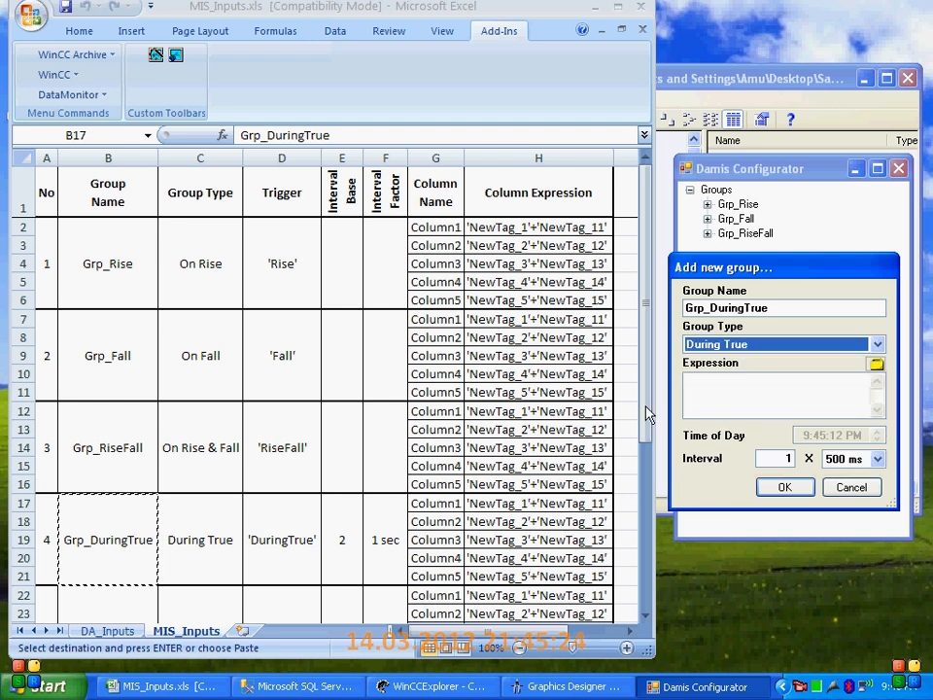
Copy the trigger 'DuringTrue' from the workbook into the expression of Grp_DuringTrue
{"action": "left_click", "coordinate": [289, 536]}
{"action": "left_click", "coordinate": [289, 535]}
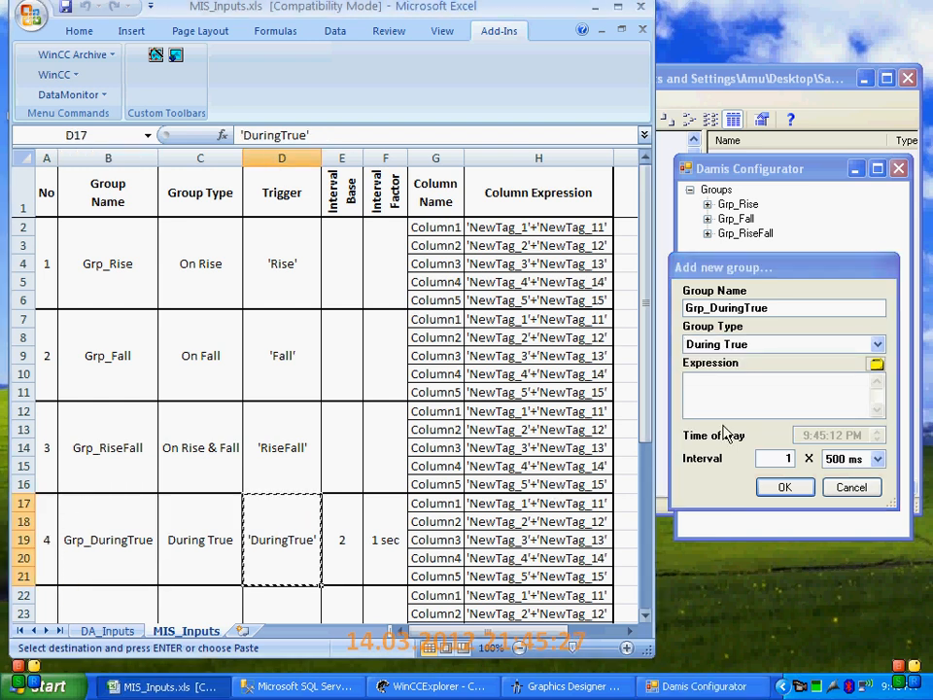
{"action": "key", "text": "ctrl+c"}
{"action": "left_click", "coordinate": [737, 389]}
{"action": "left_click", "coordinate": [877, 381]}
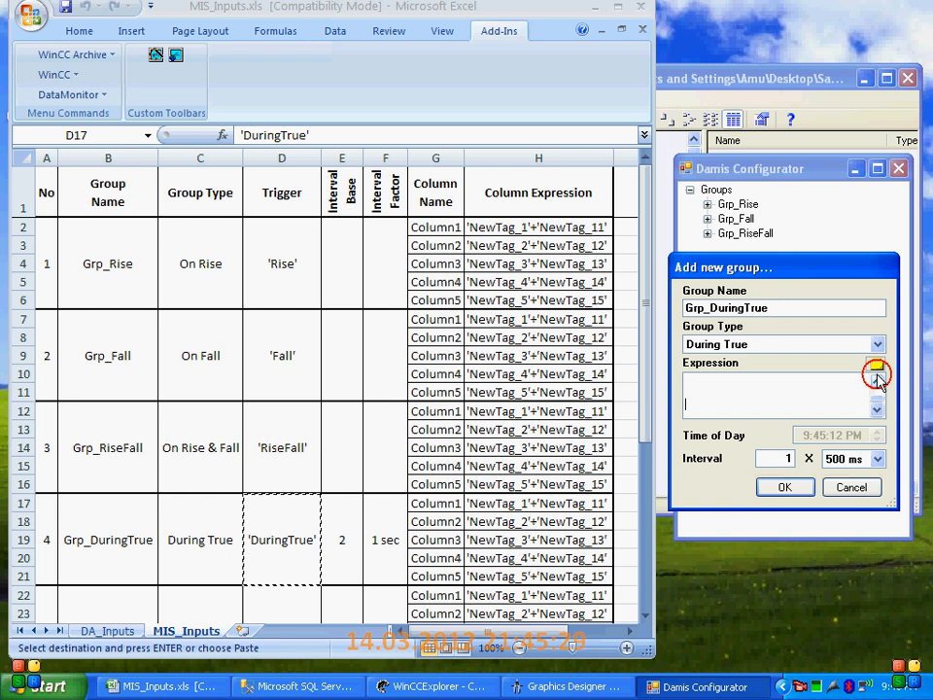
{"action": "left_click", "coordinate": [878, 384]}
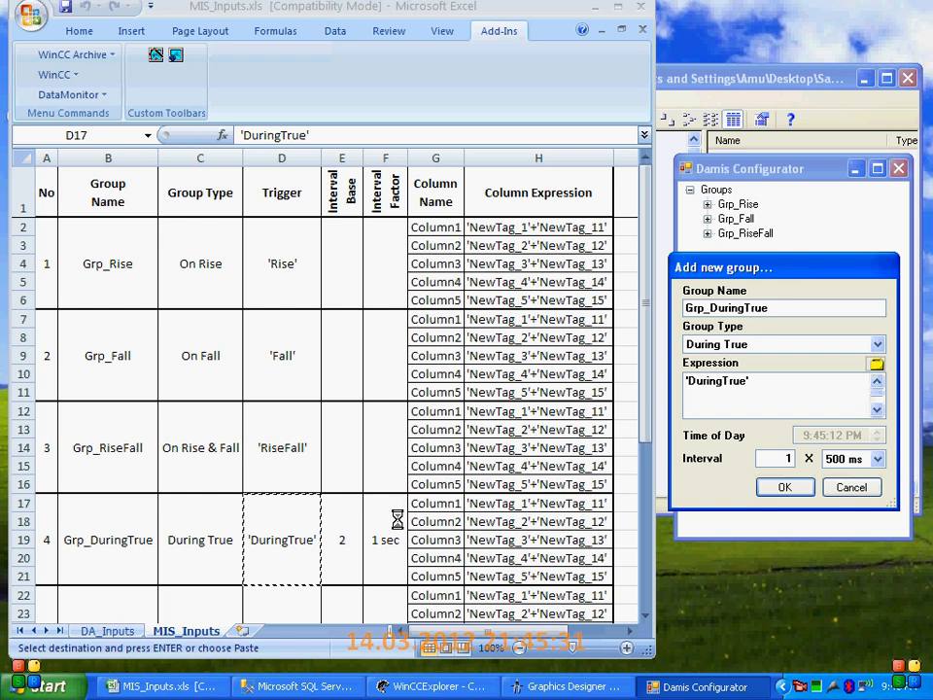
Set the interval of Grp_DuringTrue to 2 x 1 Second and accept the group
{"action": "double_click", "coordinate": [787, 458]}
{"action": "type", "text": "2"}
{"action": "left_click", "coordinate": [852, 459]}
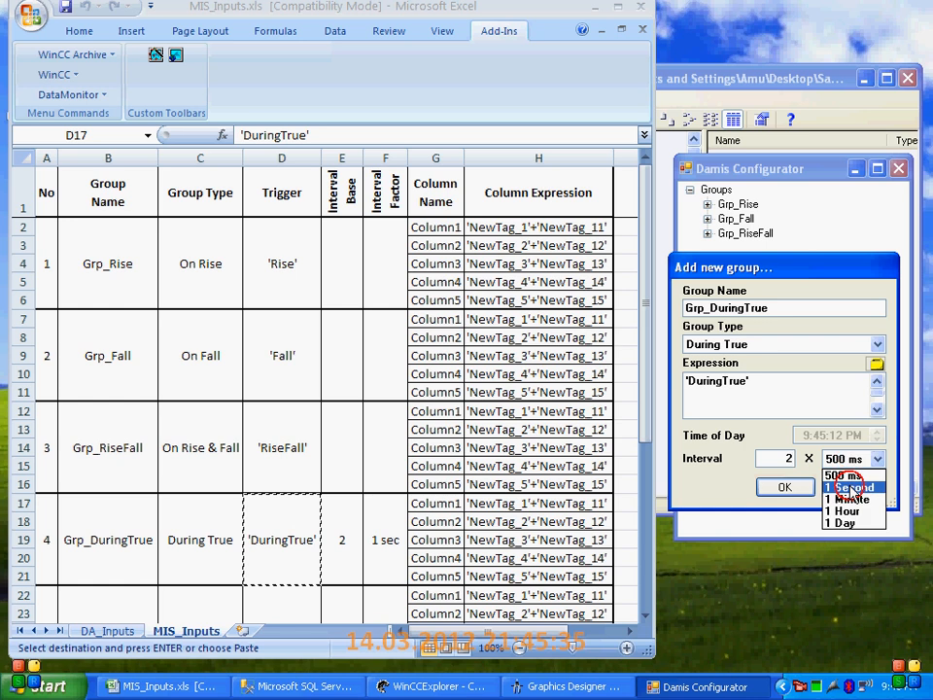
{"action": "left_click", "coordinate": [848, 485]}
{"action": "left_click", "coordinate": [795, 491]}
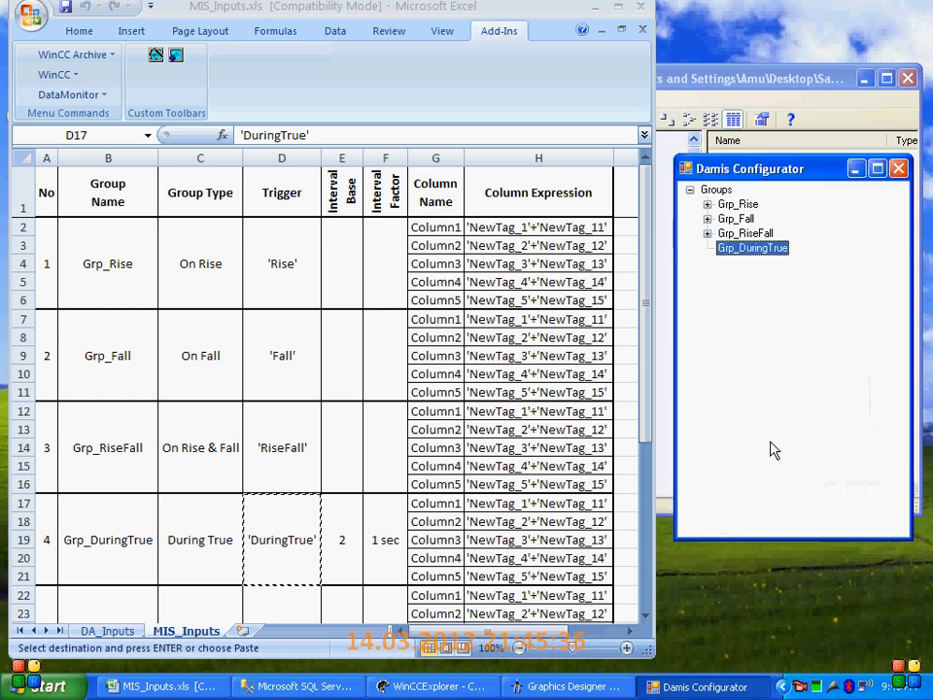
Add a column to Grp_DuringTrue, copying the name Column1 from the workbook and choosing the type Floating_32_bit
{"action": "right_click", "coordinate": [746, 250]}
{"action": "left_click", "coordinate": [799, 303]}
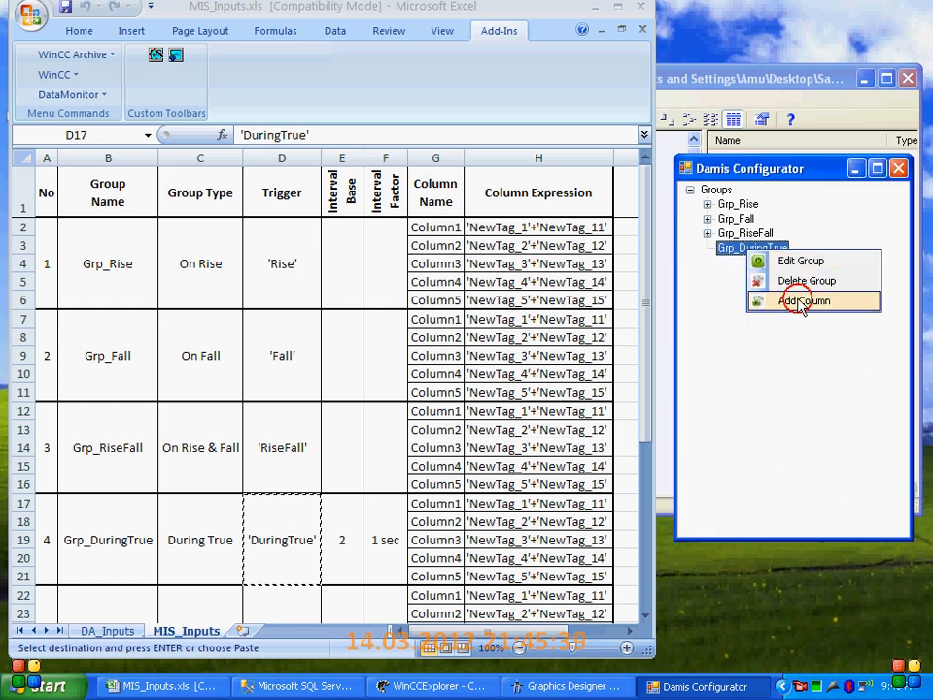
{"action": "left_click", "coordinate": [427, 502]}
{"action": "key", "text": "ctrl+c"}
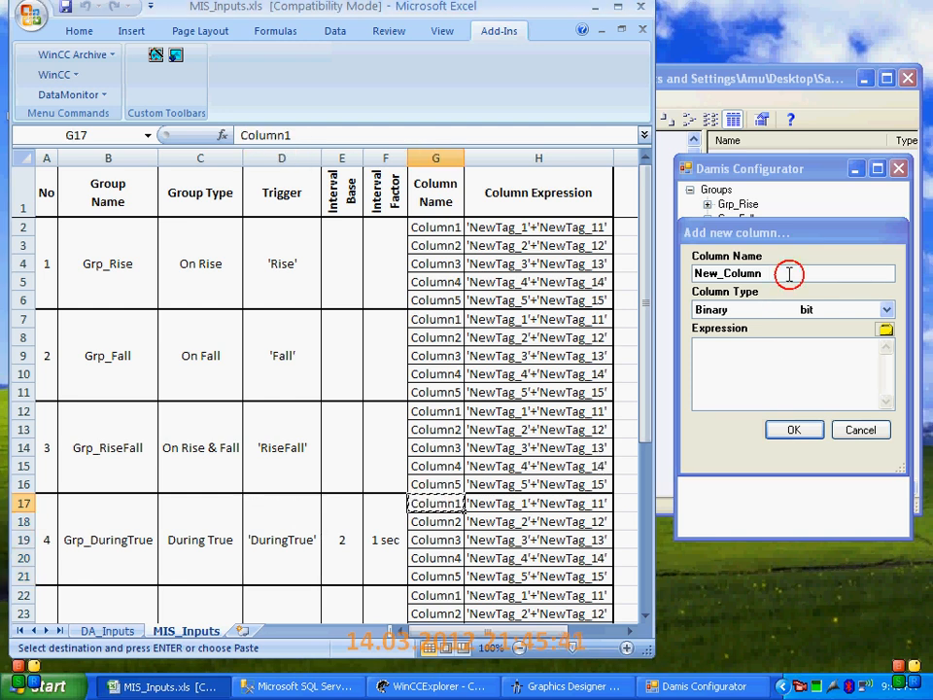
{"action": "double_click", "coordinate": [748, 273]}
{"action": "key", "text": "ctrl+v"}
{"action": "left_click", "coordinate": [886, 309]}
{"action": "left_click", "coordinate": [750, 411]}
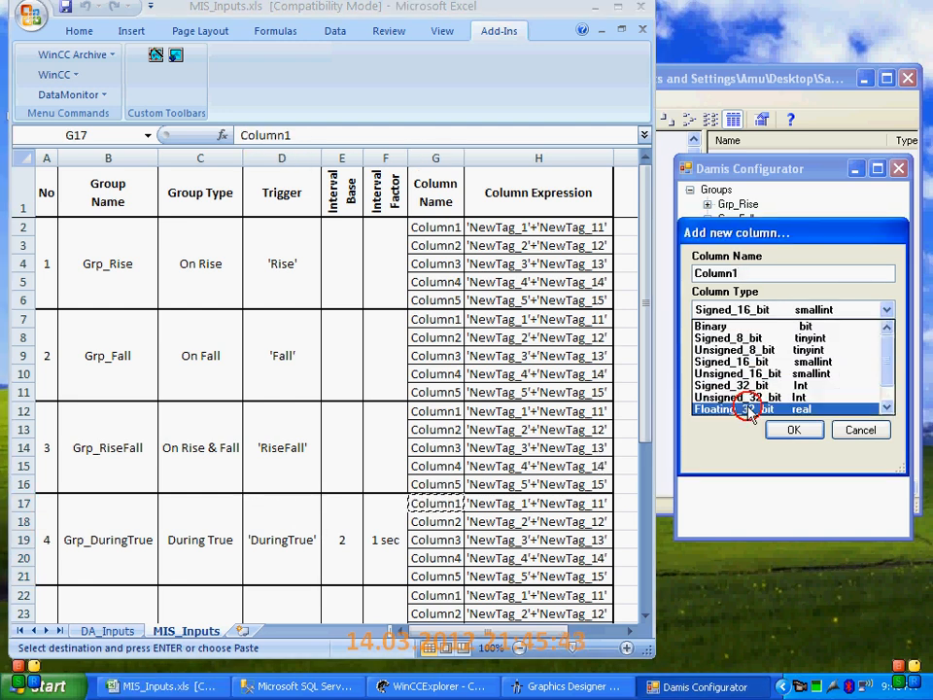
Copy the expression 'NewTag_1'+'NewTag_11' from the workbook into Column1 of Grp_DuringTrue and accept the column
{"action": "left_click", "coordinate": [479, 504]}
{"action": "key", "text": "ctrl+c"}
{"action": "left_click", "coordinate": [760, 392]}
{"action": "key", "text": "ctrl+v"}
{"action": "left_click", "coordinate": [793, 429]}
Add a second column to Grp_DuringTrue, copying the name Column2 from the workbook and choosing the type Floating_32_bit
{"action": "left_click", "coordinate": [416, 526]}
{"action": "key", "text": "ctrl+c"}
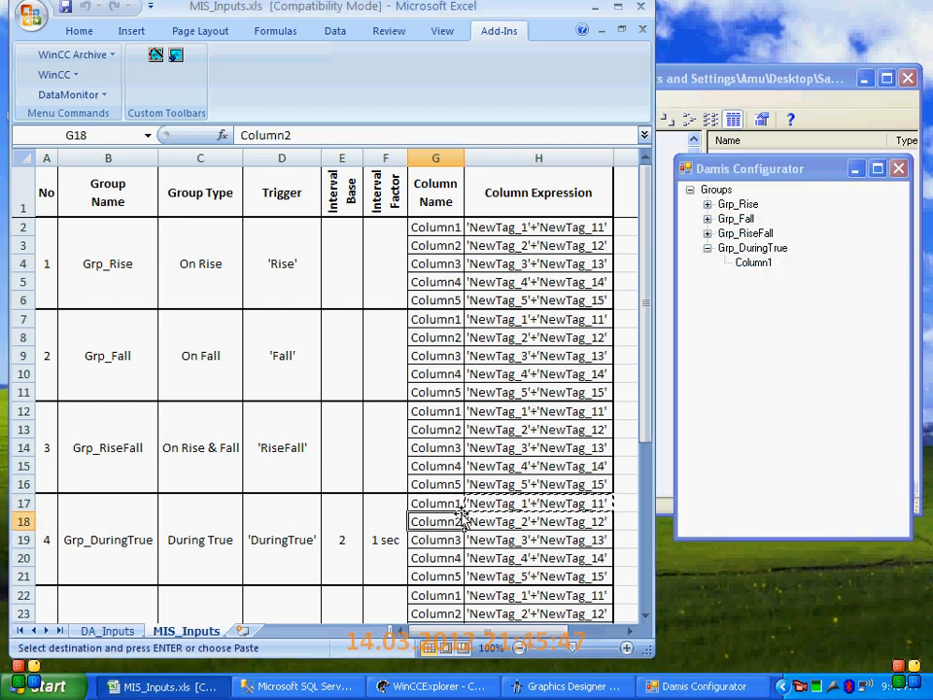
{"action": "right_click", "coordinate": [753, 250]}
{"action": "left_click", "coordinate": [797, 305]}
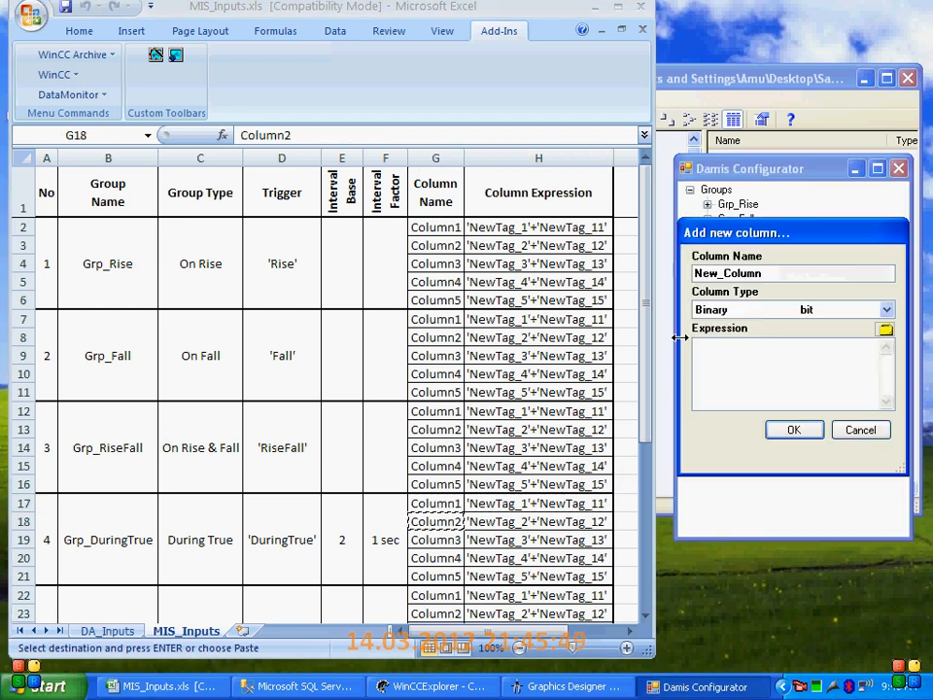
{"action": "double_click", "coordinate": [796, 273]}
{"action": "key", "text": "ctrl+v"}
{"action": "left_click", "coordinate": [778, 309]}
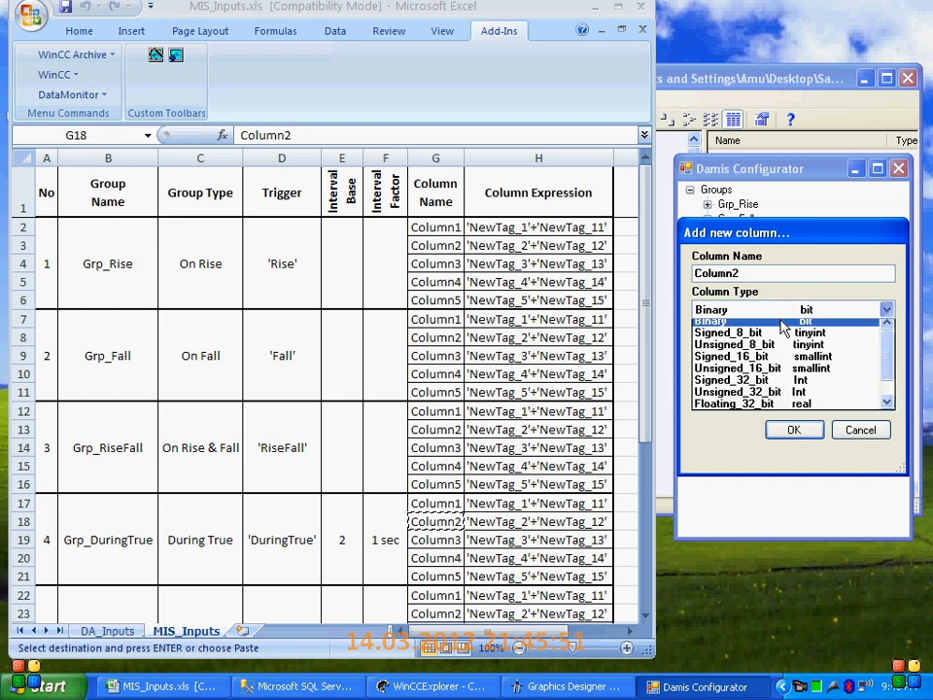
{"action": "left_click", "coordinate": [761, 413]}
Copy the expression 'NewTag_2'+'NewTag_12' from the workbook into Column2 of Grp_DuringTrue and accept the column
{"action": "left_click", "coordinate": [483, 525]}
{"action": "key", "text": "ctrl+c"}
{"action": "left_click", "coordinate": [764, 341]}
{"action": "key", "text": "ctrl+v"}
{"action": "left_click", "coordinate": [792, 429]}
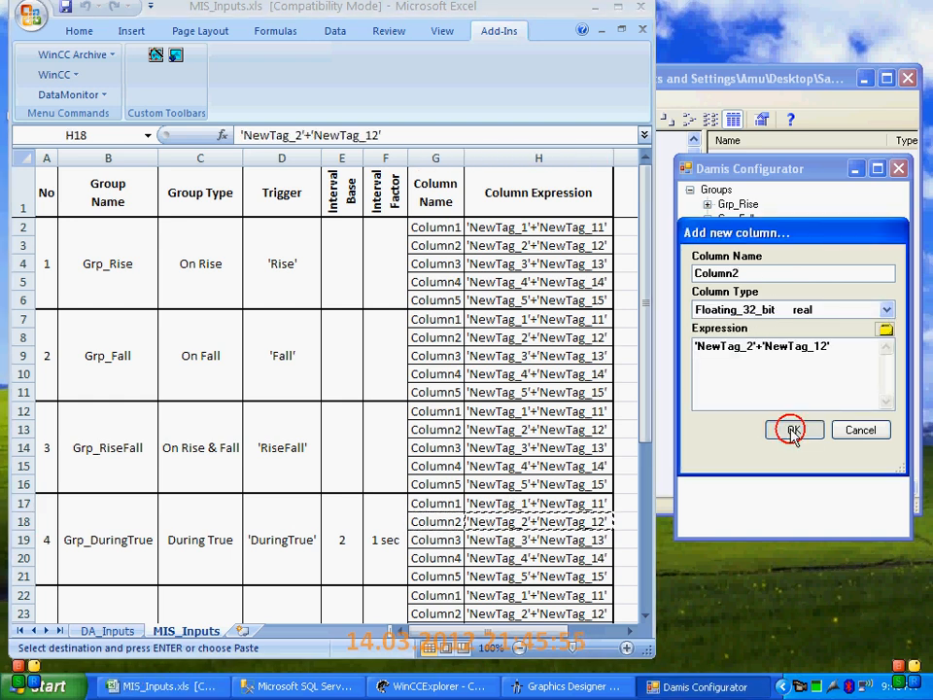
Add a third column to Grp_DuringTrue, copying the name Column3 from the workbook and choosing the type Floating_32_bit
{"action": "left_click", "coordinate": [453, 540]}
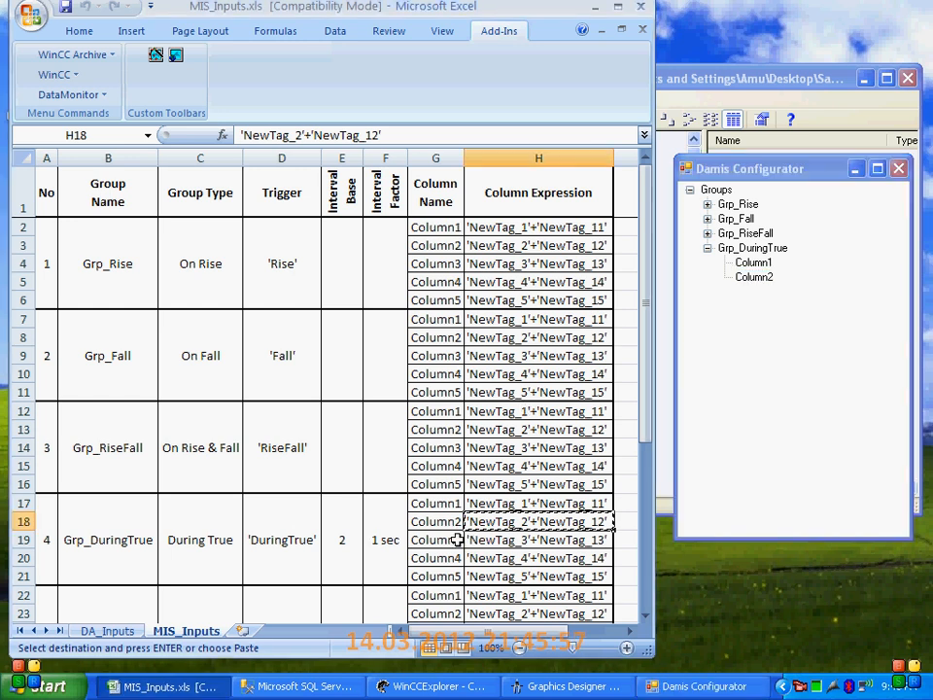
{"action": "key", "text": "ctrl+c"}
{"action": "left_click", "coordinate": [750, 248]}
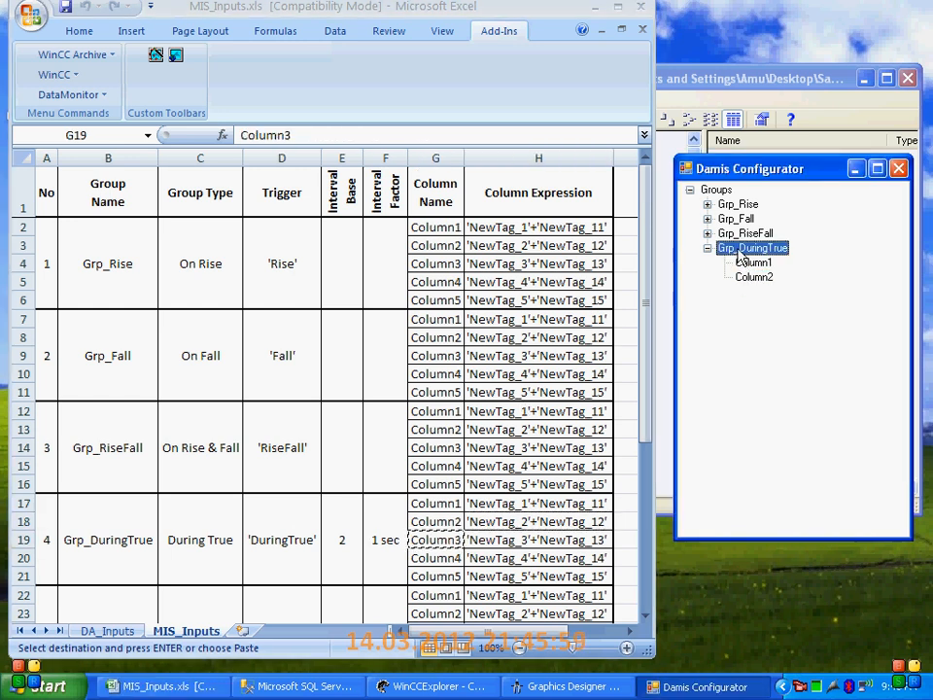
{"action": "right_click", "coordinate": [740, 255]}
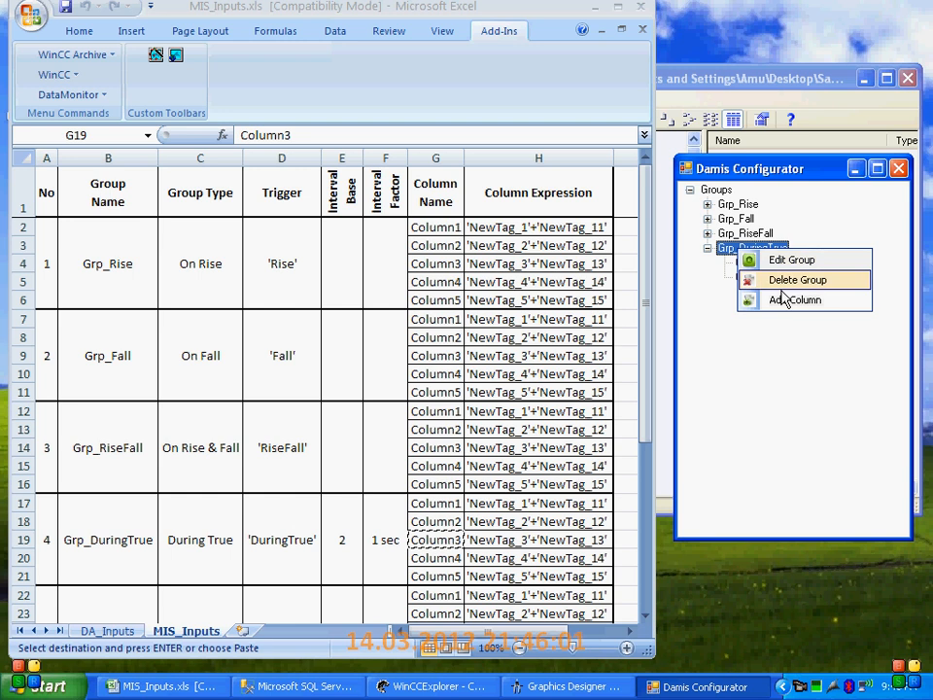
{"action": "left_click", "coordinate": [785, 300]}
{"action": "left_click_drag", "start_coordinate": [766, 277], "coordinate": [662, 273]}
{"action": "key", "text": "ctrl+v"}
{"action": "left_click", "coordinate": [780, 307]}
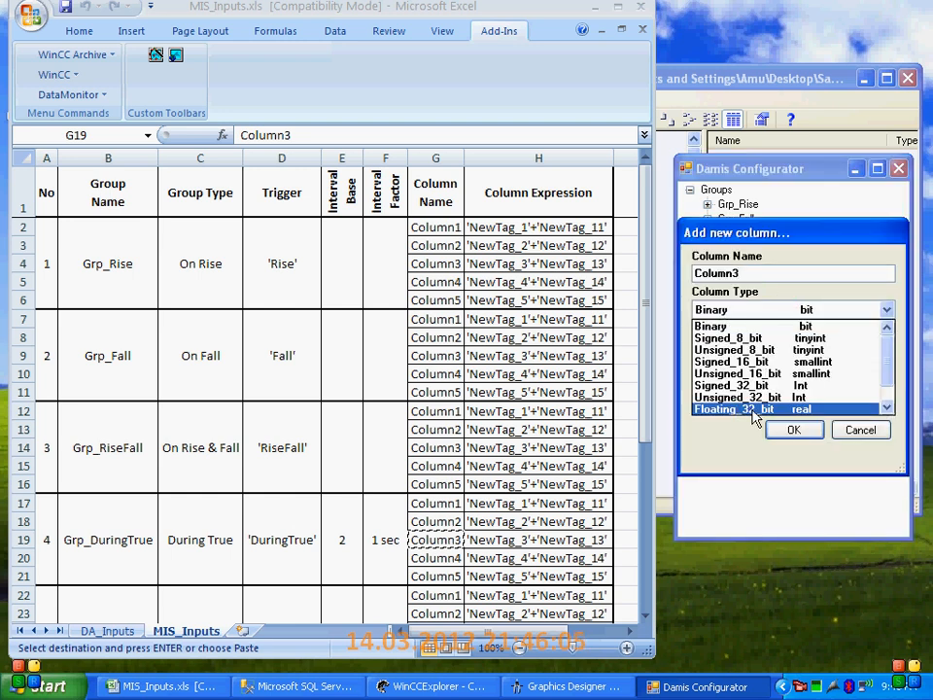
{"action": "left_click", "coordinate": [756, 412]}
Copy the expression 'NewTag_3'+'NewTag_13' from the workbook into Column3 of Grp_DuringTrue and accept the column
{"action": "left_click", "coordinate": [515, 539]}
{"action": "key", "text": "ctrl+c"}
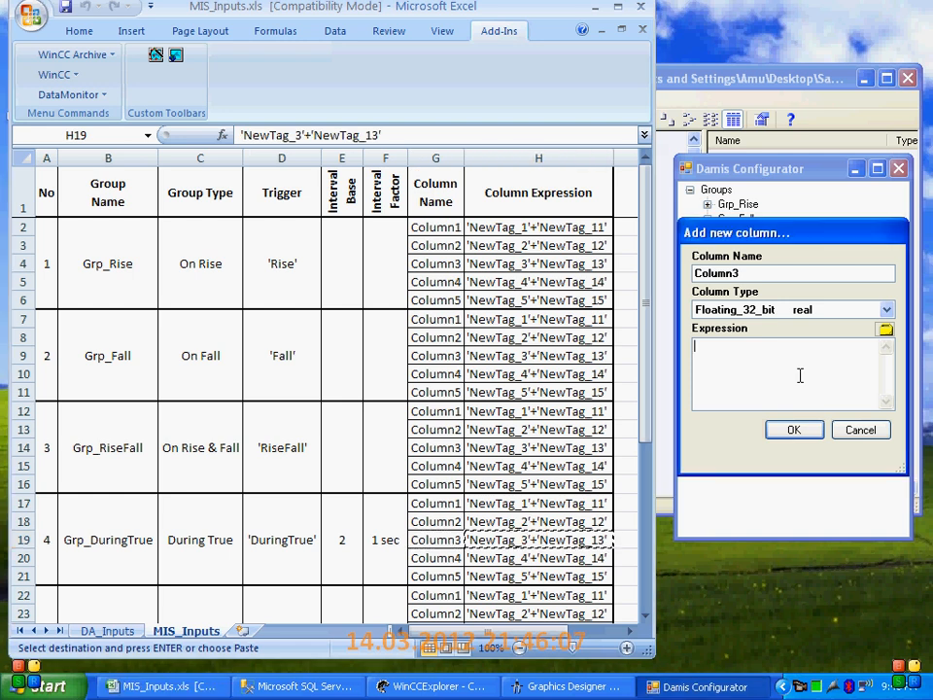
{"action": "left_click", "coordinate": [798, 375]}
{"action": "key", "text": "ctrl+v"}
{"action": "left_click", "coordinate": [795, 431]}
Add a fourth column to Grp_DuringTrue, copying the name Column4 from the workbook and choosing the type Floating_32_bit
{"action": "left_click", "coordinate": [435, 557]}
{"action": "key", "text": "ctrl+c"}
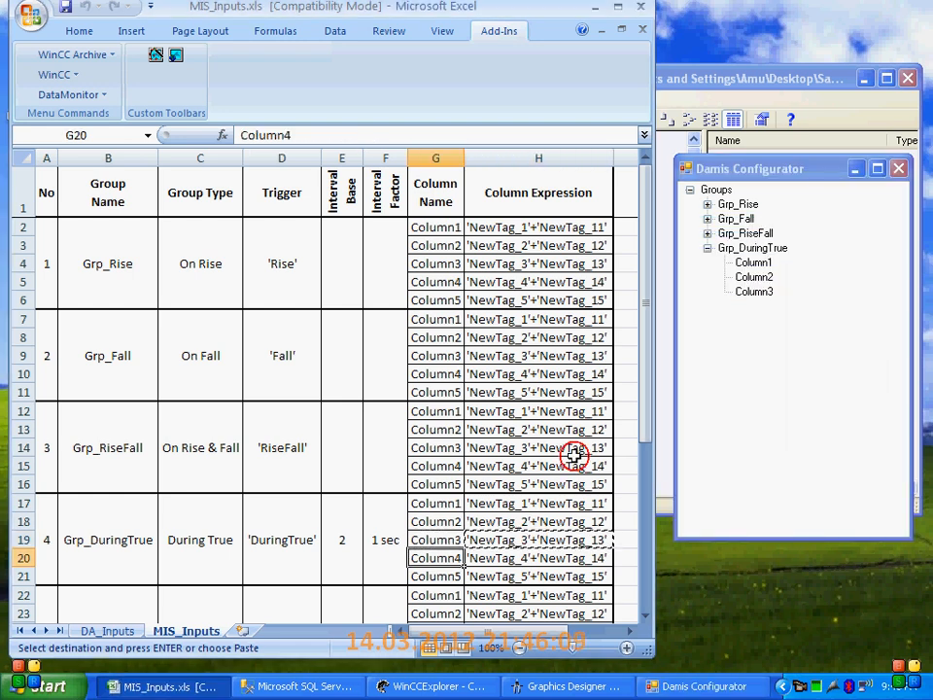
{"action": "right_click", "coordinate": [752, 250]}
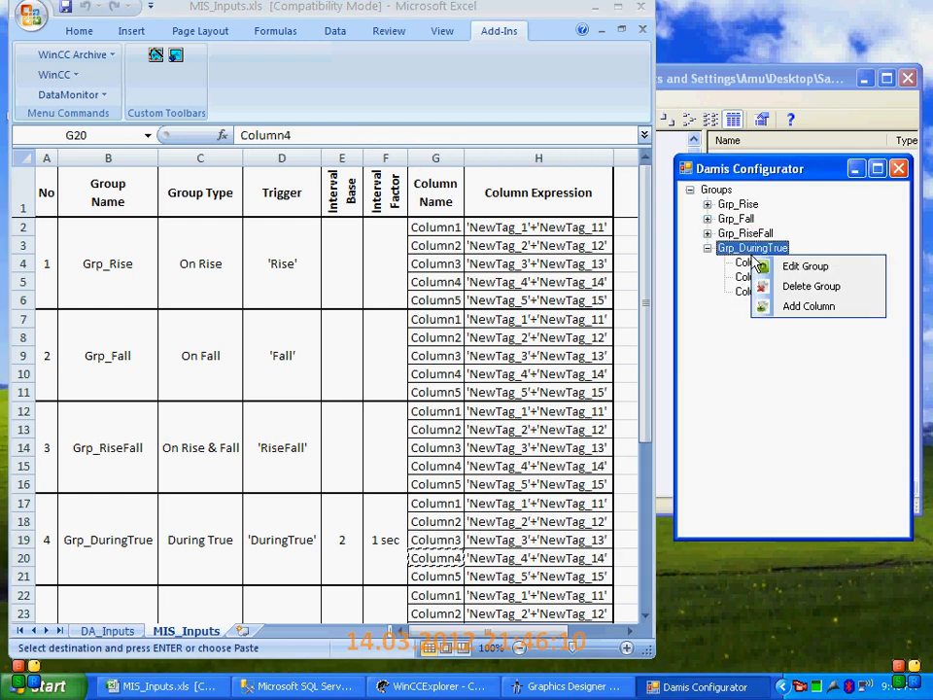
{"action": "left_click", "coordinate": [784, 304]}
{"action": "left_click_drag", "start_coordinate": [824, 268], "coordinate": [681, 273]}
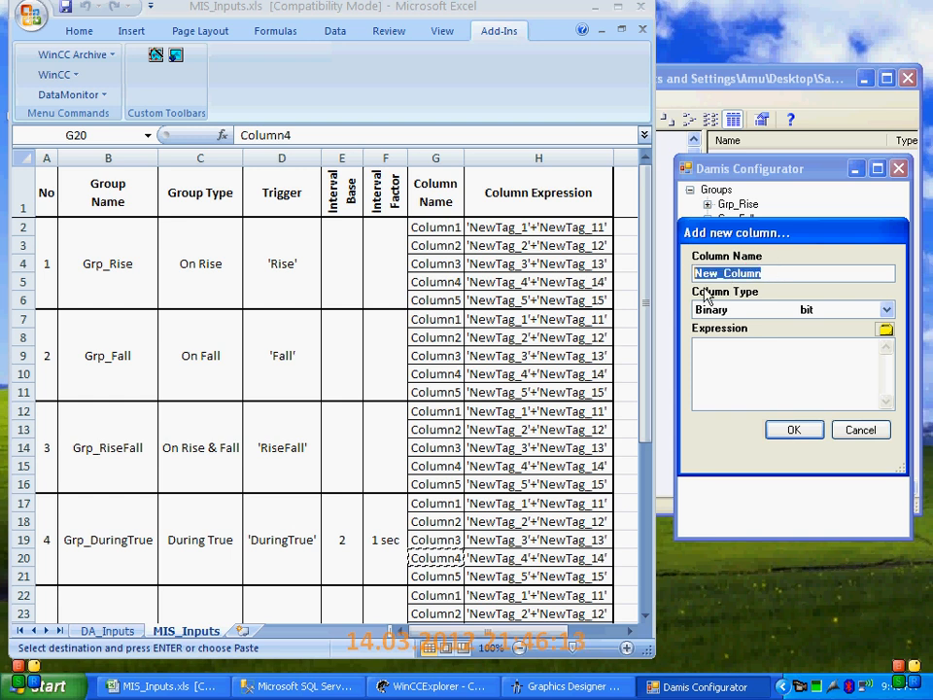
{"action": "key", "text": "ctrl+v"}
{"action": "left_click", "coordinate": [750, 309]}
{"action": "left_click", "coordinate": [739, 412]}
Copy the expression 'NewTag_4'+'NewTag_14' from the workbook into Column4 of Grp_DuringTrue and accept the column
{"action": "left_click", "coordinate": [491, 555]}
{"action": "key", "text": "ctrl+c"}
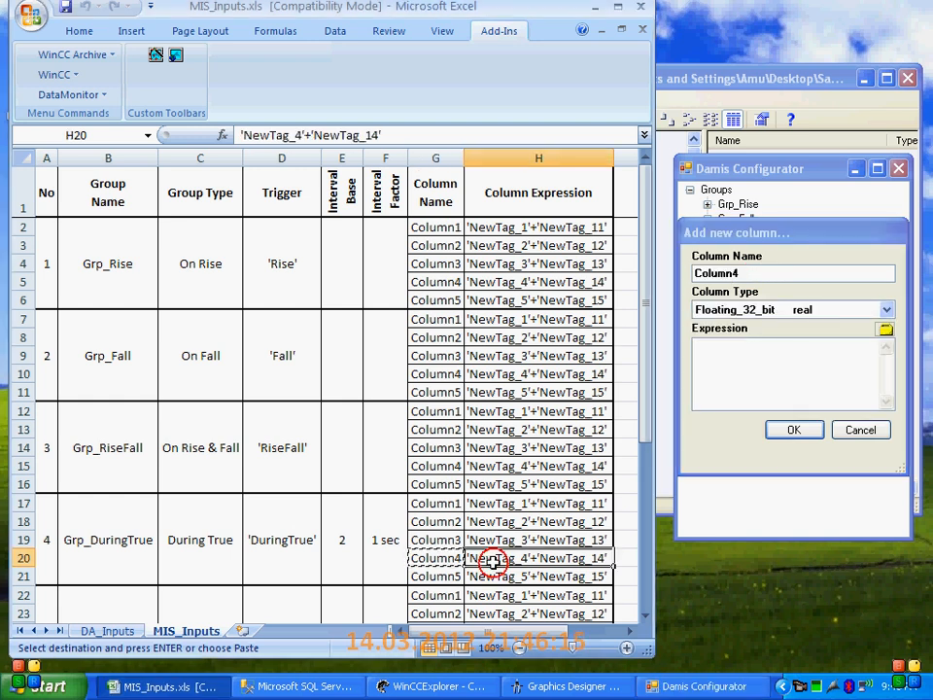
{"action": "left_click", "coordinate": [747, 368]}
{"action": "key", "text": "ctrl+v"}
{"action": "left_click", "coordinate": [803, 437]}
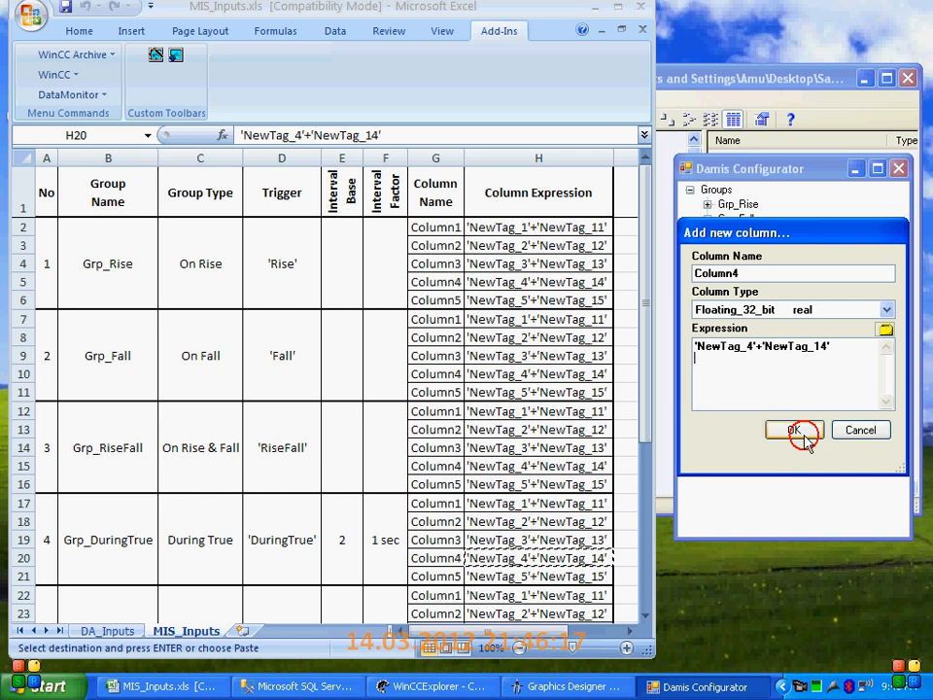
Add a fifth column to Grp_DuringTrue, copying the name Column5 from the workbook and choosing the type Floating_32_bit
{"action": "left_click", "coordinate": [443, 576]}
{"action": "key", "text": "ctrl+c"}
{"action": "right_click", "coordinate": [754, 249]}
{"action": "left_click", "coordinate": [797, 300]}
{"action": "key", "text": "ctrl+v"}
{"action": "left_click", "coordinate": [759, 307]}
{"action": "left_click", "coordinate": [743, 410]}
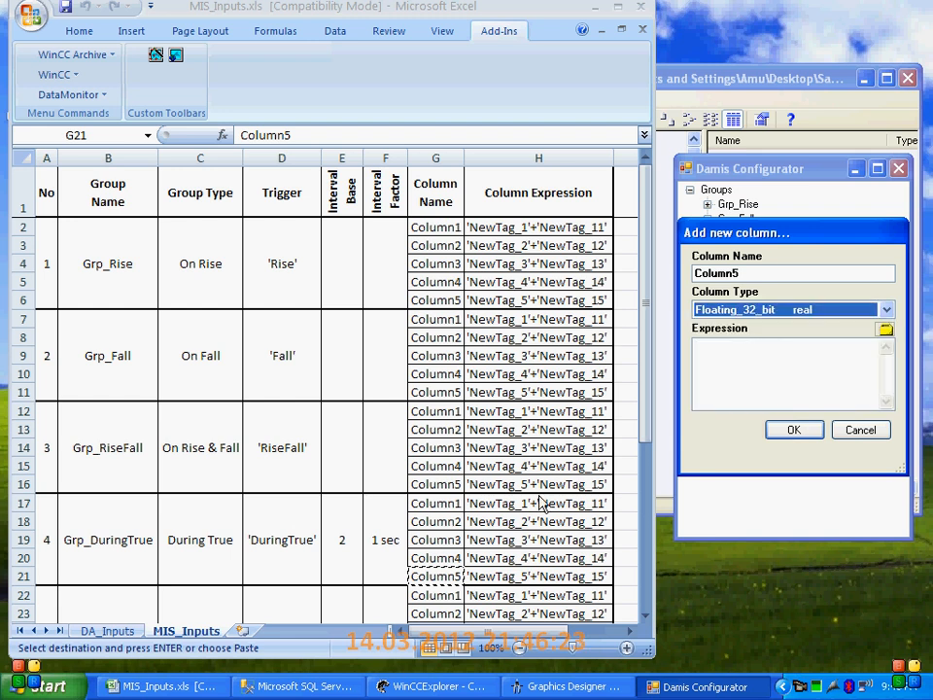
Copy the expression 'NewTag_5'+'NewTag_15' from the workbook into Column5 of Grp_DuringTrue and accept the column
{"action": "left_click", "coordinate": [501, 573]}
{"action": "key", "text": "ctrl+c"}
{"action": "left_click", "coordinate": [757, 363]}
{"action": "key", "text": "ctrl+v"}
{"action": "left_click", "coordinate": [791, 435]}
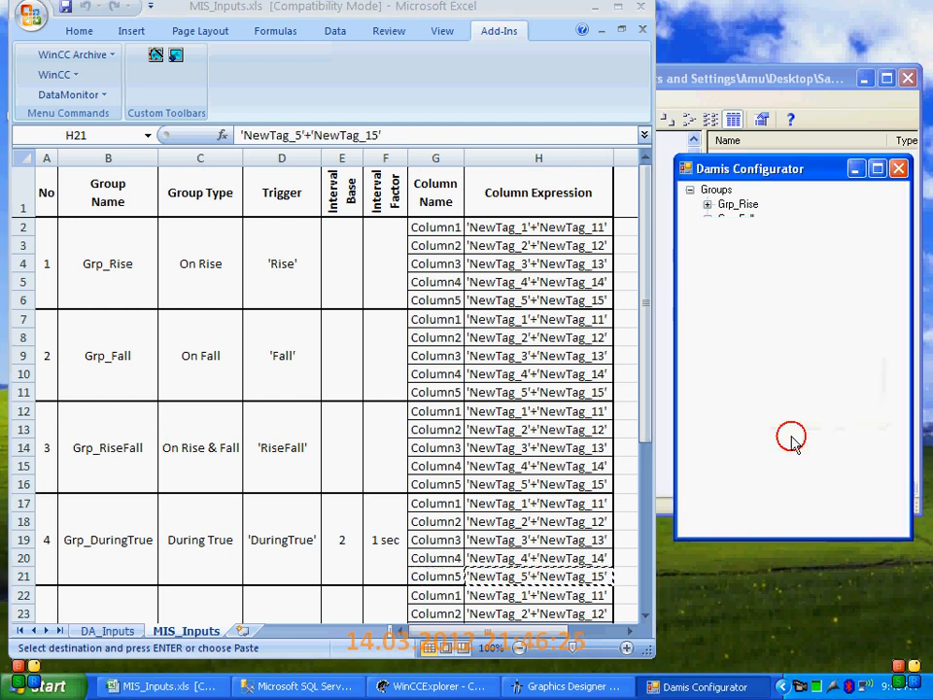
Collapse Grp_DuringTrue and start a new group named Grp_DuringFalse, copied from the workbook, with the type During False
{"action": "left_click", "coordinate": [735, 248]}
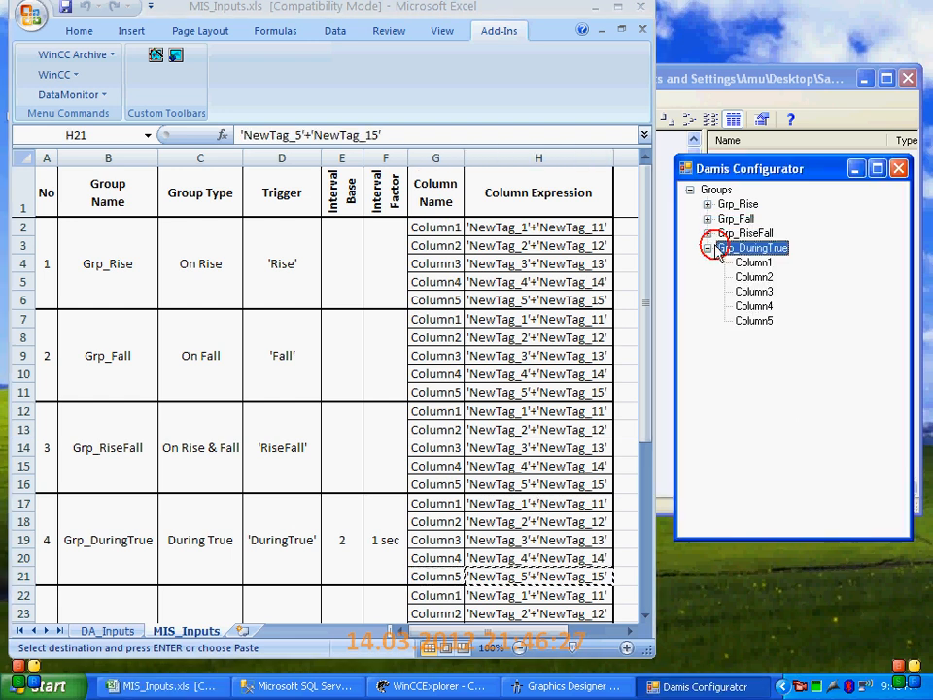
{"action": "left_click", "coordinate": [707, 248]}
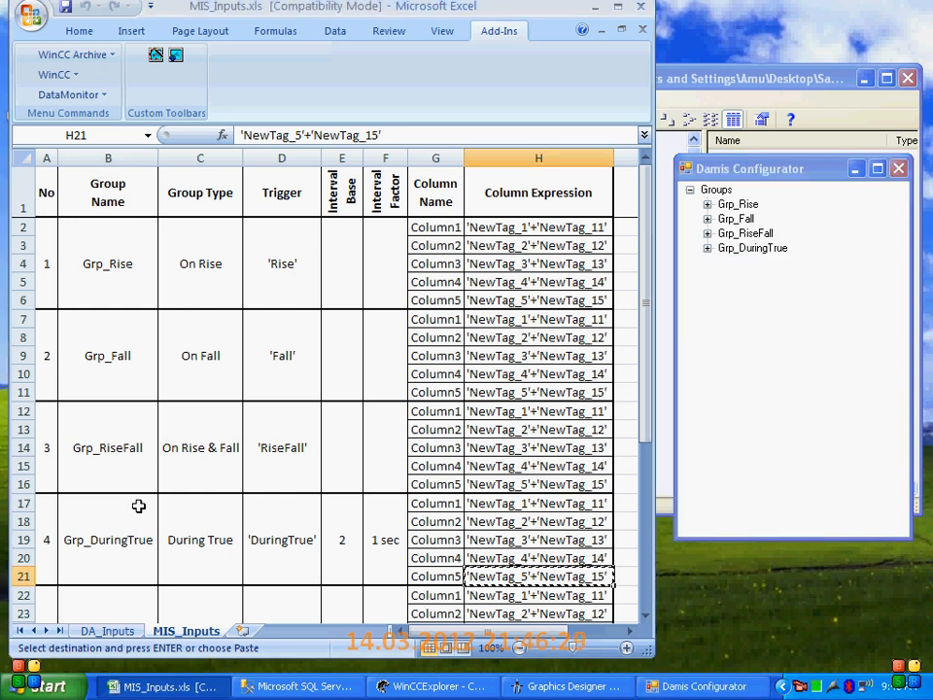
{"action": "scroll", "coordinate": [157, 418], "scroll_direction": "down", "scroll_amount": 2}
{"action": "left_click", "coordinate": [139, 505]}
{"action": "key", "text": "ctrl+c"}
{"action": "right_click", "coordinate": [727, 189]}
{"action": "left_click", "coordinate": [768, 194]}
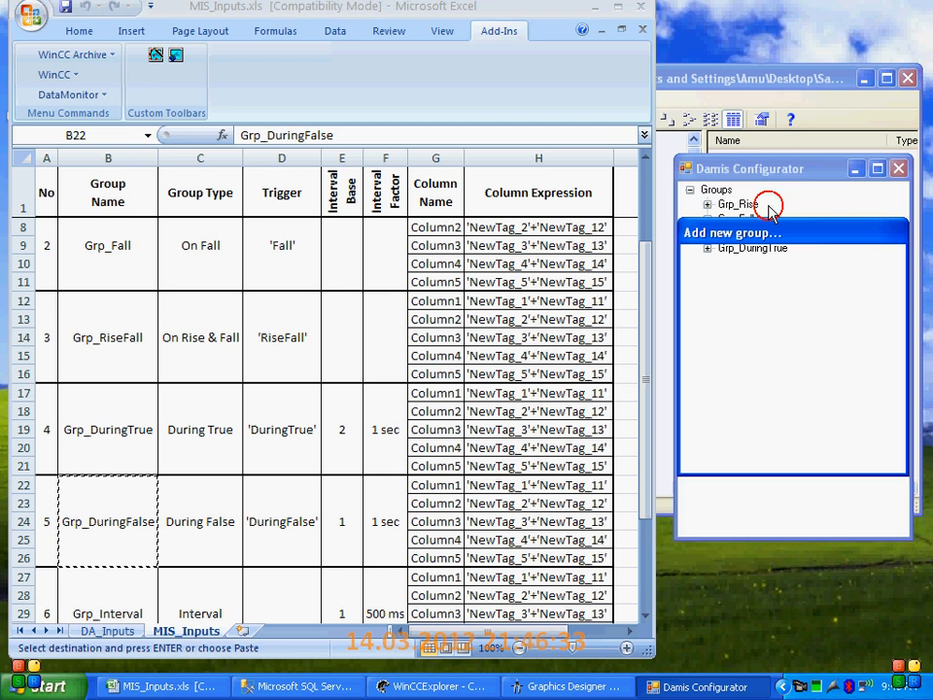
{"action": "double_click", "coordinate": [793, 273]}
{"action": "key", "text": "ctrl+v"}
{"action": "left_click", "coordinate": [762, 309]}
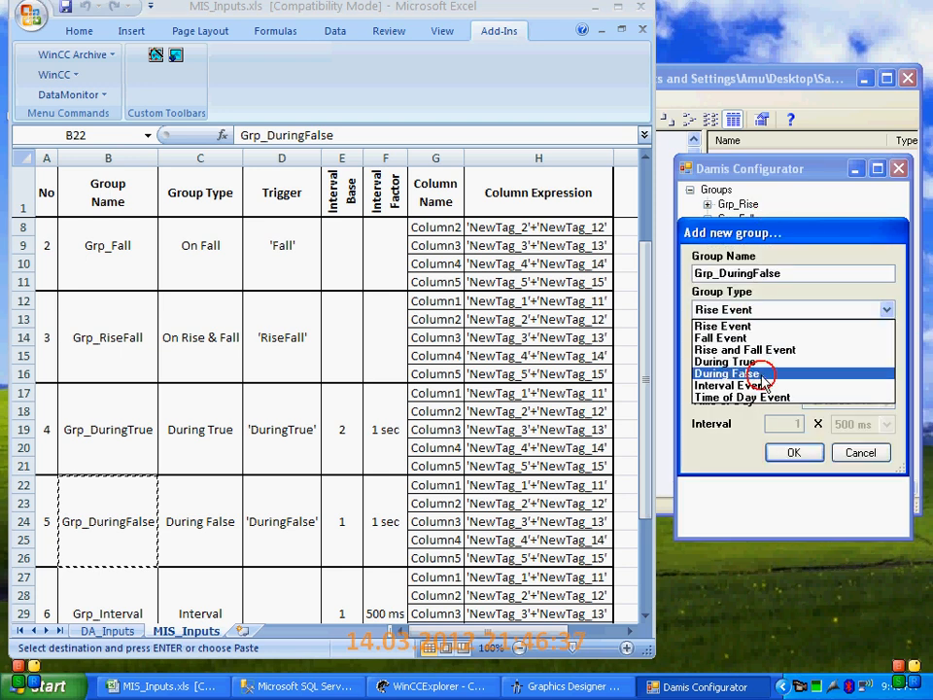
{"action": "left_click", "coordinate": [765, 374]}
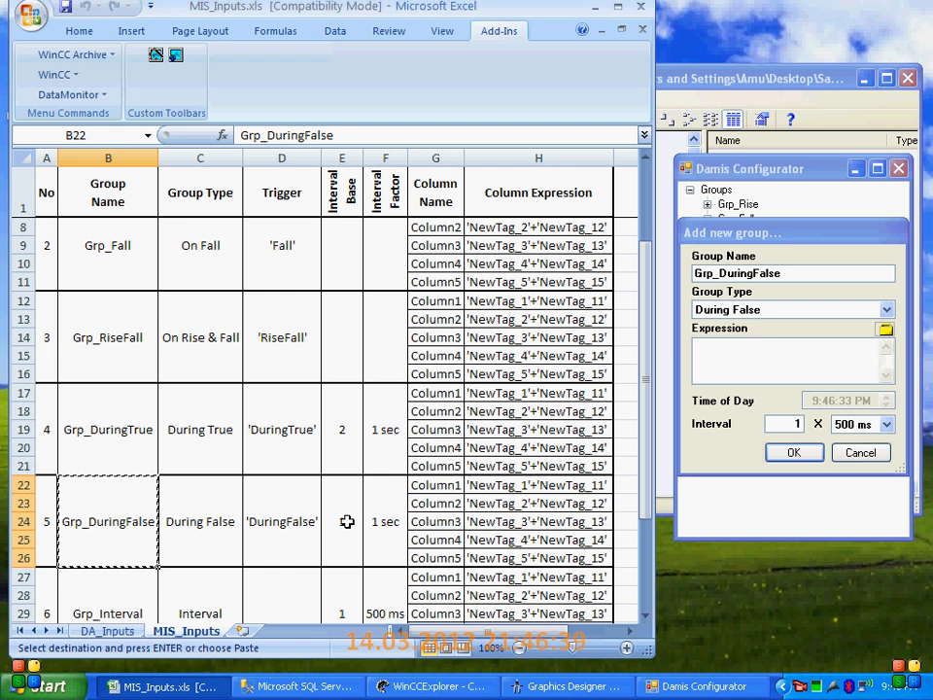
Copy the trigger 'DuringFalse' from the workbook into the expression of Grp_DuringFalse
{"action": "left_click", "coordinate": [291, 523]}
{"action": "key", "text": "ctrl+c"}
{"action": "left_click", "coordinate": [702, 366]}
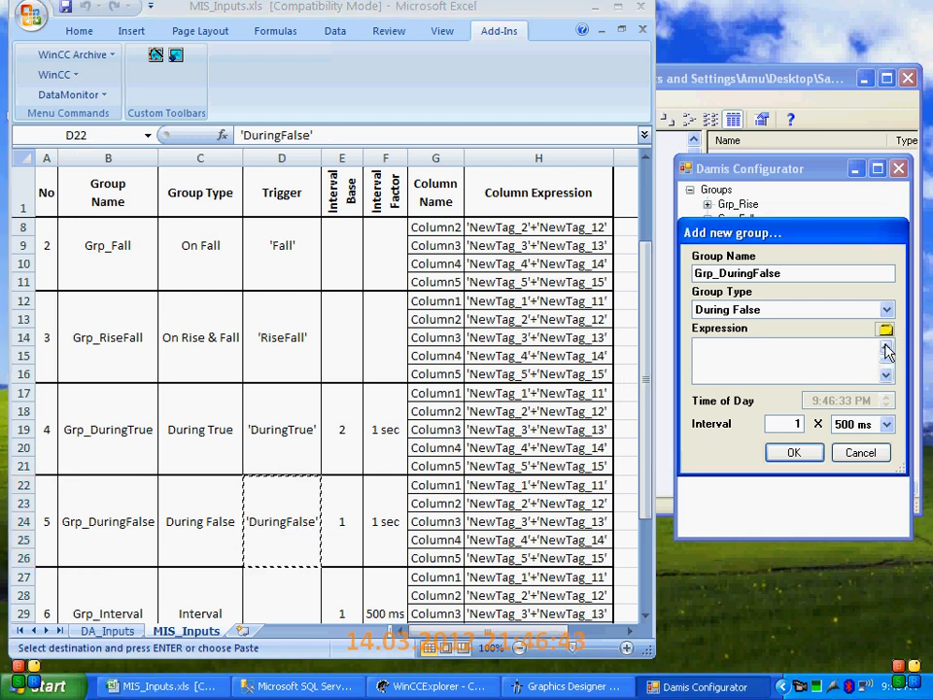
Paste the trigger 'DuringFalse' as the expression of Grp_DuringFalse, set the interval to 1 x 1 Second and accept the group
{"action": "type", "text": "'DuringFalse'"}
{"action": "left_click", "coordinate": [856, 424]}
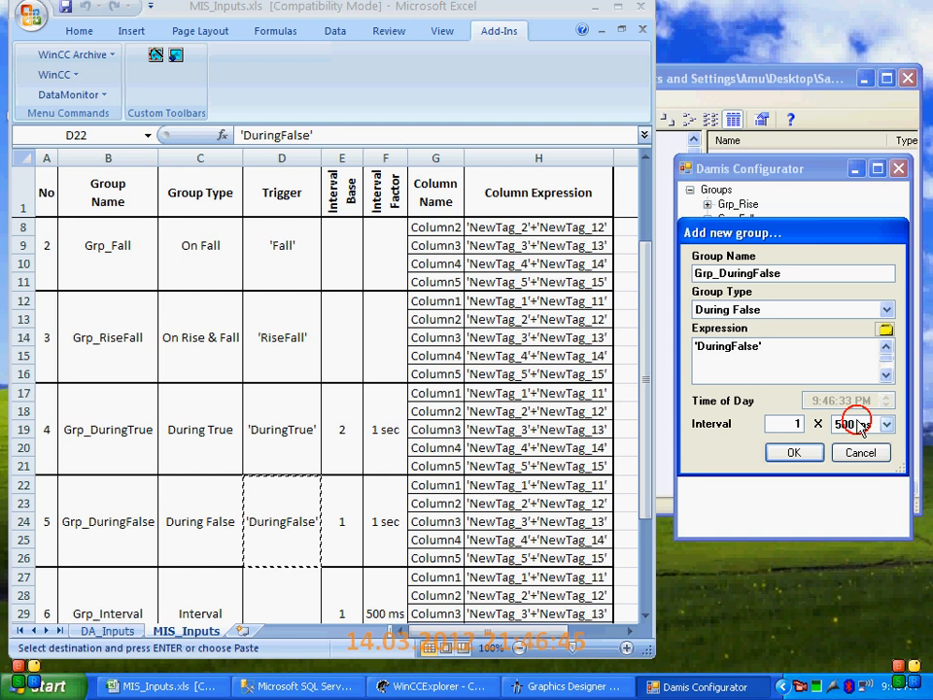
{"action": "left_click", "coordinate": [857, 453]}
{"action": "left_click", "coordinate": [814, 456]}
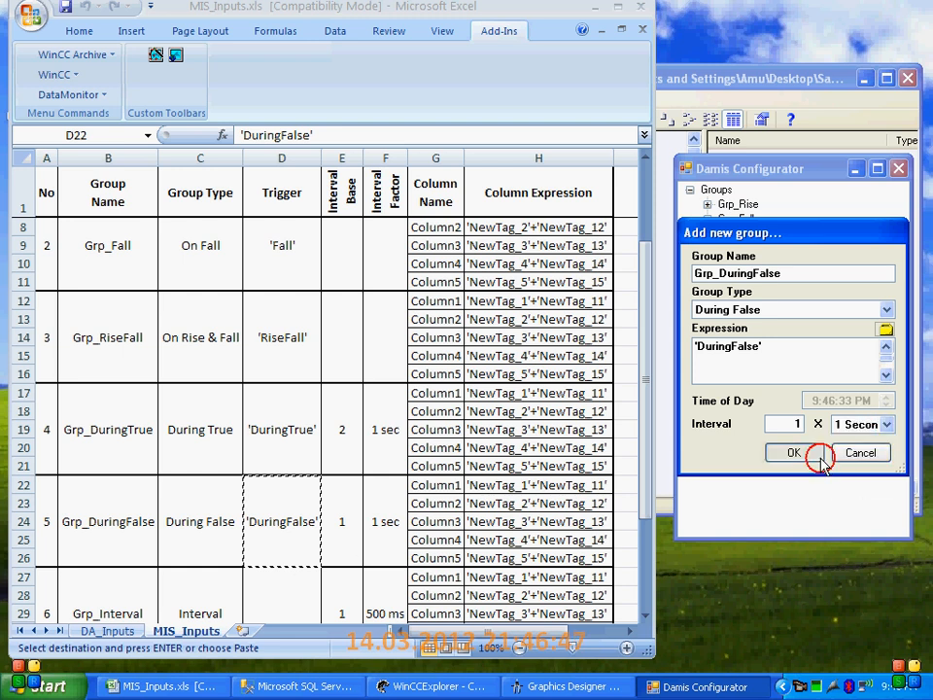
Add a first column to Grp_DuringFalse, copying the name Column1 from the workbook and choosing the type Floating_32_bit
{"action": "left_click", "coordinate": [392, 528]}
{"action": "left_click", "coordinate": [457, 483]}
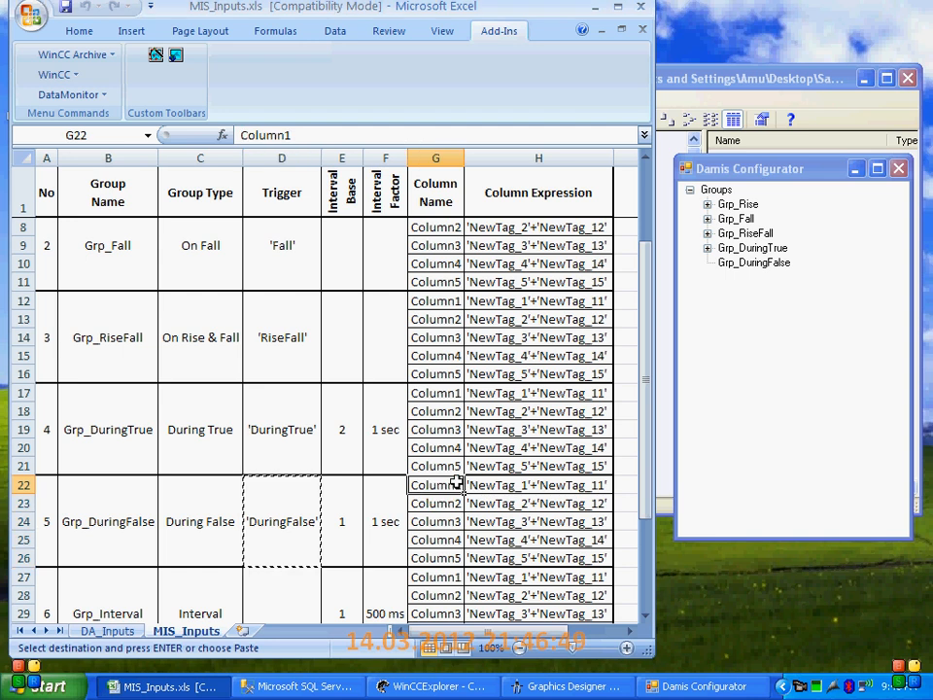
{"action": "left_click", "coordinate": [753, 263]}
{"action": "right_click", "coordinate": [753, 263]}
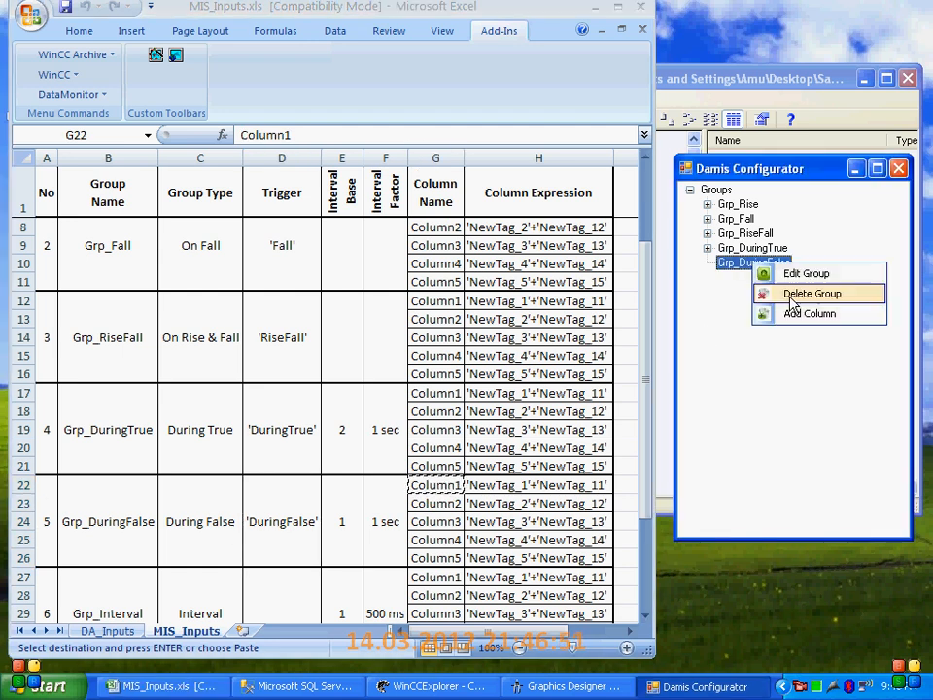
{"action": "left_click", "coordinate": [795, 314]}
{"action": "left_click_drag", "start_coordinate": [785, 273], "coordinate": [635, 271]}
{"action": "type", "text": "Column1"}
{"action": "left_click", "coordinate": [782, 309]}
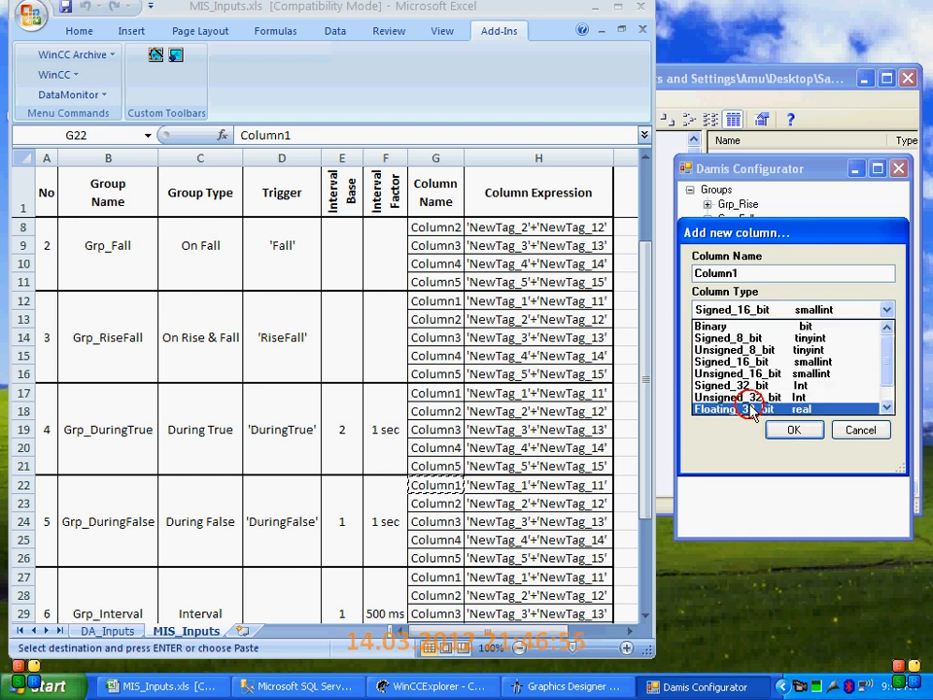
{"action": "left_click", "coordinate": [775, 426]}
Copy the expression 'NewTag_1'+'NewTag_11' from the workbook into Column1 of Grp_DuringFalse and accept the column
{"action": "left_click", "coordinate": [529, 483]}
{"action": "key", "text": "ctrl+c"}
{"action": "left_click", "coordinate": [756, 377]}
{"action": "key", "text": "ctrl+v"}
{"action": "left_click", "coordinate": [810, 440]}
Add a second column to Grp_DuringFalse, copying the name Column2 from the workbook and choosing the type Floating_32_bit
{"action": "left_click", "coordinate": [435, 502]}
{"action": "key", "text": "ctrl+c"}
{"action": "right_click", "coordinate": [758, 262]}
{"action": "left_click", "coordinate": [788, 310]}
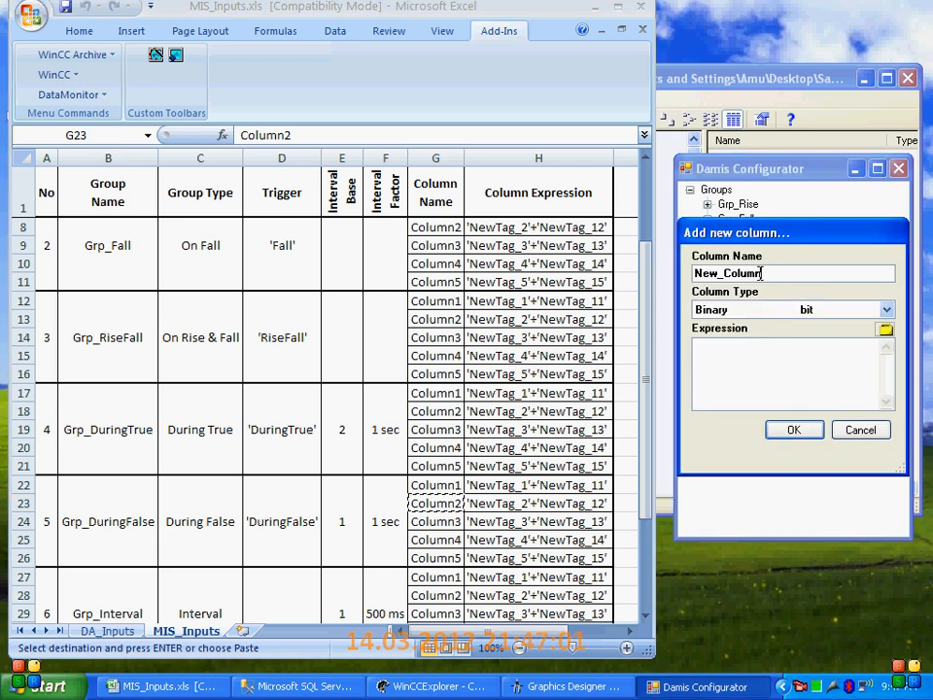
{"action": "key", "text": "ctrl+v"}
{"action": "left_click", "coordinate": [887, 309]}
{"action": "left_click", "coordinate": [750, 409]}
Copy the expression 'NewTag_2'+'NewTag_12' from the workbook into Column2 of Grp_DuringFalse and accept the column
{"action": "left_click", "coordinate": [499, 502]}
{"action": "key", "text": "ctrl+c"}
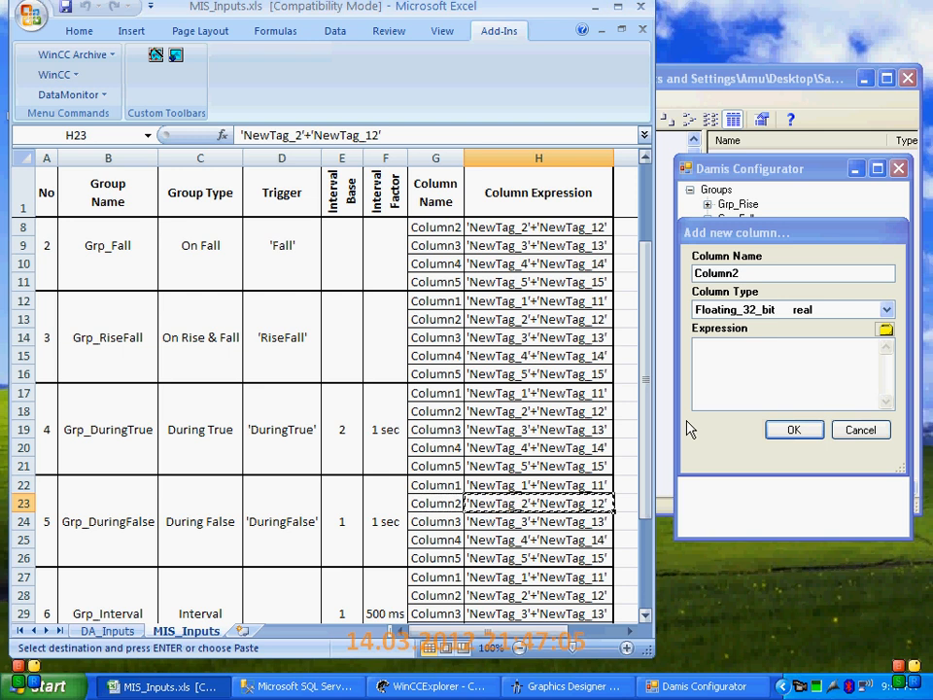
{"action": "left_click", "coordinate": [753, 366]}
{"action": "key", "text": "ctrl+v"}
{"action": "left_click", "coordinate": [793, 430]}
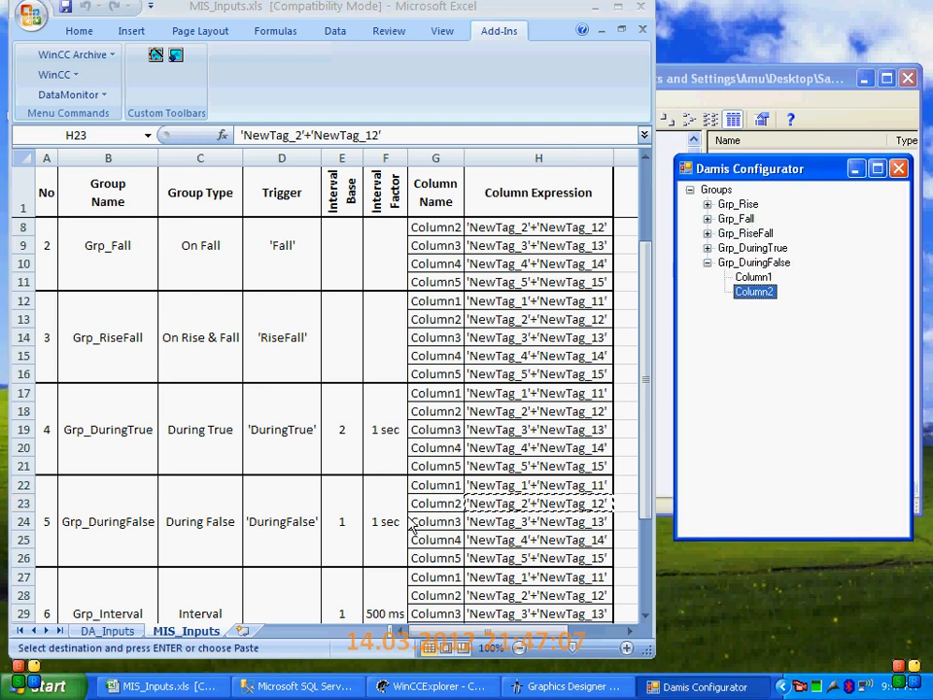
Add a third column to Grp_DuringFalse, copying the name Column3 from the workbook and choosing the type Floating_32_bit
{"action": "left_click", "coordinate": [463, 522]}
{"action": "key", "text": "ctrl+c"}
{"action": "right_click", "coordinate": [754, 272]}
{"action": "left_click", "coordinate": [784, 316]}
{"action": "double_click", "coordinate": [776, 279]}
{"action": "key", "text": "ctrl+v"}
{"action": "left_click", "coordinate": [780, 308]}
{"action": "left_click", "coordinate": [760, 411]}
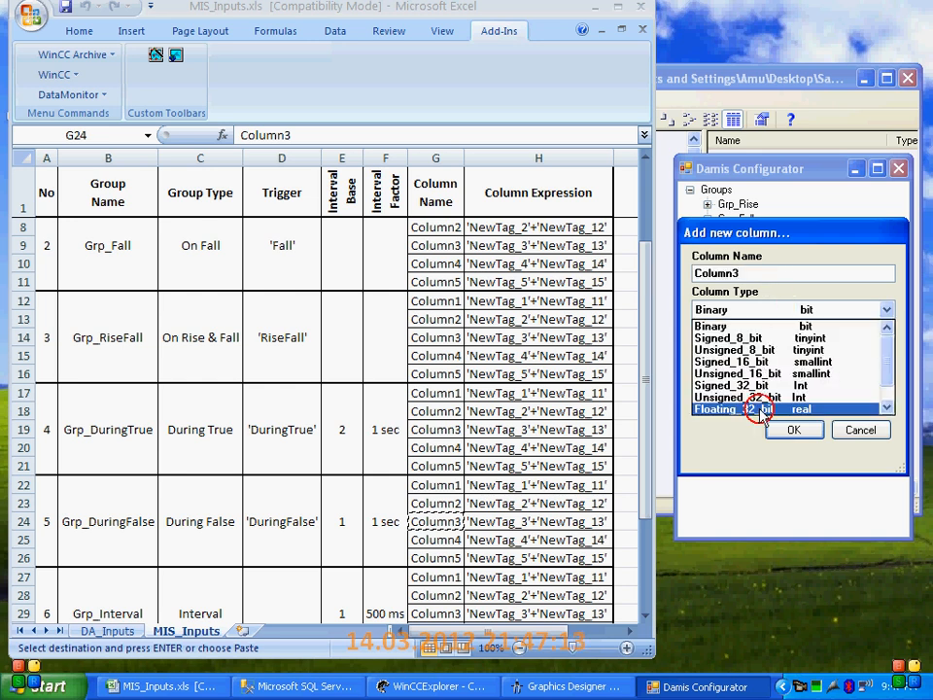
Copy the expression 'NewTag_3'+'NewTag_13' from the workbook into Column3 of Grp_DuringFalse and accept the column
{"action": "left_click", "coordinate": [523, 523]}
{"action": "key", "text": "ctrl+c"}
{"action": "left_click", "coordinate": [762, 387]}
{"action": "key", "text": "ctrl+v"}
{"action": "left_click", "coordinate": [791, 431]}
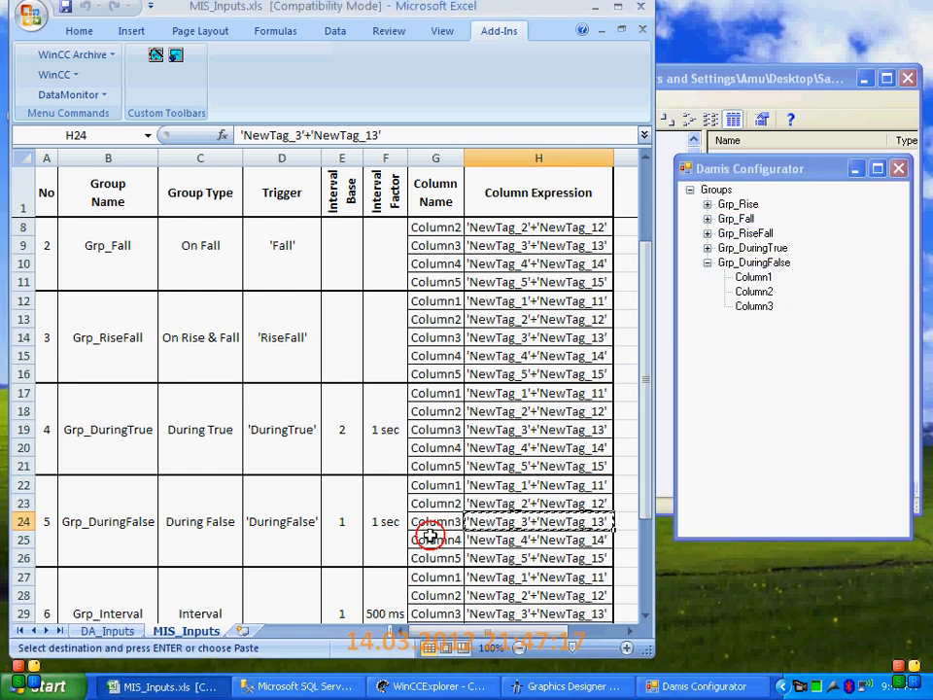
Add a fourth column to Grp_DuringFalse, copying the name Column4 from the workbook and choosing the type Floating_32_bit
{"action": "left_click", "coordinate": [427, 537]}
{"action": "key", "text": "ctrl+c"}
{"action": "right_click", "coordinate": [772, 264]}
{"action": "left_click", "coordinate": [823, 312]}
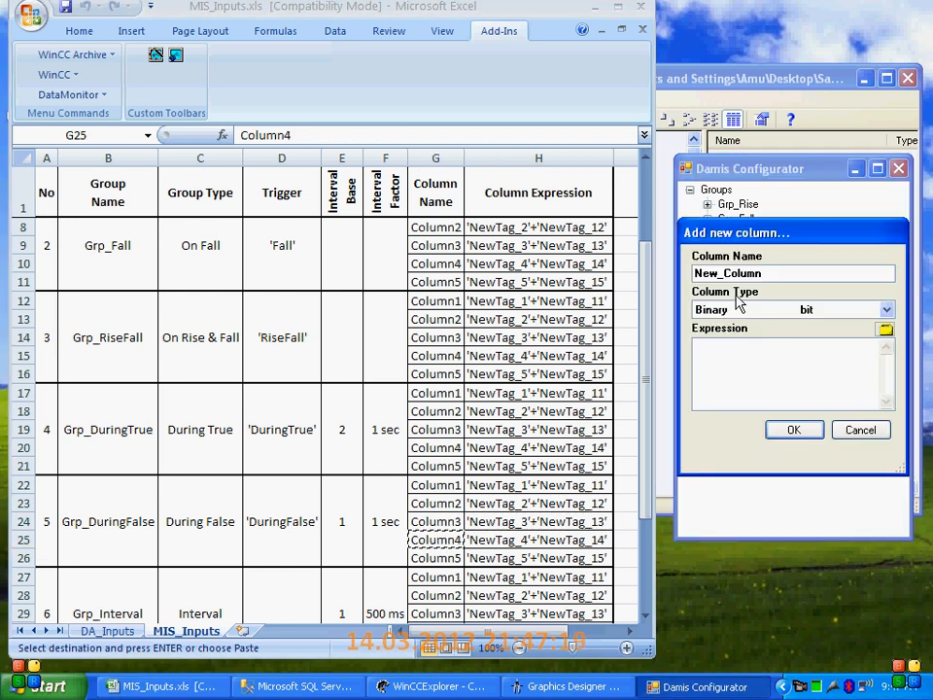
{"action": "left_click_drag", "start_coordinate": [767, 272], "coordinate": [657, 268]}
{"action": "key", "text": "ctrl+v"}
{"action": "left_click", "coordinate": [768, 313]}
{"action": "left_click", "coordinate": [768, 408]}
Copy the expression 'NewTag_4'+'NewTag_14' from the workbook into Column4 of Grp_DuringFalse and accept the column
{"action": "left_click", "coordinate": [526, 537]}
{"action": "key", "text": "ctrl+c"}
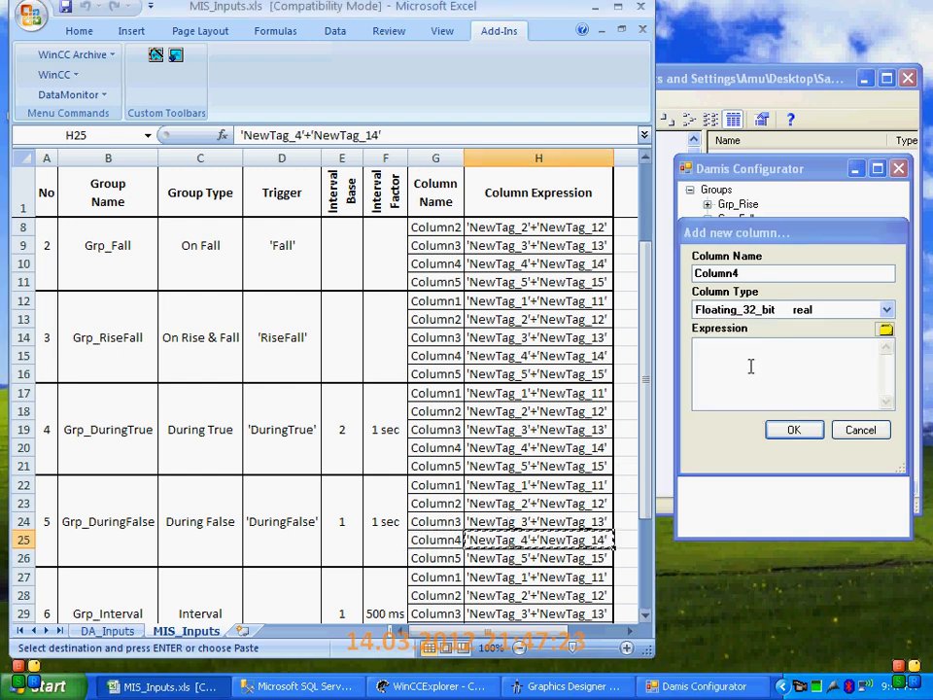
{"action": "left_click", "coordinate": [749, 366]}
{"action": "key", "text": "ctrl+v"}
{"action": "left_click", "coordinate": [791, 429]}
Add a fifth column to Grp_DuringFalse, copying the name Column5 from the workbook and choosing the type Floating_32_bit
{"action": "left_click", "coordinate": [439, 558]}
{"action": "key", "text": "ctrl+c"}
{"action": "right_click", "coordinate": [760, 263]}
{"action": "left_click", "coordinate": [757, 309]}
{"action": "double_click", "coordinate": [769, 273]}
{"action": "key", "text": "ctrl+v"}
{"action": "left_click", "coordinate": [754, 311]}
{"action": "left_click", "coordinate": [738, 411]}
Copy the expression 'NewTag_5'+'NewTag_15' from the workbook into Column5 of Grp_DuringFalse and accept the column
{"action": "left_click", "coordinate": [508, 557]}
{"action": "key", "text": "ctrl+c"}
{"action": "left_click", "coordinate": [789, 352]}
{"action": "key", "text": "ctrl+v"}
{"action": "left_click", "coordinate": [793, 428]}
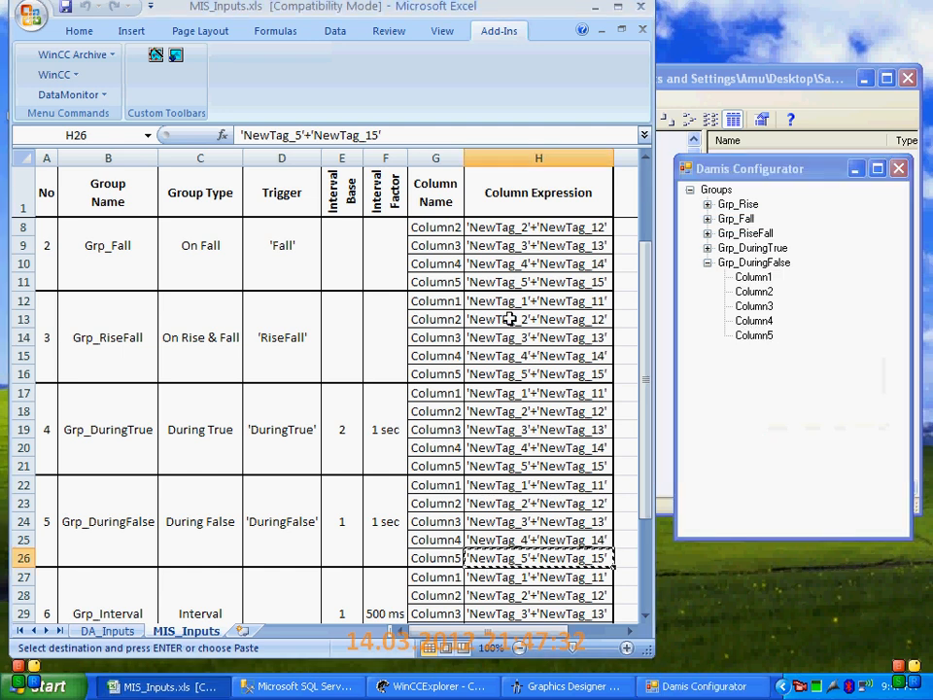
Collapse Grp_DuringFalse and add a group named Grp_Interval, copied from the workbook, with the type Interval Event and an interval of 1 x 500 ms
{"action": "scroll", "coordinate": [602, 317], "scroll_direction": "down", "scroll_amount": 2}
{"action": "left_click", "coordinate": [709, 262]}
{"action": "right_click", "coordinate": [716, 189]}
{"action": "left_click", "coordinate": [753, 195]}
{"action": "left_click", "coordinate": [122, 506]}
{"action": "key", "text": "ctrl+c"}
{"action": "double_click", "coordinate": [739, 273]}
{"action": "key", "text": "ctrl+v"}
{"action": "left_click", "coordinate": [757, 309]}
{"action": "left_click", "coordinate": [738, 372]}
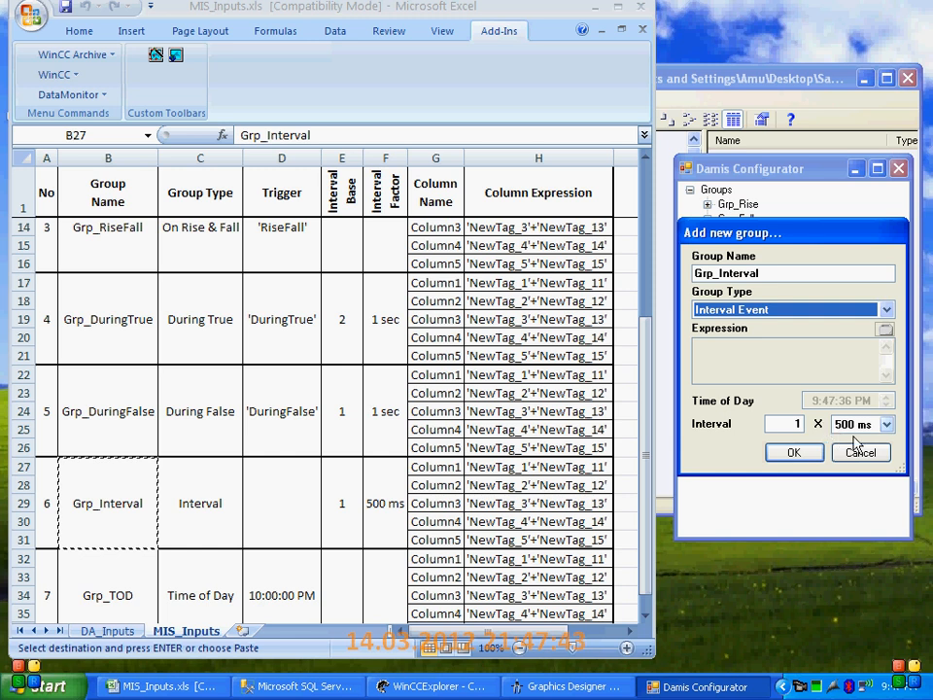
{"action": "left_click", "coordinate": [782, 454]}
Start a new column in Grp_Interval and clear its default name
{"action": "right_click", "coordinate": [735, 278]}
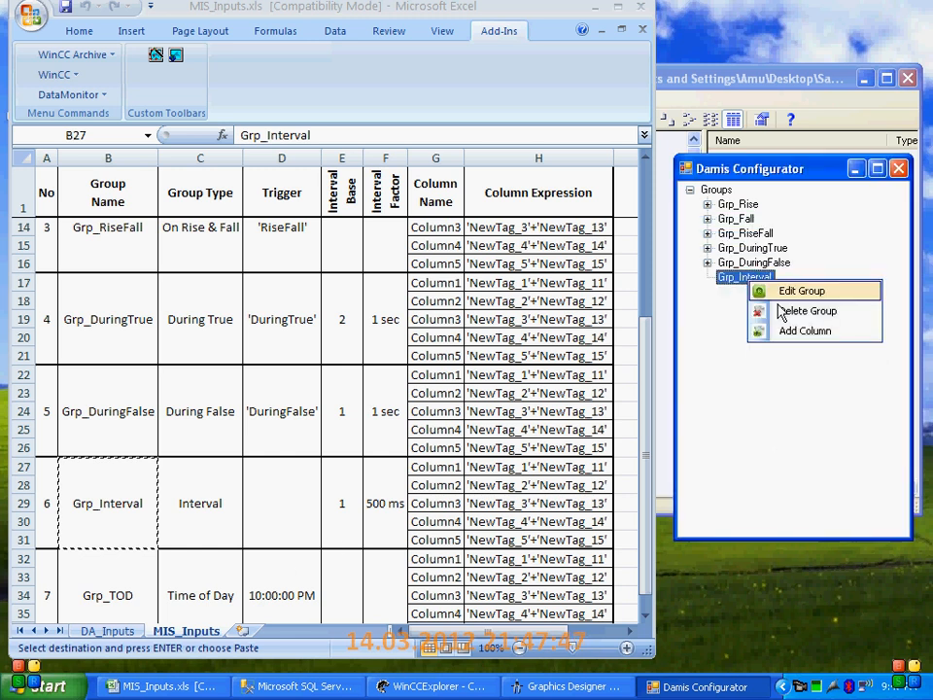
{"action": "left_click", "coordinate": [787, 332]}
{"action": "left_click", "coordinate": [443, 468]}
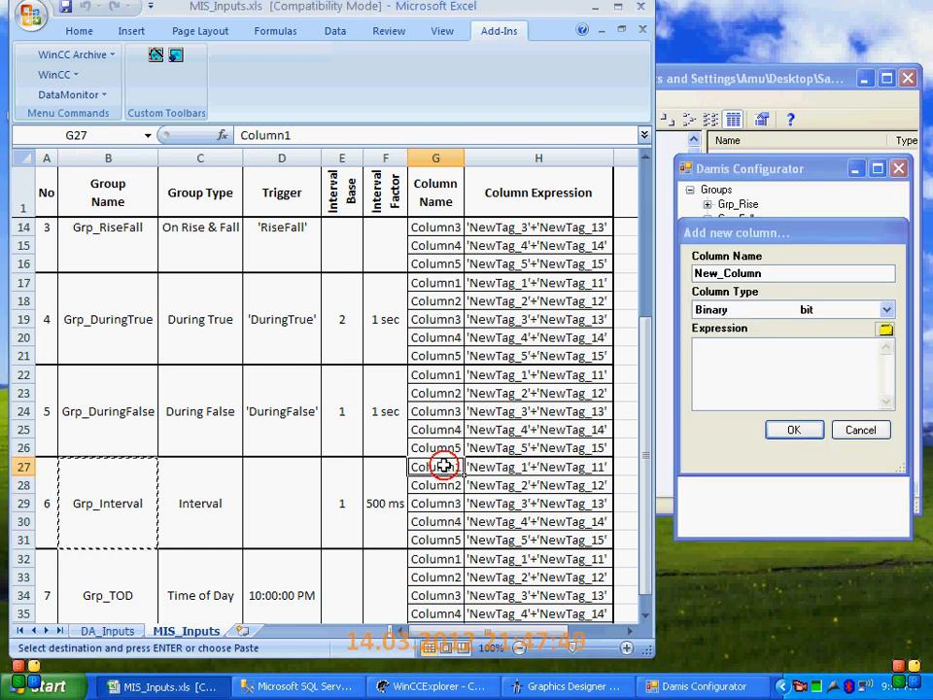
{"action": "type", "text": "c"}
{"action": "left_click_drag", "start_coordinate": [771, 273], "coordinate": [671, 273]}
{"action": "key", "text": "BackSpace"}
{"action": "left_click", "coordinate": [805, 309]}
{"action": "left_click", "coordinate": [756, 272]}
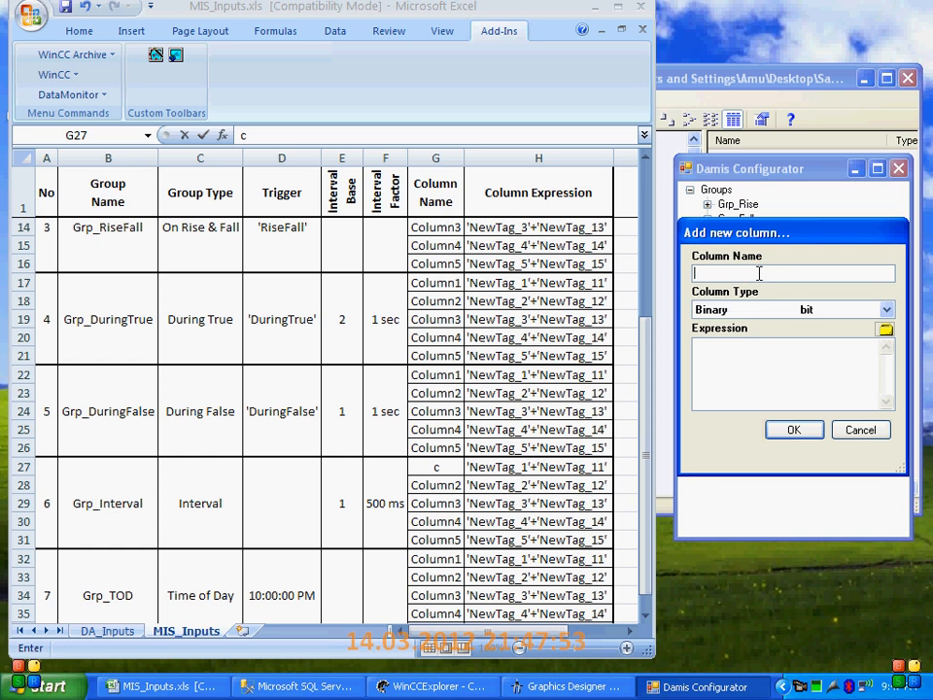
Cancel the stray cell edit in the workbook, copy the name Column1 into the new Grp_Interval column and choose the type Floating_32_bit
{"action": "left_click", "coordinate": [453, 483]}
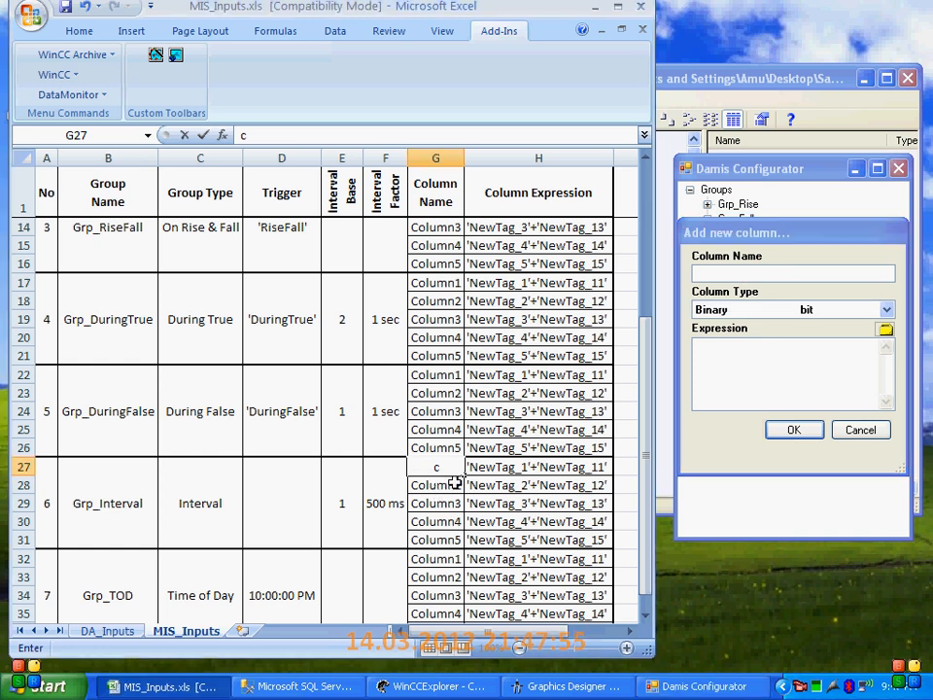
{"action": "key", "text": "Escape"}
{"action": "key", "text": "ctrl+c"}
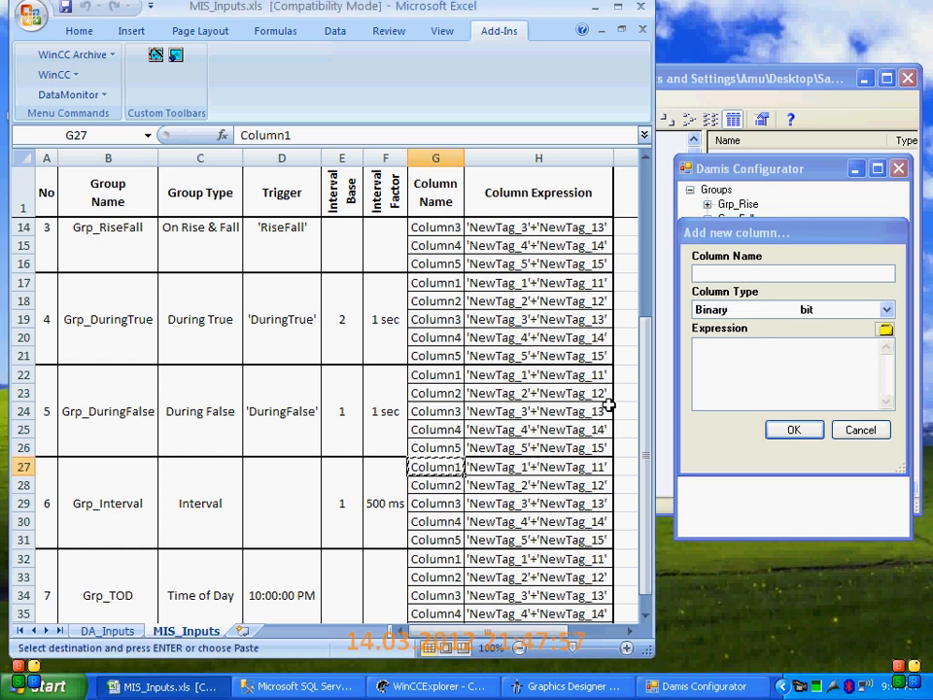
{"action": "left_click", "coordinate": [710, 272]}
{"action": "key", "text": "ctrl+v"}
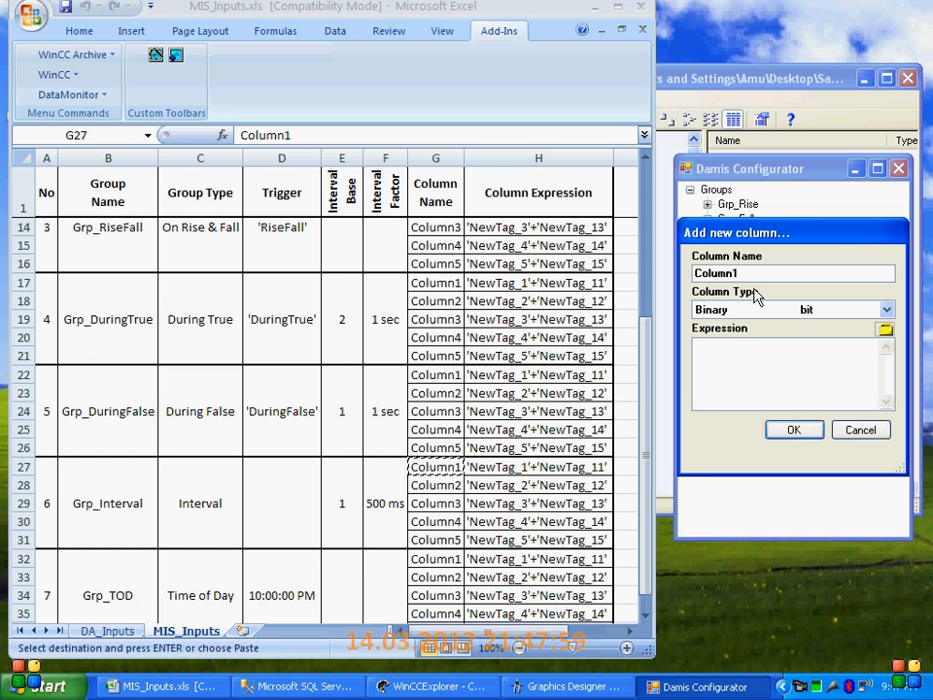
{"action": "left_click", "coordinate": [749, 310]}
{"action": "left_click", "coordinate": [746, 409]}
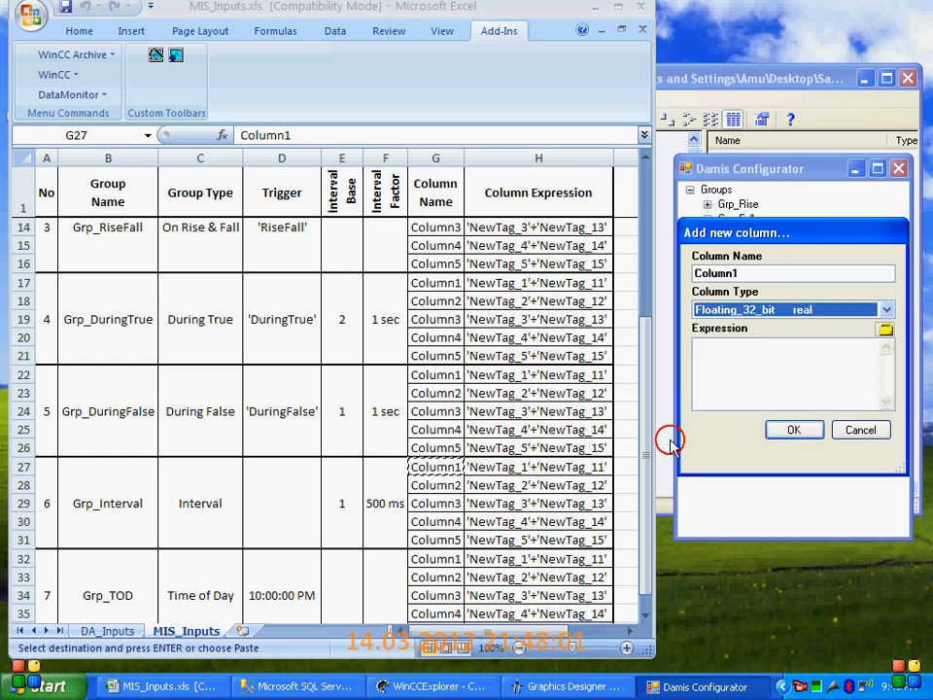
Copy the expression 'NewTag_1'+'NewTag_11' from the workbook into Column1 of Grp_Interval and accept the column
{"action": "left_click", "coordinate": [515, 466]}
{"action": "key", "text": "ctrl+c"}
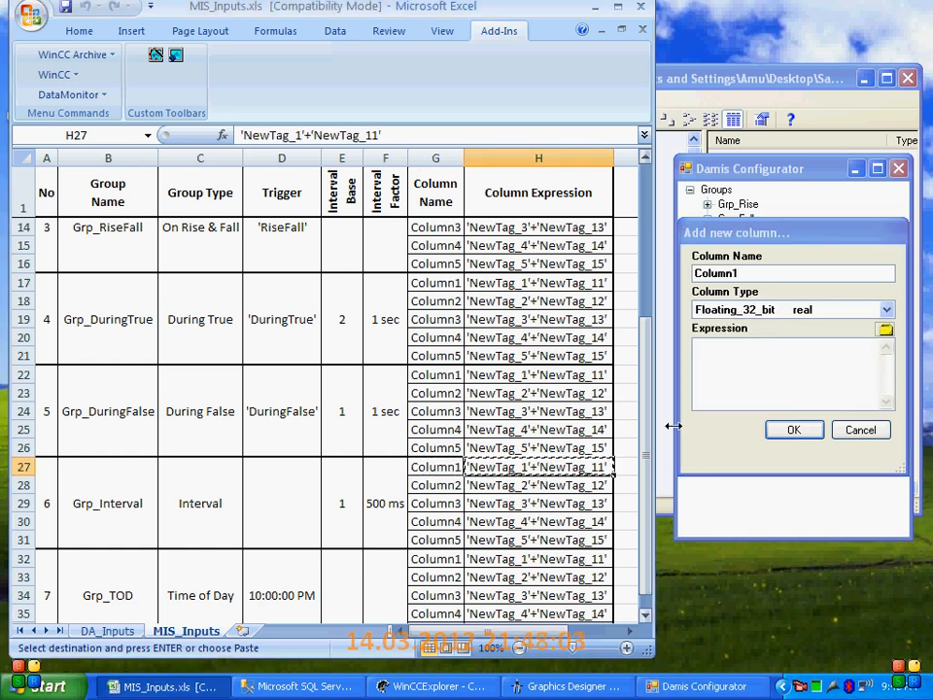
{"action": "left_click", "coordinate": [765, 379]}
{"action": "key", "text": "ctrl+v"}
{"action": "left_click", "coordinate": [799, 430]}
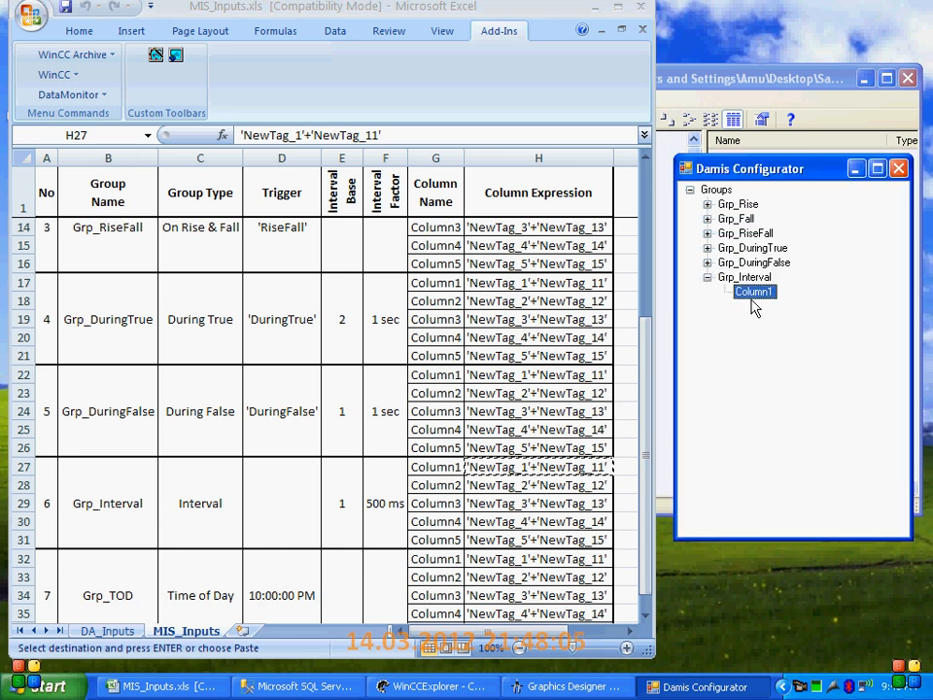
Add a second column to Grp_Interval, copying the name Column2 from the workbook and choosing the type Floating_32_bit
{"action": "left_click", "coordinate": [413, 484]}
{"action": "key", "text": "ctrl+c"}
{"action": "left_click", "coordinate": [740, 277]}
{"action": "right_click", "coordinate": [740, 277]}
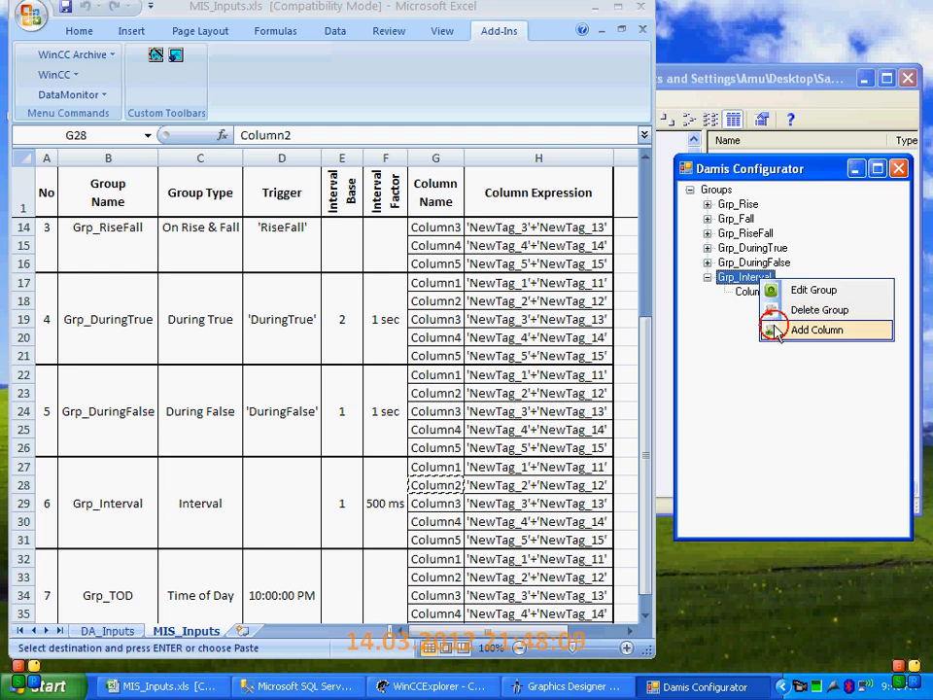
{"action": "left_click", "coordinate": [778, 328]}
{"action": "key", "text": "ctrl+v"}
{"action": "left_click", "coordinate": [771, 309]}
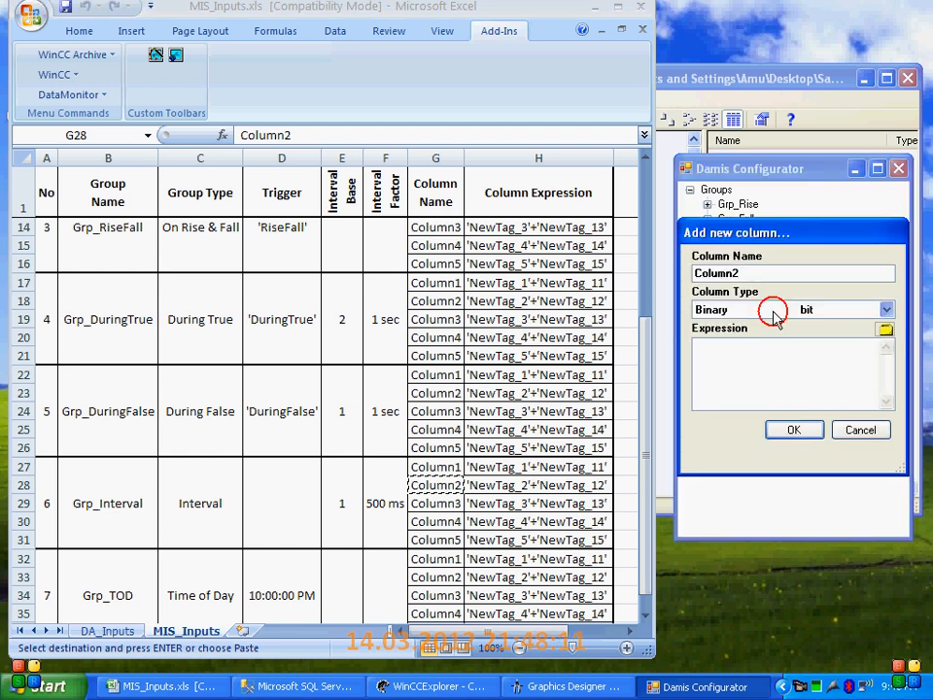
{"action": "left_click", "coordinate": [751, 409]}
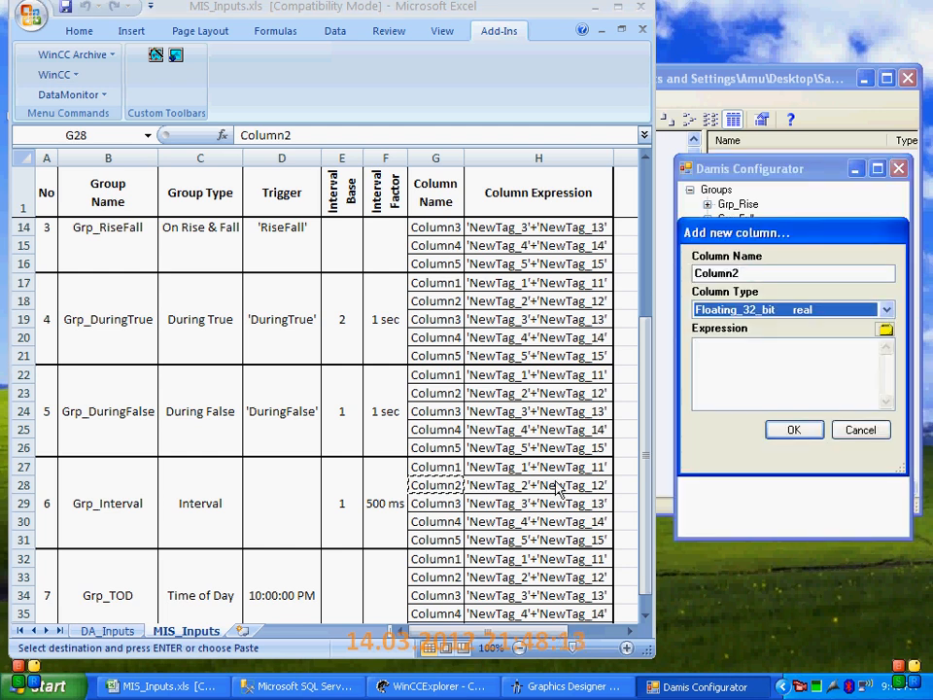
Copy the expression 'NewTag_2'+'NewTag_12' from the workbook into Column2 of Grp_Interval and accept the column
{"action": "left_click", "coordinate": [499, 486]}
{"action": "key", "text": "ctrl+c"}
{"action": "left_click", "coordinate": [787, 375]}
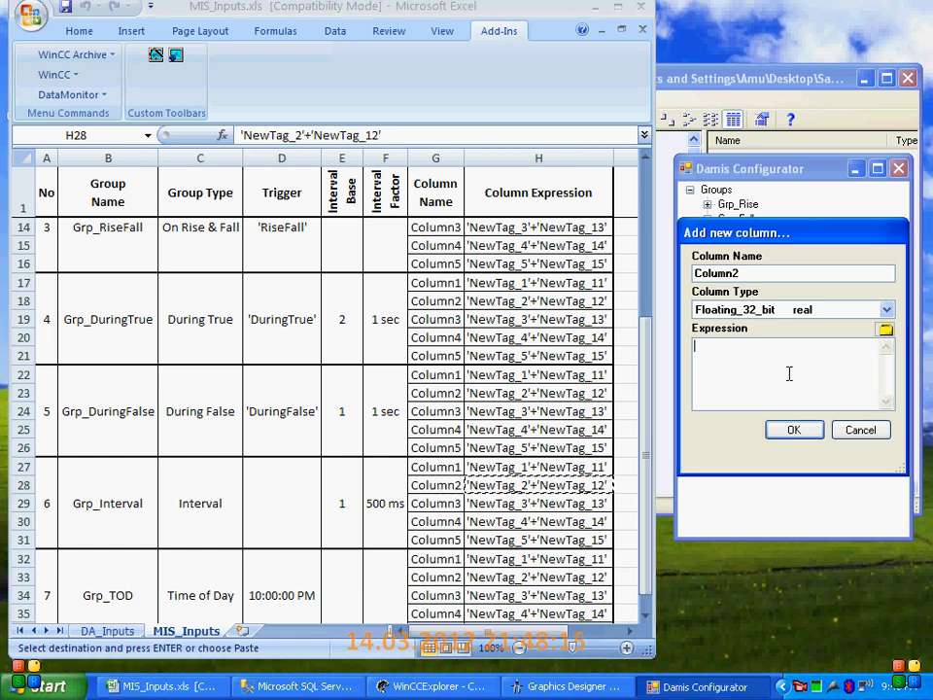
{"action": "key", "text": "ctrl+v"}
{"action": "left_click", "coordinate": [791, 430]}
Add a third column to Grp_Interval, copying the name Column3 from the workbook and choosing the type Floating_32_bit
{"action": "left_click", "coordinate": [438, 503]}
{"action": "key", "text": "ctrl+c"}
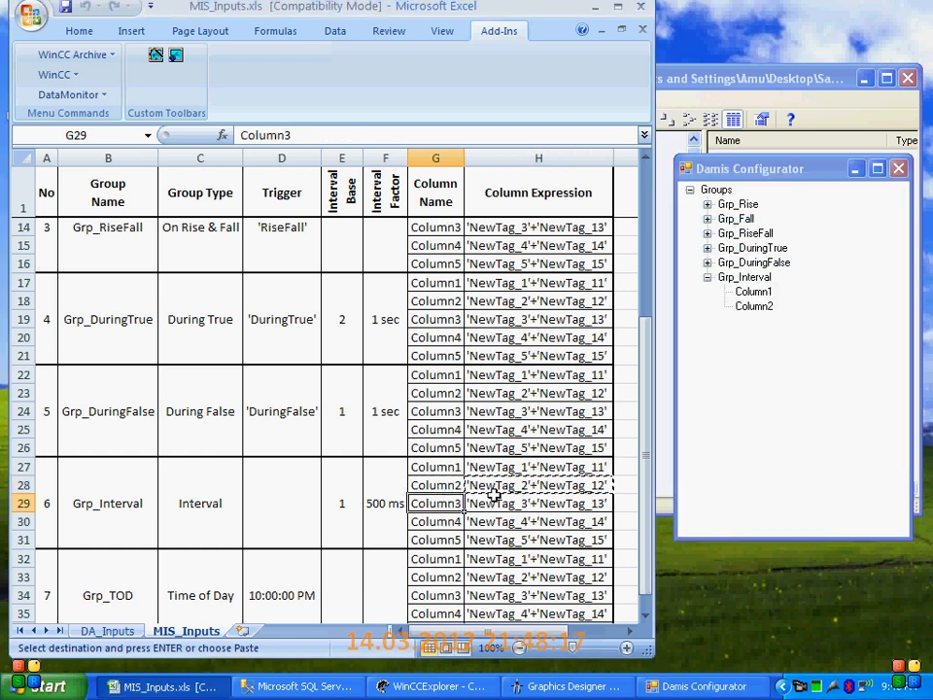
{"action": "left_click", "coordinate": [744, 277]}
{"action": "right_click", "coordinate": [746, 277]}
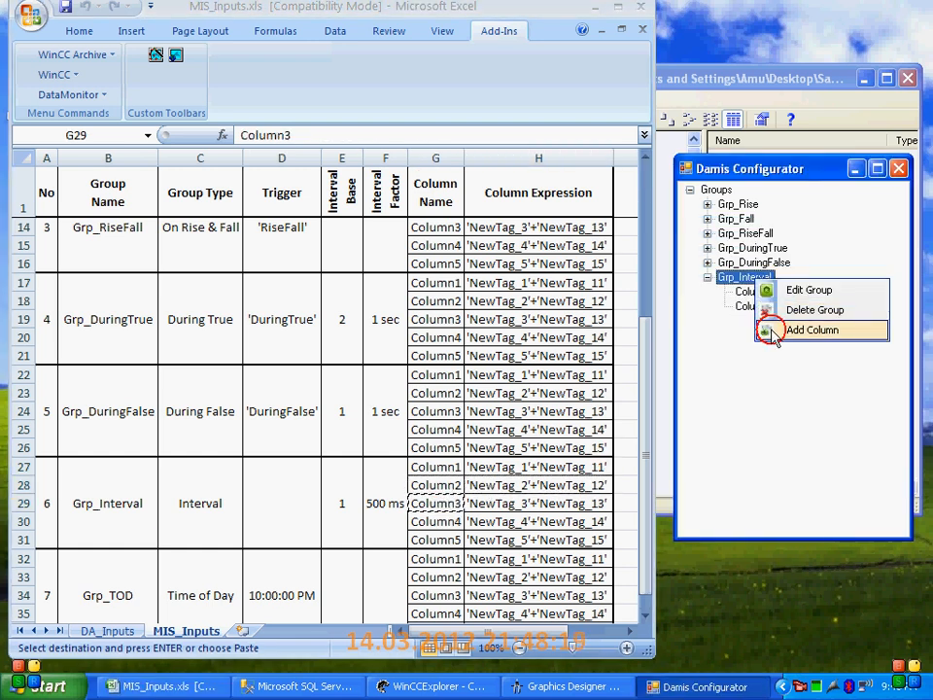
{"action": "left_click", "coordinate": [768, 327]}
{"action": "double_click", "coordinate": [739, 273]}
{"action": "key", "text": "ctrl+v"}
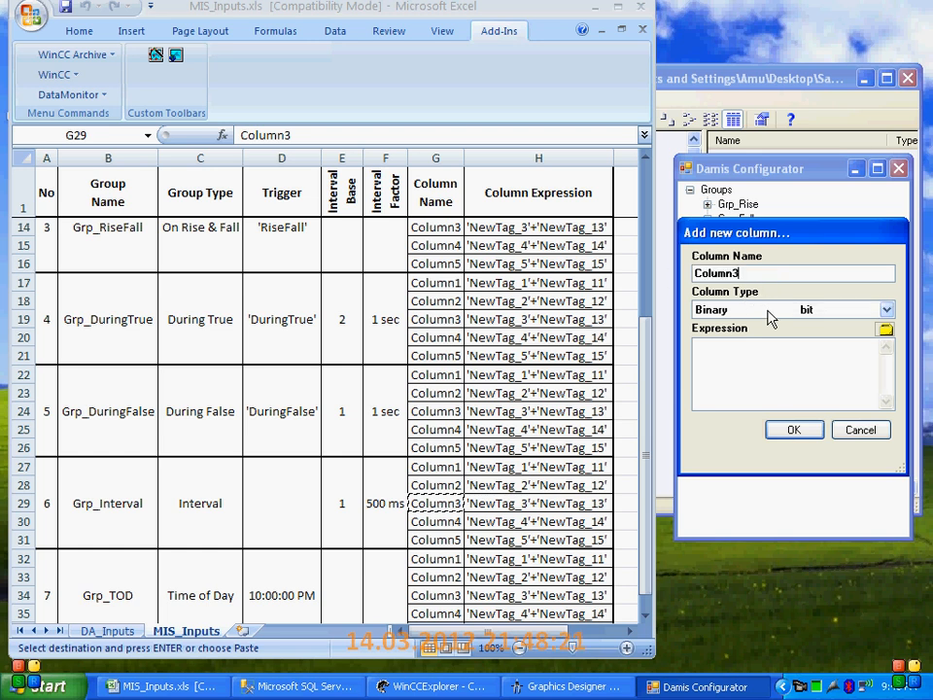
{"action": "left_click", "coordinate": [771, 309]}
{"action": "left_click", "coordinate": [748, 409]}
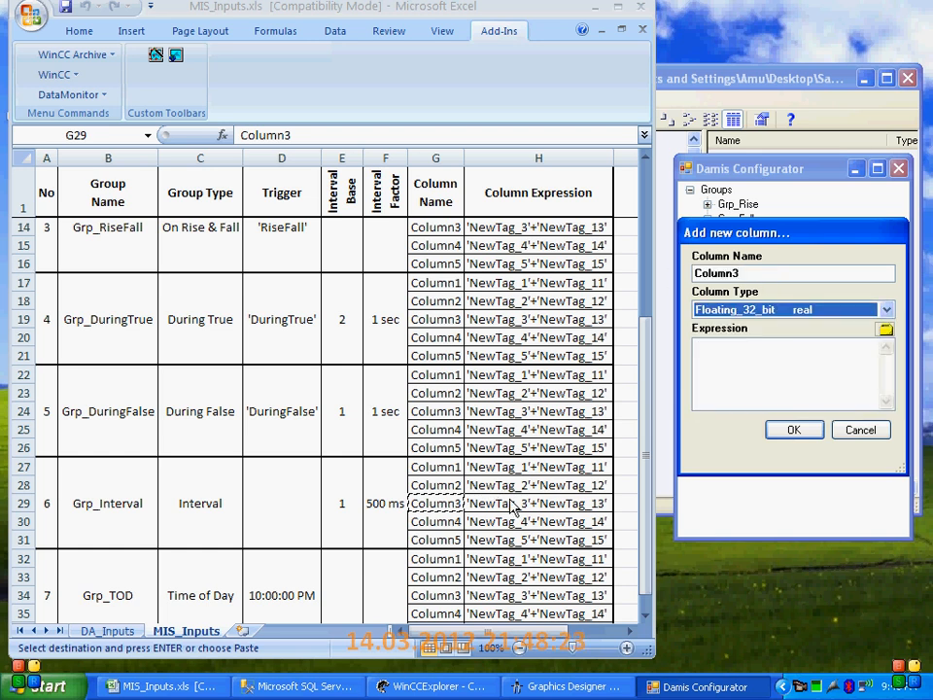
Copy the expression 'NewTag_3'+'NewTag_13' from the workbook into Column3 of Grp_Interval and accept the column
{"action": "left_click", "coordinate": [496, 502]}
{"action": "key", "text": "ctrl+c"}
{"action": "left_click", "coordinate": [767, 354]}
{"action": "key", "text": "ctrl+v"}
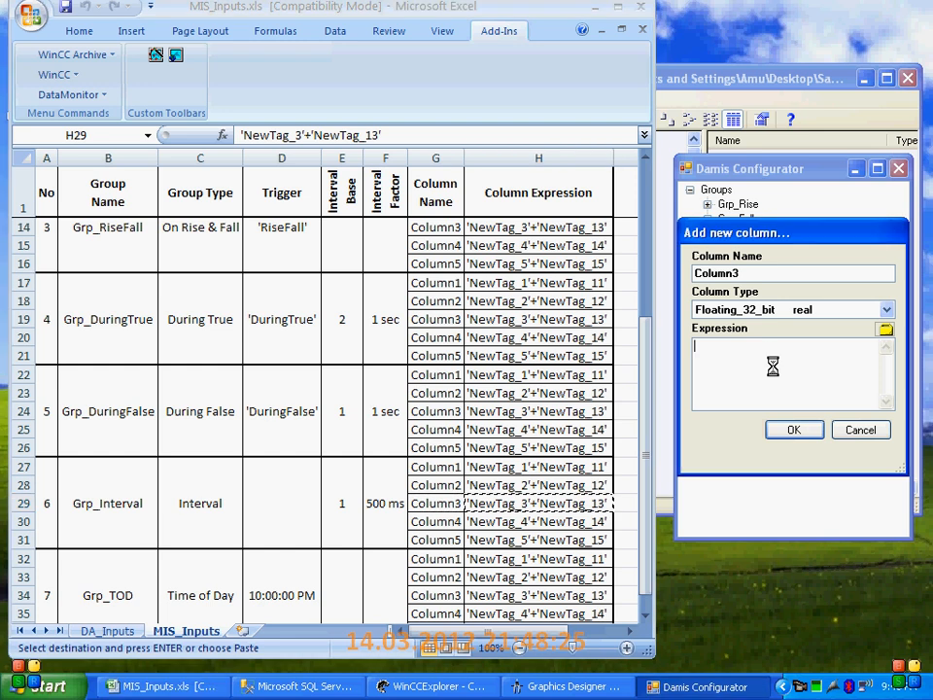
{"action": "left_click", "coordinate": [792, 430]}
Add a fourth column to Grp_Interval, copying the name Column4 from the workbook and choosing the type Floating_32_bit
{"action": "left_click", "coordinate": [427, 521]}
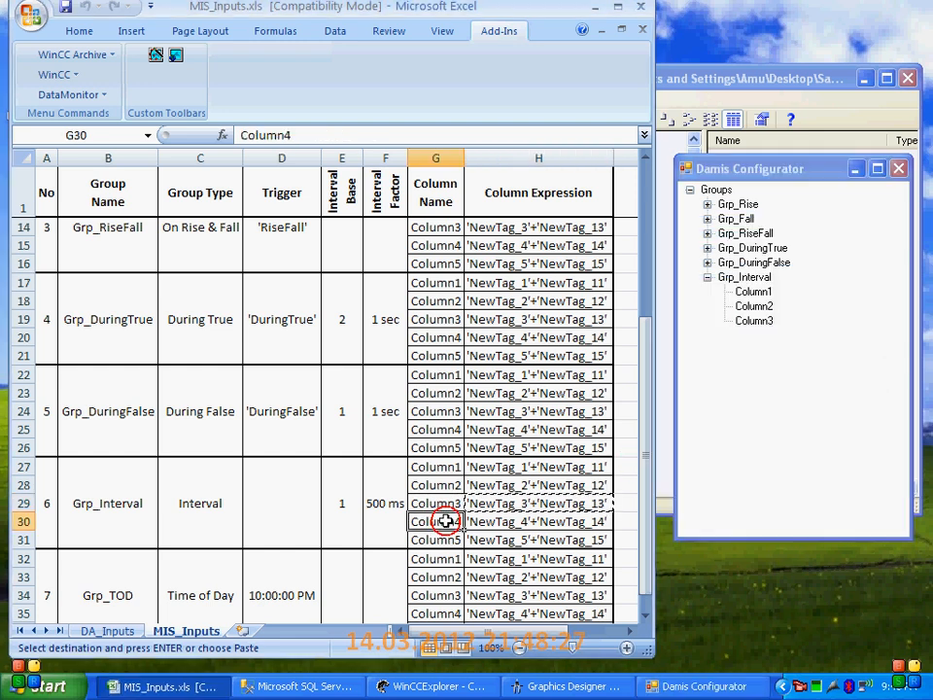
{"action": "key", "text": "ctrl+c"}
{"action": "right_click", "coordinate": [745, 278]}
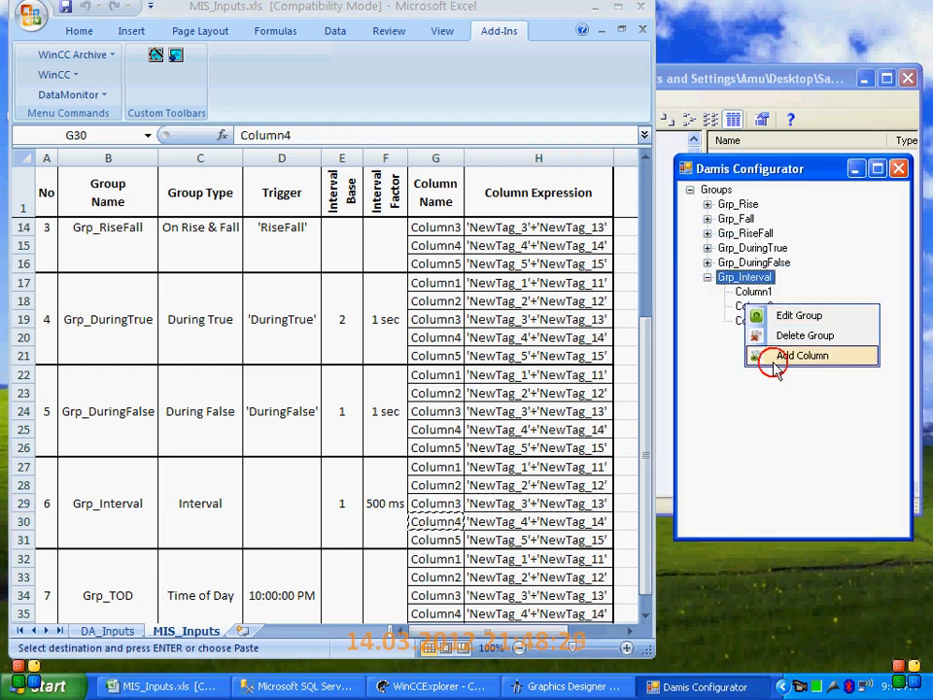
{"action": "left_click", "coordinate": [774, 359]}
{"action": "double_click", "coordinate": [745, 273]}
{"action": "key", "text": "ctrl+v"}
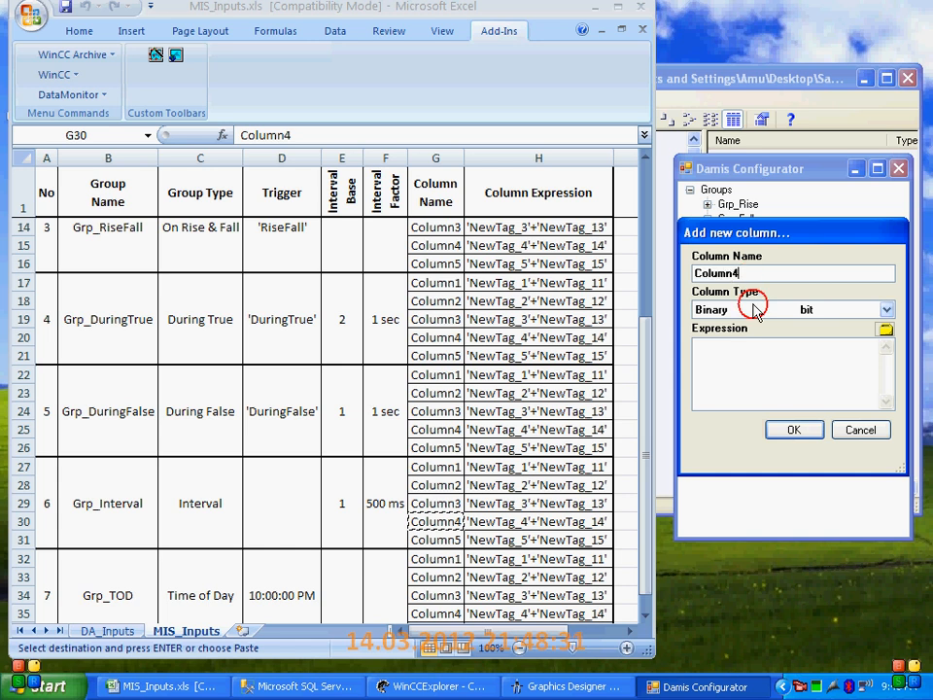
{"action": "left_click", "coordinate": [755, 308]}
{"action": "left_click", "coordinate": [729, 410]}
Copy the expression 'NewTag_4'+'NewTag_14' from the workbook into Column4 of Grp_Interval and accept the column
{"action": "left_click", "coordinate": [530, 521]}
{"action": "key", "text": "ctrl+c"}
{"action": "left_click", "coordinate": [745, 359]}
{"action": "key", "text": "ctrl+v"}
{"action": "left_click", "coordinate": [793, 430]}
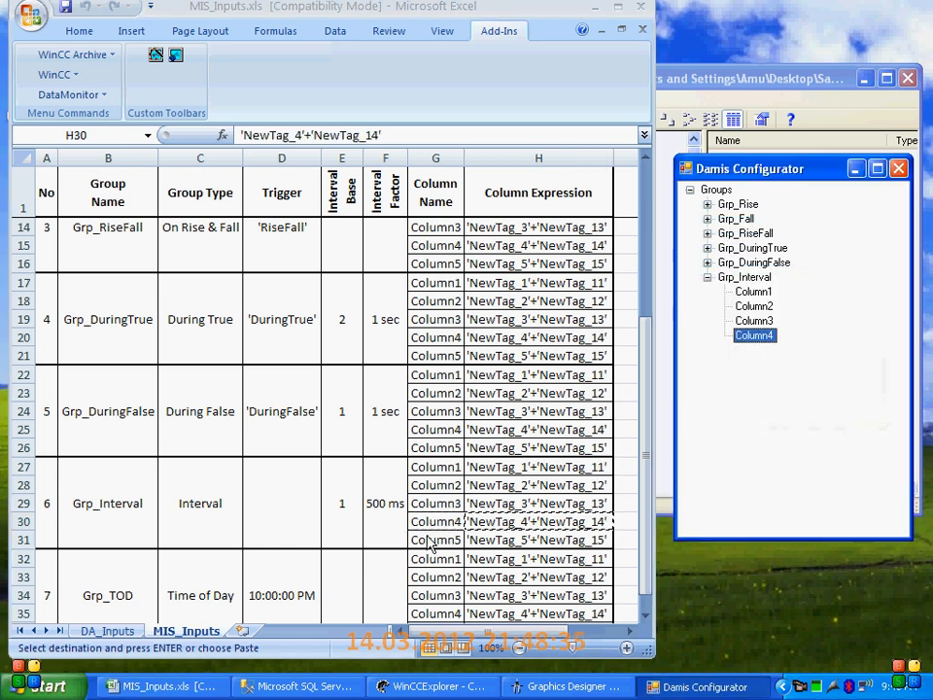
Add a fifth column to Grp_Interval, copying the name Column5 from the workbook and choosing the type Floating_32_bit
{"action": "left_click", "coordinate": [430, 542]}
{"action": "key", "text": "ctrl+c"}
{"action": "right_click", "coordinate": [741, 277]}
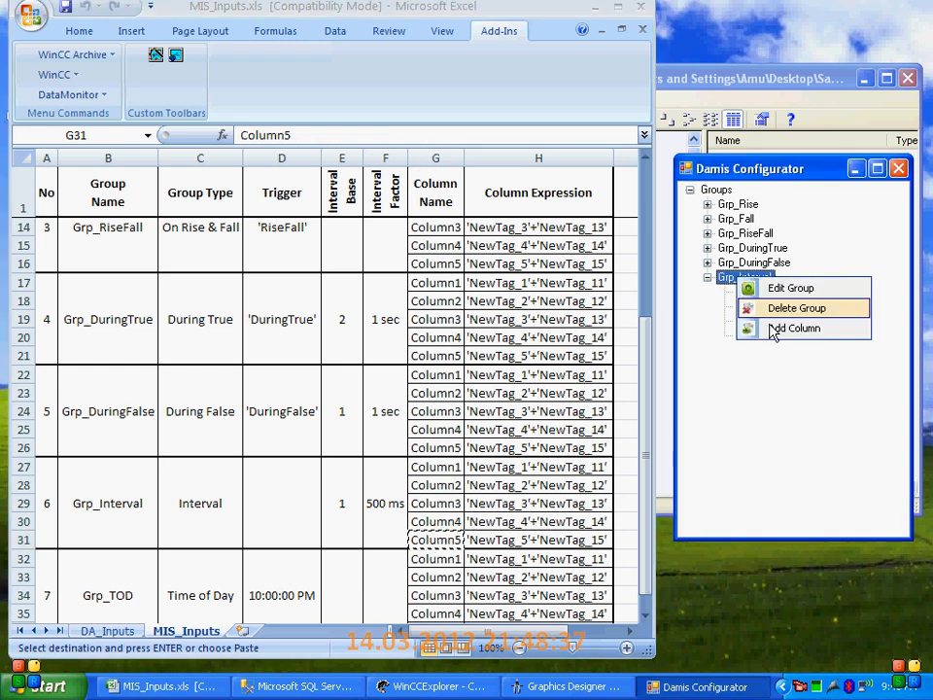
{"action": "left_click", "coordinate": [773, 328]}
{"action": "key", "text": "ctrl+v"}
{"action": "left_click", "coordinate": [741, 309]}
{"action": "left_click", "coordinate": [735, 414]}
{"action": "left_click", "coordinate": [718, 387]}
Copy the expression 'NewTag_5'+'NewTag_15' from the workbook into Column5 of Grp_Interval and accept the column
{"action": "left_click", "coordinate": [474, 534]}
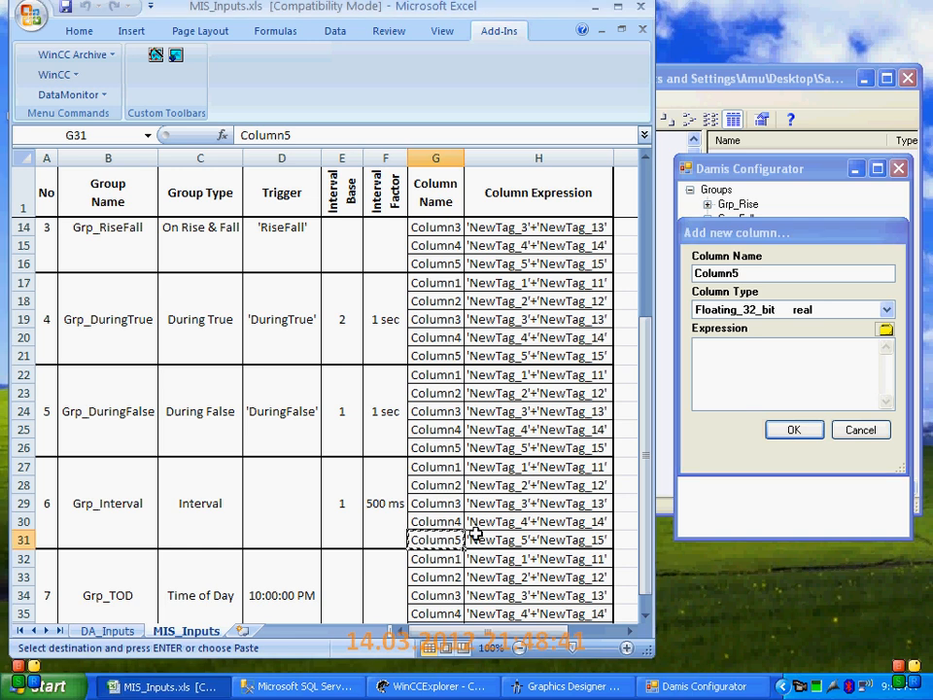
{"action": "left_click", "coordinate": [510, 533]}
{"action": "key", "text": "ctrl+c"}
{"action": "left_click", "coordinate": [721, 373]}
{"action": "key", "text": "ctrl+v"}
{"action": "left_click", "coordinate": [792, 429]}
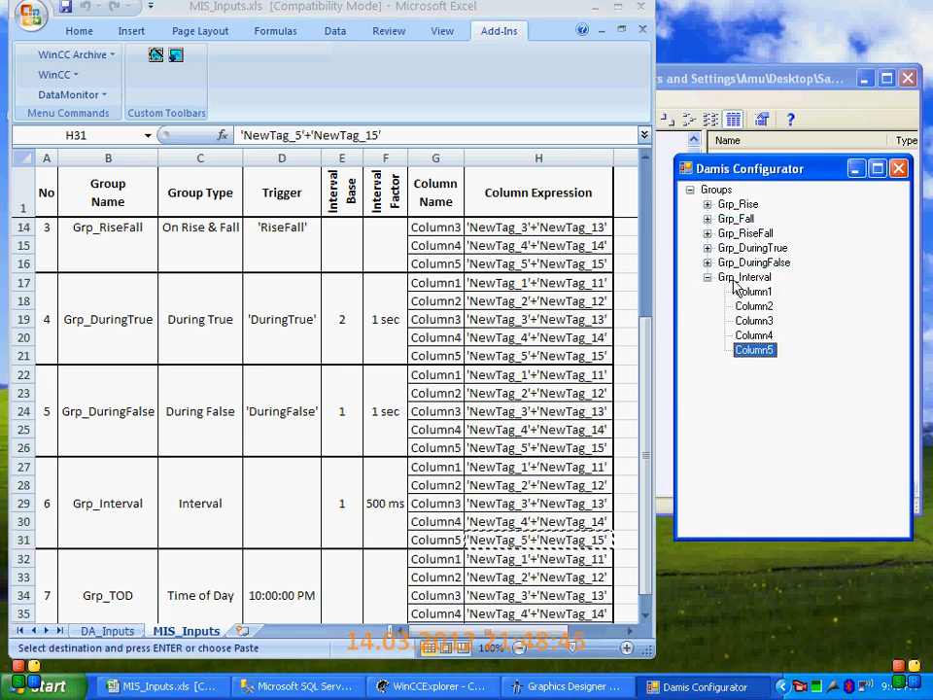
Collapse Grp_Interval and start a new group, copying its name Grp_TOD from the workbook
{"action": "left_click", "coordinate": [735, 278]}
{"action": "left_click", "coordinate": [707, 277]}
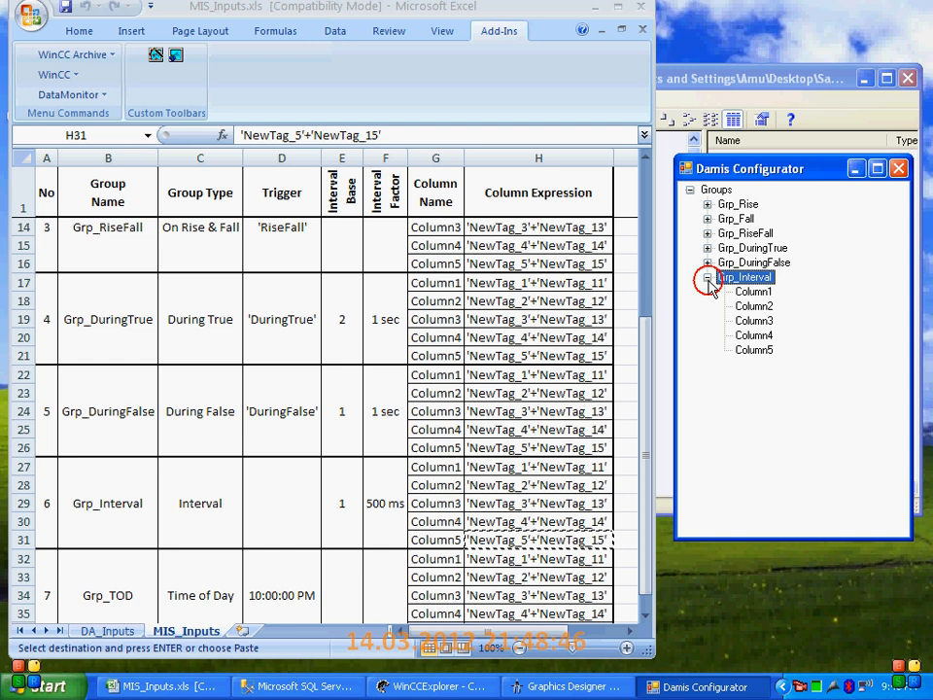
{"action": "right_click", "coordinate": [735, 191]}
{"action": "left_click", "coordinate": [764, 201]}
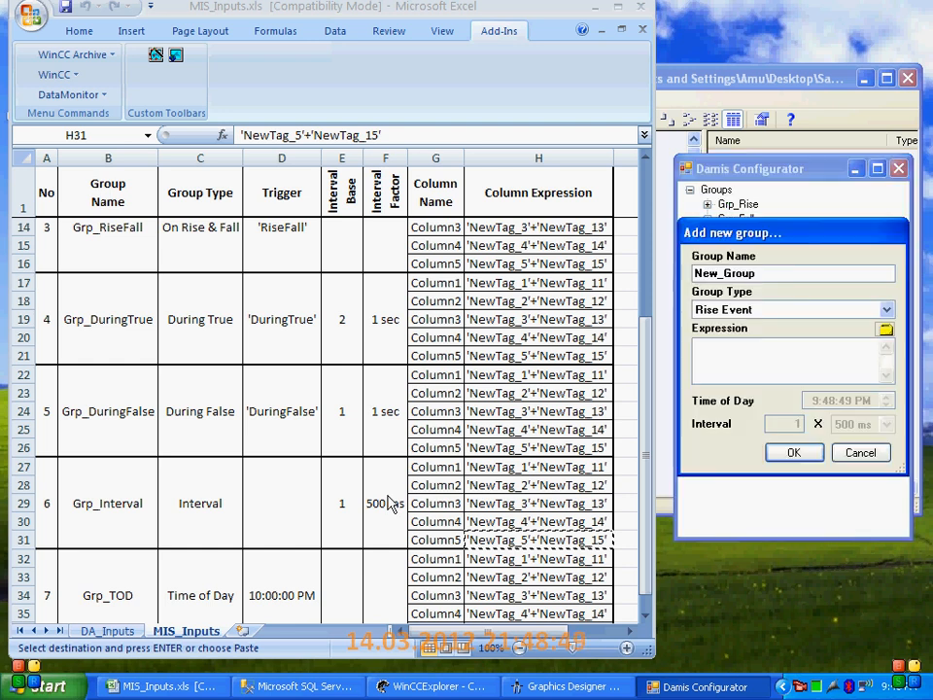
{"action": "scroll", "coordinate": [293, 509], "scroll_direction": "down", "scroll_amount": 2}
{"action": "left_click", "coordinate": [136, 502]}
{"action": "key", "text": "ctrl+c"}
{"action": "left_click", "coordinate": [847, 272]}
{"action": "key", "text": "ctrl+a"}
{"action": "key", "text": "ctrl+v"}
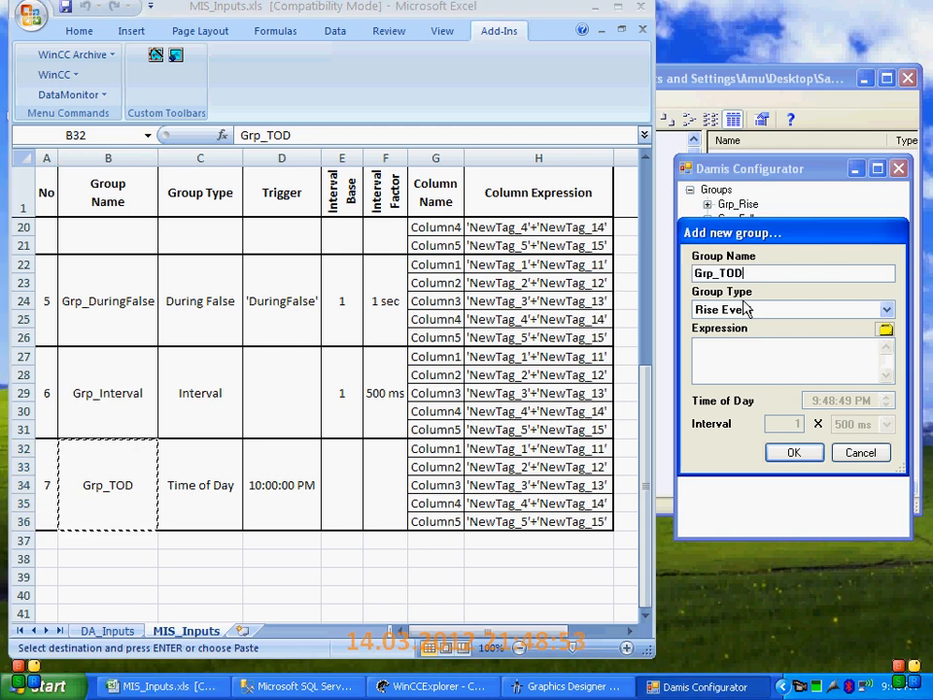
Make Grp_TOD a Time of Day Event group with the time 10:00:00 PM and accept the group
{"action": "left_click", "coordinate": [781, 309]}
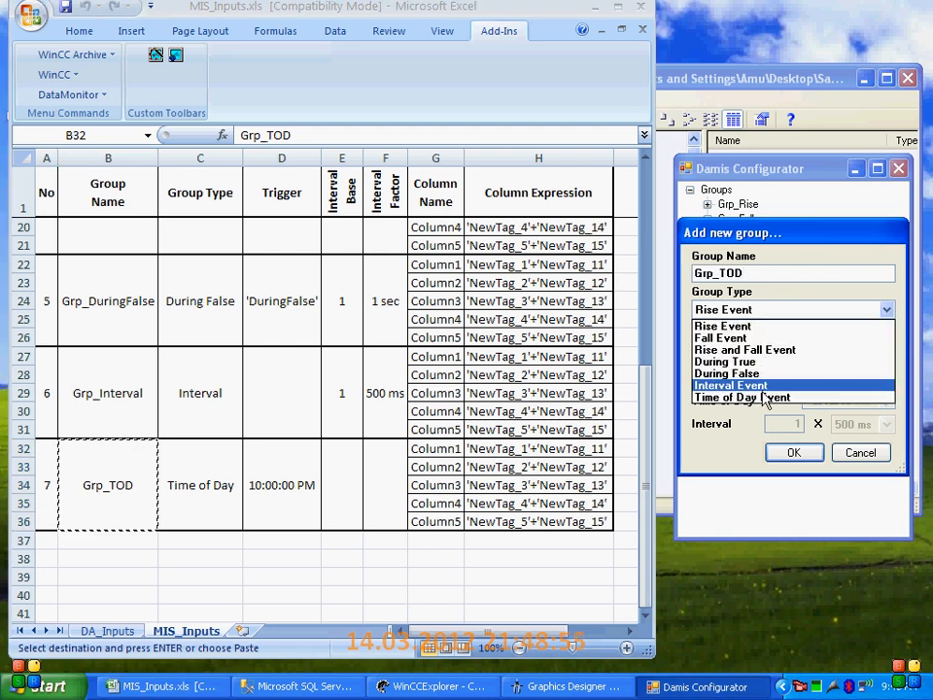
{"action": "left_click", "coordinate": [765, 397]}
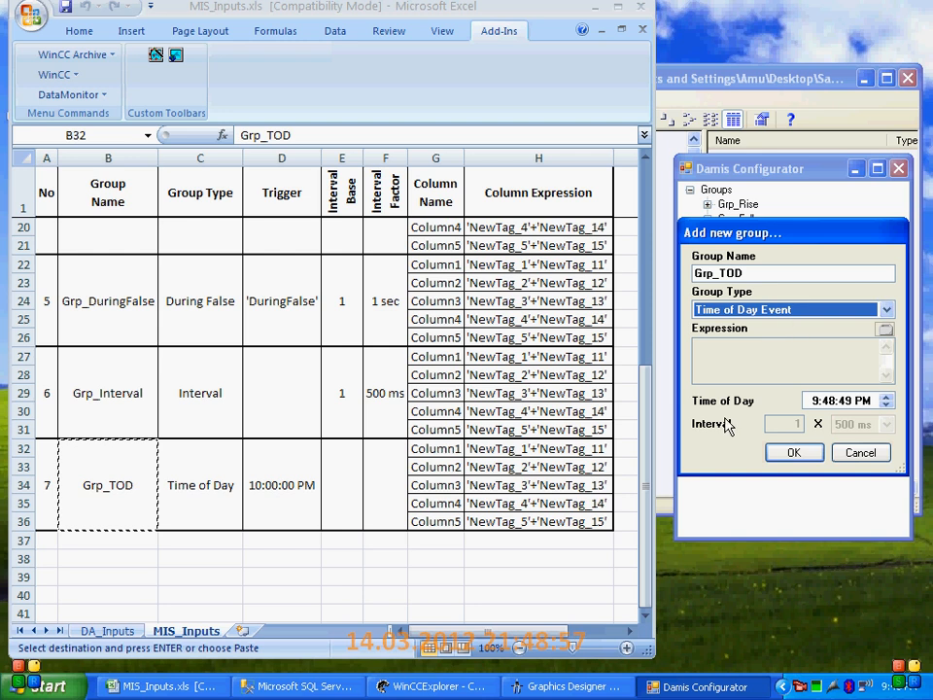
{"action": "left_click", "coordinate": [814, 401]}
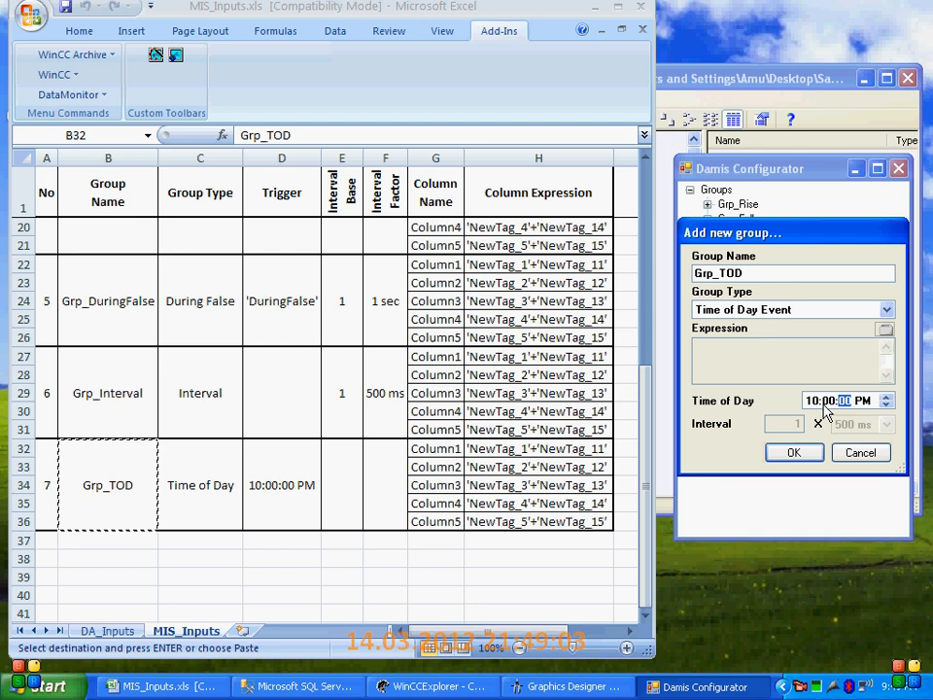
{"action": "left_click", "coordinate": [793, 452]}
Add a first column to Grp_TOD, copying the name Column1 from the workbook and choosing the type Floating_32_bit
{"action": "left_click", "coordinate": [740, 292]}
{"action": "right_click", "coordinate": [743, 294]}
{"action": "left_click", "coordinate": [781, 339]}
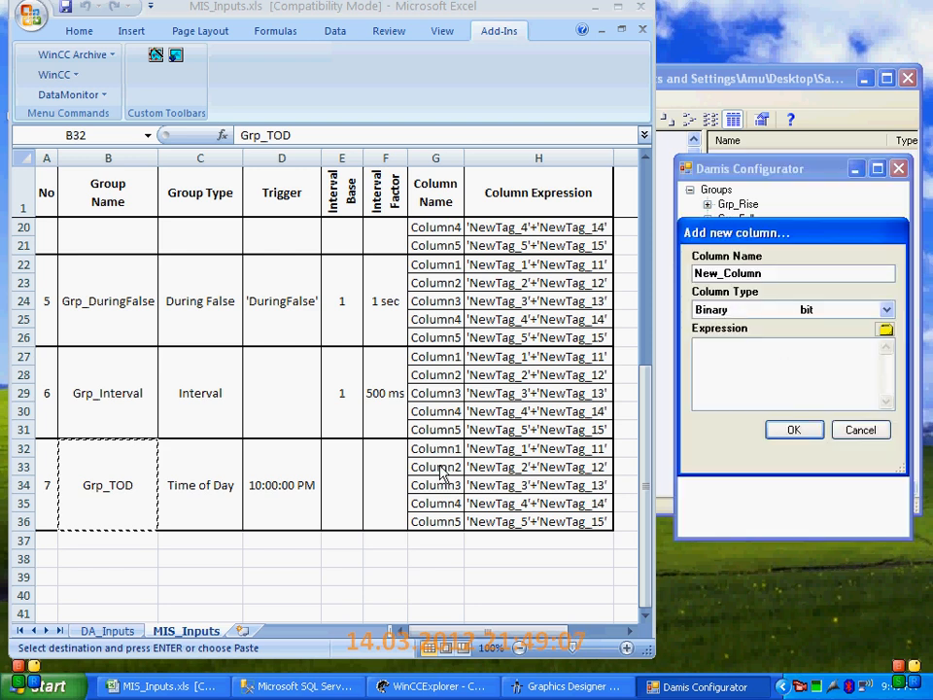
{"action": "left_click", "coordinate": [437, 450]}
{"action": "key", "text": "ctrl+c"}
{"action": "double_click", "coordinate": [768, 273]}
{"action": "key", "text": "ctrl+v"}
{"action": "left_click", "coordinate": [778, 308]}
{"action": "left_click", "coordinate": [758, 408]}
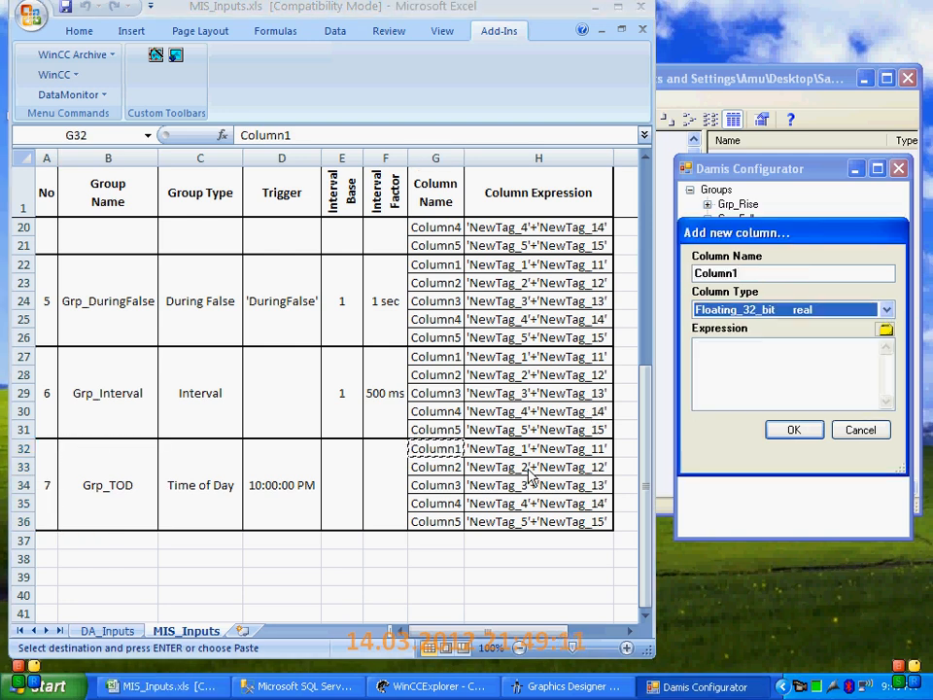
Copy the expression 'NewTag_1'+'NewTag_11' from the workbook into Column1 of Grp_TOD and accept the column
{"action": "left_click", "coordinate": [522, 463]}
{"action": "left_click", "coordinate": [522, 464]}
{"action": "left_click", "coordinate": [544, 449]}
{"action": "key", "text": "ctrl+c"}
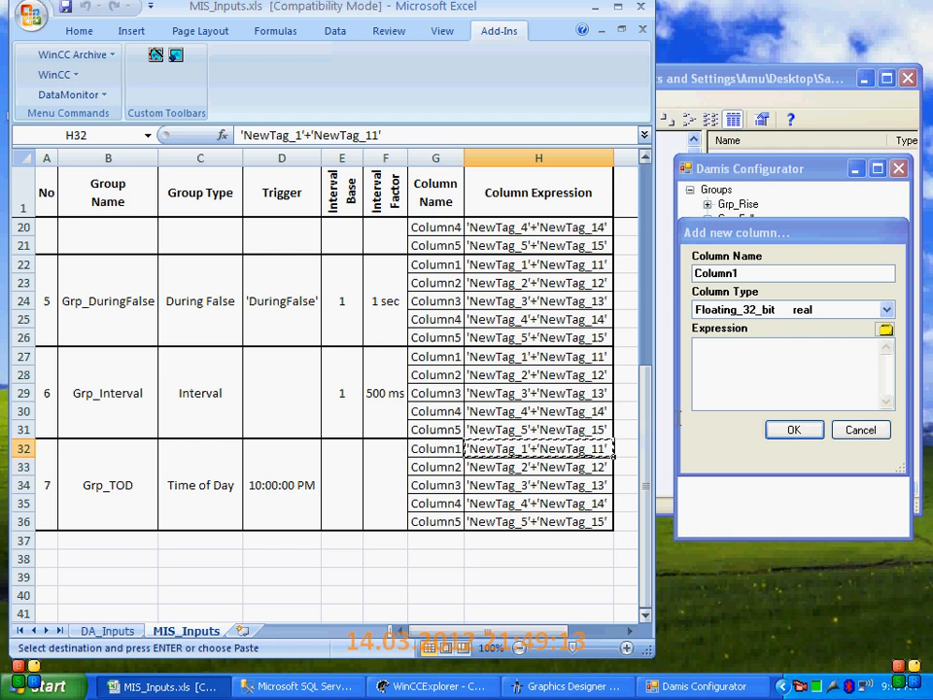
{"action": "left_click", "coordinate": [766, 374]}
{"action": "key", "text": "ctrl+v"}
{"action": "left_click", "coordinate": [795, 429]}
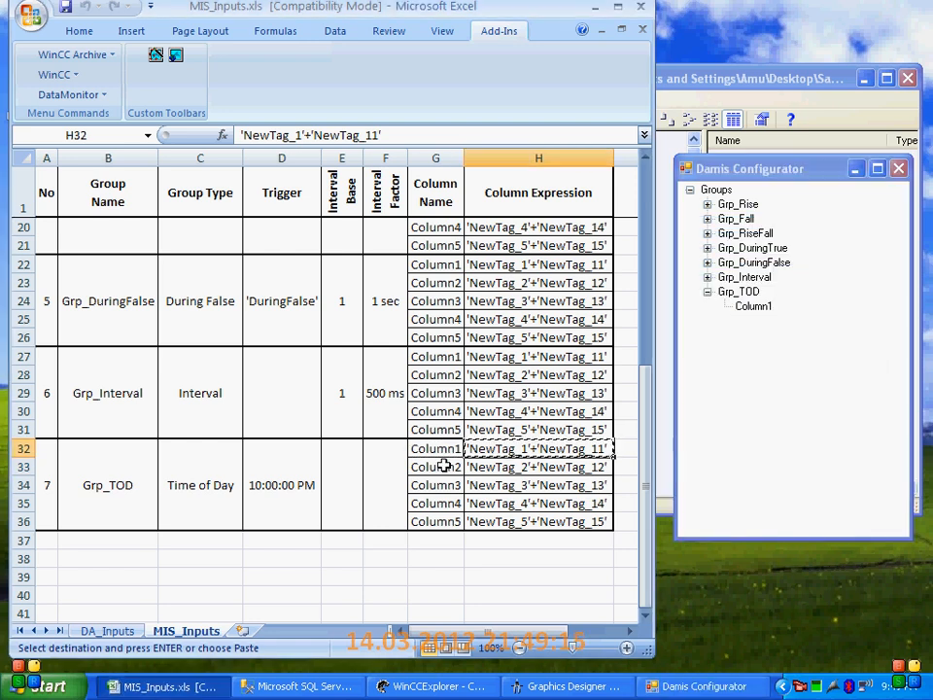
Add a second column to Grp_TOD, copying the name Column2 from the workbook and choosing the type Floating_32_bit
{"action": "left_click", "coordinate": [461, 469]}
{"action": "key", "text": "ctrl+c"}
{"action": "right_click", "coordinate": [735, 291]}
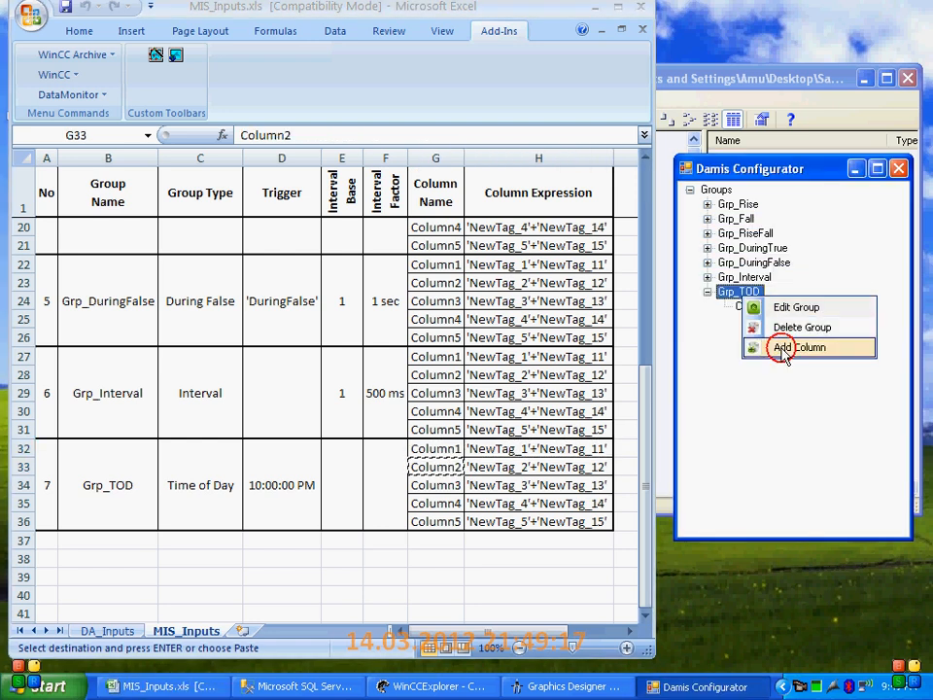
{"action": "left_click", "coordinate": [781, 350]}
{"action": "double_click", "coordinate": [714, 273]}
{"action": "key", "text": "ctrl+v"}
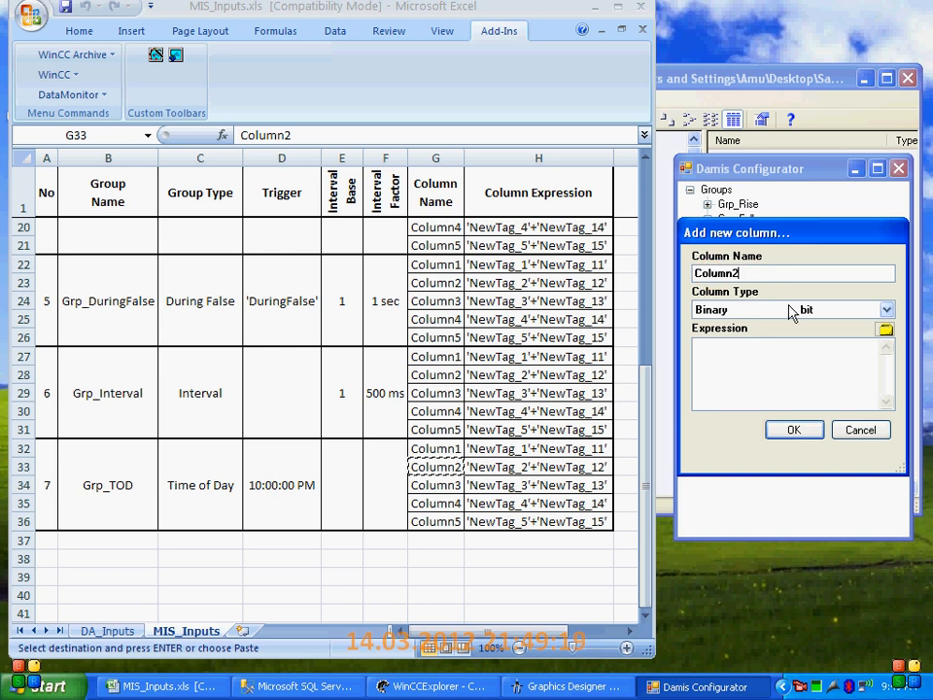
{"action": "left_click", "coordinate": [789, 308]}
{"action": "left_click", "coordinate": [754, 409]}
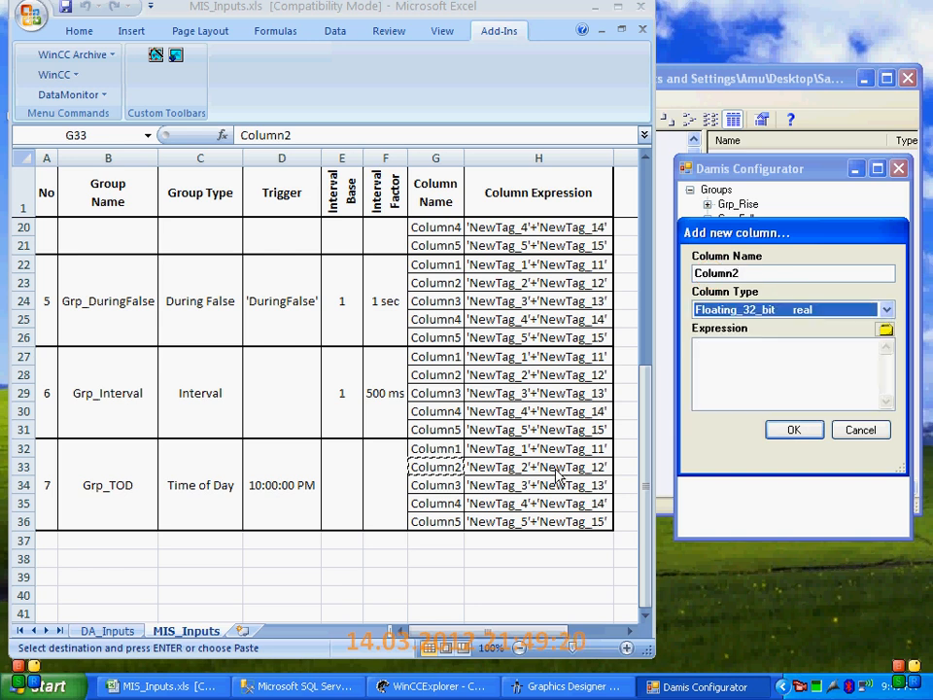
Copy the expression 'NewTag_2'+'NewTag_12' from the workbook into Column2 of Grp_TOD and accept the column
{"action": "left_click", "coordinate": [513, 471]}
{"action": "key", "text": "ctrl+c"}
{"action": "left_click", "coordinate": [744, 377]}
{"action": "key", "text": "ctrl+v"}
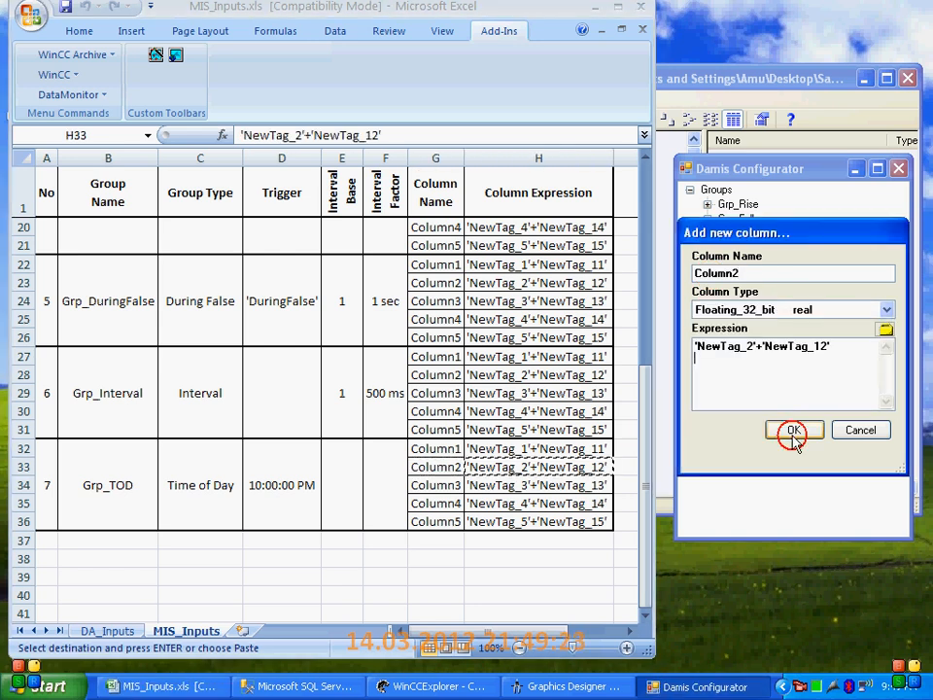
{"action": "left_click", "coordinate": [793, 430]}
Add a third column to Grp_TOD, copying the name Column3 from the workbook
{"action": "left_click", "coordinate": [444, 484]}
{"action": "key", "text": "ctrl+c"}
{"action": "right_click", "coordinate": [738, 292]}
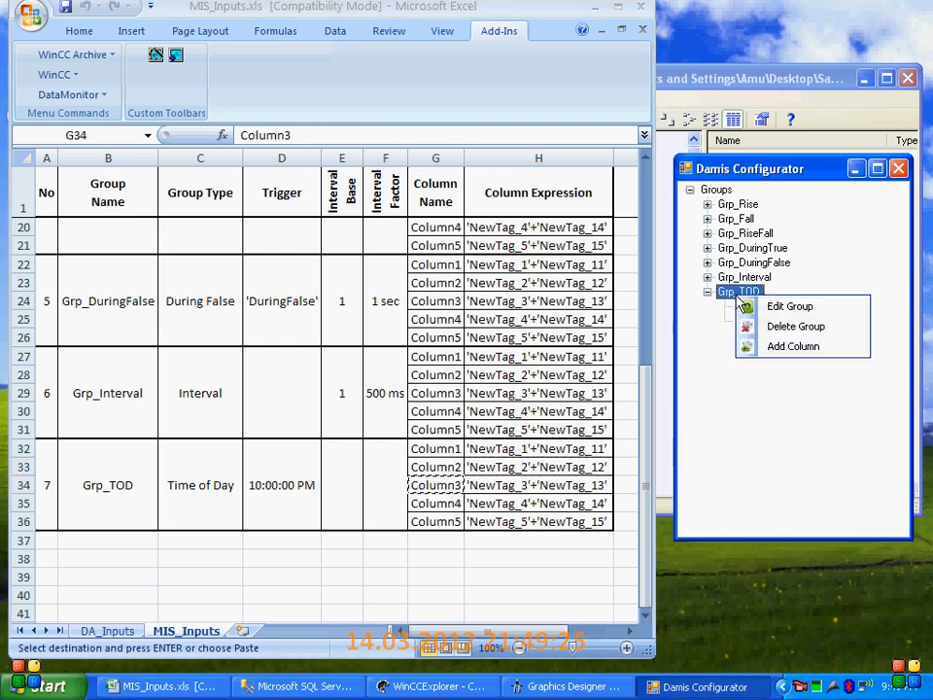
{"action": "left_click", "coordinate": [773, 350]}
{"action": "double_click", "coordinate": [764, 273]}
{"action": "key", "text": "ctrl+v"}
{"action": "left_click", "coordinate": [763, 309]}
{"action": "left_click", "coordinate": [748, 390]}
{"action": "left_click", "coordinate": [780, 309]}
{"action": "left_click", "coordinate": [743, 408]}
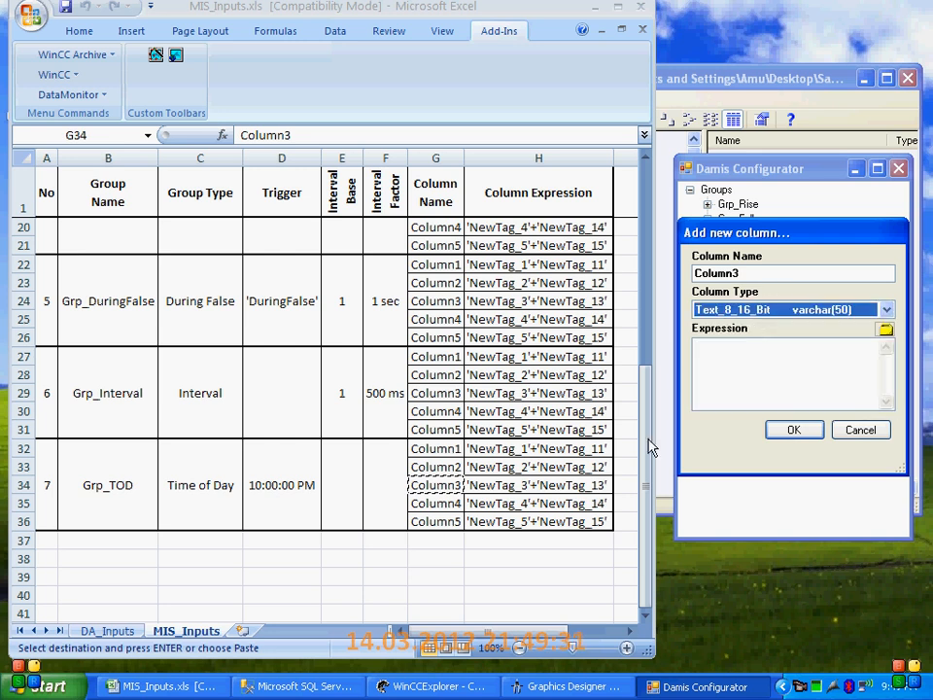
Set Column3 of Grp_TOD to Floating_32_bit, copy the expression 'NewTag_3'+'NewTag_13' from the workbook into it and accept the column
{"action": "left_click", "coordinate": [763, 311]}
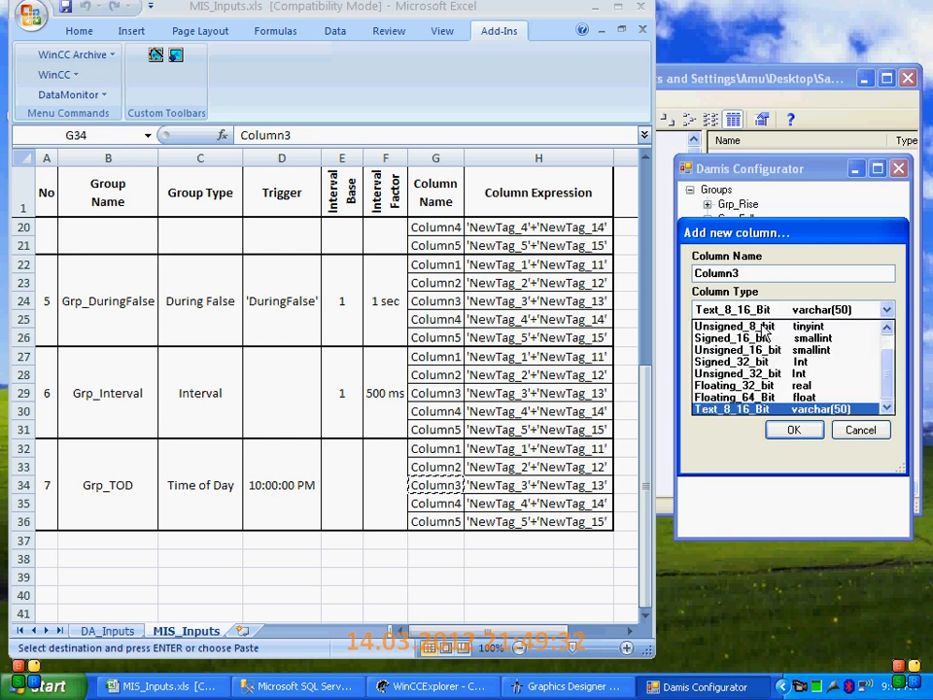
{"action": "left_click", "coordinate": [747, 385]}
{"action": "left_click", "coordinate": [516, 483]}
{"action": "key", "text": "ctrl+c"}
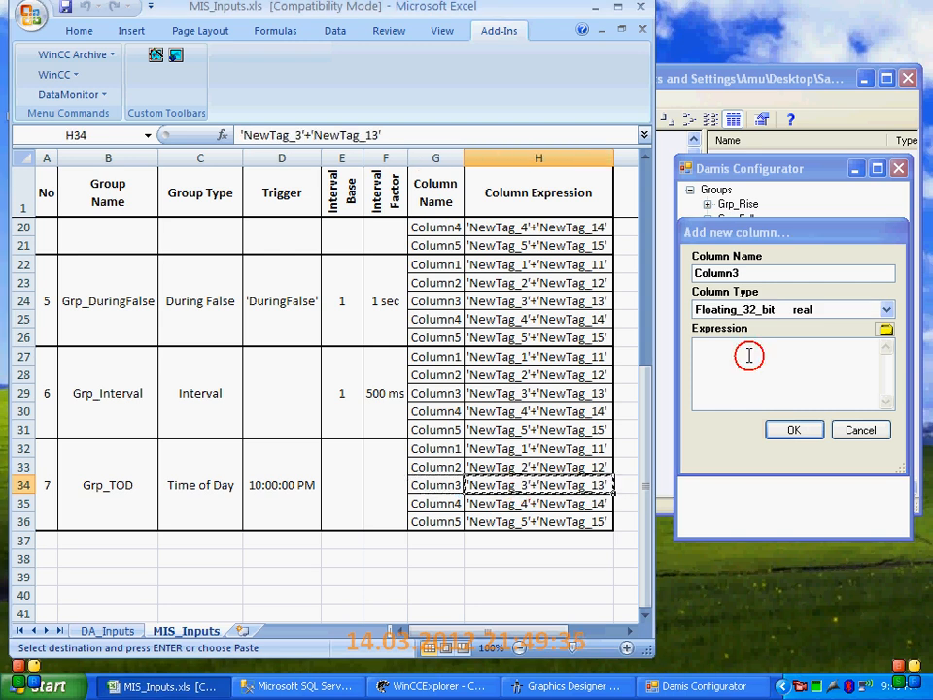
{"action": "left_click", "coordinate": [745, 354]}
{"action": "key", "text": "ctrl+v"}
{"action": "left_click", "coordinate": [794, 429]}
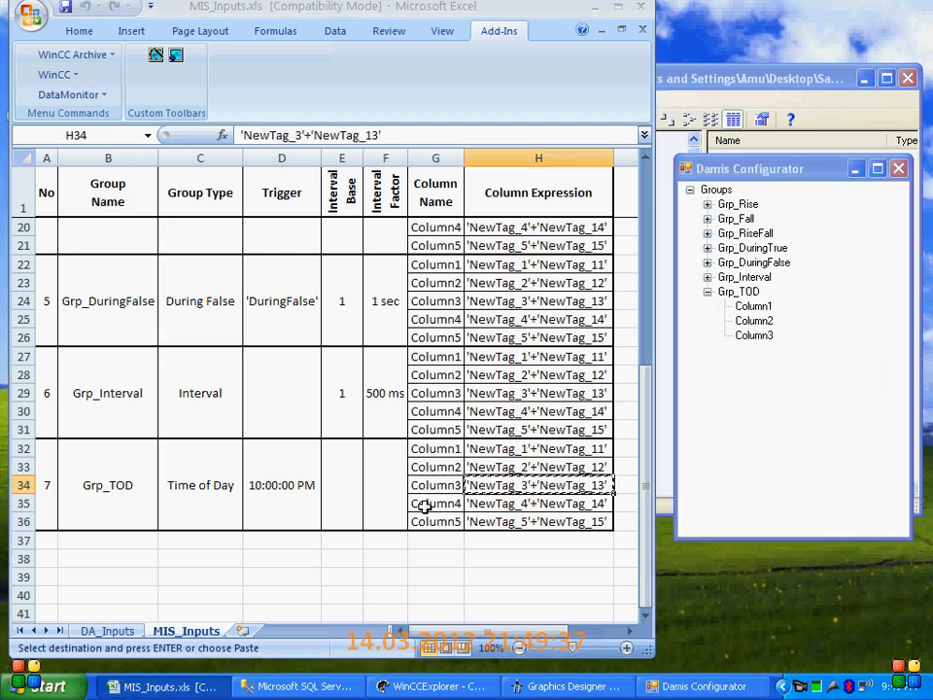
Add a fourth column to Grp_TOD, copying the name Column4 from the workbook and choosing the type Floating_32_bit
{"action": "left_click", "coordinate": [428, 503]}
{"action": "key", "text": "ctrl+c"}
{"action": "right_click", "coordinate": [757, 294]}
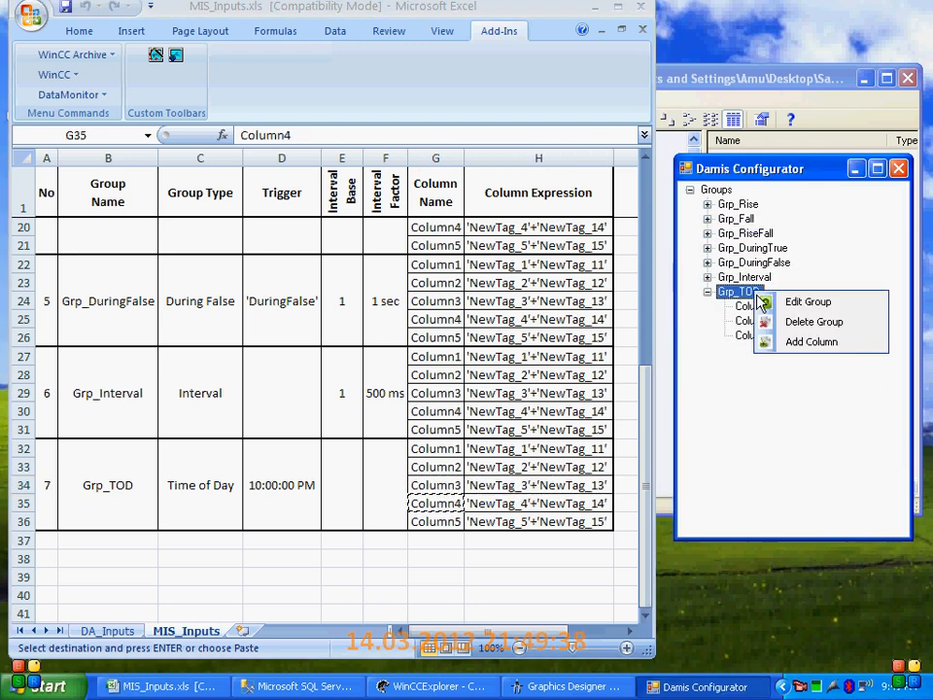
{"action": "left_click", "coordinate": [811, 341]}
{"action": "double_click", "coordinate": [767, 273]}
{"action": "key", "text": "ctrl+v"}
{"action": "left_click", "coordinate": [816, 309]}
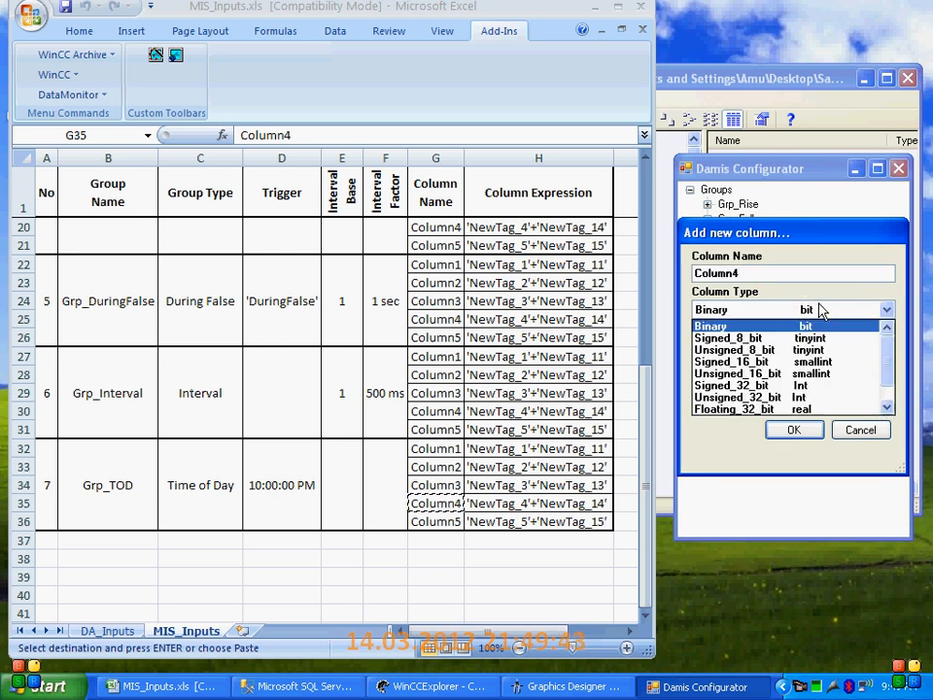
{"action": "left_click", "coordinate": [767, 409]}
{"action": "left_click", "coordinate": [699, 387]}
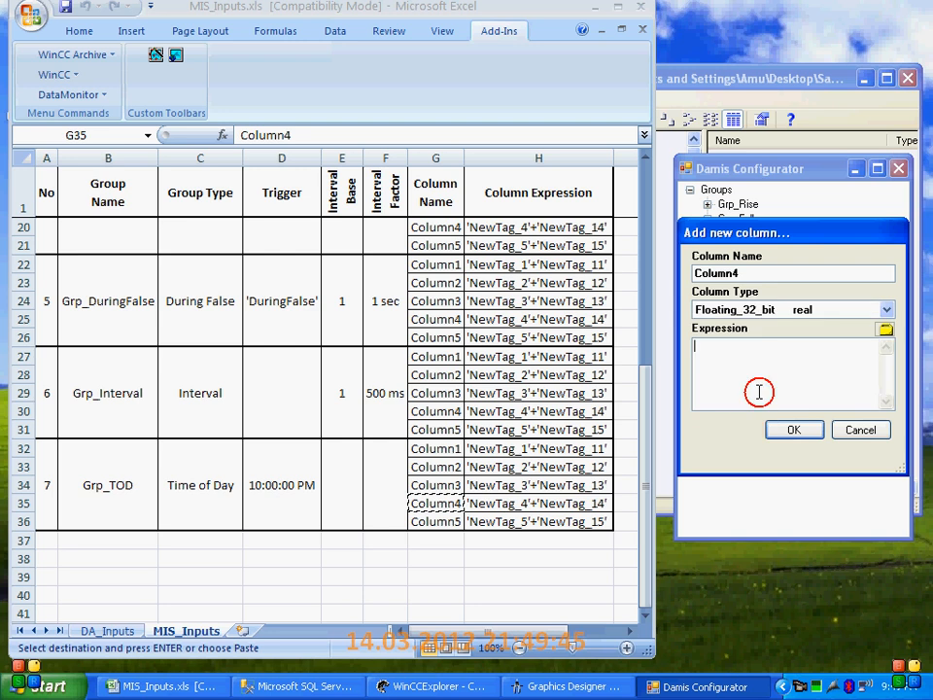
Copy the expression 'NewTag_4'+'NewTag_14' from the workbook into Column4 of Grp_TOD and accept the column
{"action": "left_click", "coordinate": [567, 503]}
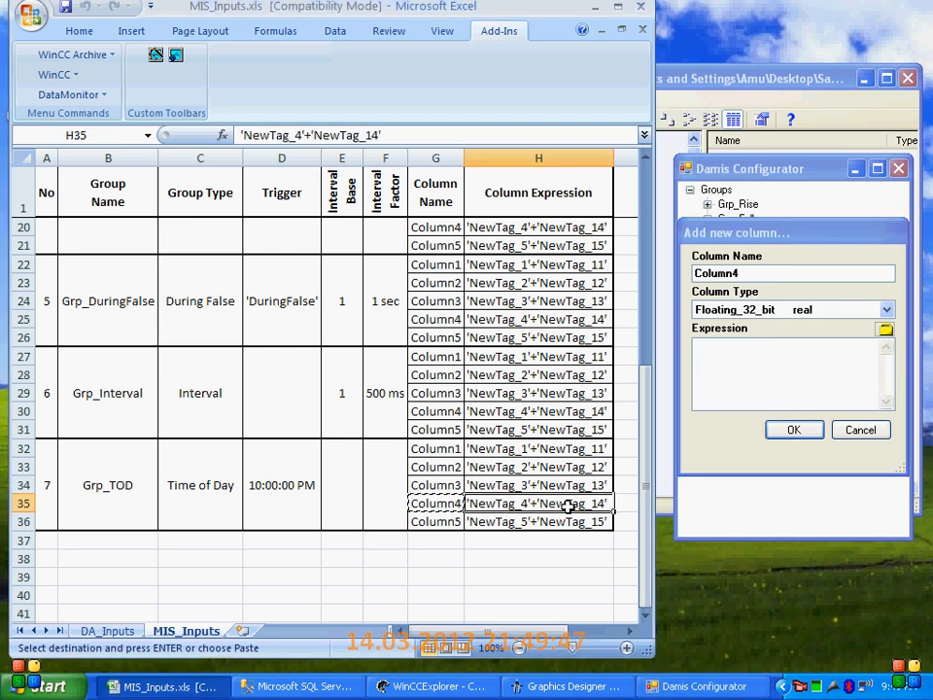
{"action": "left_click", "coordinate": [787, 385]}
{"action": "key", "text": "ctrl+v"}
{"action": "left_click", "coordinate": [797, 428]}
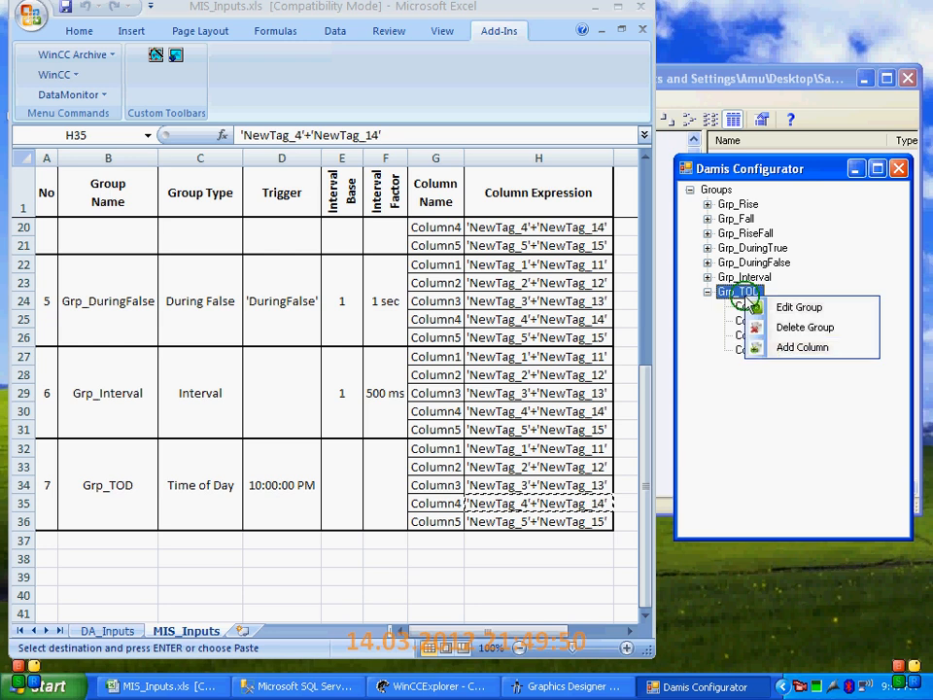
Add a fifth column to Grp_TOD, copying the name Column5 from the workbook and choosing the type Floating_32_bit
{"action": "left_click", "coordinate": [783, 346]}
{"action": "left_click", "coordinate": [444, 521]}
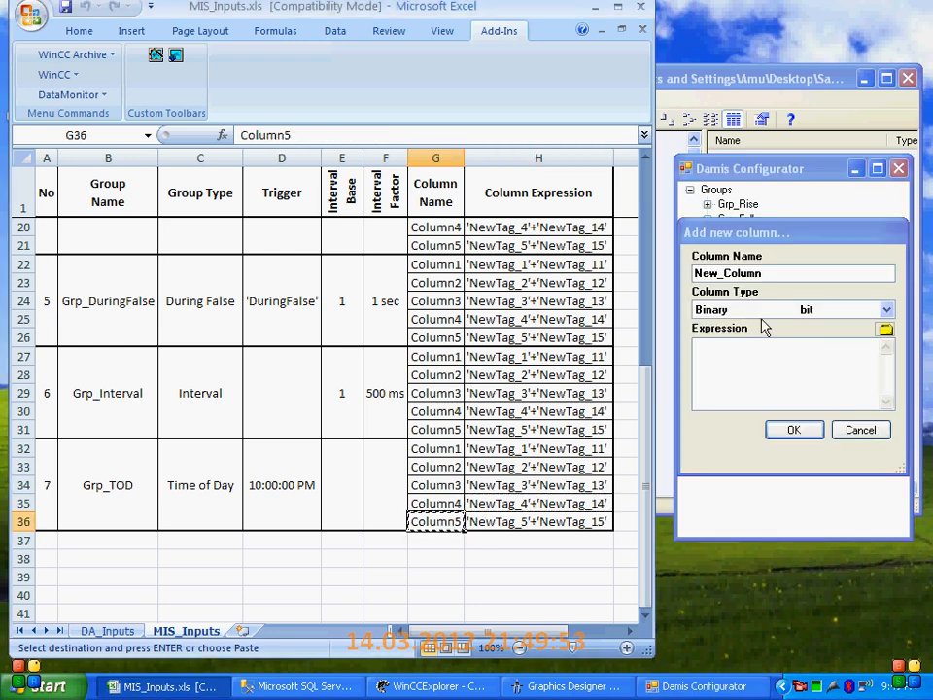
{"action": "left_click_drag", "start_coordinate": [766, 272], "coordinate": [658, 275]}
{"action": "key", "text": "ctrl+v"}
{"action": "left_click", "coordinate": [887, 309]}
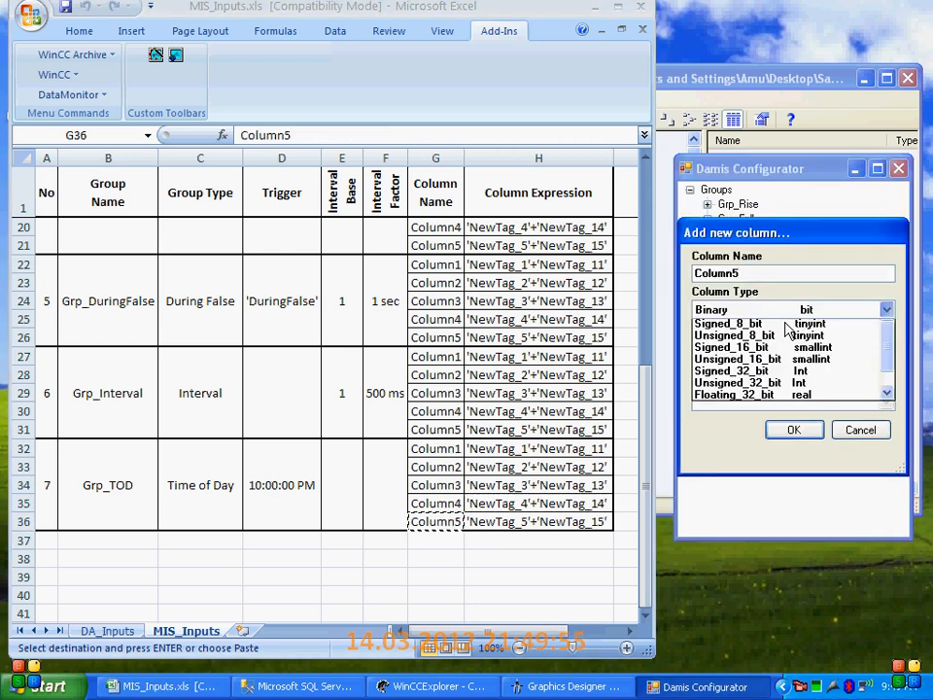
{"action": "left_click", "coordinate": [793, 431]}
Copy the expression 'NewTag_5'+'NewTag_15' from the workbook into Column5 of Grp_TOD and accept the column
{"action": "left_click", "coordinate": [531, 522]}
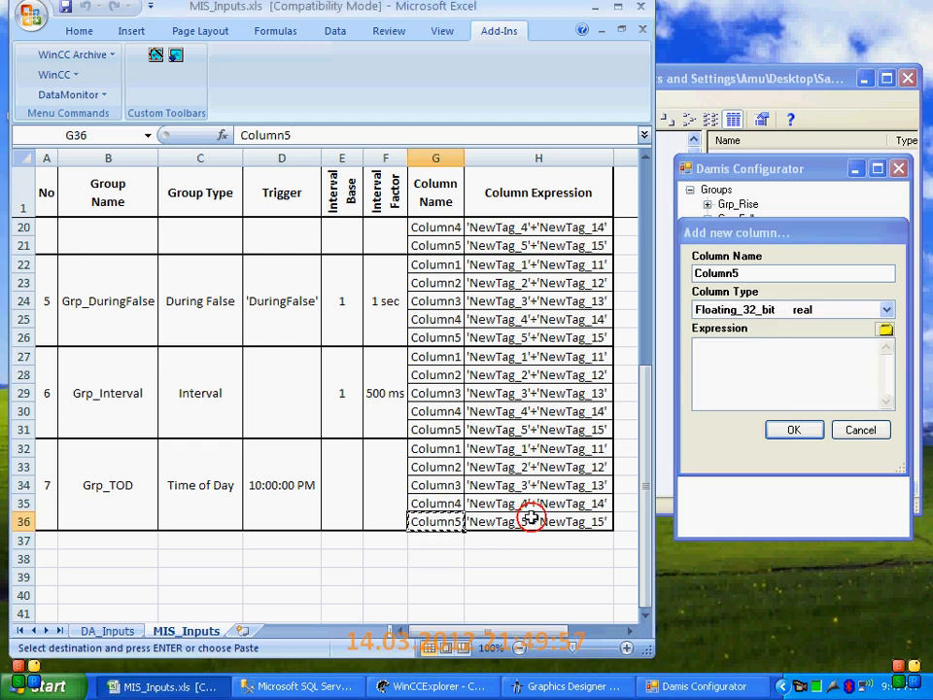
{"action": "key", "text": "ctrl+c"}
{"action": "left_click", "coordinate": [783, 386]}
{"action": "key", "text": "ctrl+v"}
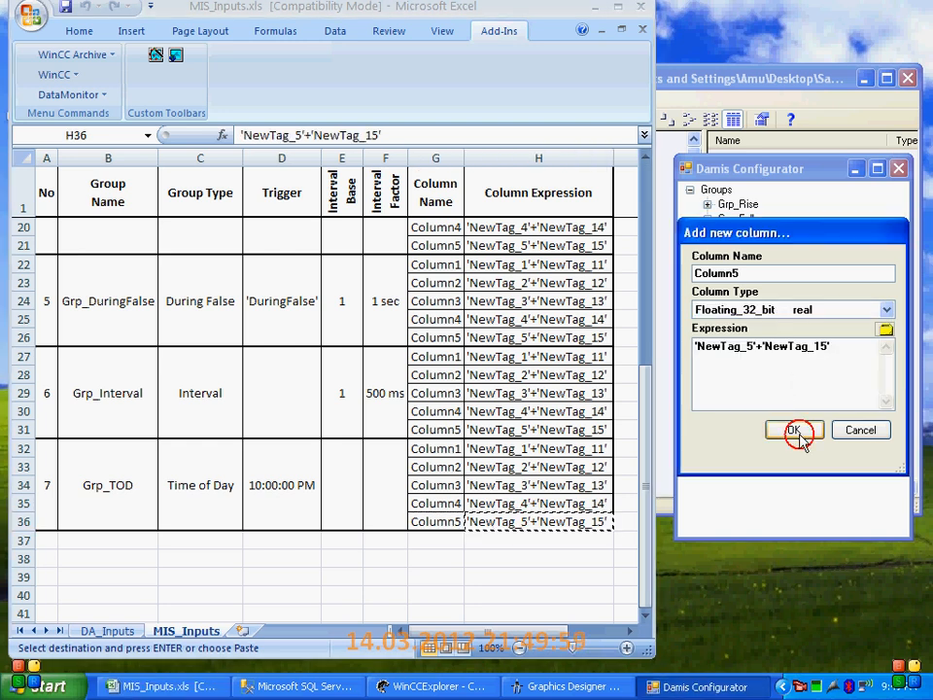
{"action": "left_click", "coordinate": [795, 429]}
Expand all the groups from Grp_Rise to Grp_TOD in the Damis Configurator and review their columns
{"action": "left_click", "coordinate": [707, 290]}
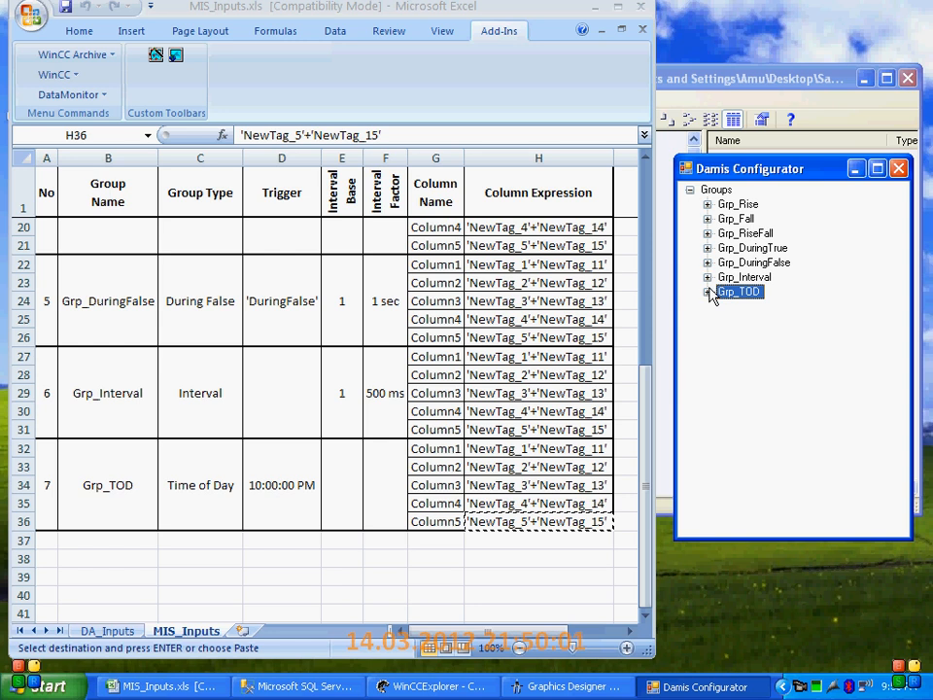
{"action": "left_click", "coordinate": [707, 204]}
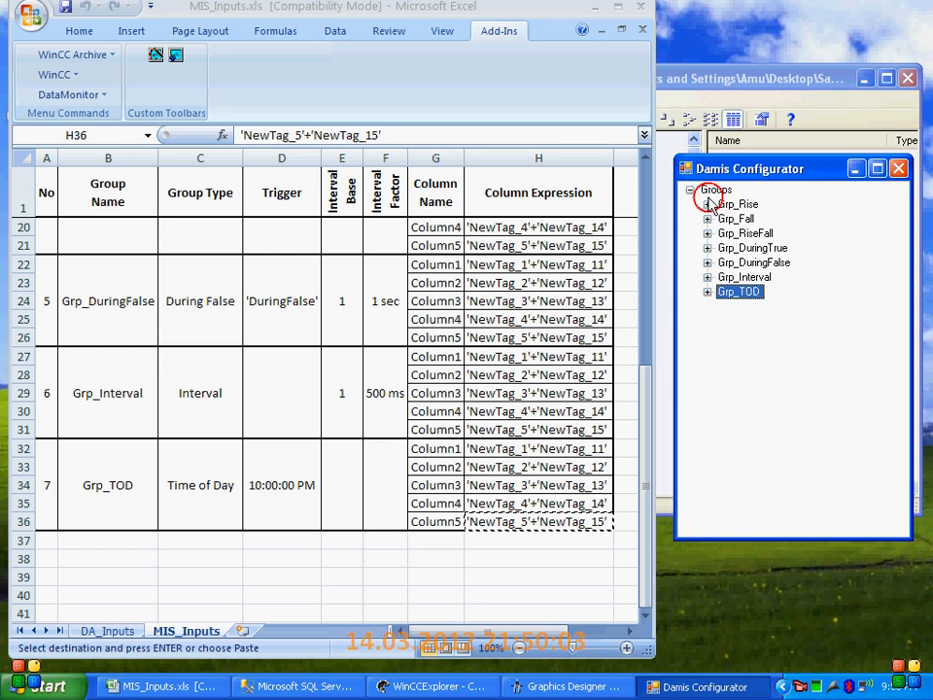
{"action": "left_click", "coordinate": [708, 291]}
{"action": "left_click", "coordinate": [707, 379]}
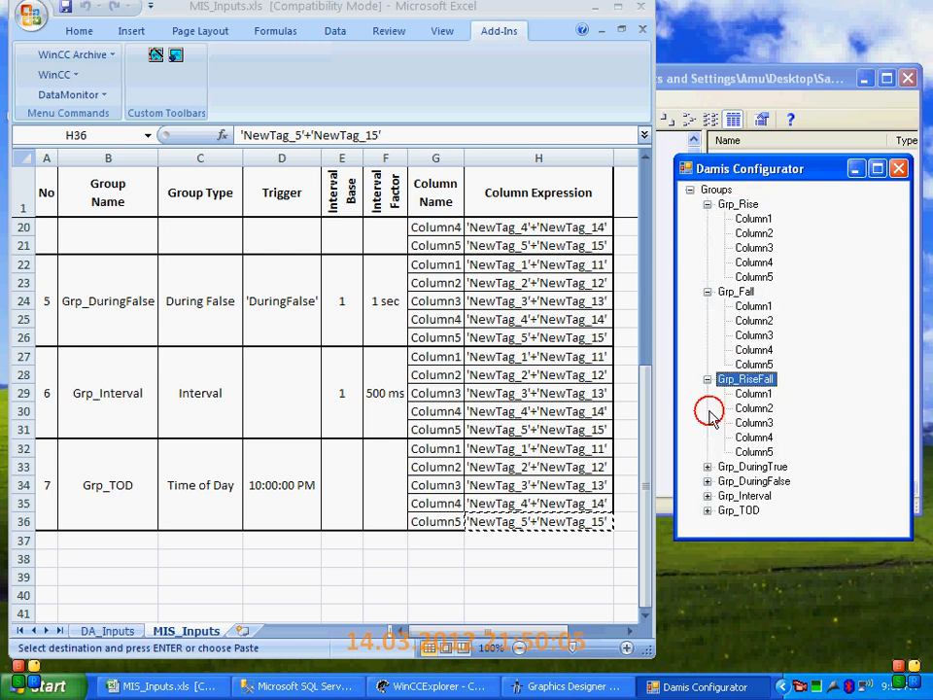
{"action": "left_click", "coordinate": [708, 467]}
{"action": "left_click", "coordinate": [708, 494]}
{"action": "left_click", "coordinate": [709, 507]}
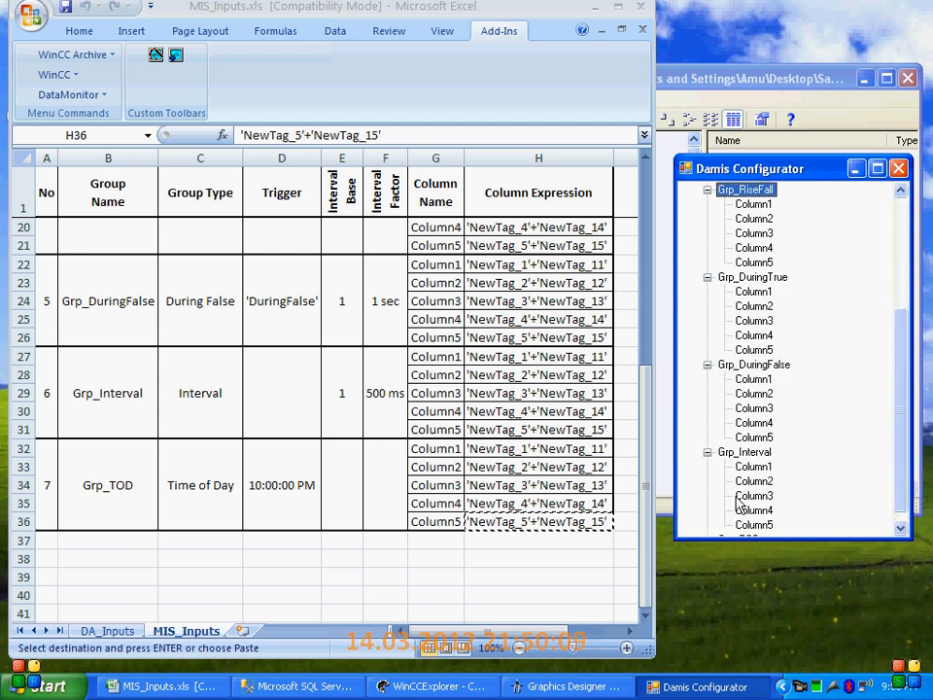
{"action": "left_click", "coordinate": [709, 522]}
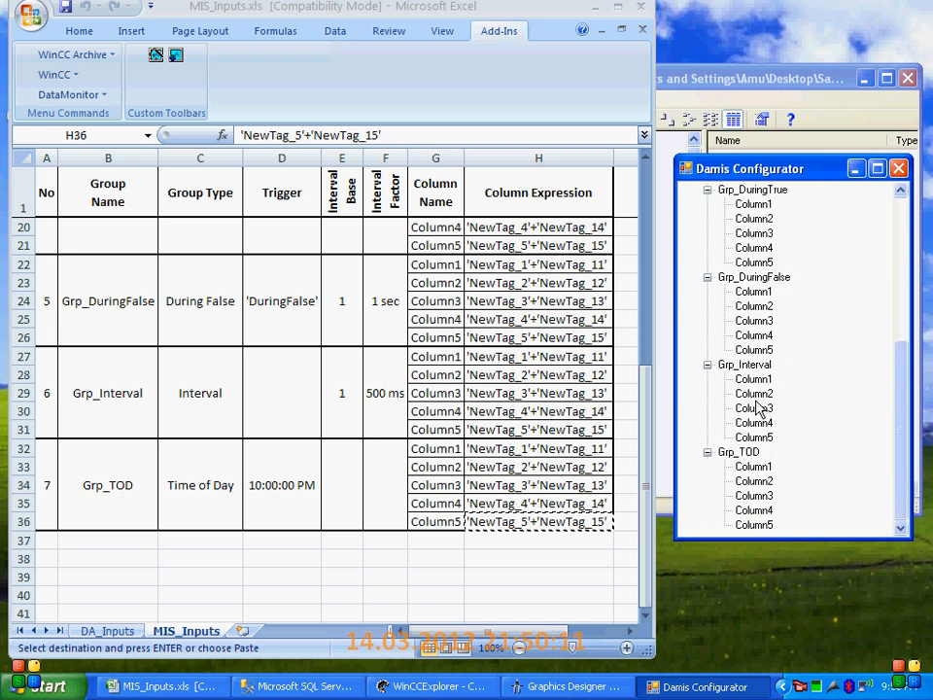
{"action": "scroll", "coordinate": [739, 389], "scroll_direction": "up", "scroll_amount": 6}
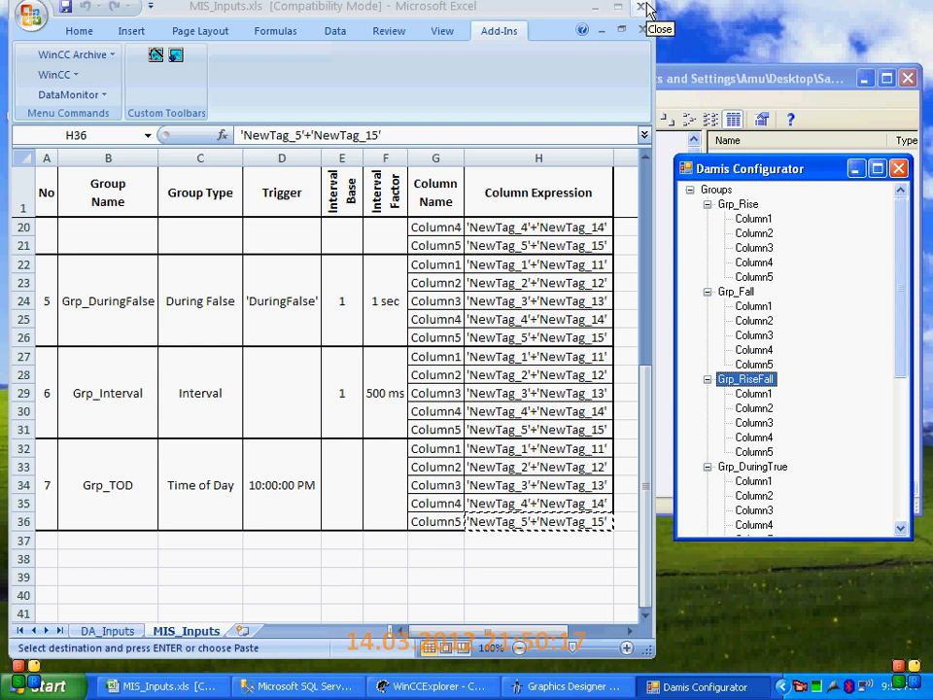
Close the Damis Configurator and activate the runtime of the SampleProj project from WinCC Explorer
{"action": "left_click", "coordinate": [898, 168]}
{"action": "left_click", "coordinate": [781, 89]}
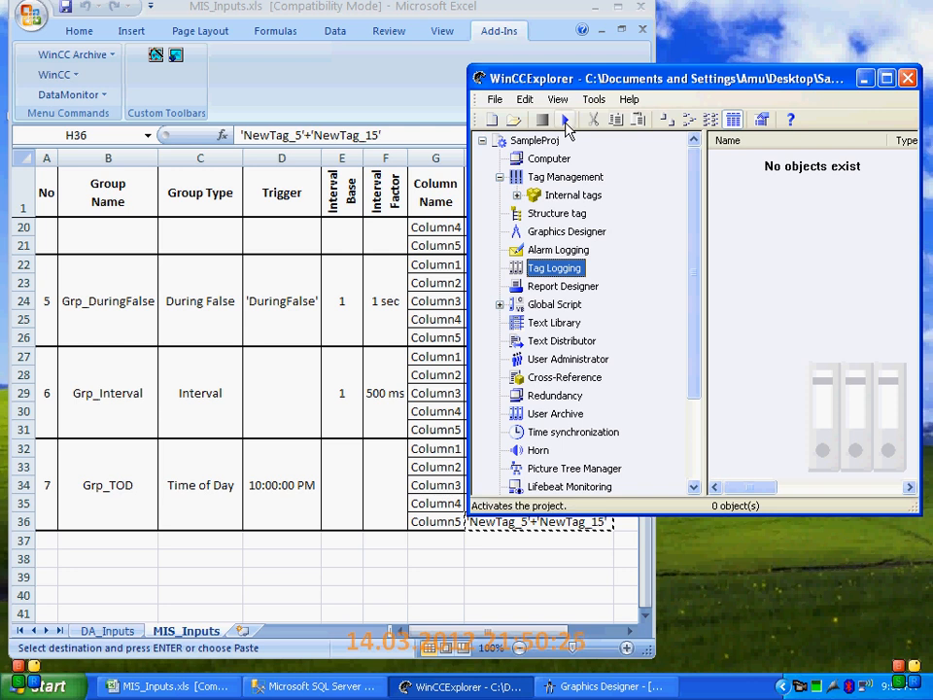
{"action": "left_click", "coordinate": [544, 231]}
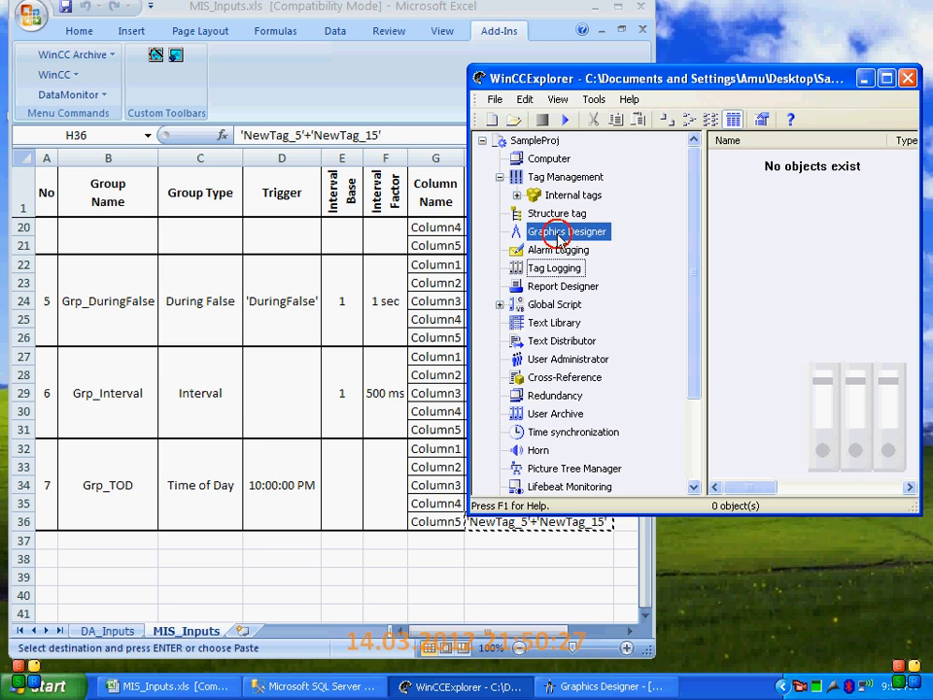
{"action": "left_click", "coordinate": [566, 119]}
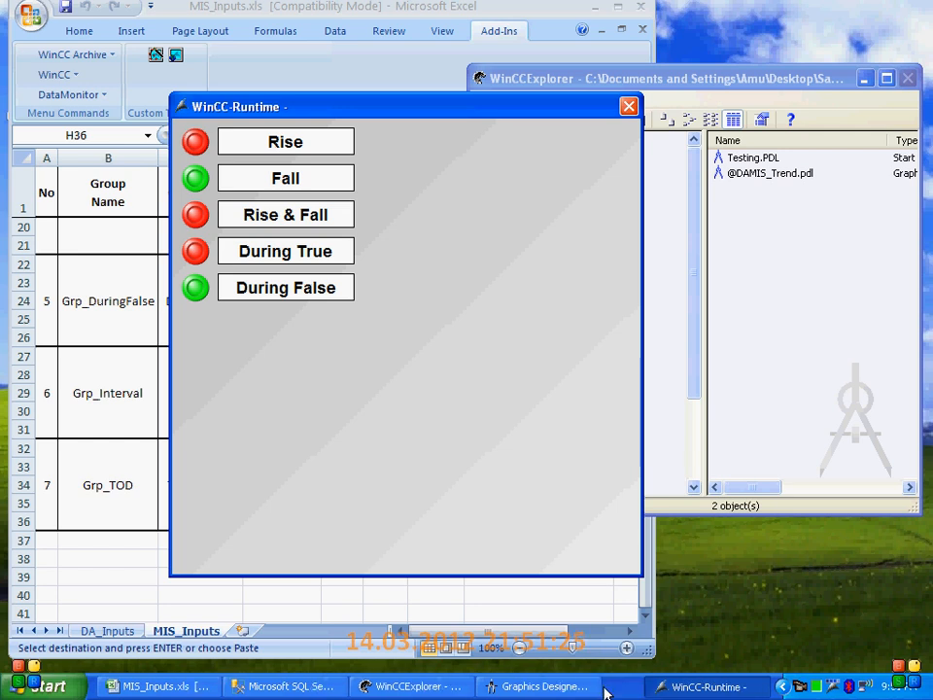
Shrink the WinCC-Runtime window to fit its five trigger buttons and move it over the WinCC Explorer window
{"action": "left_click", "coordinate": [639, 576]}
{"action": "left_click_drag", "start_coordinate": [638, 575], "coordinate": [371, 324]}
{"action": "left_click", "coordinate": [292, 108]}
{"action": "left_click_drag", "start_coordinate": [294, 109], "coordinate": [720, 243]}
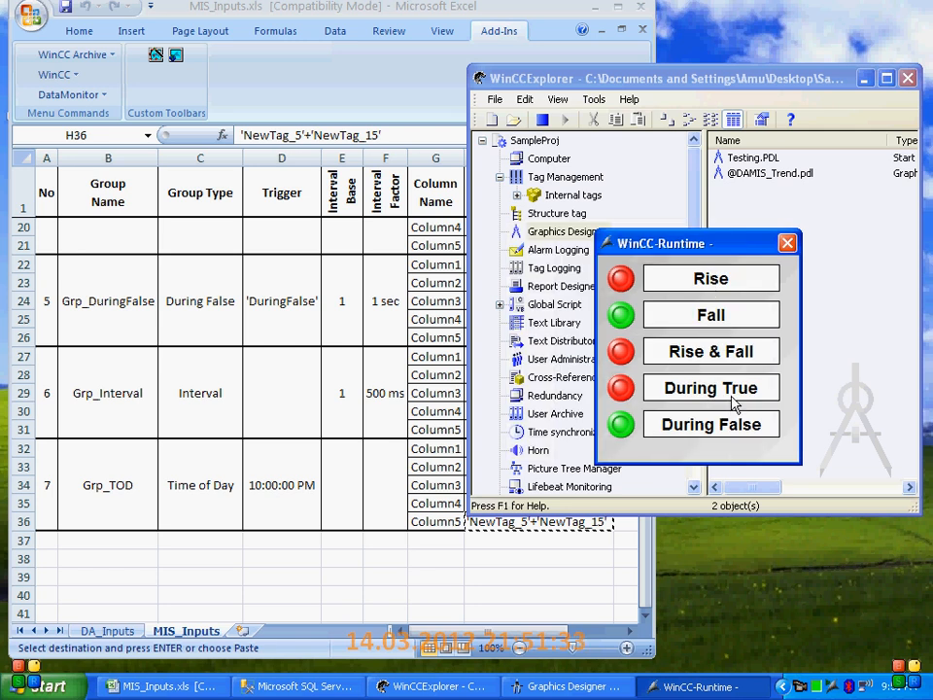
Minimize the workbook and WinCC Explorer, launch MIS Tester.exe from the desktop and reposition its Test window
{"action": "left_click", "coordinate": [596, 8]}
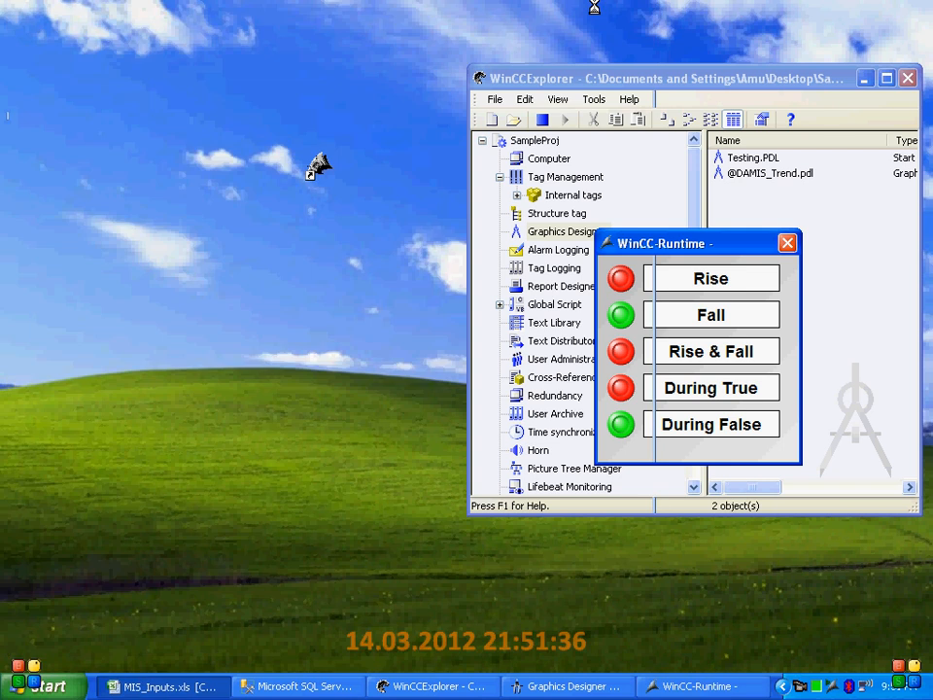
{"action": "left_click", "coordinate": [864, 79]}
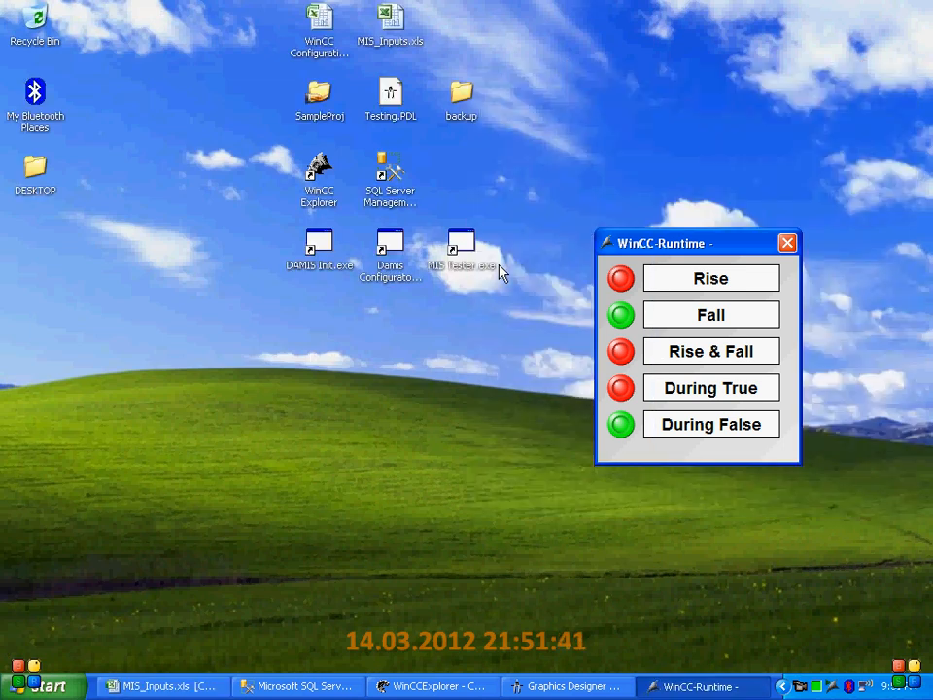
{"action": "left_click", "coordinate": [474, 253]}
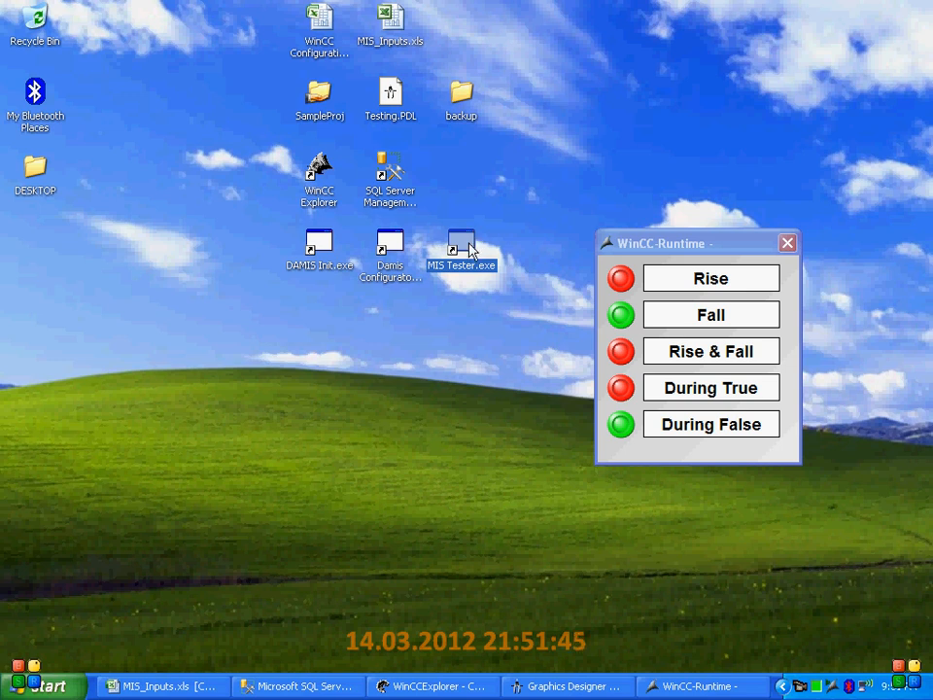
{"action": "double_click", "coordinate": [467, 251]}
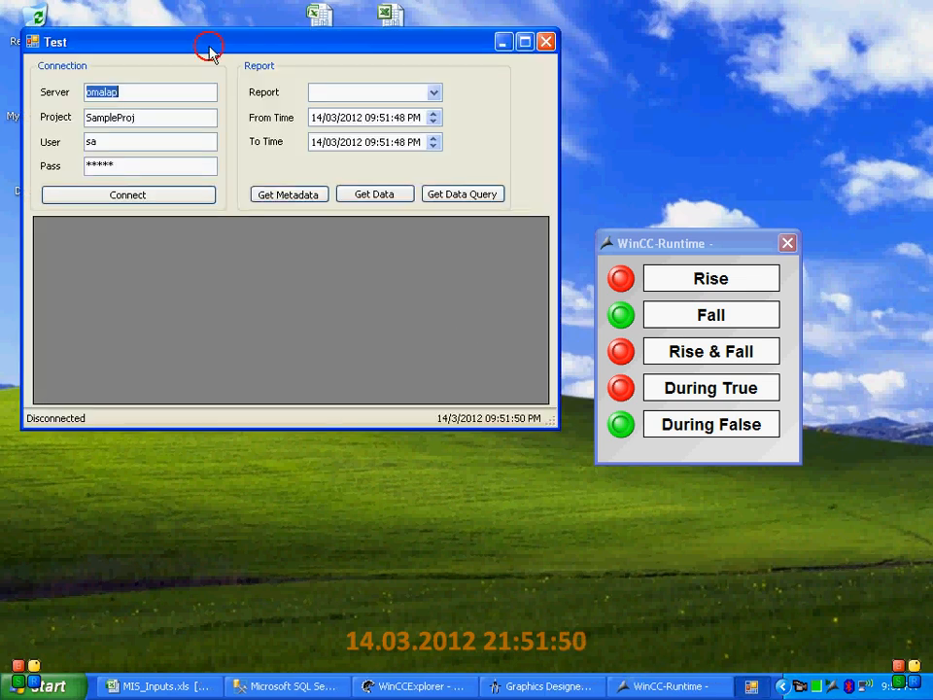
{"action": "left_click_drag", "start_coordinate": [208, 44], "coordinate": [313, 159]}
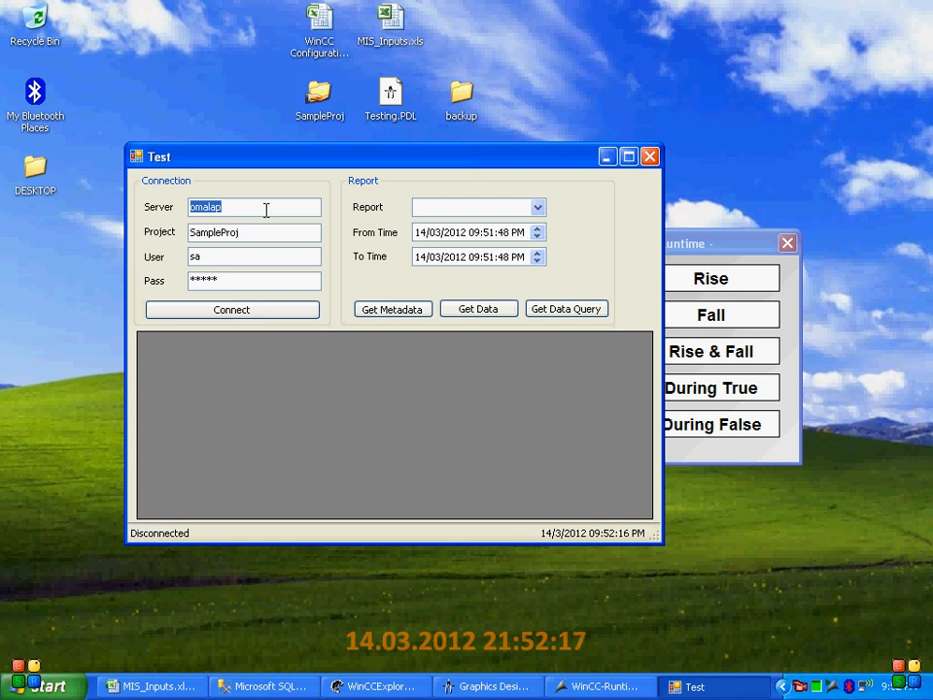
Check the prefilled connection details for server omalap and project SampleProj, and connect the tester with them
{"action": "left_click", "coordinate": [259, 205]}
{"action": "left_click_drag", "start_coordinate": [256, 233], "coordinate": [166, 234]}
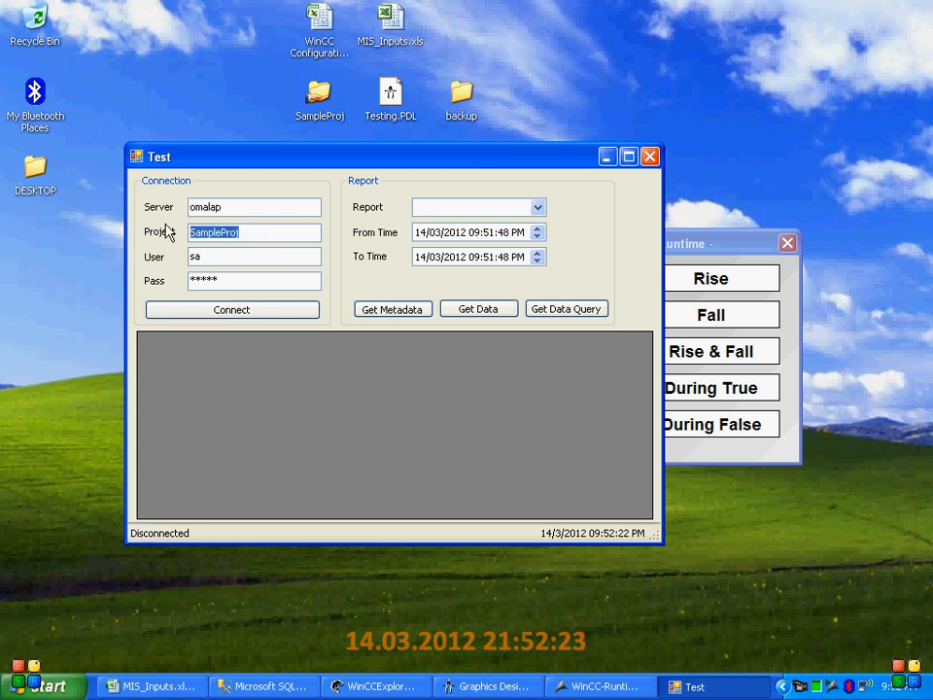
{"action": "left_click", "coordinate": [212, 257]}
{"action": "left_click_drag", "start_coordinate": [212, 258], "coordinate": [156, 279]}
{"action": "left_click", "coordinate": [195, 309]}
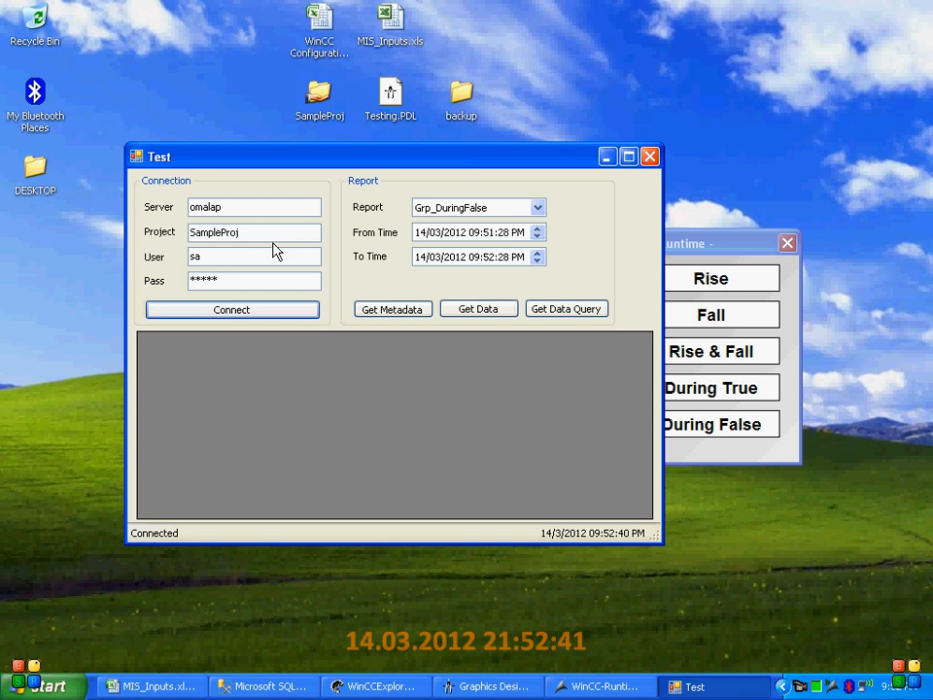
Look through the groups offered as reports in the Test window, trying several of them including Grp_RiseFall and Grp_TOD
{"action": "left_click_drag", "start_coordinate": [463, 162], "coordinate": [502, 203]}
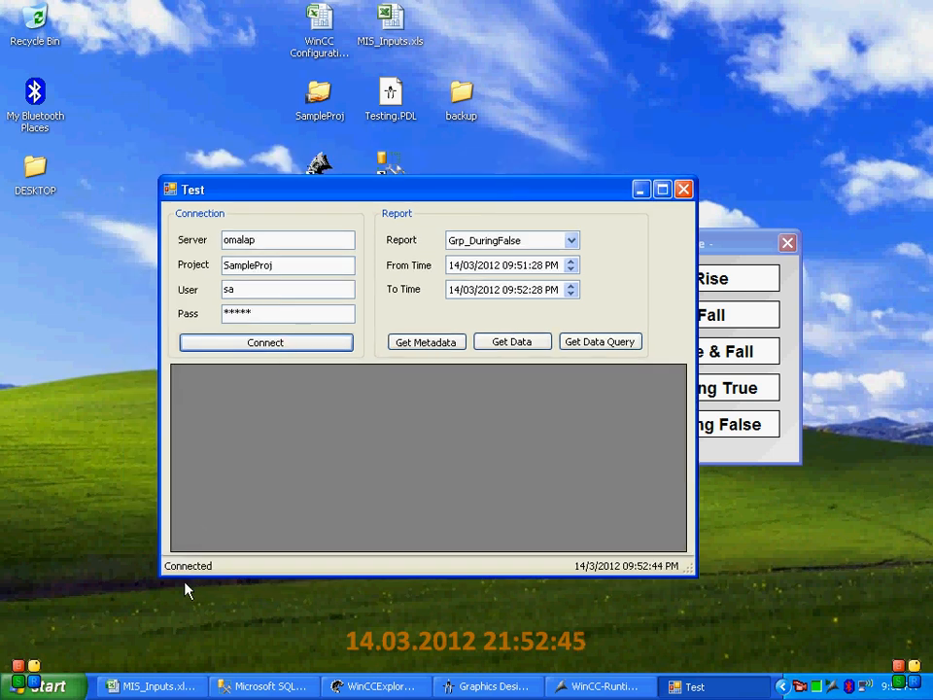
{"action": "left_click", "coordinate": [508, 243]}
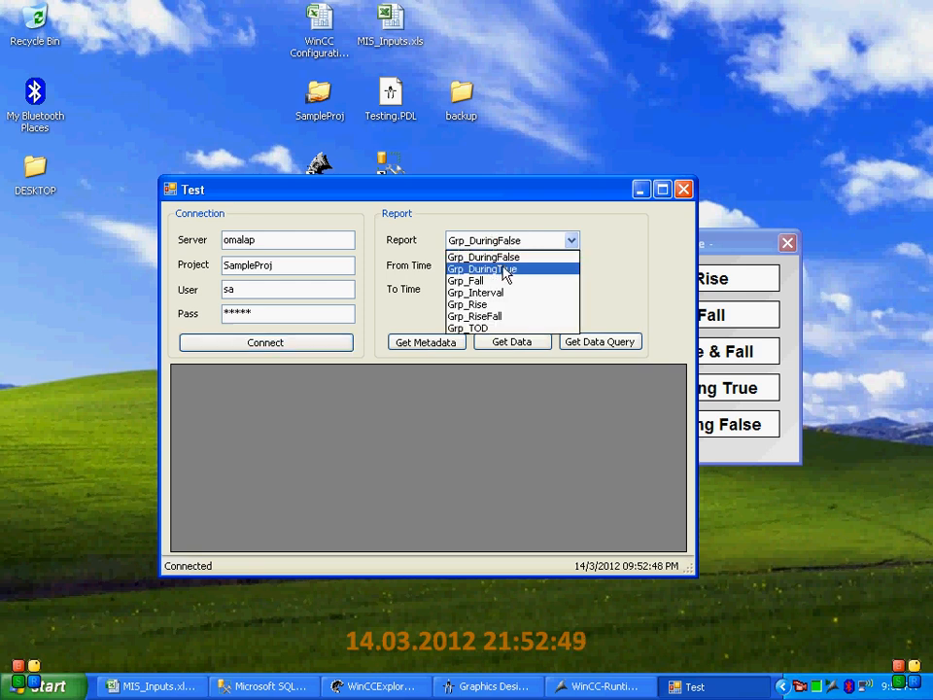
{"action": "left_click", "coordinate": [509, 268]}
{"action": "left_click", "coordinate": [512, 245]}
{"action": "left_click", "coordinate": [514, 292]}
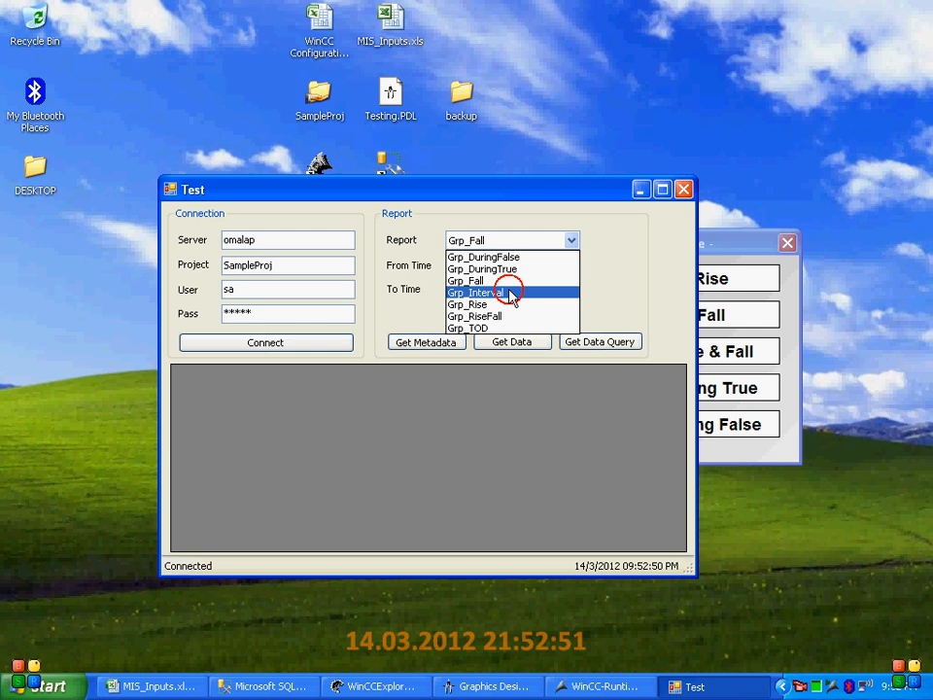
{"action": "left_click", "coordinate": [525, 242]}
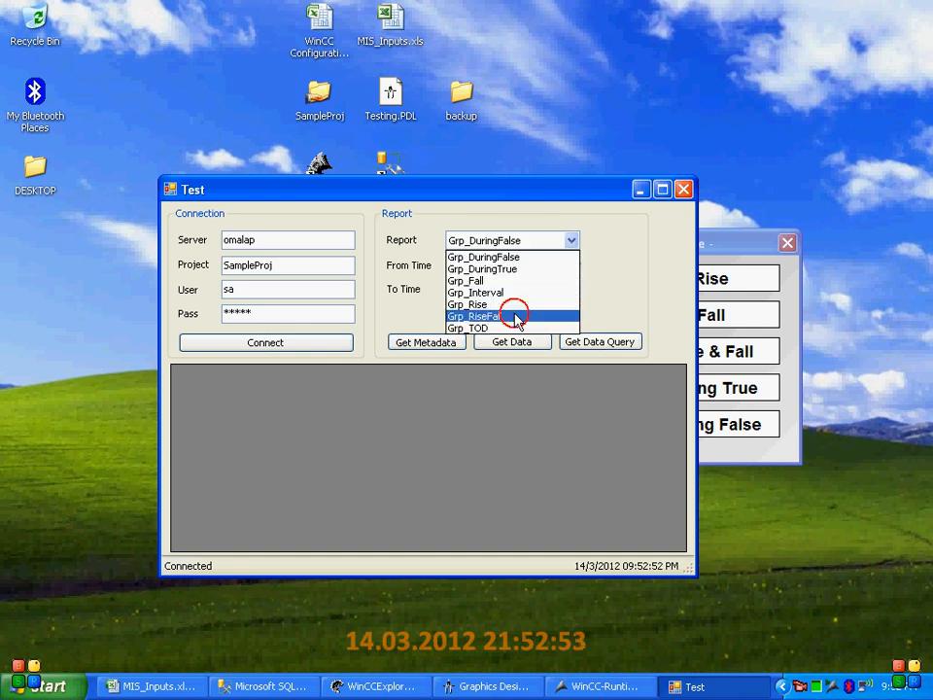
{"action": "left_click", "coordinate": [516, 317]}
{"action": "left_click", "coordinate": [538, 242]}
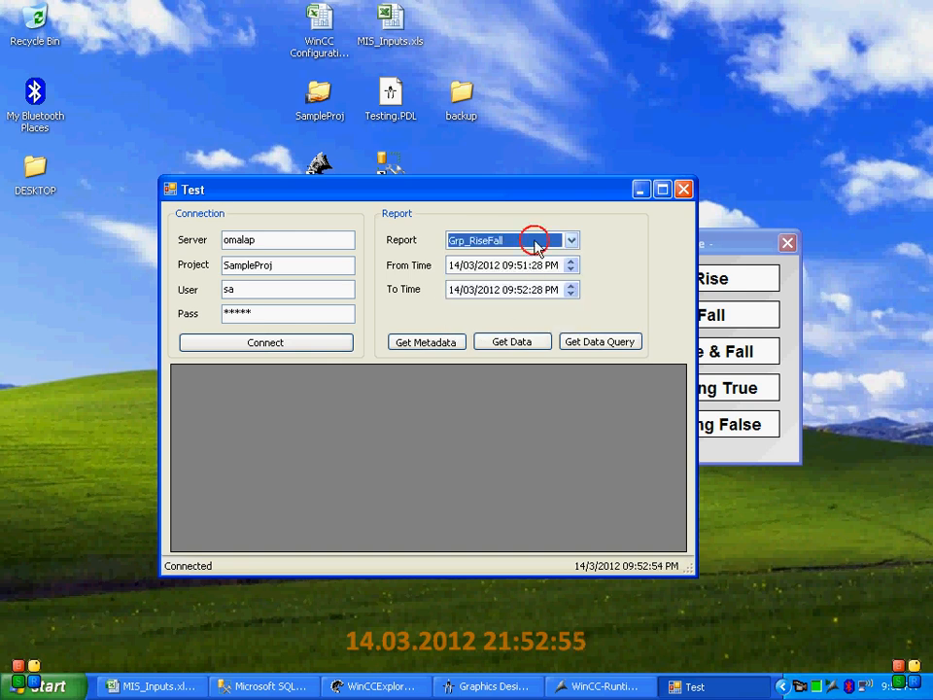
{"action": "left_click", "coordinate": [500, 323]}
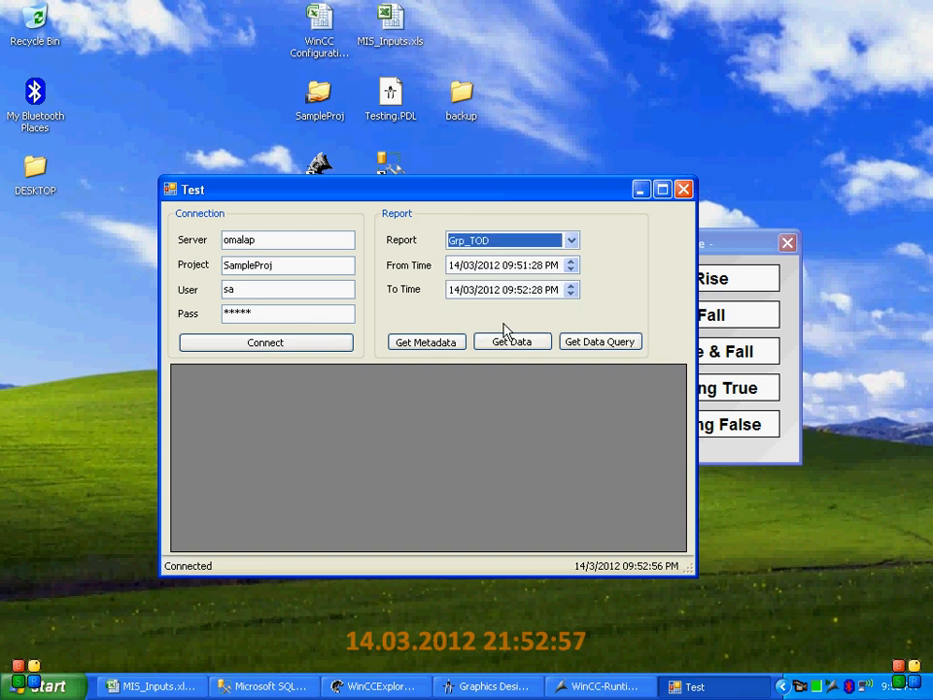
{"action": "left_click", "coordinate": [520, 242]}
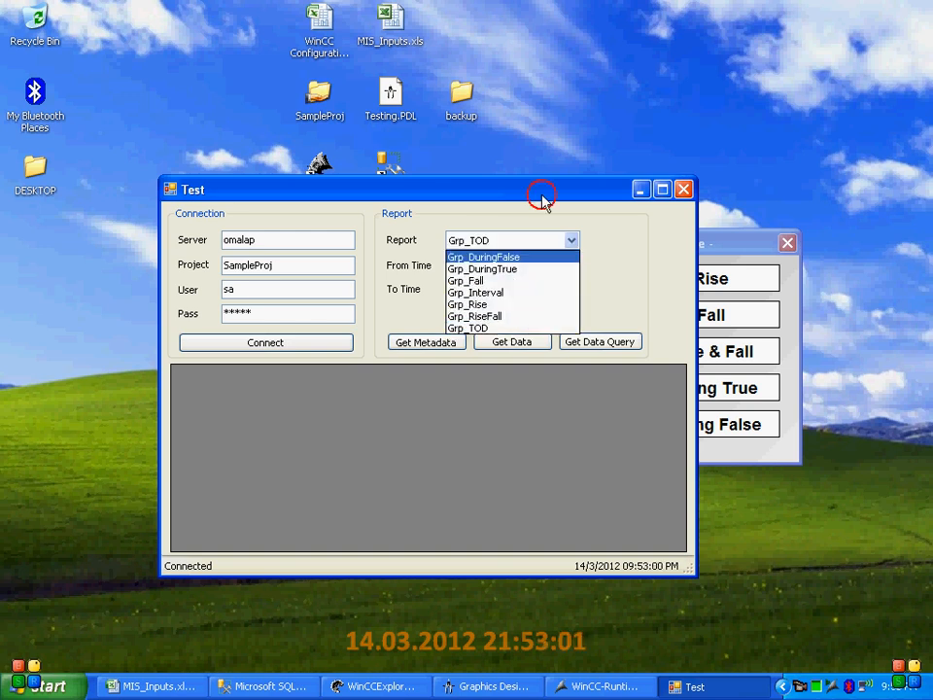
Move the Test window clear of the runtime window and select Grp_Interval as the report
{"action": "left_click", "coordinate": [443, 192]}
{"action": "left_click_drag", "start_coordinate": [476, 198], "coordinate": [375, 159]}
{"action": "left_click", "coordinate": [452, 199]}
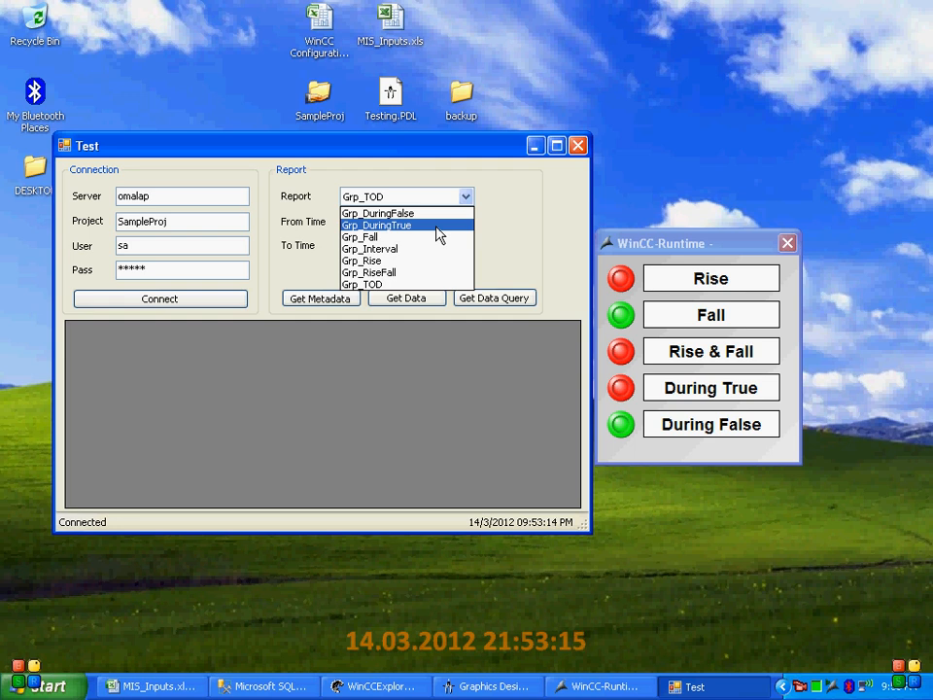
{"action": "left_click", "coordinate": [432, 252]}
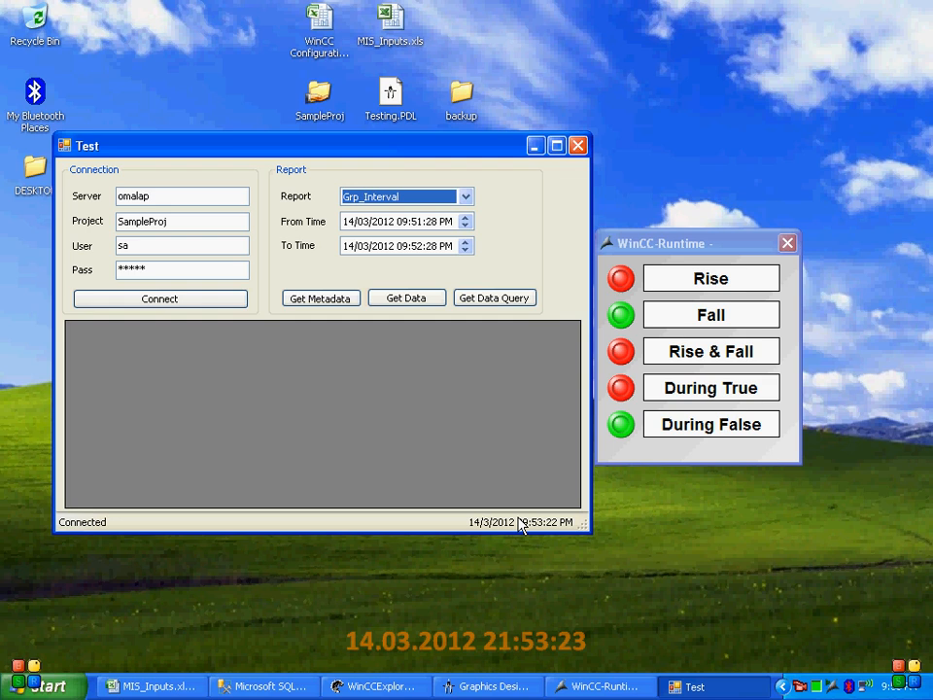
Retrieve the Grp_Interval data from 09:53:00 PM to 09:53:30 PM on 14/03/2012 and enlarge the Test window to show more rows
{"action": "left_click", "coordinate": [416, 222]}
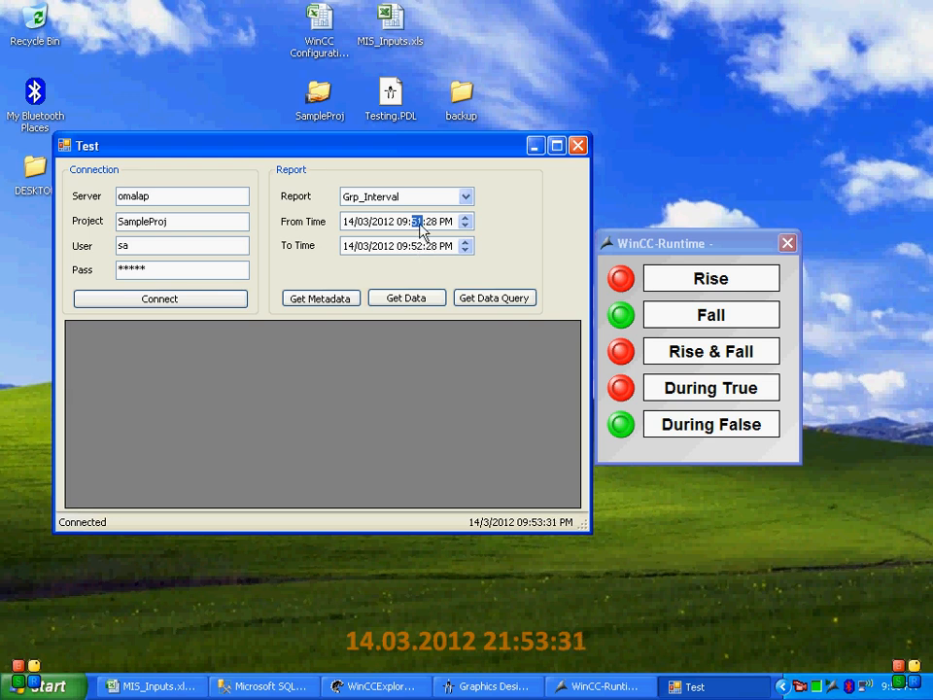
{"action": "type", "text": "53"}
{"action": "left_click", "coordinate": [432, 223]}
{"action": "type", "text": "00"}
{"action": "left_click", "coordinate": [415, 246]}
{"action": "type", "text": "53"}
{"action": "key", "text": "Right"}
{"action": "type", "text": "30"}
{"action": "left_click", "coordinate": [417, 303]}
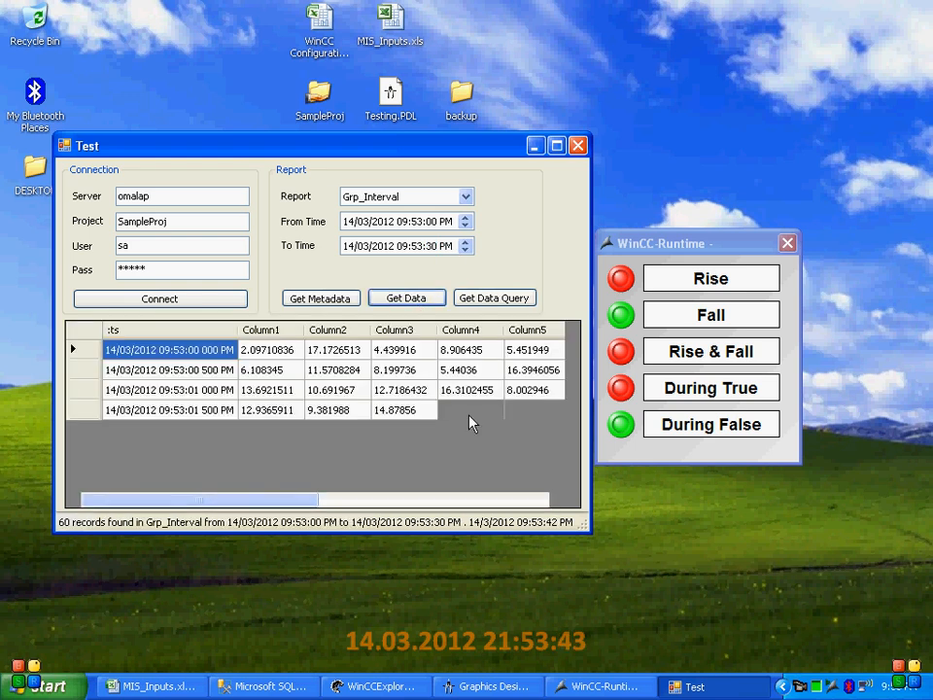
{"action": "left_click_drag", "start_coordinate": [590, 532], "coordinate": [622, 589]}
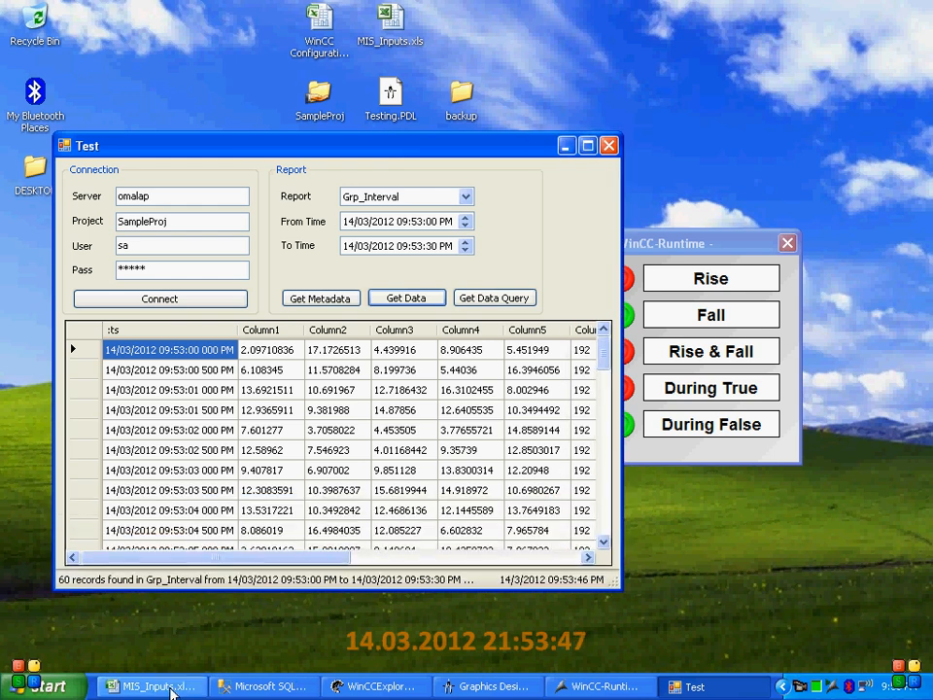
Switch to the MIS_Inputs.xls workbook and check the interval base and interval factor defined for Grp_Interval
{"action": "left_click", "coordinate": [158, 687]}
{"action": "left_click", "coordinate": [349, 468]}
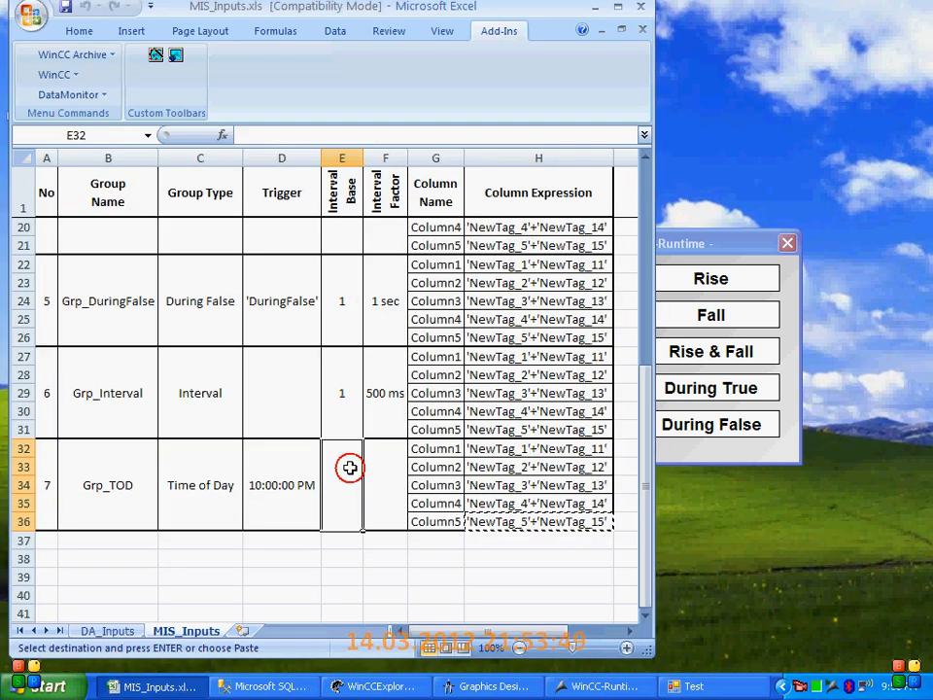
{"action": "scroll", "coordinate": [349, 467], "scroll_direction": "up", "scroll_amount": 1}
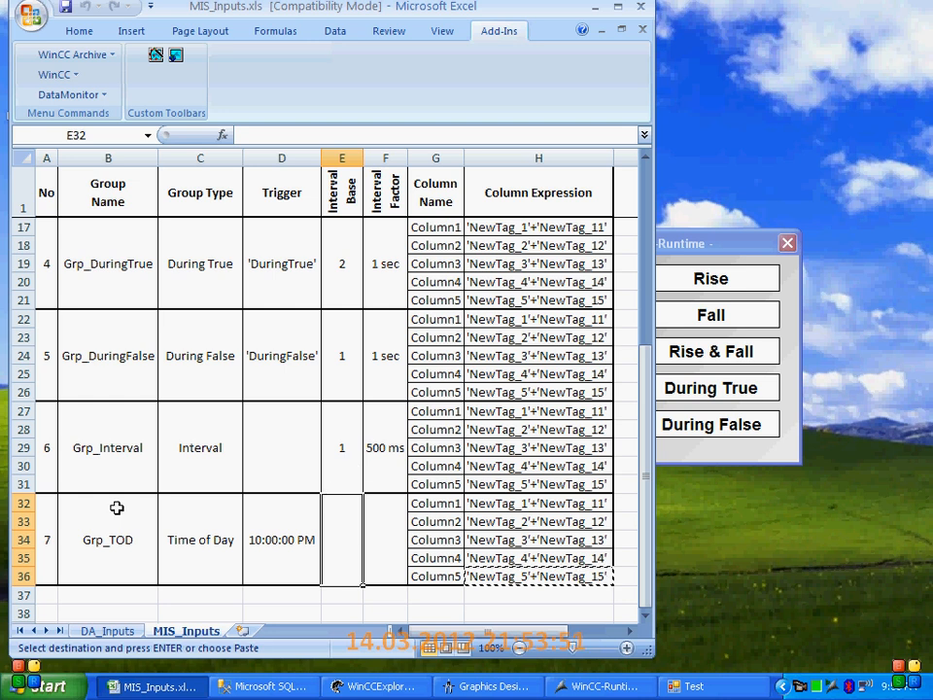
{"action": "left_click", "coordinate": [133, 467]}
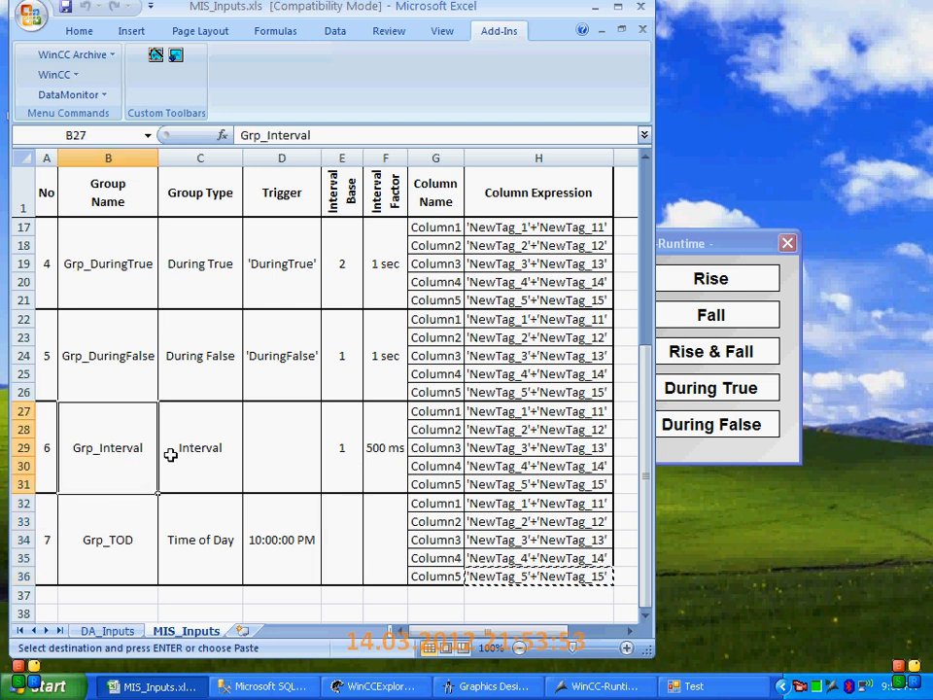
{"action": "left_click_drag", "start_coordinate": [380, 448], "coordinate": [355, 448]}
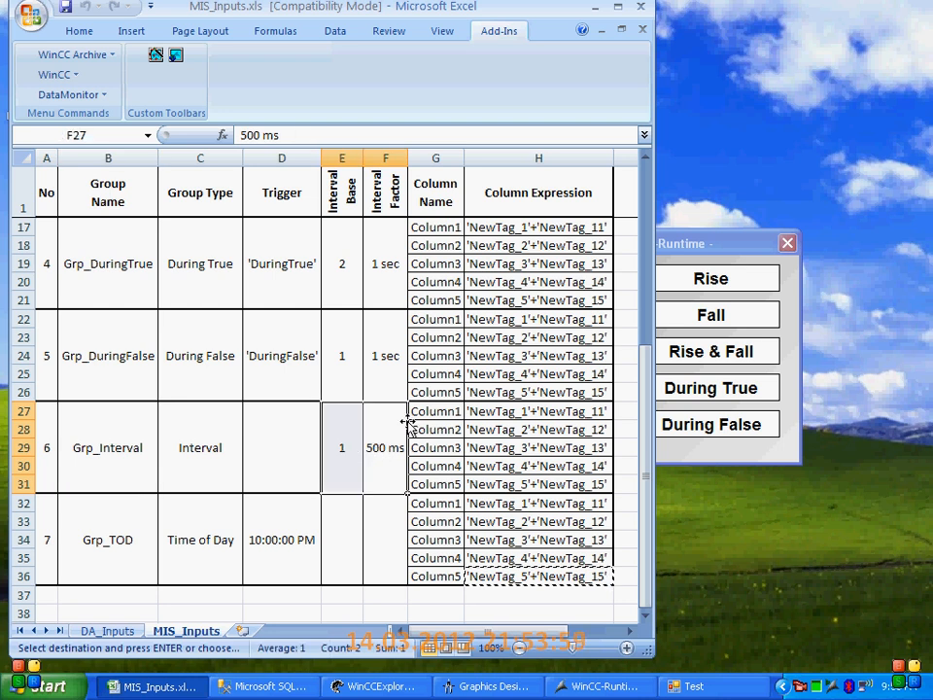
Check the column names and expressions defined for Grp_Interval in the workbook and return to the Test window
{"action": "left_click_drag", "start_coordinate": [448, 419], "coordinate": [514, 475]}
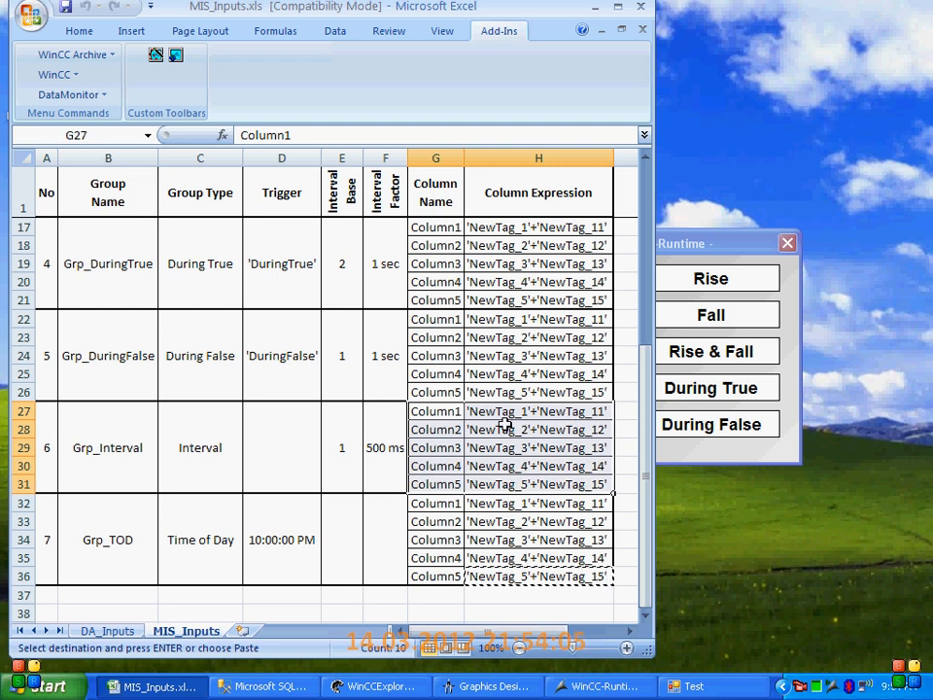
{"action": "left_click", "coordinate": [596, 7]}
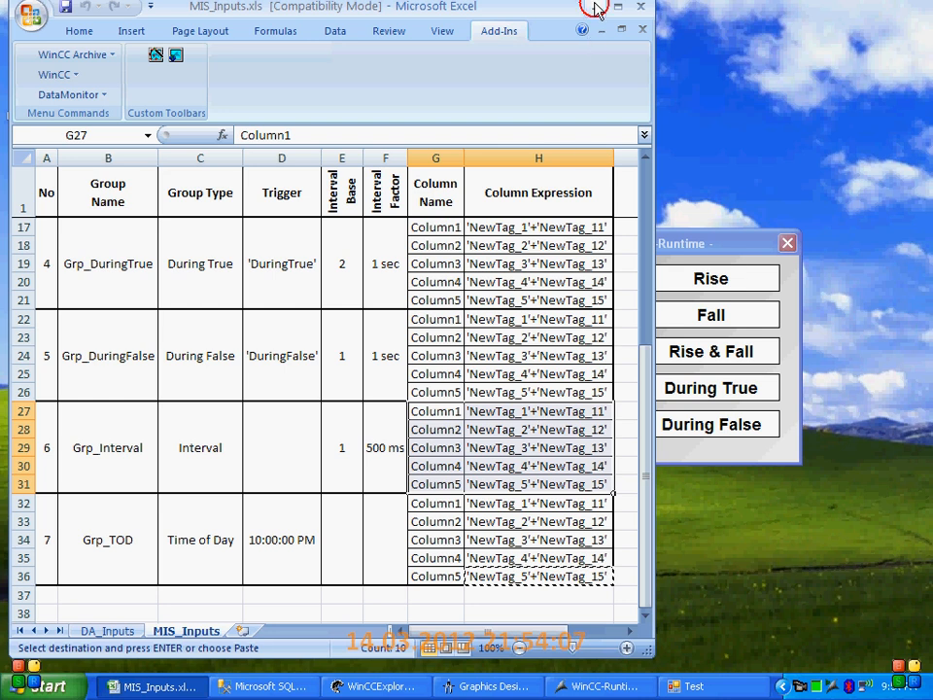
{"action": "left_click", "coordinate": [587, 145]}
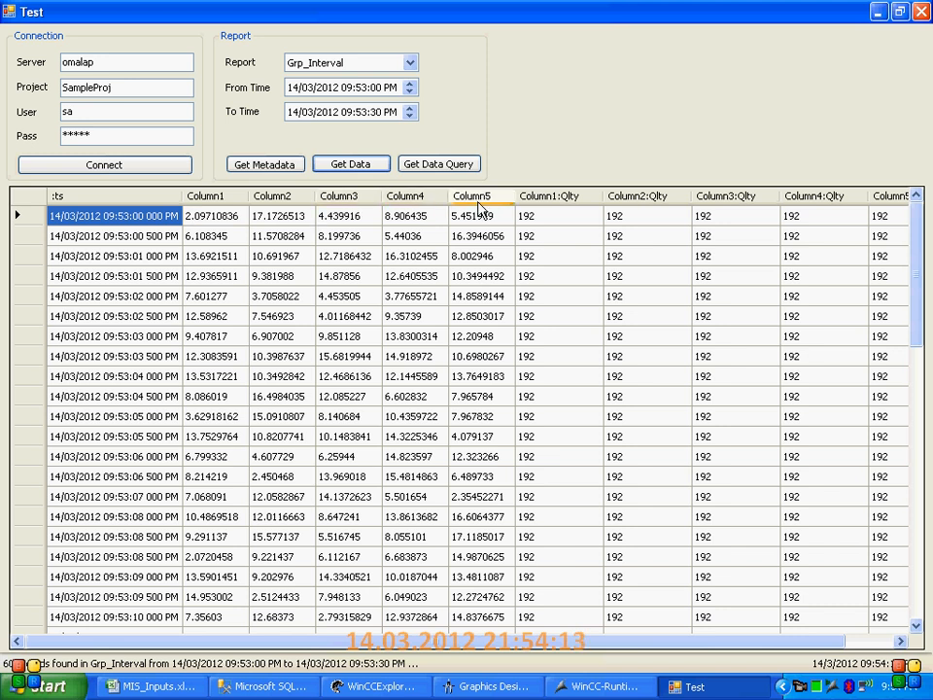
Go through the timestamps of the first Grp_Interval records one by one to check their spacing
{"action": "left_click", "coordinate": [252, 355]}
{"action": "left_click", "coordinate": [133, 218]}
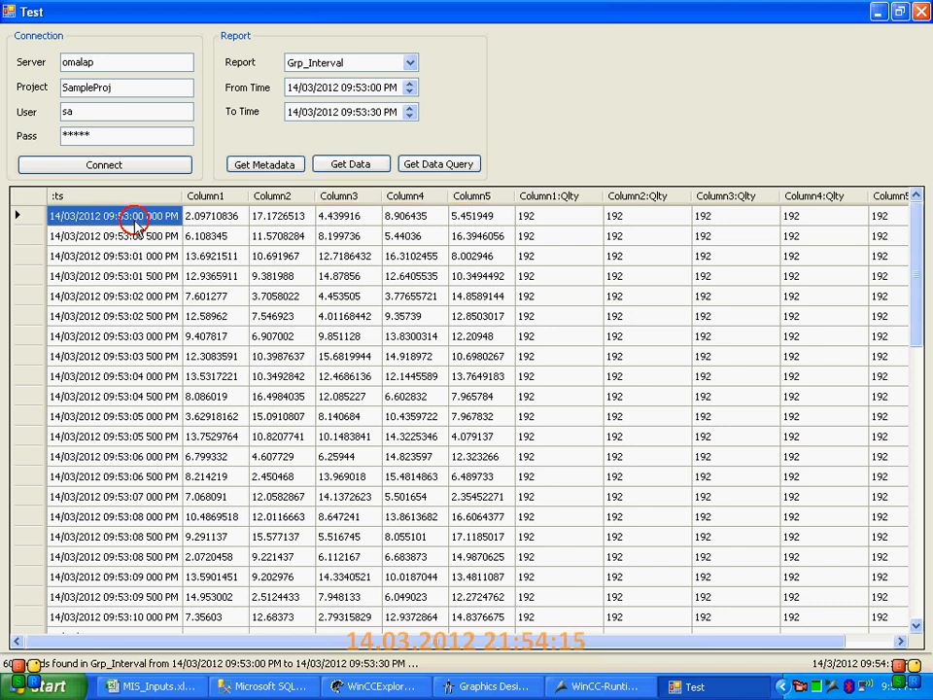
{"action": "left_click", "coordinate": [136, 260]}
{"action": "left_click", "coordinate": [138, 279]}
{"action": "left_click", "coordinate": [141, 297]}
{"action": "left_click", "coordinate": [141, 317]}
{"action": "left_click", "coordinate": [141, 338]}
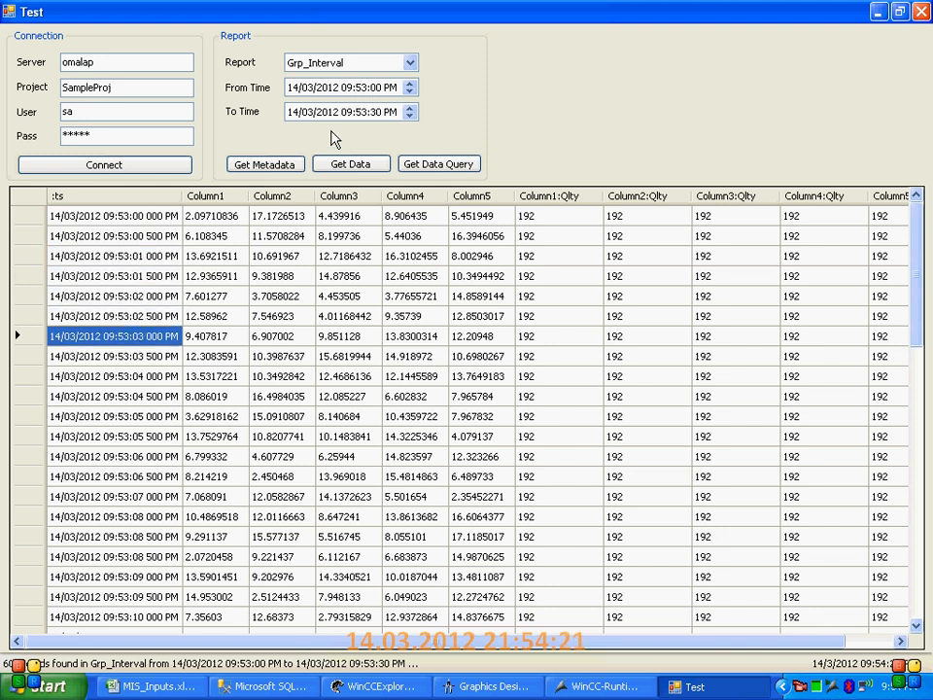
Look through the retrieved Grp_Interval records from the first to the last timestamp and return to the beginning
{"action": "left_click", "coordinate": [154, 218]}
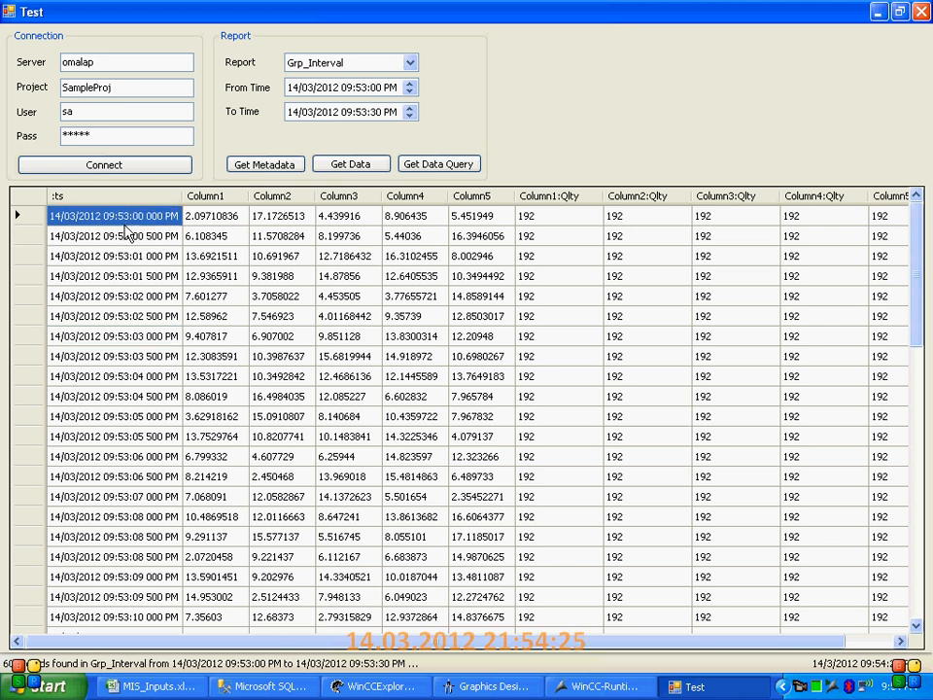
{"action": "scroll", "coordinate": [127, 311], "scroll_direction": "down", "scroll_amount": 6}
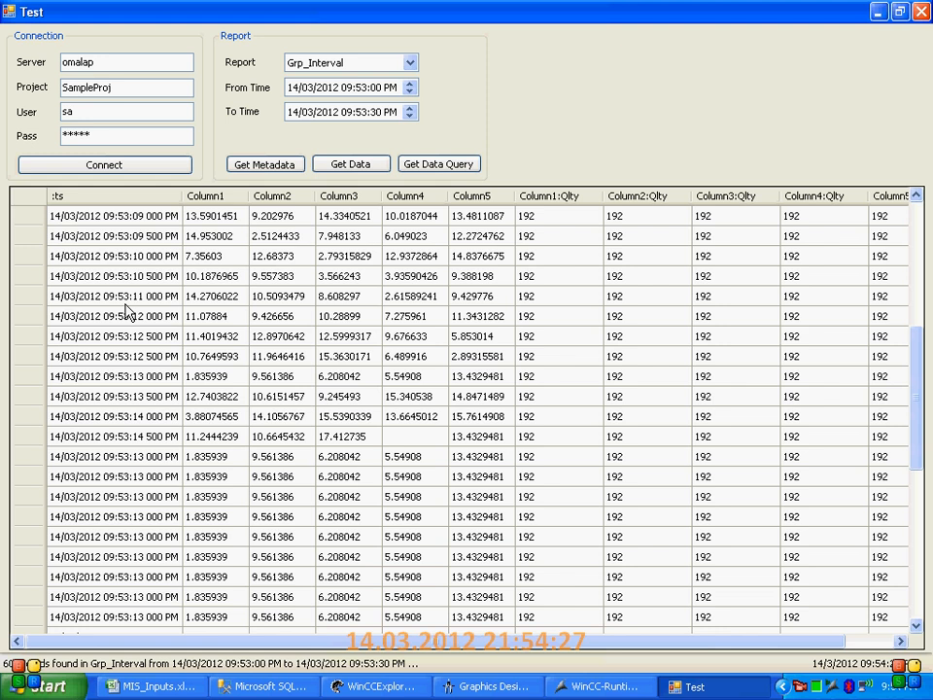
{"action": "scroll", "coordinate": [127, 311], "scroll_direction": "down", "scroll_amount": 8}
{"action": "left_click", "coordinate": [129, 598]}
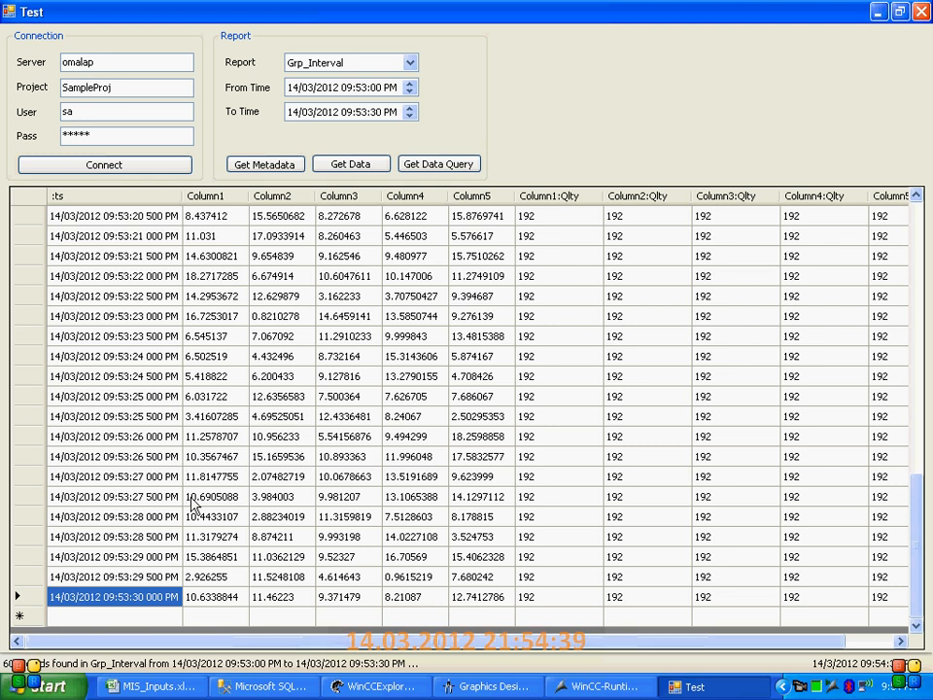
{"action": "scroll", "coordinate": [191, 503], "scroll_direction": "up", "scroll_amount": 14}
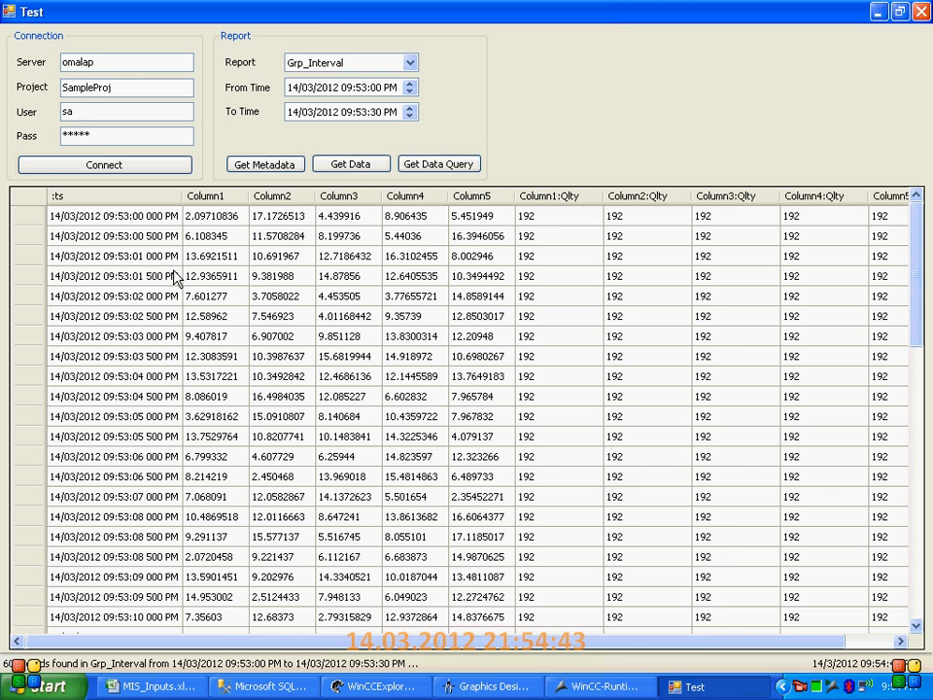
Restore the Test window to its smaller size and place it clear of the WinCC-Runtime window
{"action": "left_click", "coordinate": [410, 63]}
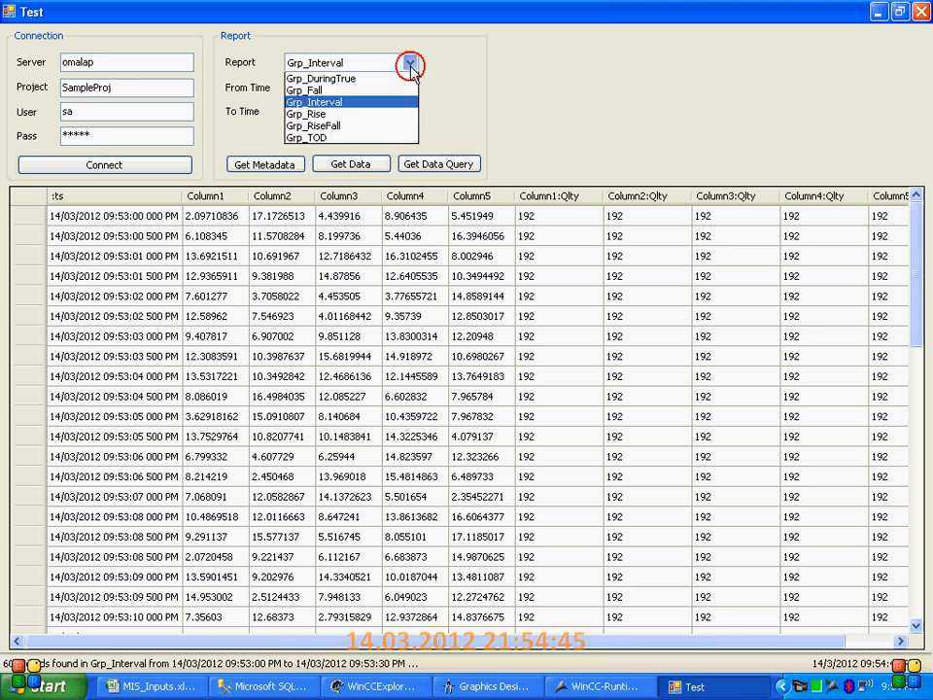
{"action": "left_click", "coordinate": [895, 12]}
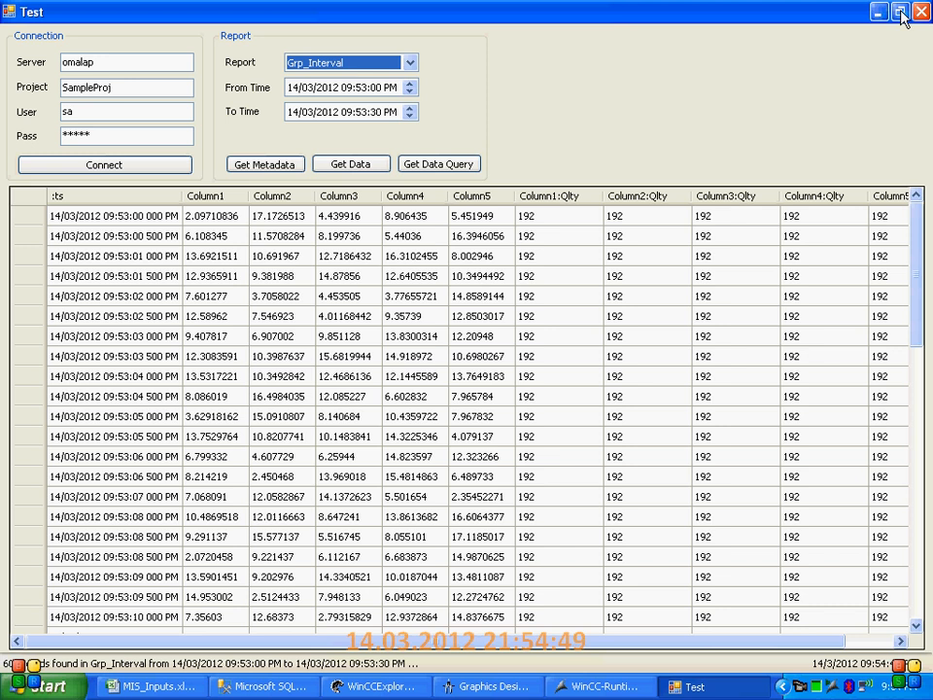
{"action": "left_click", "coordinate": [901, 12]}
{"action": "left_click_drag", "start_coordinate": [521, 156], "coordinate": [472, 64]}
Set the report period from 09:00:00 PM to 10:00:30 PM on 14/03/2012
{"action": "left_click", "coordinate": [404, 102]}
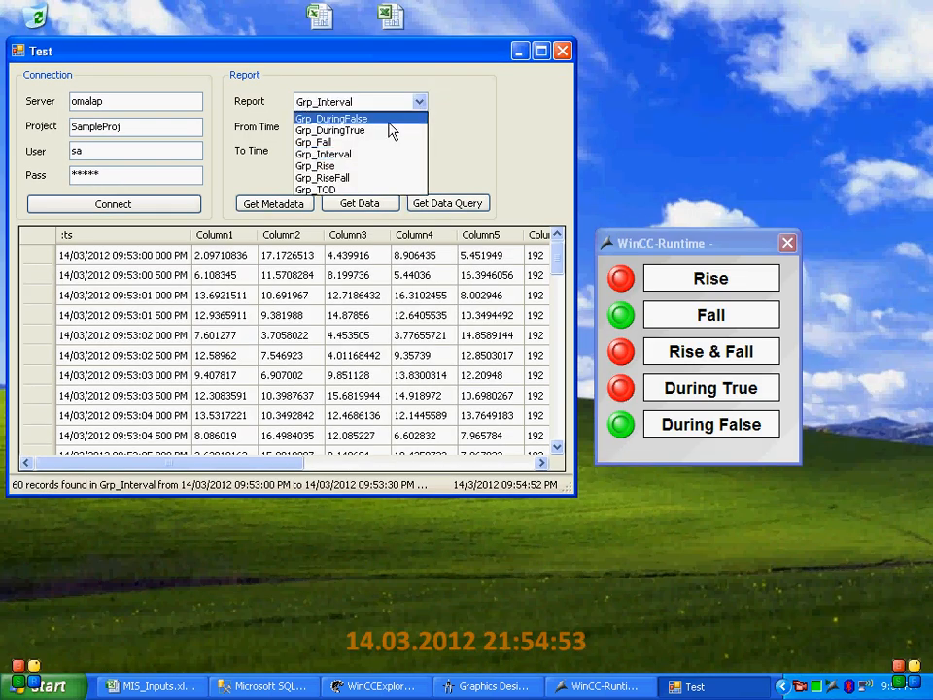
{"action": "left_click", "coordinate": [430, 118]}
{"action": "left_click", "coordinate": [367, 130]}
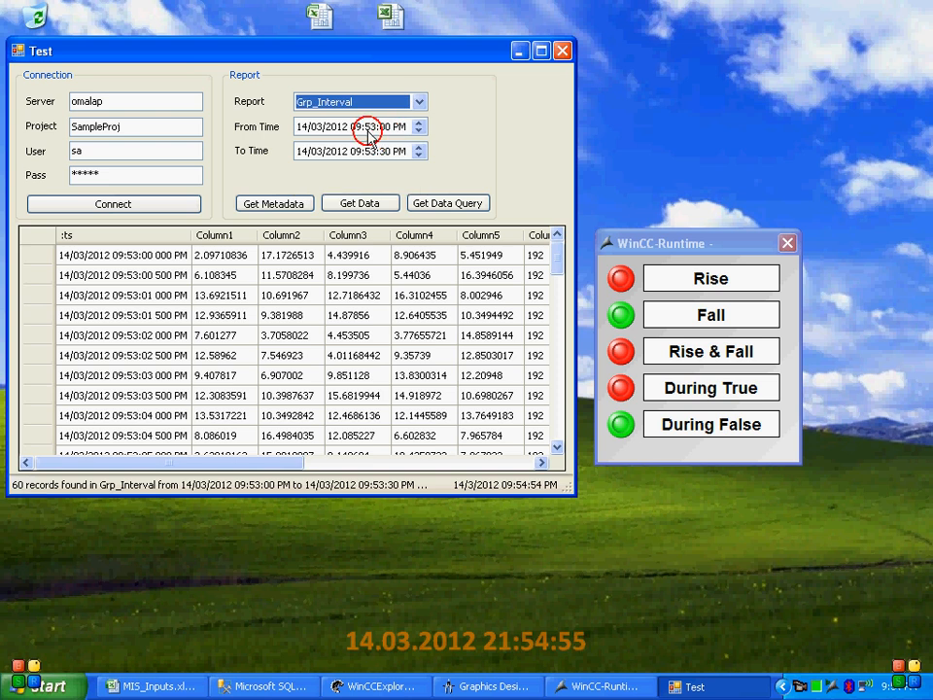
{"action": "type", "text": "00"}
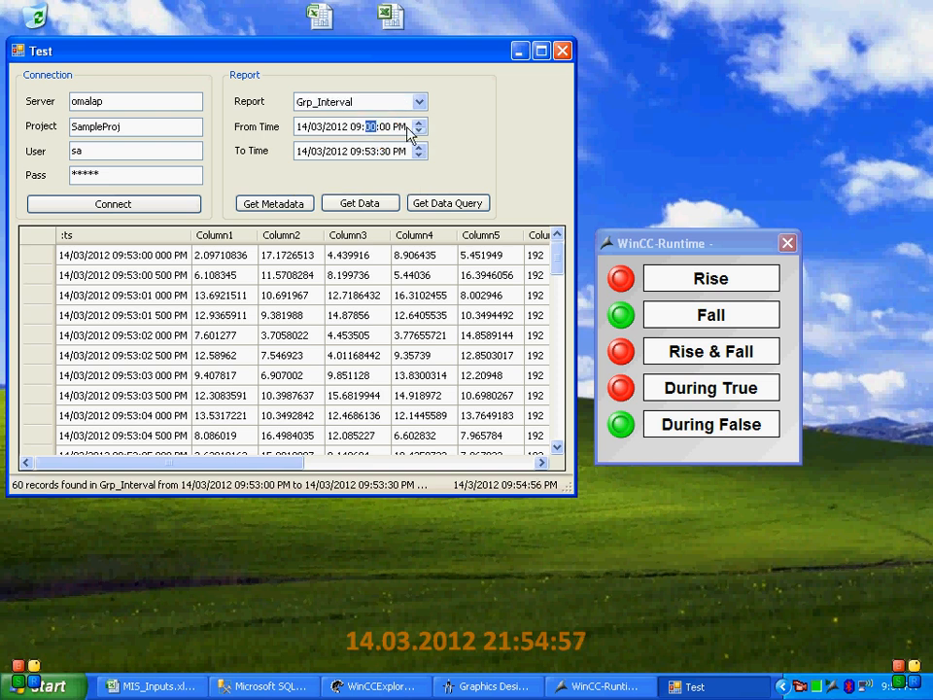
{"action": "left_click", "coordinate": [366, 151]}
{"action": "type", "text": "10"}
{"action": "key", "text": "Tab"}
{"action": "left_click", "coordinate": [370, 150]}
{"action": "type", "text": "00"}
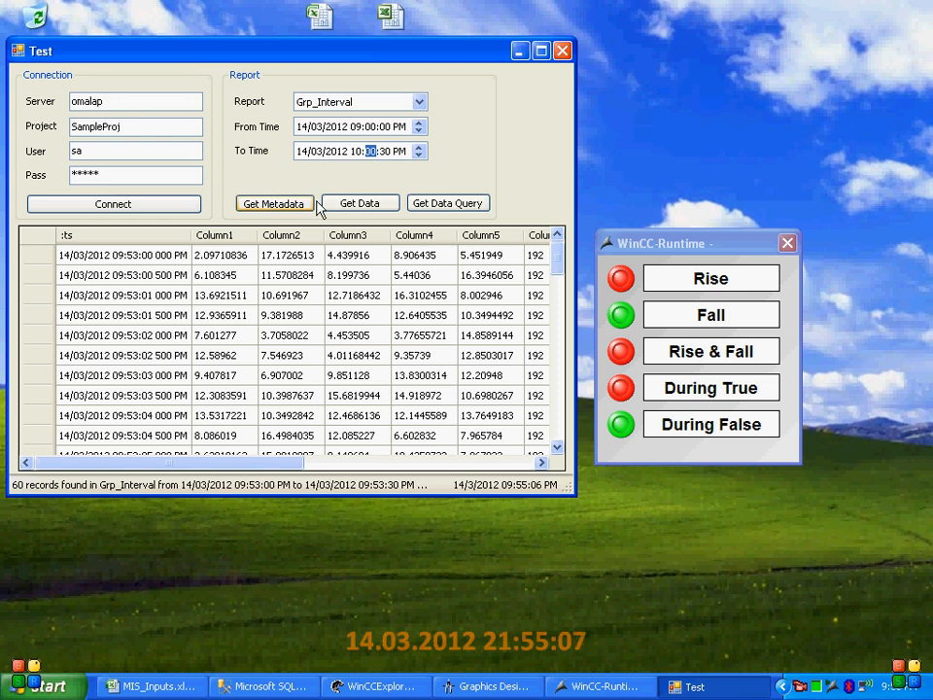
Switch to the MIS_Inputs.xls workbook, check the Grp_Rise definition in the first group row and return to the Test window
{"action": "left_click", "coordinate": [369, 101]}
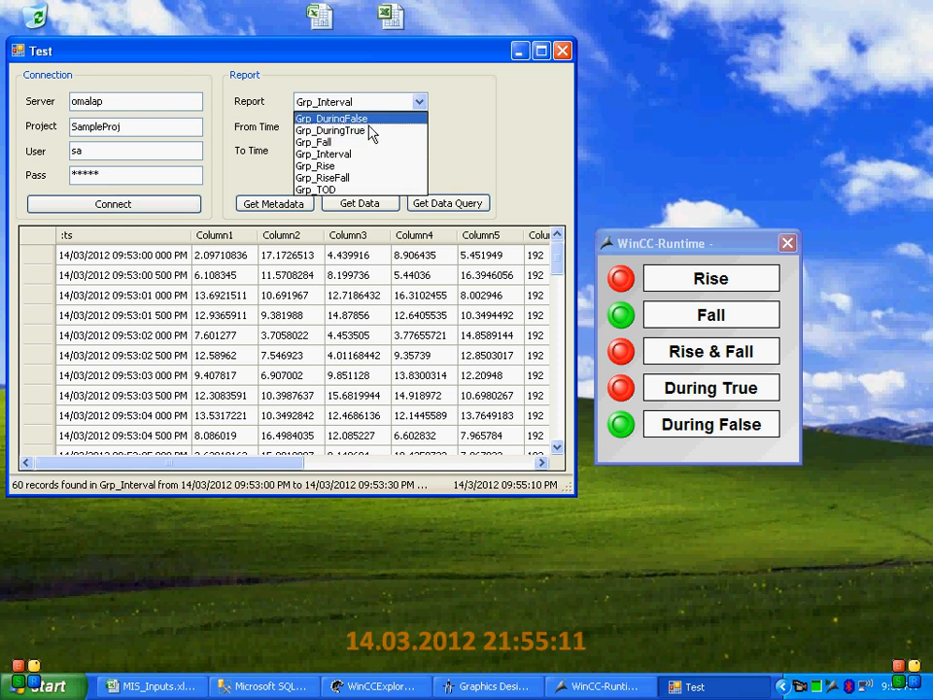
{"action": "left_click", "coordinate": [173, 686]}
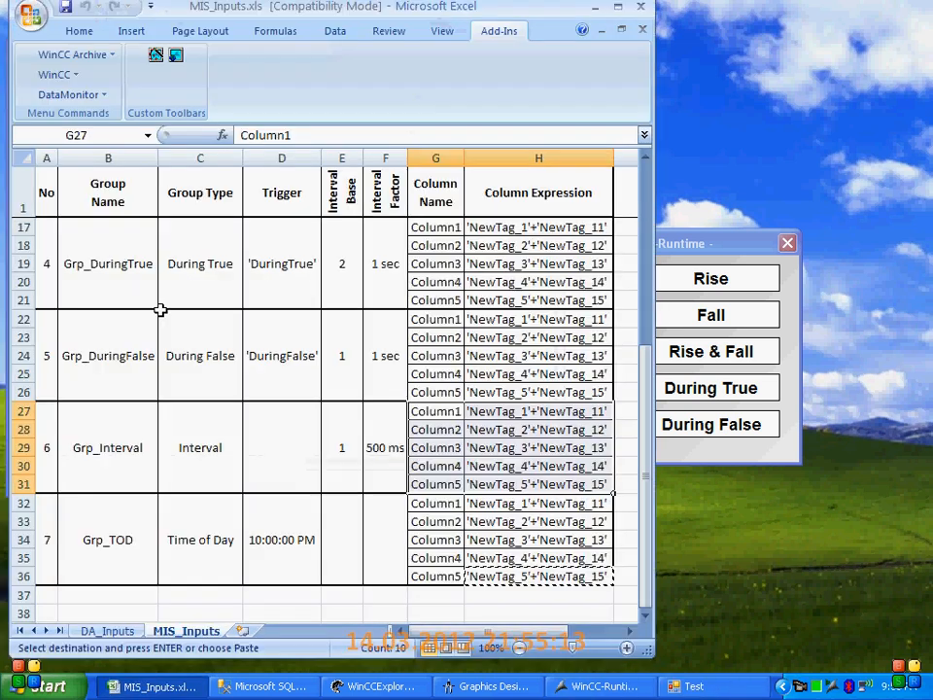
{"action": "left_click", "coordinate": [104, 266]}
{"action": "scroll", "coordinate": [108, 266], "scroll_direction": "up", "scroll_amount": 5}
{"action": "left_click", "coordinate": [141, 258]}
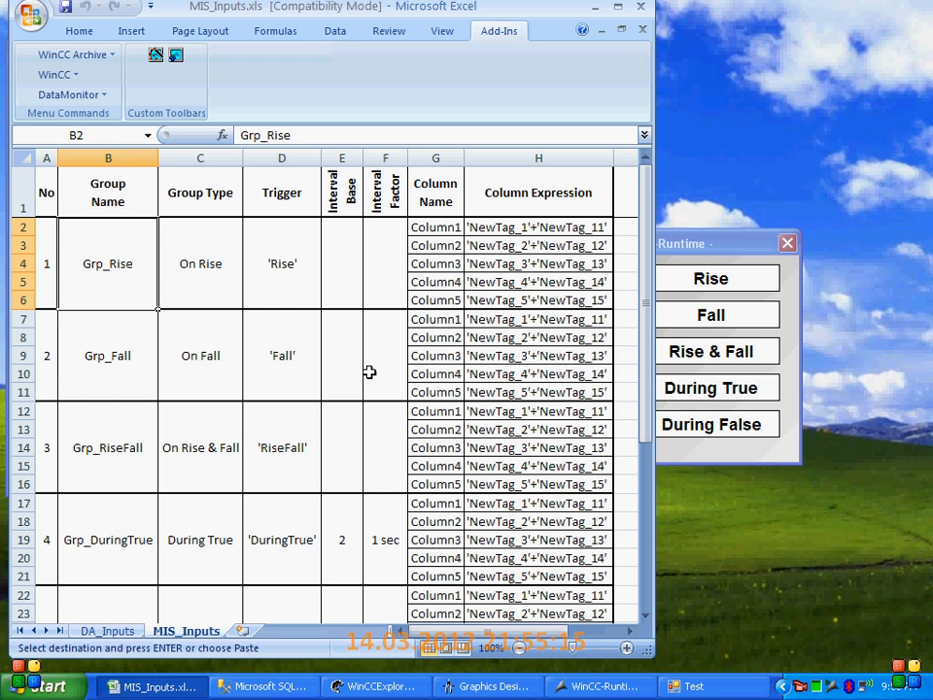
{"action": "left_click", "coordinate": [598, 8]}
Select Grp_Rise as the report and retrieve its data for the set period
{"action": "left_click", "coordinate": [414, 97]}
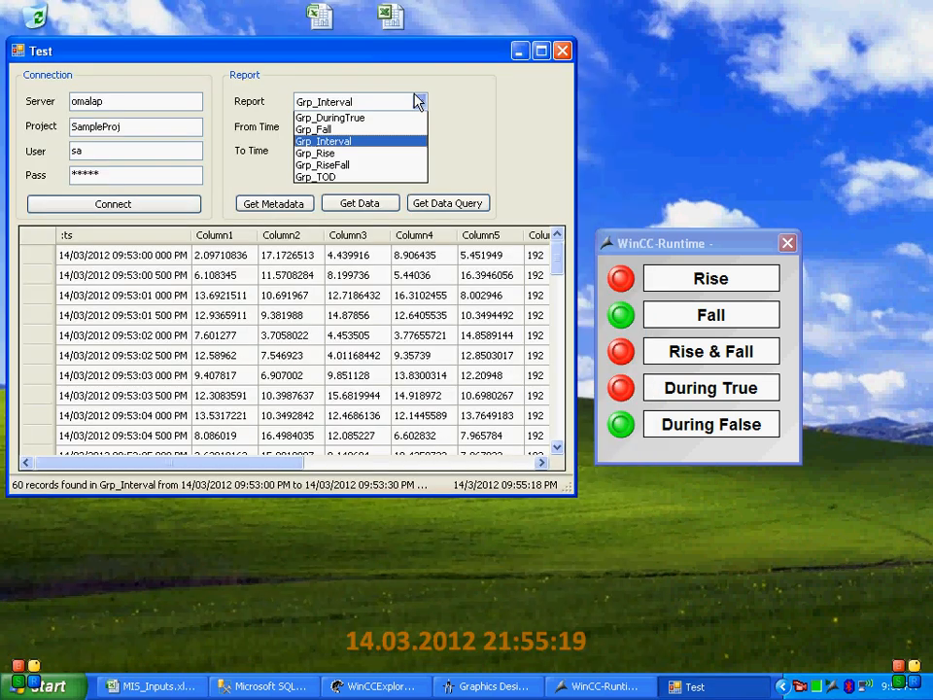
{"action": "left_click", "coordinate": [406, 165]}
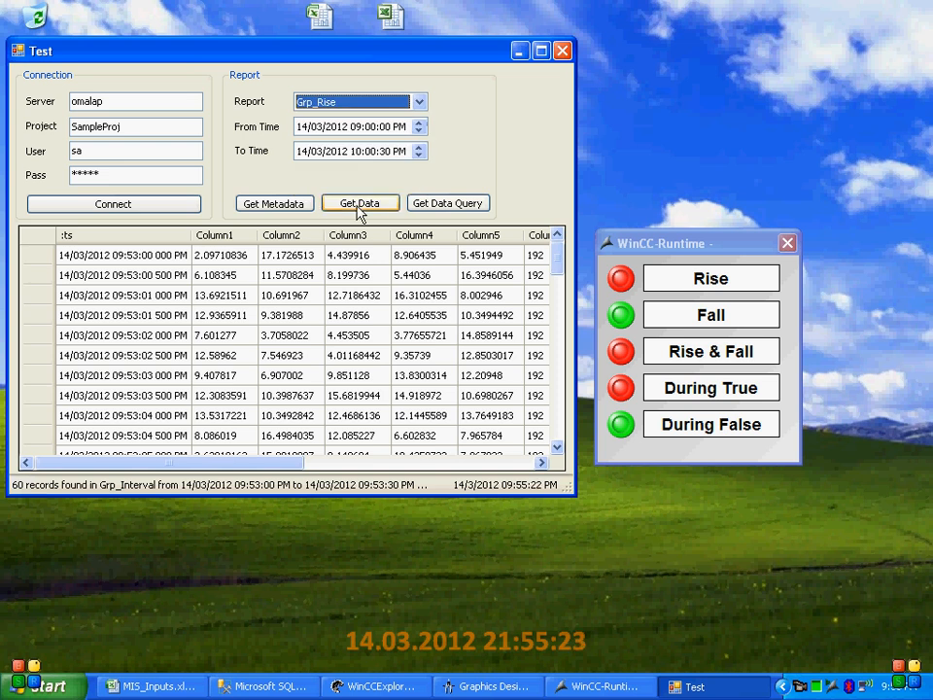
{"action": "left_click", "coordinate": [357, 206]}
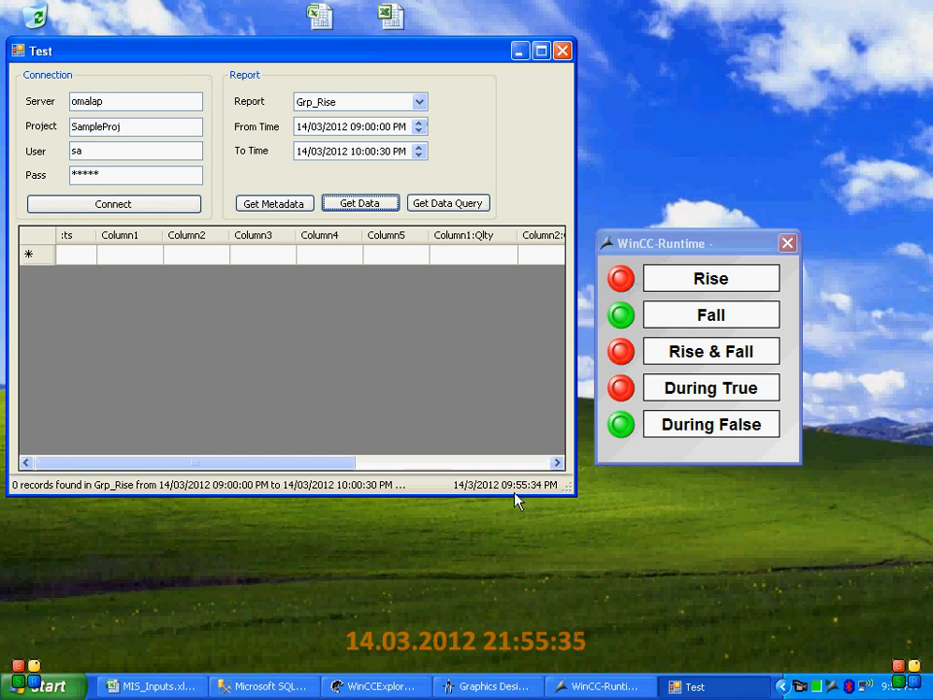
Switch the Rise signal on and back off in the WinCC runtime, retrieving the Grp_Rise data after each change
{"action": "left_click", "coordinate": [623, 282]}
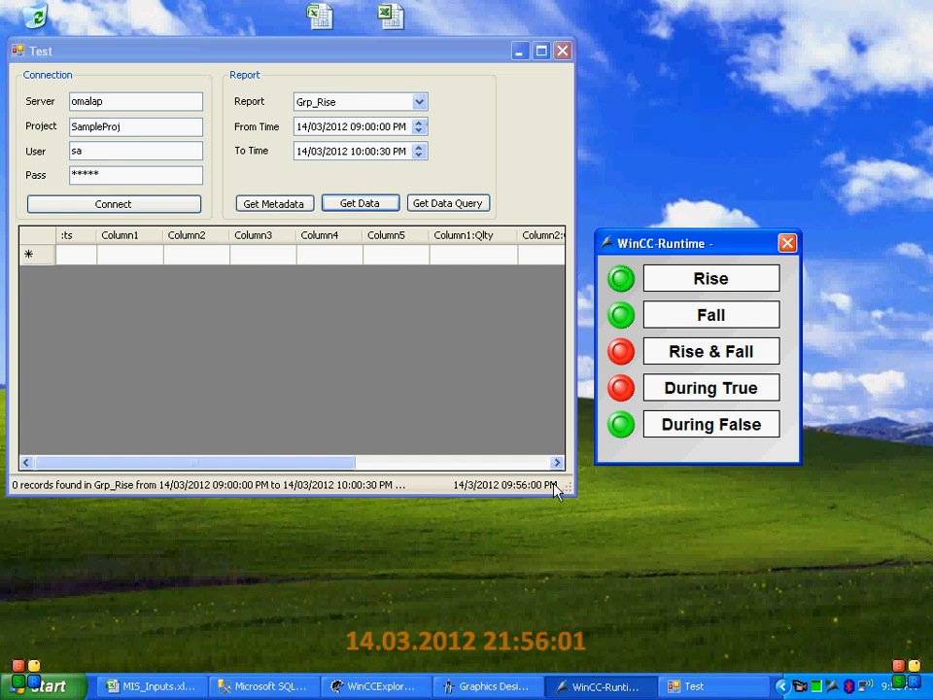
{"action": "left_click", "coordinate": [375, 206]}
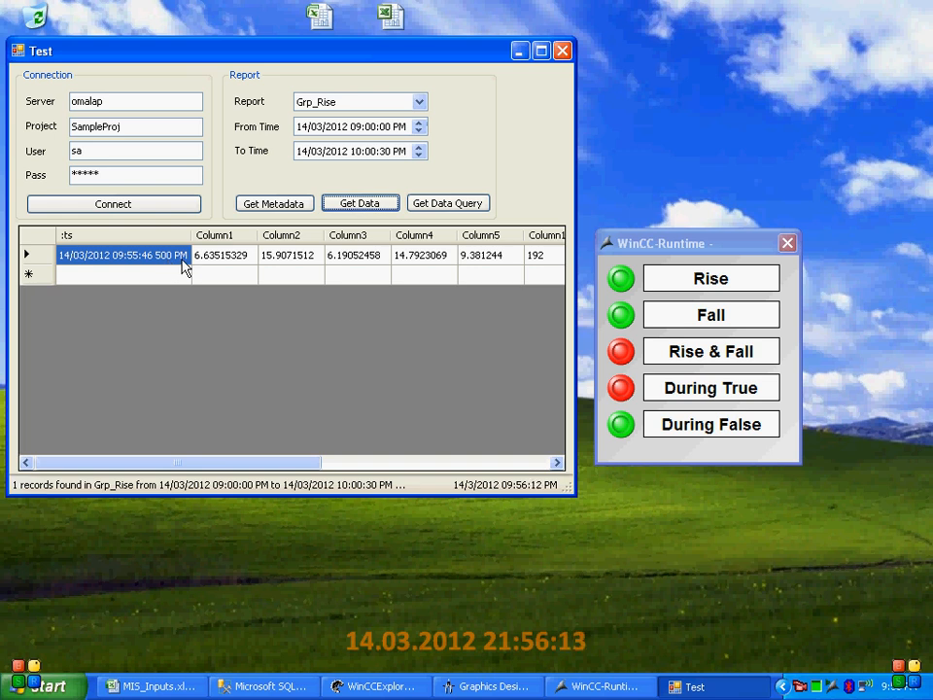
{"action": "left_click", "coordinate": [625, 289]}
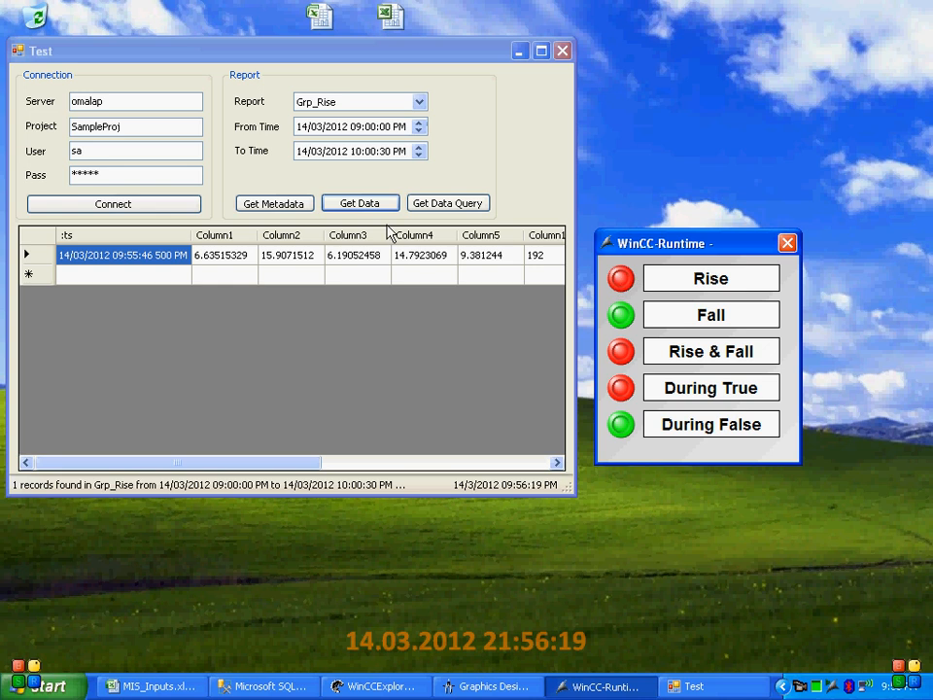
{"action": "left_click", "coordinate": [359, 203]}
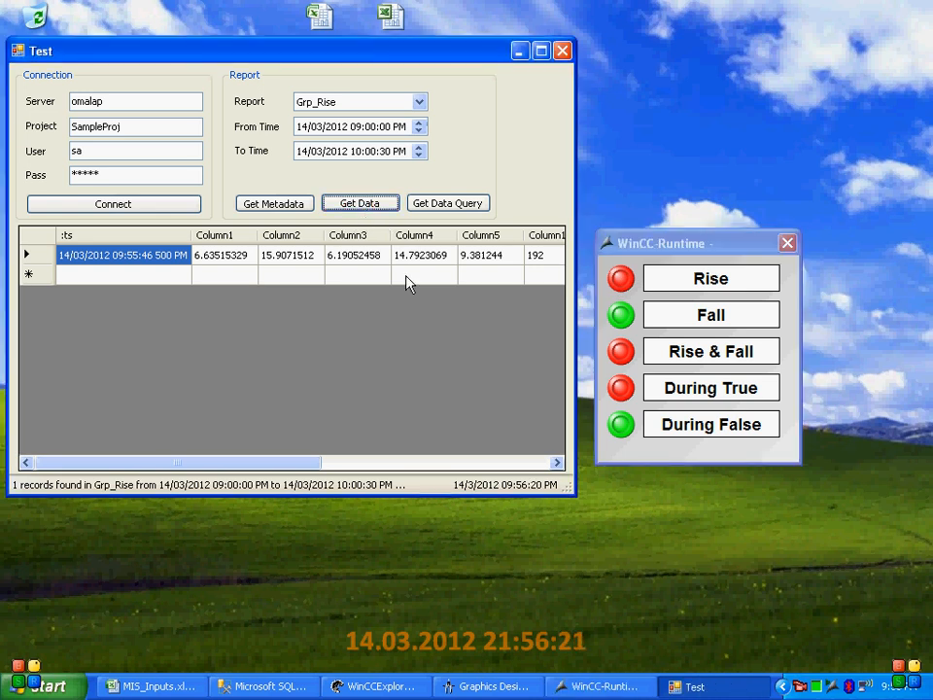
{"action": "left_click", "coordinate": [377, 204]}
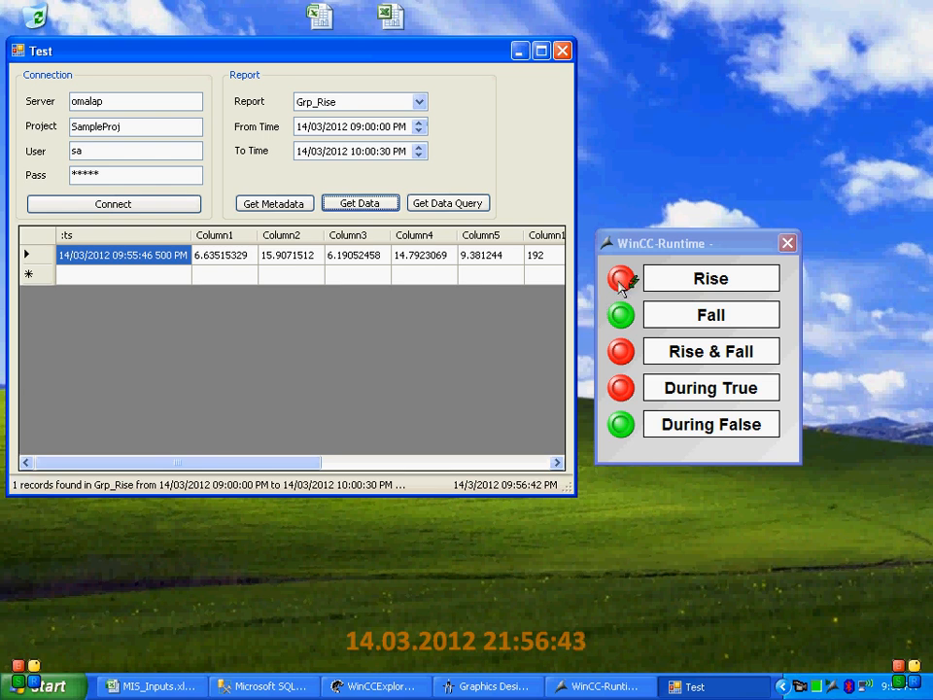
Switch the Rise signal on once more, retrieve the Grp_Rise data and compare the timestamps of its records
{"action": "left_click", "coordinate": [621, 280]}
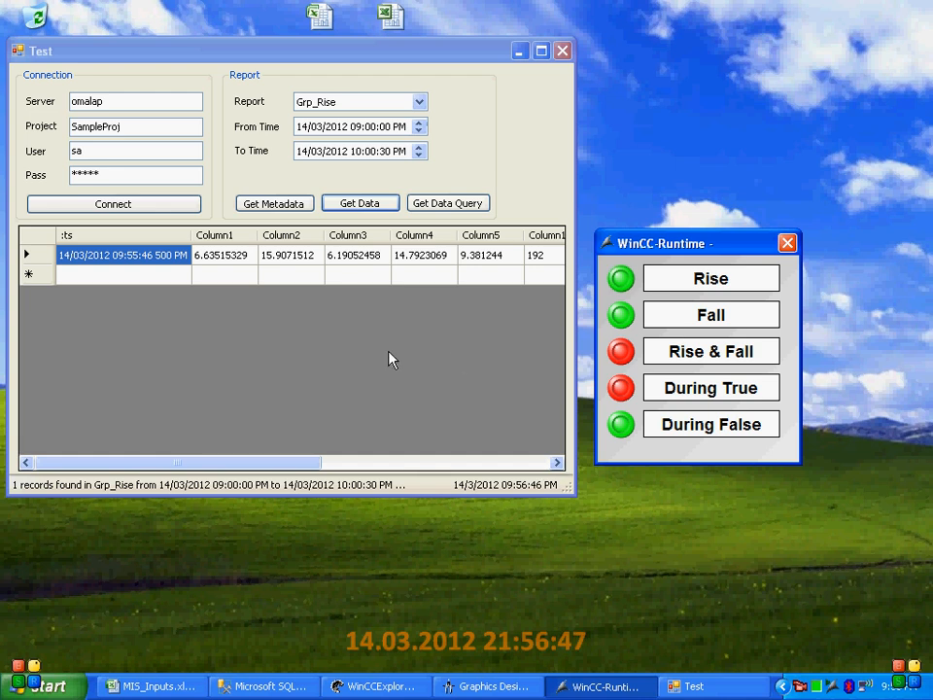
{"action": "left_click", "coordinate": [359, 205]}
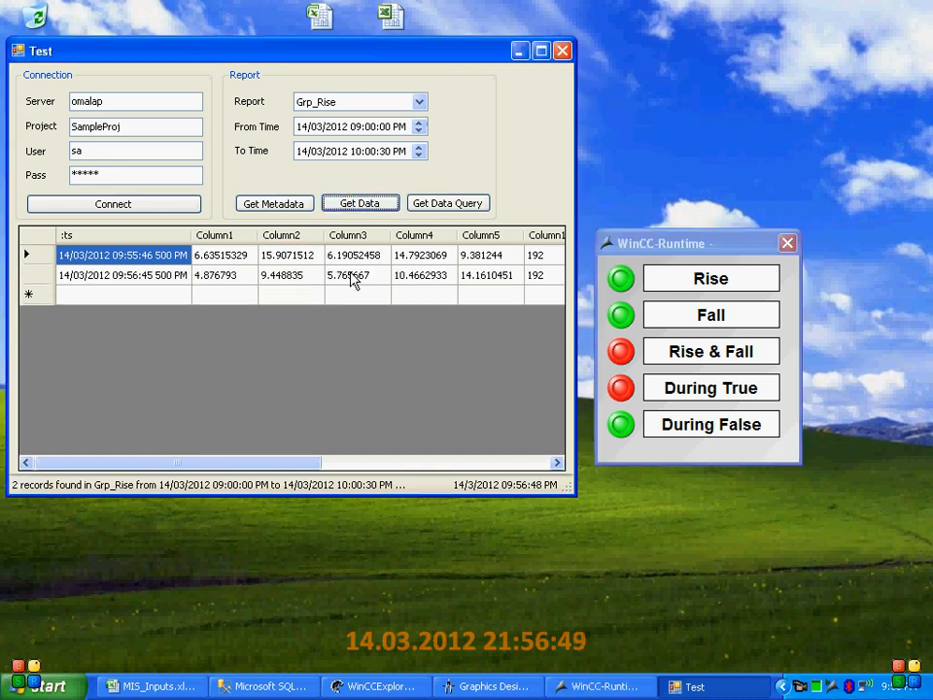
{"action": "left_click", "coordinate": [142, 279]}
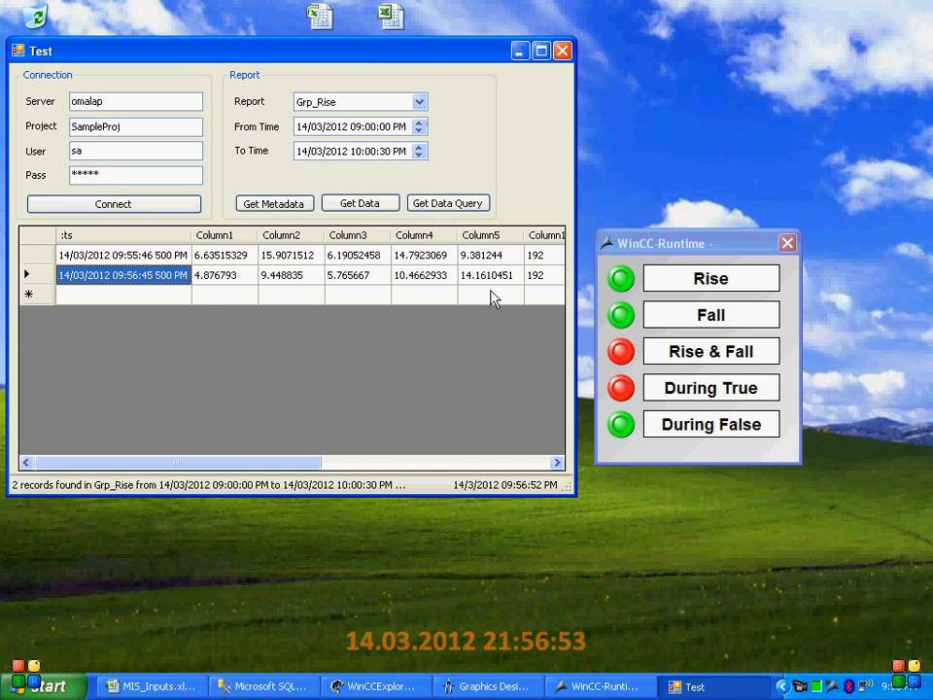
{"action": "left_click", "coordinate": [80, 255]}
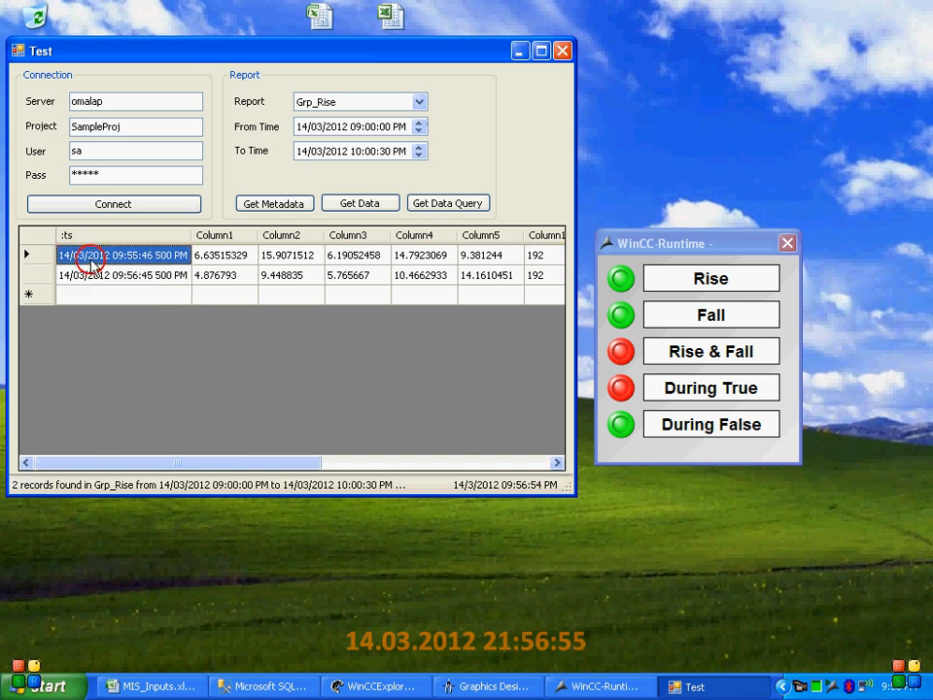
{"action": "left_click", "coordinate": [108, 277]}
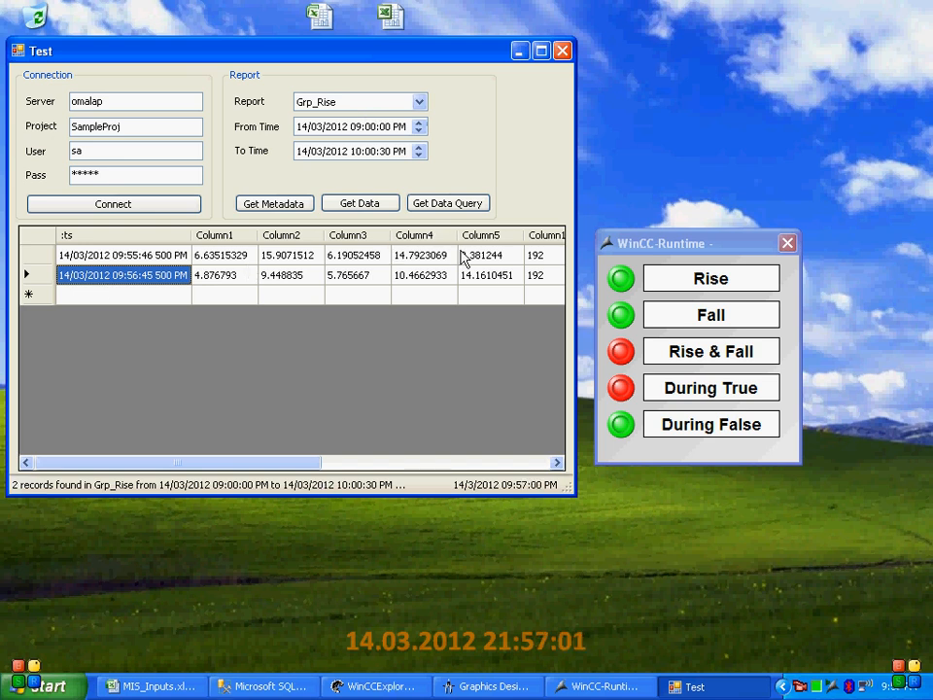
{"action": "mouse_move", "coordinate": [574, 198]}
{"action": "left_mouse_down"}
{"action": "mouse_move", "coordinate": [777, 202]}
{"action": "mouse_move", "coordinate": [576, 212]}
{"action": "left_mouse_up"}
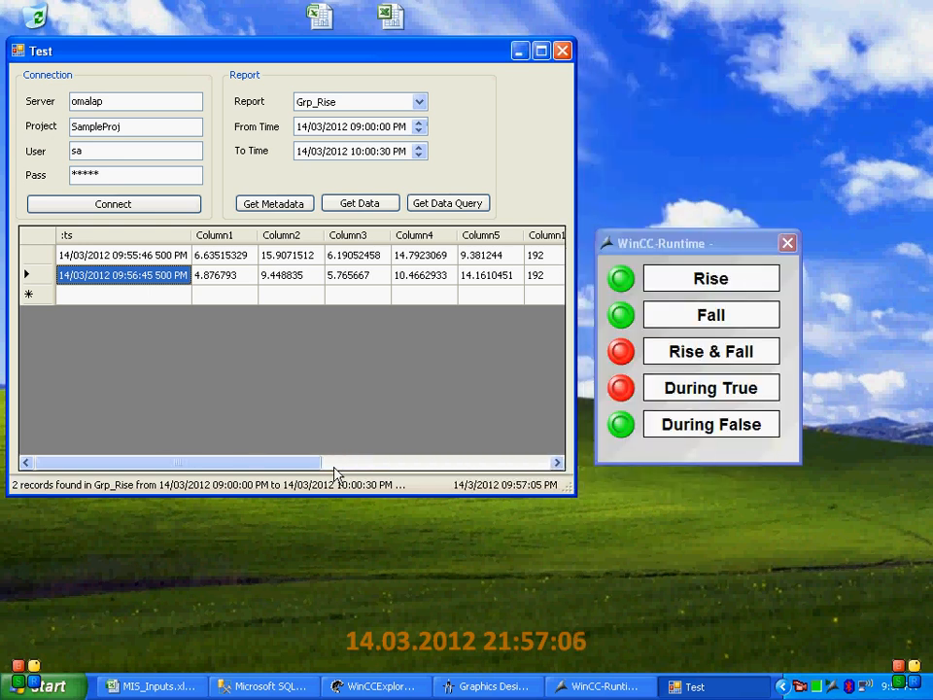
Look up Grp_Fall in the MIS_Inputs.xls workbook and select it as the report in the Test window
{"action": "left_click", "coordinate": [169, 694]}
{"action": "left_click", "coordinate": [94, 356]}
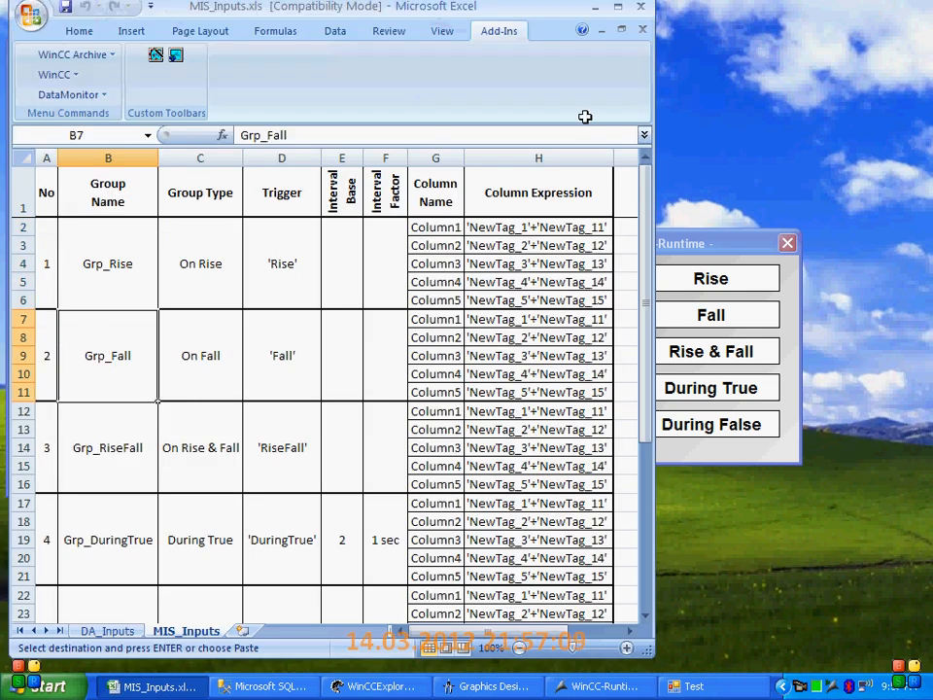
{"action": "left_click", "coordinate": [597, 8]}
{"action": "left_click", "coordinate": [378, 99]}
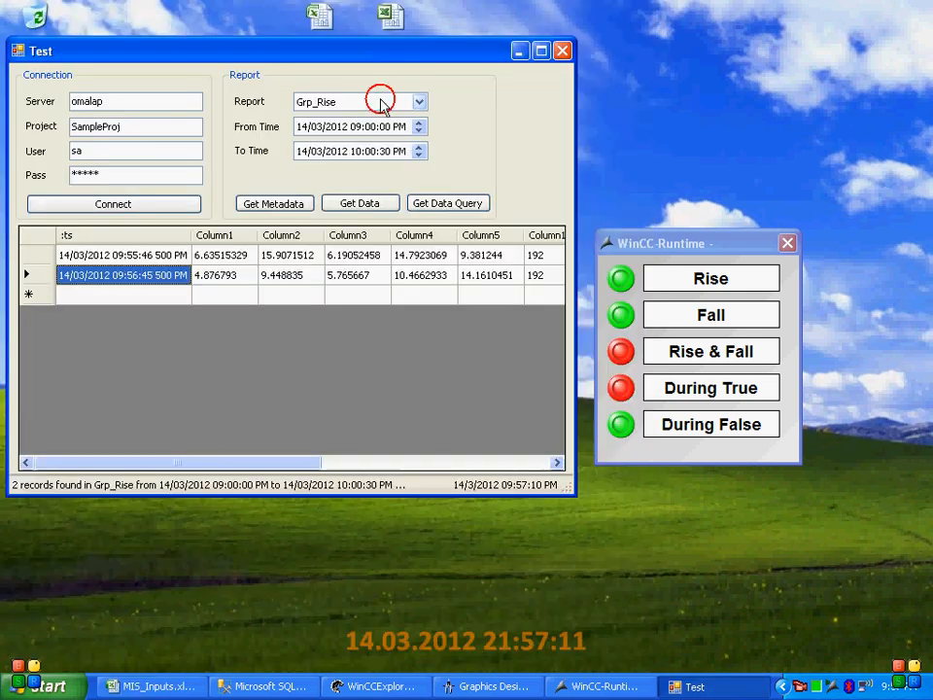
{"action": "left_click", "coordinate": [356, 144]}
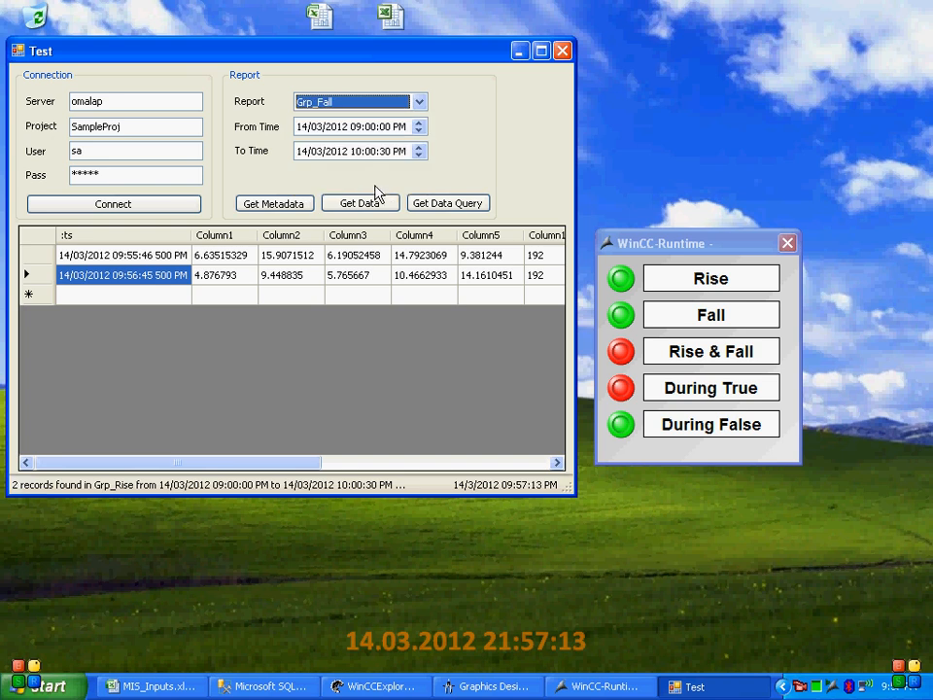
Retrieve the Grp_Fall data, switch the Fall signal off in the WinCC runtime and retrieve the data again
{"action": "left_click", "coordinate": [360, 208]}
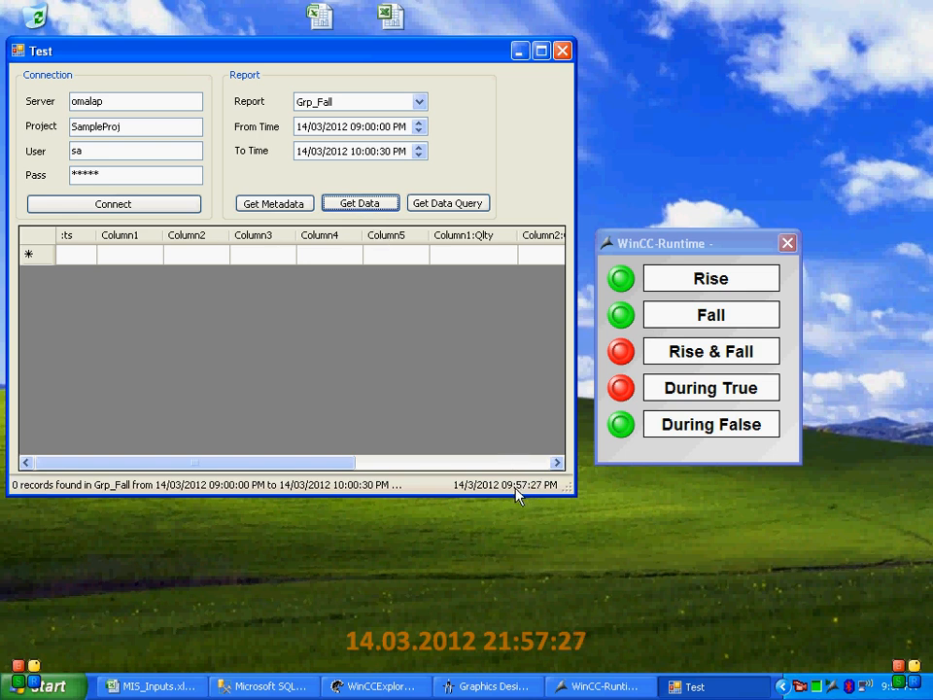
{"action": "left_click", "coordinate": [622, 314]}
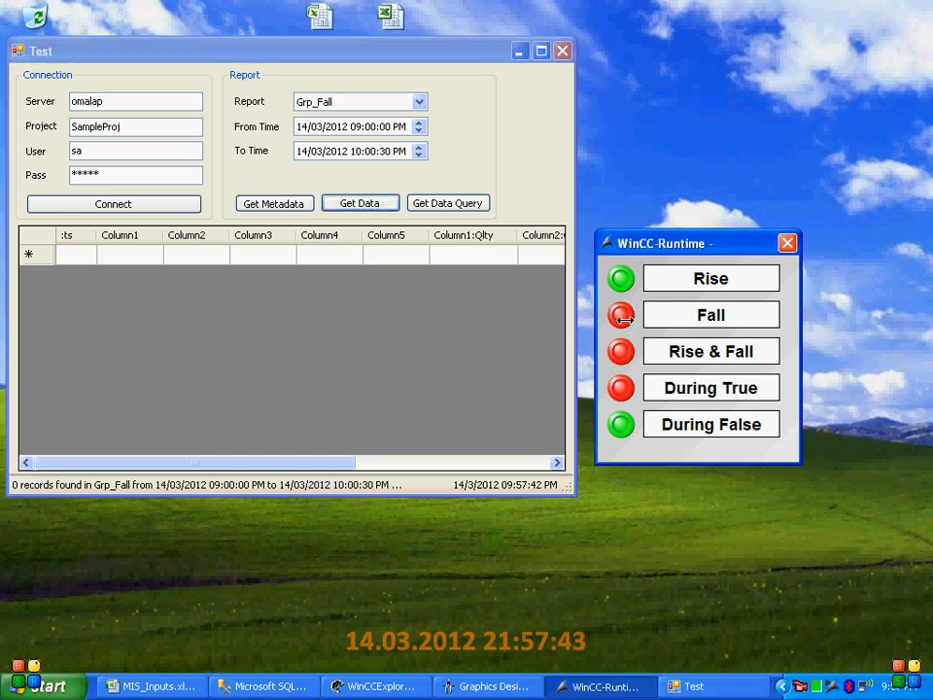
{"action": "left_click", "coordinate": [351, 207]}
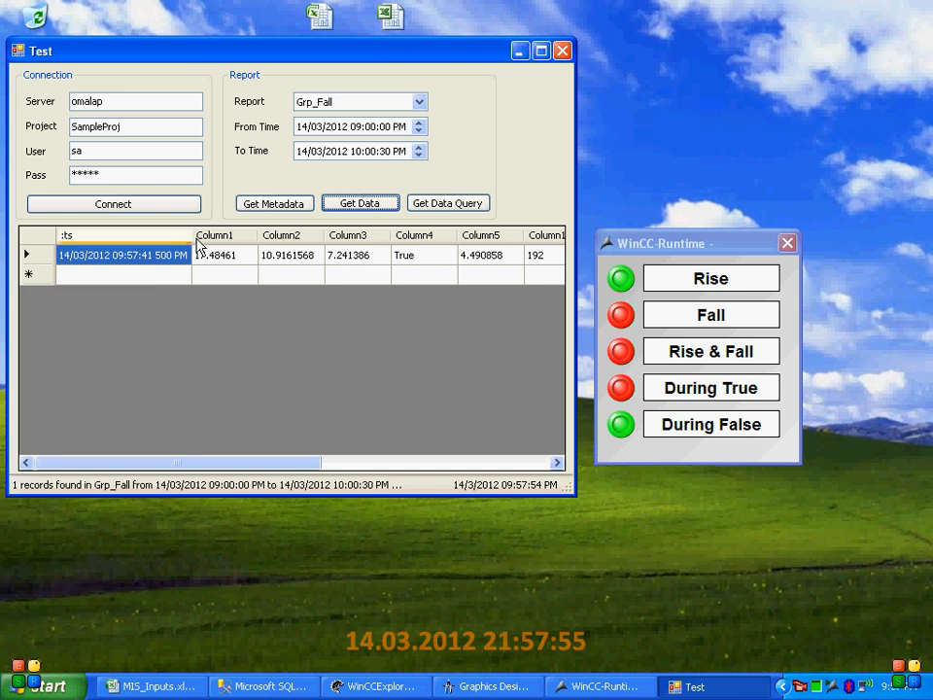
Switch the Fall signal on and back off in the WinCC runtime, retrieve the Grp_Fall data and check the newest record's timestamp
{"action": "left_click", "coordinate": [622, 316]}
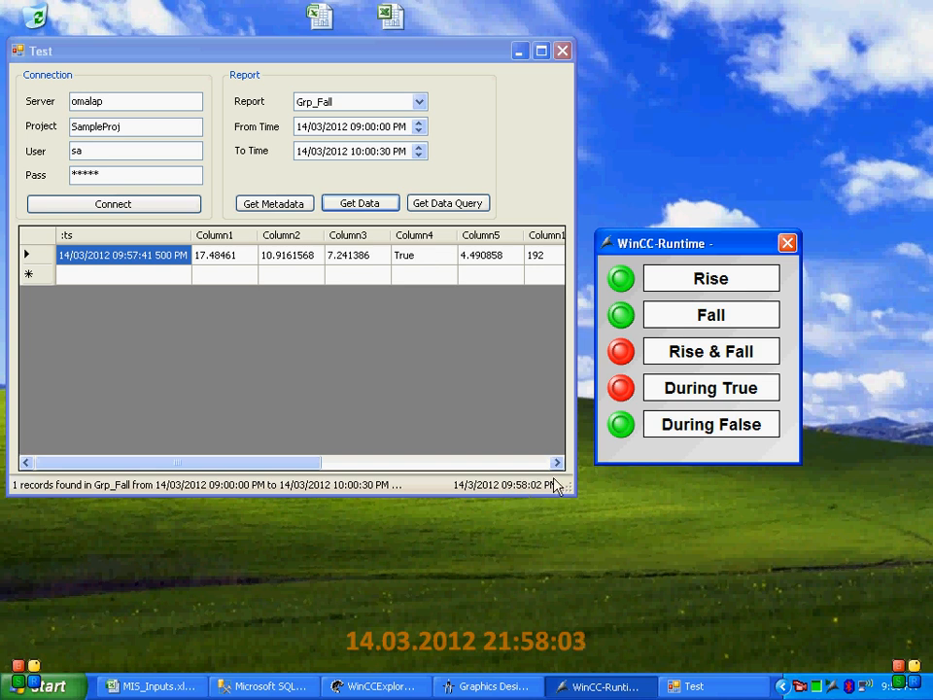
{"action": "left_click", "coordinate": [624, 319]}
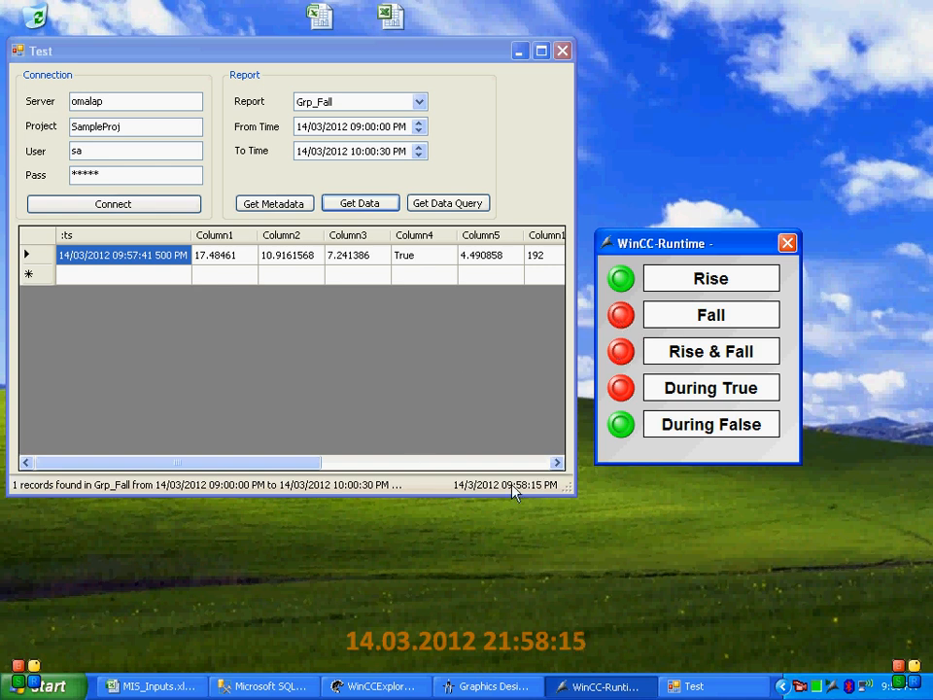
{"action": "left_click", "coordinate": [346, 206]}
{"action": "left_click", "coordinate": [157, 277]}
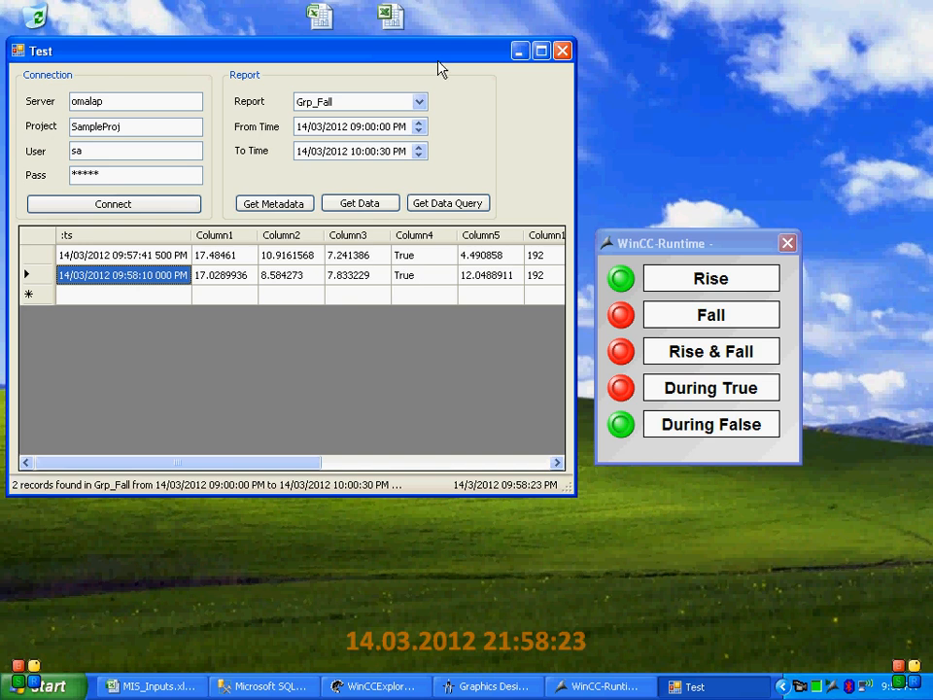
Examine the columns configured for Grp_Fall in Damis Configurator, close it and put the Test window back beside the WinCC runtime
{"action": "left_click_drag", "start_coordinate": [439, 62], "coordinate": [843, 114]}
{"action": "left_click", "coordinate": [396, 248]}
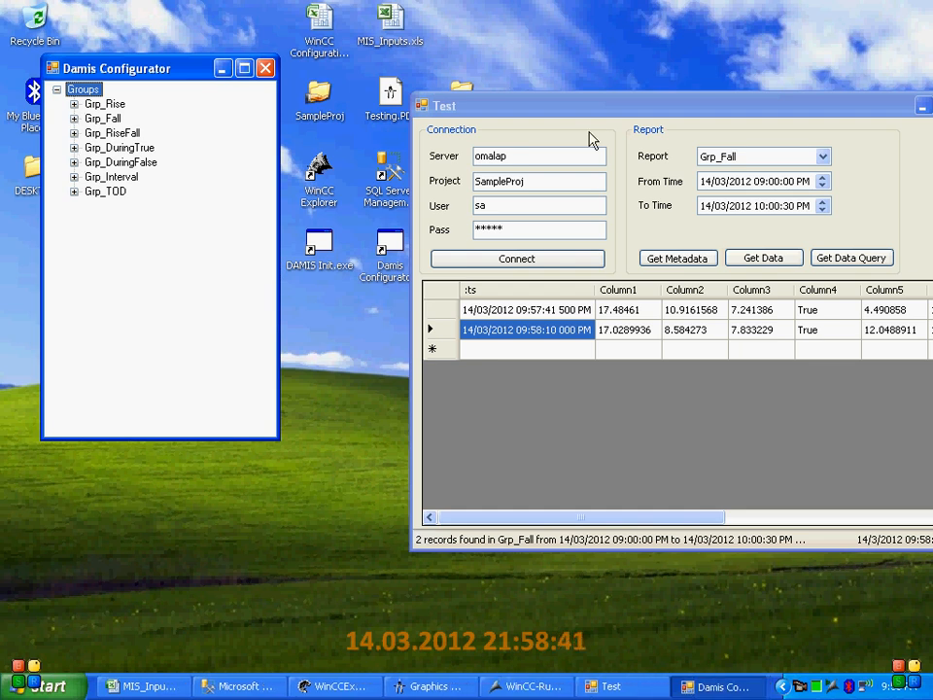
{"action": "left_click", "coordinate": [73, 118]}
{"action": "left_click", "coordinate": [102, 118]}
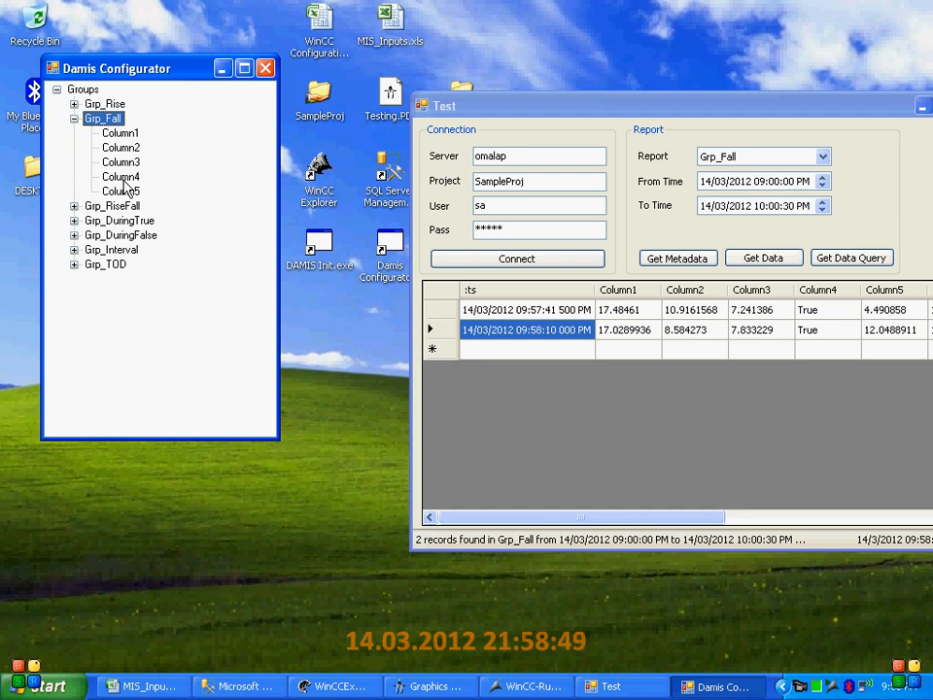
{"action": "left_click", "coordinate": [263, 74]}
{"action": "left_click_drag", "start_coordinate": [544, 105], "coordinate": [199, 82]}
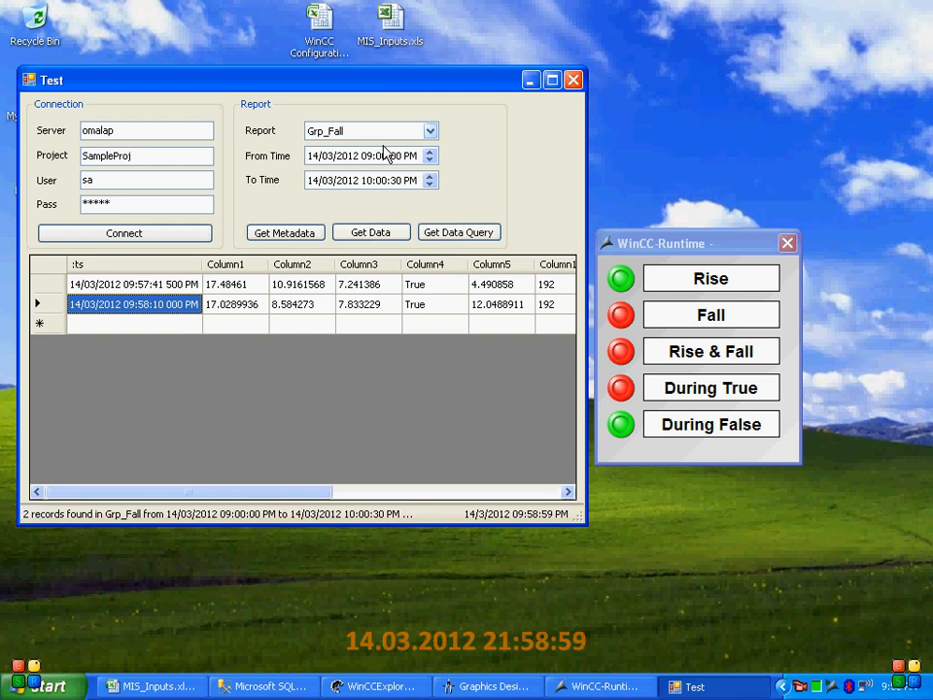
Look up Grp_RiseFall in the MIS_Inputs.xls workbook and select it as the report in the Test window
{"action": "left_click", "coordinate": [148, 687]}
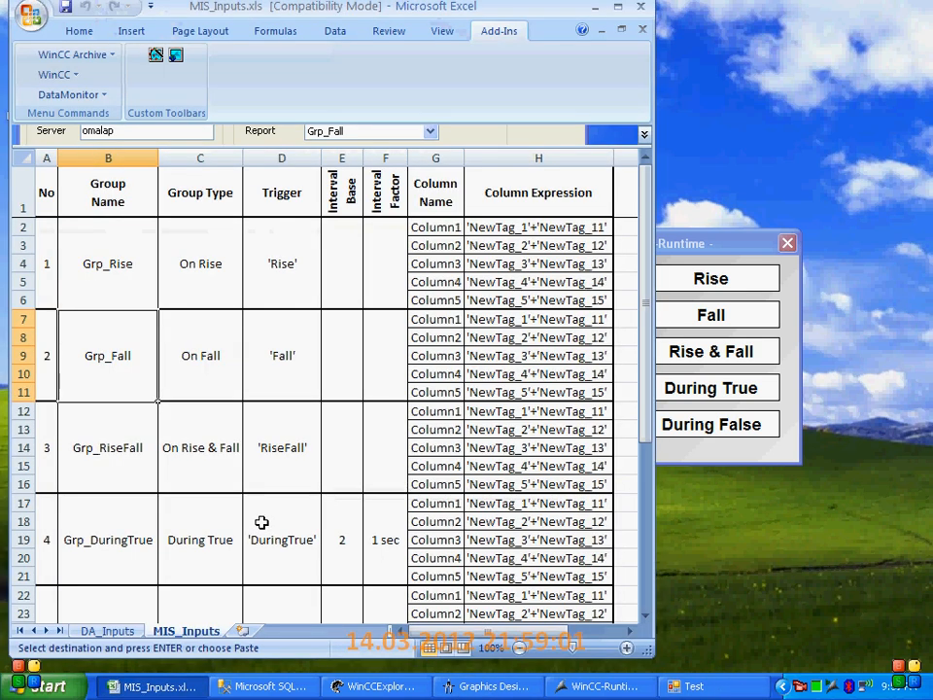
{"action": "left_click", "coordinate": [120, 452]}
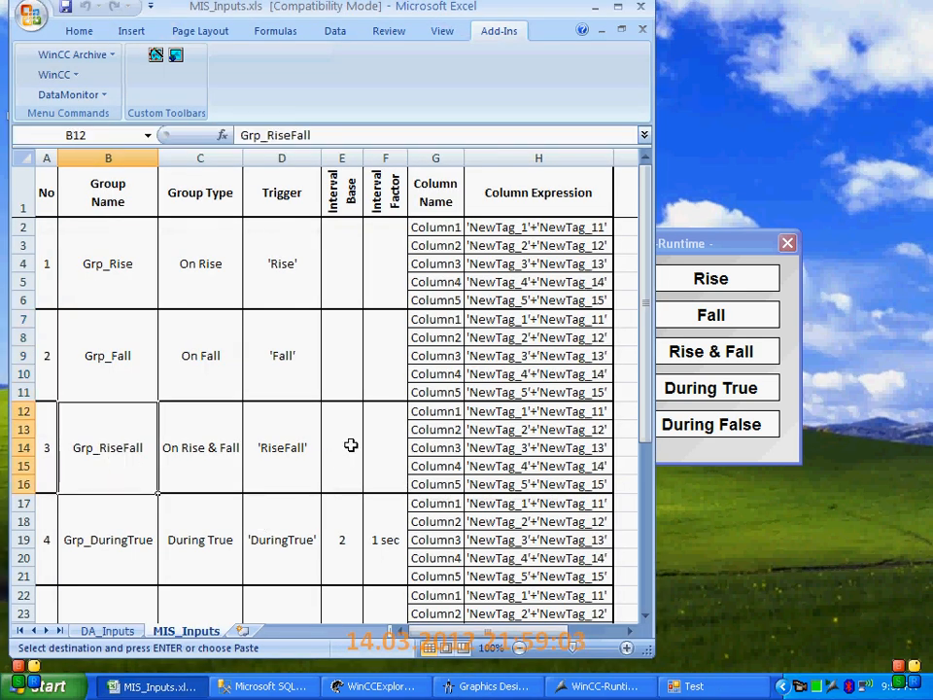
{"action": "left_click", "coordinate": [597, 7]}
{"action": "left_click", "coordinate": [398, 134]}
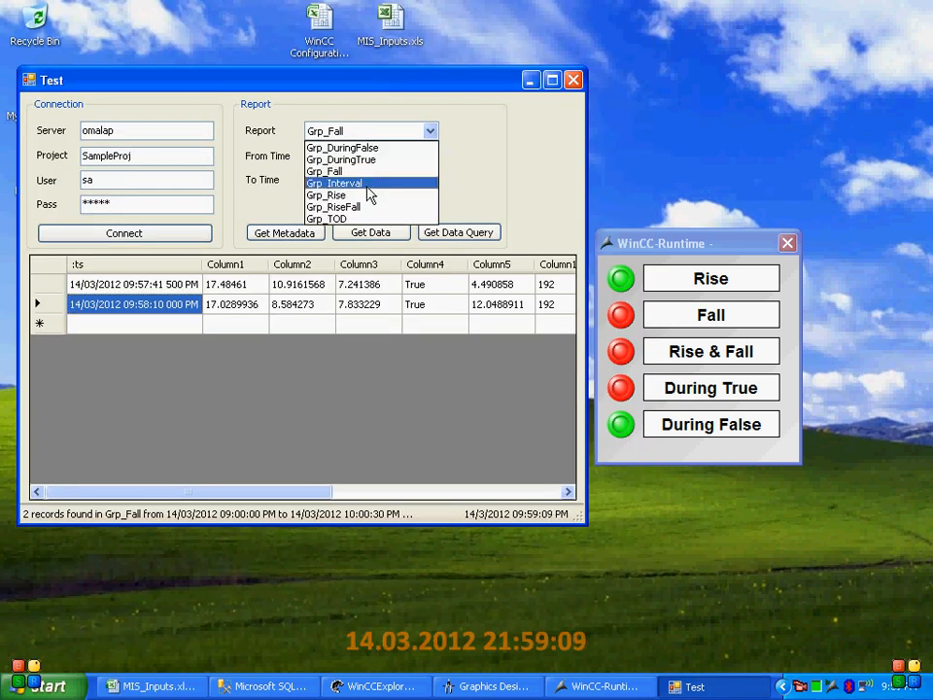
{"action": "left_click", "coordinate": [367, 207]}
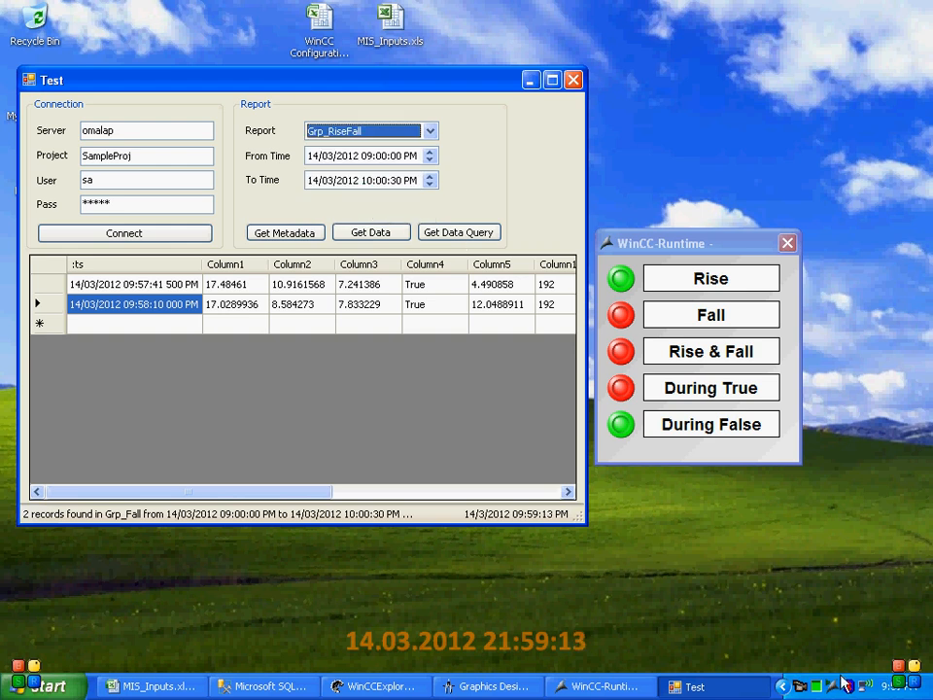
Extend the report's end time to 10:15:00 PM and retrieve the Grp_RiseFall data
{"action": "left_click", "coordinate": [380, 183]}
{"action": "key", "text": "Right"}
{"action": "type", "text": "00"}
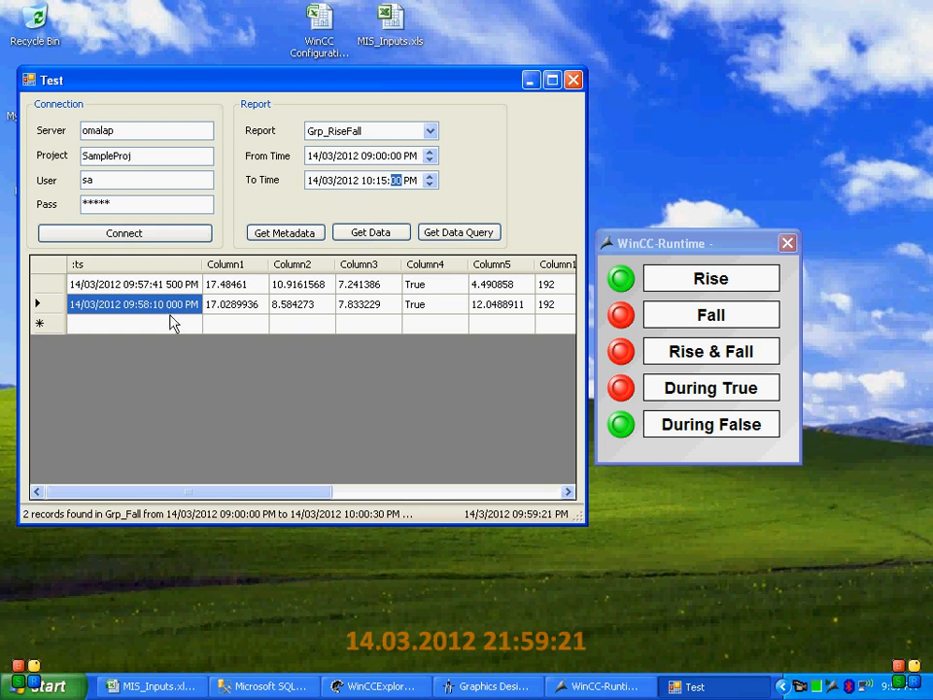
{"action": "left_click", "coordinate": [366, 233]}
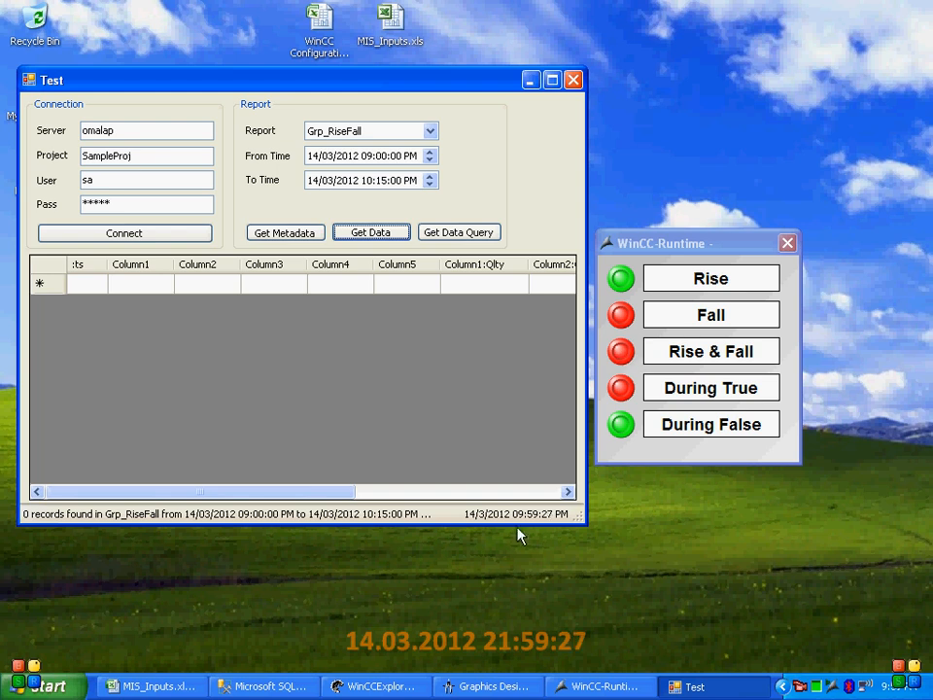
Switch the Rise & Fall signal on in the WinCC runtime, retrieve the Grp_RiseFall data and examine the record's columns through :val
{"action": "left_click", "coordinate": [622, 393]}
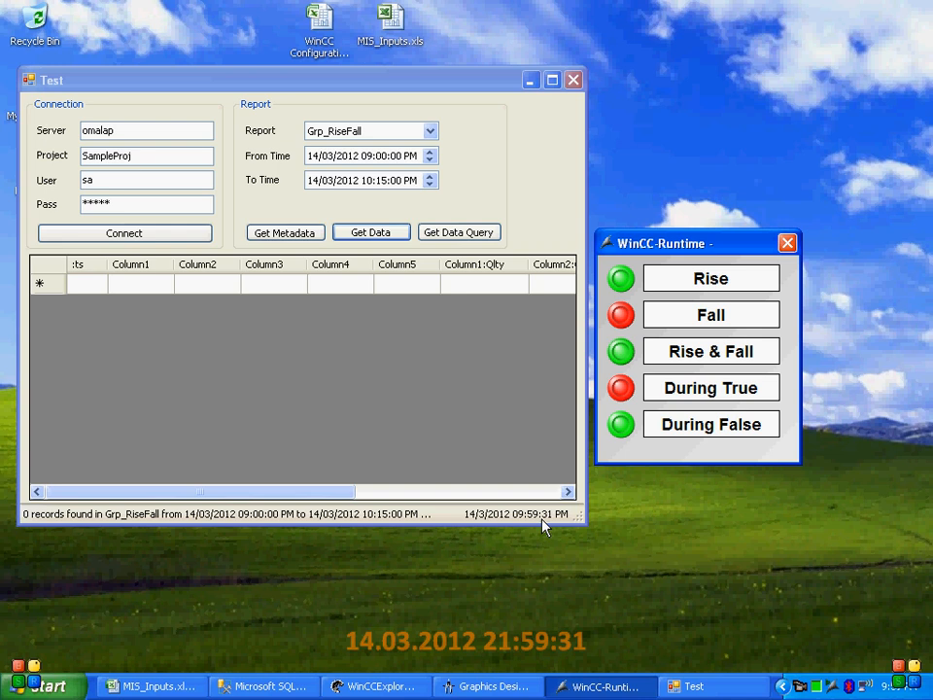
{"action": "left_click", "coordinate": [360, 236]}
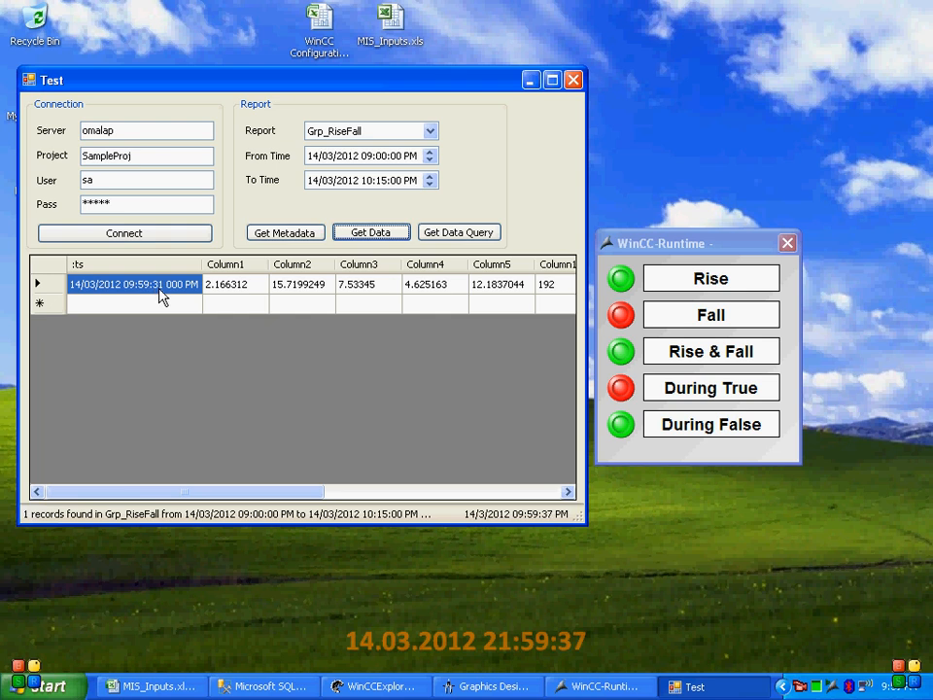
{"action": "left_click", "coordinate": [208, 284]}
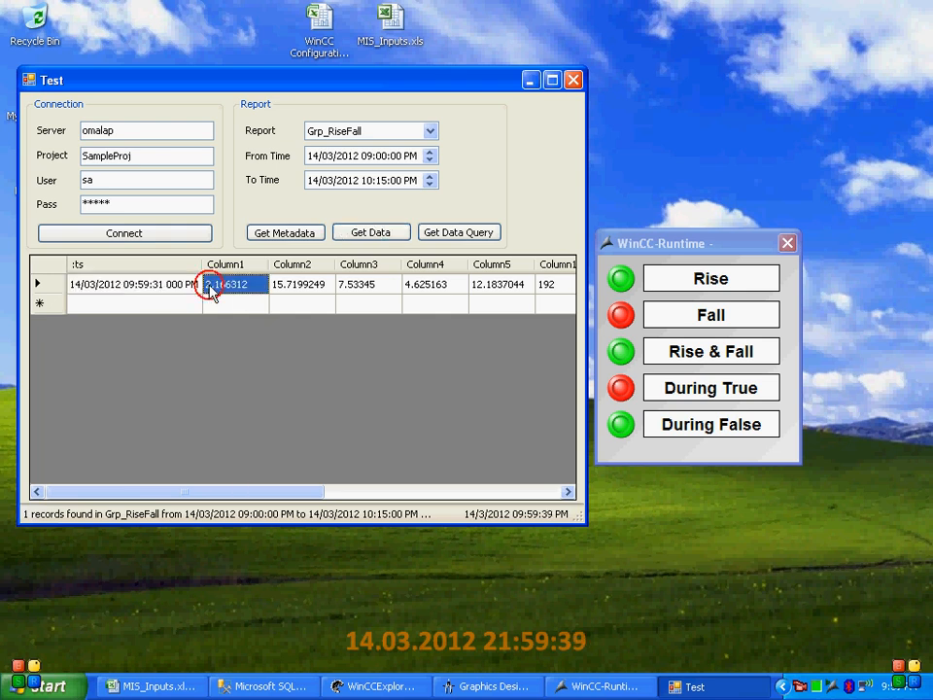
{"action": "left_click", "coordinate": [313, 291]}
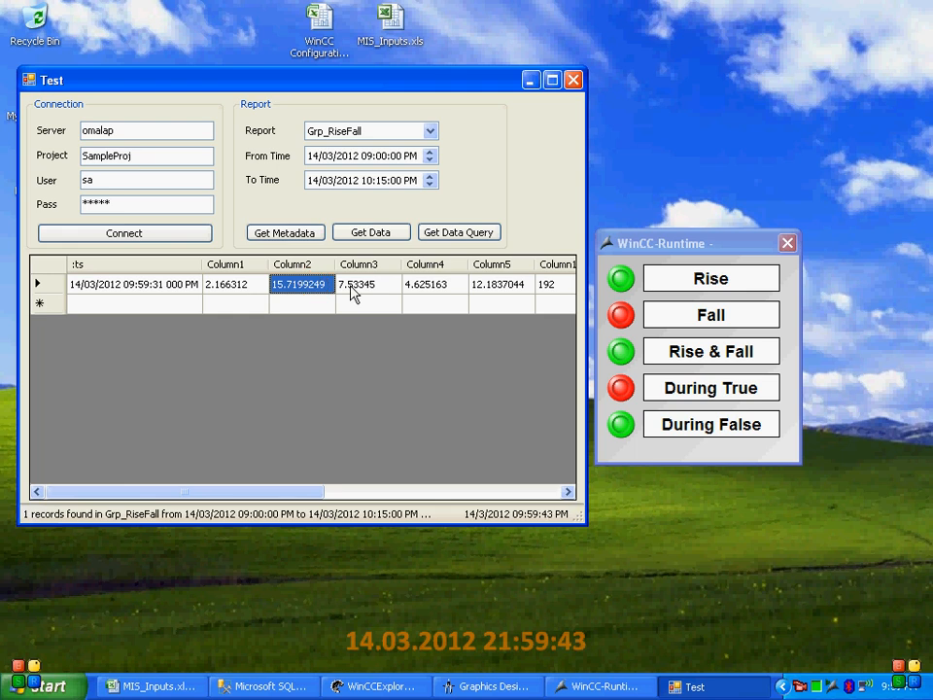
{"action": "left_click", "coordinate": [353, 294]}
{"action": "key", "text": "End"}
{"action": "key", "text": "Right"}
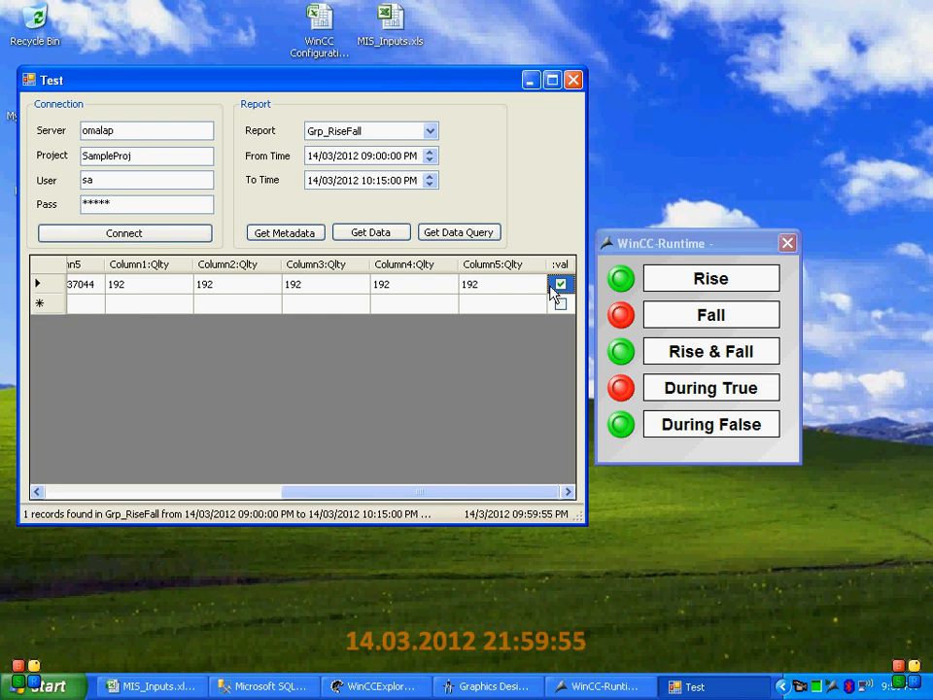
{"action": "key", "text": "Left"}
{"action": "key", "text": "Left"}
{"action": "key", "text": "Left"}
{"action": "key", "text": "Left"}
{"action": "key", "text": "Left"}
{"action": "key", "text": "Left"}
{"action": "key", "text": "Left"}
{"action": "key", "text": "Left"}
{"action": "key", "text": "Left"}
{"action": "key", "text": "Left"}
{"action": "key", "text": "Left"}
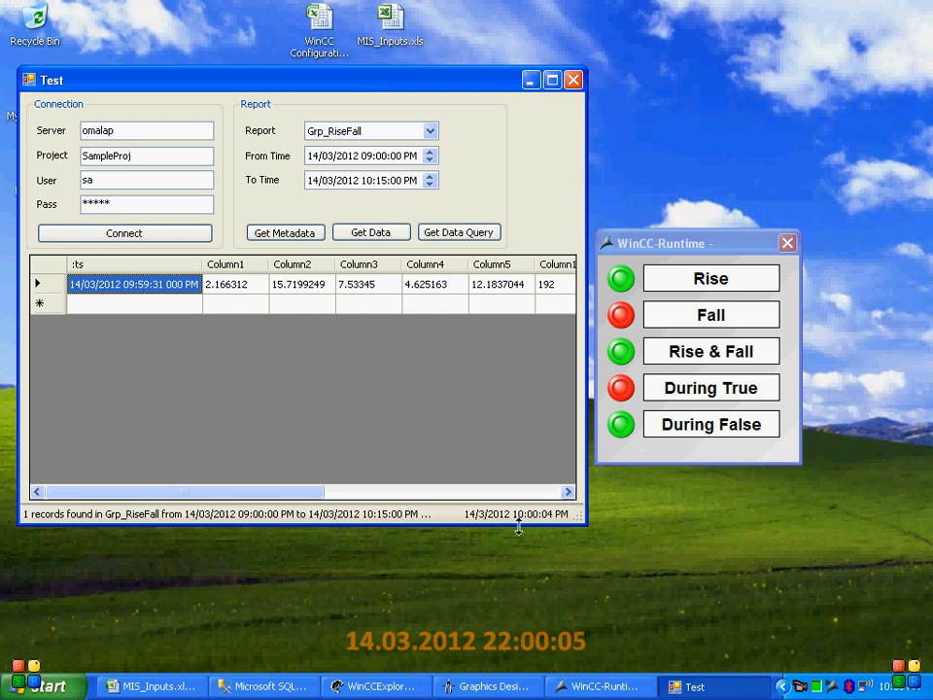
Switch the Rise & Fall signal off, retrieve the Grp_RiseFall data and examine the second record's timestamp, columns and :val
{"action": "left_click", "coordinate": [627, 358]}
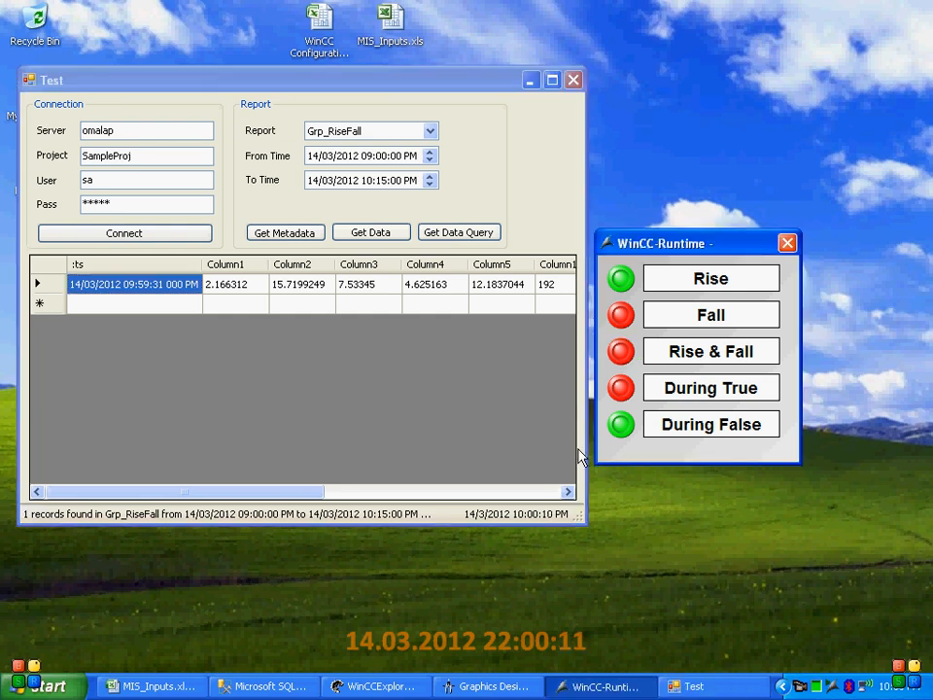
{"action": "left_click", "coordinate": [362, 234]}
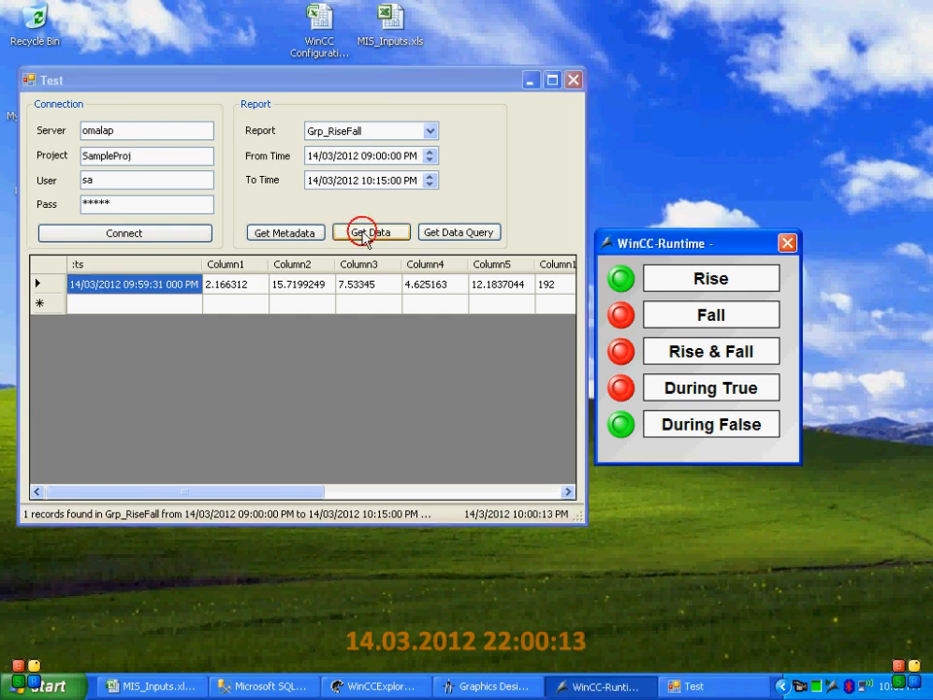
{"action": "left_click", "coordinate": [157, 309]}
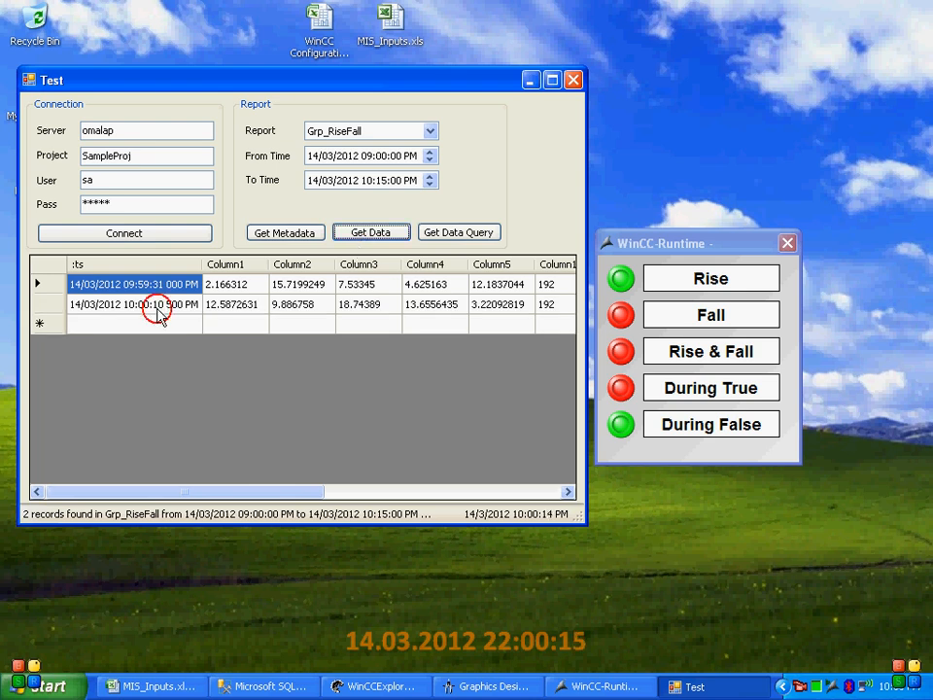
{"action": "left_click", "coordinate": [233, 309]}
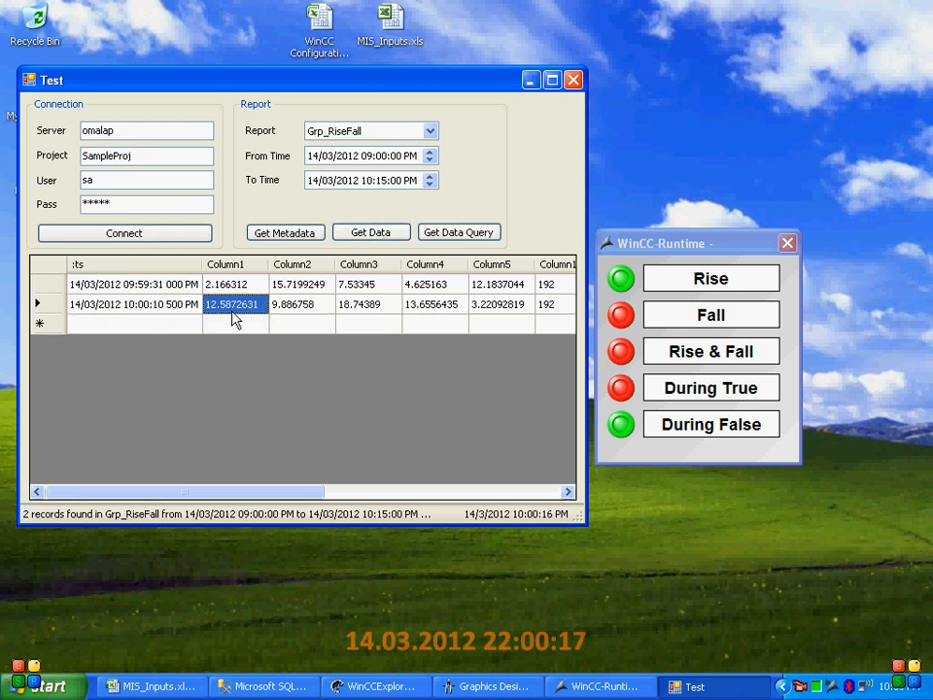
{"action": "key", "text": "Right"}
{"action": "key", "text": "Right"}
{"action": "key", "text": "End"}
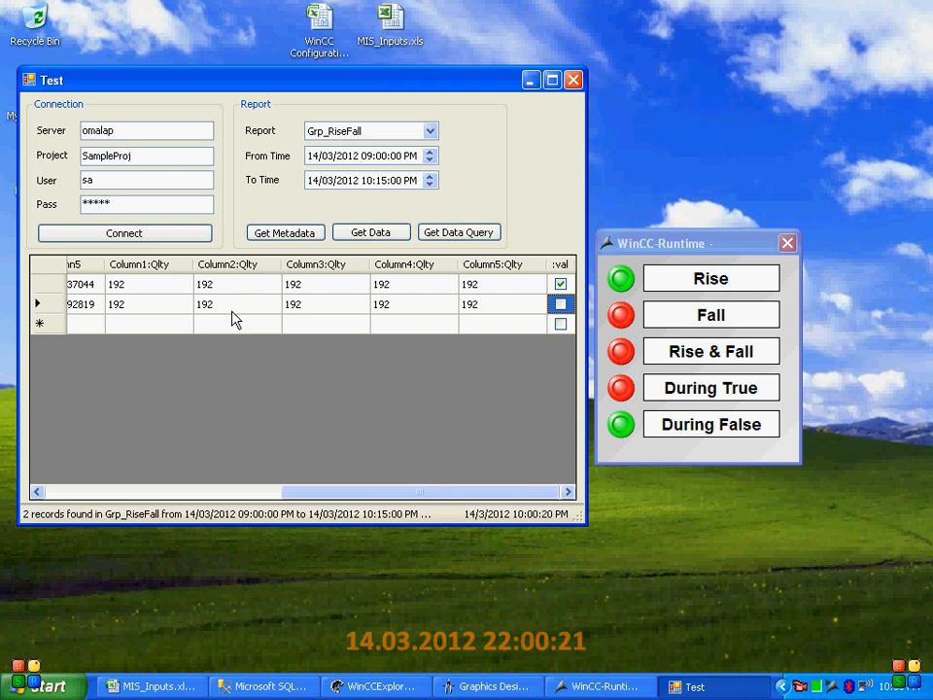
{"action": "key", "text": "Left"}
{"action": "key", "text": "Left"}
{"action": "key", "text": "Home"}
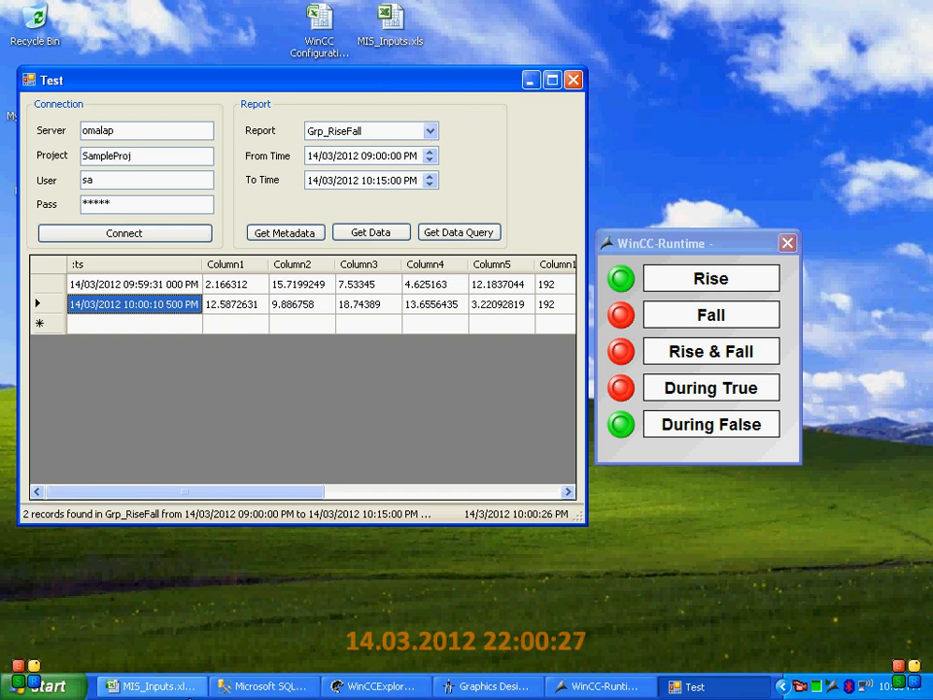
Look up the trigger, interval base and interval factor of Grp_DuringTrue in the MIS_Inputs.xls workbook
{"action": "key", "text": "alt+Tab"}
{"action": "left_click", "coordinate": [87, 539]}
{"action": "scroll", "coordinate": [222, 550], "scroll_direction": "down", "scroll_amount": 3}
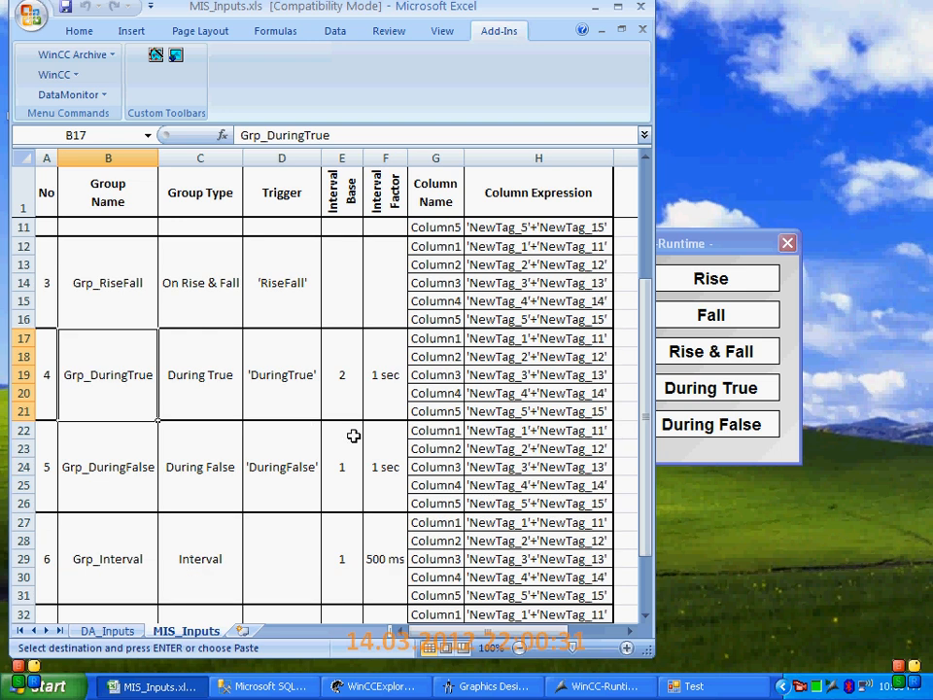
{"action": "left_click", "coordinate": [348, 414]}
{"action": "left_click", "coordinate": [383, 408]}
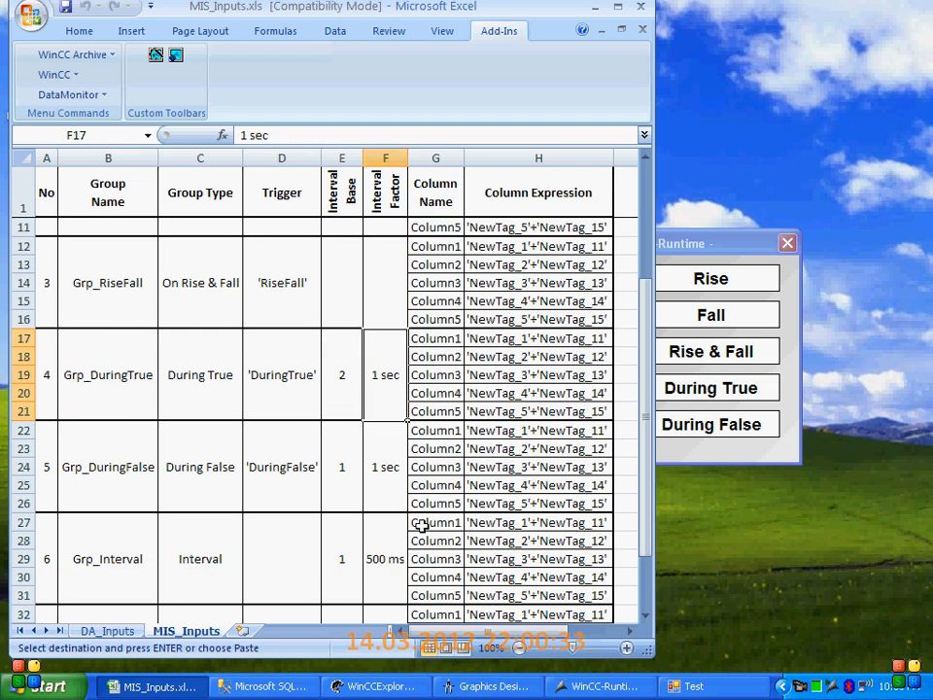
{"action": "key", "text": "Left"}
{"action": "key", "text": "Left"}
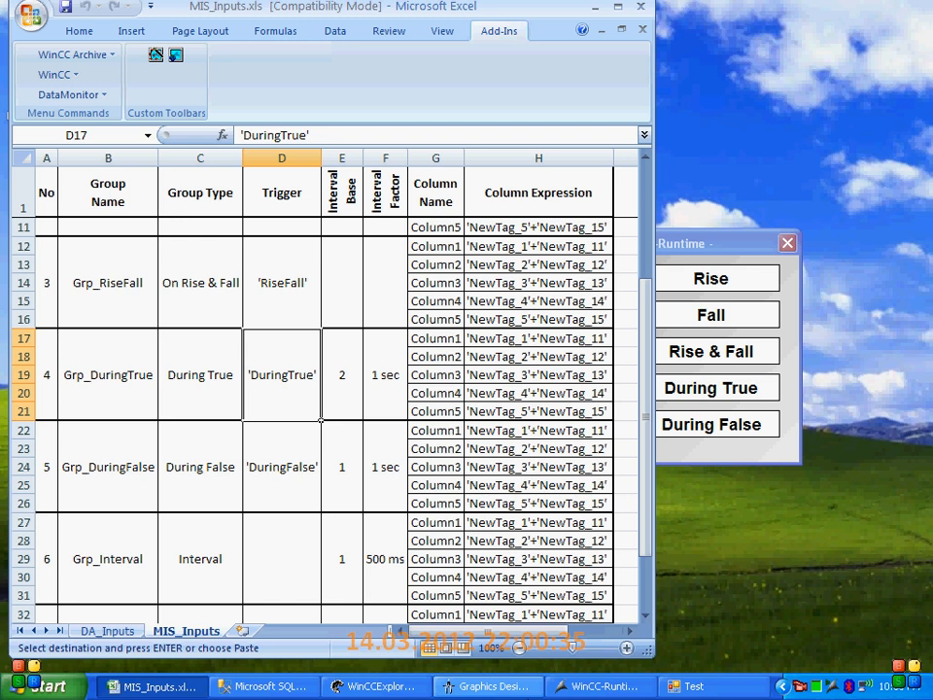
Return to the Test window, select Grp_DuringTrue as the report and retrieve its data
{"action": "left_click", "coordinate": [690, 686]}
{"action": "left_click", "coordinate": [412, 130]}
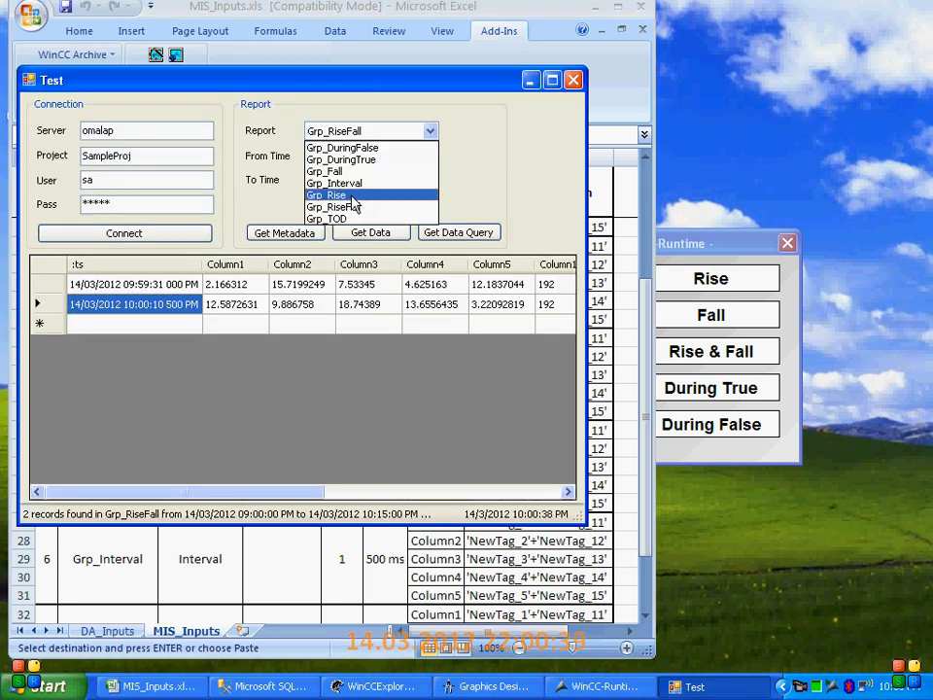
{"action": "left_click", "coordinate": [359, 159]}
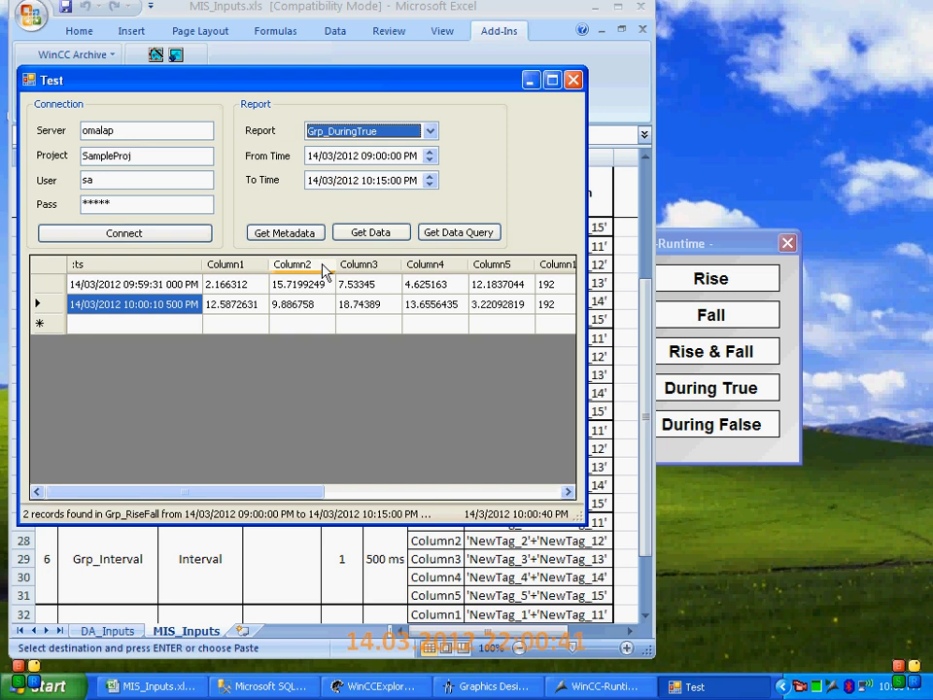
{"action": "left_click", "coordinate": [377, 231]}
Move the WinCC runtime window clear of the Test window and switch the During True signal on and back off
{"action": "left_click", "coordinate": [667, 248]}
{"action": "left_click_drag", "start_coordinate": [669, 251], "coordinate": [710, 207]}
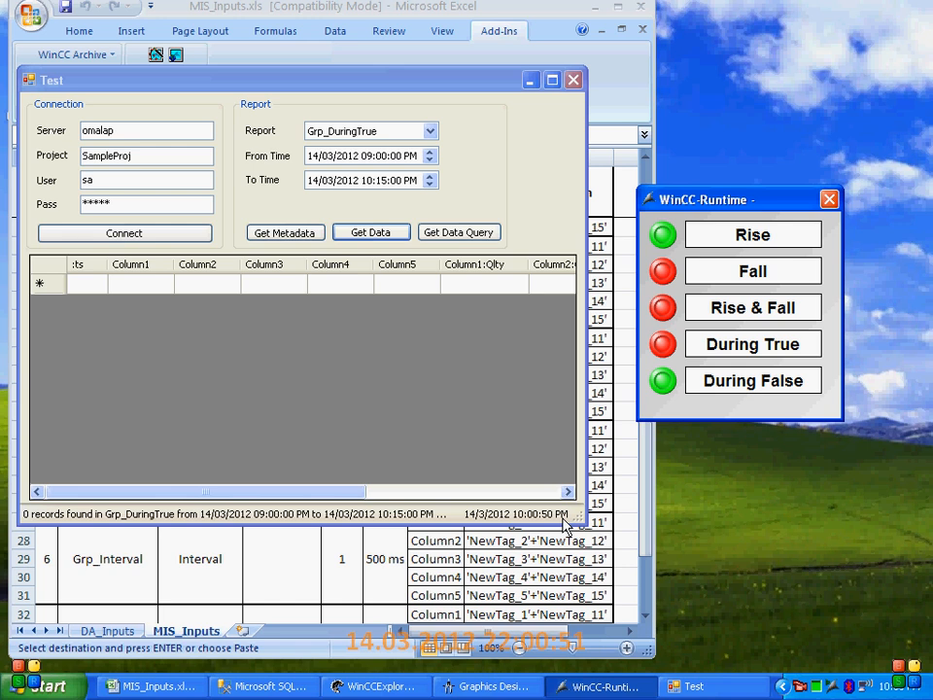
{"action": "left_click", "coordinate": [668, 345]}
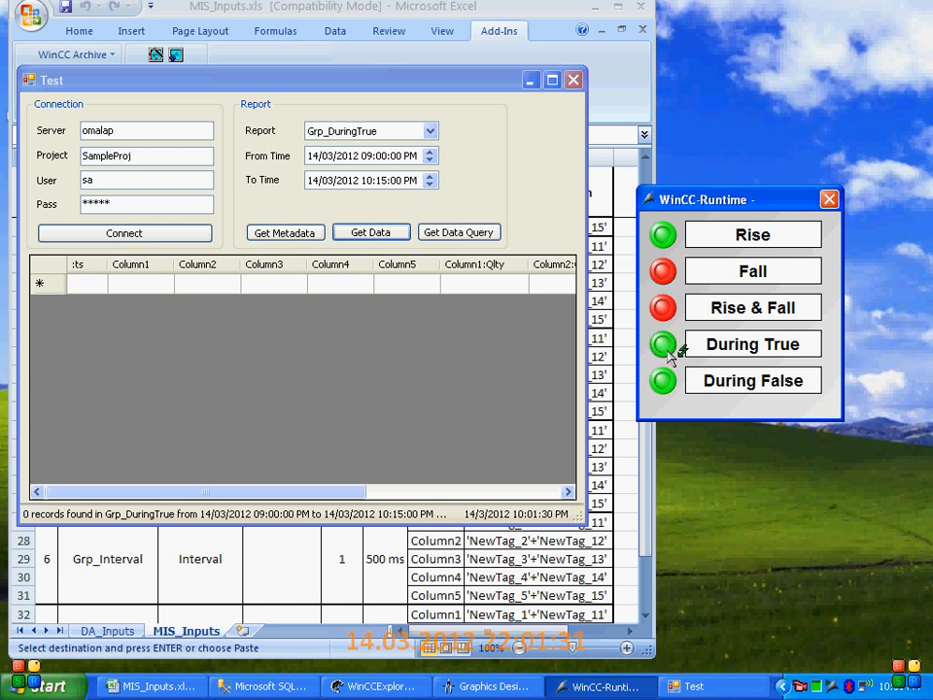
{"action": "left_click", "coordinate": [666, 350]}
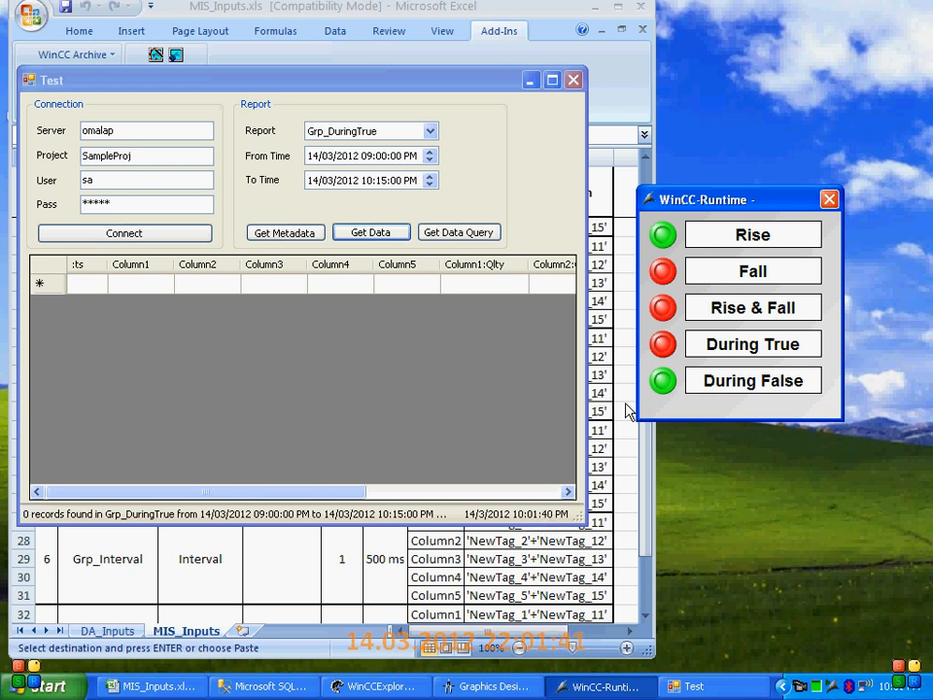
Retrieve the Grp_DuringTrue data and examine the spacing of the :ts timestamps from the first to the last record
{"action": "left_click", "coordinate": [385, 237]}
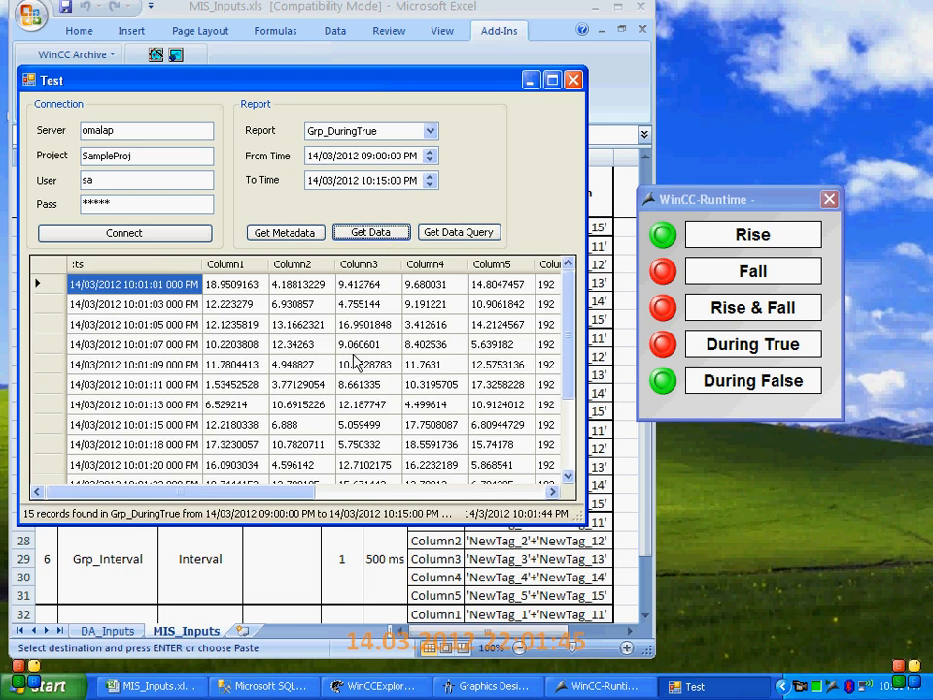
{"action": "left_click", "coordinate": [132, 284]}
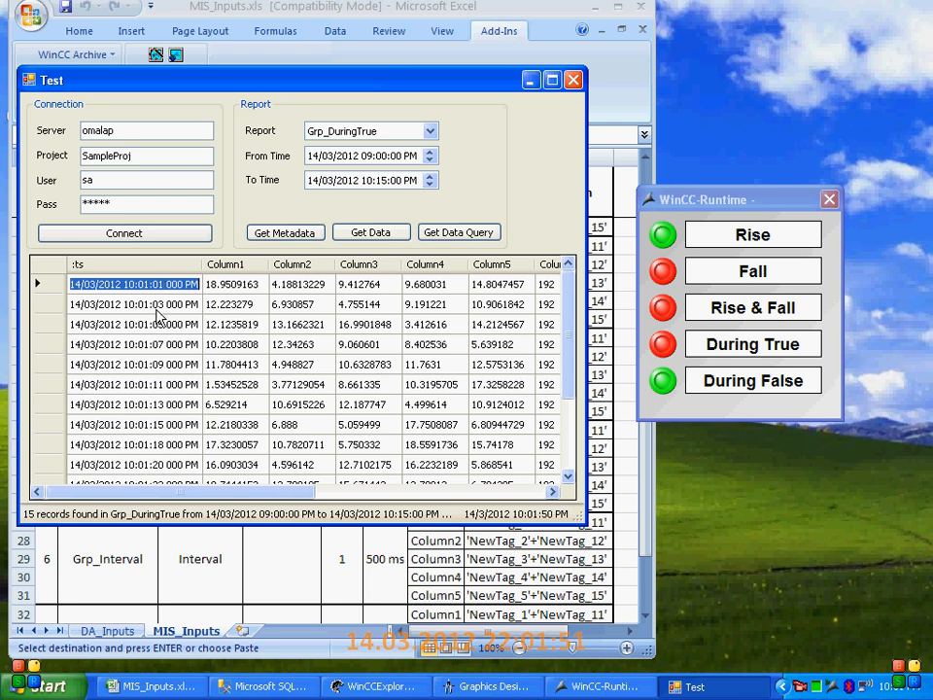
{"action": "scroll", "coordinate": [170, 345], "scroll_direction": "down", "scroll_amount": 1}
{"action": "scroll", "coordinate": [170, 345], "scroll_direction": "up", "scroll_amount": 1}
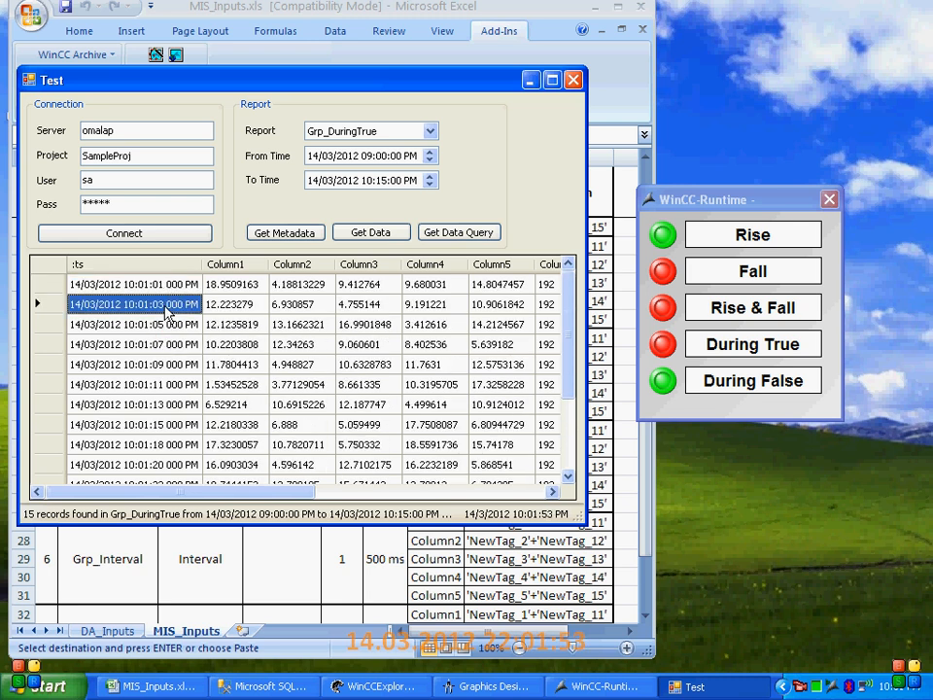
{"action": "left_click", "coordinate": [167, 325]}
{"action": "left_click", "coordinate": [168, 345]}
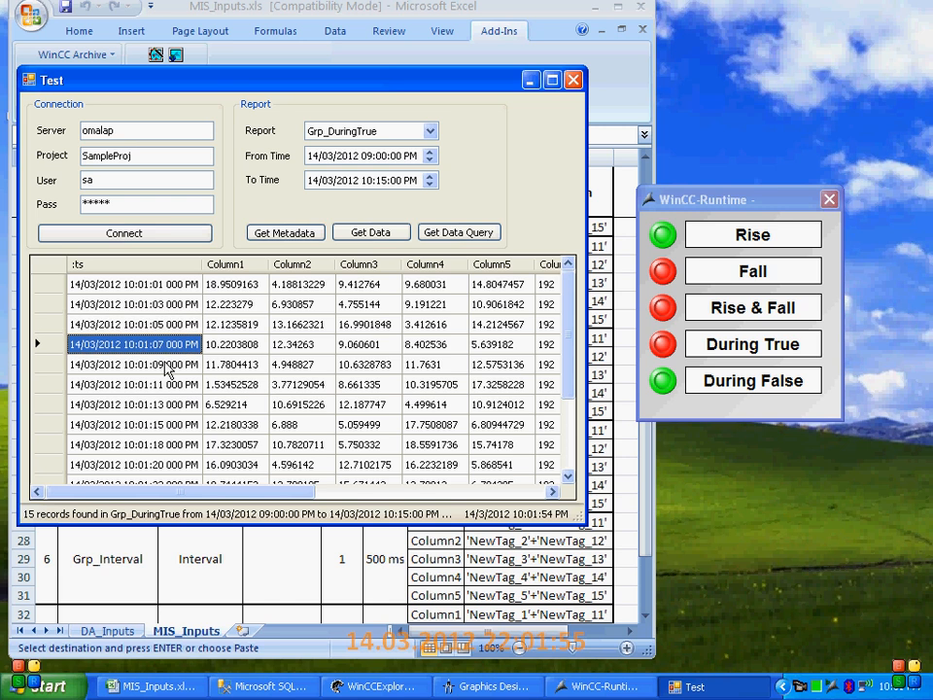
{"action": "left_click", "coordinate": [168, 365]}
{"action": "scroll", "coordinate": [167, 408], "scroll_direction": "down", "scroll_amount": 2}
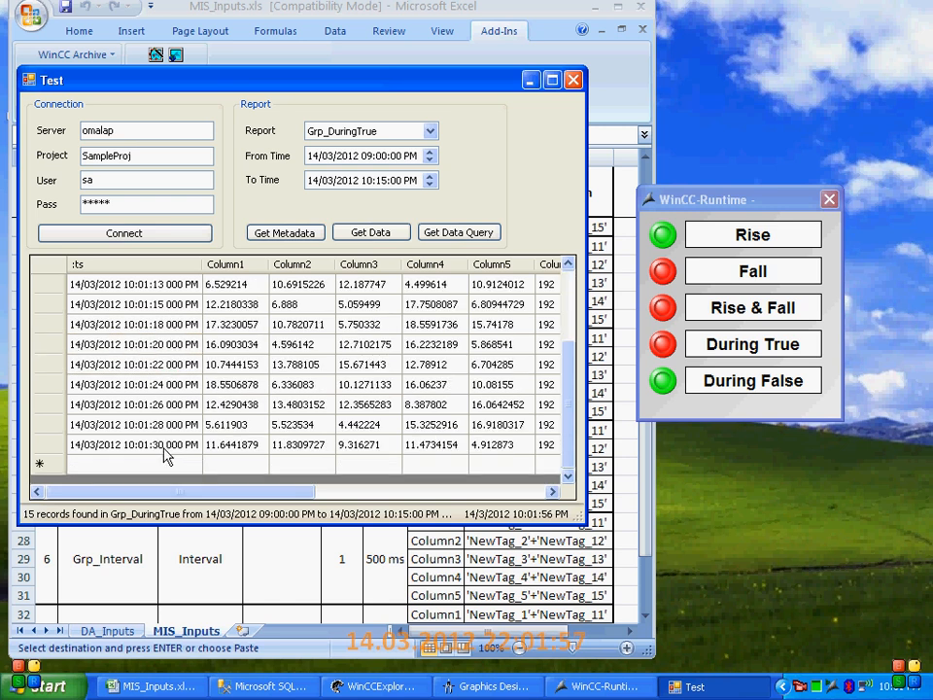
{"action": "left_click", "coordinate": [166, 445]}
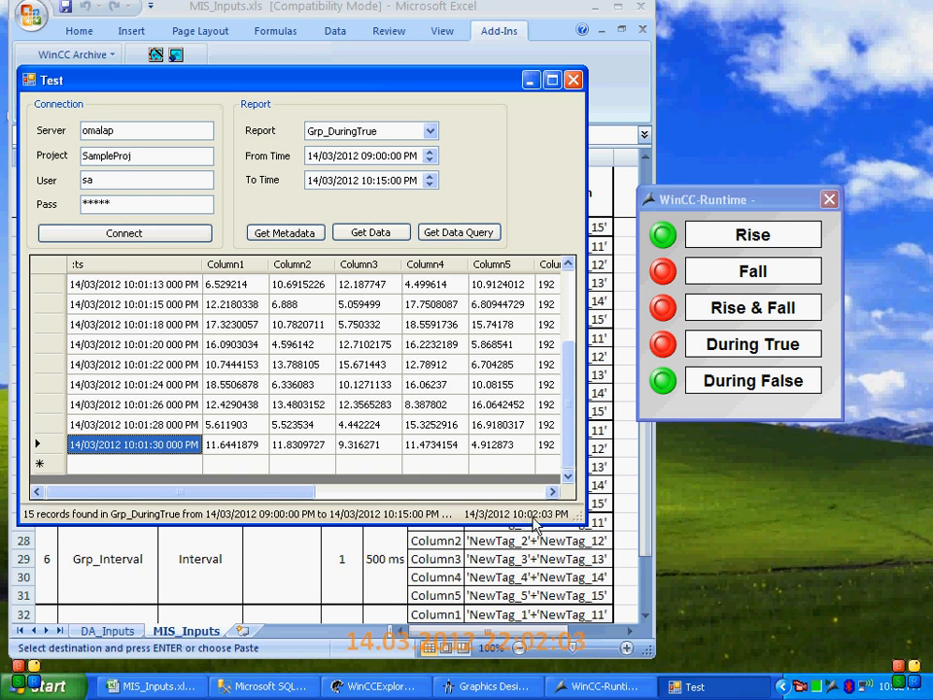
Switch the During True signal on and back off again, retrieve the Grp_DuringTrue data and enlarge the Test window
{"action": "left_click", "coordinate": [669, 349]}
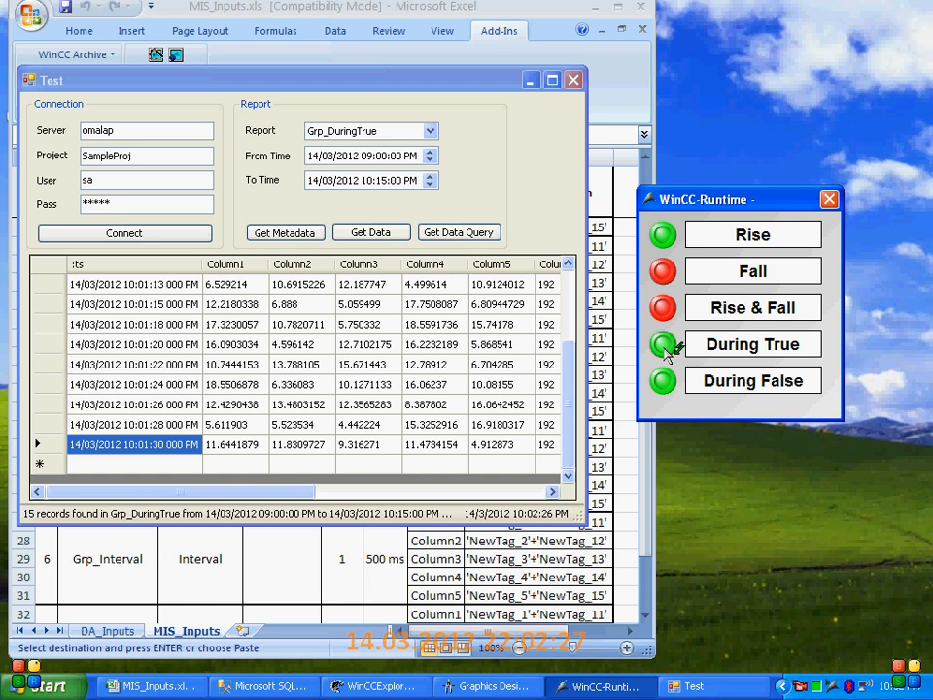
{"action": "left_click", "coordinate": [664, 345]}
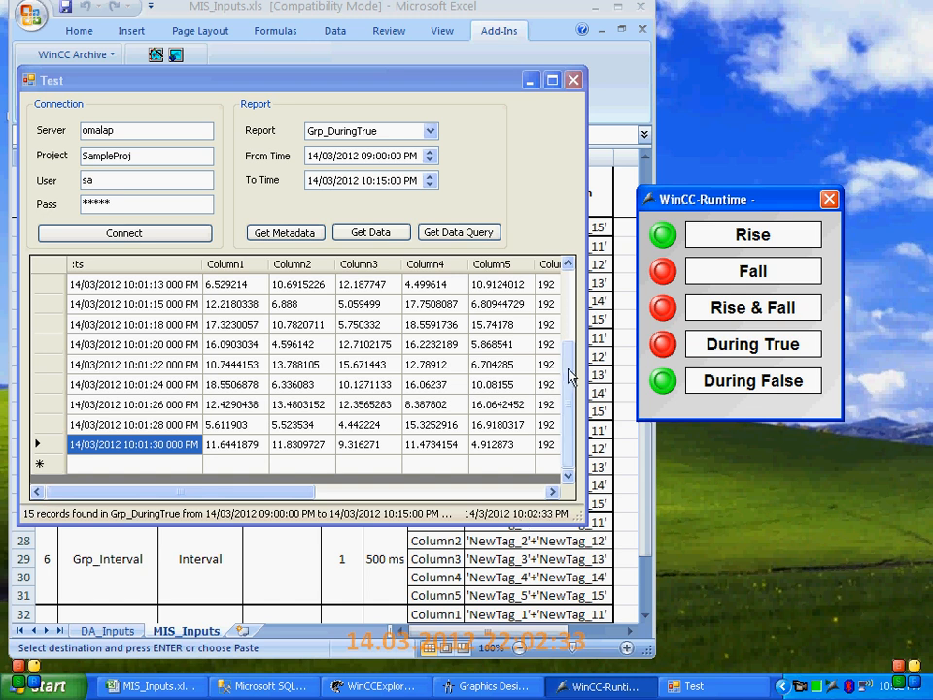
{"action": "left_click", "coordinate": [365, 235]}
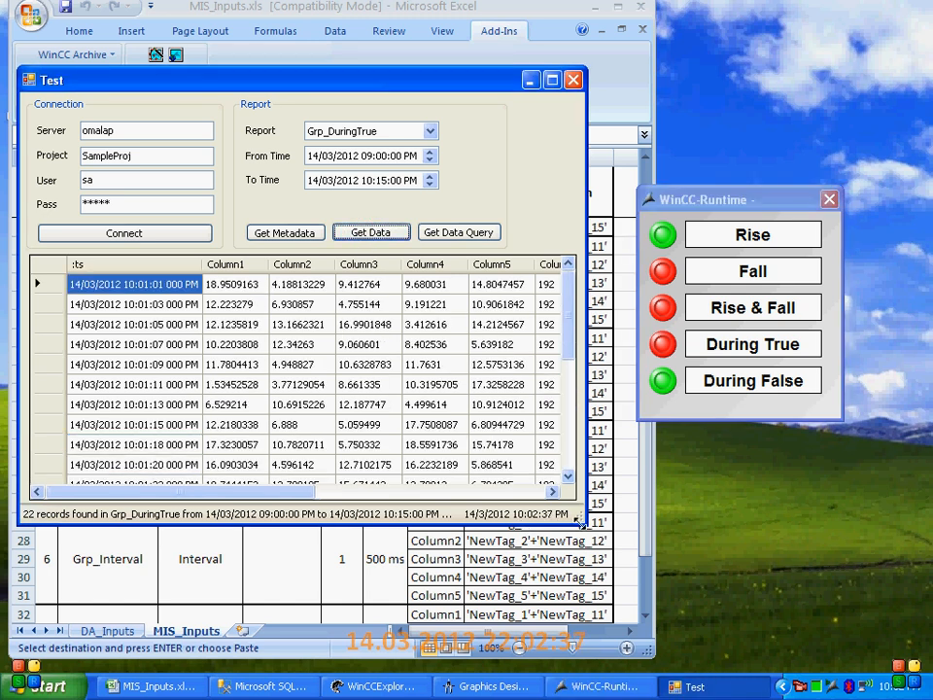
{"action": "left_click_drag", "start_coordinate": [577, 522], "coordinate": [625, 607]}
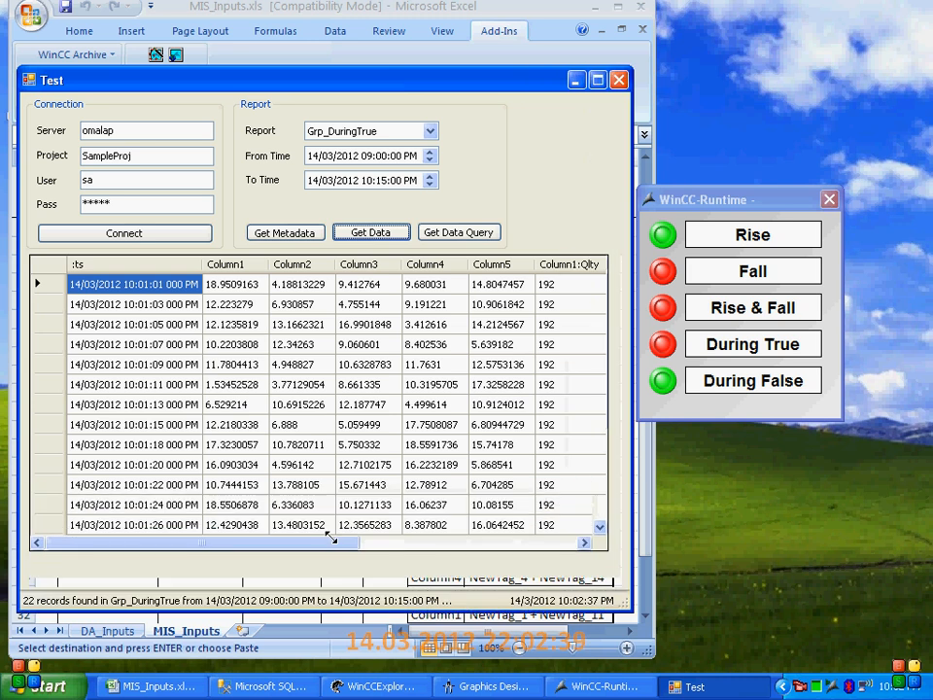
Highlight and review the :ts timestamps of the first During True period, from 10:01:01 PM to 10:01:30 PM
{"action": "left_click", "coordinate": [167, 430]}
{"action": "left_click", "coordinate": [135, 288]}
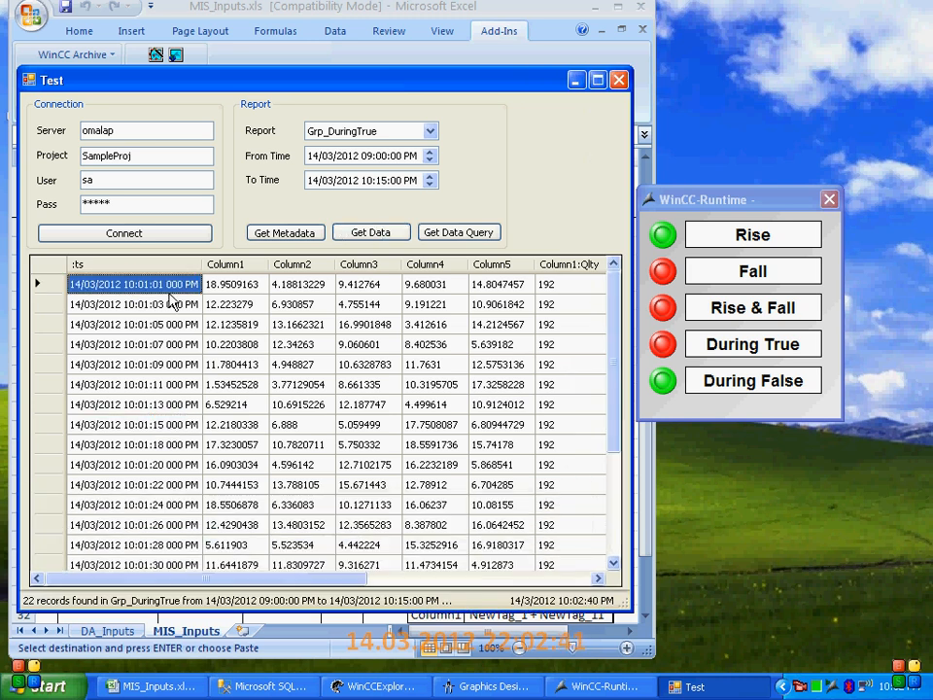
{"action": "key", "text": "shift+Down"}
{"action": "key", "text": "shift+Down"}
{"action": "key", "text": "shift+Down"}
{"action": "key", "text": "shift+Down"}
{"action": "key", "text": "shift+Down"}
{"action": "key", "text": "shift+Down"}
{"action": "key", "text": "shift+Down"}
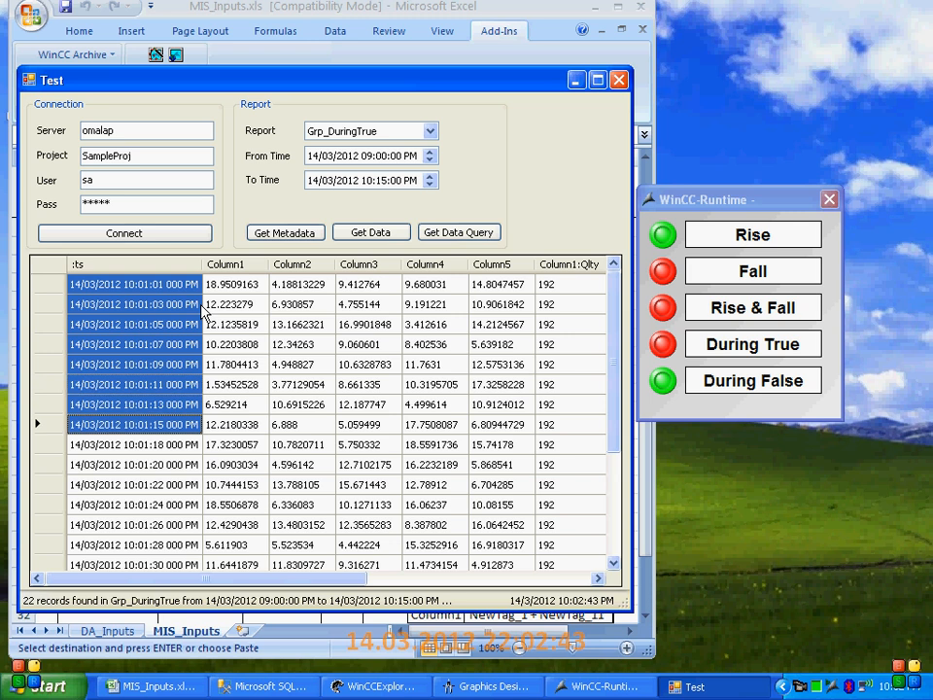
{"action": "key", "text": "shift+Down"}
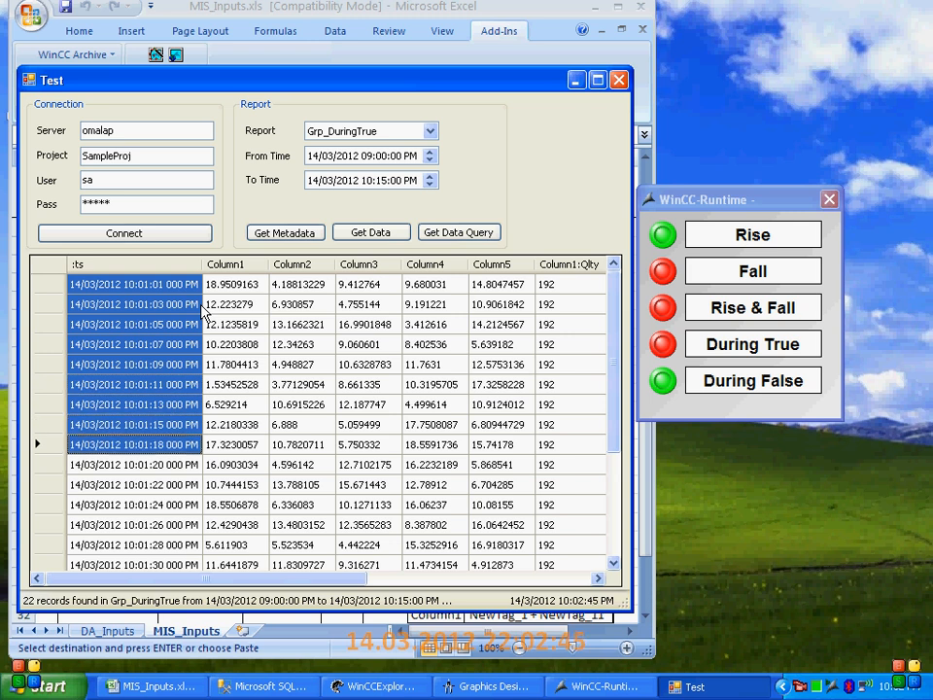
{"action": "key", "text": "shift+Down"}
{"action": "key", "text": "shift+Down"}
{"action": "key", "text": "shift+Down"}
{"action": "key", "text": "shift+Down"}
{"action": "key", "text": "shift+Down"}
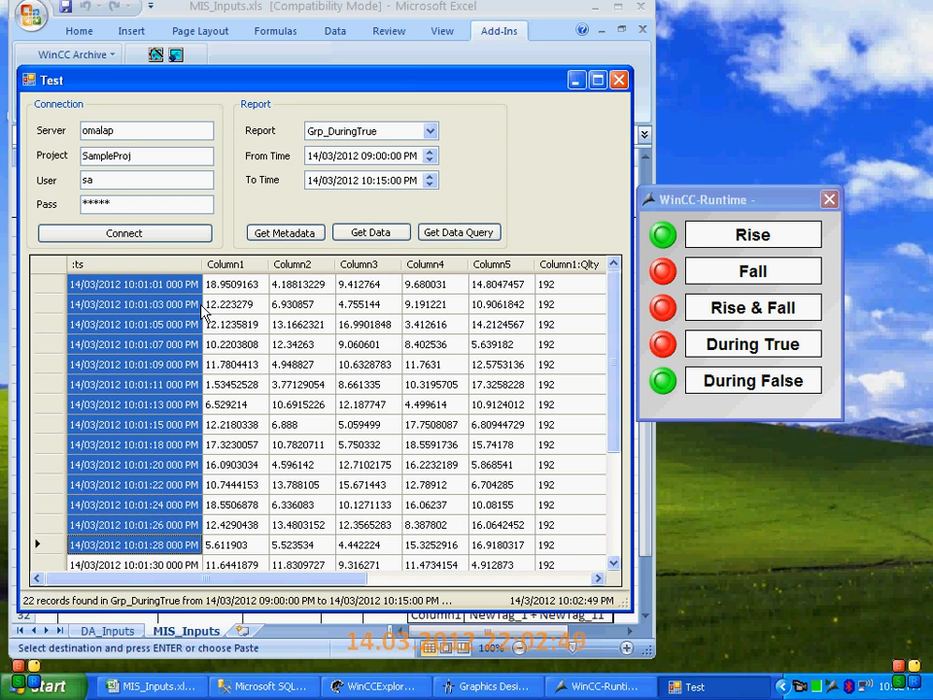
{"action": "key", "text": "shift+Down"}
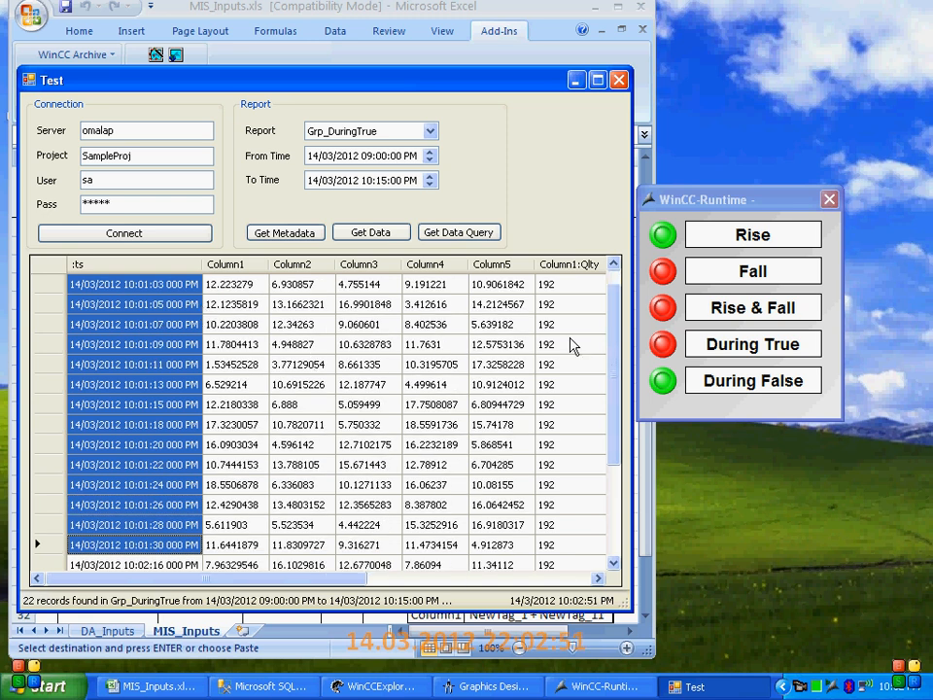
{"action": "left_click", "coordinate": [613, 335]}
{"action": "left_click_drag", "start_coordinate": [614, 335], "coordinate": [583, 433]}
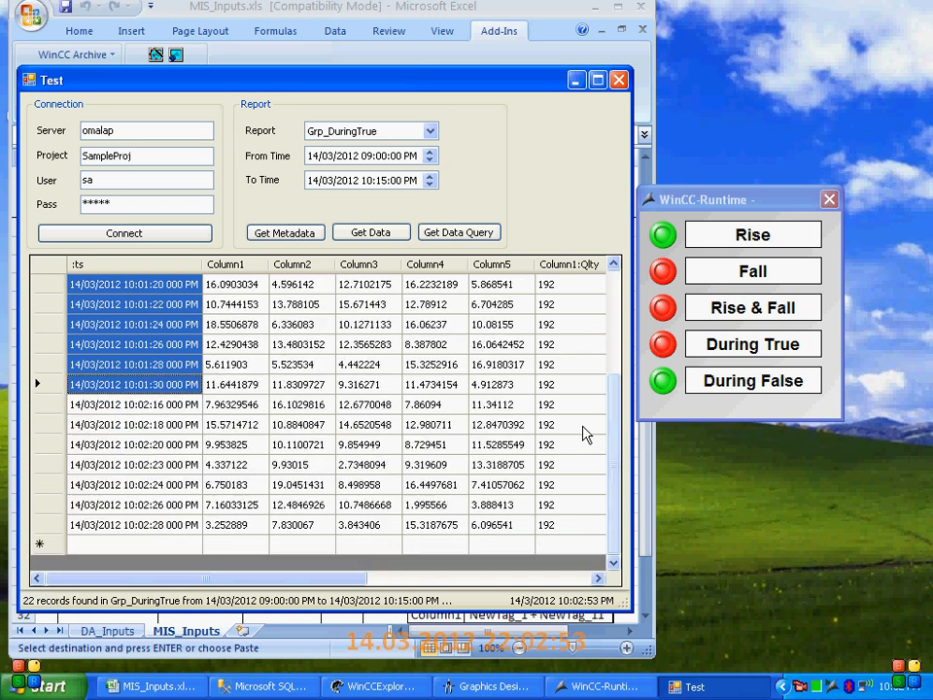
Highlight and review the :ts timestamps of the second During True period, from 10:02:16 PM to 10:02:28 PM
{"action": "left_click", "coordinate": [157, 409]}
{"action": "left_click", "coordinate": [166, 425]}
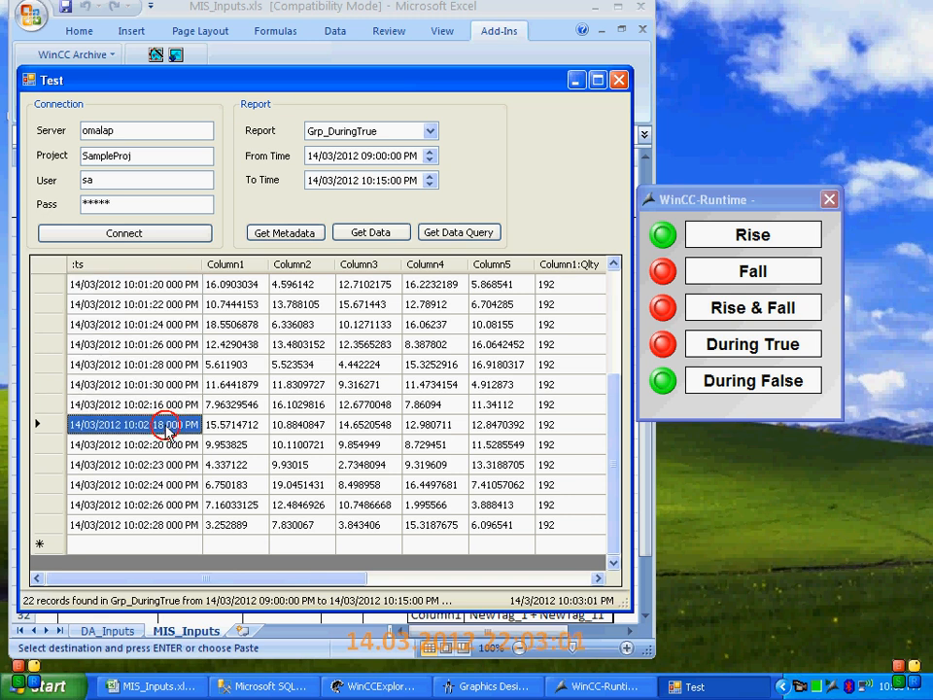
{"action": "left_click", "coordinate": [163, 525]}
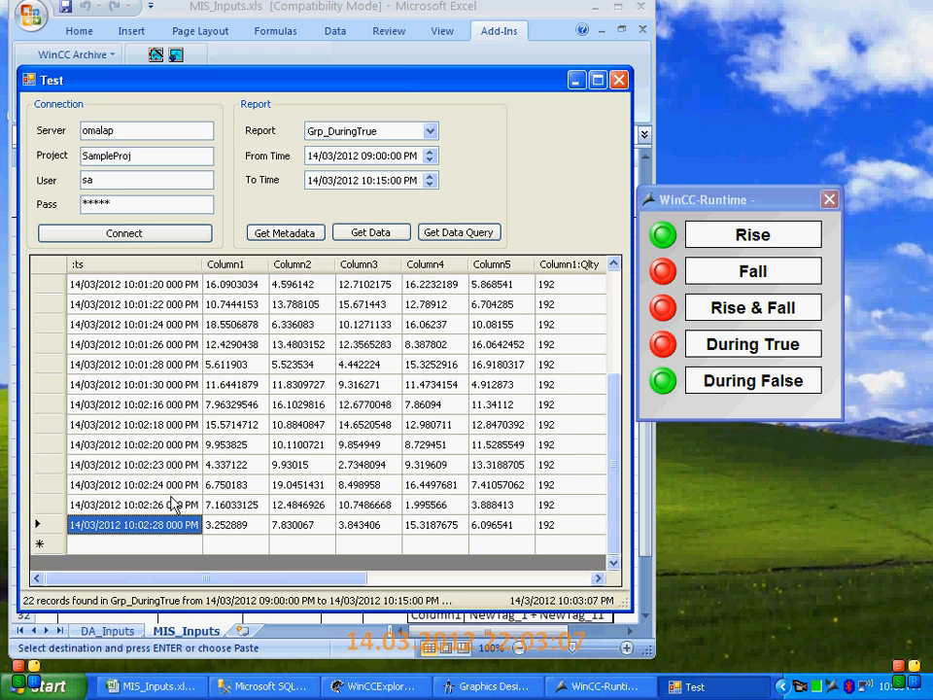
{"action": "left_click", "coordinate": [163, 410]}
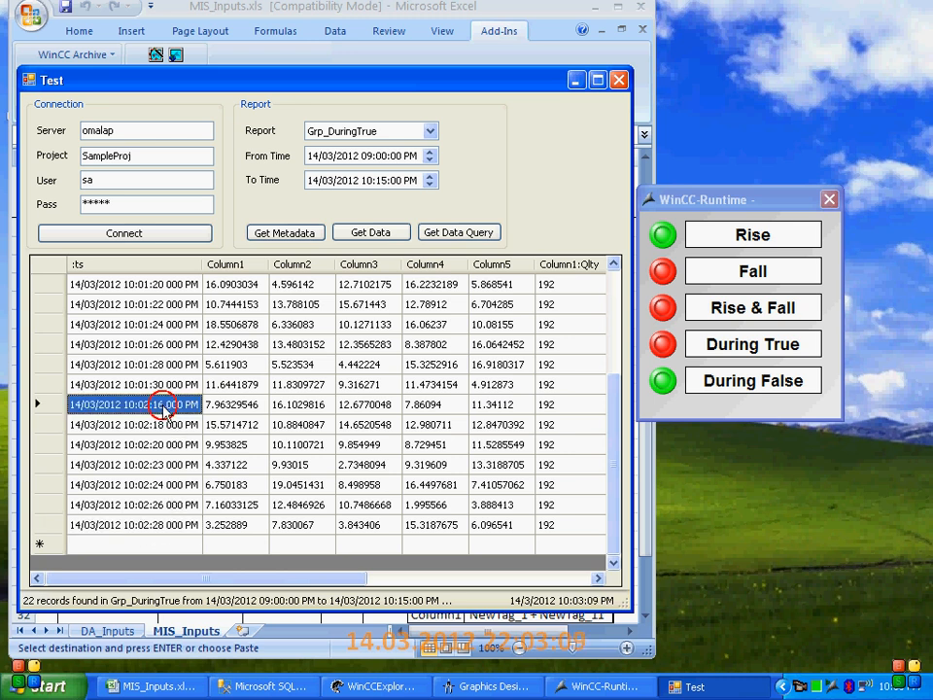
{"action": "left_click_drag", "start_coordinate": [188, 416], "coordinate": [184, 525]}
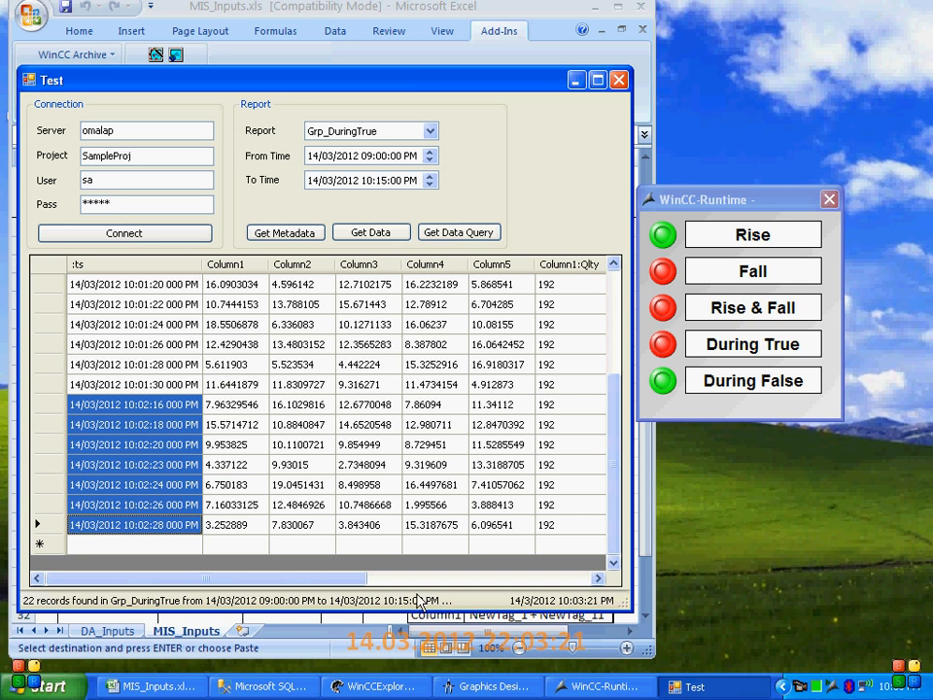
Look up the interval base, interval factor and trigger of Grp_DuringFalse in the MIS_Inputs.xls workbook
{"action": "left_click", "coordinate": [158, 686]}
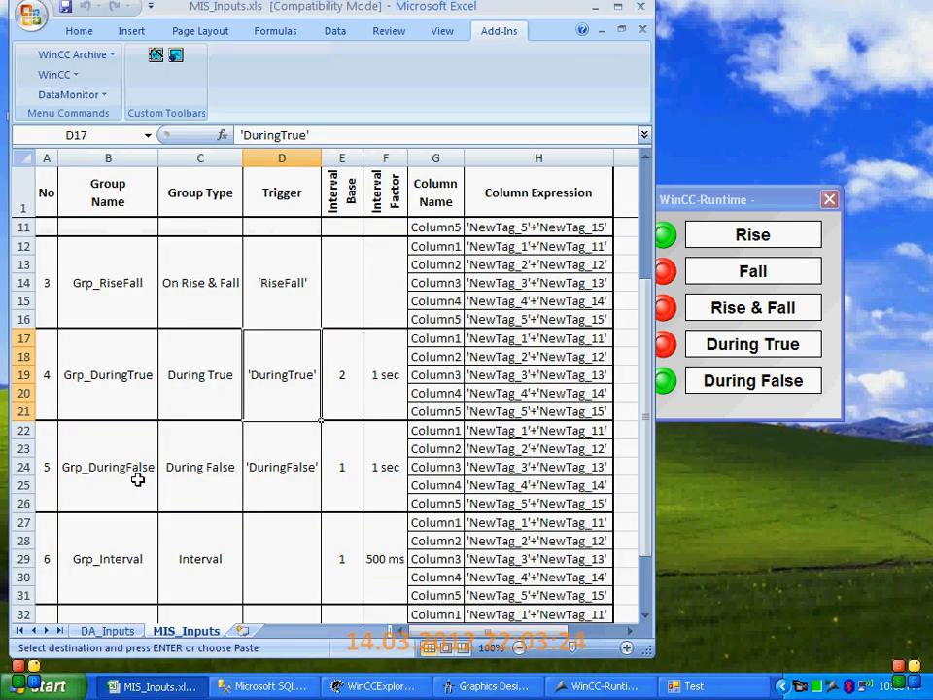
{"action": "left_click", "coordinate": [119, 471]}
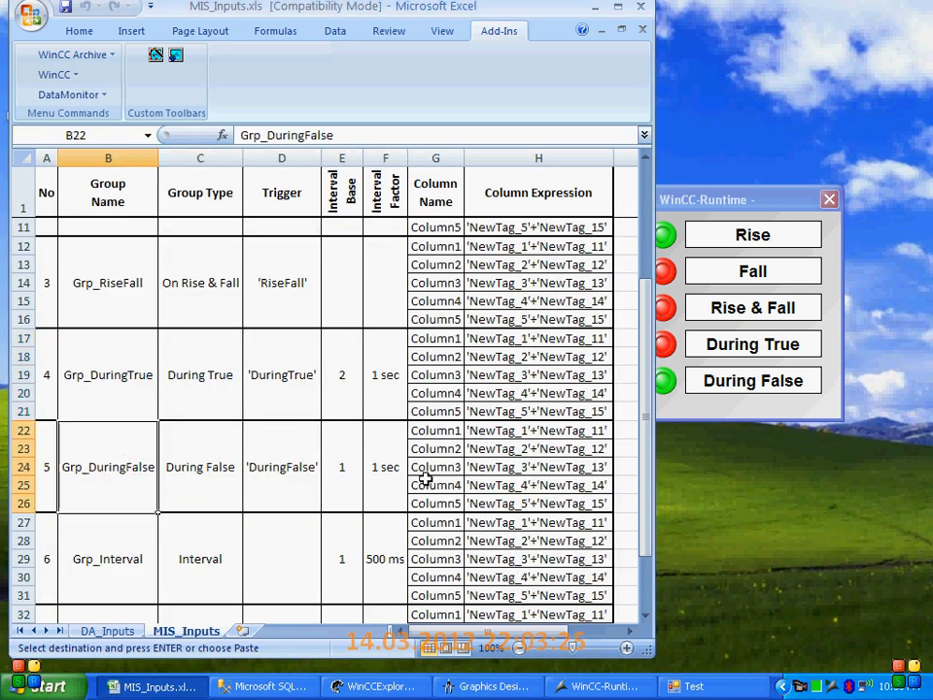
{"action": "left_click", "coordinate": [349, 471]}
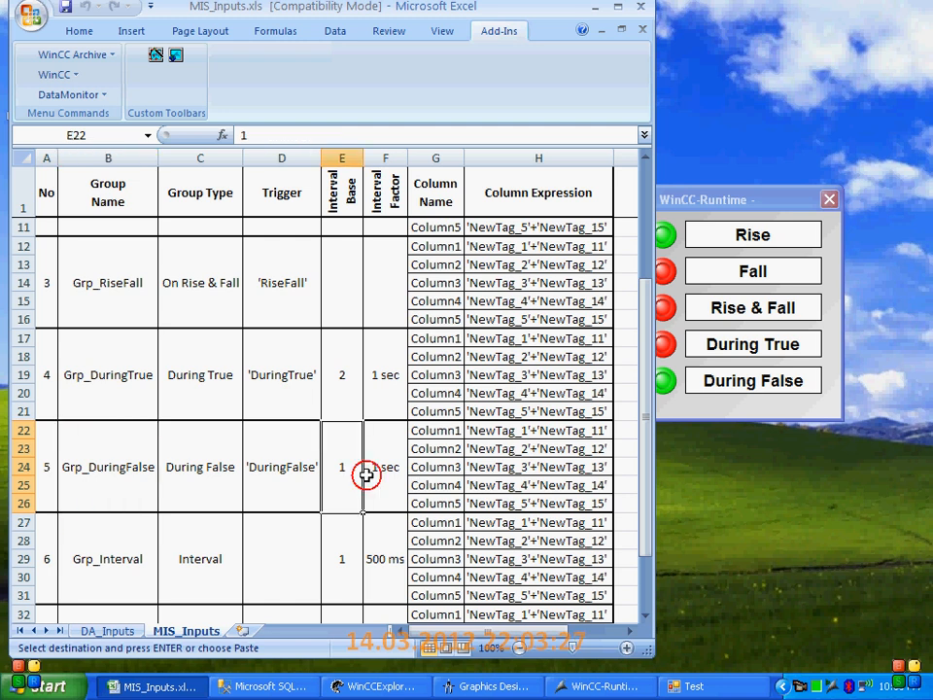
{"action": "left_click", "coordinate": [365, 475]}
{"action": "left_click_drag", "start_coordinate": [348, 481], "coordinate": [358, 484]}
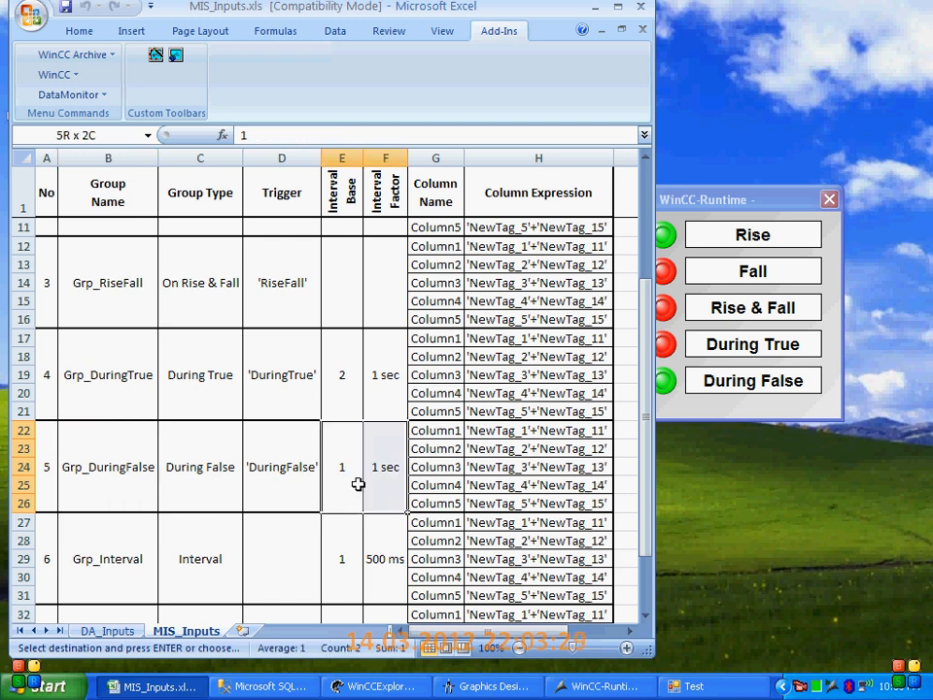
{"action": "left_click", "coordinate": [278, 485]}
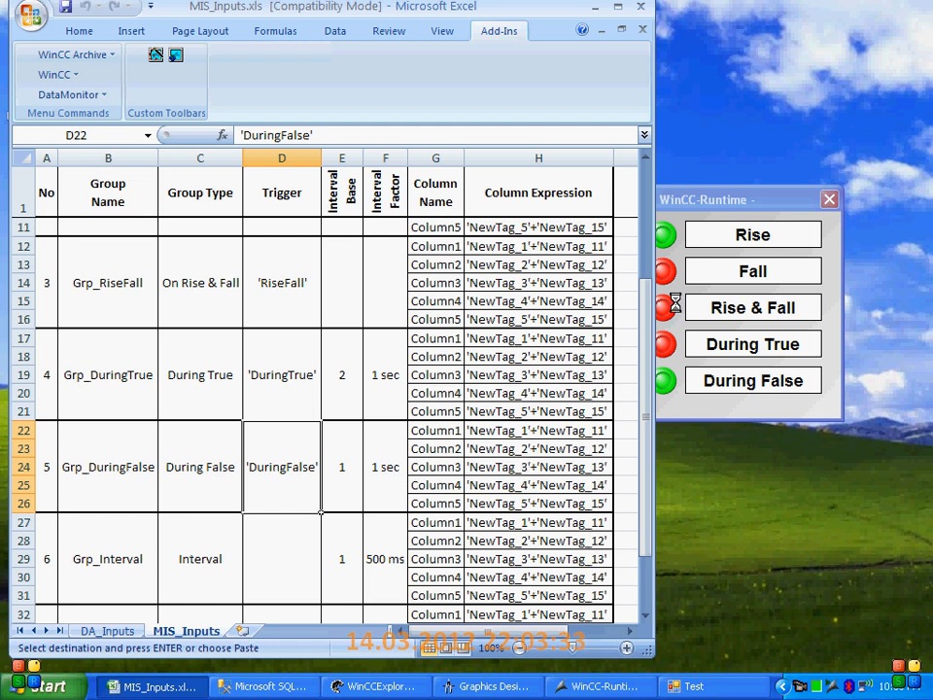
Bring the WinCC runtime and Test windows forward, select Grp_DuringFalse as the report and retrieve its data
{"action": "left_click", "coordinate": [717, 205]}
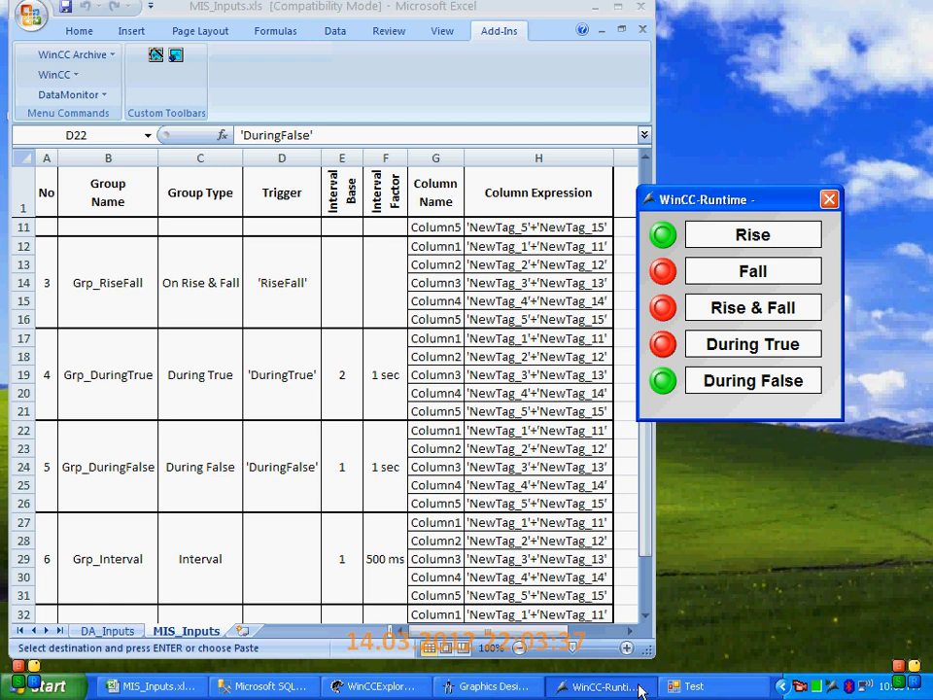
{"action": "left_click", "coordinate": [682, 685]}
{"action": "left_click", "coordinate": [429, 132]}
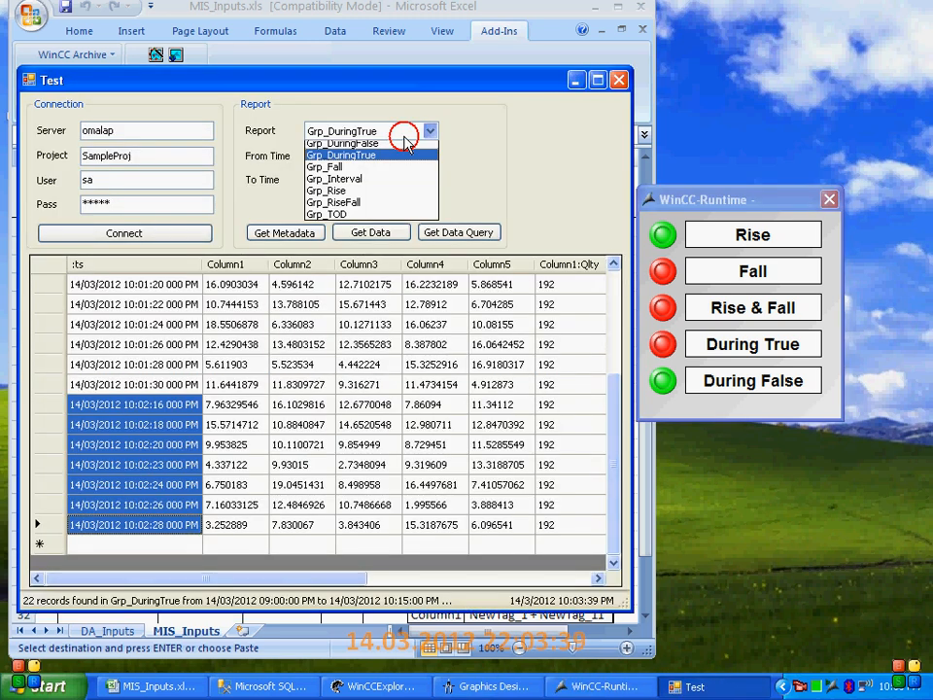
{"action": "left_click", "coordinate": [408, 152]}
{"action": "left_click", "coordinate": [369, 234]}
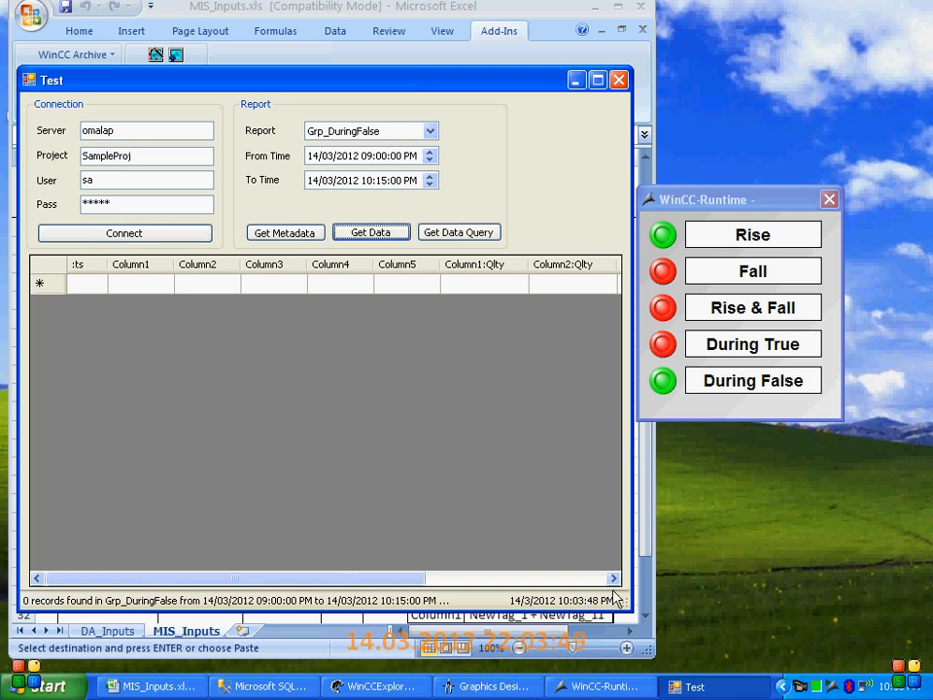
Switch the During False signal off and back on in the WinCC runtime window, and retrieve the Grp_DuringFalse data
{"action": "left_click", "coordinate": [677, 390]}
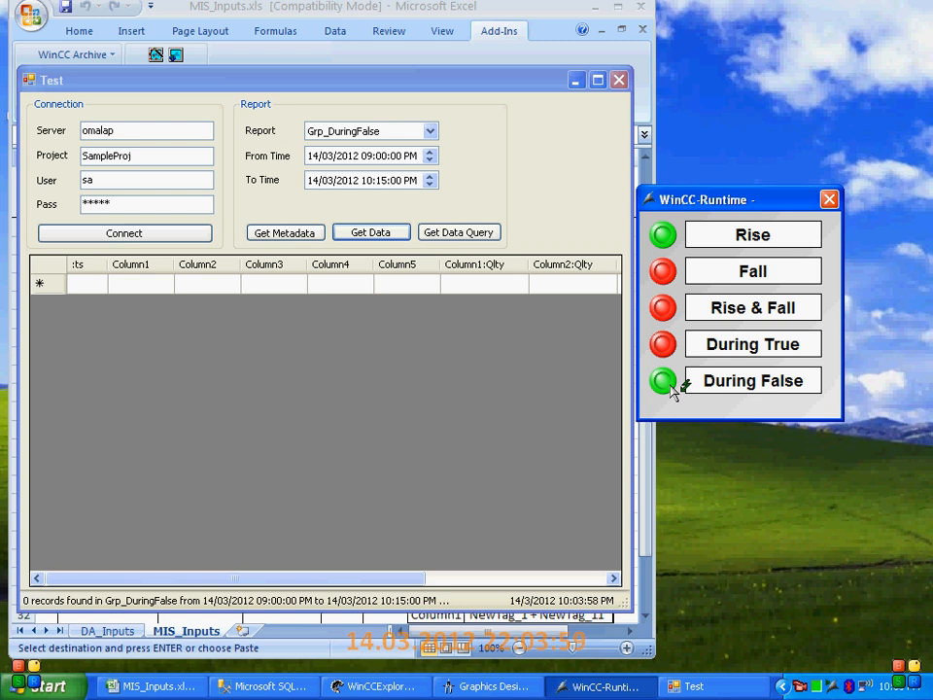
{"action": "left_click", "coordinate": [671, 385]}
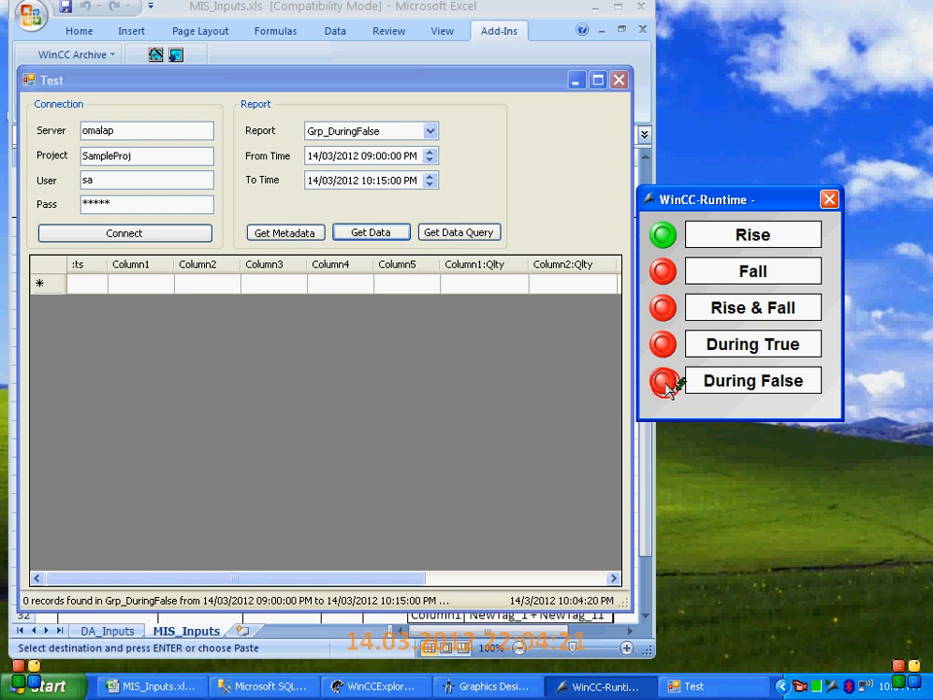
{"action": "left_click", "coordinate": [369, 234]}
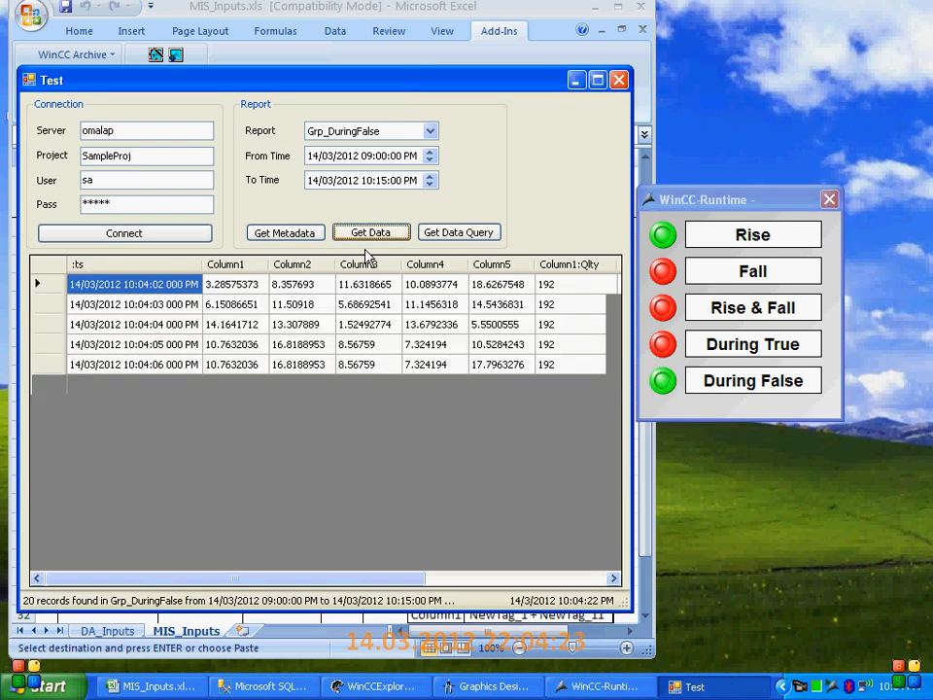
Examine the :ts timestamps of the Grp_DuringFalse records from the first to the last
{"action": "left_click", "coordinate": [160, 292]}
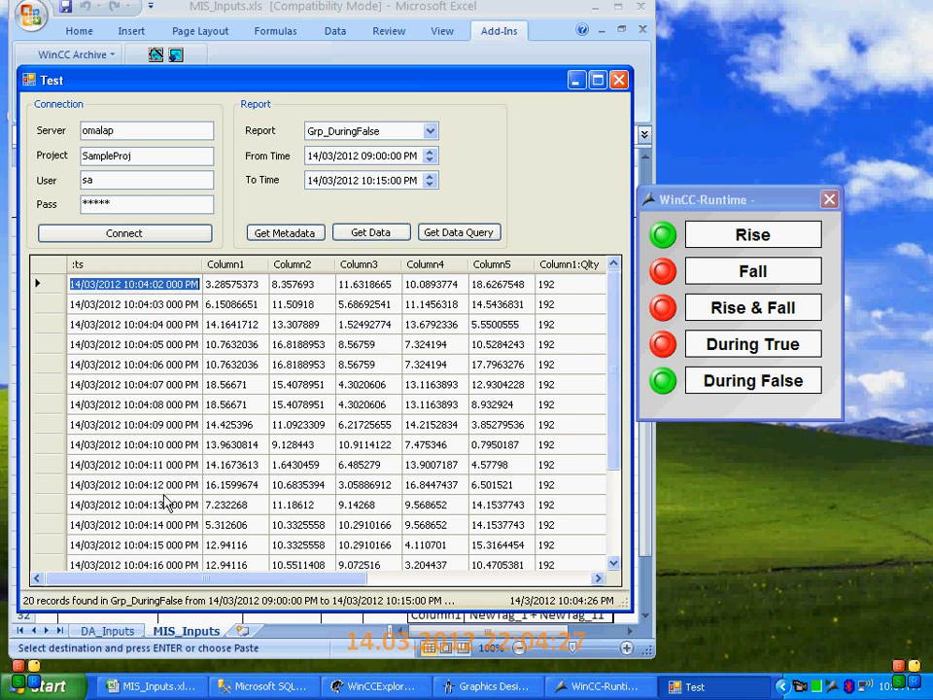
{"action": "scroll", "coordinate": [166, 501], "scroll_direction": "down", "scroll_amount": 3}
{"action": "left_click", "coordinate": [170, 533]}
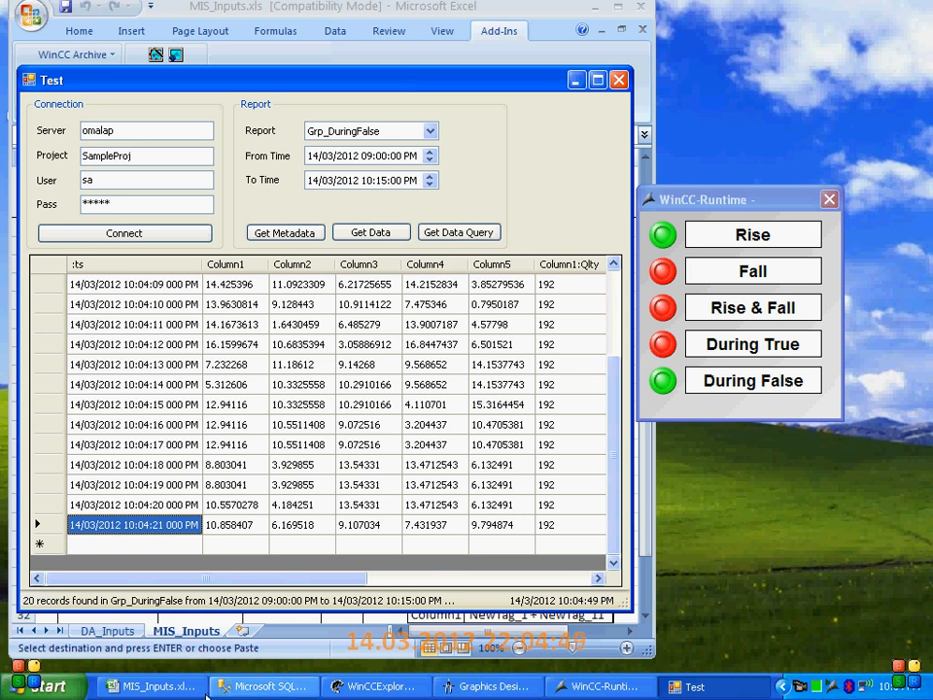
Switch to the MIS_Inputs.xls workbook and highlight the Grp_Interval definition, from its group name through its column expressions
{"action": "left_click", "coordinate": [155, 686]}
{"action": "left_click", "coordinate": [188, 578]}
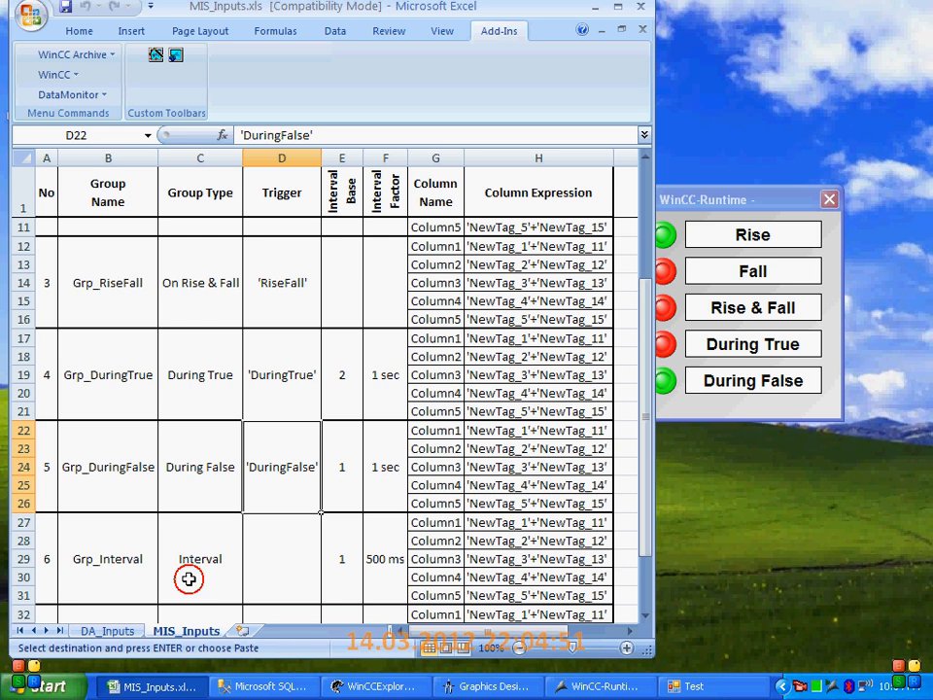
{"action": "scroll", "coordinate": [188, 578], "scroll_direction": "down", "scroll_amount": 2}
{"action": "left_click", "coordinate": [194, 456]}
{"action": "left_click_drag", "start_coordinate": [195, 457], "coordinate": [537, 462]}
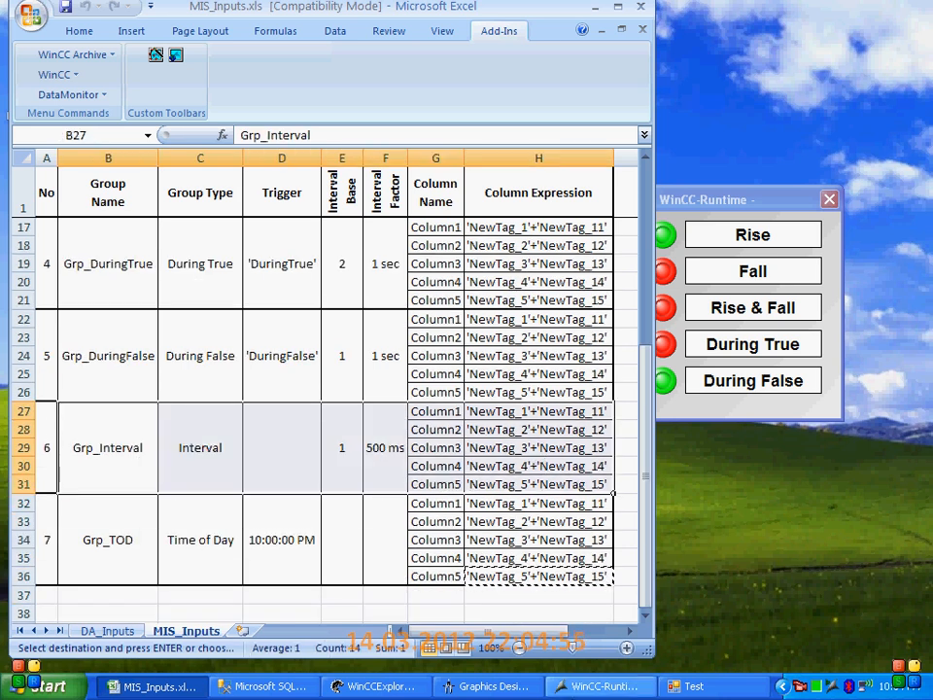
Switch to the Test window and select Grp_Interval as the report
{"action": "left_click", "coordinate": [681, 686]}
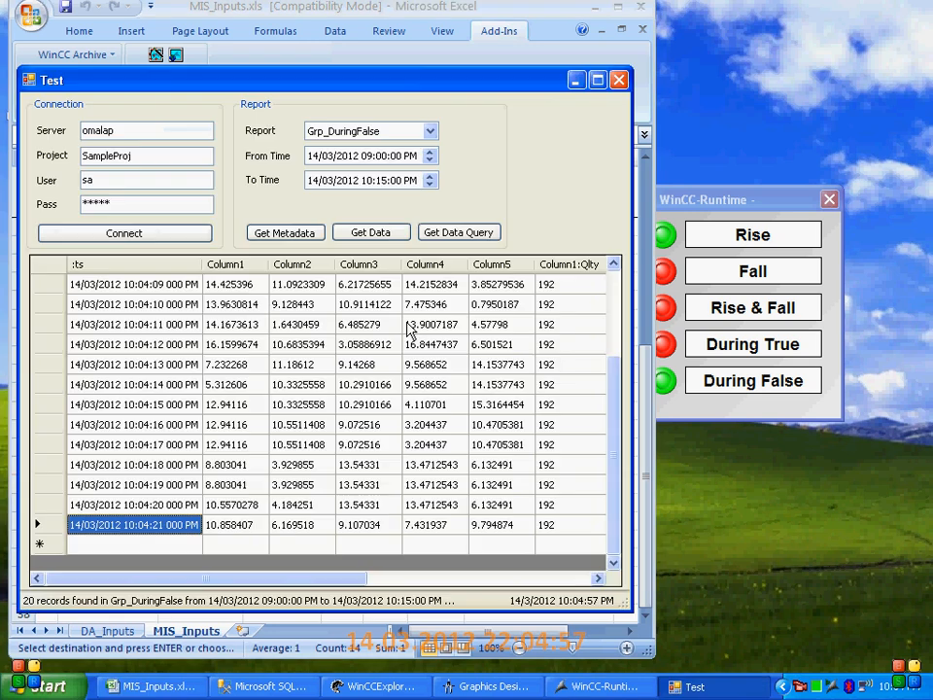
{"action": "left_click", "coordinate": [430, 131]}
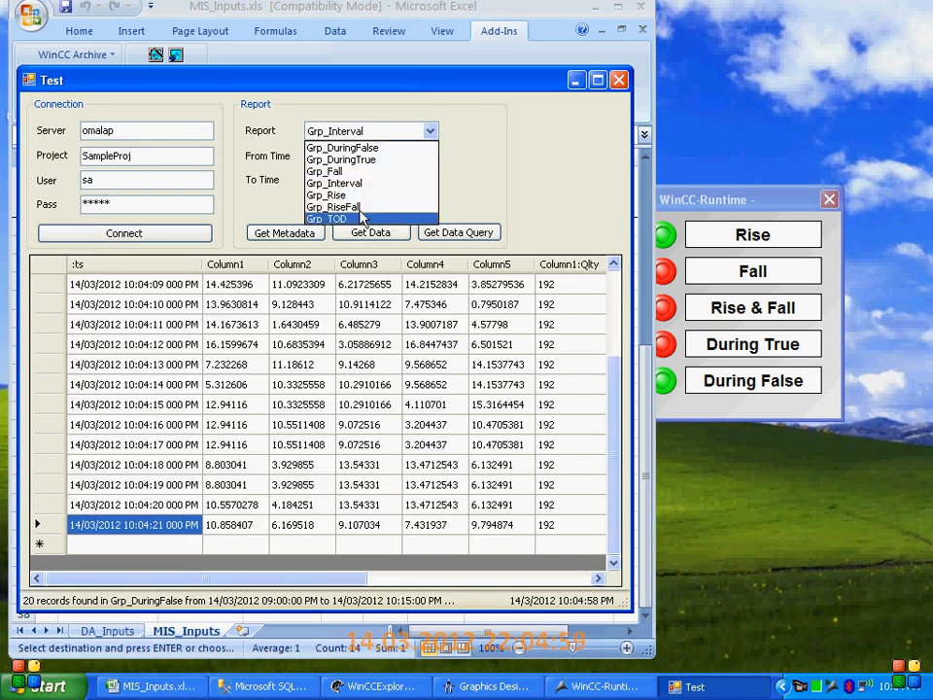
{"action": "left_click", "coordinate": [355, 185]}
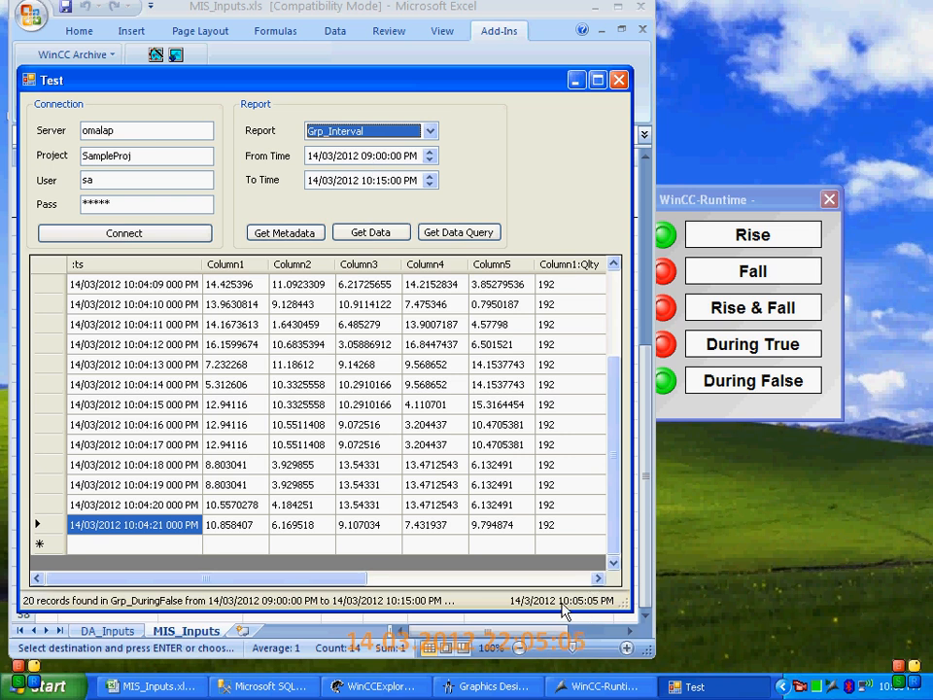
Set the report period from 10:04:00 PM to 10:05:00 PM on 14/03/2012 and retrieve the Grp_Interval data
{"action": "left_click", "coordinate": [354, 156]}
{"action": "left_click", "coordinate": [367, 157]}
{"action": "type", "text": "10"}
{"action": "key", "text": "Right"}
{"action": "type", "text": "04"}
{"action": "key", "text": "Right"}
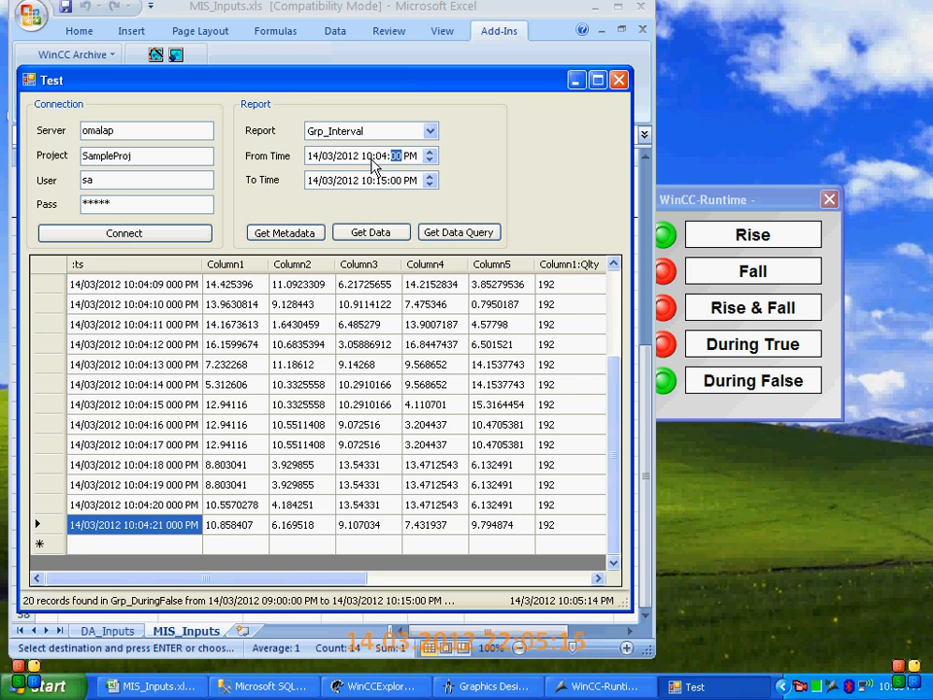
{"action": "left_click", "coordinate": [379, 181]}
{"action": "type", "text": "05"}
{"action": "key", "text": "Right"}
{"action": "left_click", "coordinate": [372, 233]}
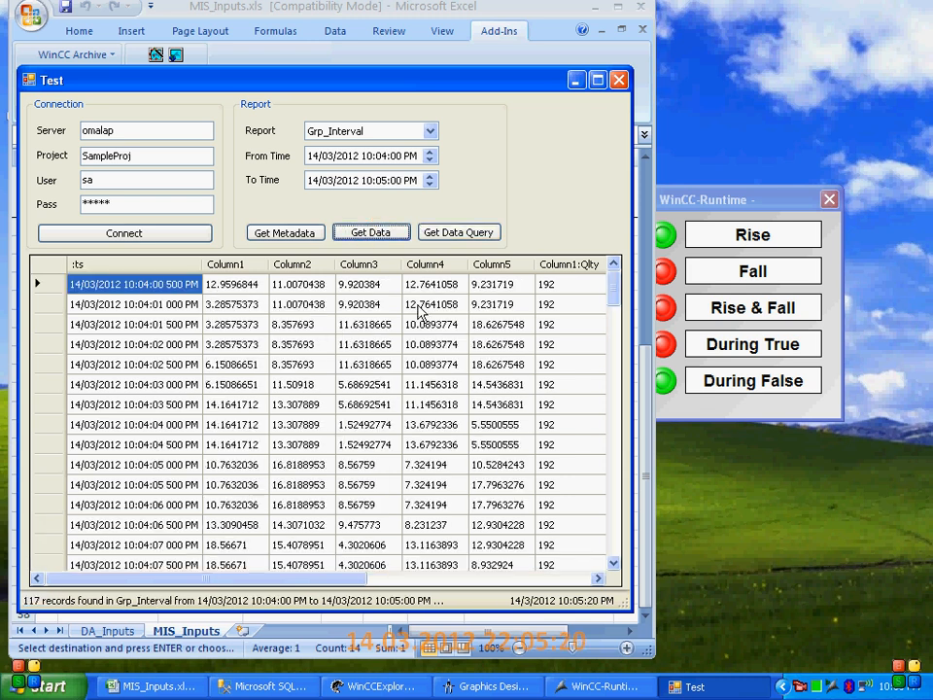
Examine the :ts timestamps of the Grp_Interval records from the first to the last
{"action": "left_click", "coordinate": [128, 290]}
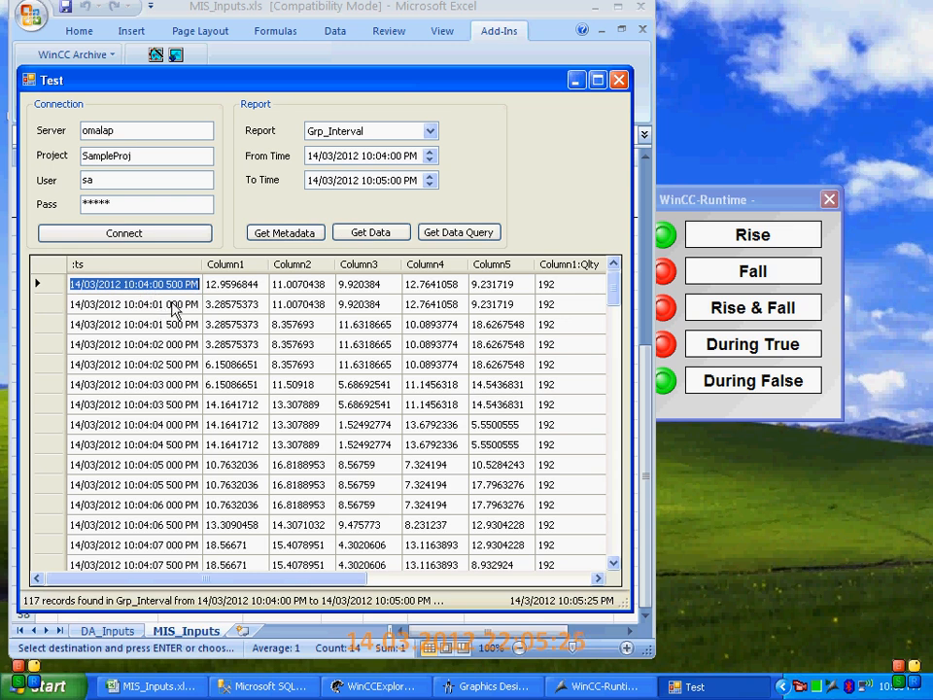
{"action": "left_click", "coordinate": [177, 304]}
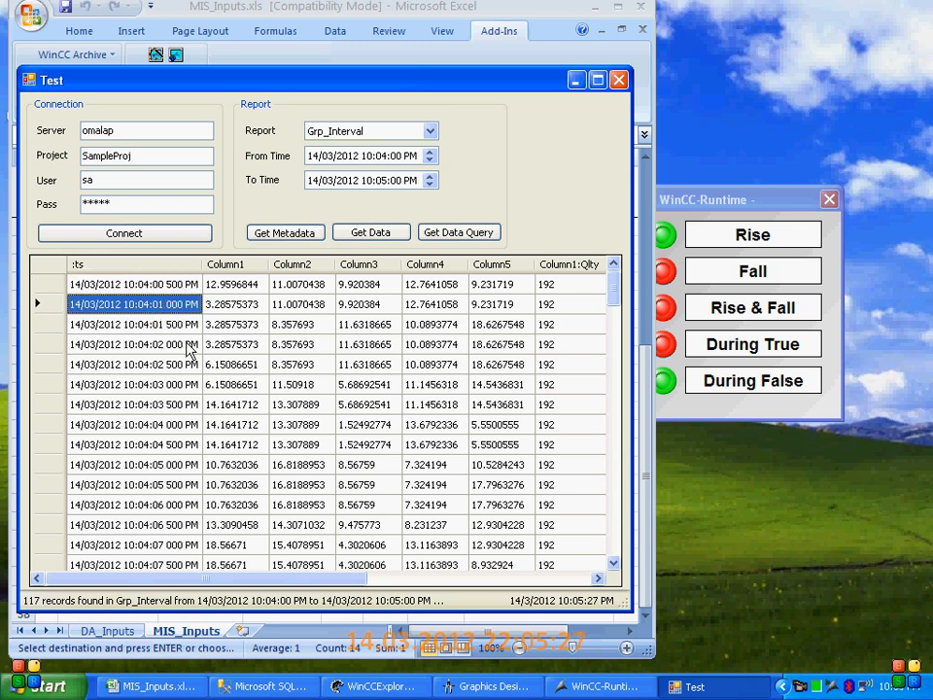
{"action": "scroll", "coordinate": [189, 352], "scroll_direction": "down", "scroll_amount": 6}
{"action": "scroll", "coordinate": [188, 348], "scroll_direction": "down", "scroll_amount": 20}
{"action": "scroll", "coordinate": [185, 355], "scroll_direction": "down", "scroll_amount": 9}
{"action": "left_click", "coordinate": [131, 533]}
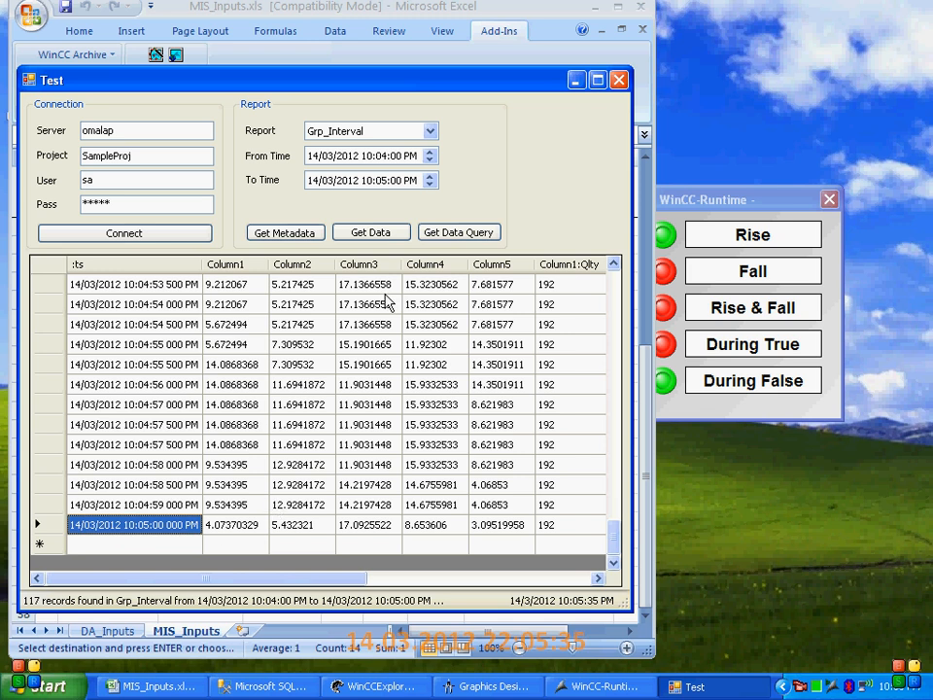
Select Grp_TOD as the report and check its group name and trigger time in the MIS_Inputs.xls workbook
{"action": "left_click", "coordinate": [414, 131]}
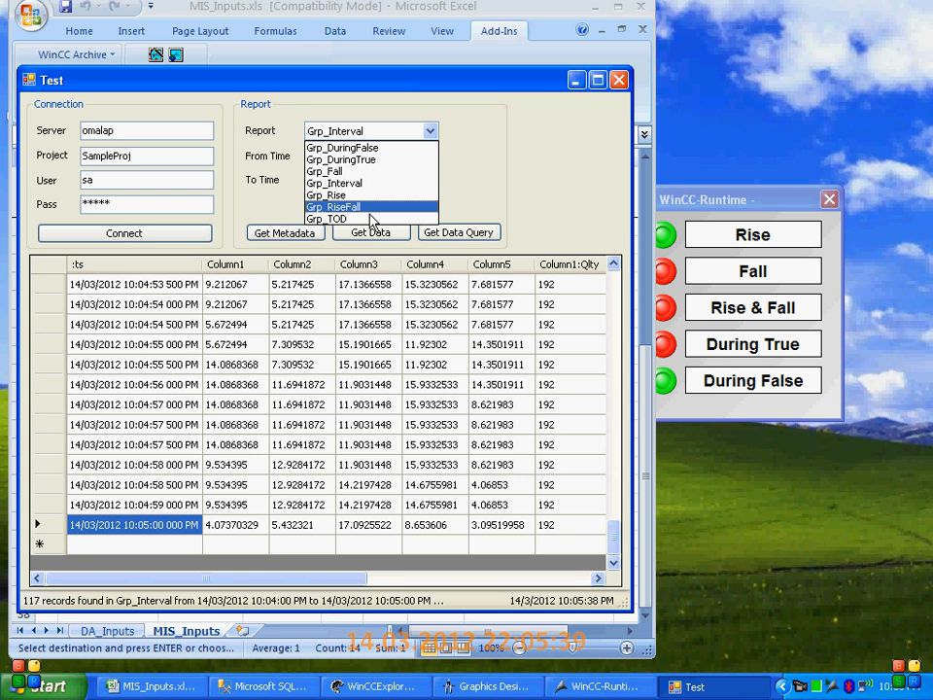
{"action": "left_click", "coordinate": [370, 219]}
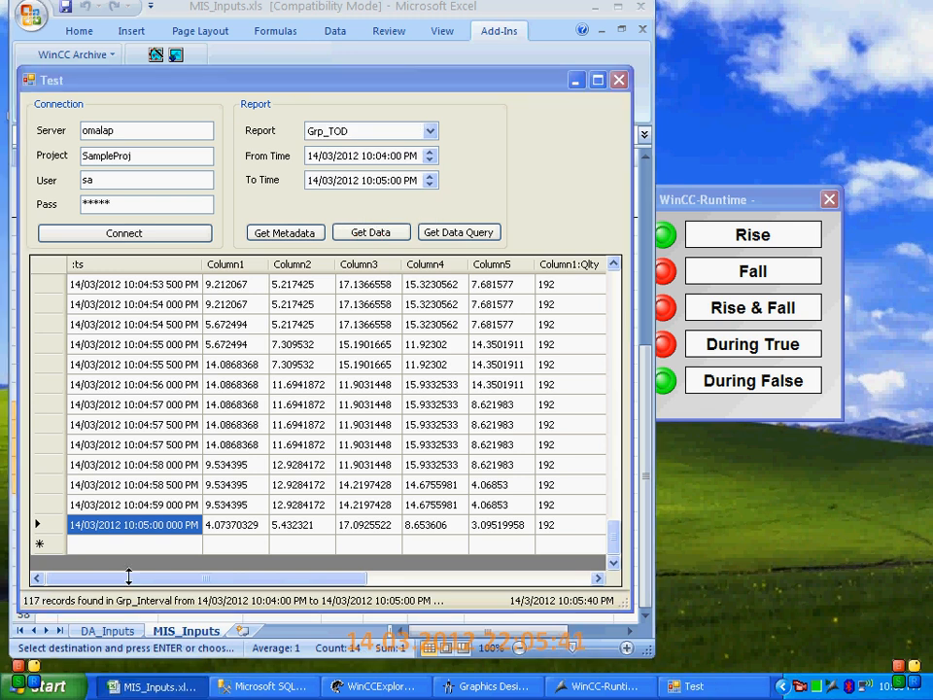
{"action": "left_click", "coordinate": [150, 686]}
{"action": "left_click", "coordinate": [119, 547]}
{"action": "left_click", "coordinate": [300, 540]}
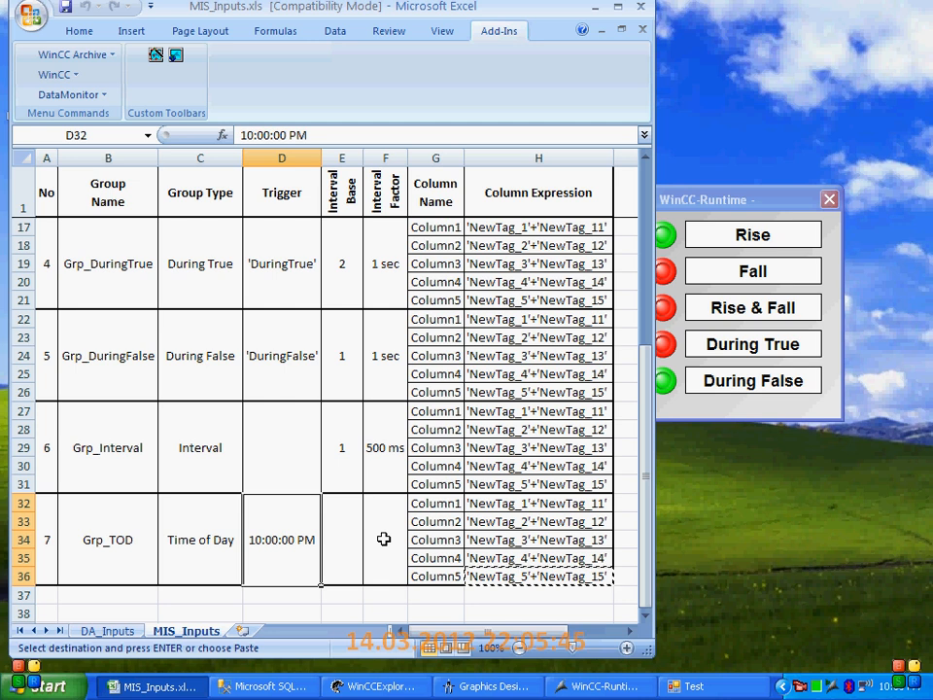
Return to the Test window and retrieve the Grp_TOD data for 14/03/2012 from 09:00:00 PM to 10:30:00 PM
{"action": "left_click", "coordinate": [690, 686]}
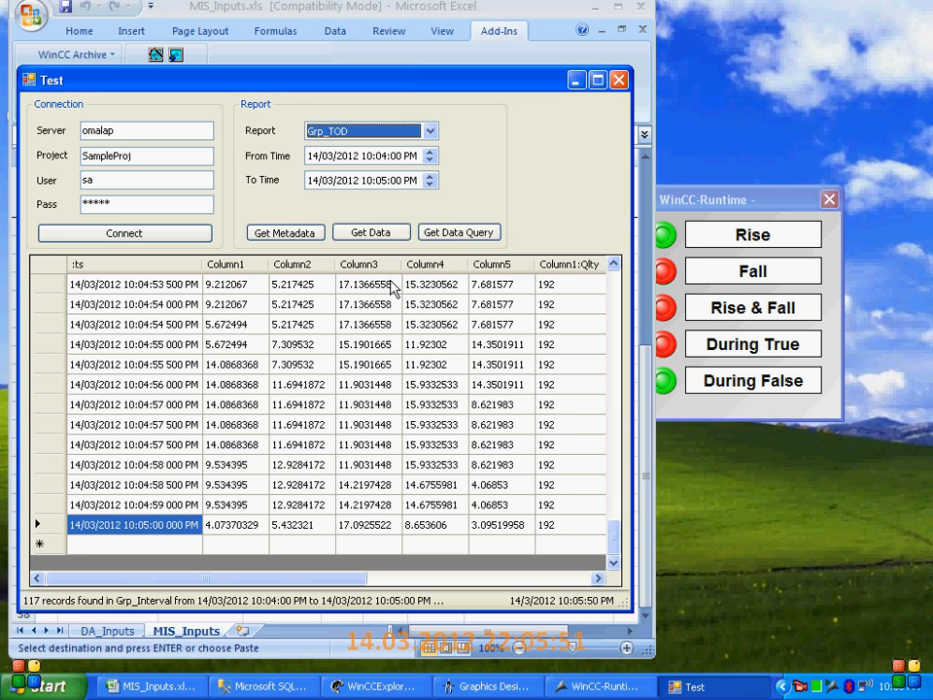
{"action": "left_click", "coordinate": [383, 136]}
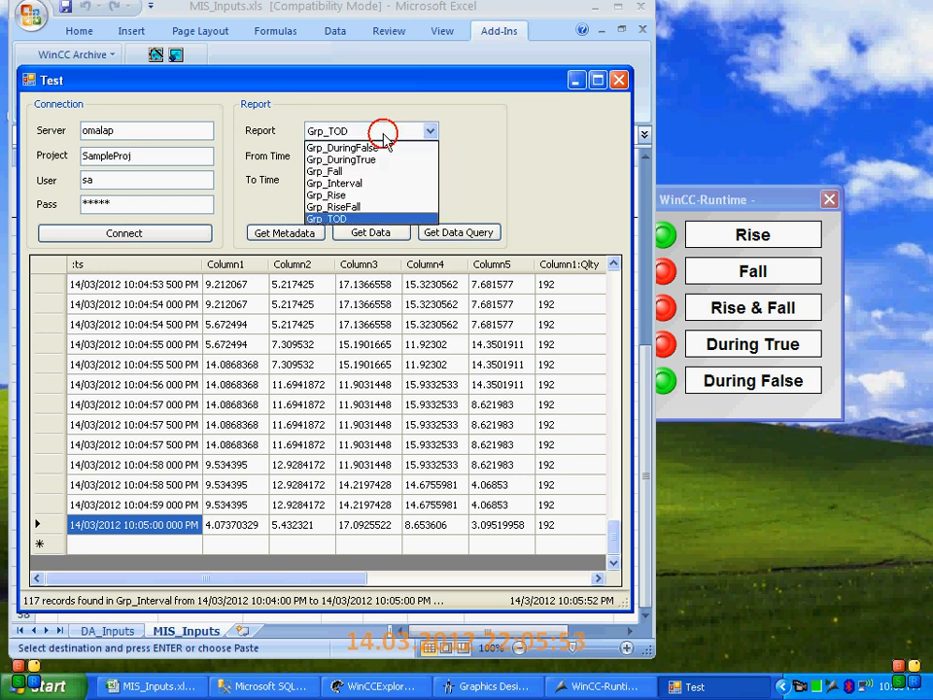
{"action": "left_click", "coordinate": [348, 220]}
{"action": "left_click", "coordinate": [367, 156]}
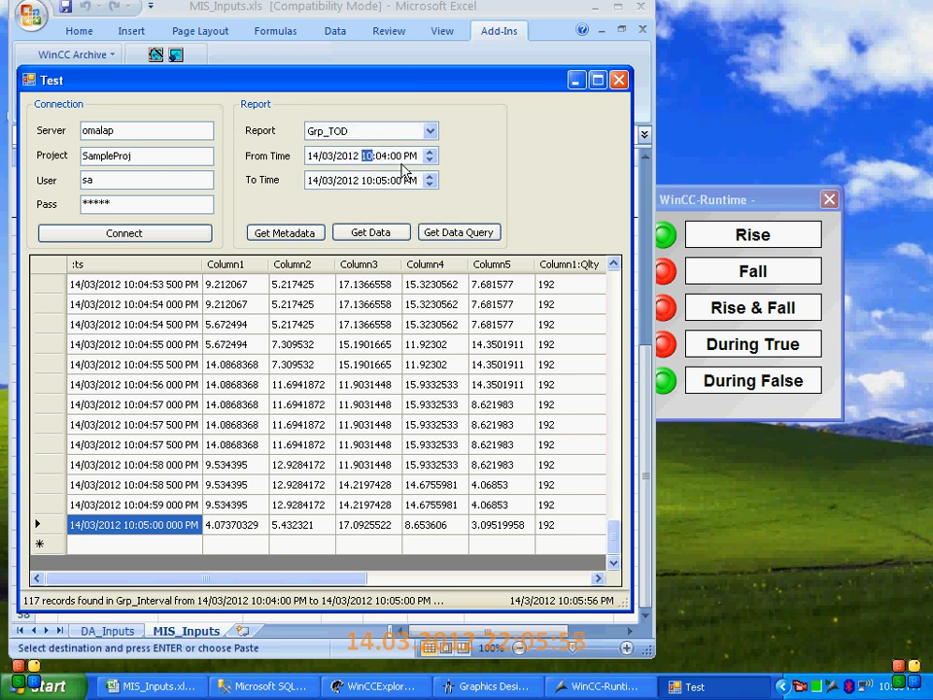
{"action": "type", "text": "09:00"}
{"action": "left_click", "coordinate": [368, 180]}
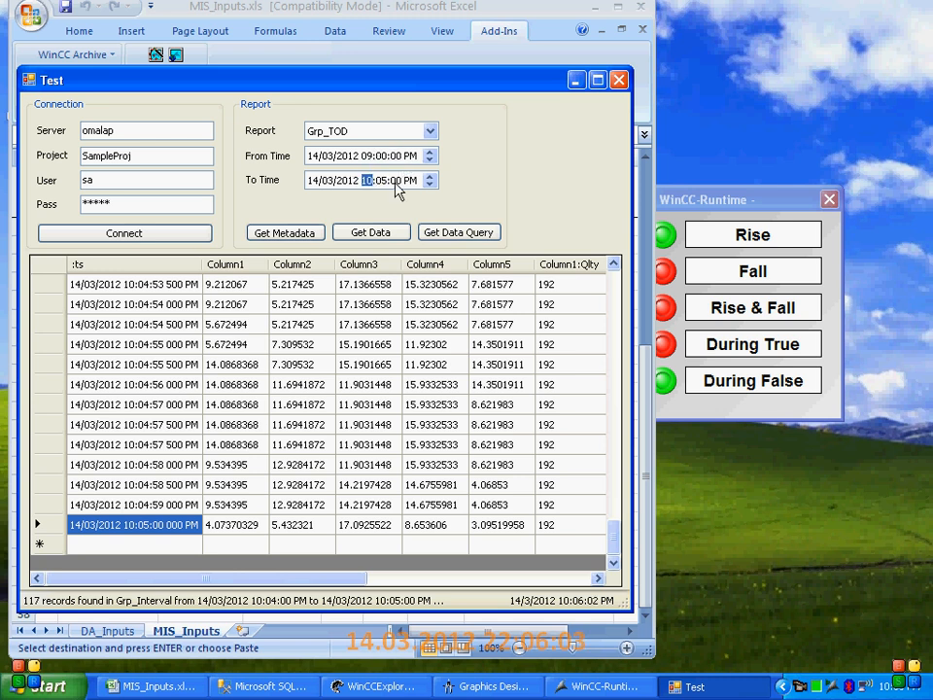
{"action": "type", "text": "1030"}
{"action": "left_click", "coordinate": [391, 233]}
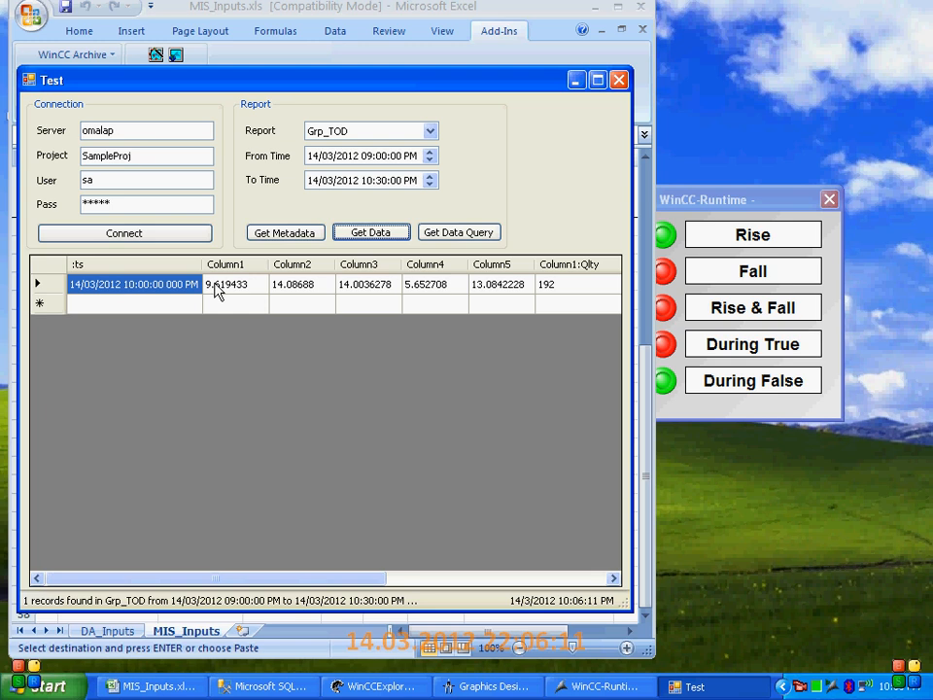
Examine the Grp_TOD record's Column1 to Column5 values and their Qlty columns
{"action": "left_click", "coordinate": [281, 287]}
{"action": "left_click", "coordinate": [367, 286]}
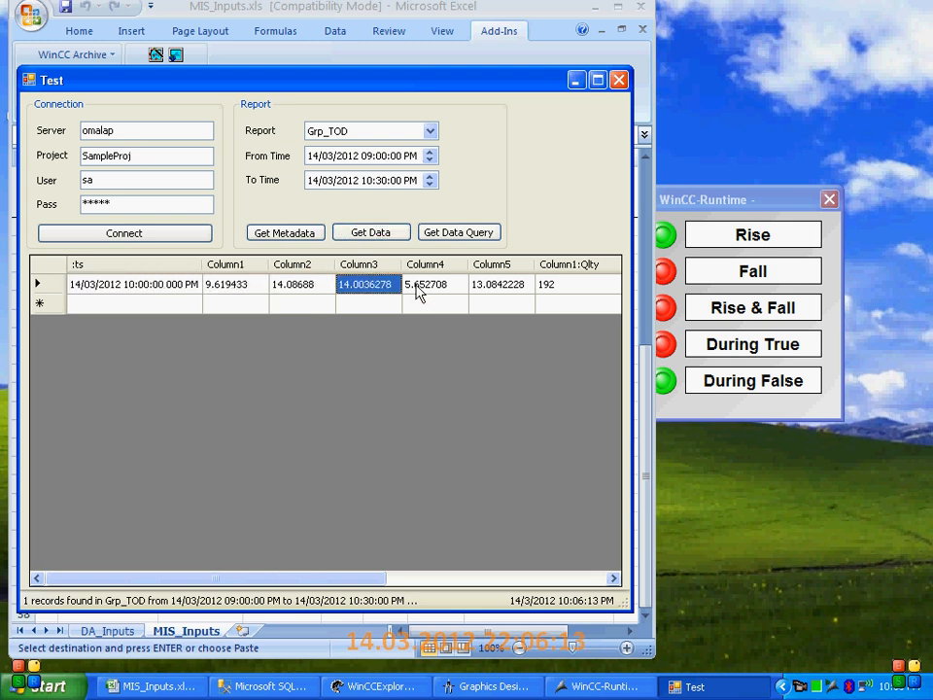
{"action": "left_click", "coordinate": [418, 288]}
{"action": "left_click", "coordinate": [500, 288]}
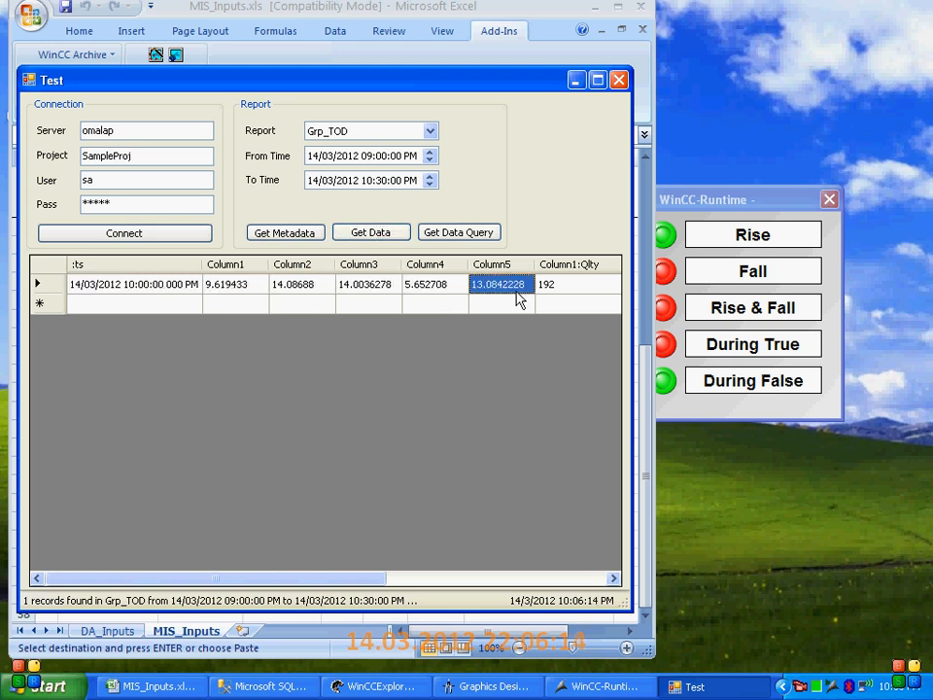
{"action": "left_click", "coordinate": [612, 578]}
{"action": "left_click", "coordinate": [612, 578]}
{"action": "left_click", "coordinate": [612, 578]}
{"action": "left_click", "coordinate": [612, 578]}
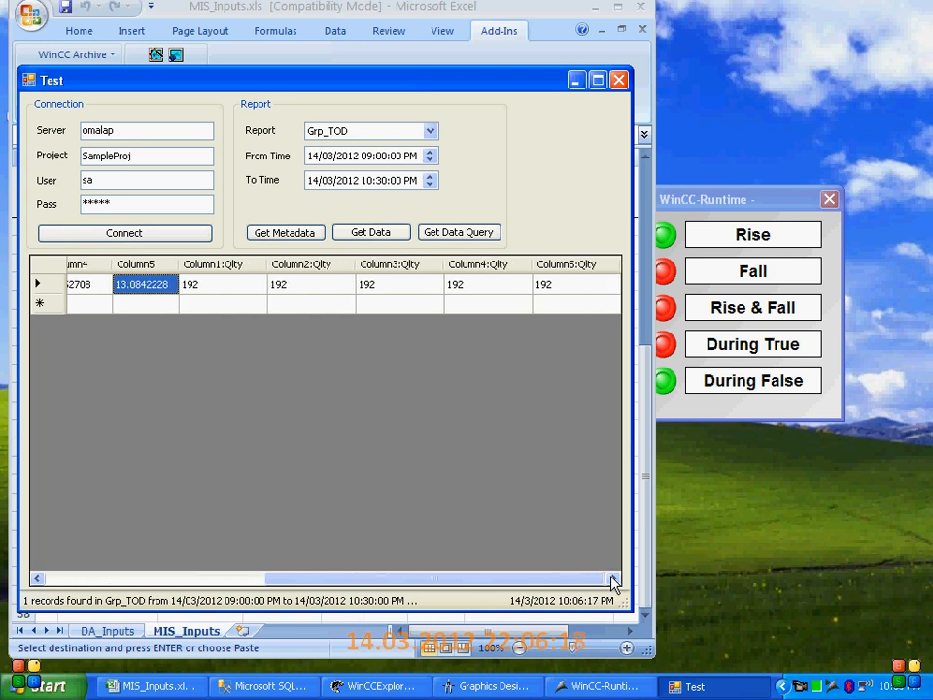
{"action": "mouse_move", "coordinate": [579, 582]}
{"action": "left_mouse_down"}
{"action": "mouse_move", "coordinate": [570, 582]}
{"action": "mouse_move", "coordinate": [594, 581]}
{"action": "left_mouse_up"}
{"action": "left_click", "coordinate": [243, 284]}
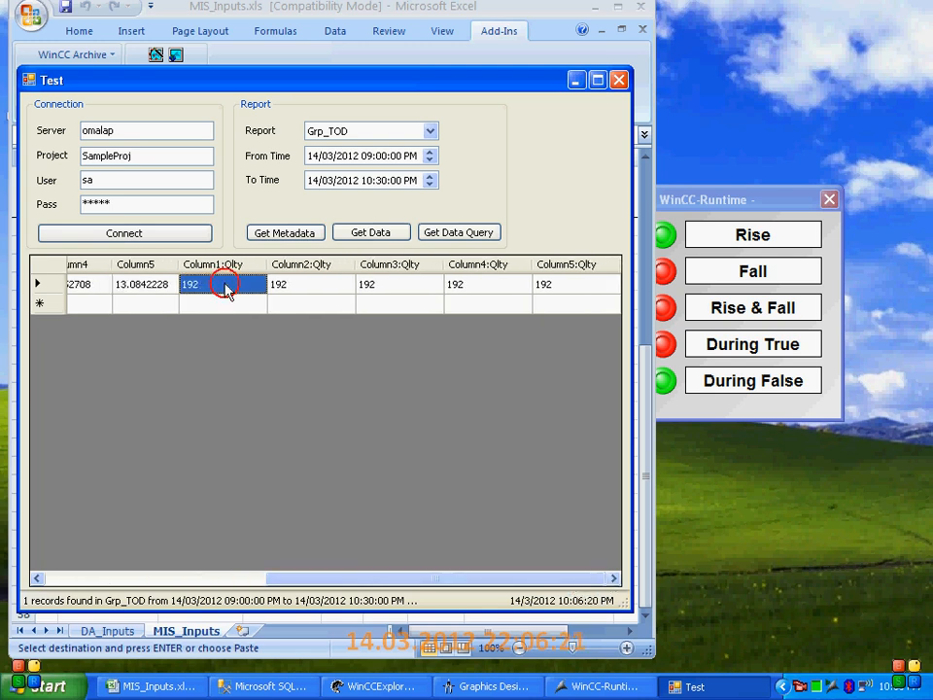
{"action": "left_click", "coordinate": [311, 286]}
{"action": "left_click_drag", "start_coordinate": [413, 584], "coordinate": [107, 588]}
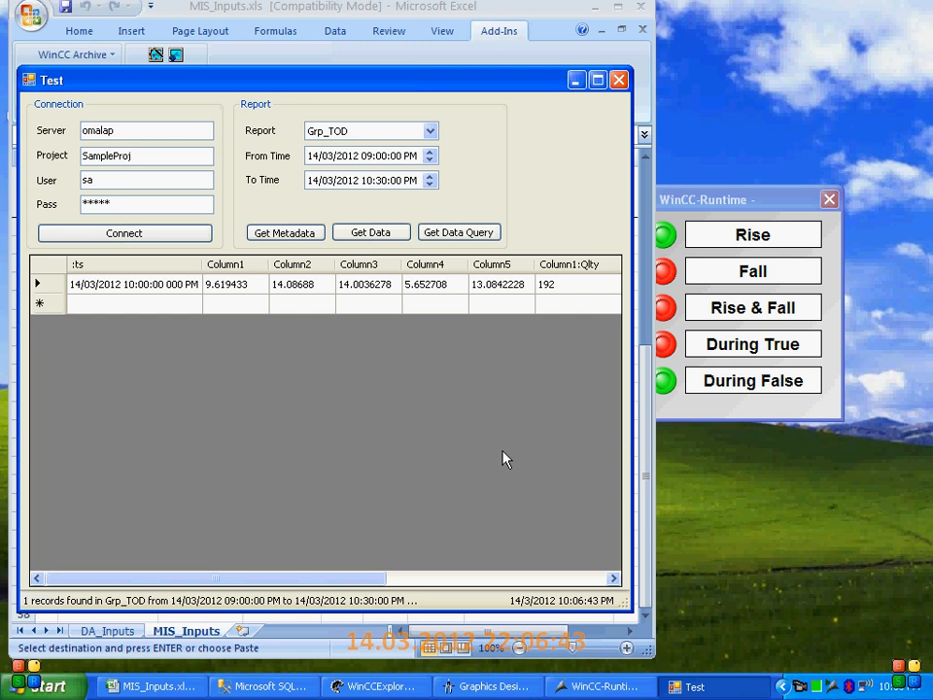
{"action": "left_click", "coordinate": [575, 79]}
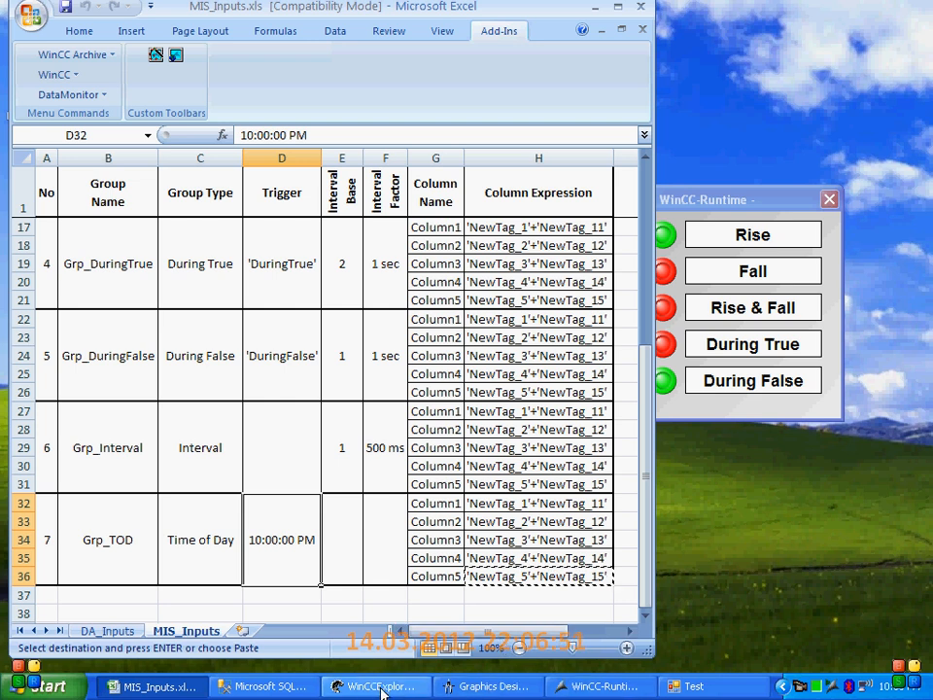
{"action": "left_click", "coordinate": [312, 687]}
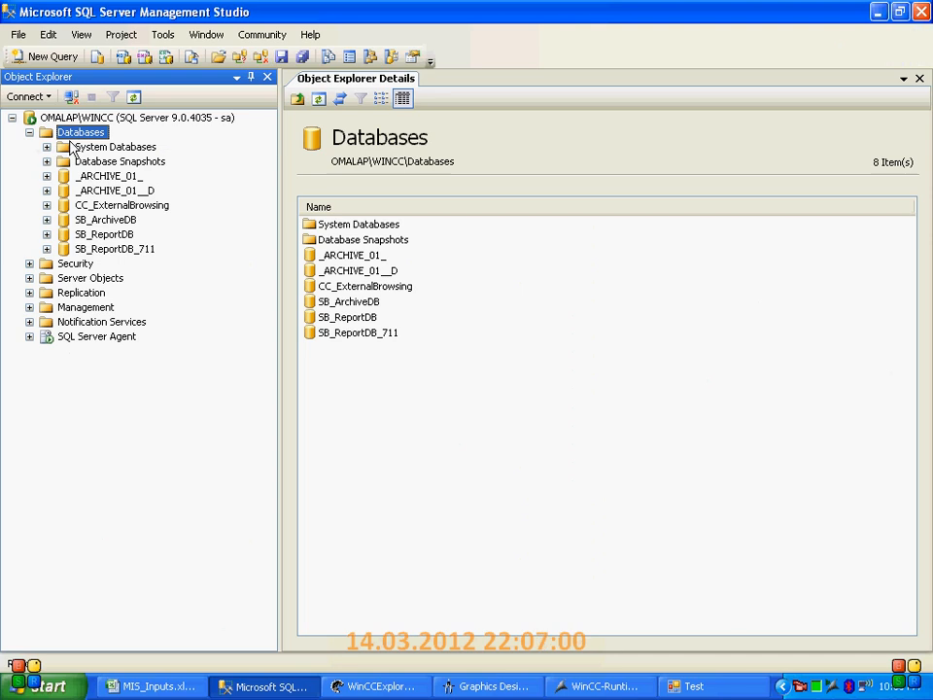
{"action": "left_click", "coordinate": [134, 97]}
{"action": "left_click", "coordinate": [165, 252]}
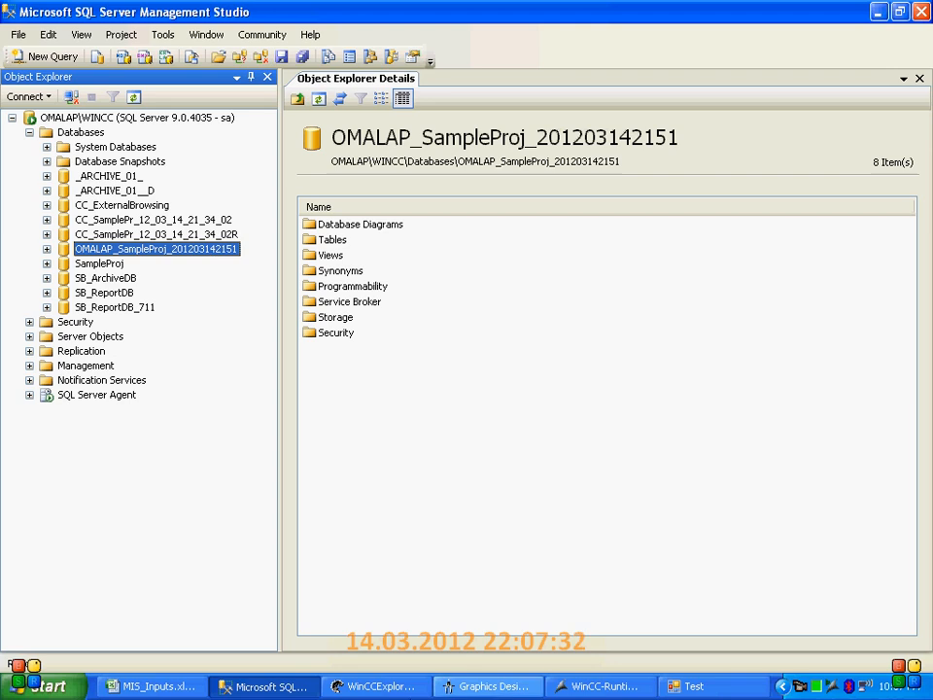
Switch to WinCCExplorer and open the Tag Logging editor of SampleProj
{"action": "left_click", "coordinate": [374, 686]}
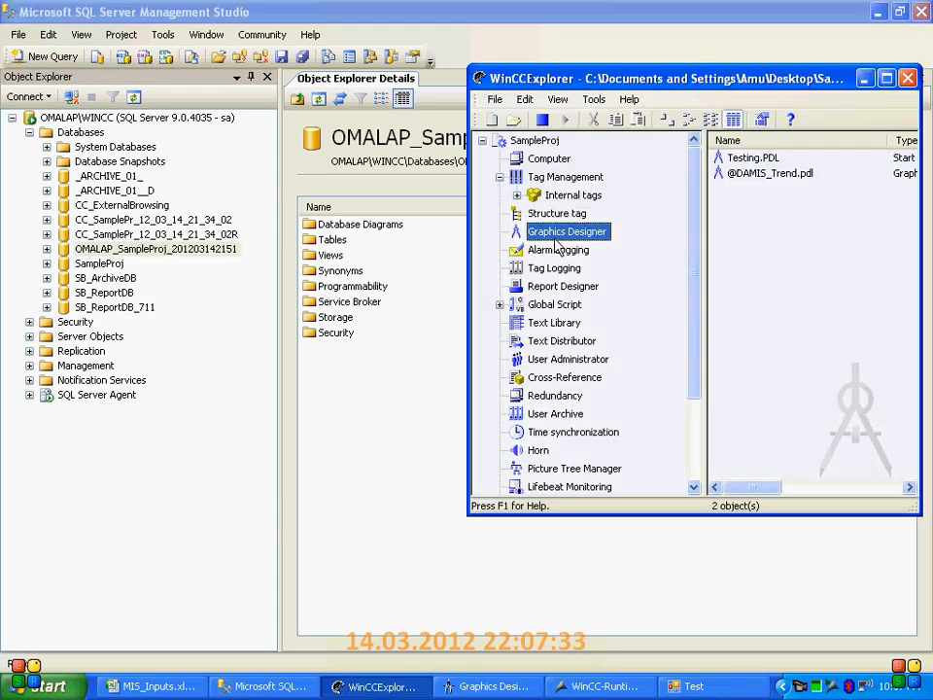
{"action": "left_click", "coordinate": [549, 329]}
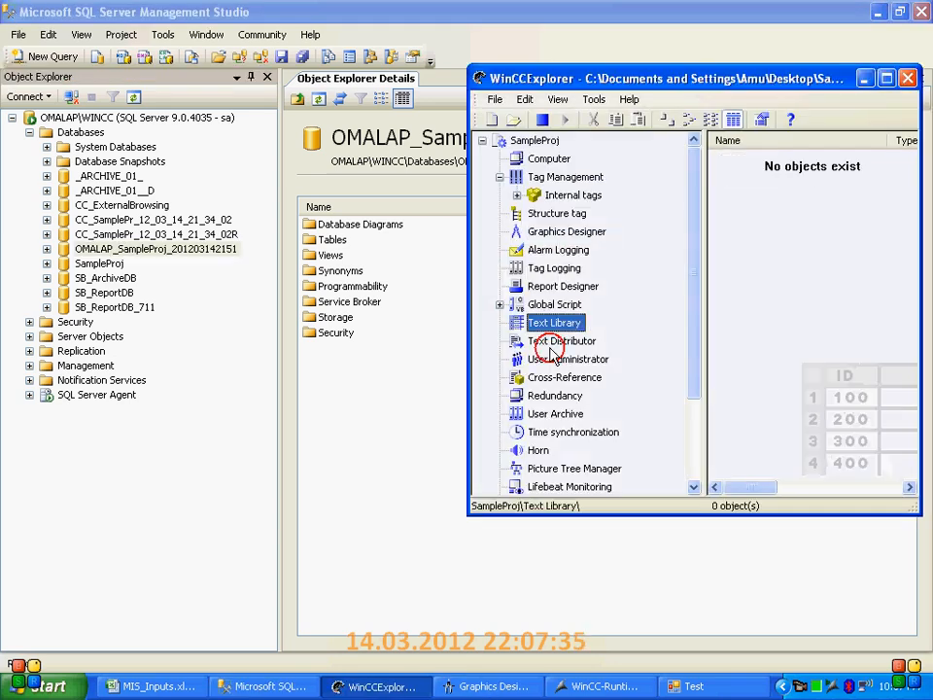
{"action": "left_click", "coordinate": [547, 270]}
{"action": "right_click", "coordinate": [549, 275]}
{"action": "left_click", "coordinate": [573, 284]}
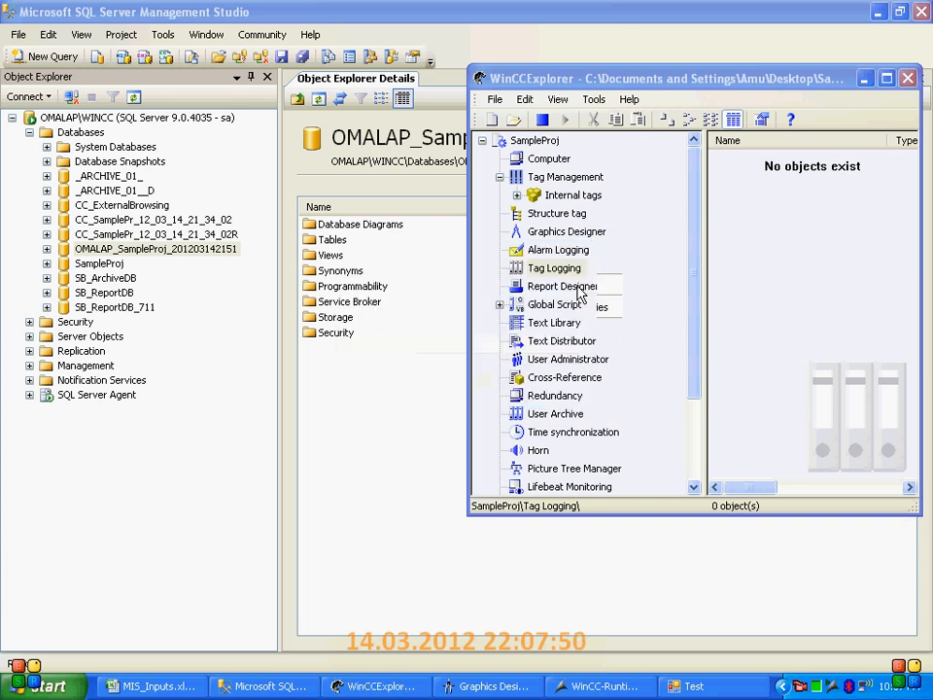
Review the segment time periods and sizes in the TagLogging Slow archive configuration, and close it without changes
{"action": "left_click", "coordinate": [133, 207]}
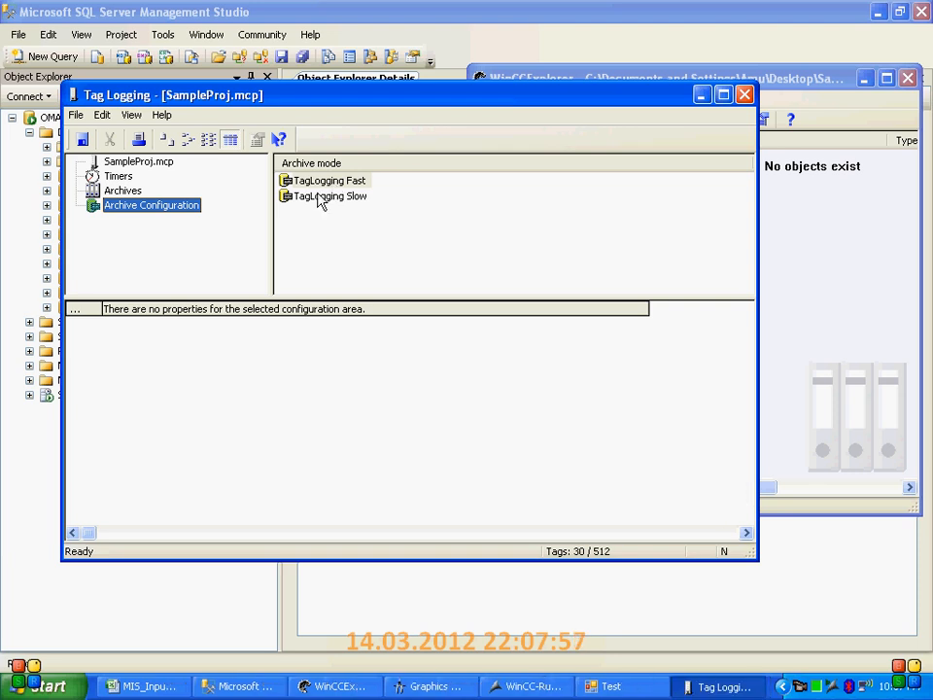
{"action": "left_click", "coordinate": [309, 200]}
{"action": "right_click", "coordinate": [309, 199]}
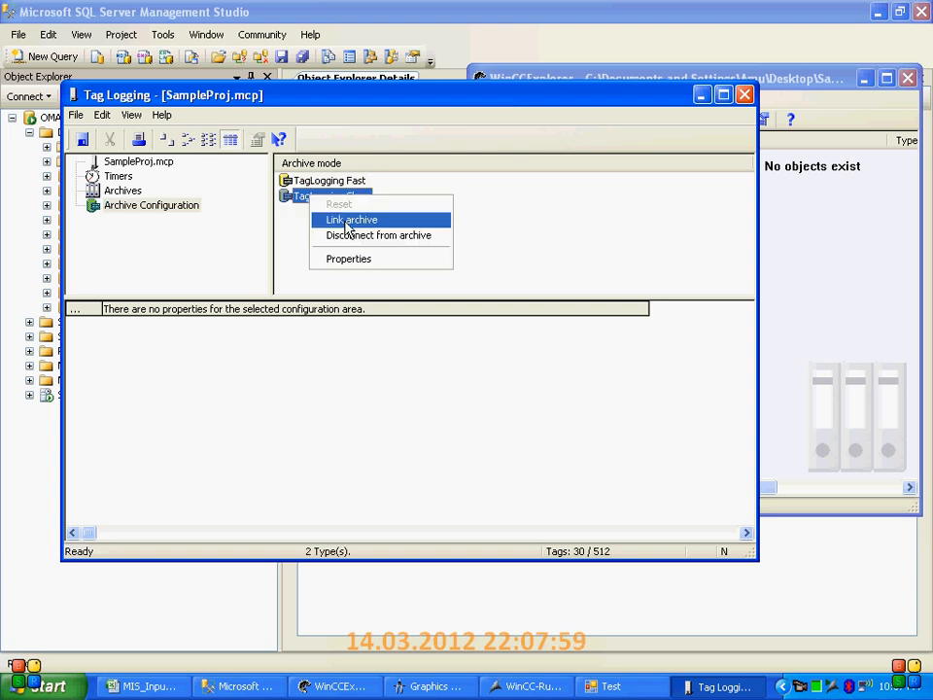
{"action": "double_click", "coordinate": [295, 202]}
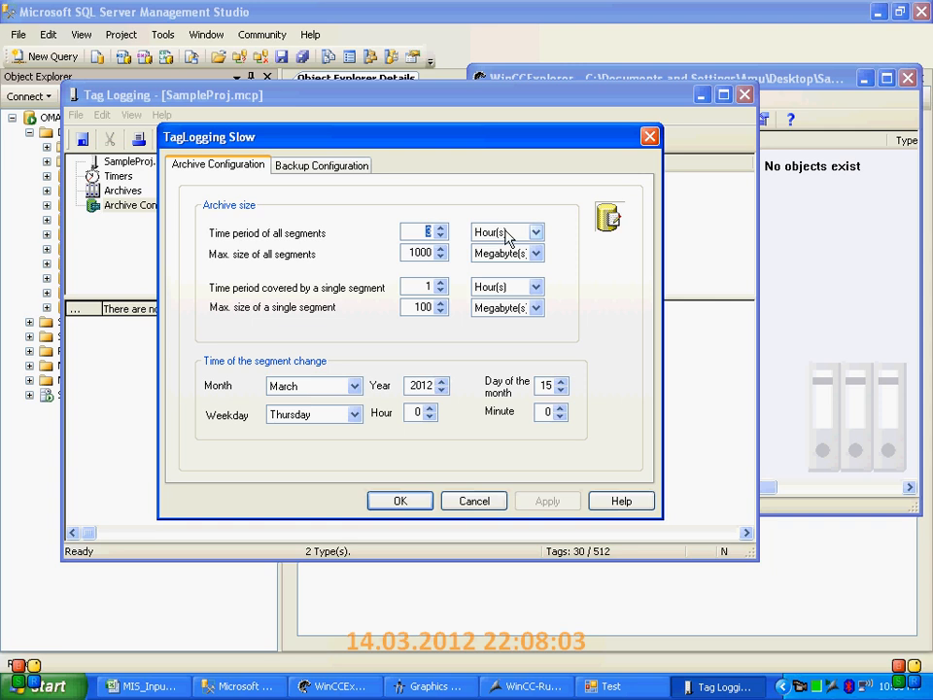
{"action": "left_click", "coordinate": [429, 290]}
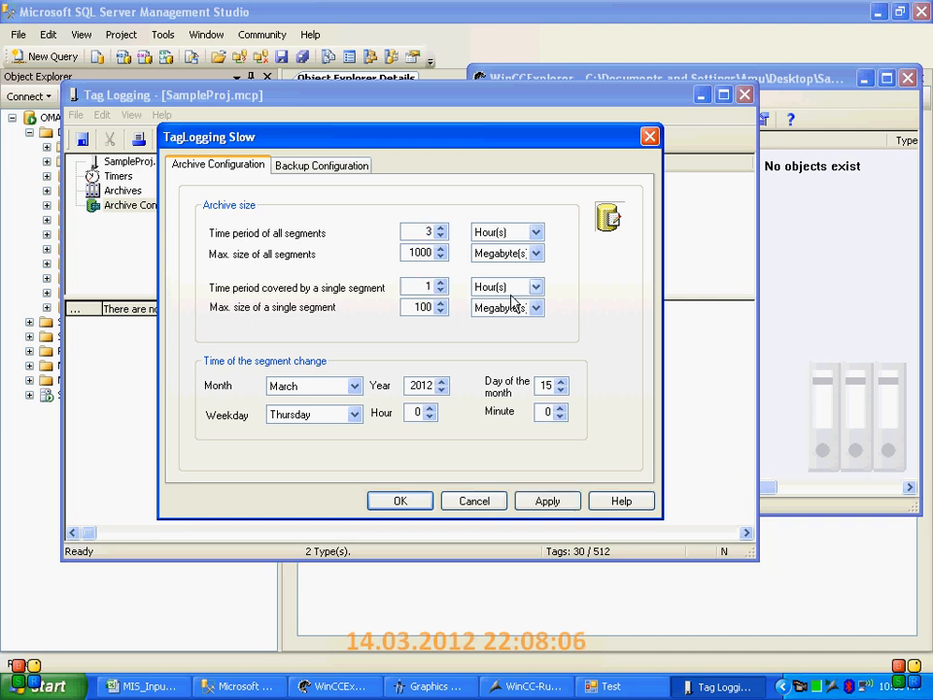
{"action": "left_click", "coordinate": [472, 503]}
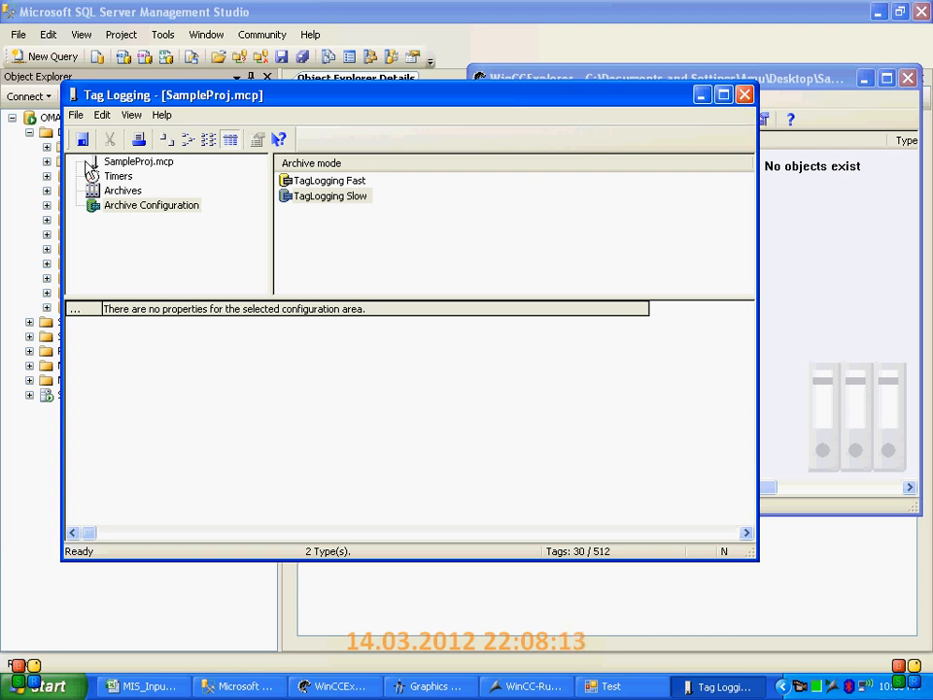
Close the Tag Logging editor, then restore down and minimize the SQL Server Management Studio window
{"action": "left_click", "coordinate": [151, 140]}
{"action": "left_click", "coordinate": [744, 94]}
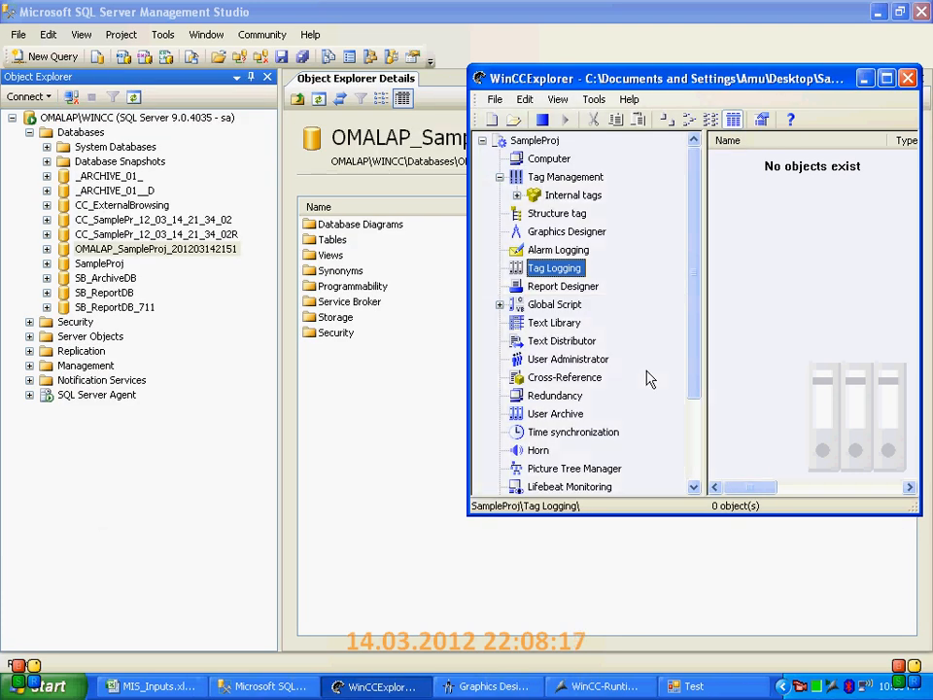
{"action": "left_click", "coordinate": [902, 15]}
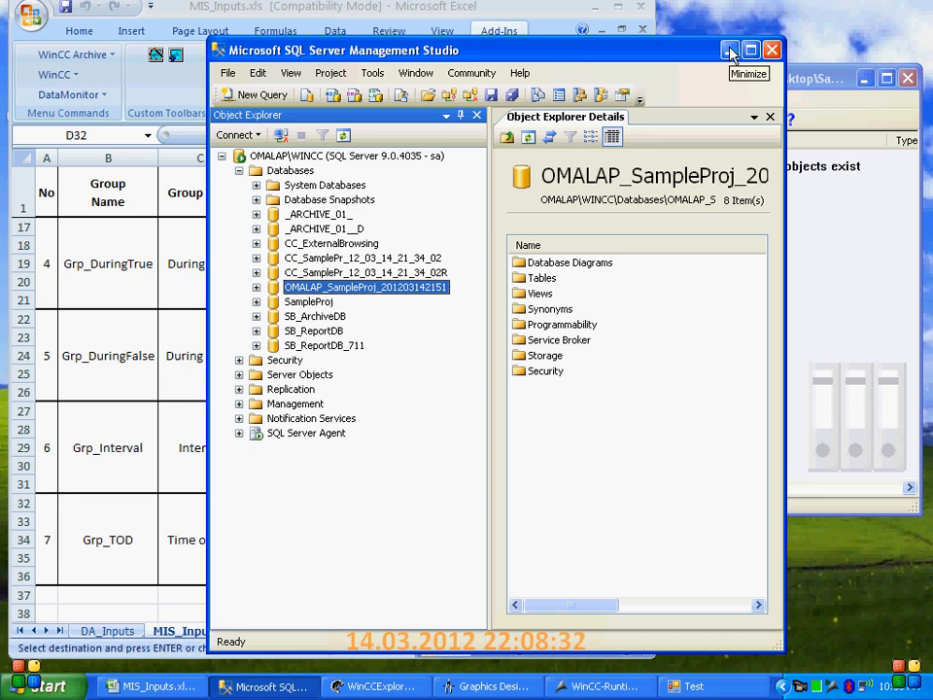
{"action": "left_click", "coordinate": [730, 53]}
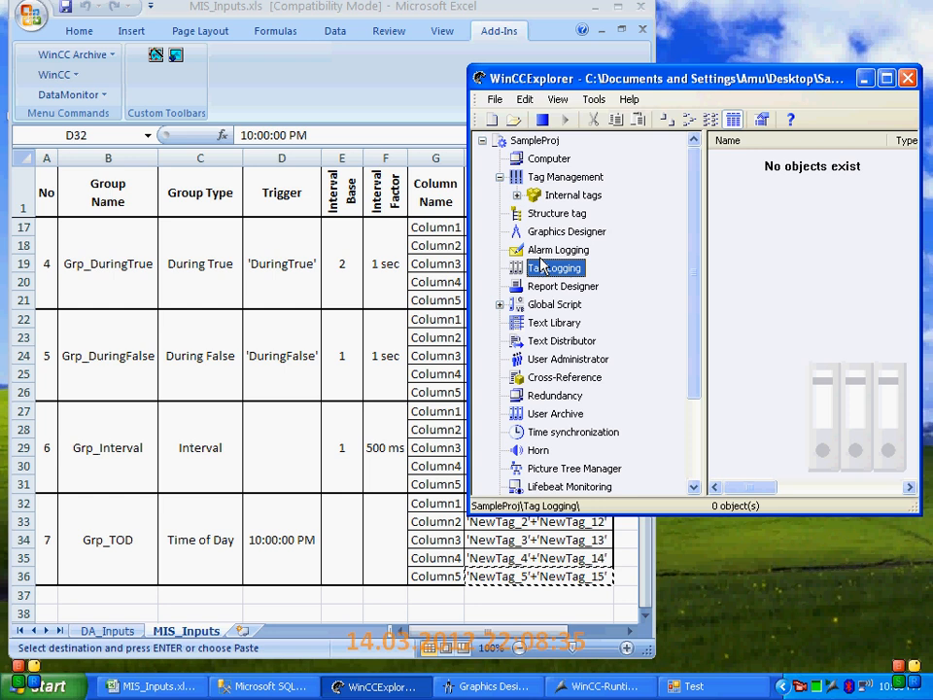
Bring the MIS_Inputs.xls workbook to the front and review the group table on the MIS_Inputs sheet
{"action": "left_click", "coordinate": [402, 9]}
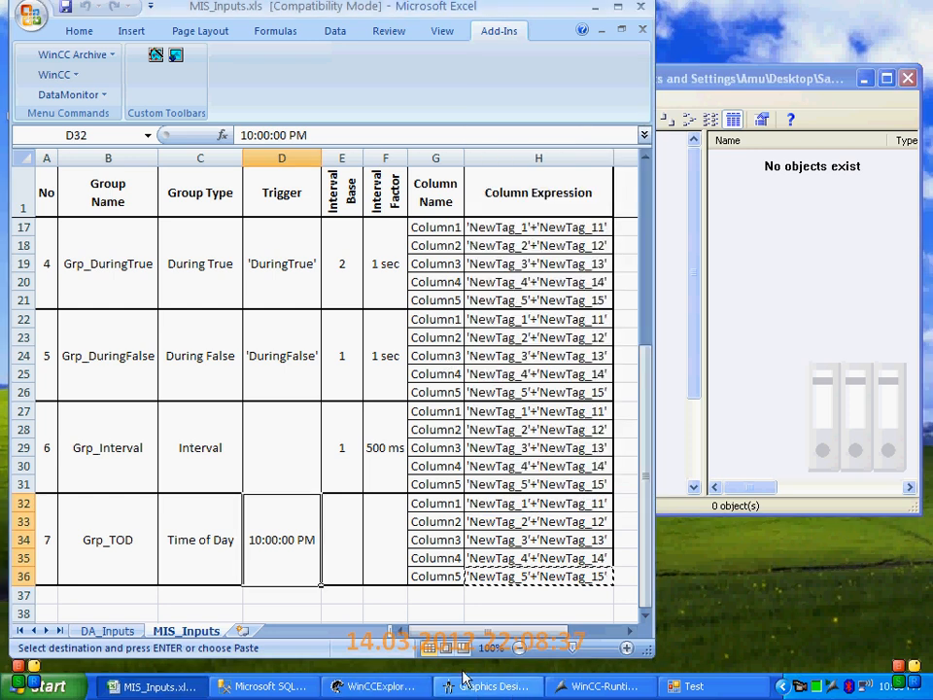
{"action": "left_click", "coordinate": [483, 465]}
{"action": "scroll", "coordinate": [483, 471], "scroll_direction": "up", "scroll_amount": 5}
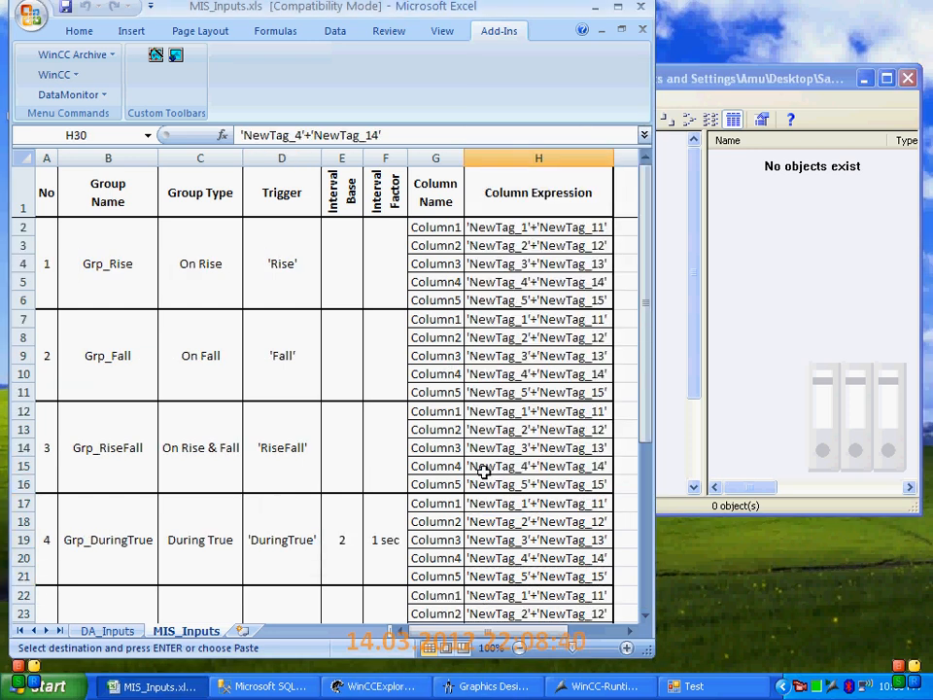
{"action": "scroll", "coordinate": [483, 471], "scroll_direction": "down", "scroll_amount": 3}
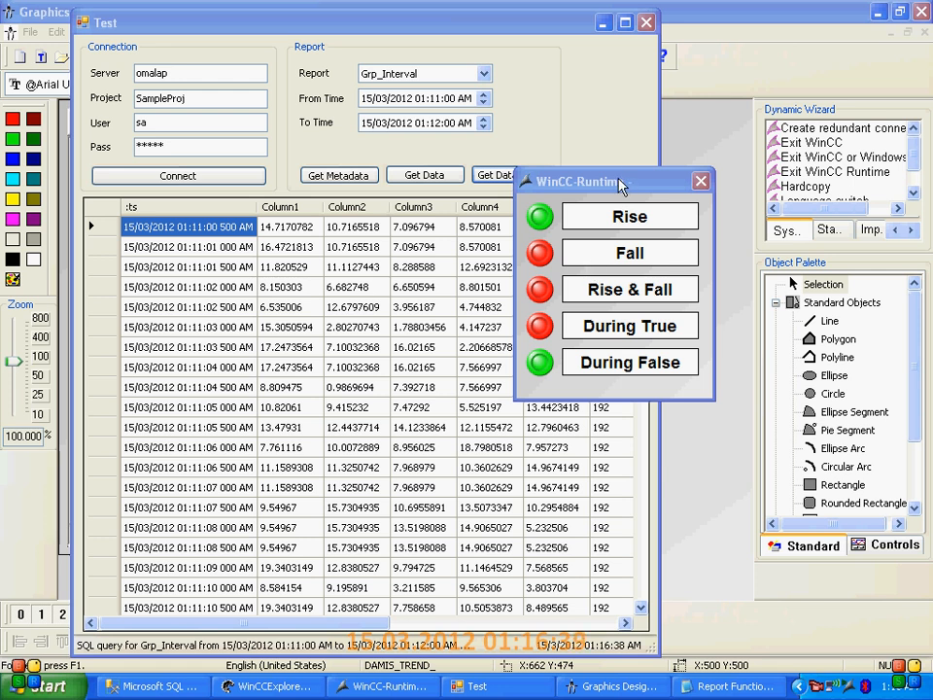
Move the WinCC-Runtime window clear of the Test window's data, minimize the Test window and switch to WinCCExplorer
{"action": "left_click_drag", "start_coordinate": [605, 177], "coordinate": [721, 188]}
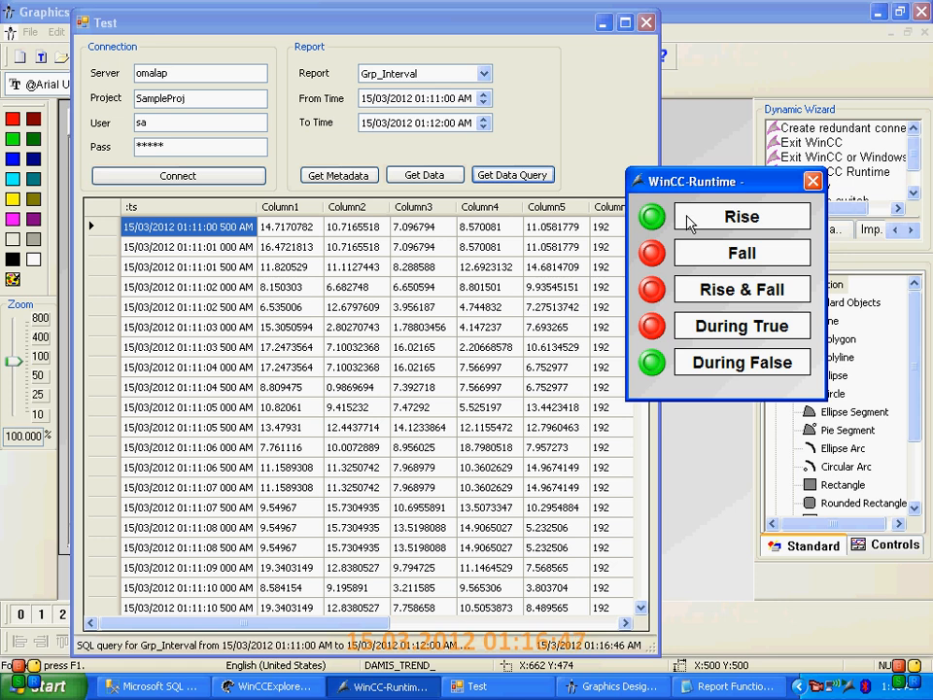
{"action": "left_click", "coordinate": [612, 21]}
{"action": "left_click", "coordinate": [251, 685]}
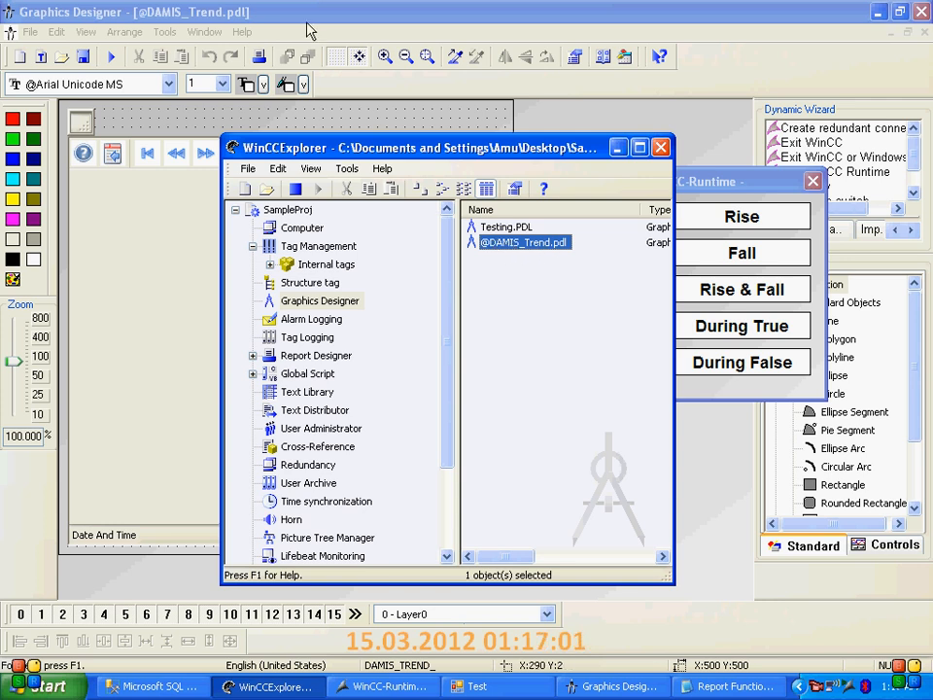
{"action": "left_click", "coordinate": [295, 64]}
{"action": "left_click", "coordinate": [224, 207]}
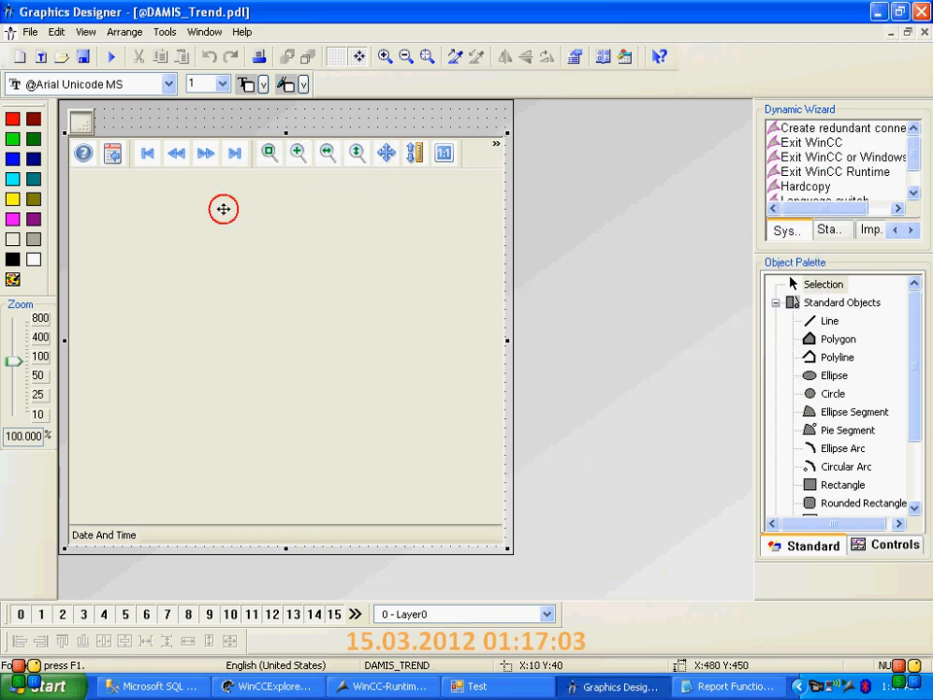
{"action": "right_click", "coordinate": [224, 208]}
{"action": "left_click", "coordinate": [292, 381]}
{"action": "left_click", "coordinate": [377, 165]}
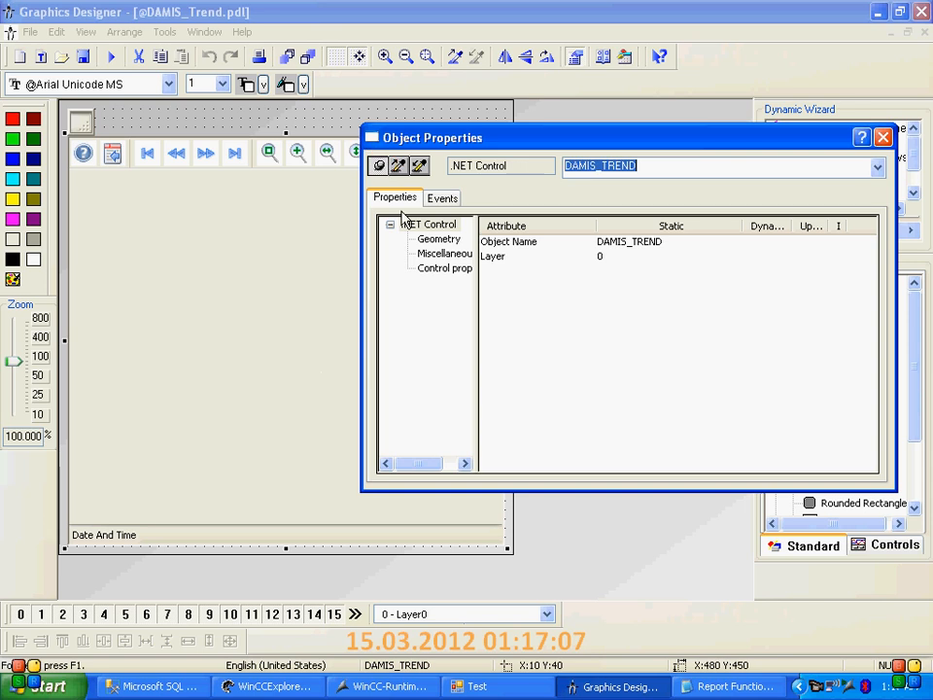
{"action": "left_click", "coordinate": [657, 246]}
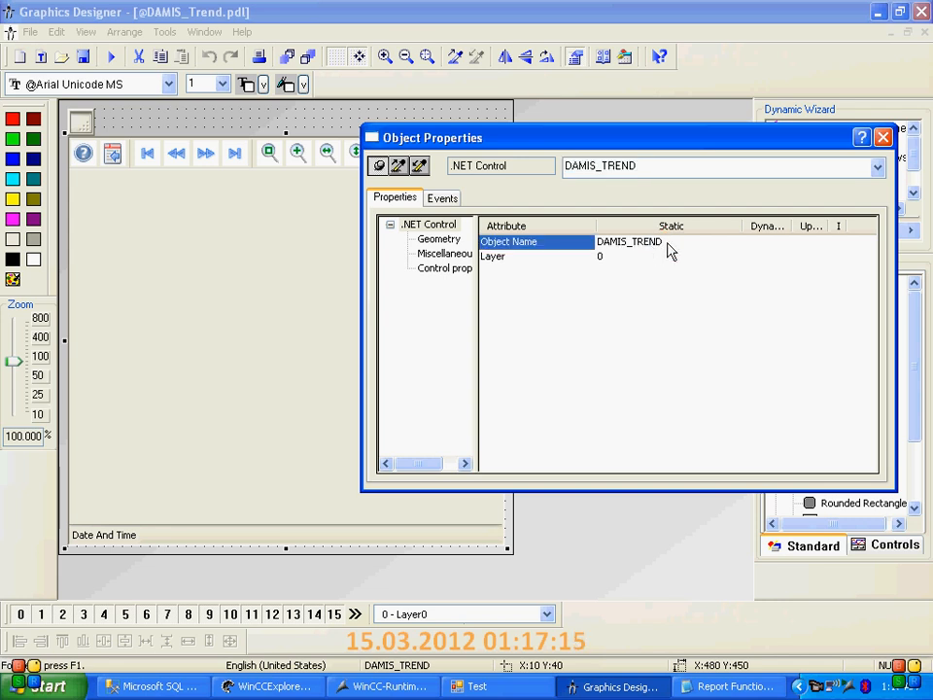
Check the object name of the small online trend control above the .NET control and open its configuration dialog
{"action": "left_click", "coordinate": [81, 120]}
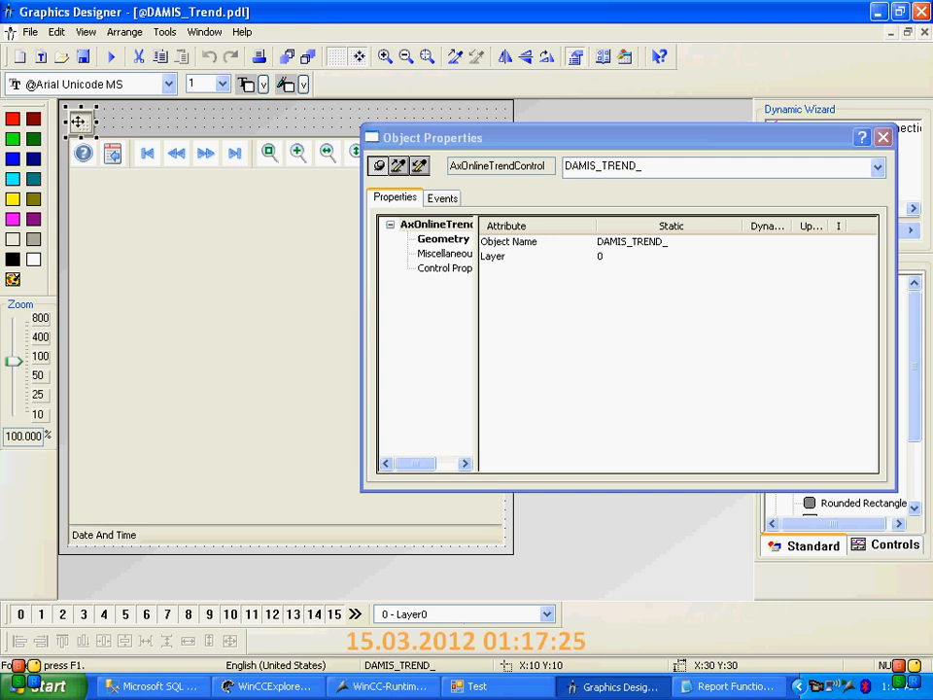
{"action": "left_click", "coordinate": [79, 121]}
{"action": "right_click", "coordinate": [85, 124]}
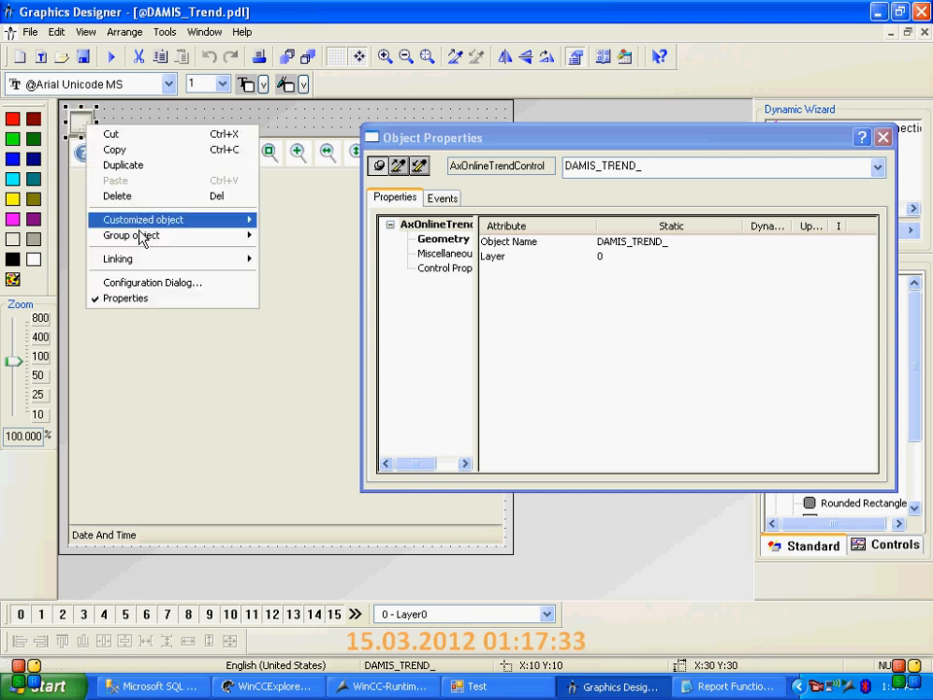
{"action": "left_click", "coordinate": [151, 283]}
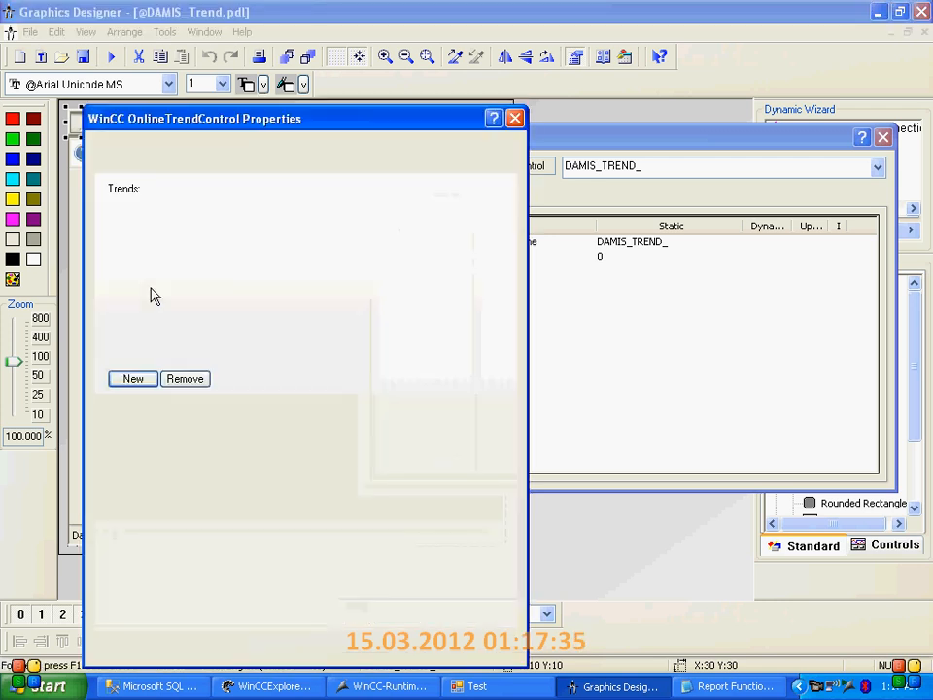
{"action": "left_click_drag", "start_coordinate": [229, 131], "coordinate": [296, 35]}
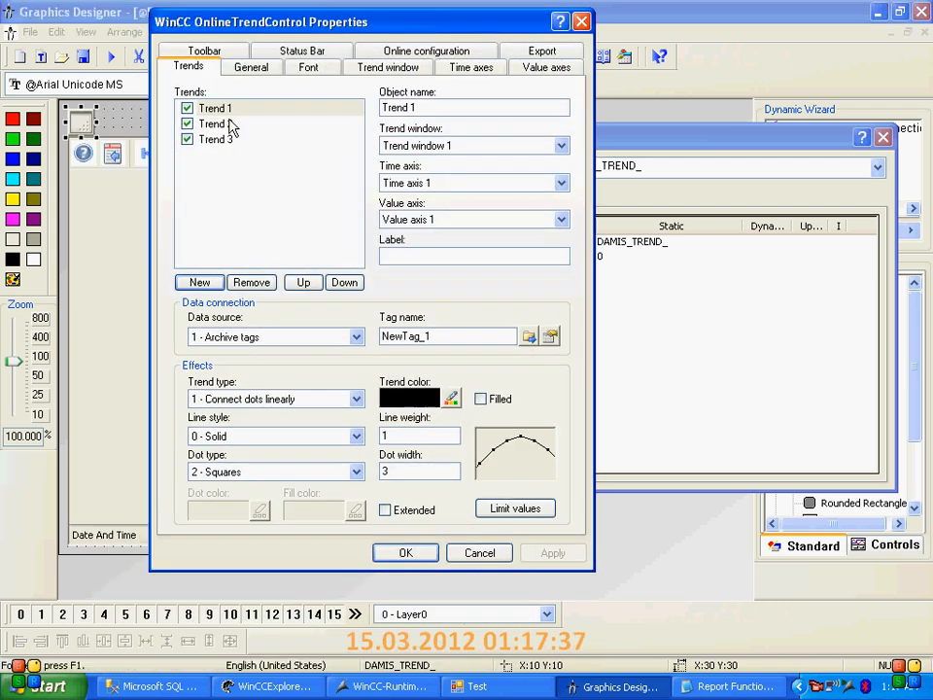
Examine the tag connections and display settings of Trend 1, Trend 2 and Trend 3 in the online trend control
{"action": "left_click", "coordinate": [229, 110]}
{"action": "left_click", "coordinate": [217, 124]}
{"action": "left_click", "coordinate": [217, 138]}
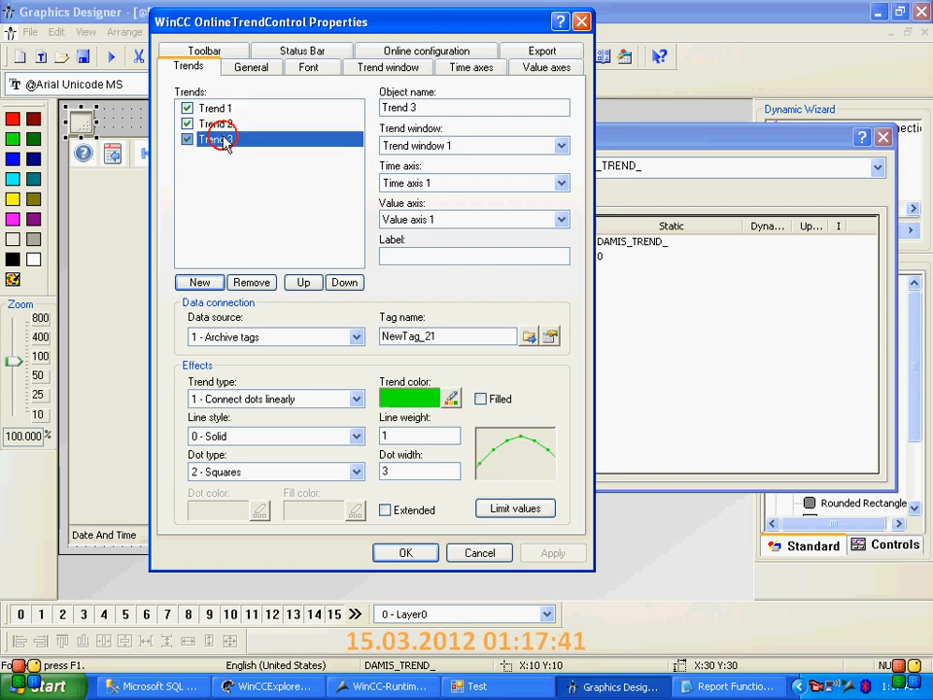
{"action": "left_click", "coordinate": [214, 108]}
{"action": "left_click", "coordinate": [220, 381]}
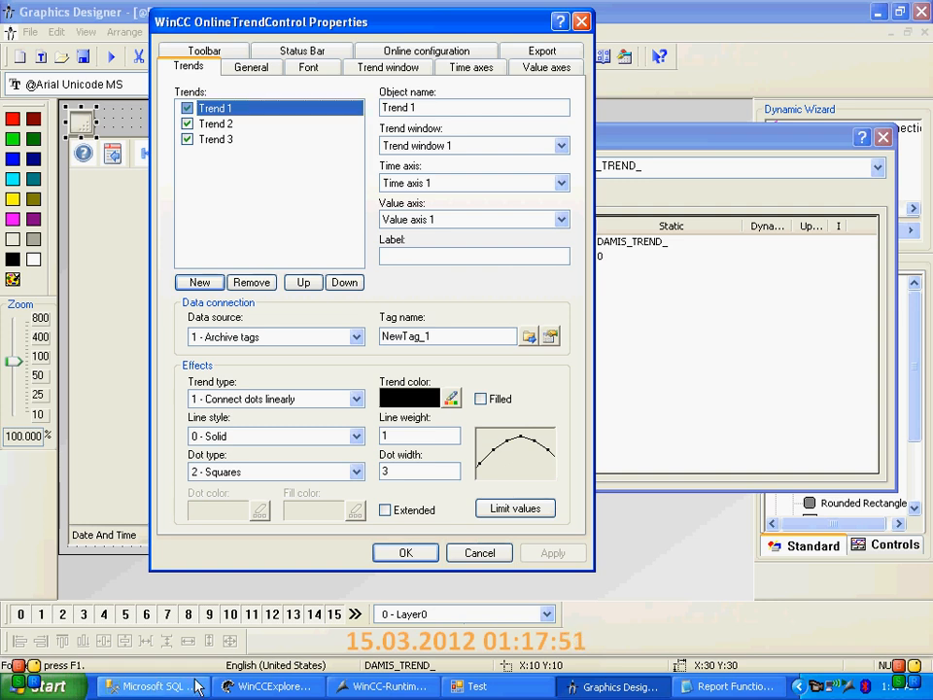
Show the desktop and open the MIS_Inputs.xls workbook from it
{"action": "key", "text": "super+d"}
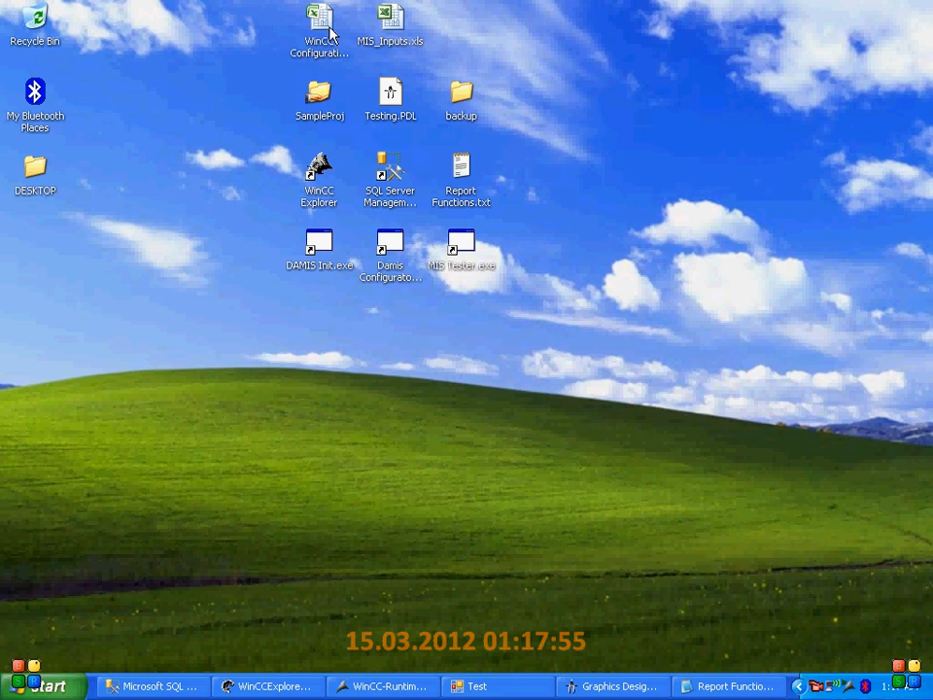
{"action": "double_click", "coordinate": [388, 19]}
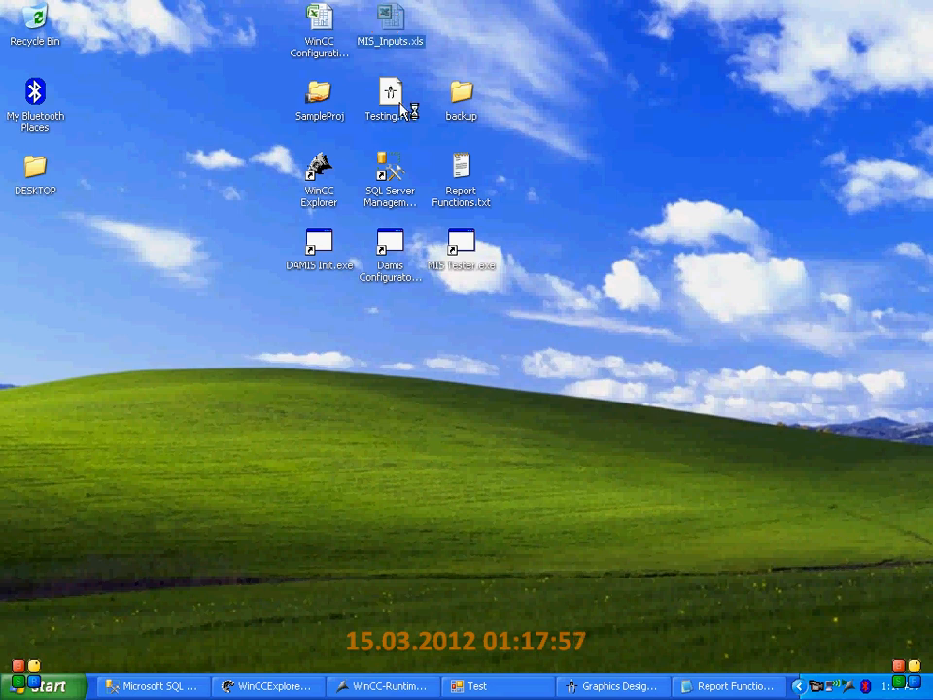
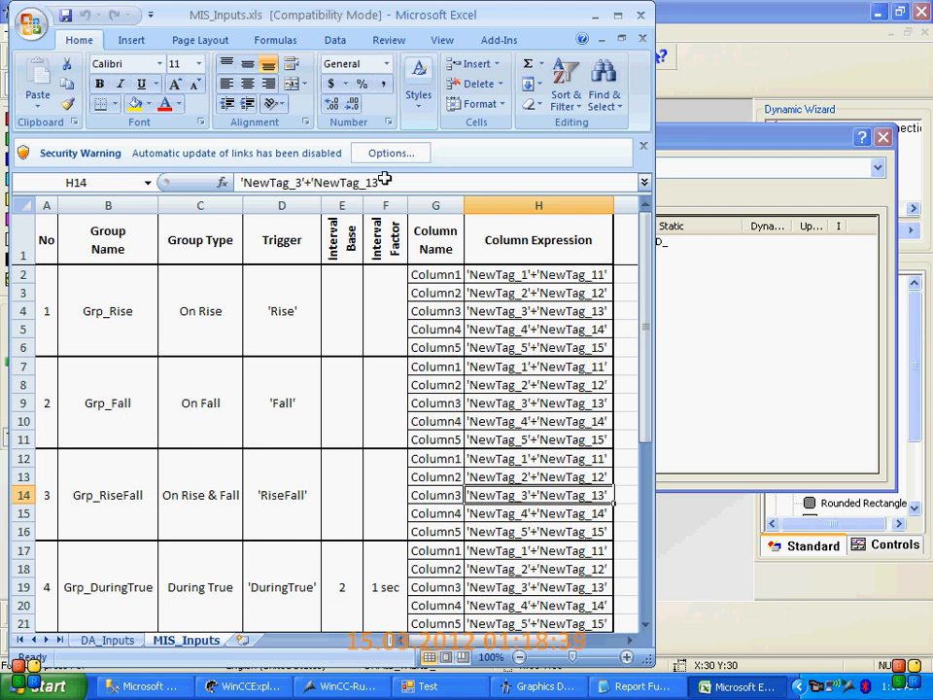
Review the archive time settings on the DA_Inputs sheet for NewTag_1 to NewTag_10, NewTag_11 to NewTag_20 and NewTag_21 to NewTag_30
{"action": "left_click", "coordinate": [108, 640]}
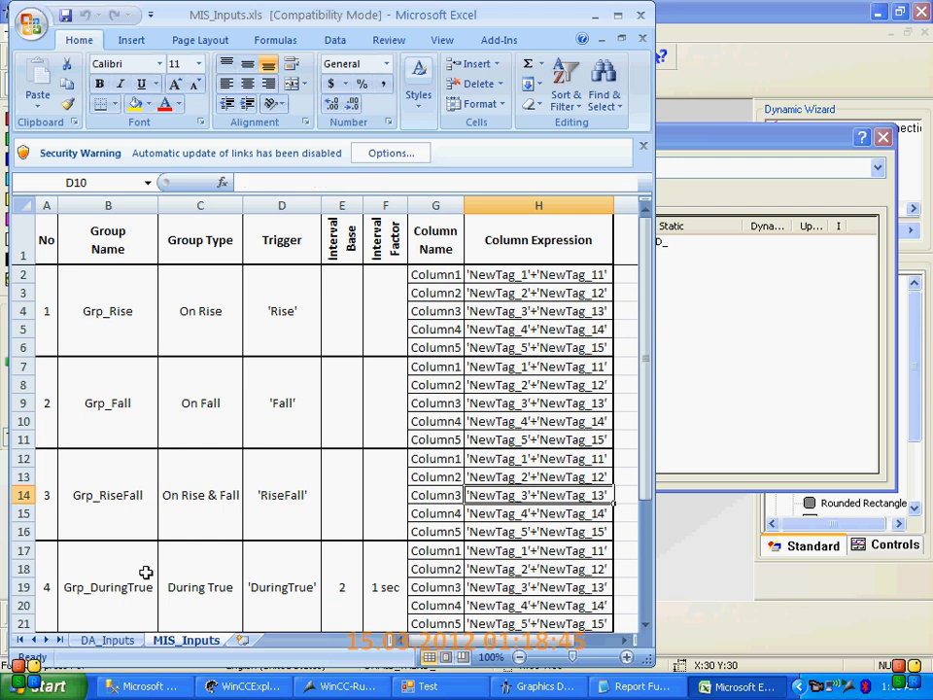
{"action": "left_click_drag", "start_coordinate": [39, 279], "coordinate": [184, 442]}
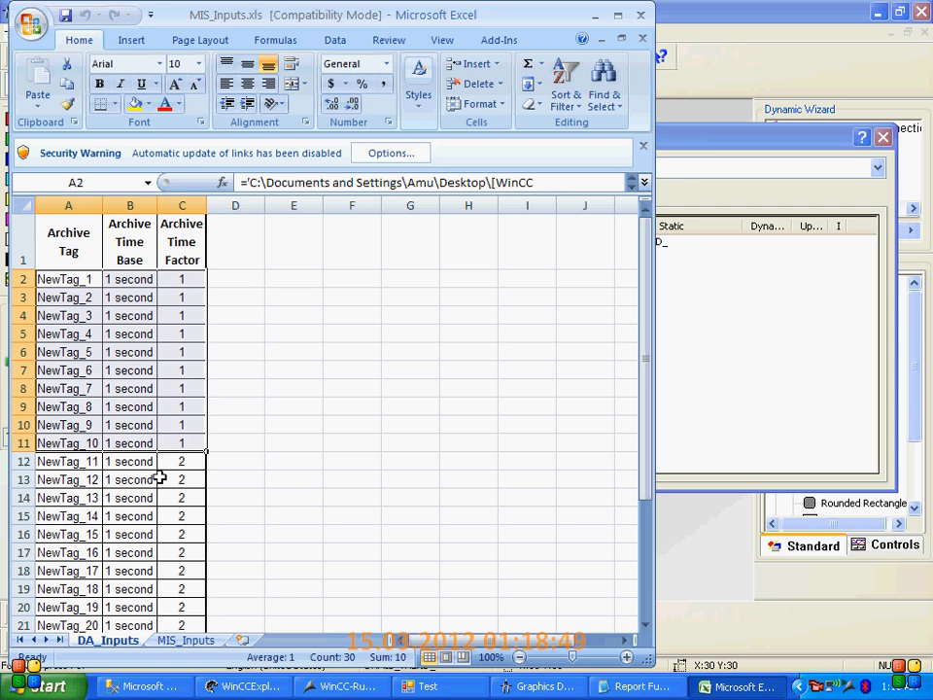
{"action": "scroll", "coordinate": [76, 372], "scroll_direction": "down", "scroll_amount": 2}
{"action": "left_click_drag", "start_coordinate": [61, 313], "coordinate": [198, 486]}
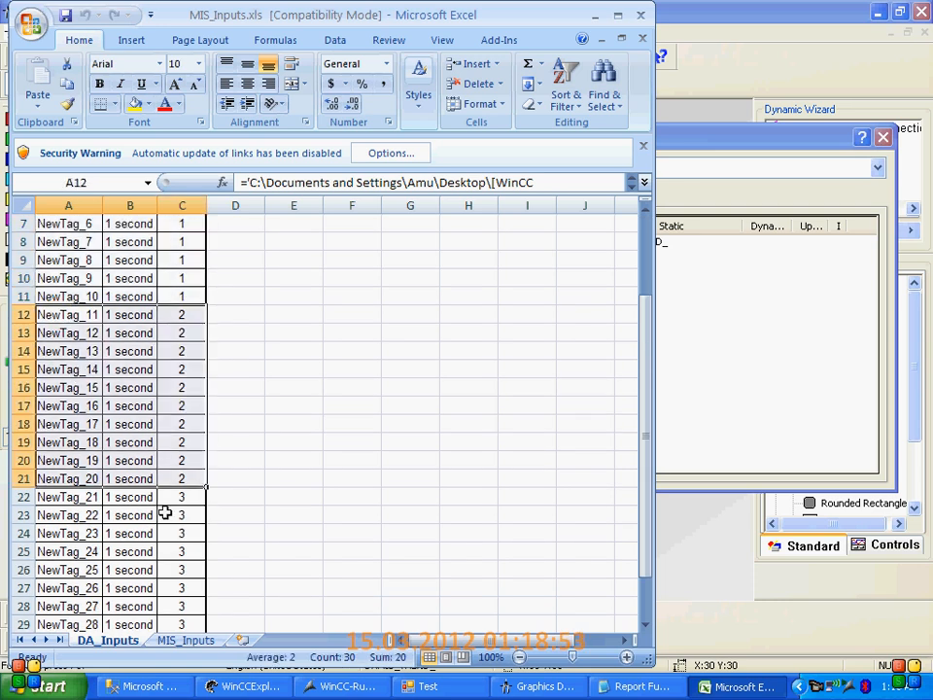
{"action": "scroll", "coordinate": [165, 512], "scroll_direction": "down", "scroll_amount": 3}
{"action": "left_click_drag", "start_coordinate": [69, 334], "coordinate": [196, 493]}
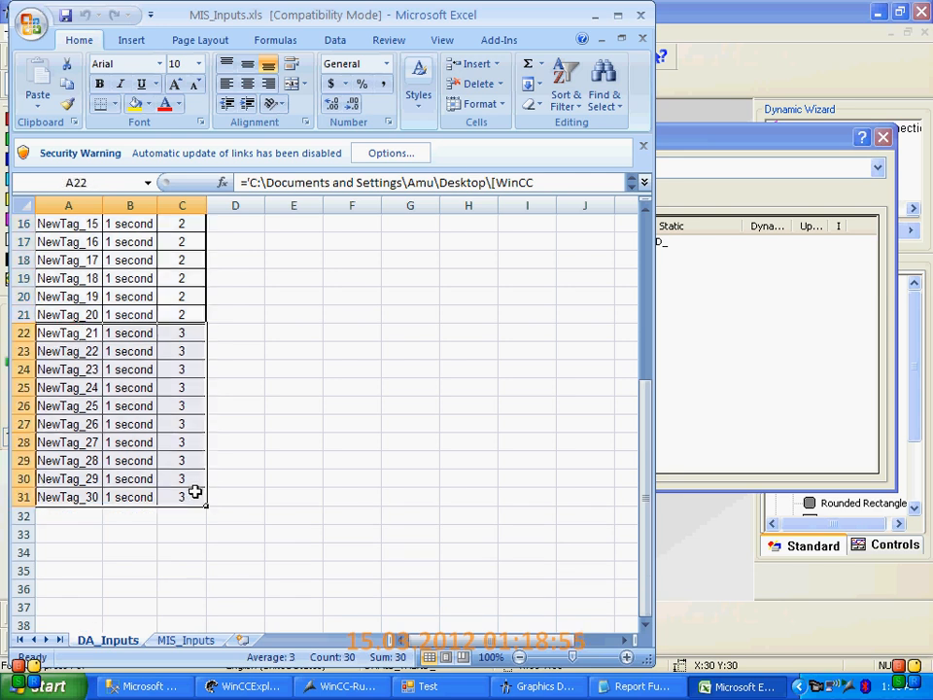
Switch back to Graphics Designer, check the archive tag names assigned to Trend 1, Trend 2 and Trend 3, and close the trend control's properties
{"action": "left_click", "coordinate": [512, 681]}
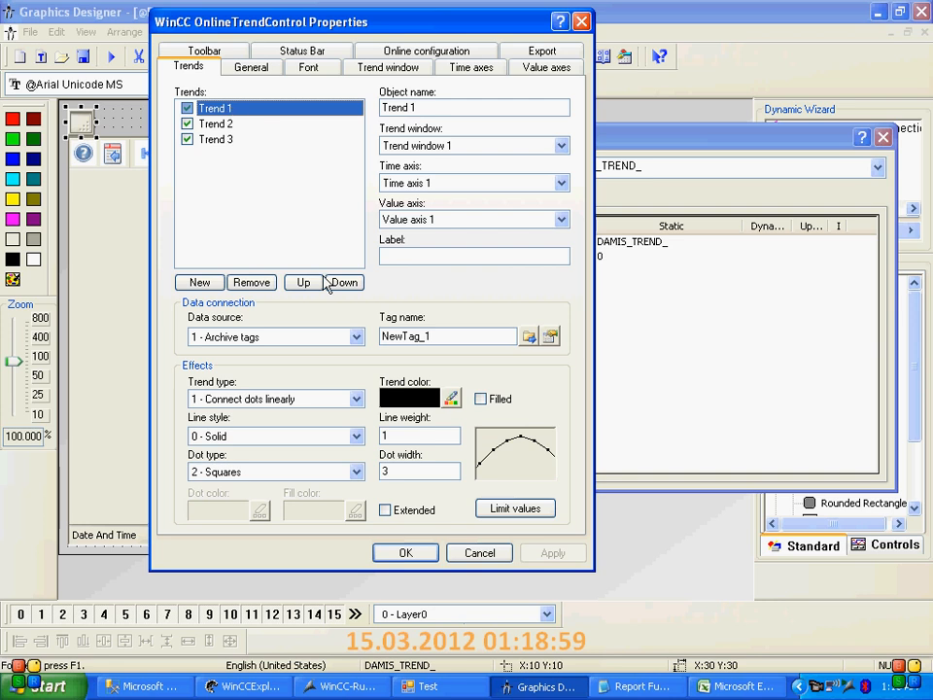
{"action": "double_click", "coordinate": [450, 336]}
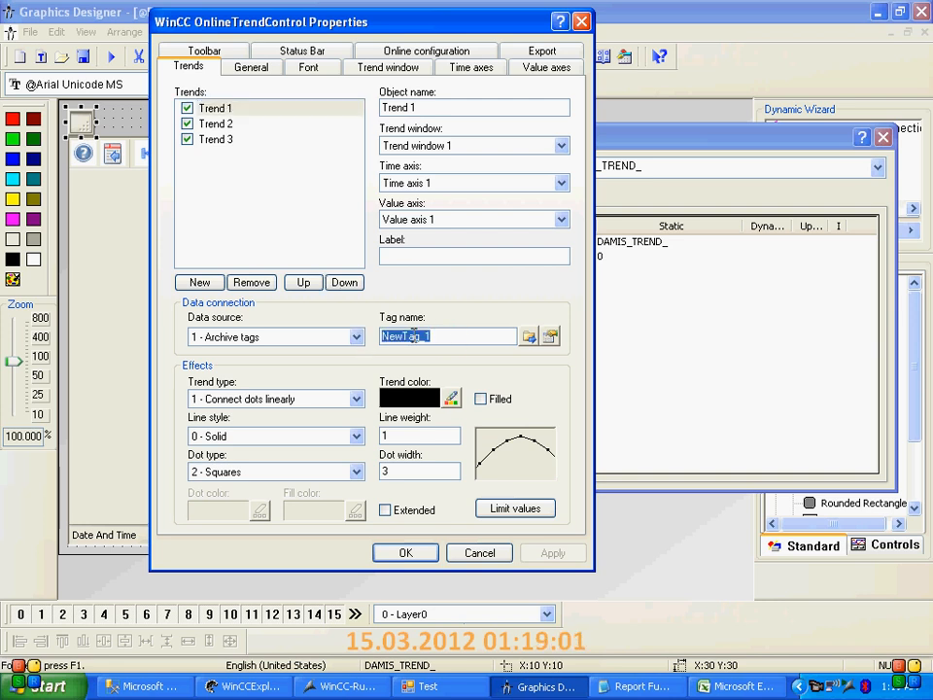
{"action": "left_click", "coordinate": [214, 125]}
{"action": "double_click", "coordinate": [440, 335]}
{"action": "left_click", "coordinate": [223, 139]}
{"action": "left_click_drag", "start_coordinate": [439, 336], "coordinate": [421, 337]}
{"action": "double_click", "coordinate": [422, 336]}
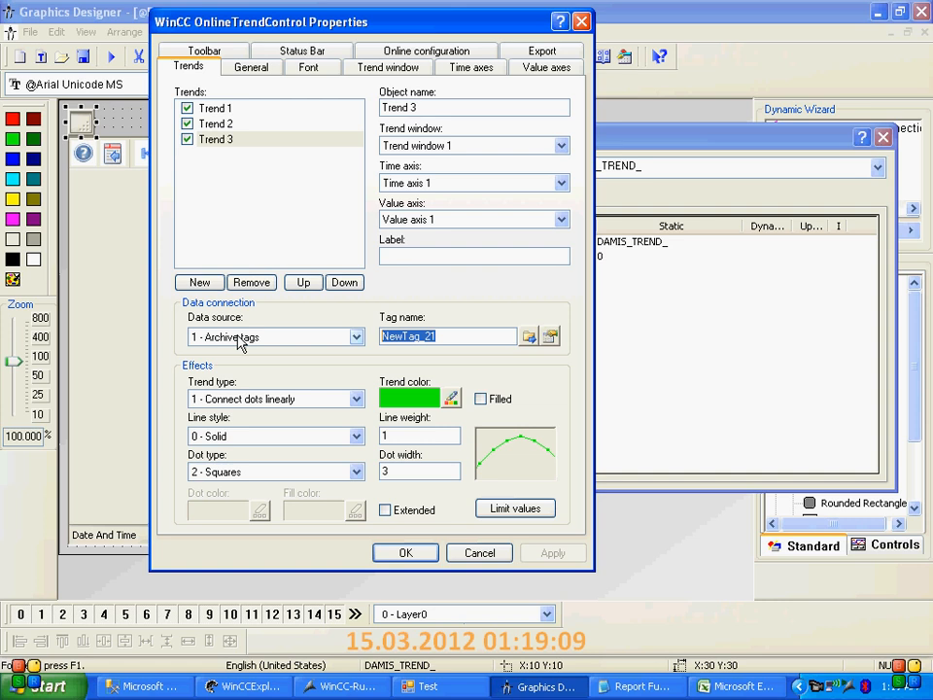
{"action": "left_click", "coordinate": [214, 123]}
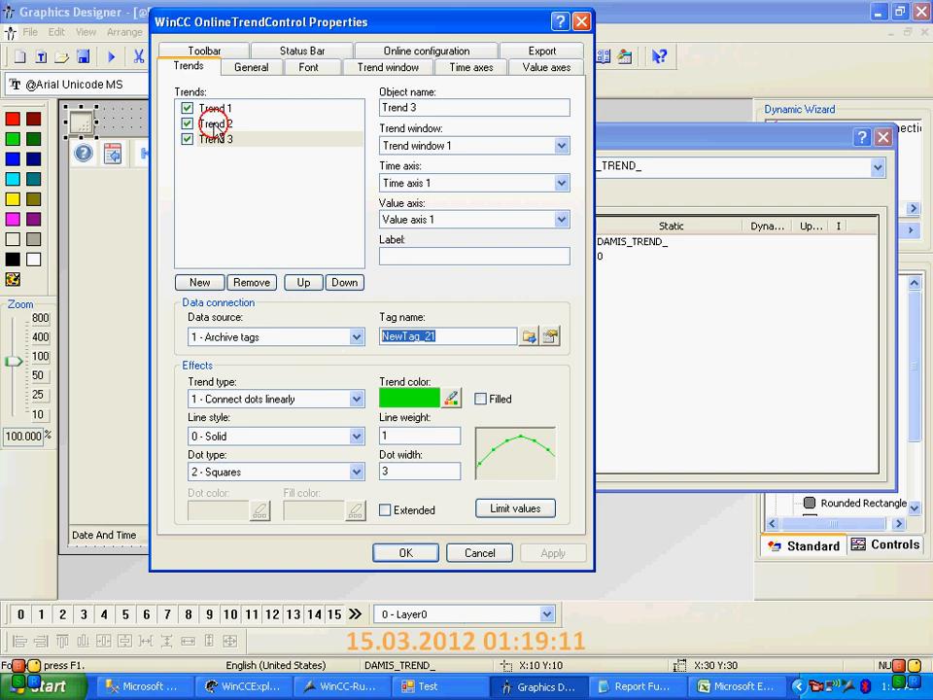
{"action": "left_click", "coordinate": [219, 109]}
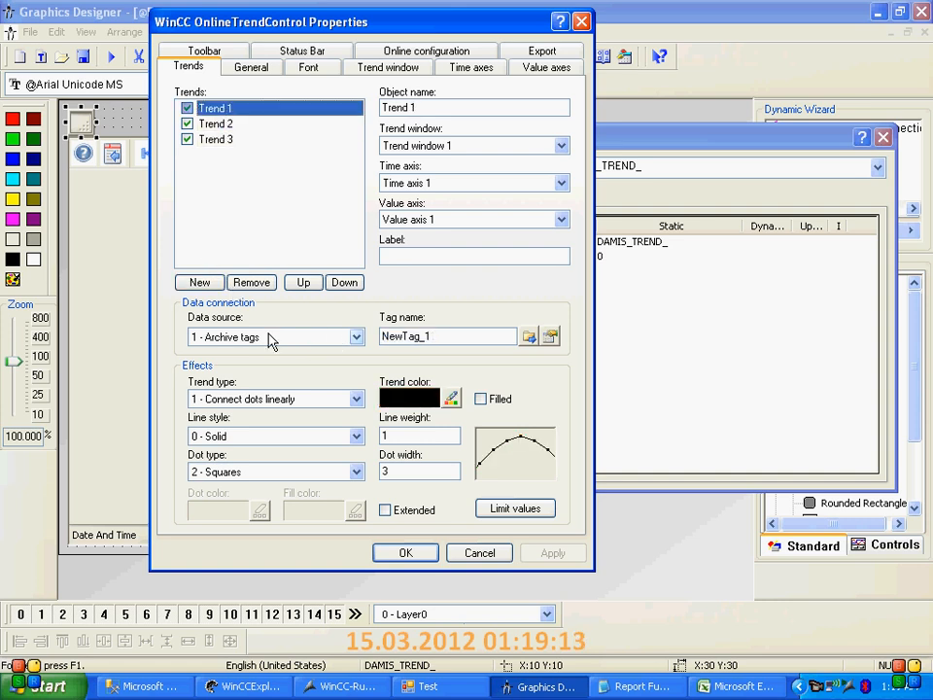
{"action": "left_click", "coordinate": [218, 123]}
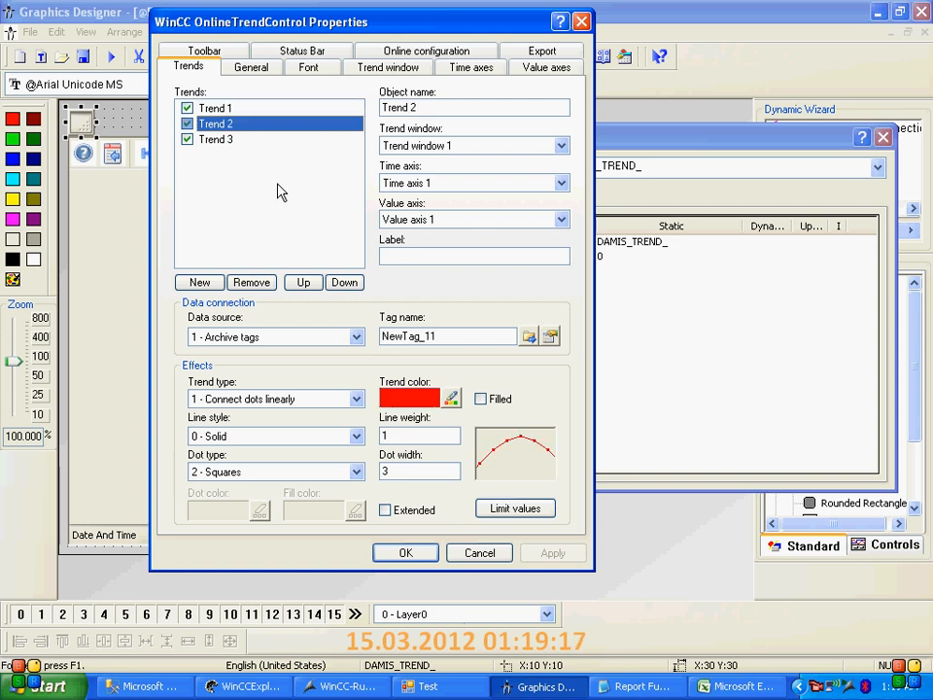
{"action": "left_click", "coordinate": [448, 335]}
{"action": "left_click_drag", "start_coordinate": [448, 334], "coordinate": [386, 335]}
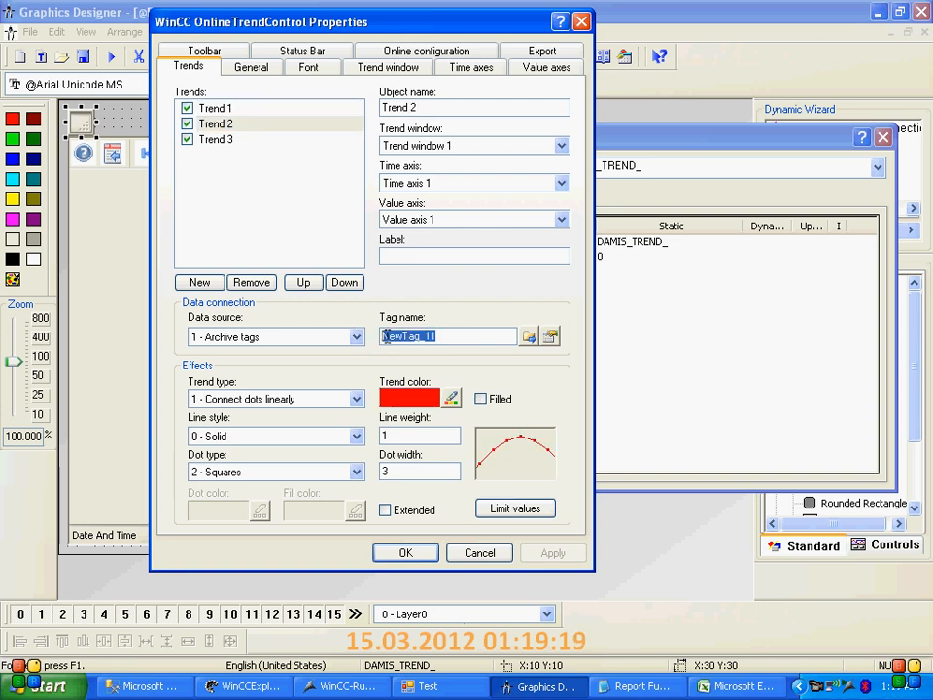
{"action": "left_click", "coordinate": [407, 553]}
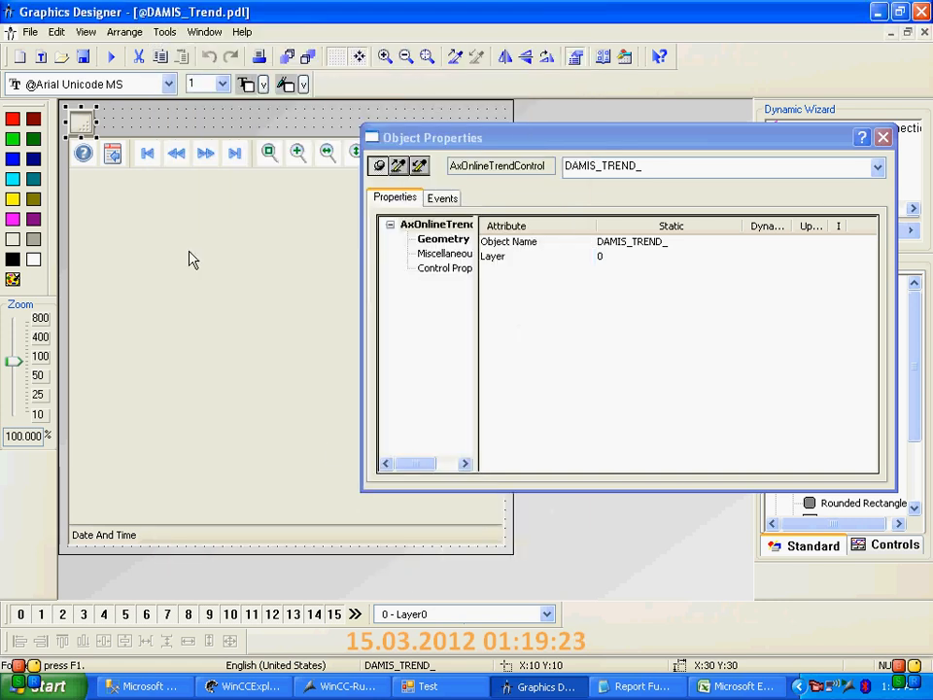
{"action": "left_click", "coordinate": [83, 56]}
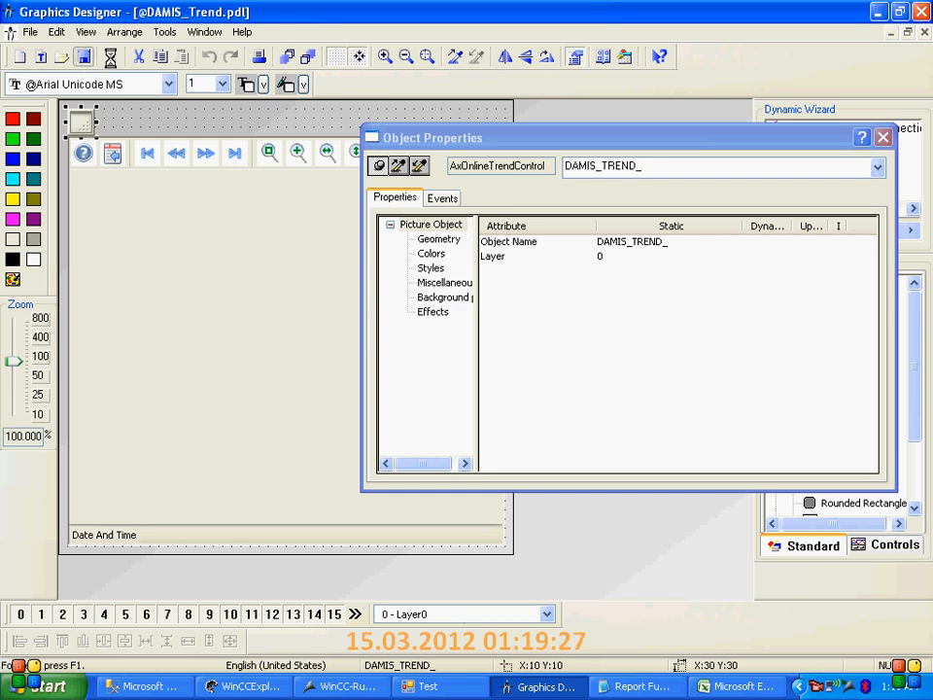
{"action": "left_click", "coordinate": [110, 58]}
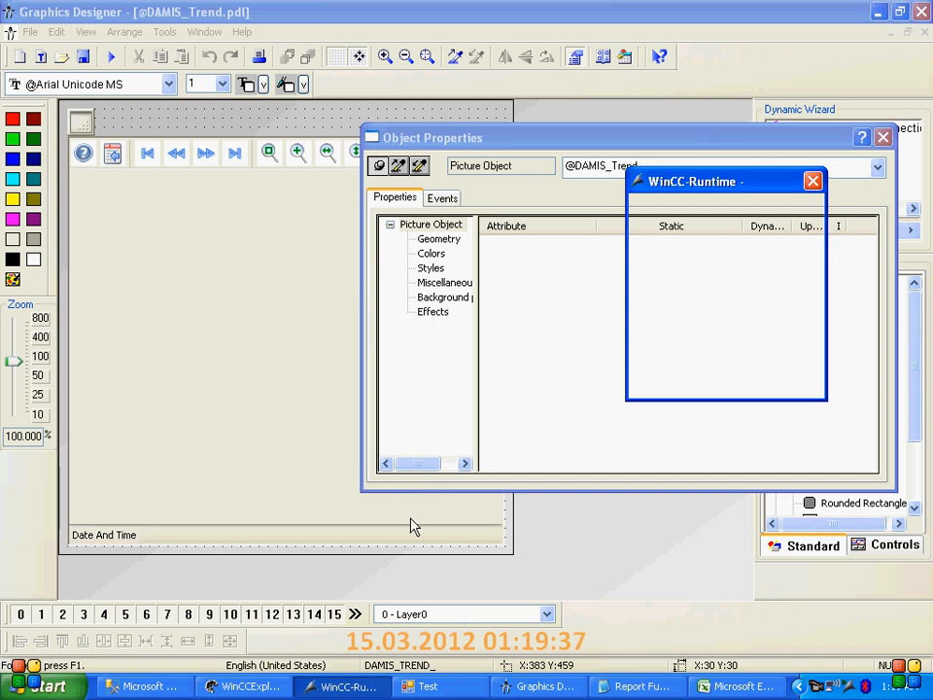
{"action": "left_click", "coordinate": [696, 173]}
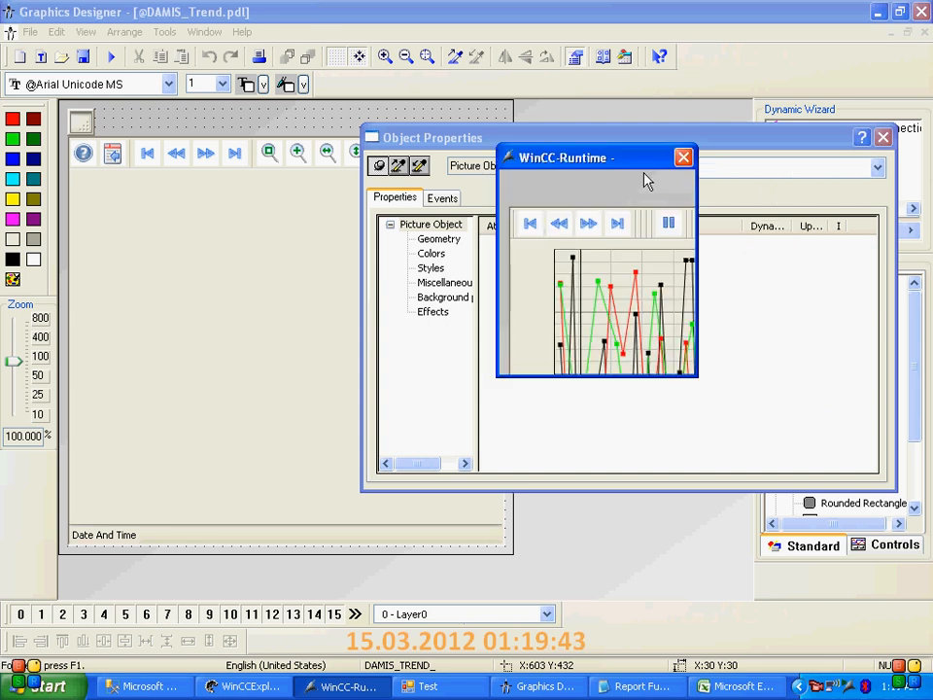
{"action": "left_click_drag", "start_coordinate": [598, 160], "coordinate": [466, 84]}
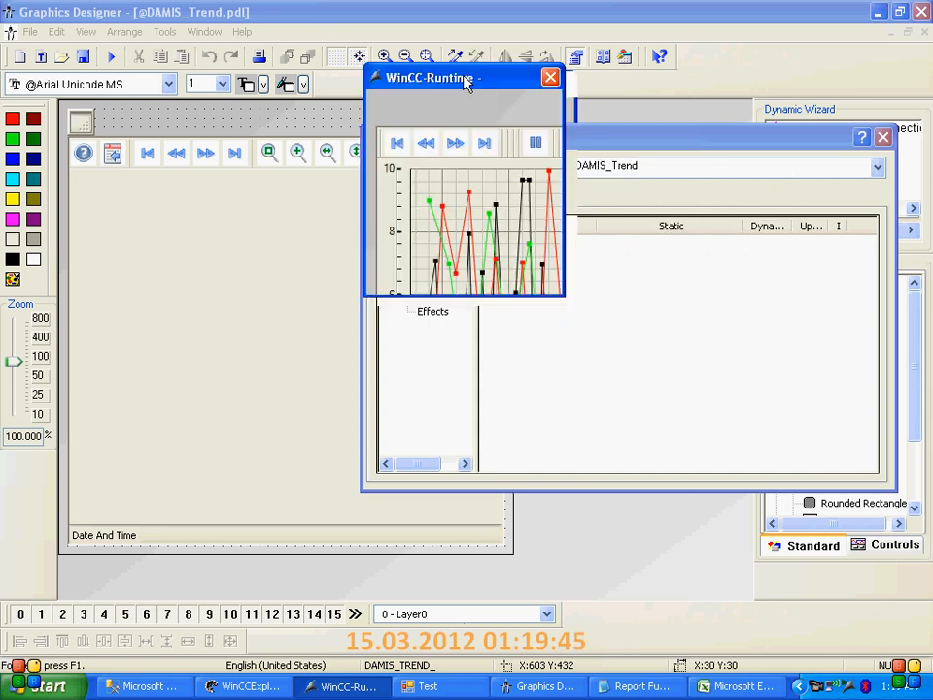
{"action": "left_click_drag", "start_coordinate": [565, 296], "coordinate": [832, 560]}
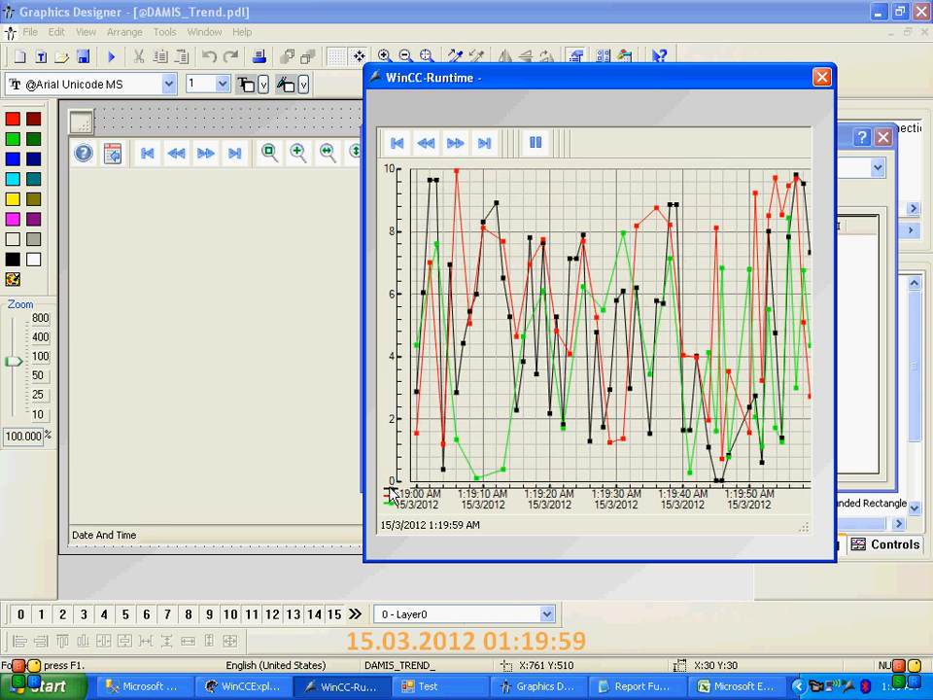
Check the tags in the runtime trend legend, pause the trend to browse previous and next data records, and resume live updating
{"action": "mouse_move", "coordinate": [390, 488]}
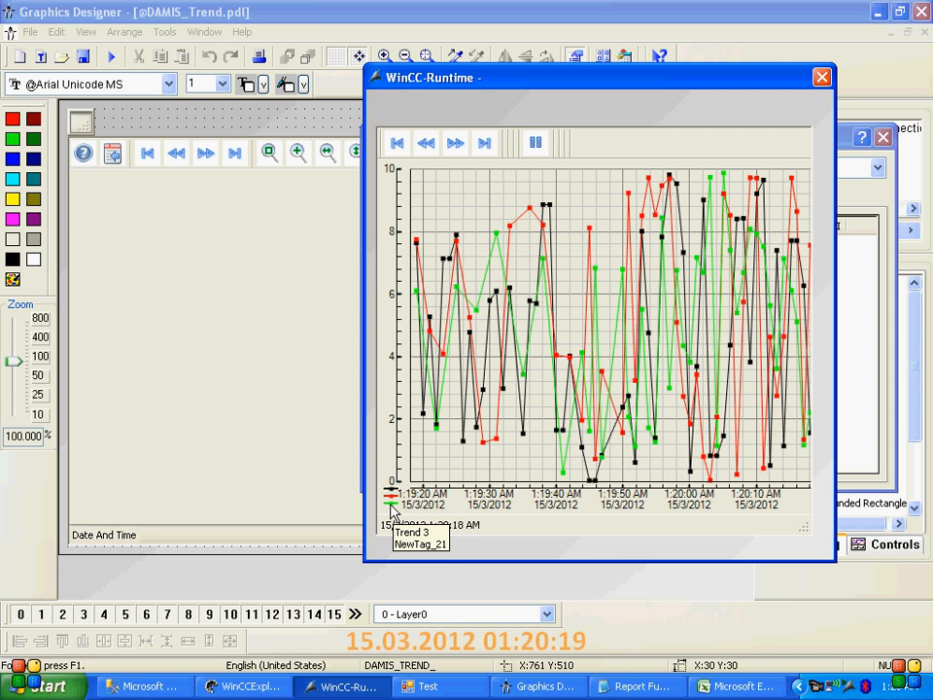
{"action": "left_click", "coordinate": [534, 142]}
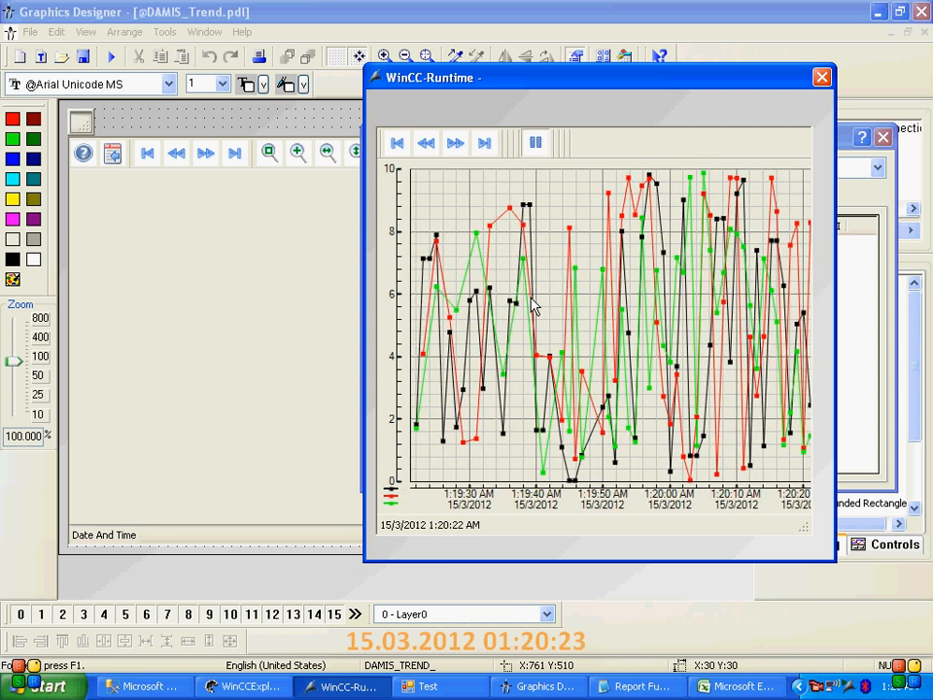
{"action": "left_click", "coordinate": [426, 144]}
{"action": "left_click", "coordinate": [426, 144]}
{"action": "left_click", "coordinate": [428, 144]}
{"action": "left_click", "coordinate": [428, 144]}
{"action": "left_click", "coordinate": [453, 144]}
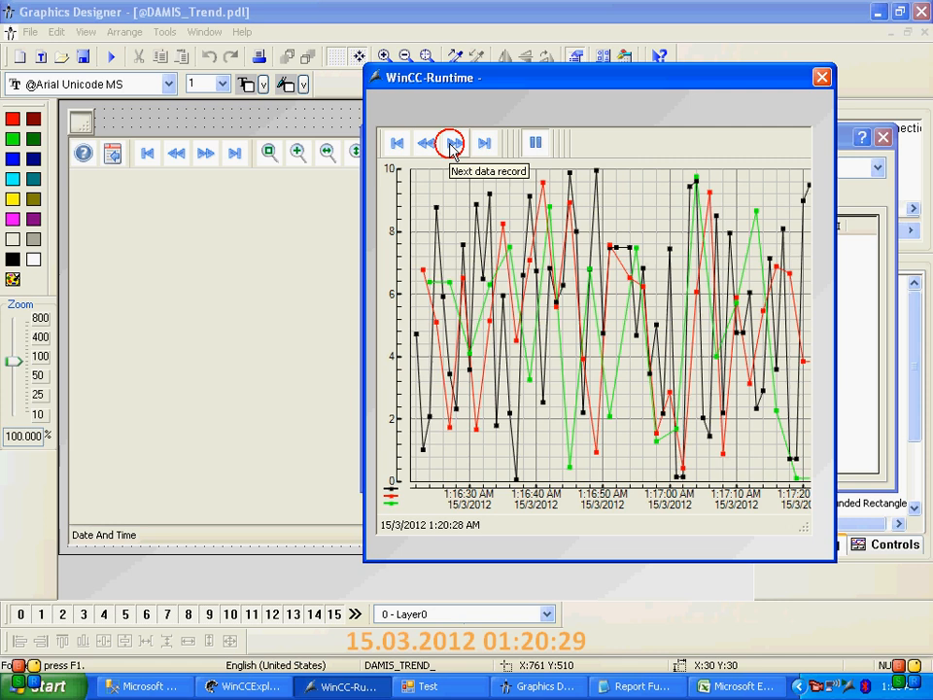
{"action": "left_click", "coordinate": [453, 145]}
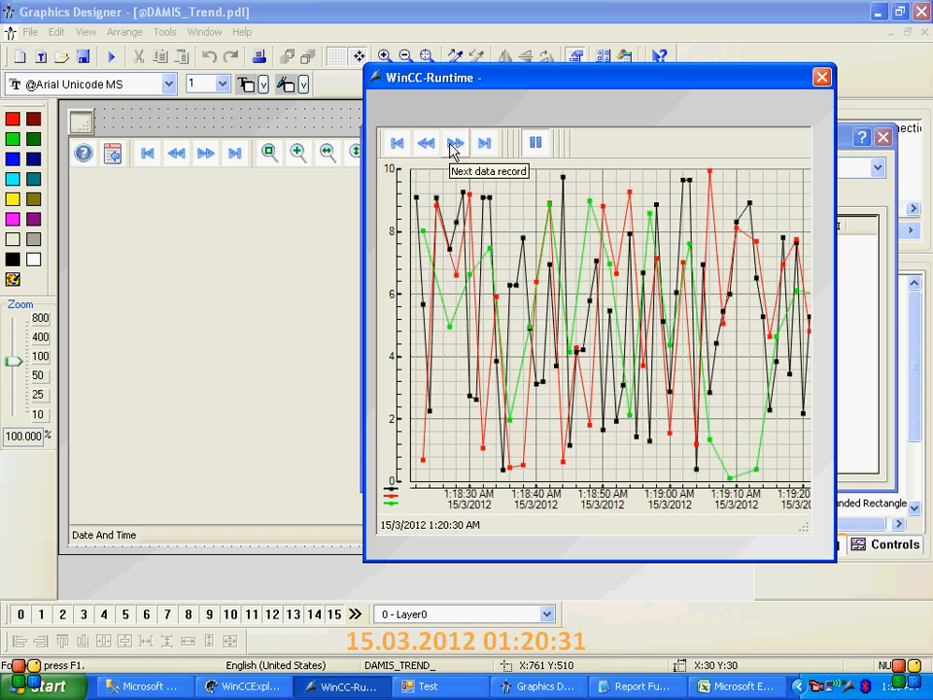
{"action": "left_click", "coordinate": [454, 145]}
{"action": "left_click", "coordinate": [536, 143]}
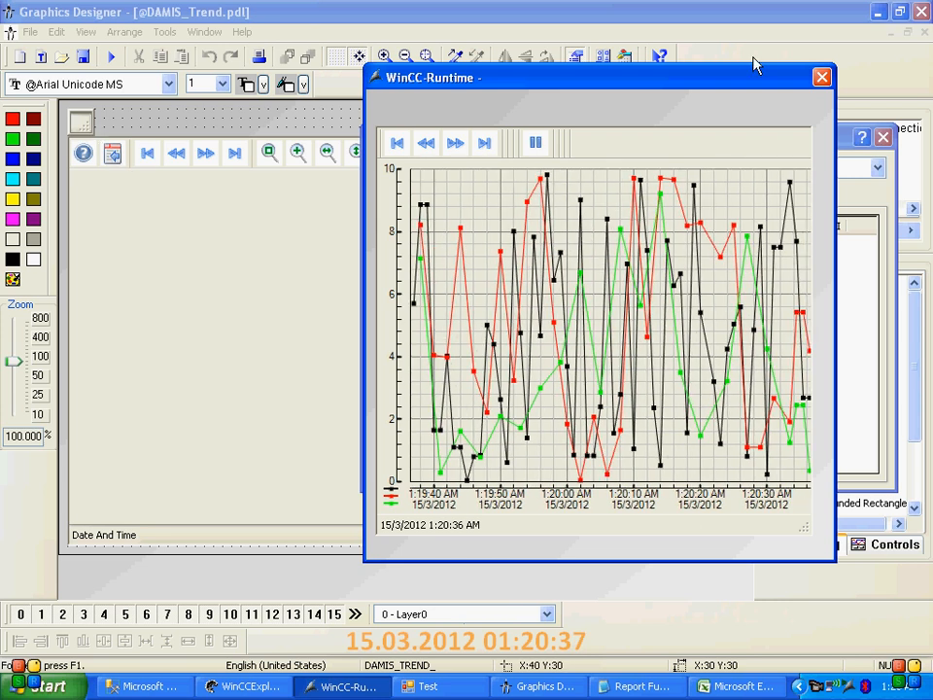
Review the toolbar button functions in the small online trend control's configuration dialog, cancel it and save the picture
{"action": "left_click", "coordinate": [83, 126]}
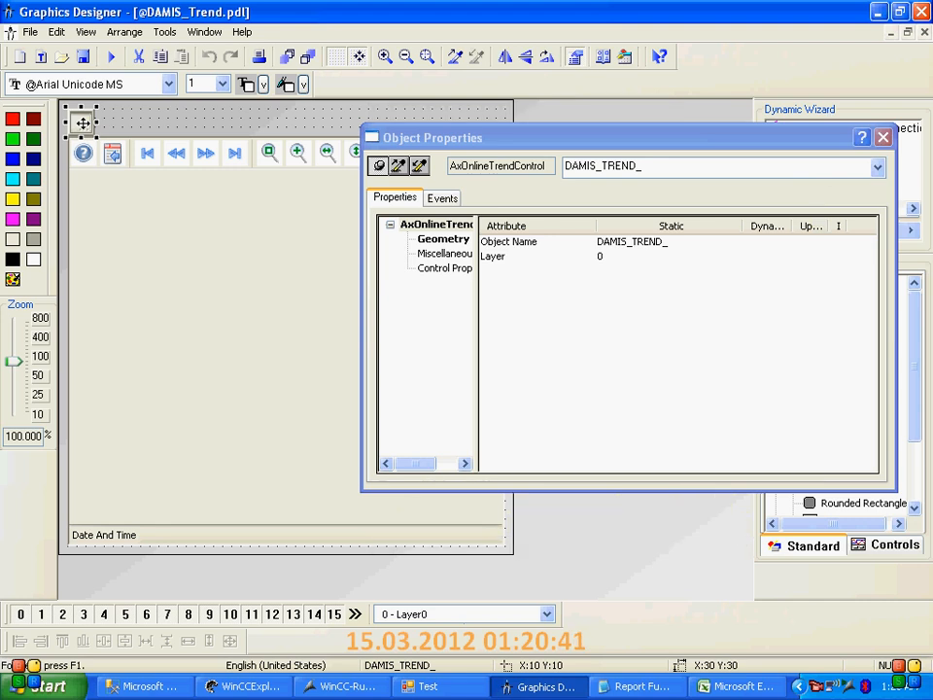
{"action": "right_click", "coordinate": [84, 126]}
{"action": "left_click", "coordinate": [139, 283]}
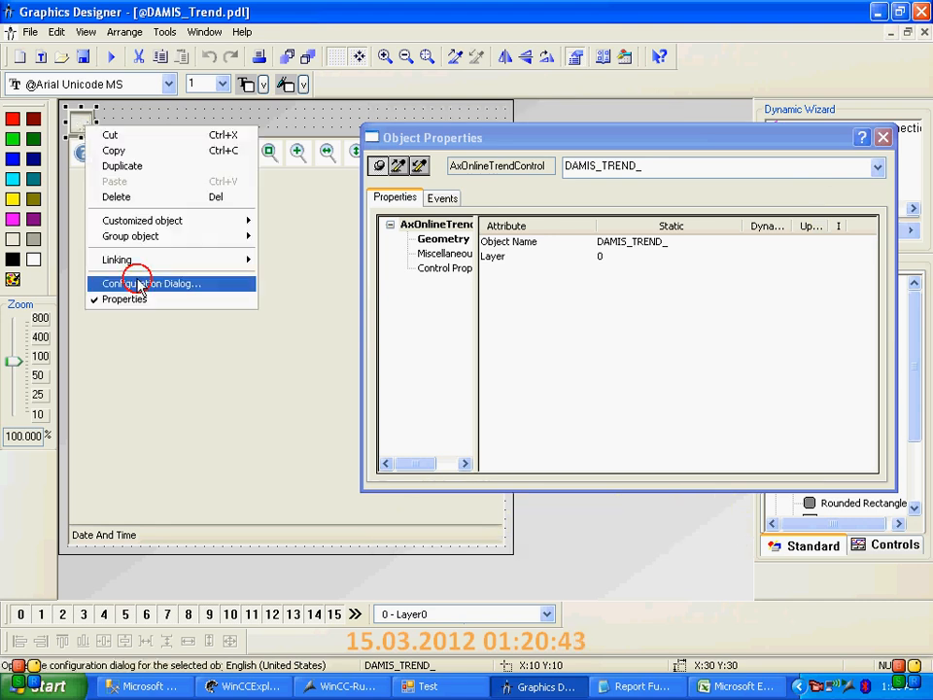
{"action": "left_click_drag", "start_coordinate": [195, 118], "coordinate": [247, 70]}
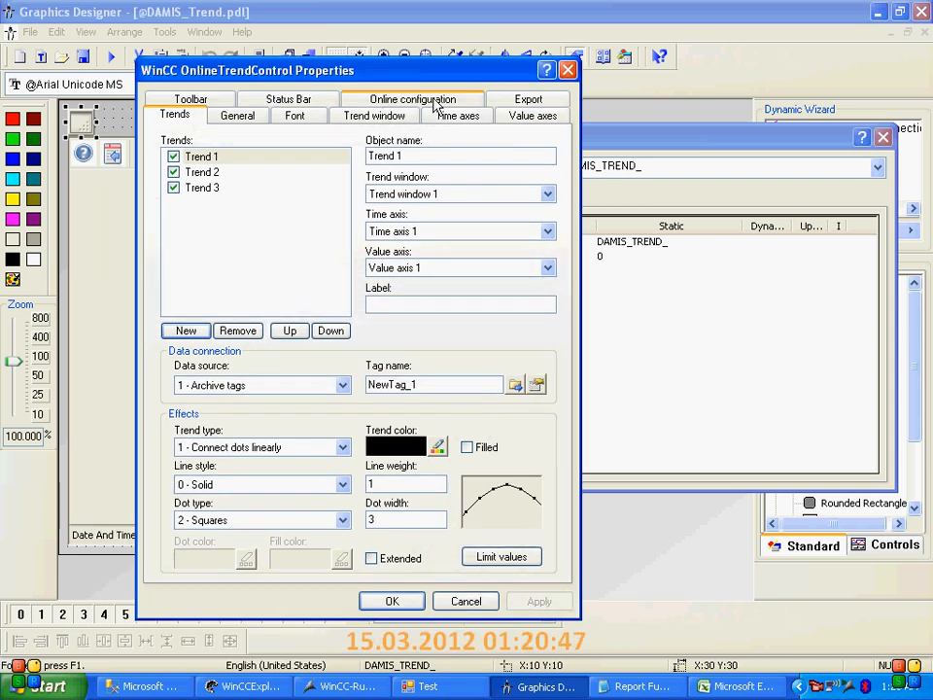
{"action": "left_click", "coordinate": [198, 101]}
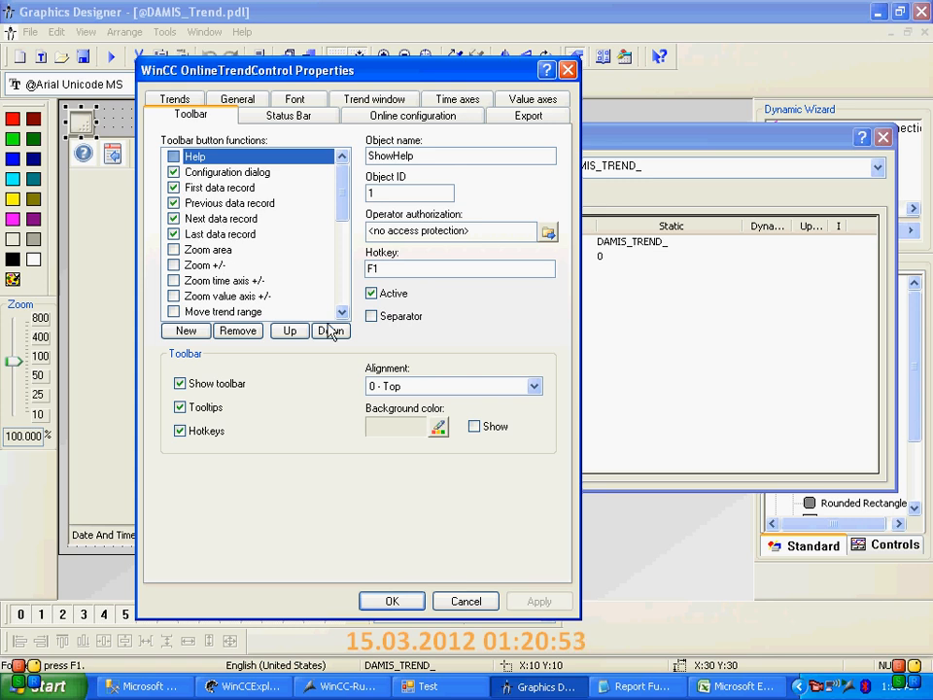
{"action": "left_click", "coordinate": [464, 603]}
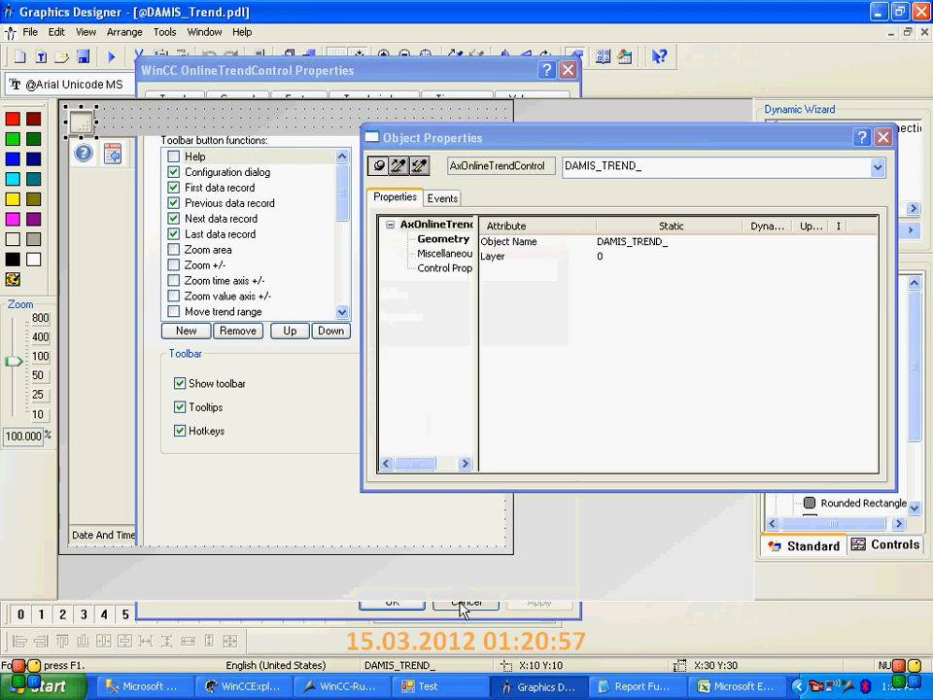
{"action": "left_click", "coordinate": [84, 56]}
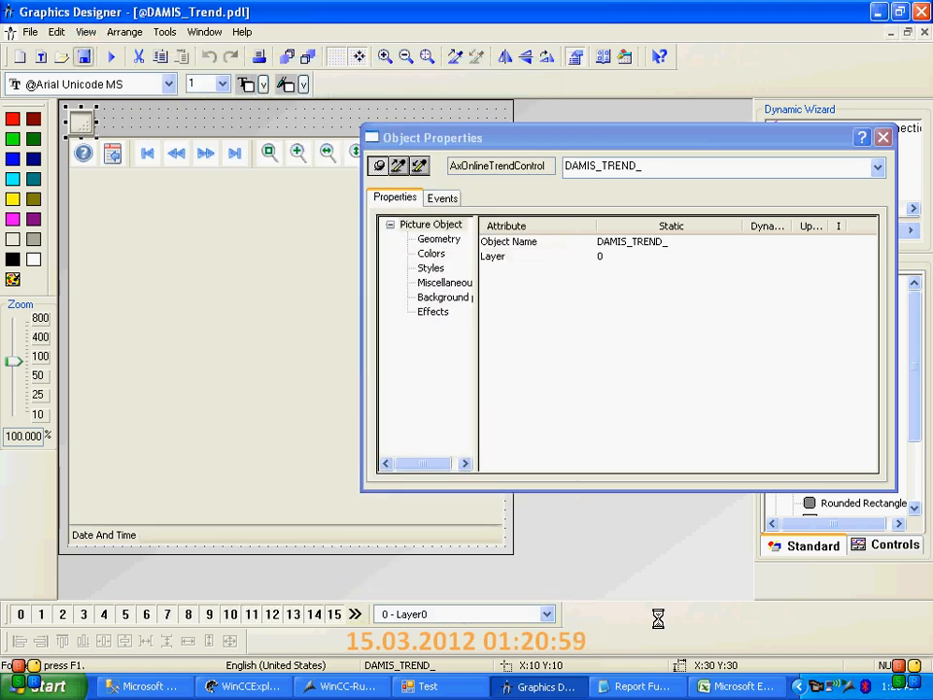
View the running trend again and open the SampleProj Tag Logging editor from WinCC Explorer
{"action": "left_click", "coordinate": [365, 692]}
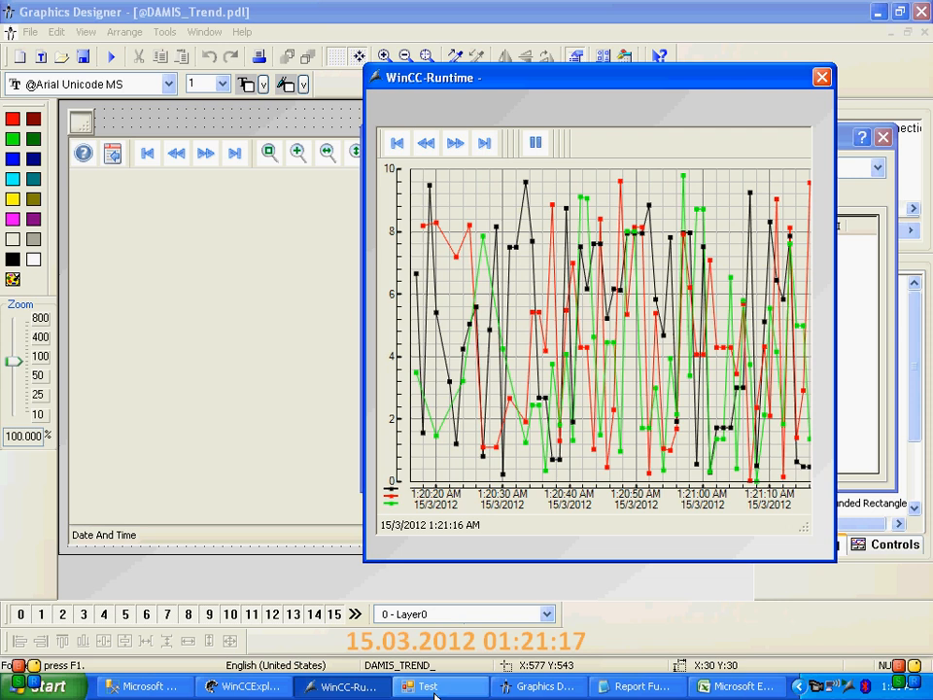
{"action": "left_click", "coordinate": [171, 692]}
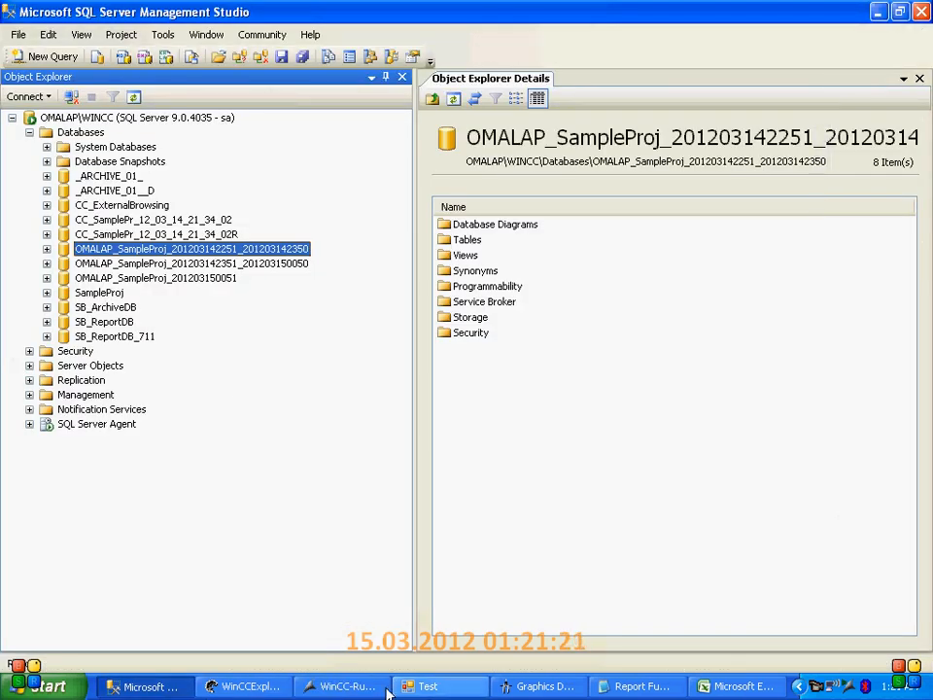
{"action": "left_click", "coordinate": [250, 686]}
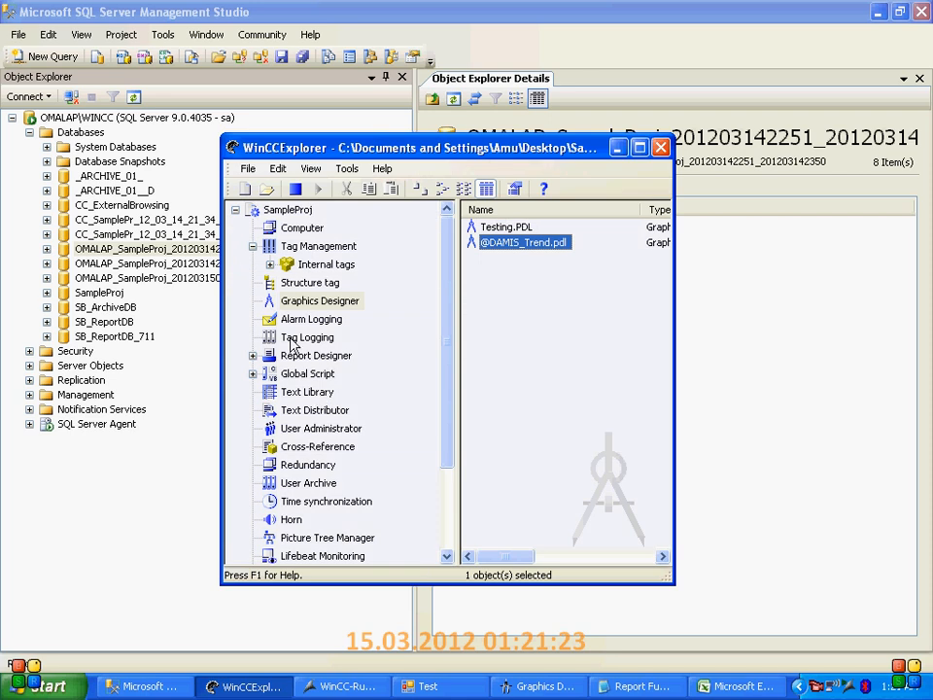
{"action": "left_click", "coordinate": [292, 337]}
{"action": "right_click", "coordinate": [303, 340]}
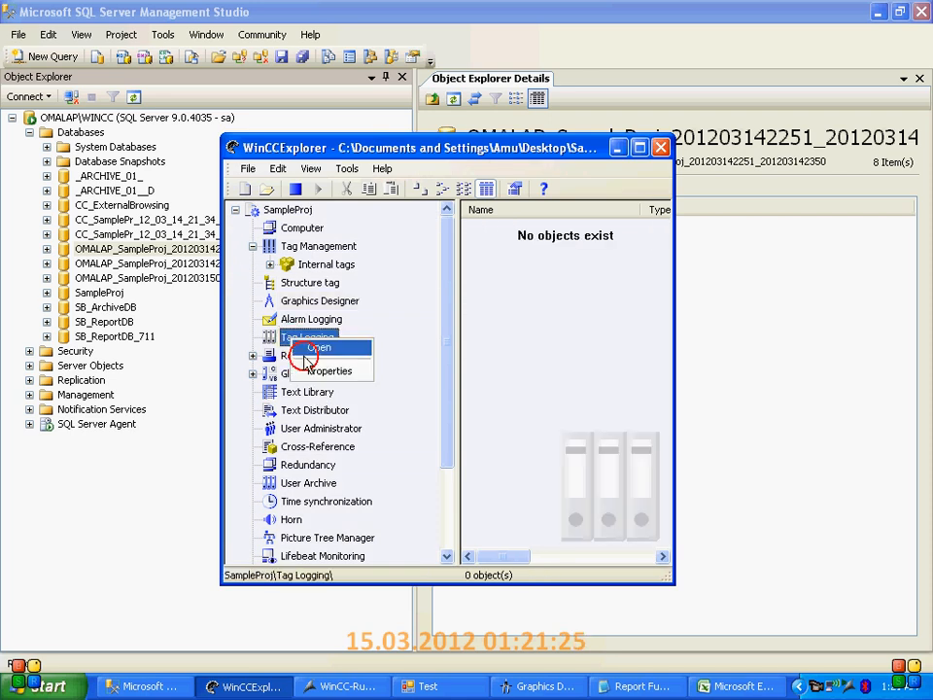
{"action": "left_click", "coordinate": [315, 348]}
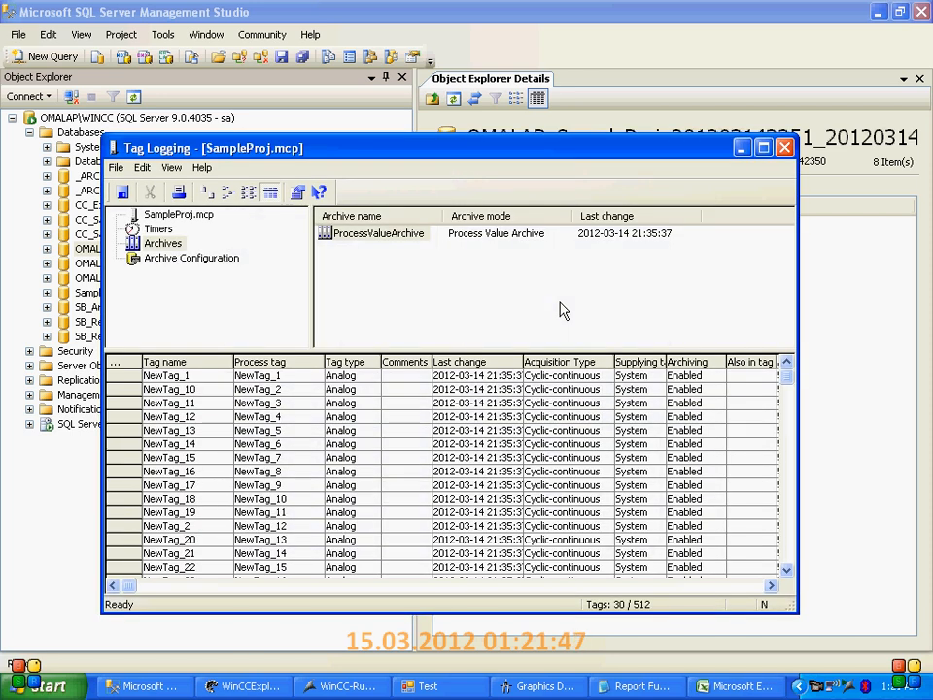
Review ProcessValueArchive in Tag Logging and open the TagLogging Slow archive properties to examine segment sizes, time periods and segment change time
{"action": "left_click", "coordinate": [189, 260]}
{"action": "left_click", "coordinate": [200, 244]}
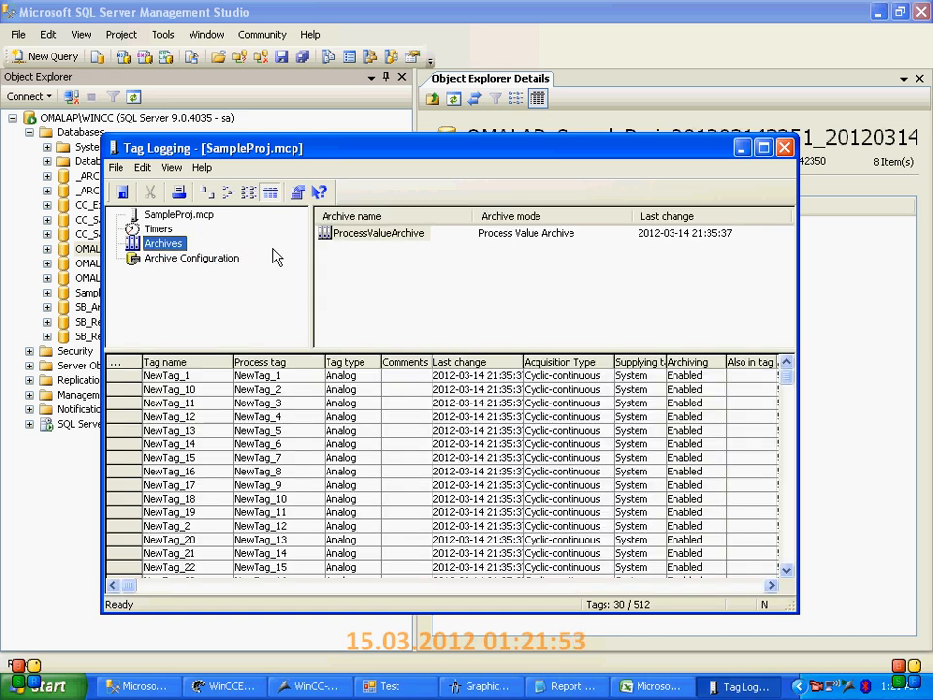
{"action": "left_click", "coordinate": [342, 240]}
{"action": "right_click", "coordinate": [342, 240]}
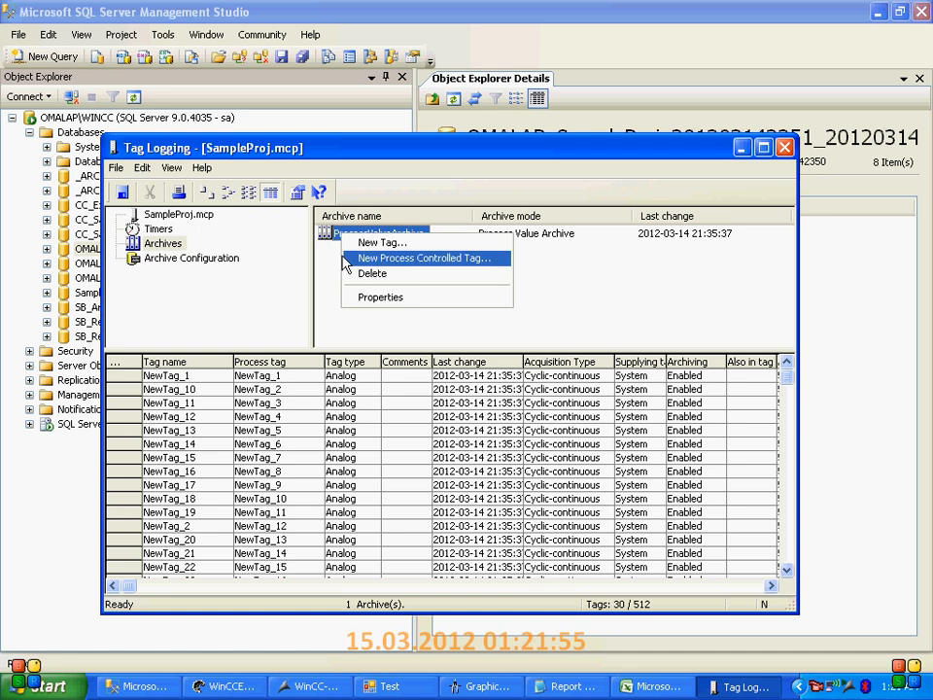
{"action": "left_click", "coordinate": [178, 259]}
{"action": "left_click", "coordinate": [368, 249]}
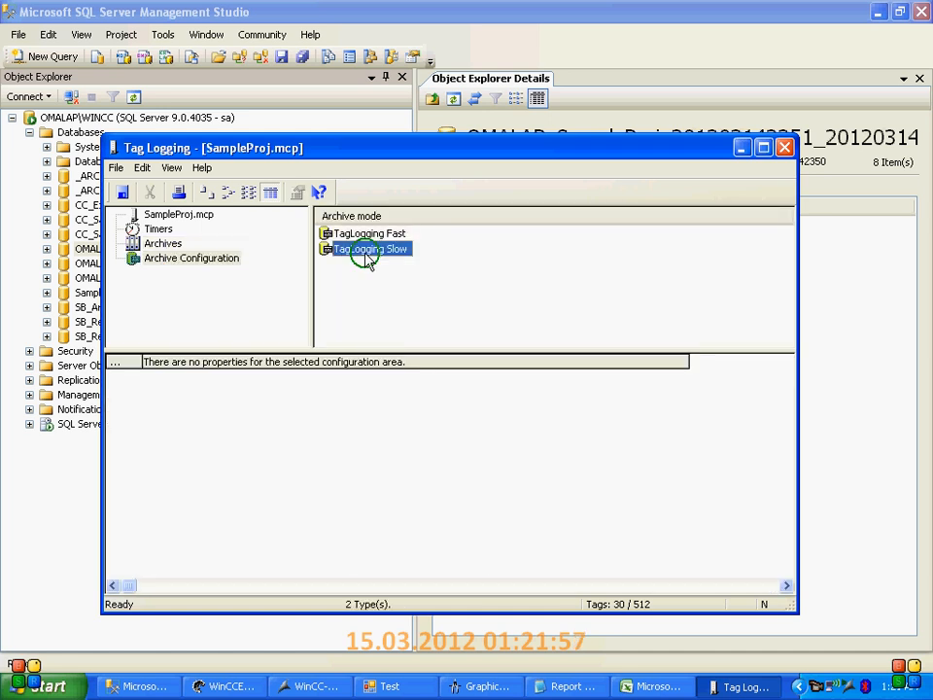
{"action": "right_click", "coordinate": [365, 250]}
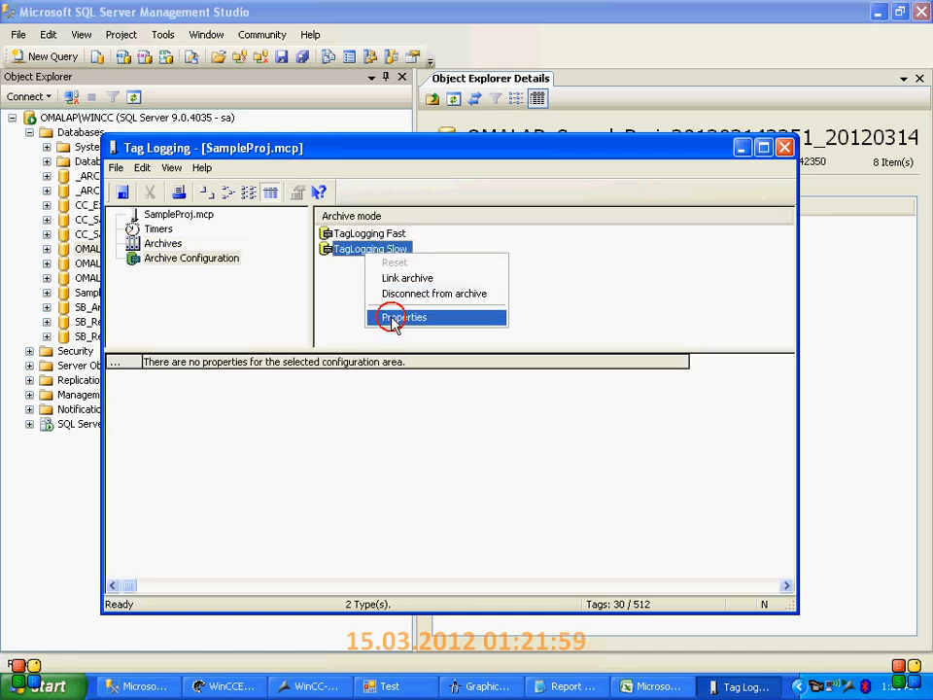
{"action": "left_click", "coordinate": [389, 317]}
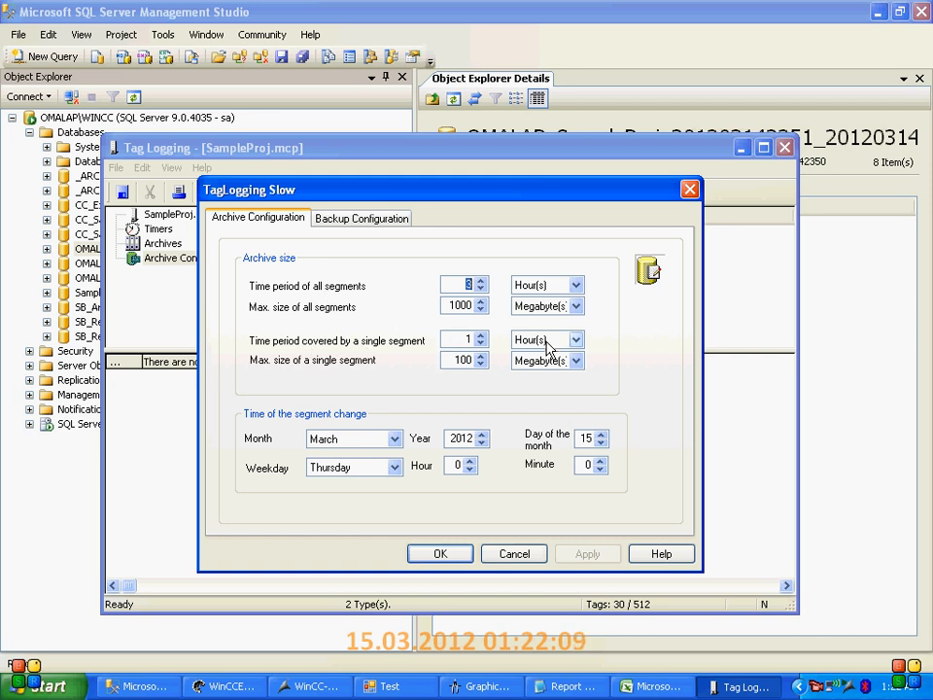
Switch to SQL Server Management Studio and refresh the Databases list of the WINCC server
{"action": "left_click", "coordinate": [264, 15]}
{"action": "left_click", "coordinate": [80, 133]}
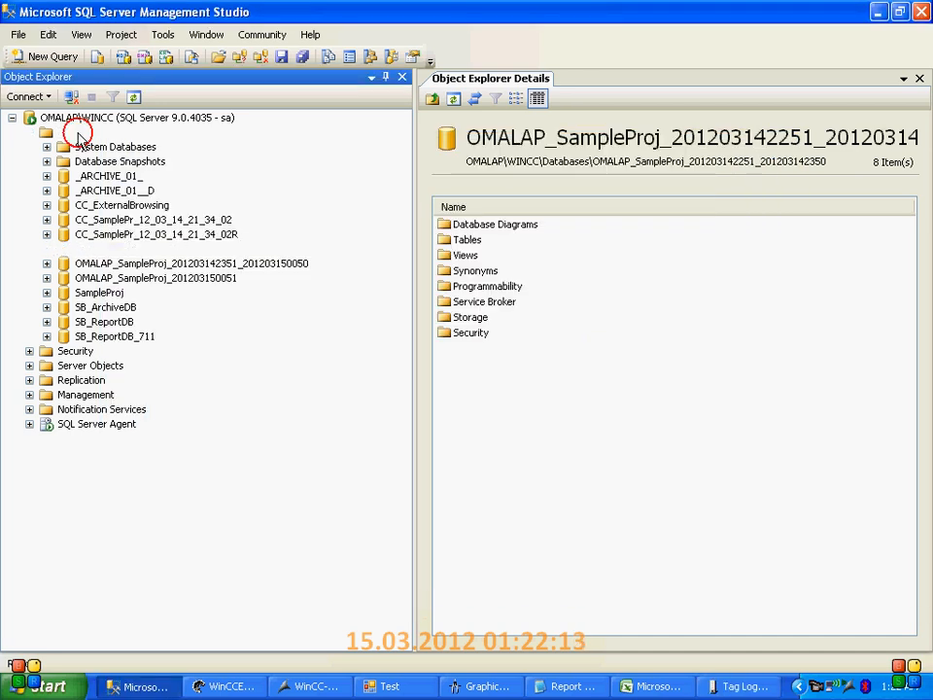
{"action": "left_click", "coordinate": [134, 97]}
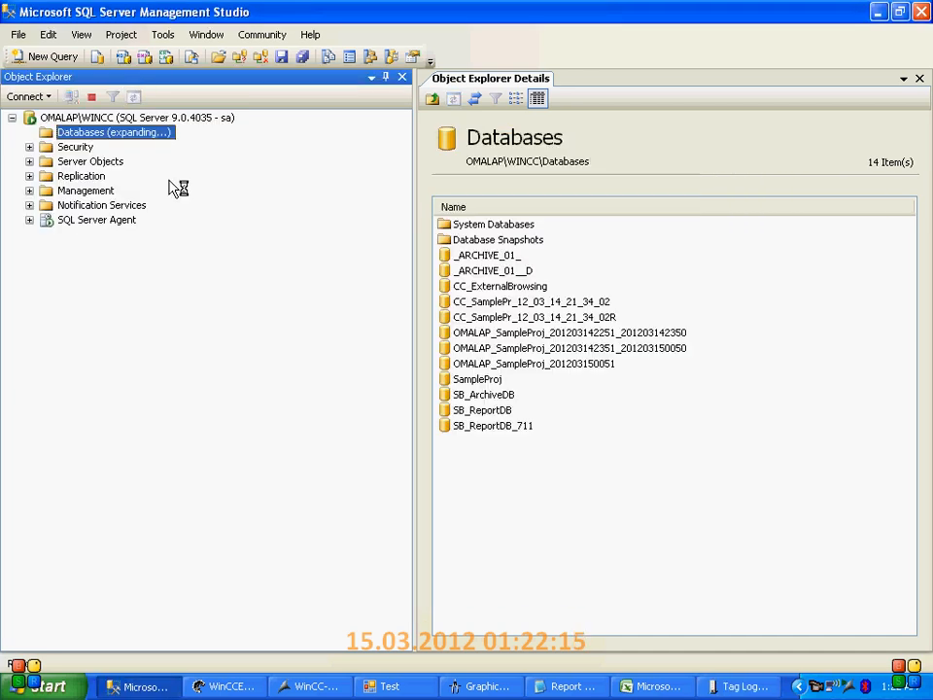
Compare the start and end timestamps in the OMALAP_SampleProj archive segment database names, from the oldest segment to the current one
{"action": "left_click", "coordinate": [595, 334]}
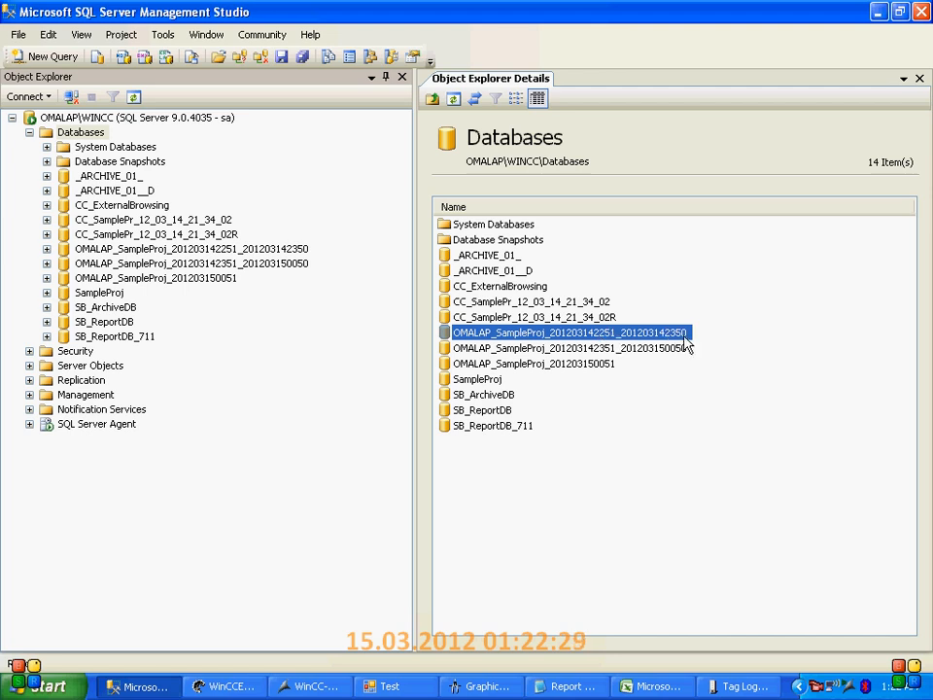
{"action": "left_click", "coordinate": [599, 349]}
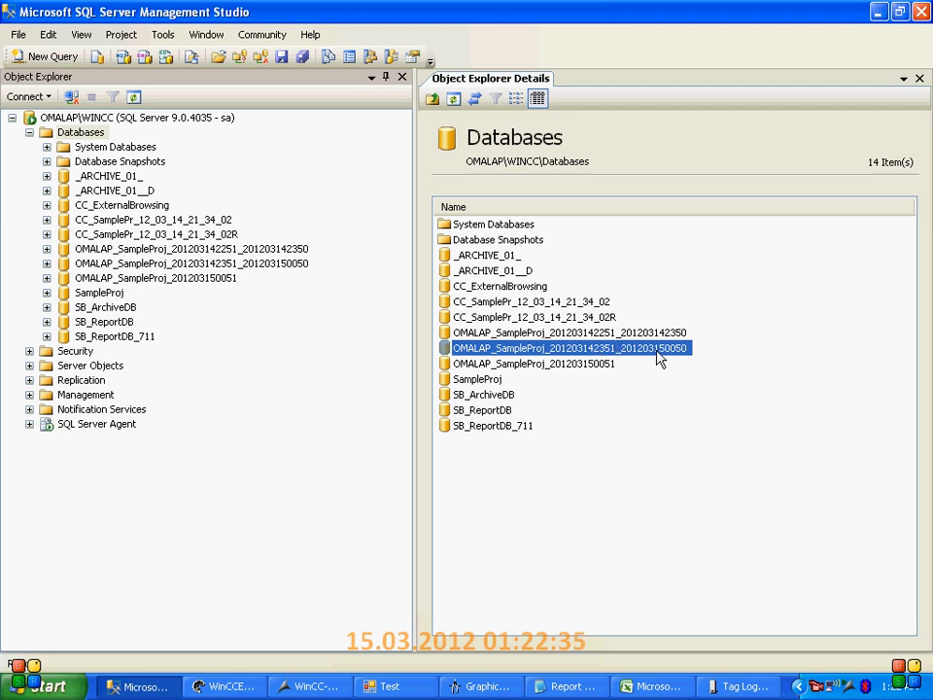
{"action": "left_click", "coordinate": [636, 364]}
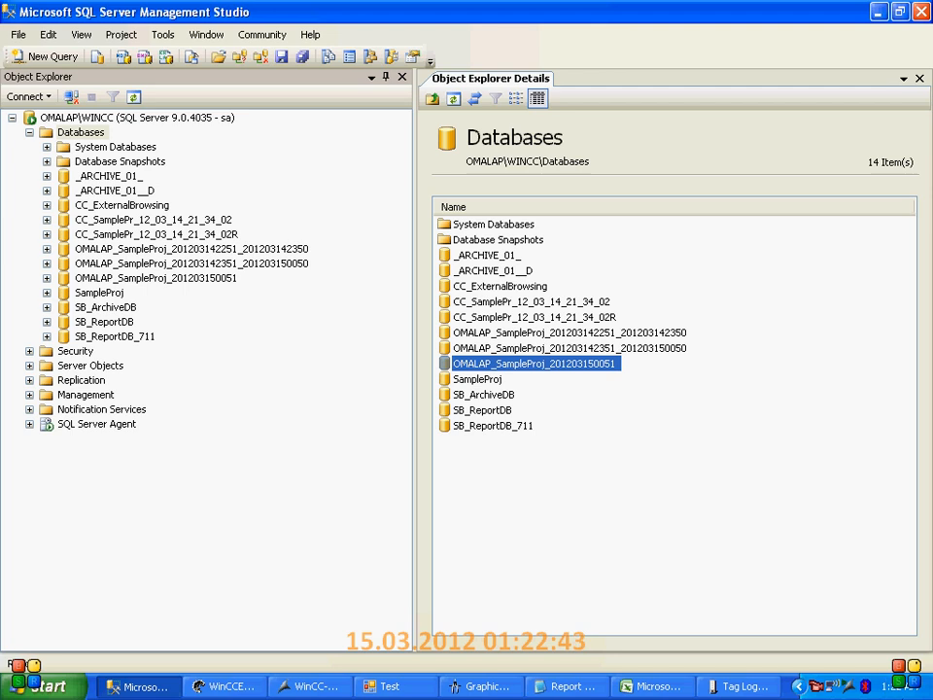
{"action": "left_click", "coordinate": [585, 347]}
{"action": "left_click", "coordinate": [589, 334]}
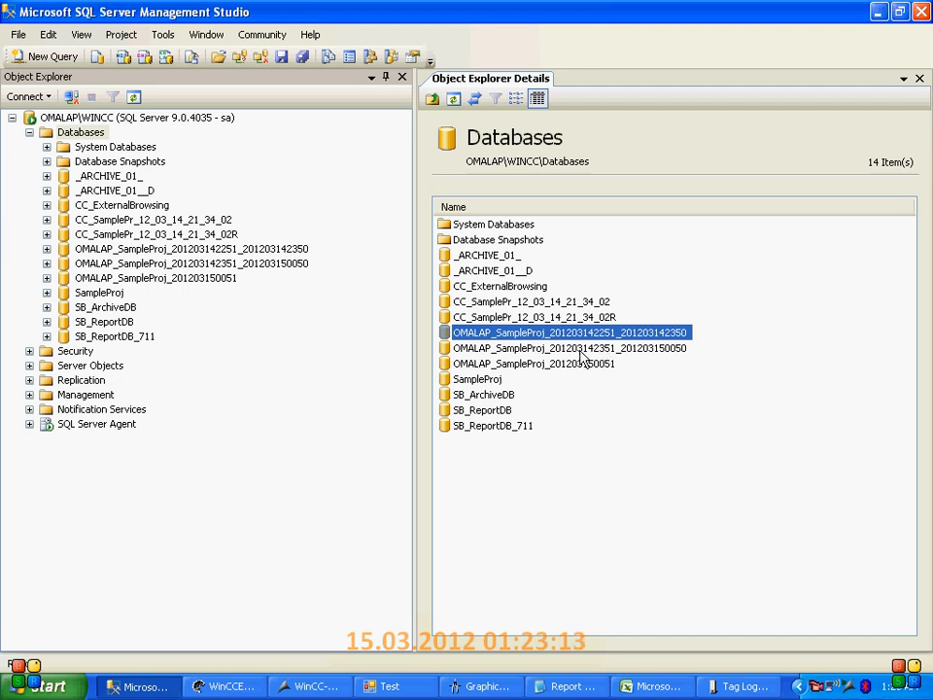
{"action": "left_click", "coordinate": [580, 350]}
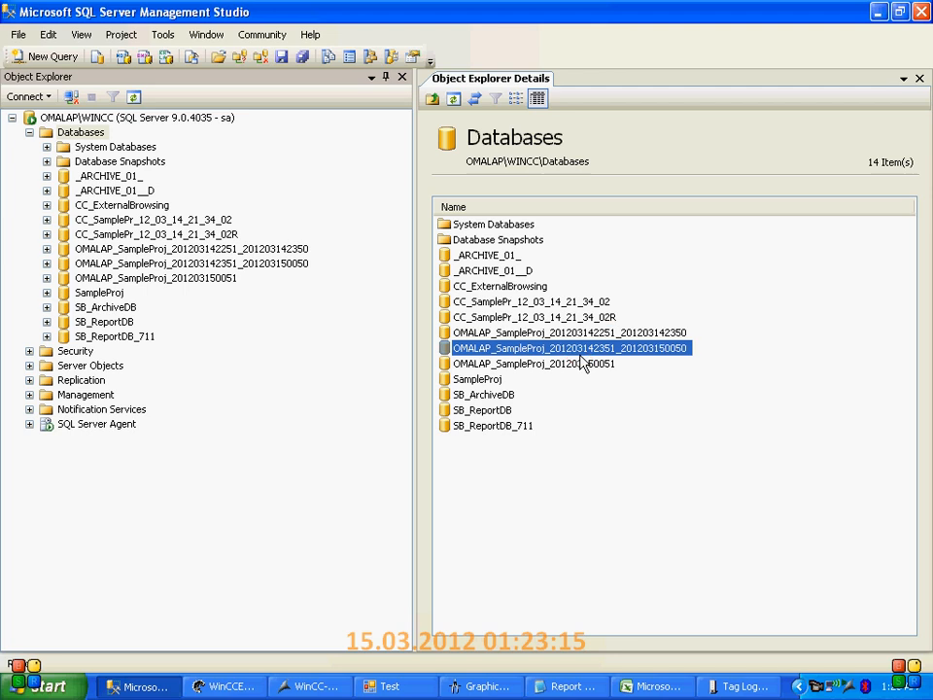
{"action": "left_click", "coordinate": [583, 366]}
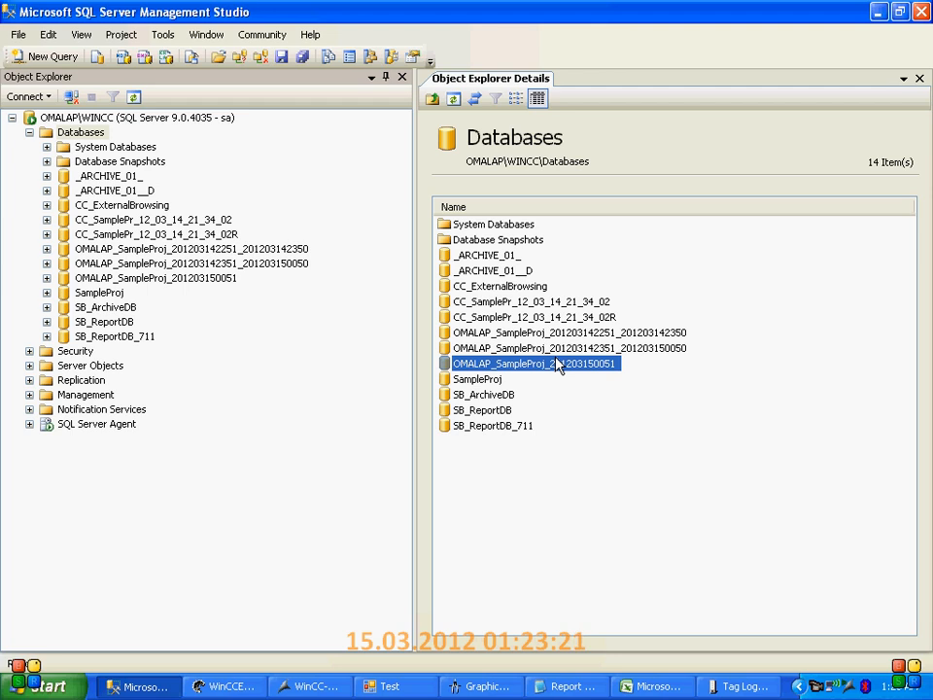
{"action": "left_click", "coordinate": [261, 265]}
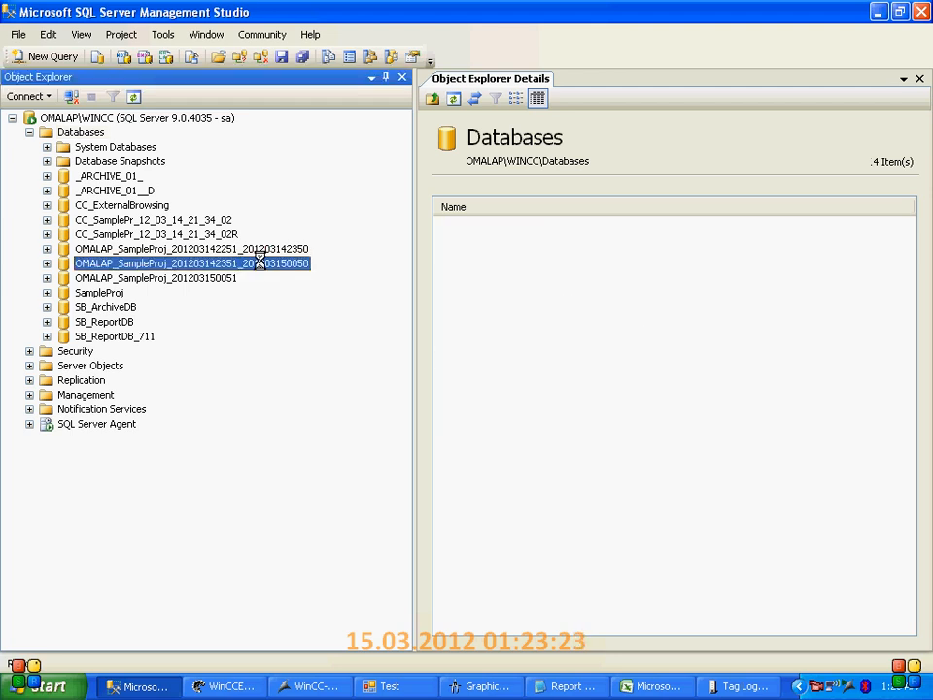
{"action": "left_click", "coordinate": [257, 251]}
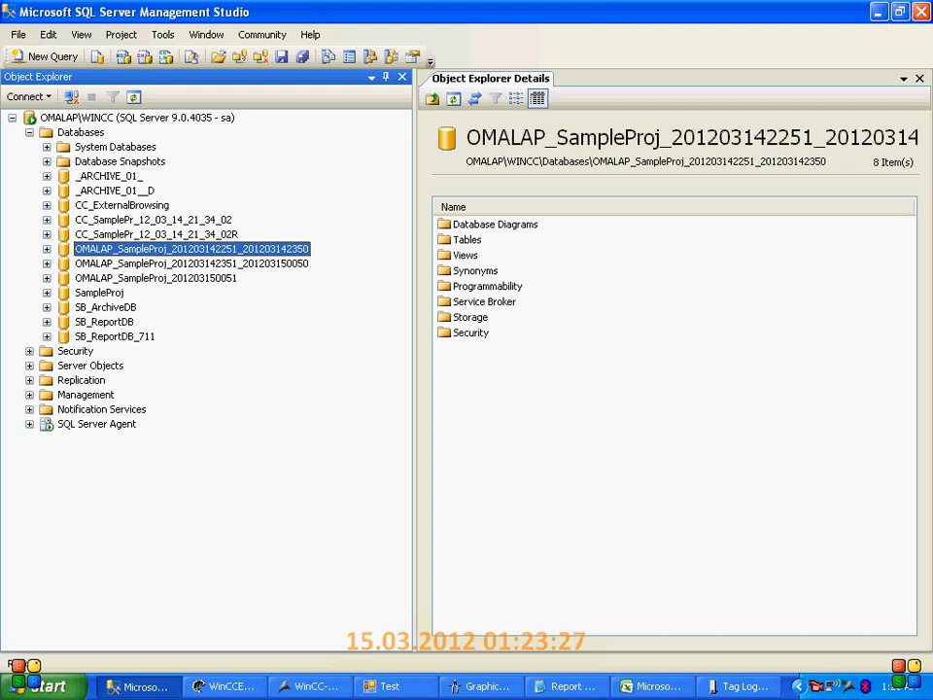
Return to Tag Logging, check the backup destination path in the TagLogging Slow backup configuration and cancel the dialog
{"action": "left_click", "coordinate": [743, 686]}
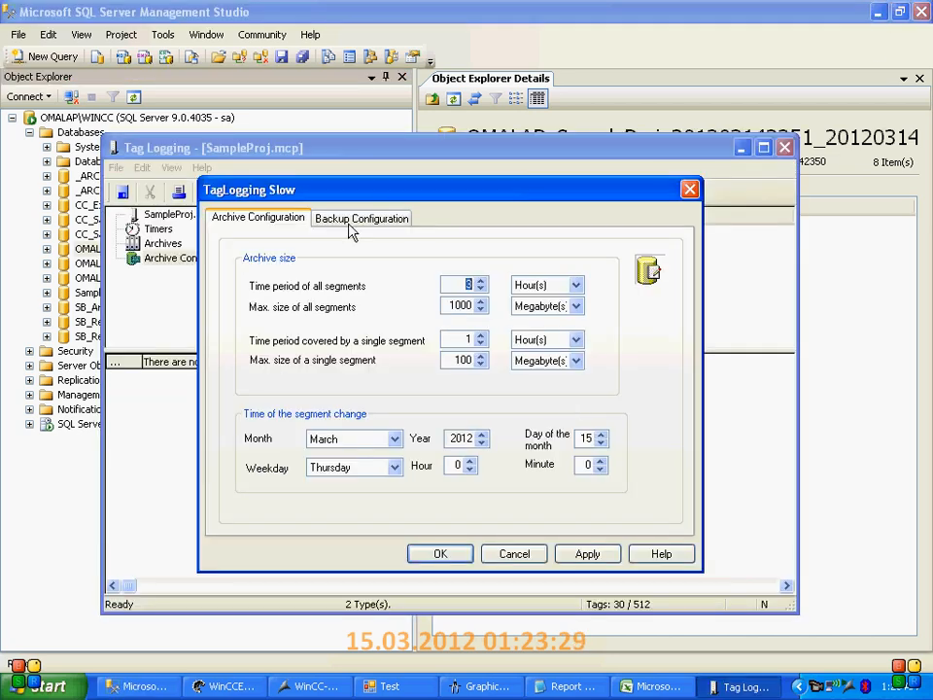
{"action": "left_click", "coordinate": [352, 217]}
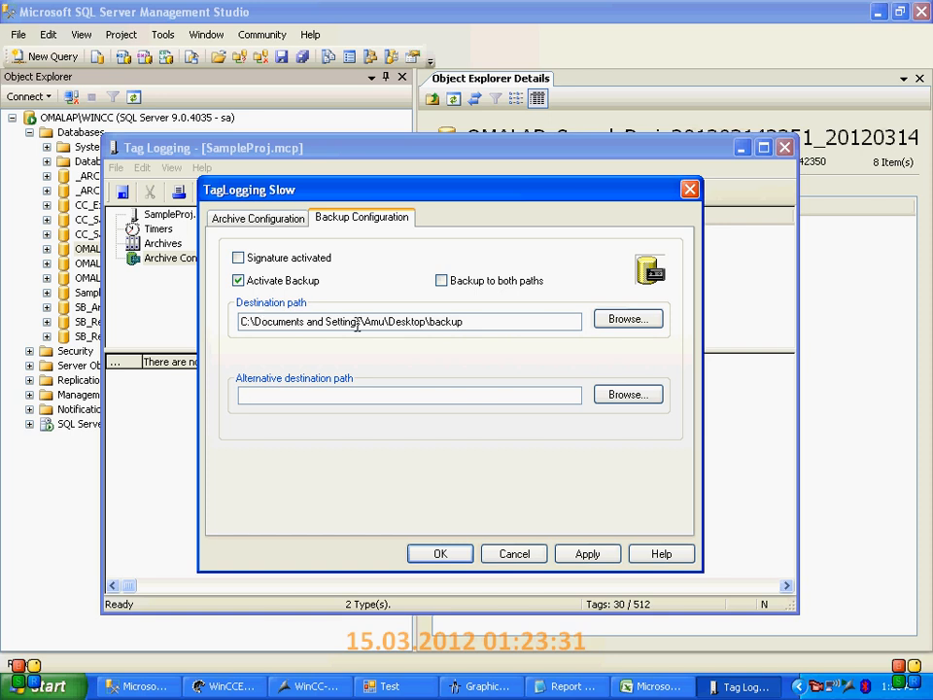
{"action": "left_click", "coordinate": [469, 324]}
{"action": "left_click_drag", "start_coordinate": [464, 322], "coordinate": [429, 322]}
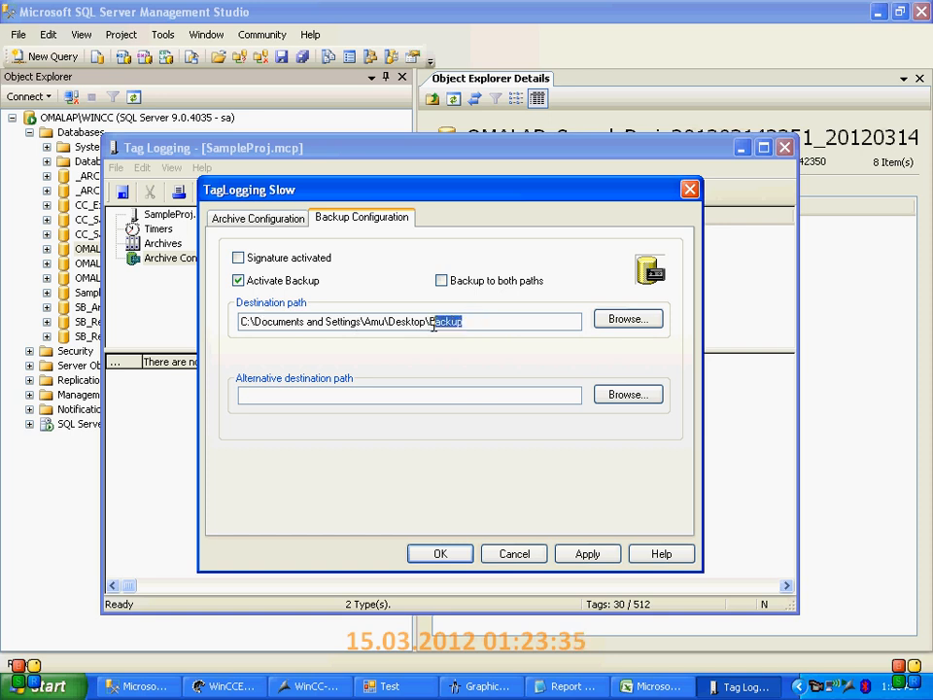
{"action": "left_click", "coordinate": [532, 552]}
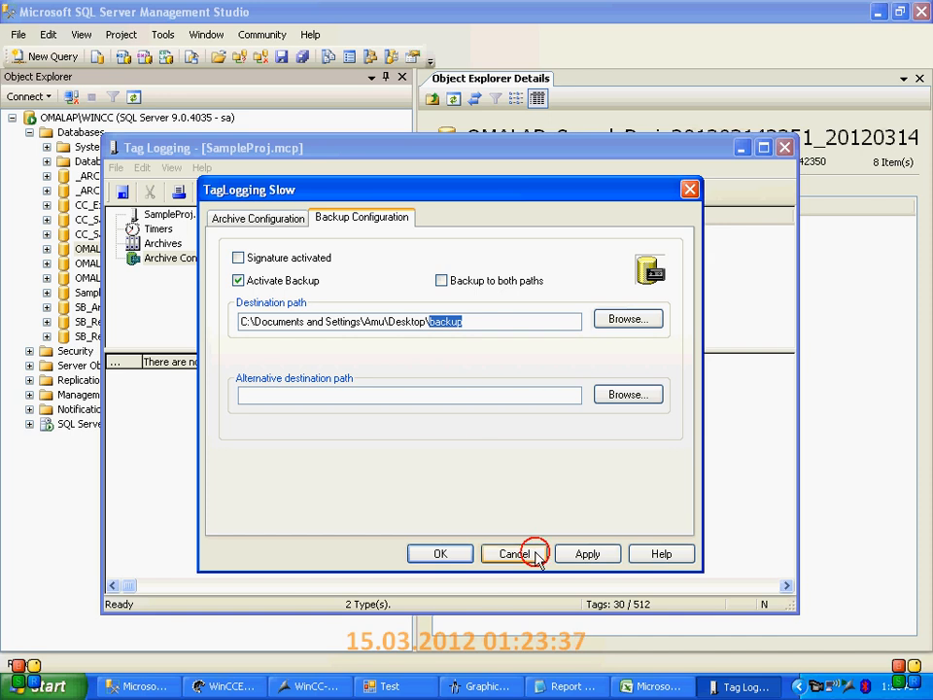
Show the desktop, open the backup folder and inspect the archived segment's .ldf and .mdf database files
{"action": "left_click", "coordinate": [877, 12]}
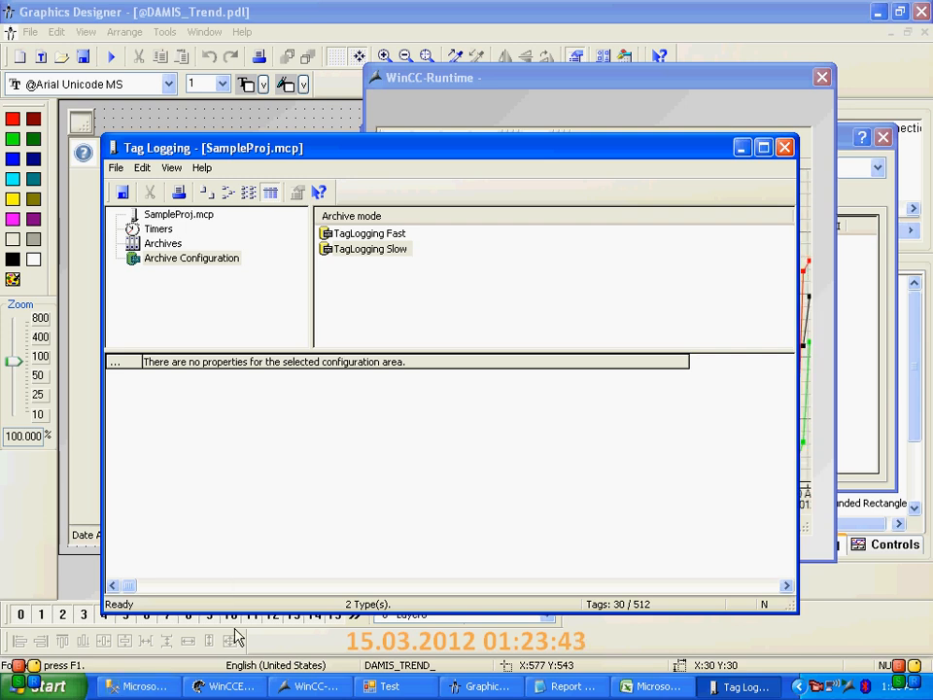
{"action": "key", "text": "super+d"}
{"action": "double_click", "coordinate": [454, 94]}
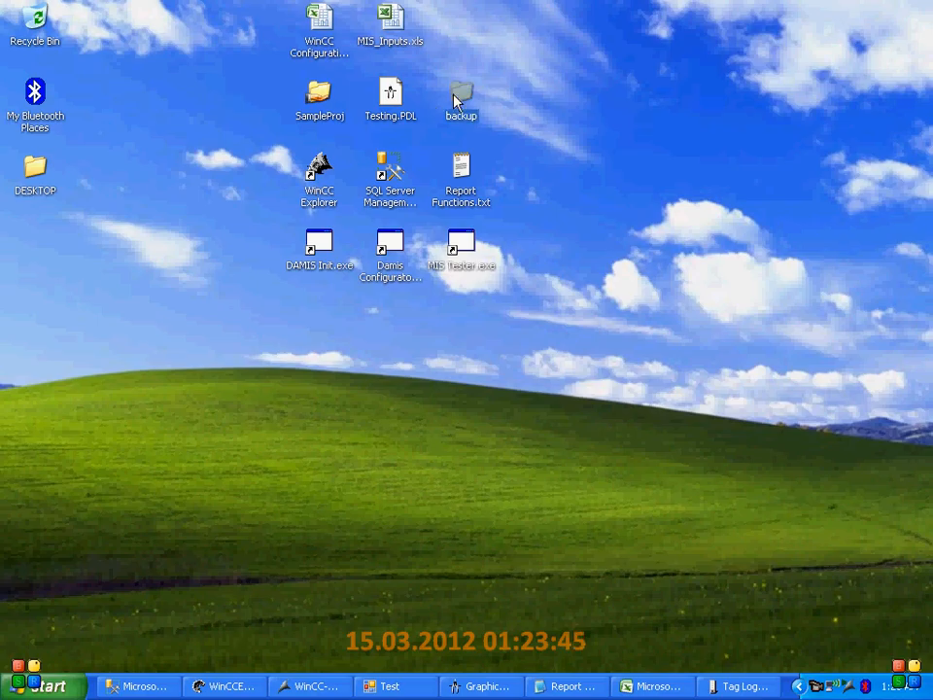
{"action": "double_click", "coordinate": [470, 97]}
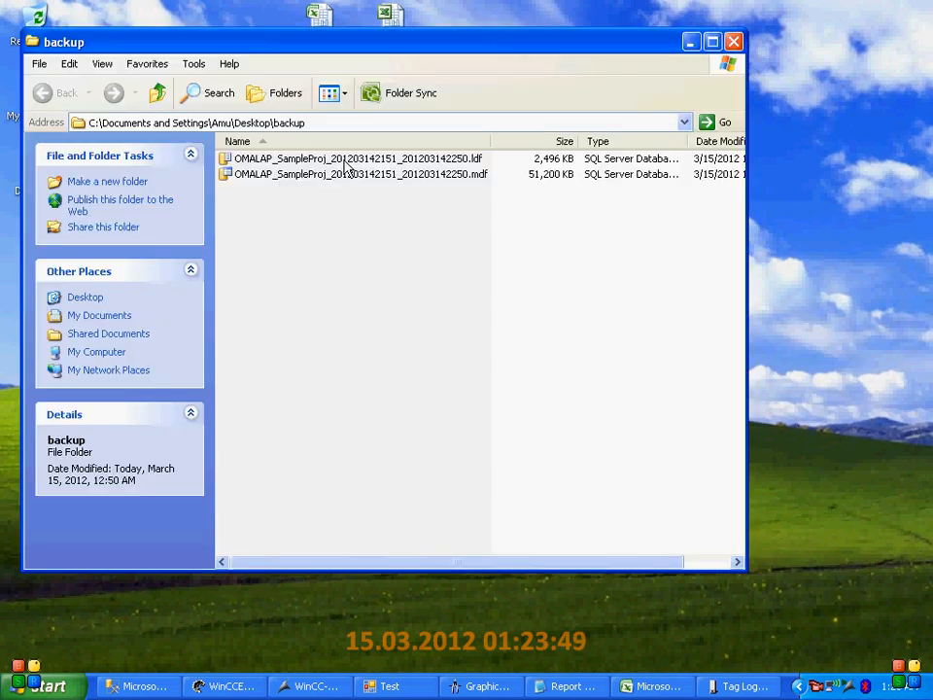
{"action": "left_click", "coordinate": [376, 160]}
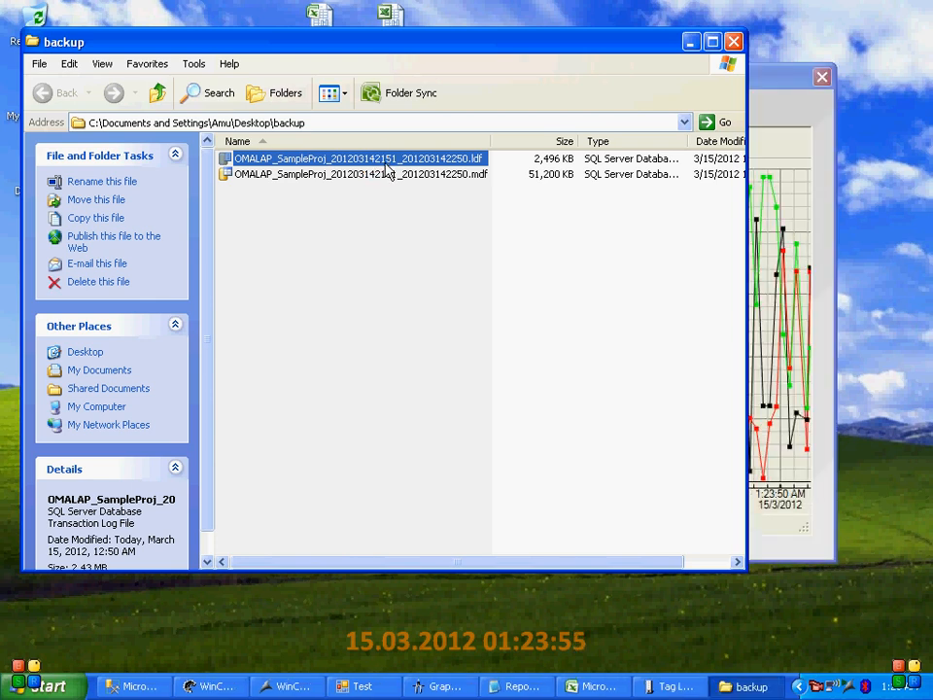
{"action": "left_click", "coordinate": [382, 177]}
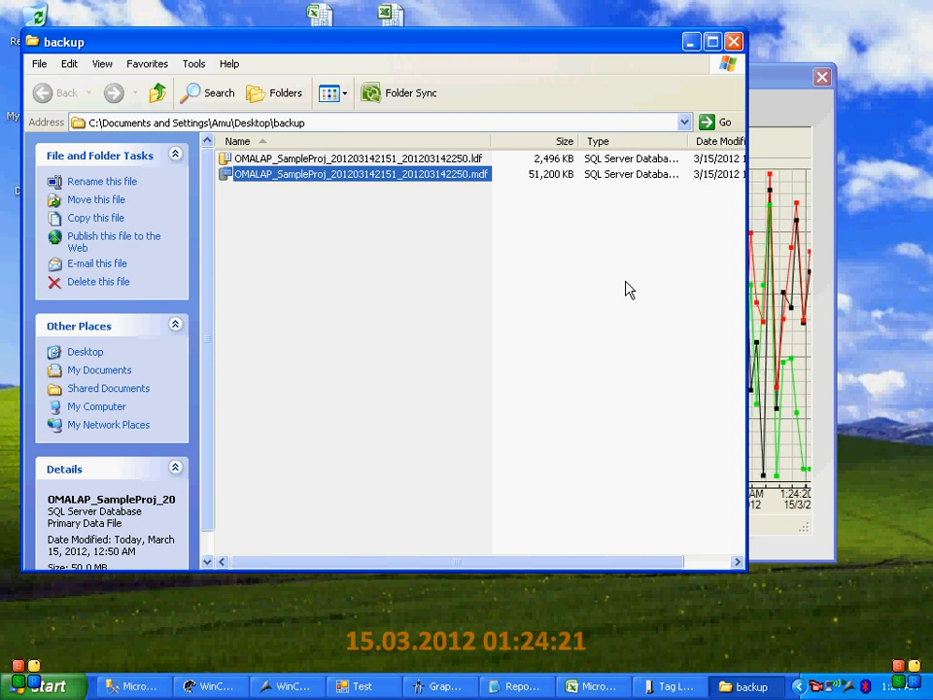
Bring the Tag Logging editor back into view, and minimize it together with the backup folder window
{"action": "left_click", "coordinate": [683, 695]}
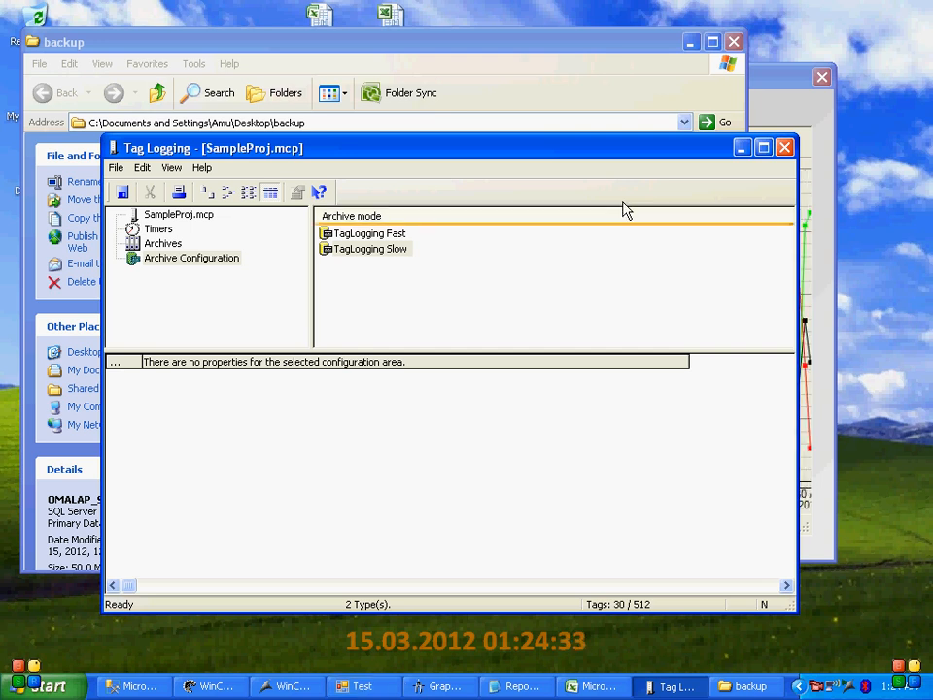
{"action": "left_click", "coordinate": [741, 148]}
{"action": "left_click", "coordinate": [692, 43]}
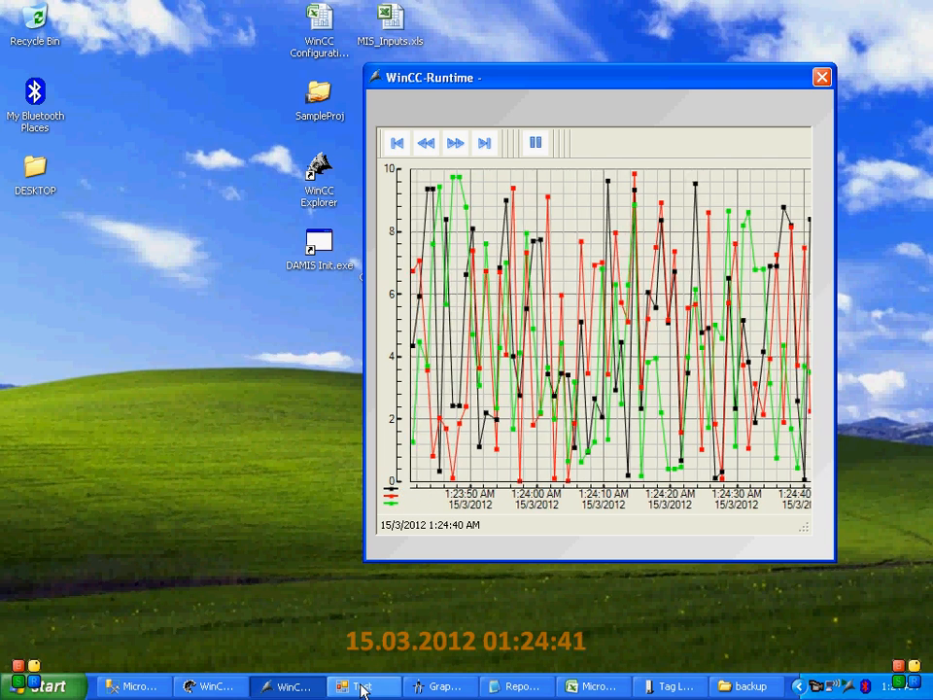
Launch Notepad through the Windows Run command, correcting the mistyped program name to notepad
{"action": "key", "text": "super+r"}
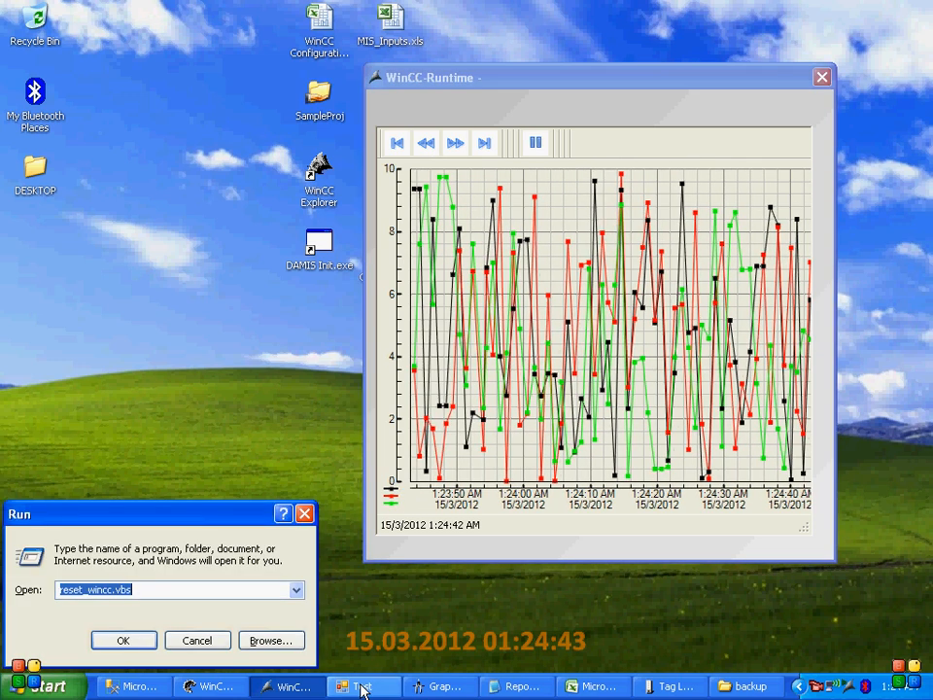
{"action": "type", "text": "notep"}
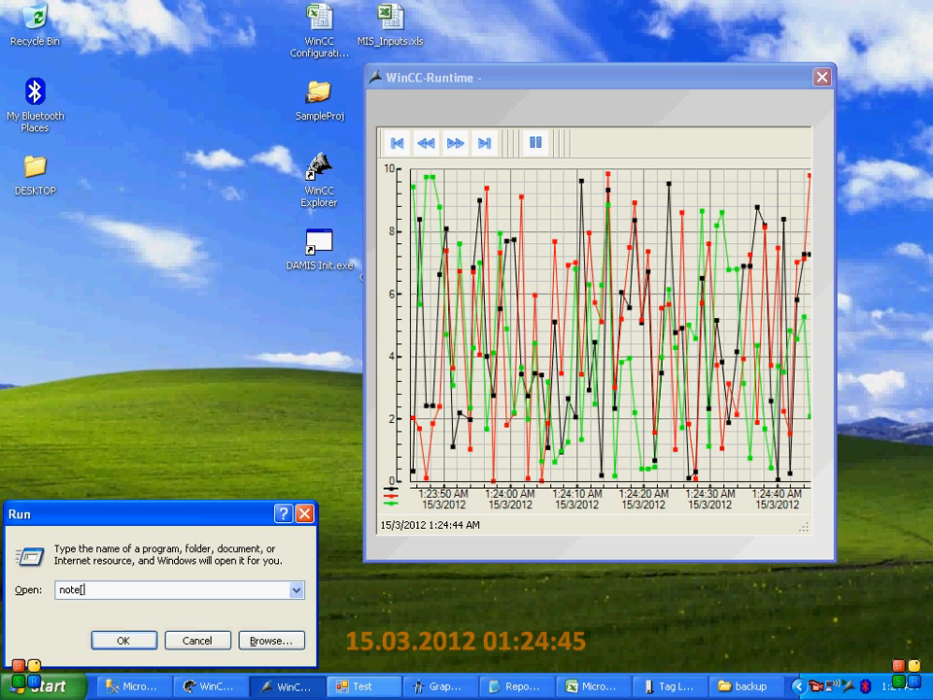
{"action": "key", "text": "Num_Lock"}
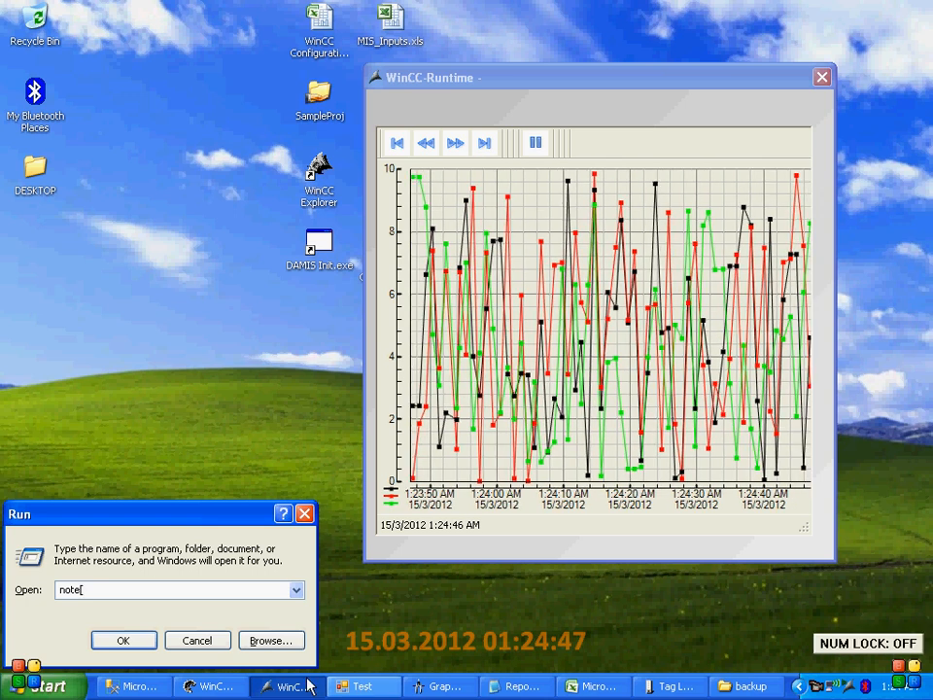
{"action": "type", "text": "pad"}
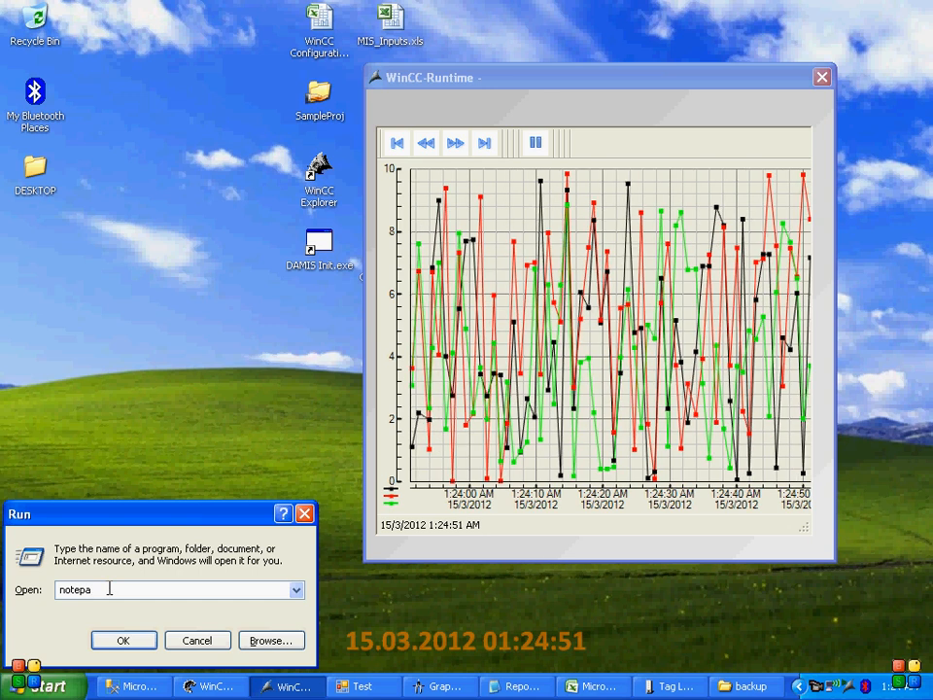
{"action": "key", "text": "Return"}
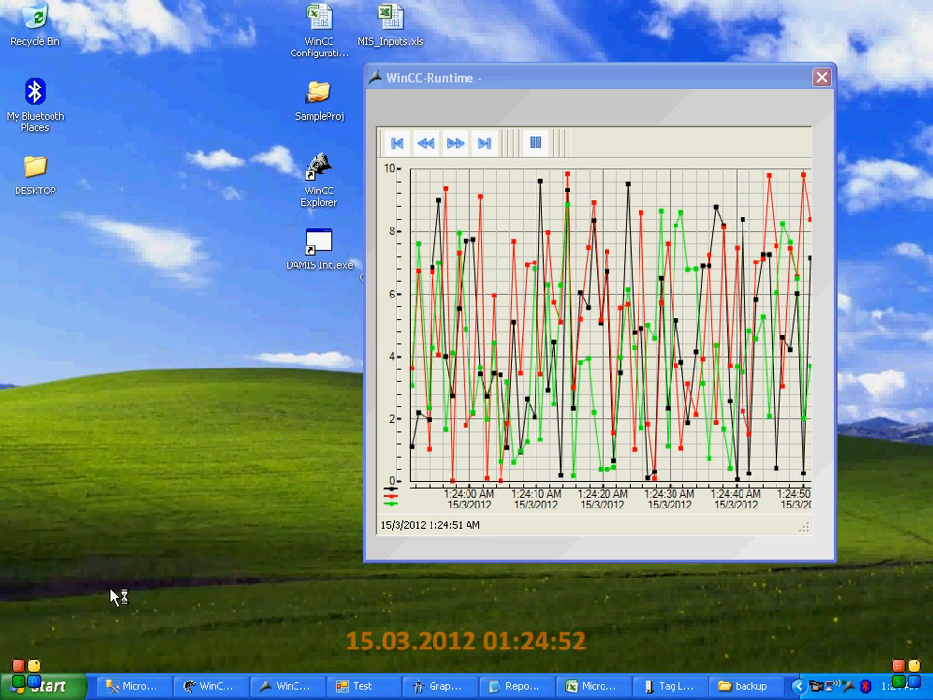
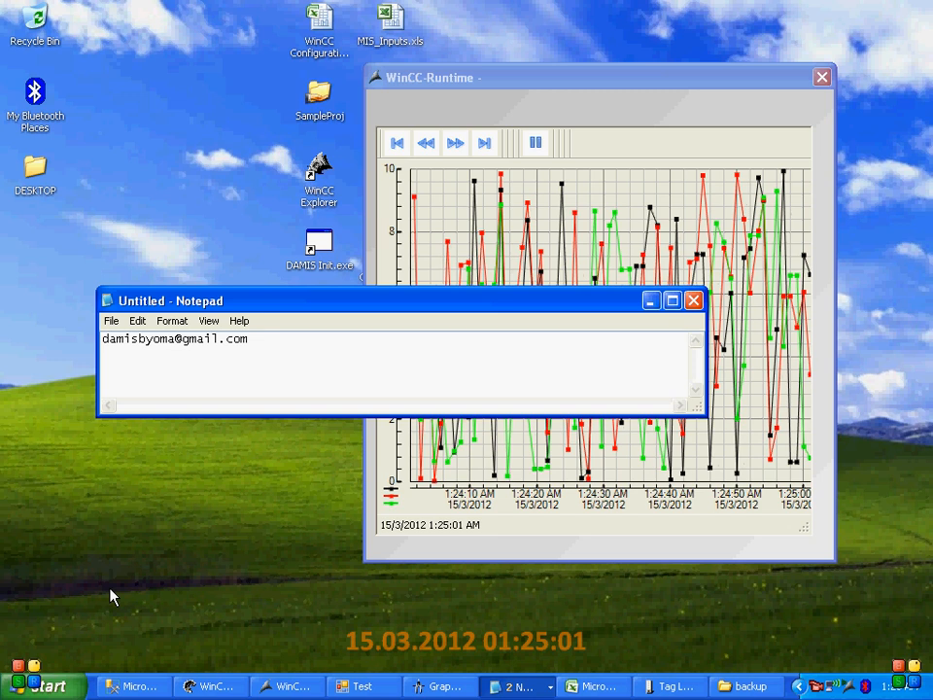